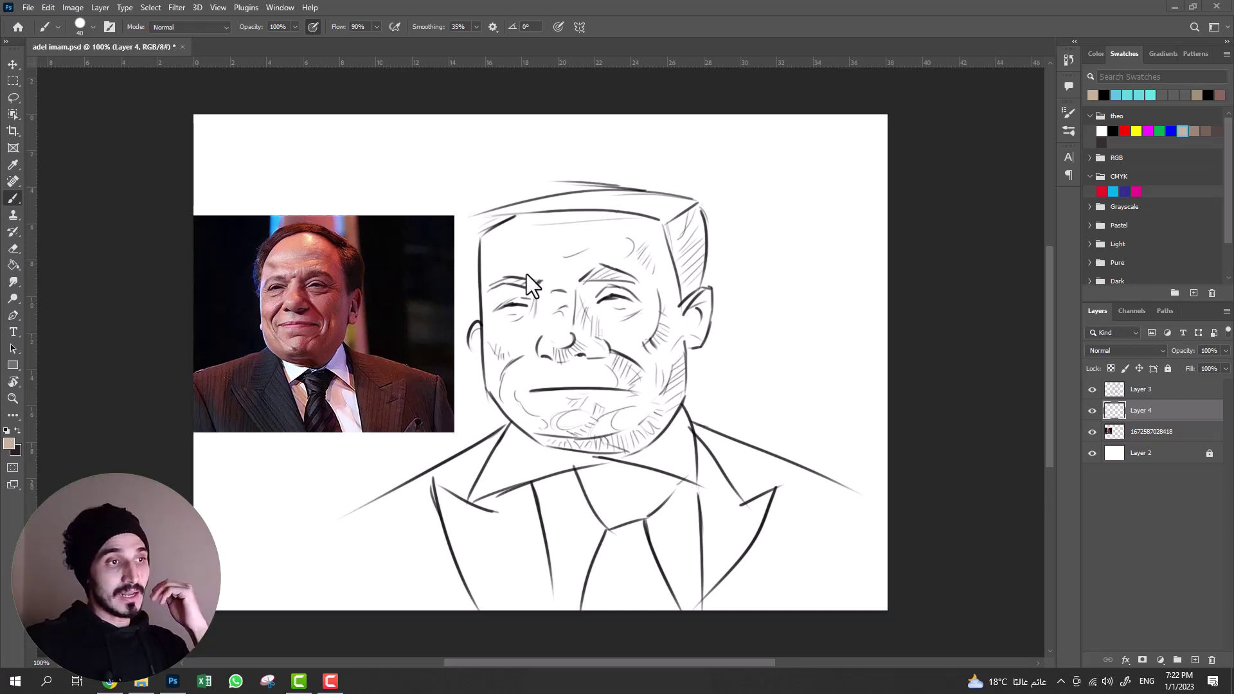
# - Merge the sketch into Layer 4 and toggle the reference photo's visibility to compare
pyautogui.hotkey('ctrl', 'z')
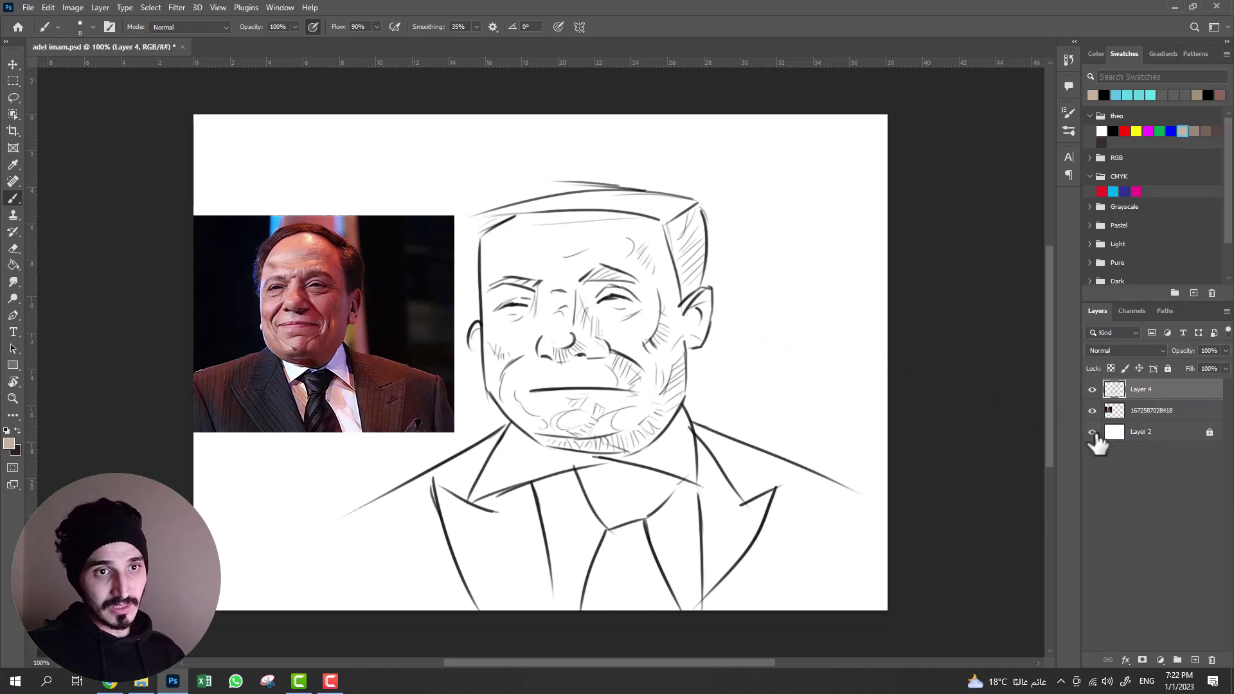
pyautogui.click(1143, 411)
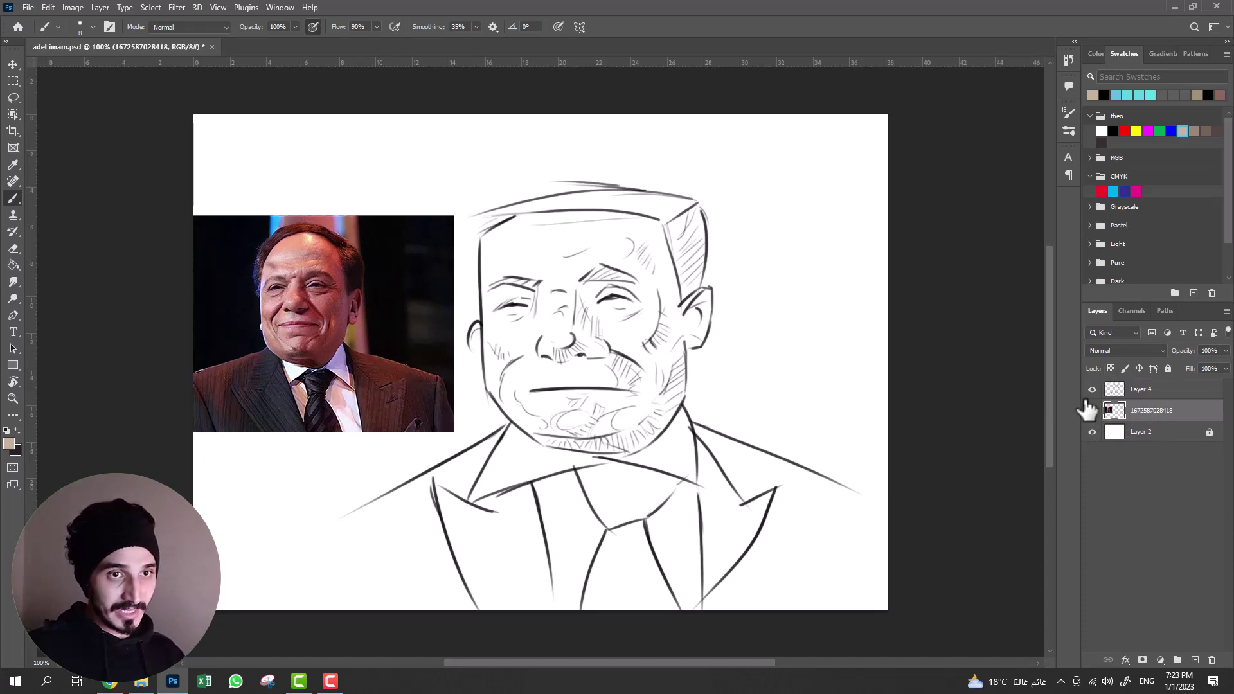
pyautogui.click(1093, 411)
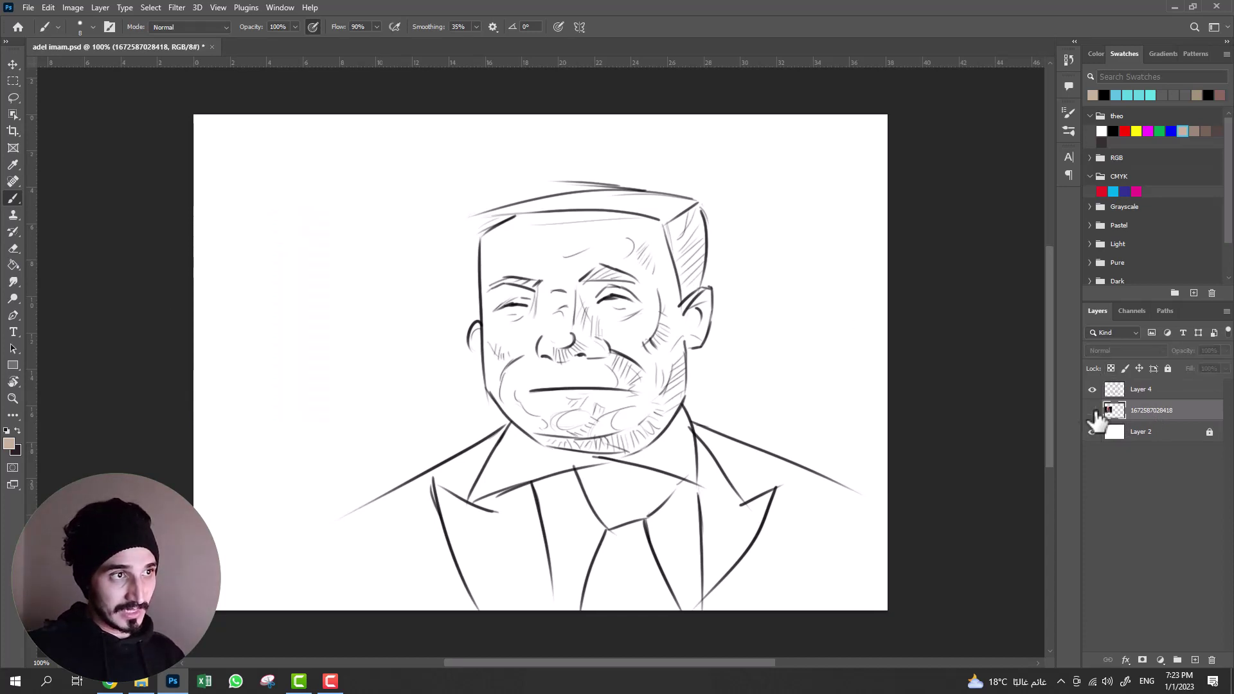
pyautogui.click(1093, 412)
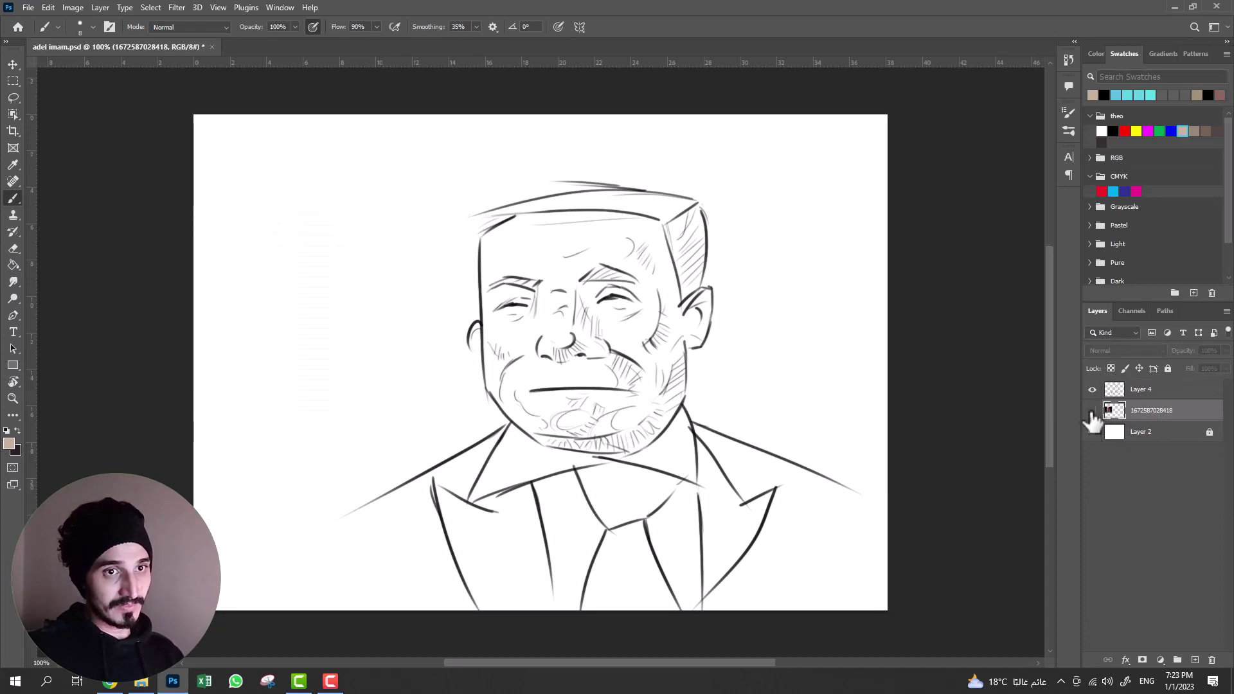
pyautogui.click(1093, 412)
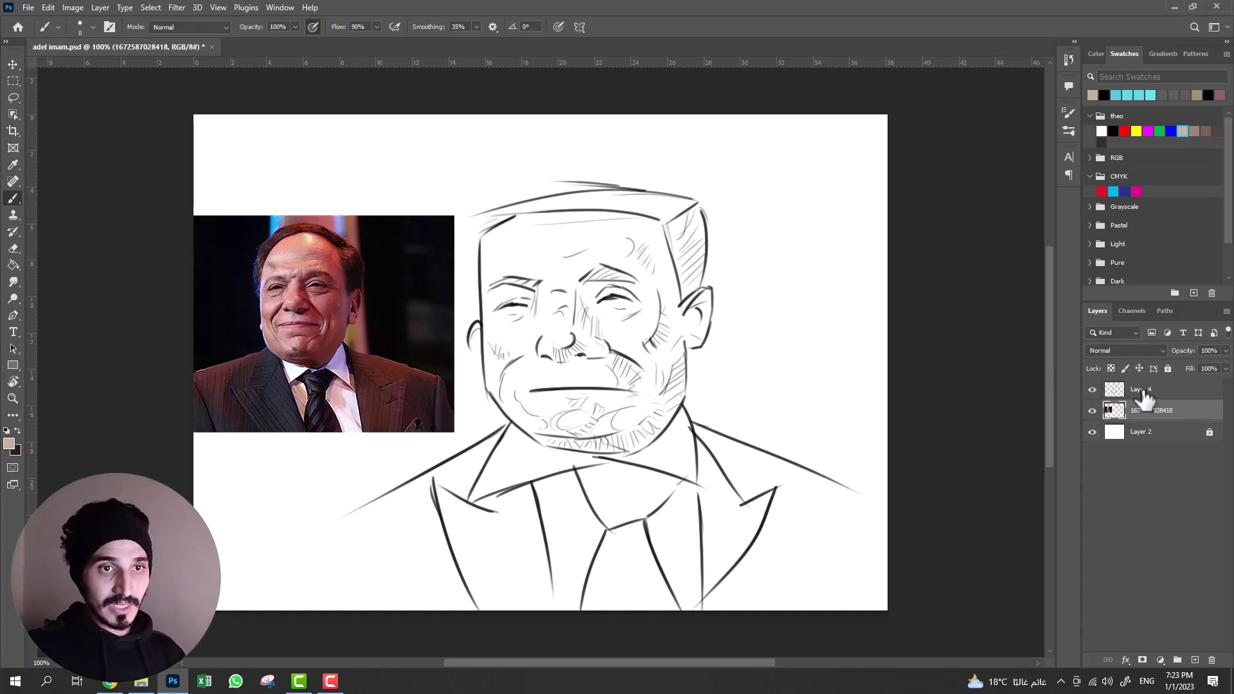
# - Select Layer 4 and hide then show the sketch to view the photo alone
pyautogui.click(1142, 390)
pyautogui.click(1092, 390)
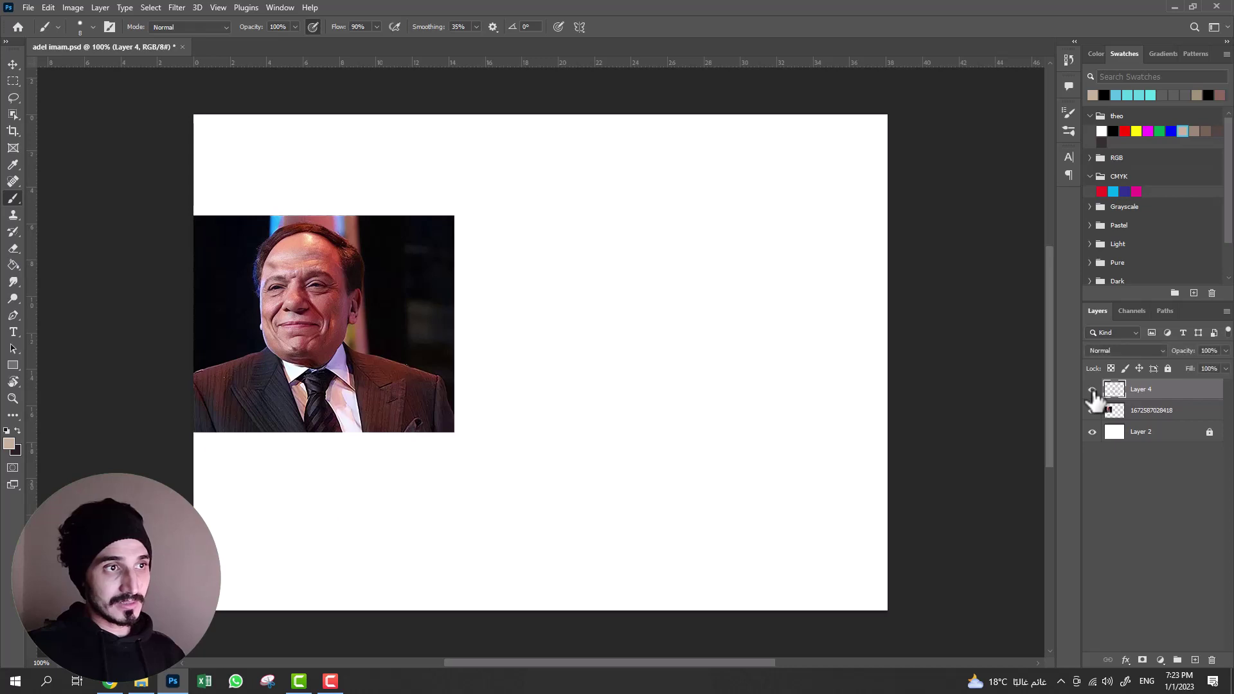
pyautogui.click(1092, 390)
pyautogui.click(1093, 390)
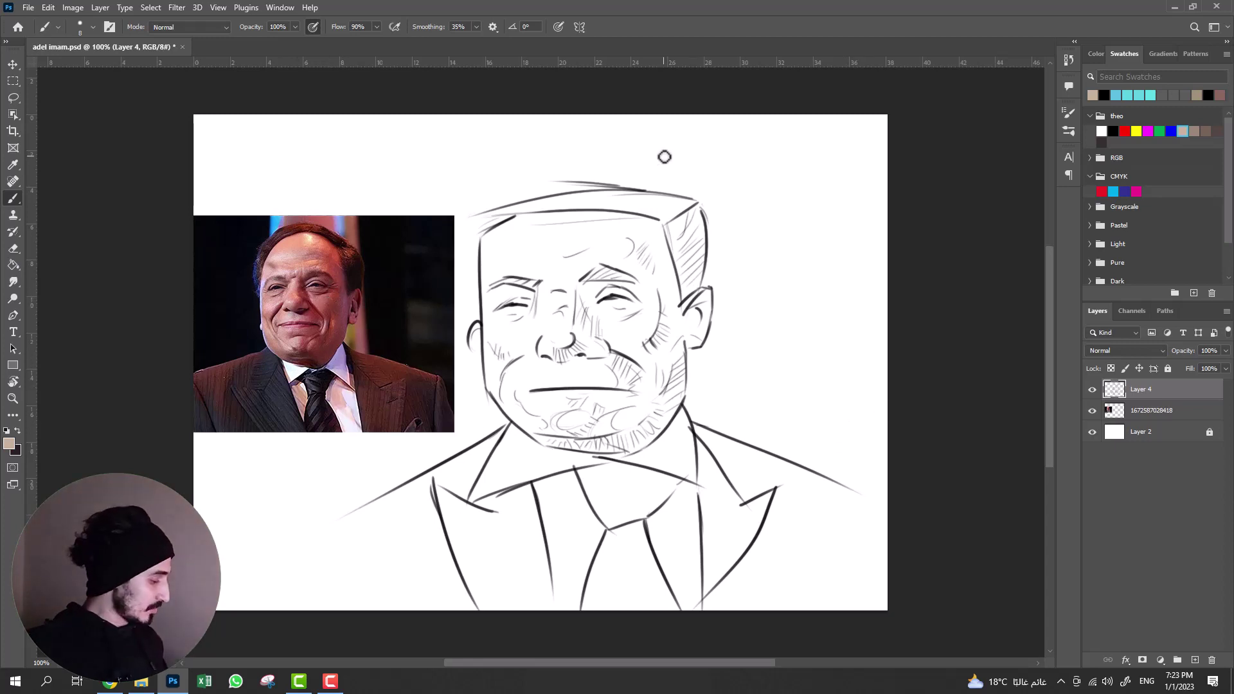
# - Create a new empty layer named 'midtone' with Ctrl+Shift+N
pyautogui.press('ctrl')
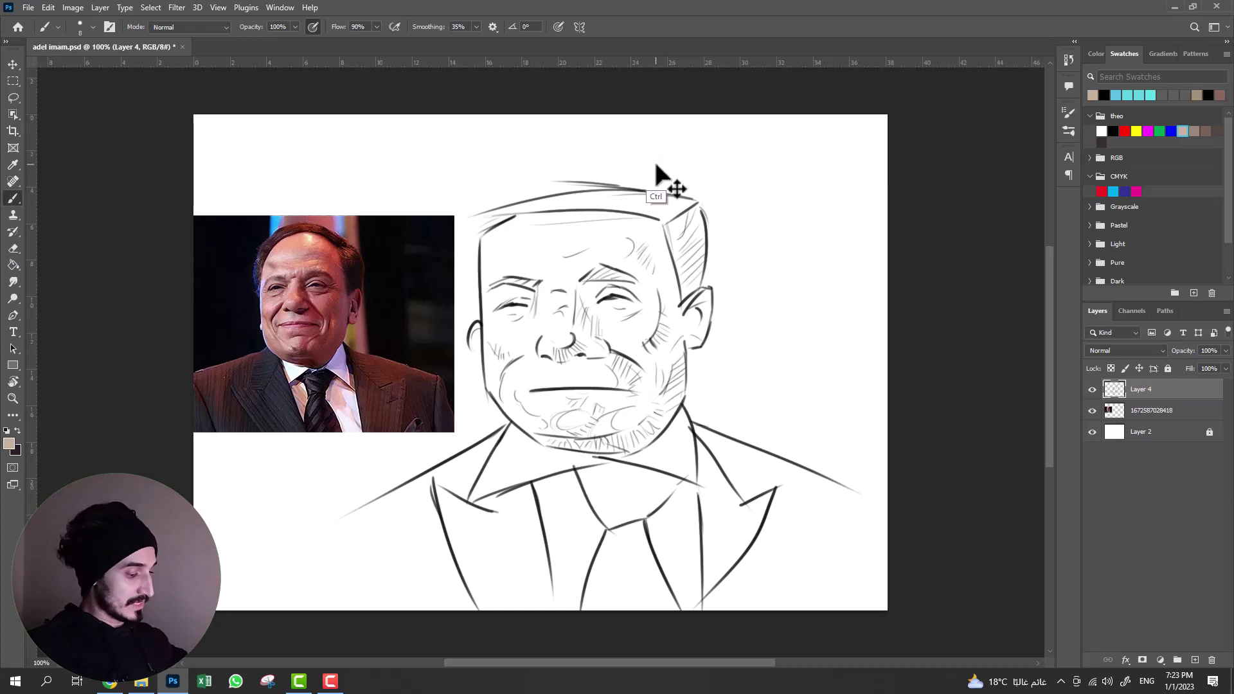
pyautogui.hotkey('ctrl', 'shift', 'n')
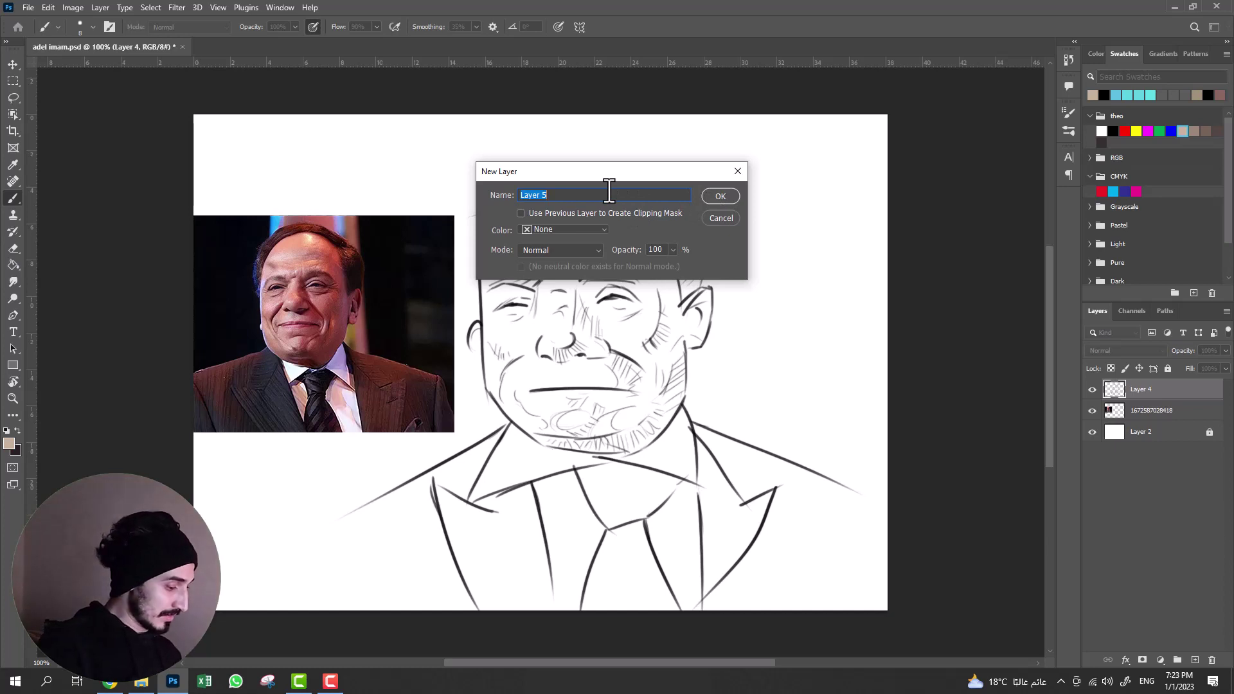
pyautogui.write('ml')
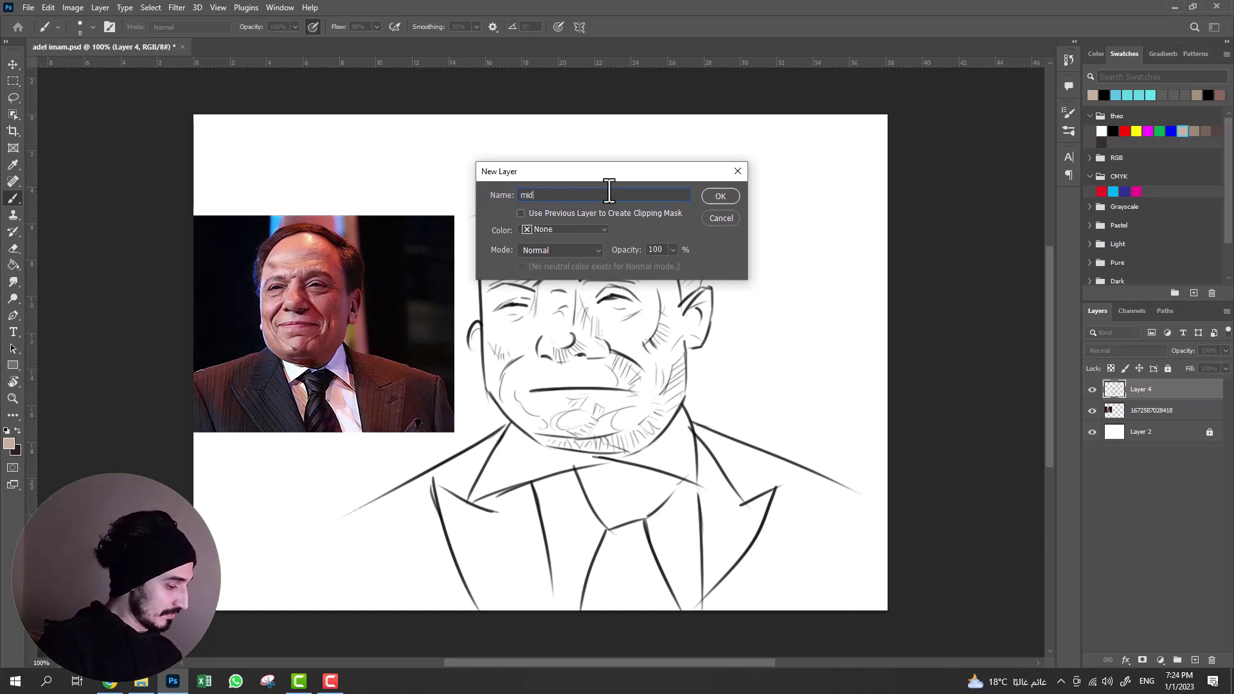
pyautogui.write('n')
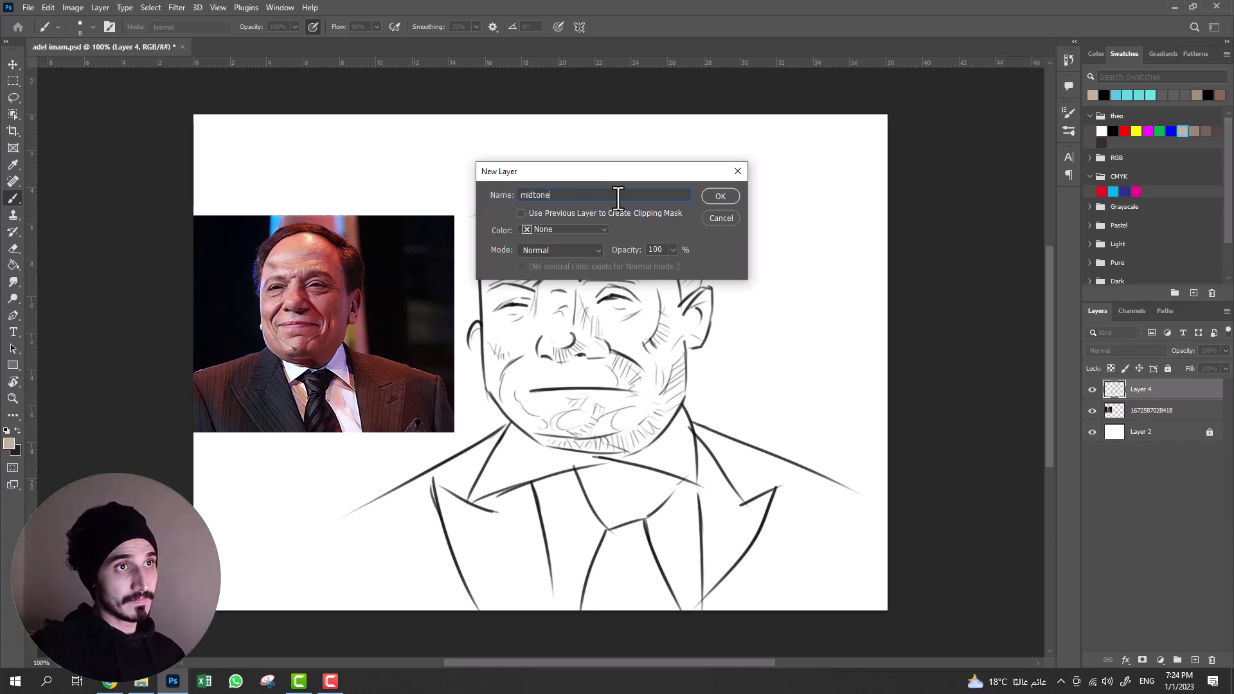
pyautogui.click(713, 196)
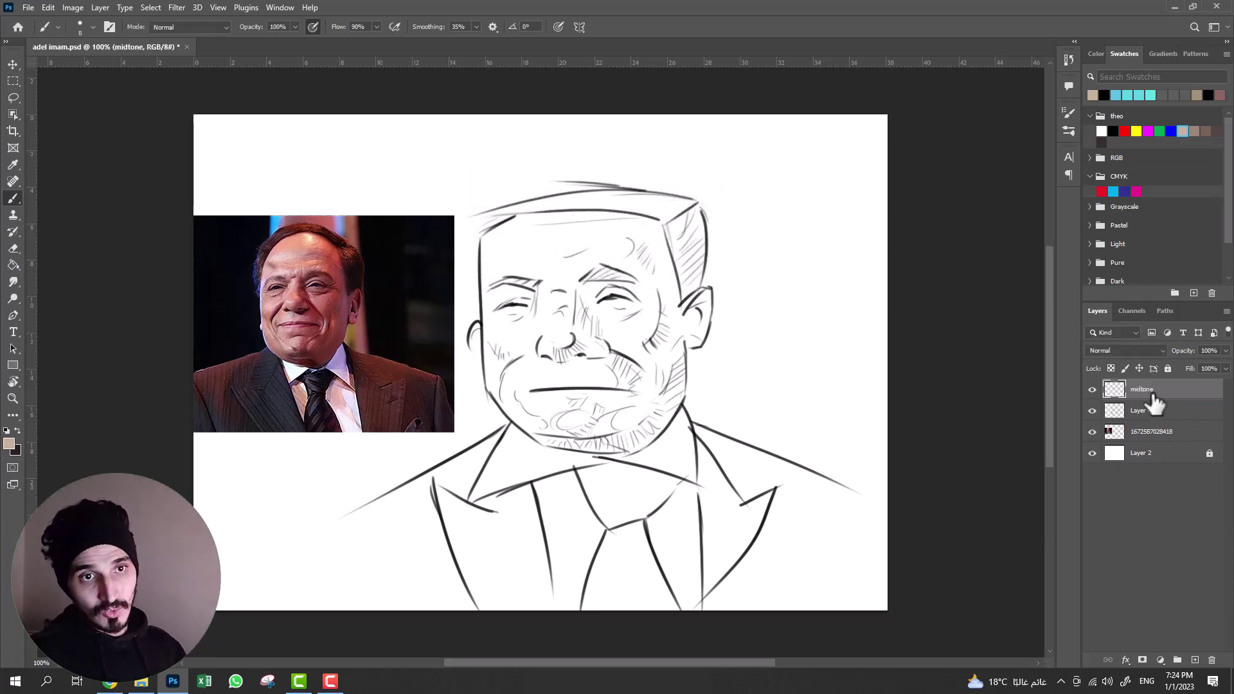
# - Move midtone below the sketch layer and rename the sketch layer 'outline'
pyautogui.moveTo(1155, 400); pyautogui.dragTo(1145, 425)
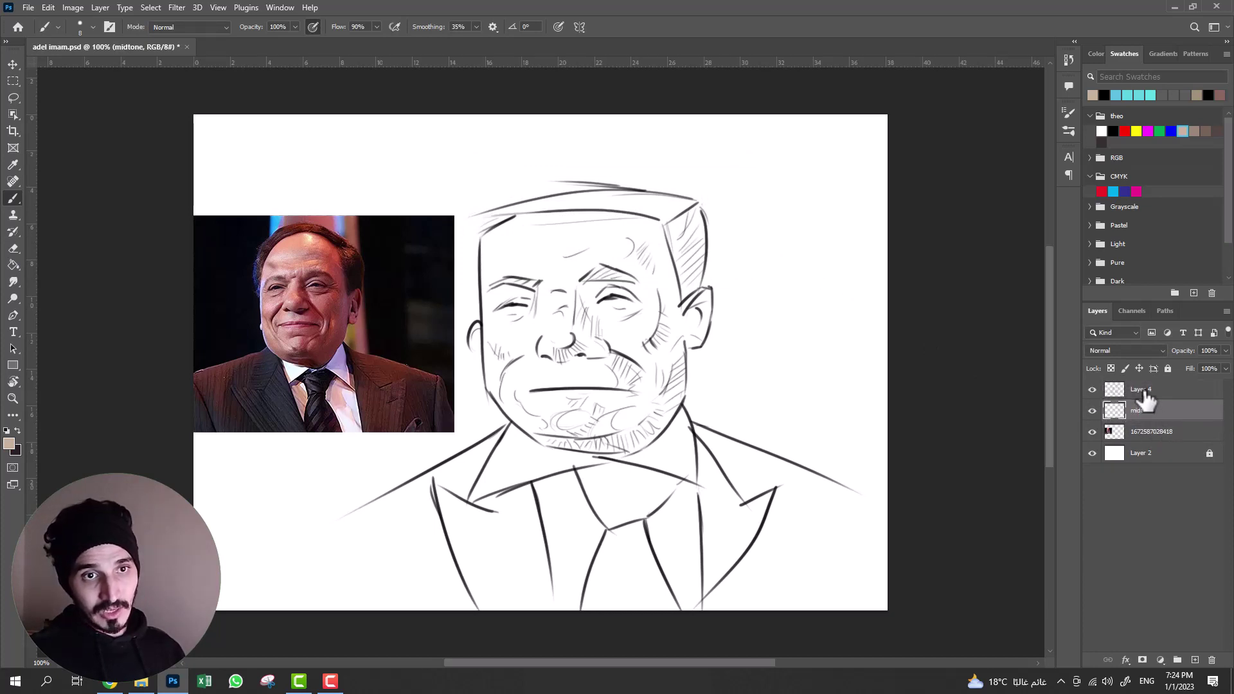
pyautogui.click(1144, 389)
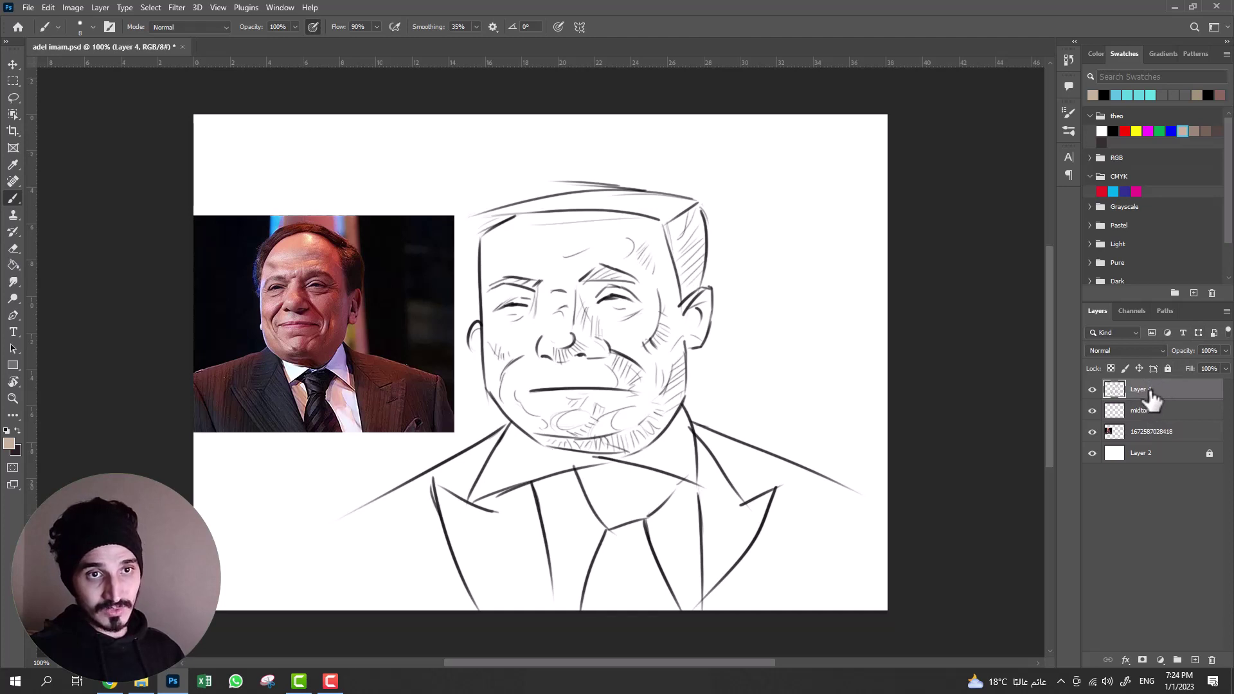
pyautogui.doubleClick(1143, 390)
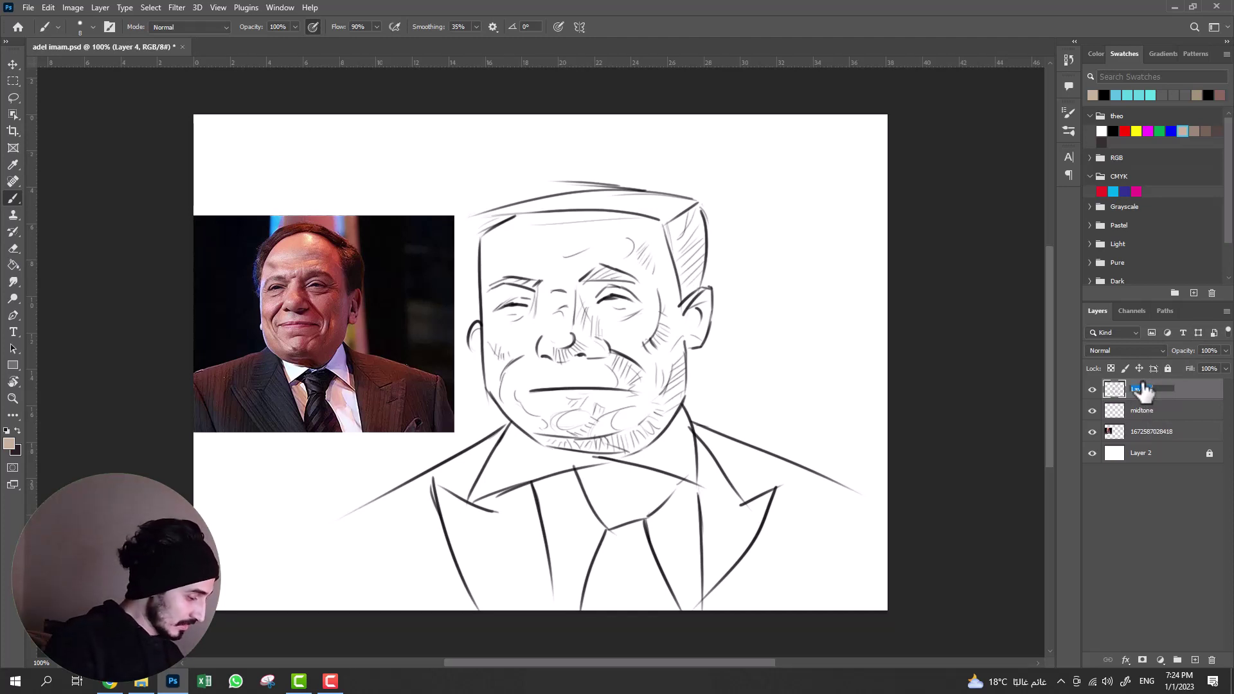
pyautogui.write('outline')
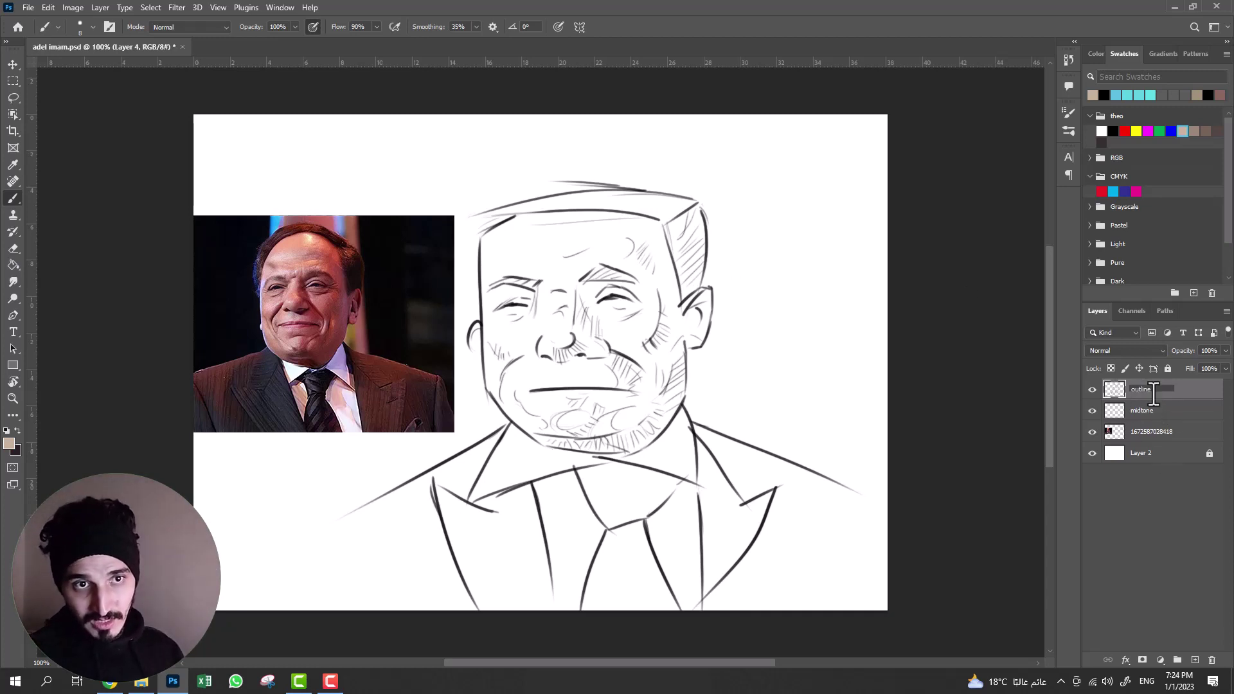
pyautogui.click(1158, 442)
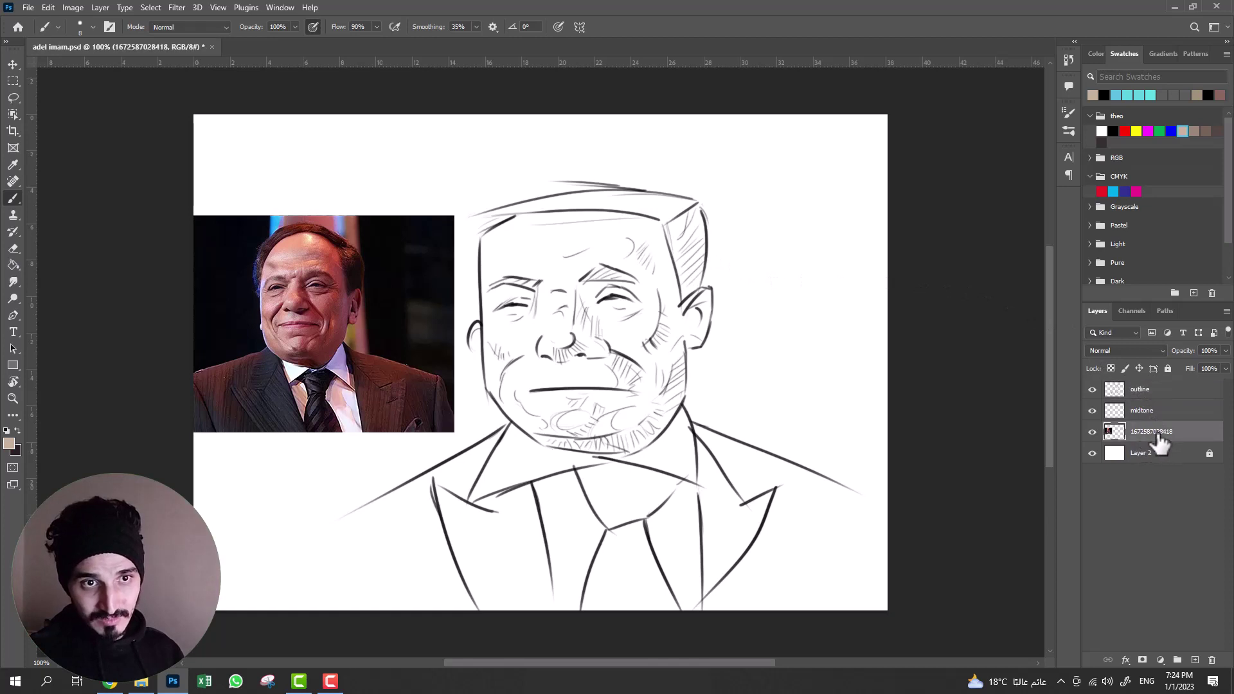
# - Rename the photo layer 'ref.' and make midtone the active layer
pyautogui.doubleClick(1152, 433)
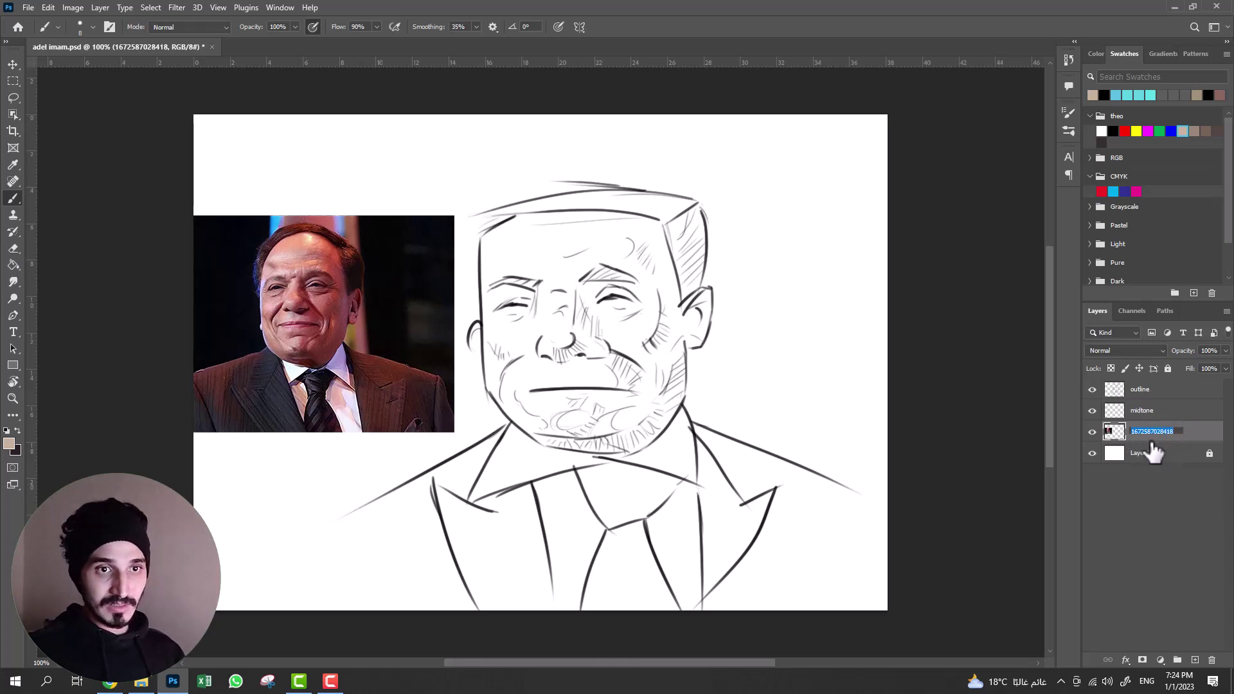
pyautogui.write('ref')
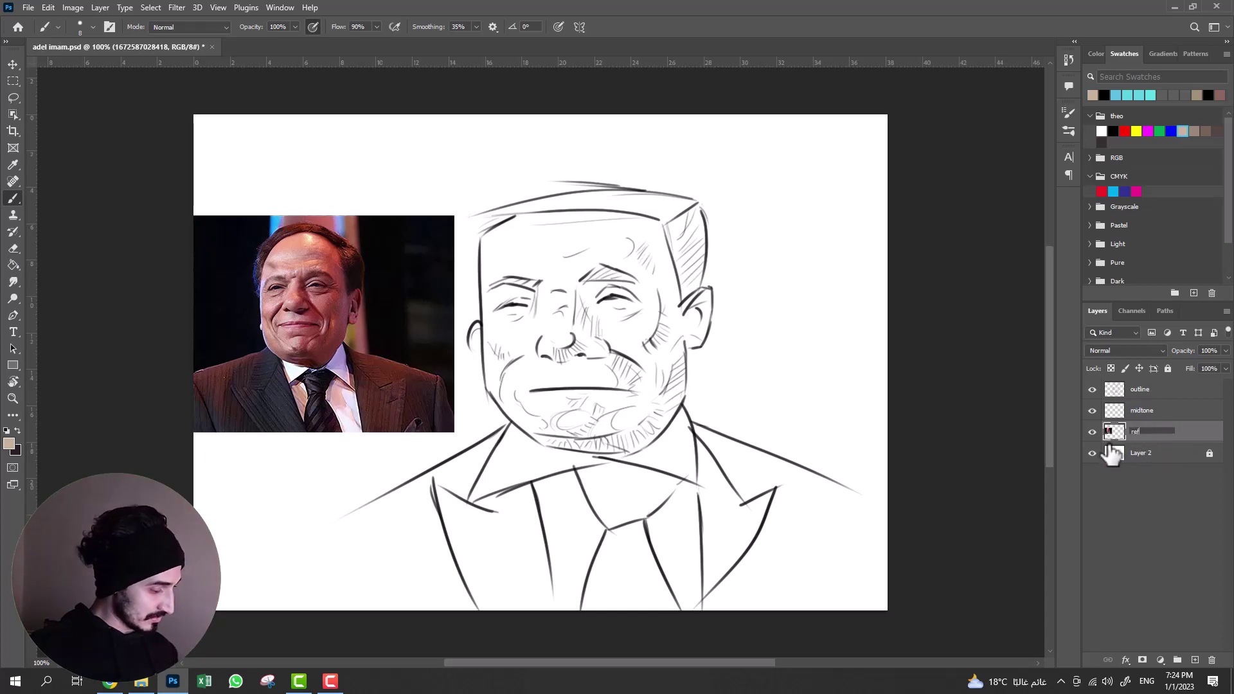
pyautogui.write('.')
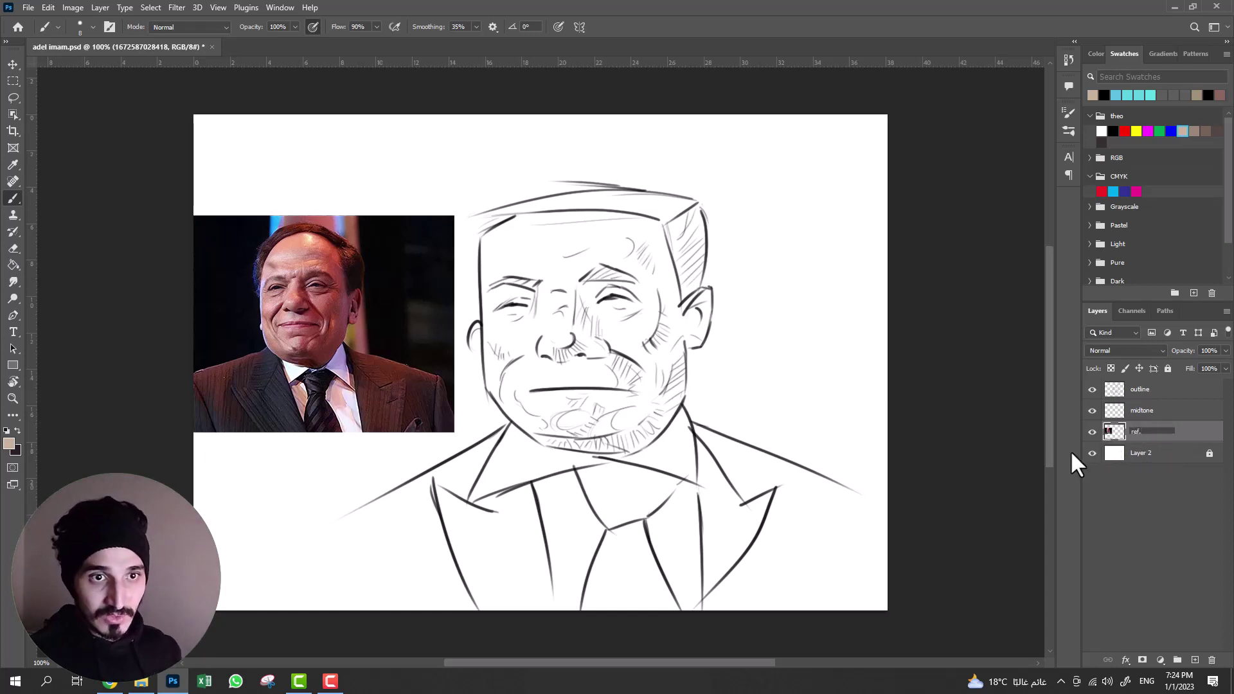
pyautogui.click(1141, 390)
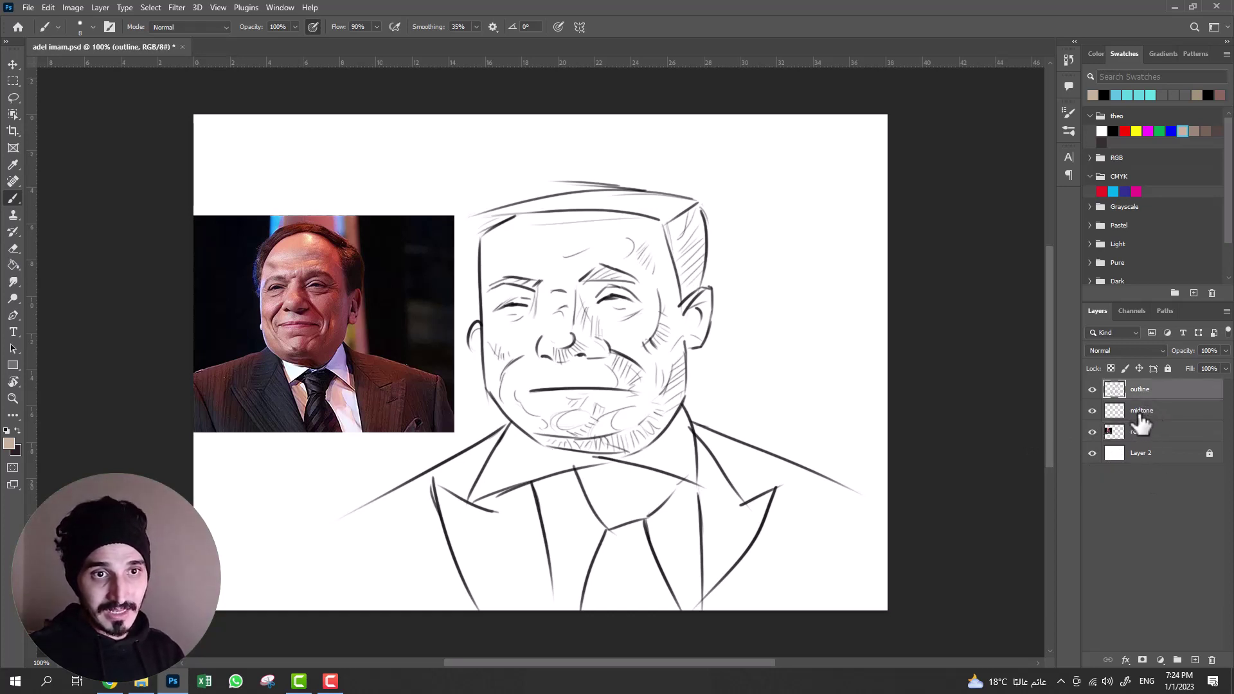
pyautogui.click(1142, 411)
# - Zoom in on the reference face and sketch, switch to the Brush, and show the colour wheel
pyautogui.press('z')
pyautogui.moveTo(549, 325); pyautogui.dragTo(572, 248)
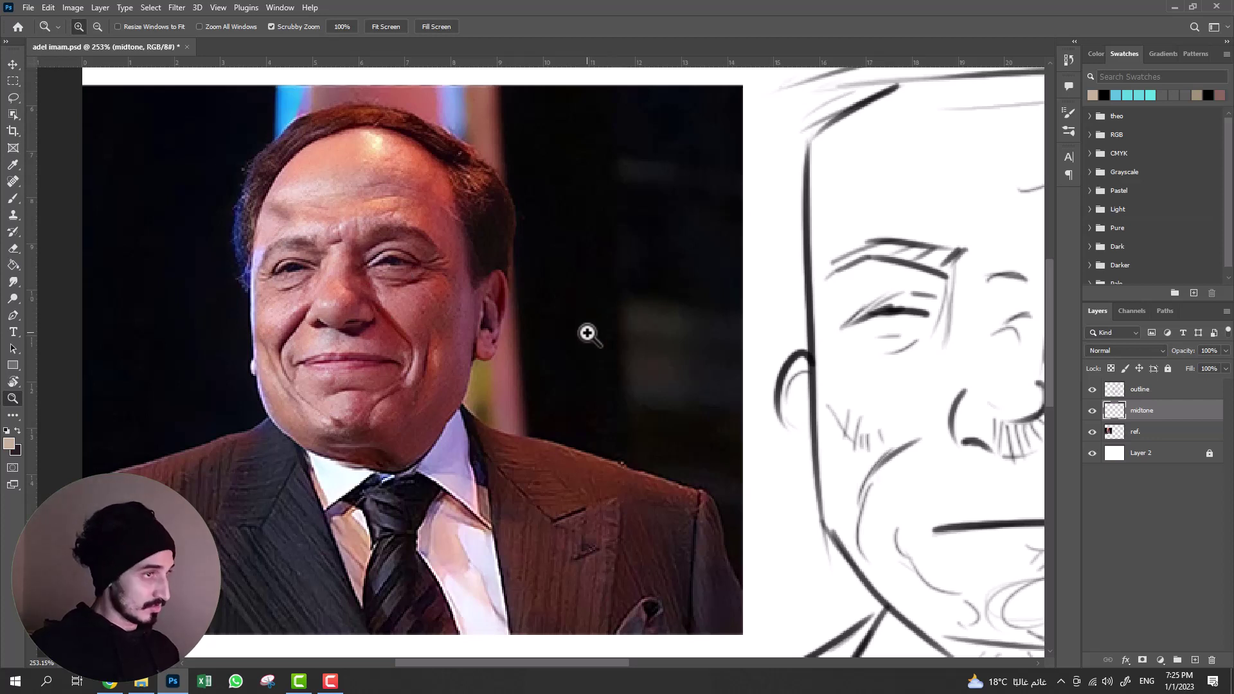
pyautogui.press('b')
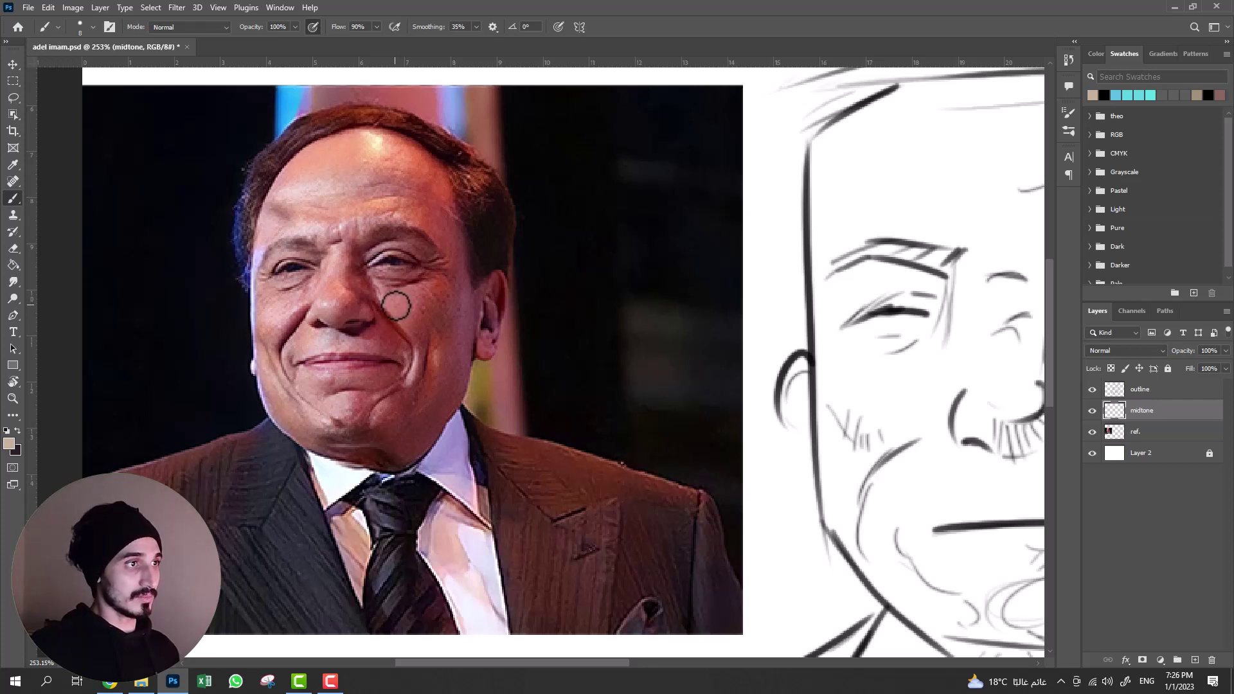
pyautogui.click(1095, 54)
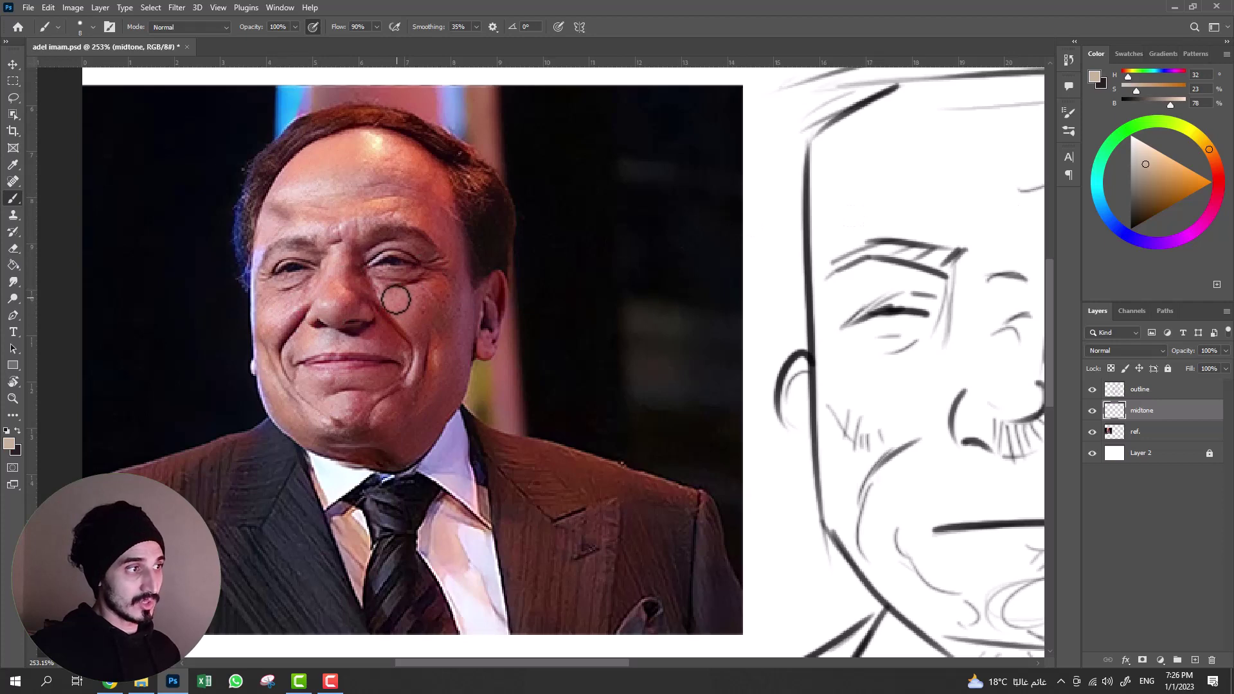
pyautogui.hscroll(3, 396, 298)
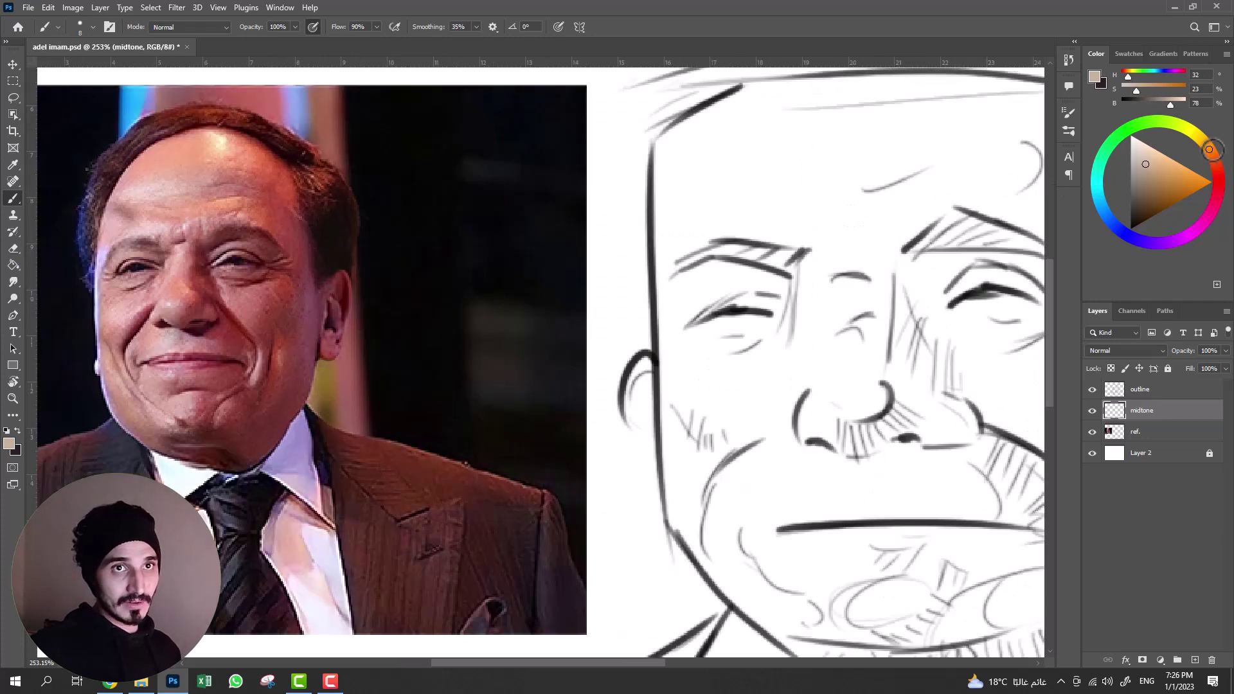
# - Tune the colour wheel to a warm salmon skin tone matching the reference face
pyautogui.moveTo(1210, 150); pyautogui.dragTo(1214, 162)
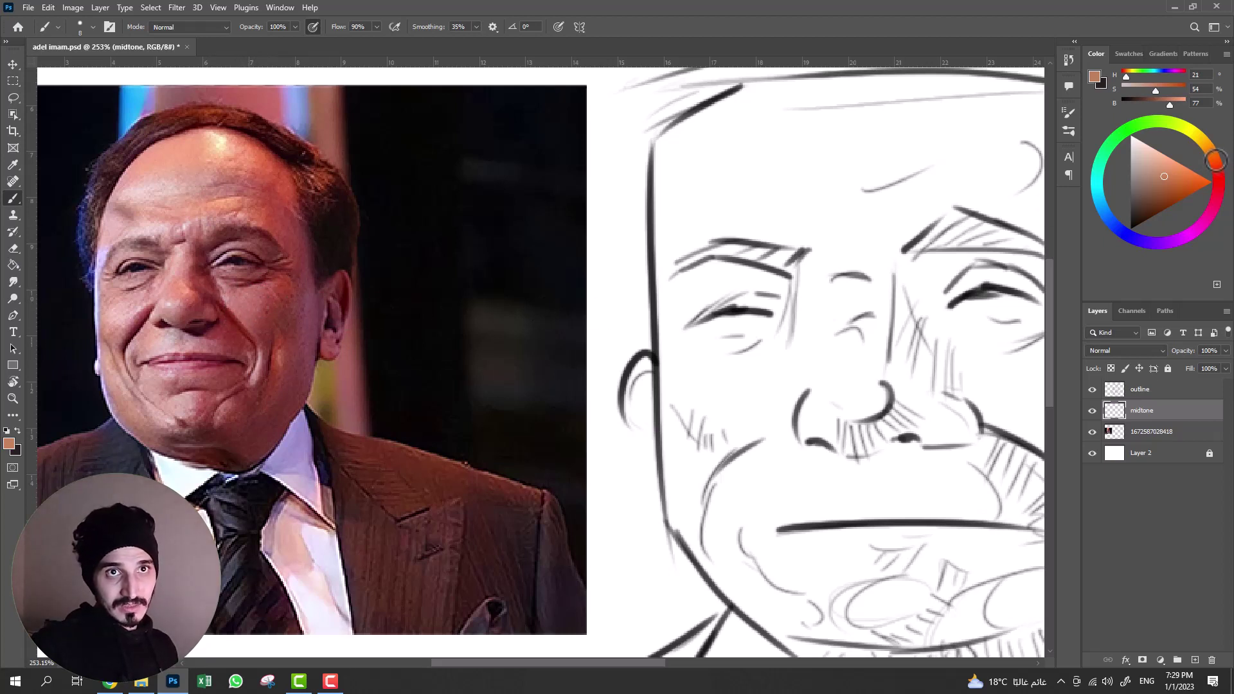
pyautogui.moveTo(1214, 160); pyautogui.dragTo(1218, 169)
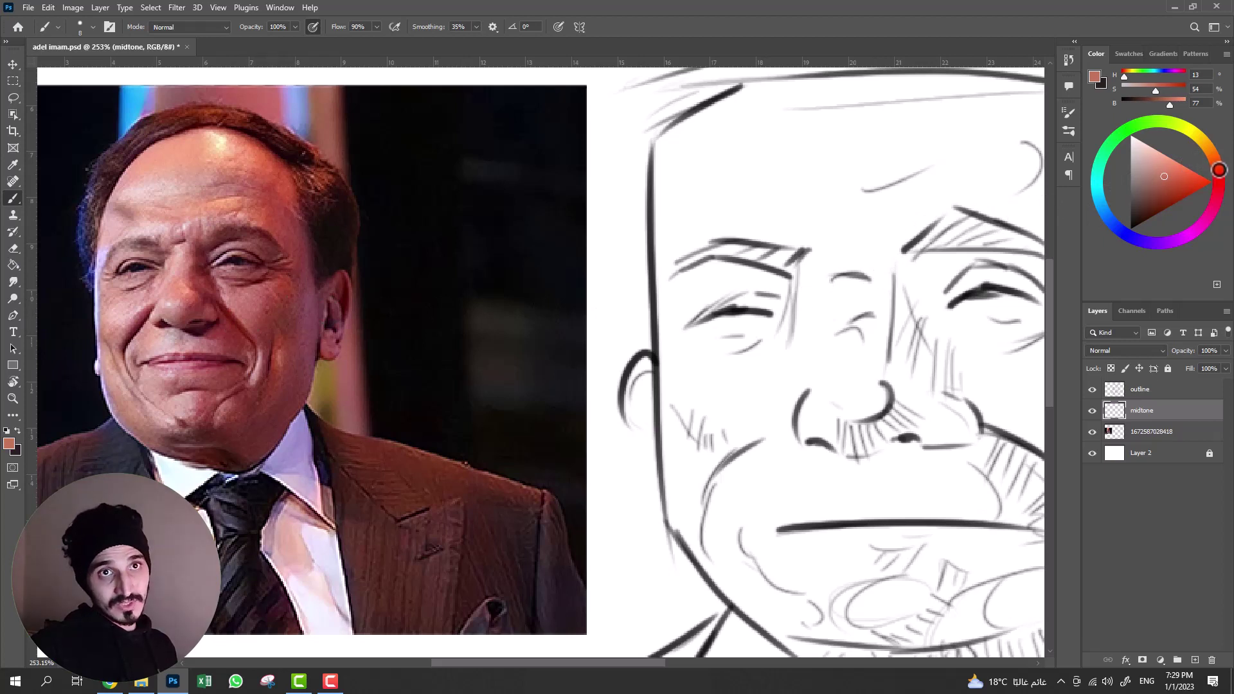
pyautogui.moveTo(1217, 168); pyautogui.dragTo(1215, 166)
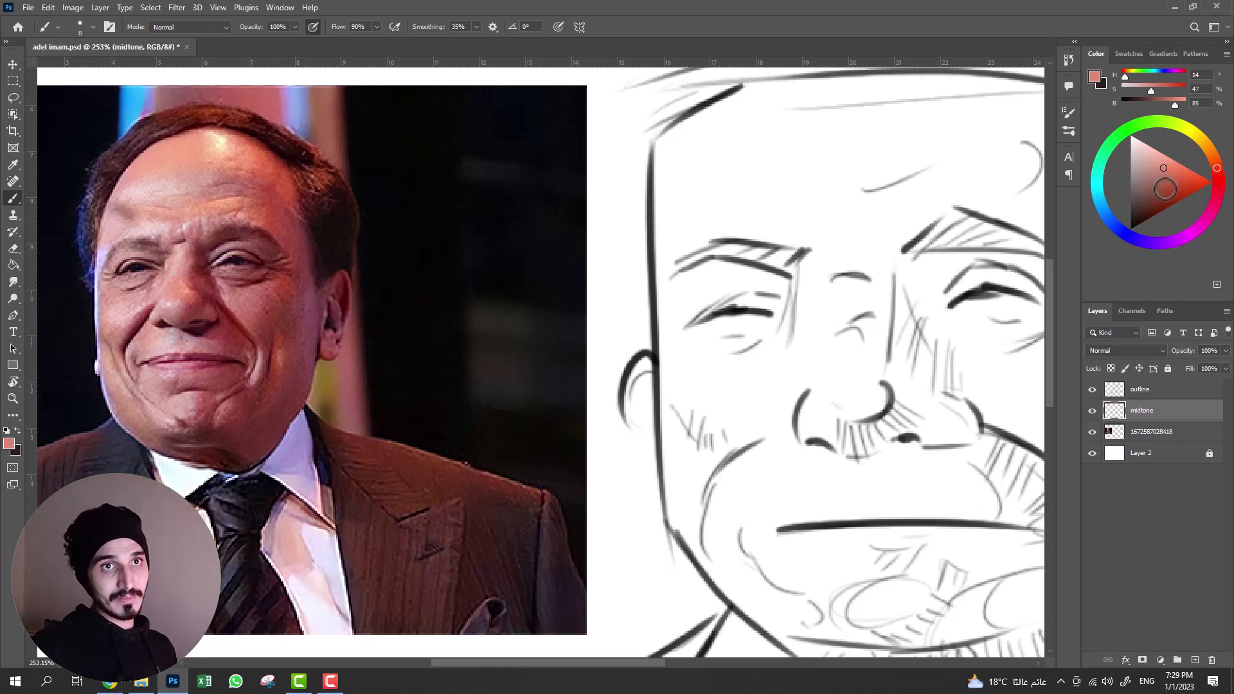
pyautogui.click(1167, 189)
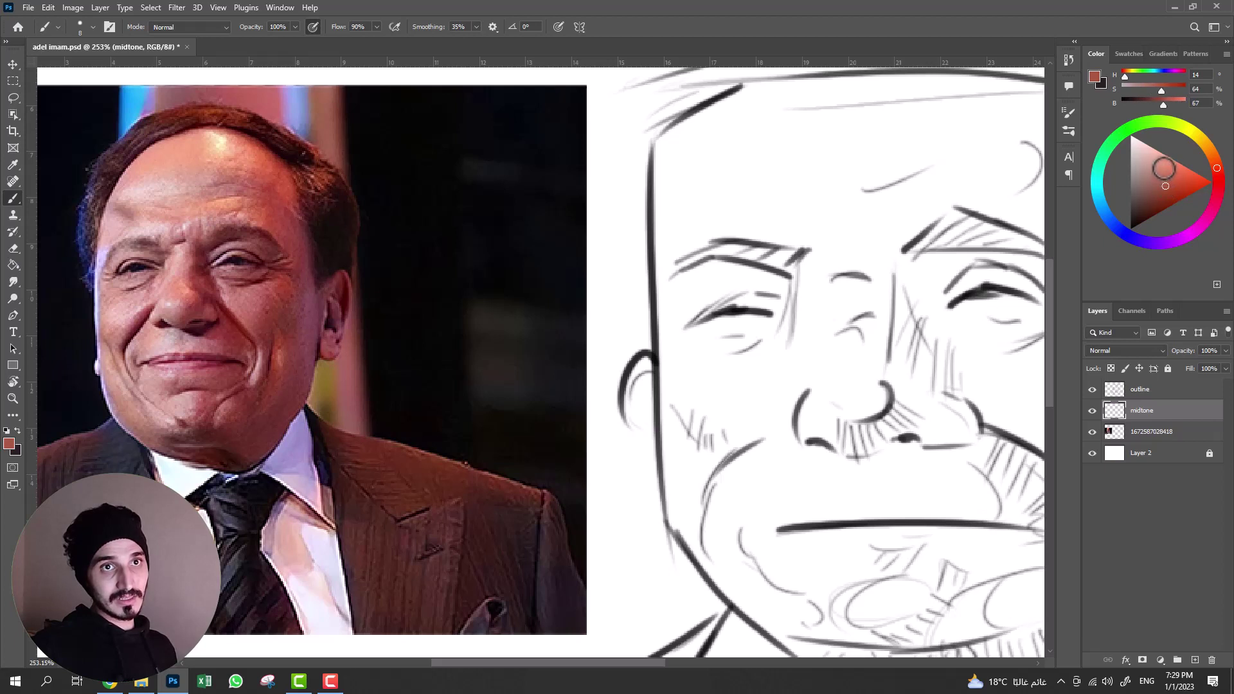
pyautogui.click(1163, 168)
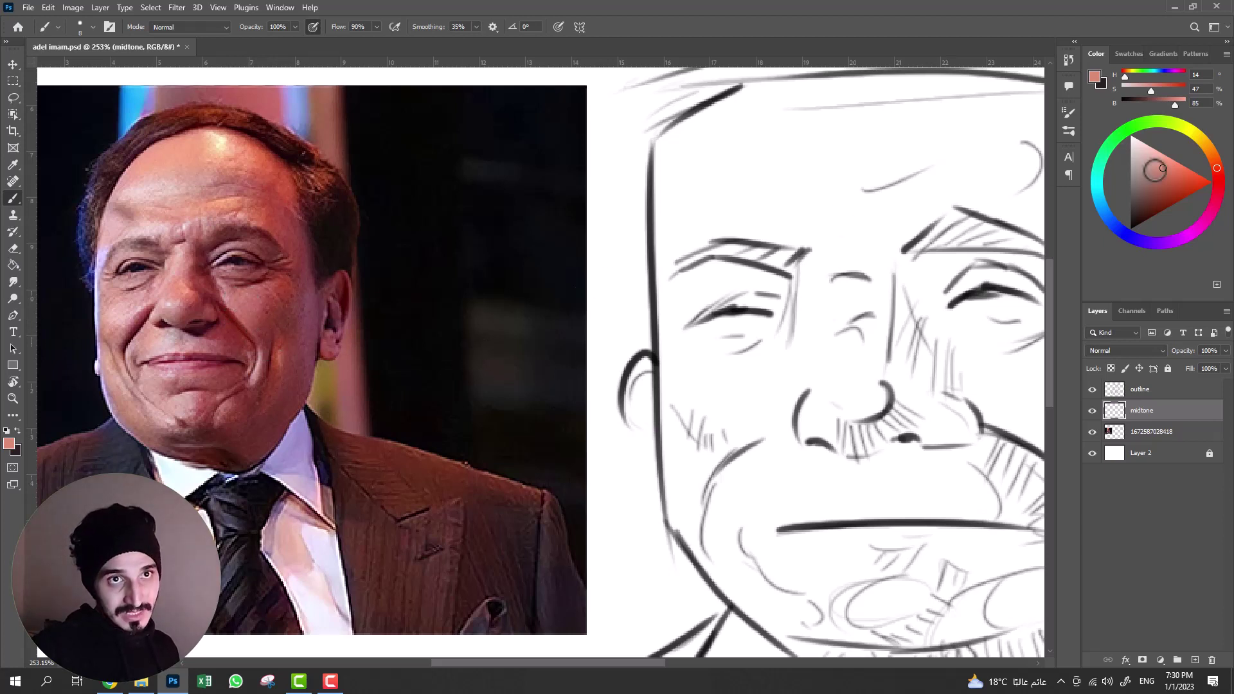
pyautogui.click(1164, 172)
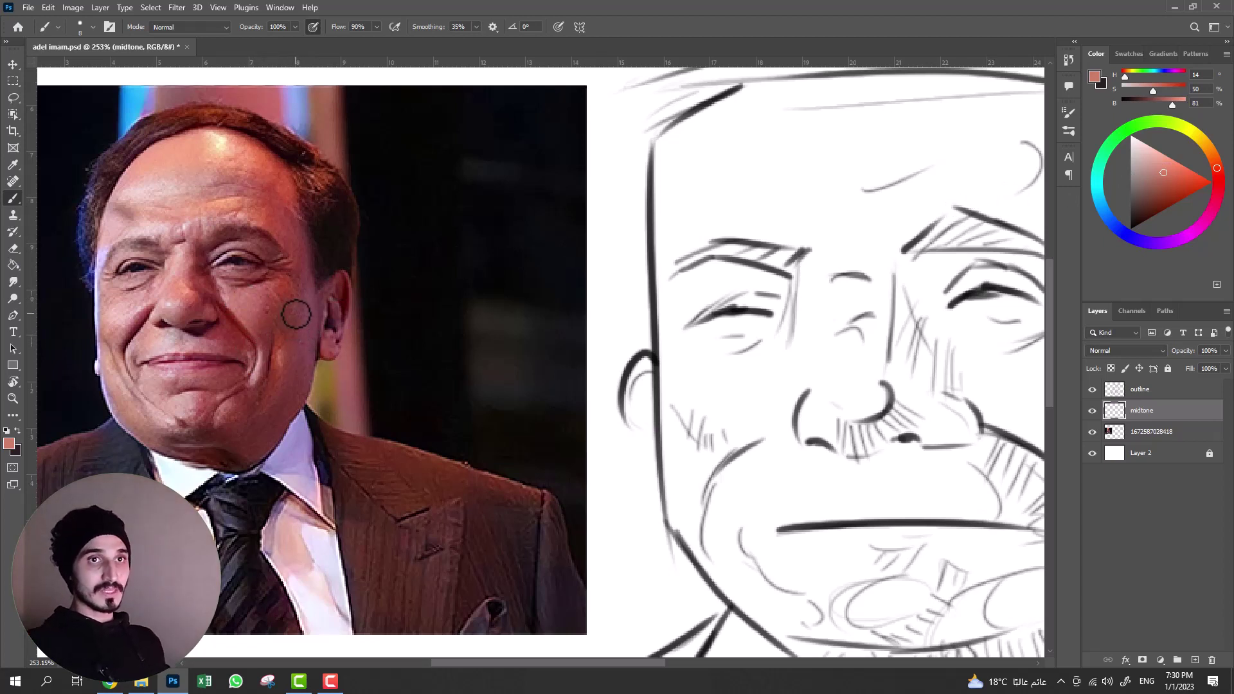
# - Frame the whole sketched face, undo a trial cheek stroke, and enlarge the brush to about 35 px
pyautogui.scroll(-3, 261, 292)
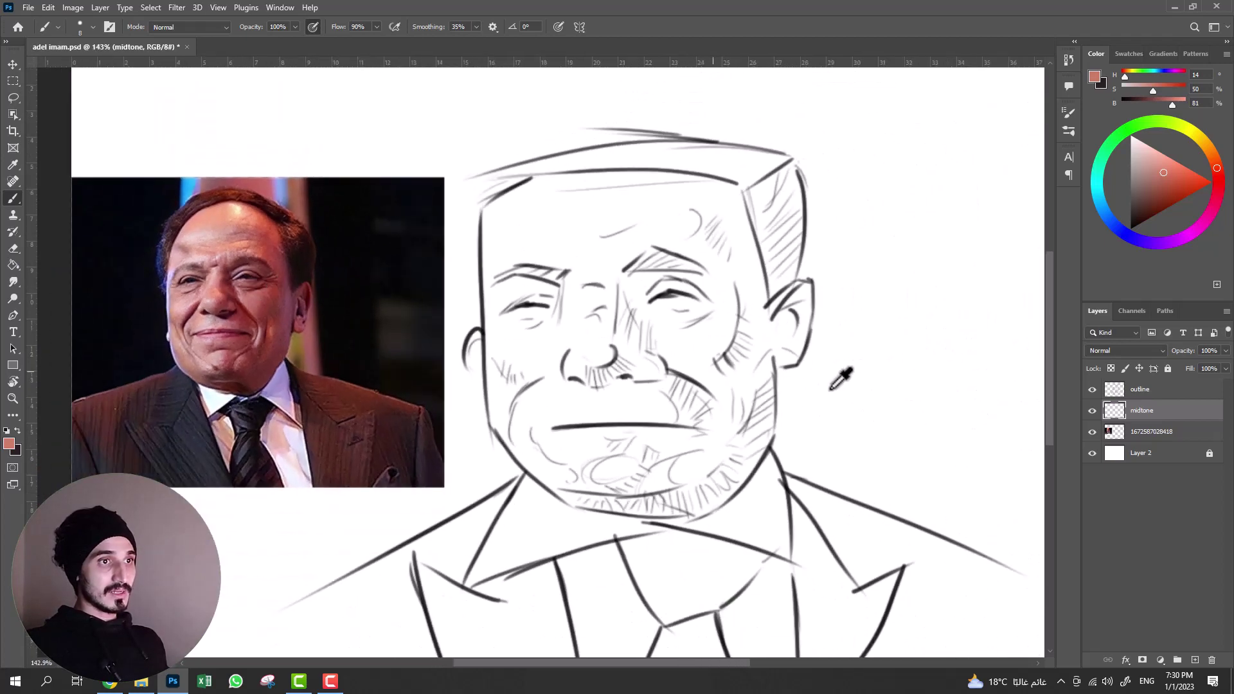
pyautogui.scroll(-1, 836, 379)
pyautogui.scroll(-2, 832, 342)
pyautogui.scroll(2, 832, 339)
pyautogui.scroll(1, 829, 317)
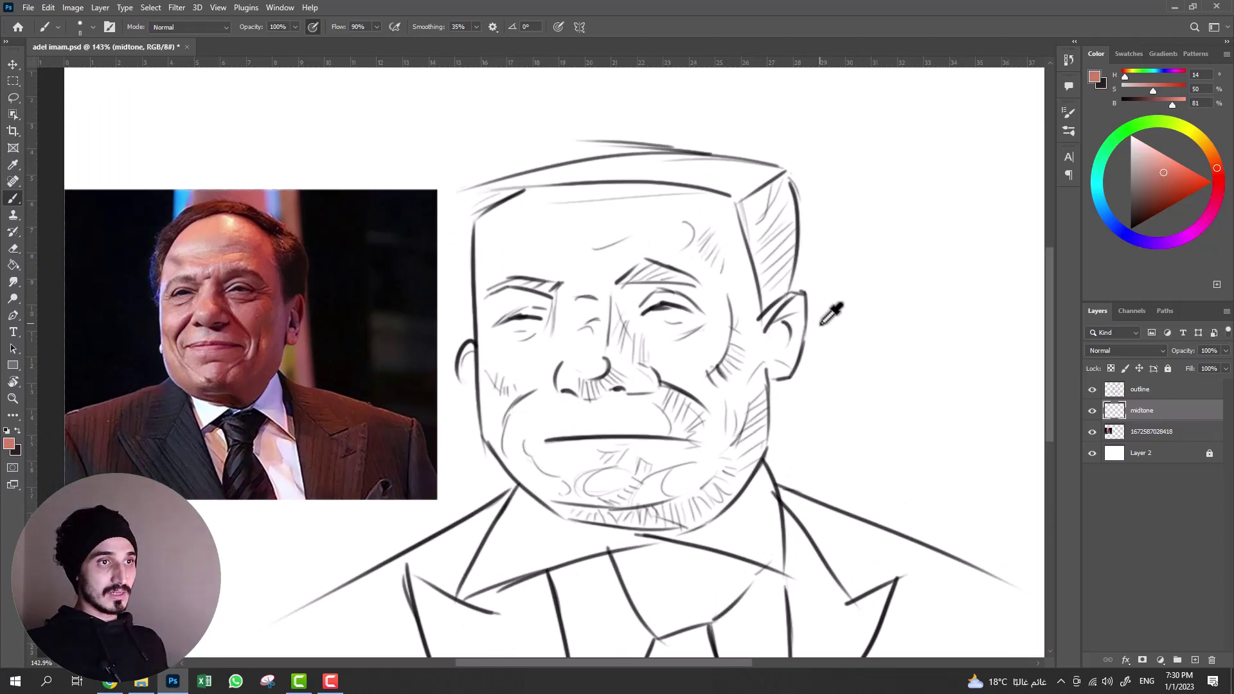
pyautogui.scroll(1, 817, 288)
pyautogui.scroll(-3, 828, 286)
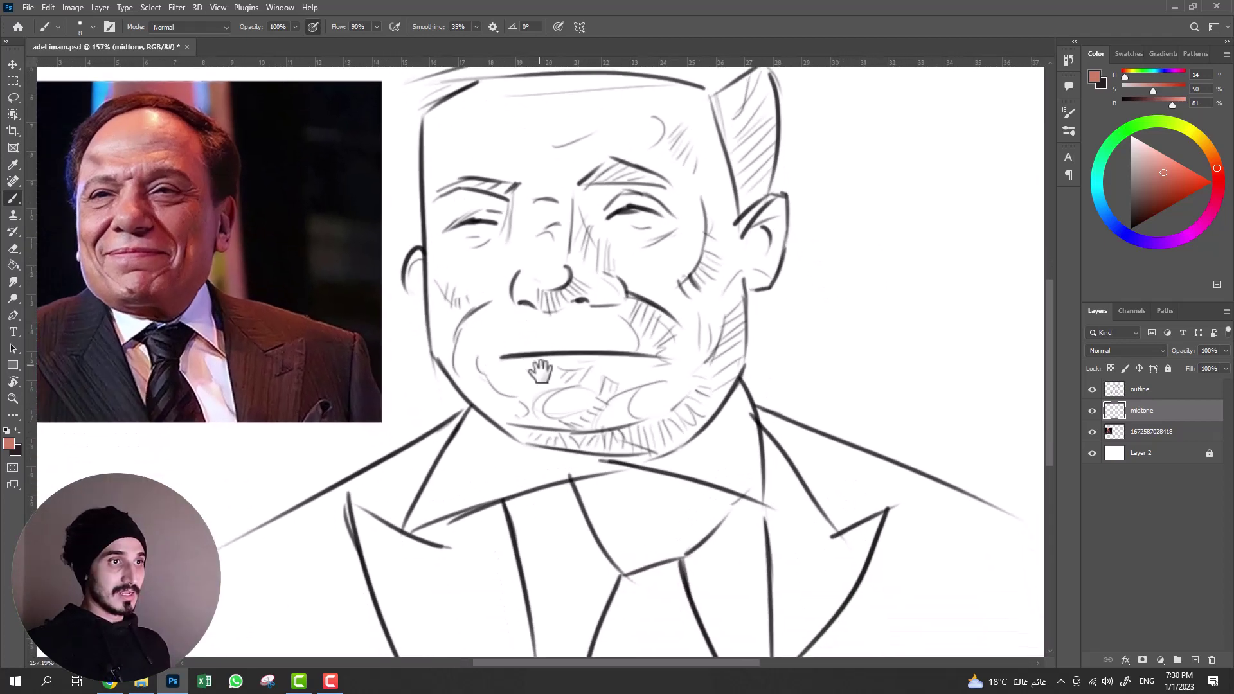
pyautogui.moveTo(540, 371); pyautogui.dragTo(509, 425)
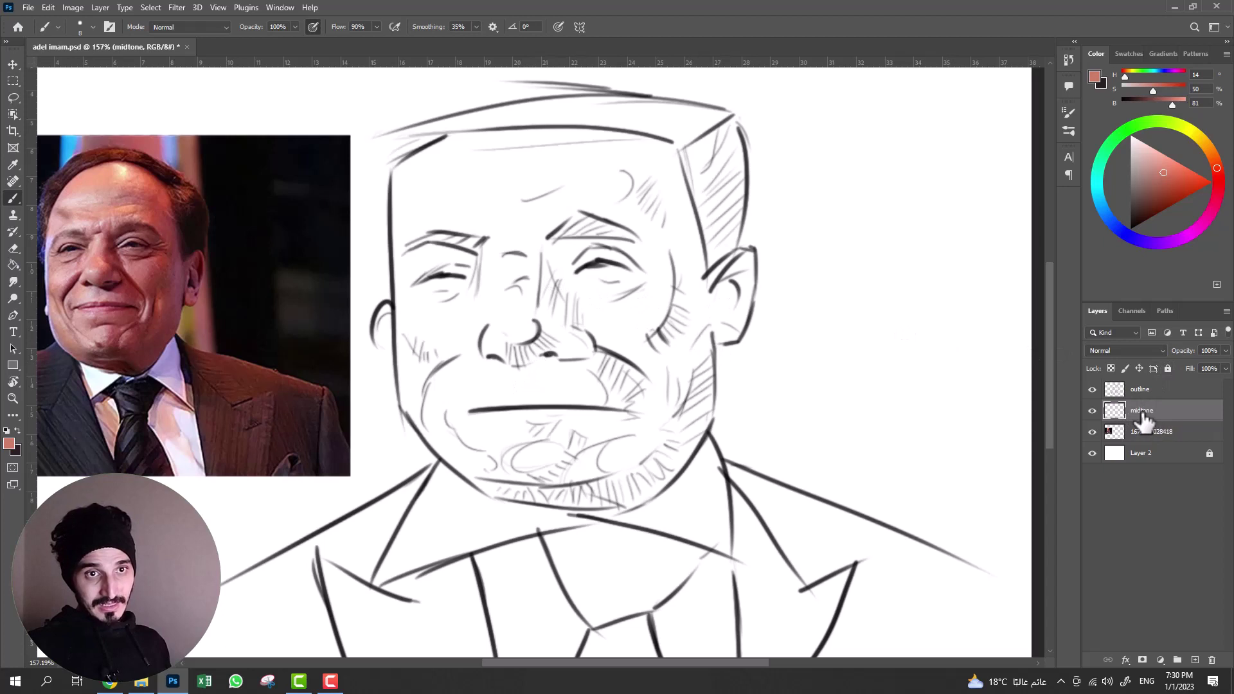
pyautogui.moveTo(713, 327)
pyautogui.mouseDown()
pyautogui.moveTo(701, 350)
pyautogui.moveTo(713, 363)
pyautogui.mouseUp()
pyautogui.hotkey('ctrl', 'z')
pyautogui.hotkey('ctrl', 'z')
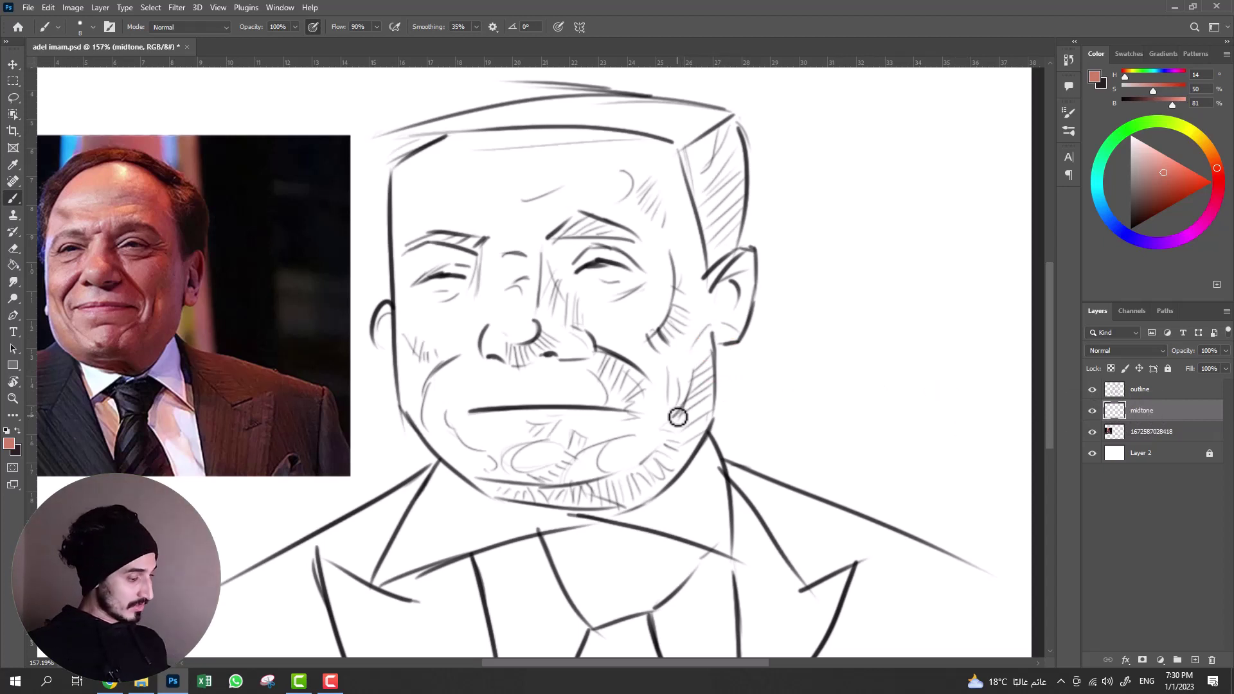
pyautogui.press(']')
pyautogui.press(']')
pyautogui.press(']')
pyautogui.press(']')
pyautogui.press(']')
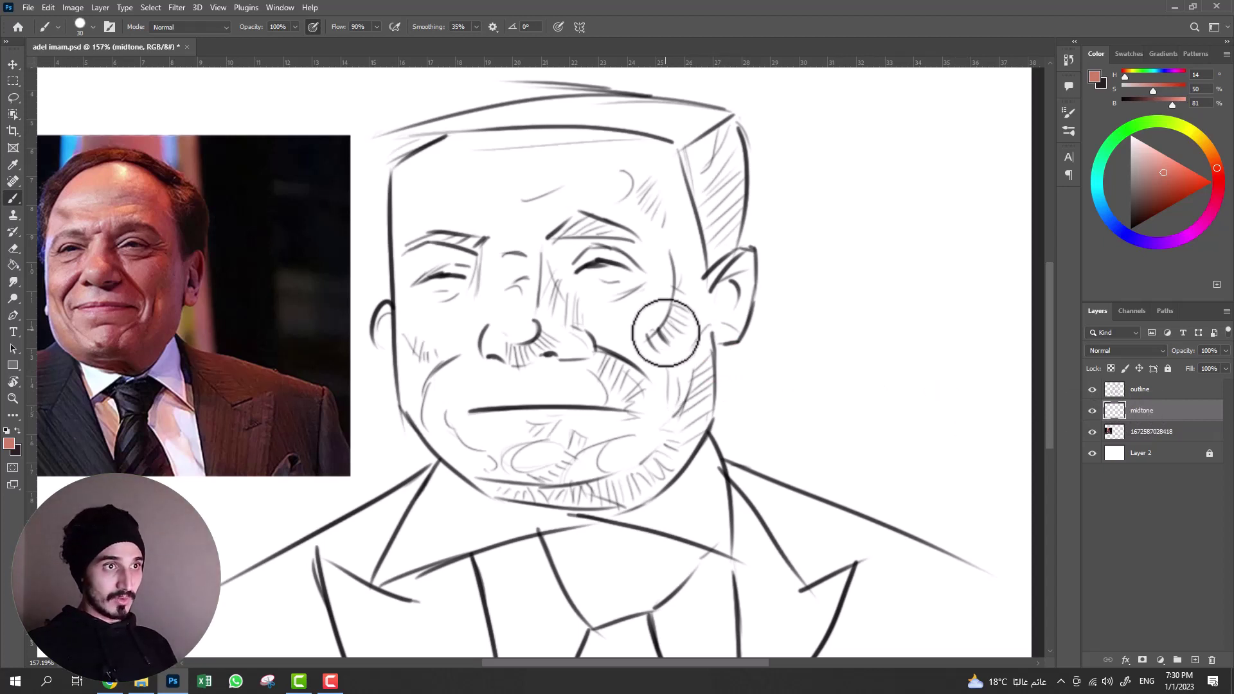
pyautogui.press(']')
pyautogui.press(']')
pyautogui.press(']')
pyautogui.moveTo(648, 179); pyautogui.dragTo(650, 184)
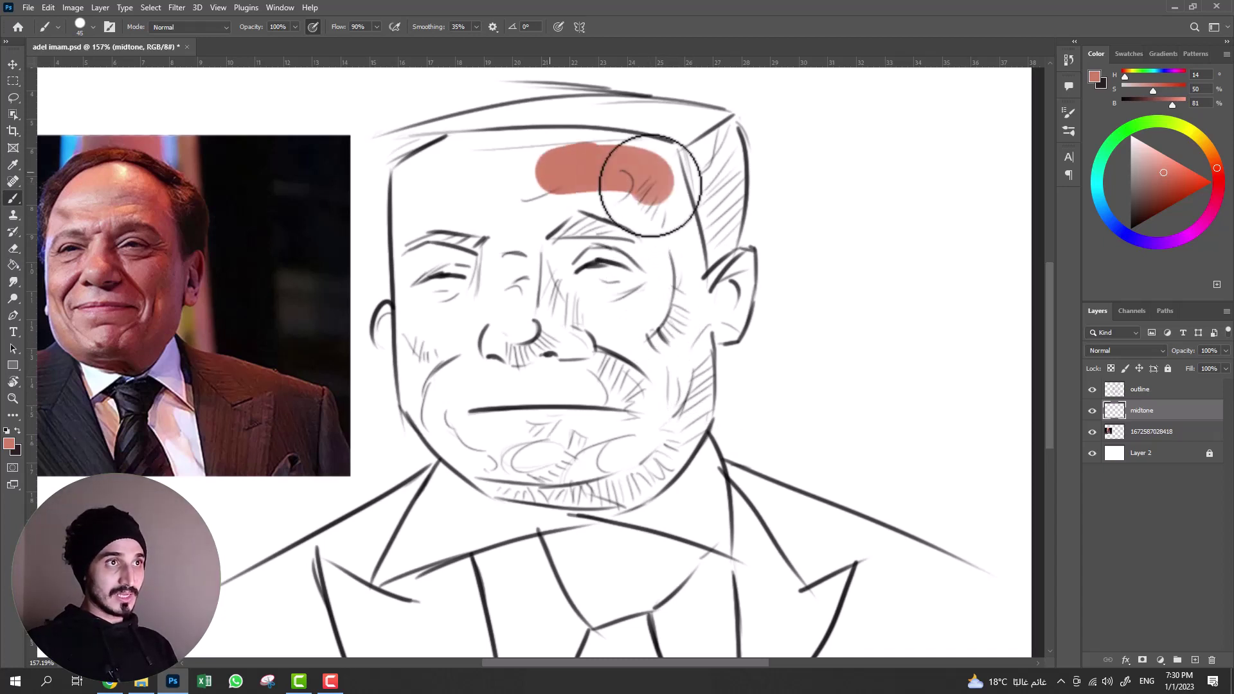
pyautogui.moveTo(540, 164)
pyautogui.mouseDown()
pyautogui.moveTo(425, 164)
pyautogui.moveTo(405, 231)
pyautogui.moveTo(437, 366)
pyautogui.mouseUp()
pyautogui.moveTo(411, 245)
pyautogui.mouseDown()
pyautogui.moveTo(443, 417)
pyautogui.moveTo(430, 437)
pyautogui.mouseUp()
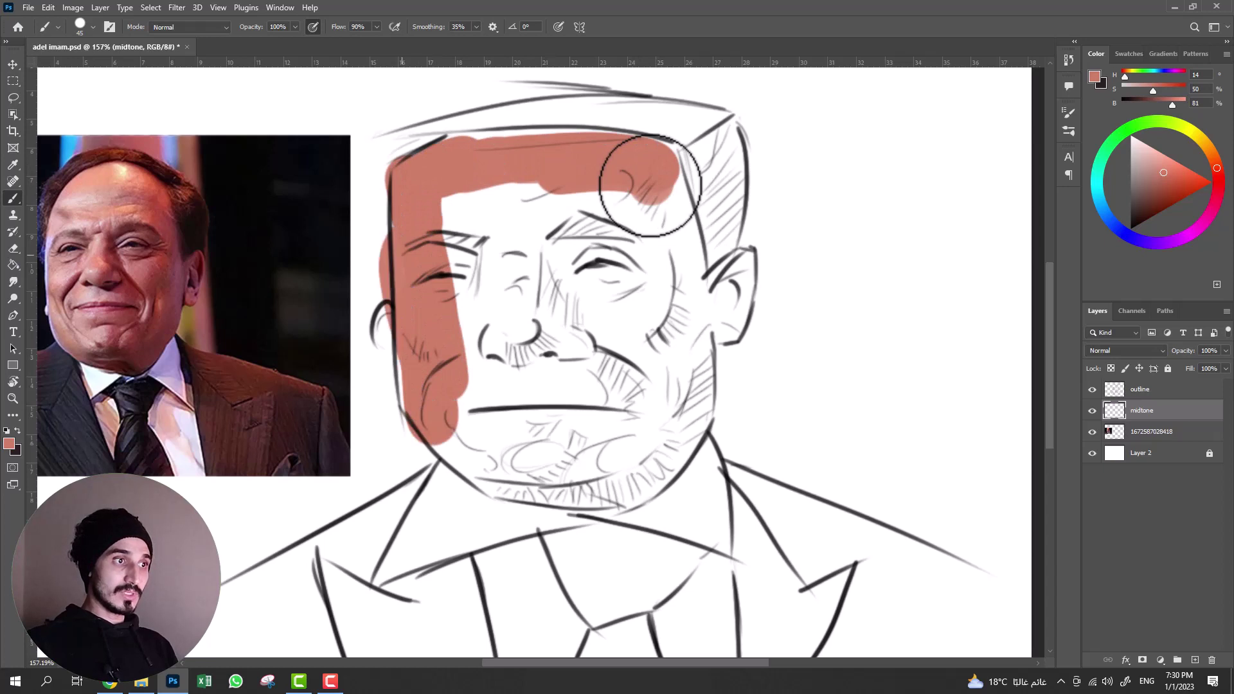
pyautogui.moveTo(392, 308)
pyautogui.mouseDown()
pyautogui.moveTo(501, 469)
pyautogui.moveTo(636, 459)
pyautogui.mouseUp()
pyautogui.moveTo(501, 479)
pyautogui.mouseDown()
pyautogui.moveTo(681, 431)
pyautogui.moveTo(695, 302)
pyautogui.moveTo(739, 264)
pyautogui.moveTo(740, 334)
pyautogui.mouseUp()
pyautogui.moveTo(650, 185)
pyautogui.mouseDown()
pyautogui.moveTo(681, 289)
pyautogui.moveTo(450, 251)
pyautogui.moveTo(450, 276)
pyautogui.mouseUp()
pyautogui.moveTo(643, 289)
pyautogui.mouseDown()
pyautogui.moveTo(469, 386)
pyautogui.moveTo(630, 360)
pyautogui.mouseUp()
pyautogui.moveTo(546, 440); pyautogui.dragTo(646, 402)
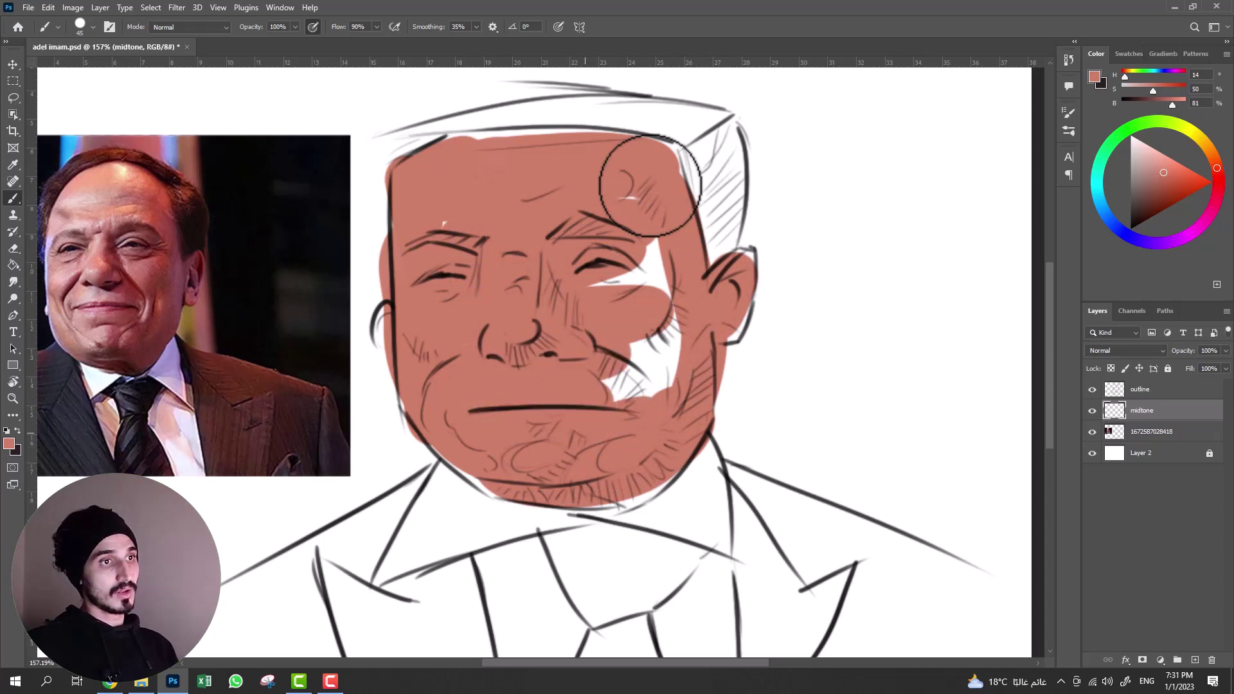
pyautogui.moveTo(678, 321); pyautogui.dragTo(617, 392)
pyautogui.moveTo(662, 241); pyautogui.dragTo(598, 283)
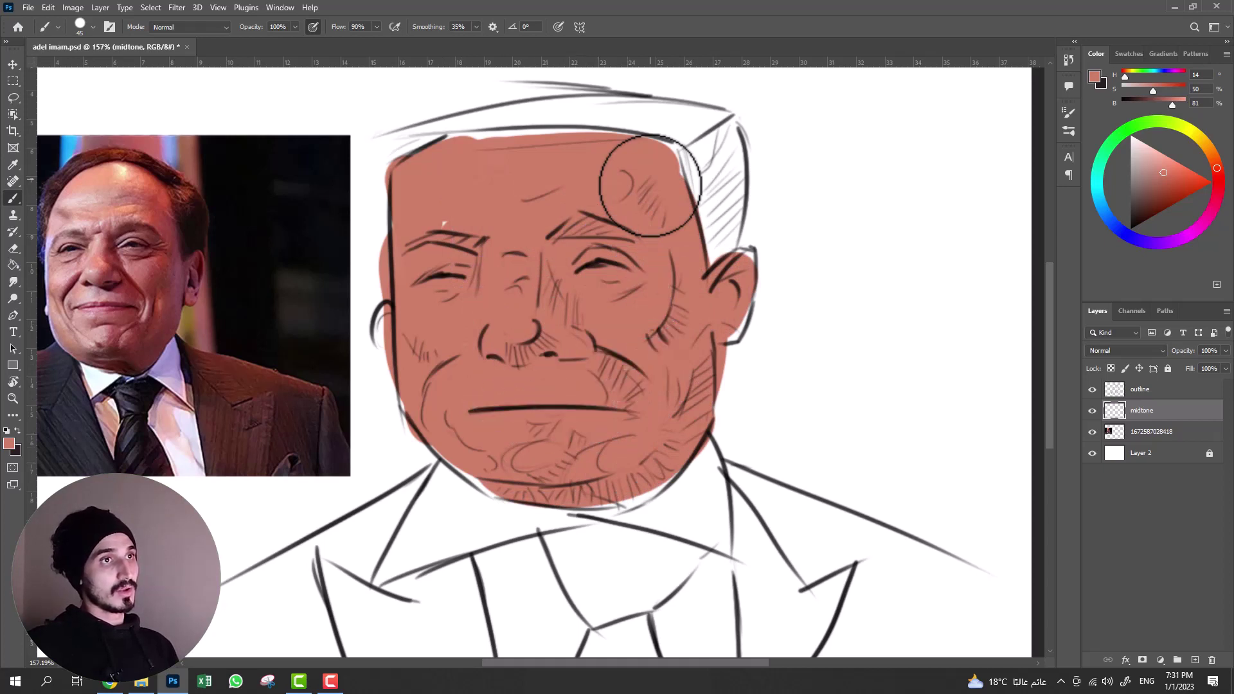
pyautogui.moveTo(650, 186); pyautogui.dragTo(504, 184)
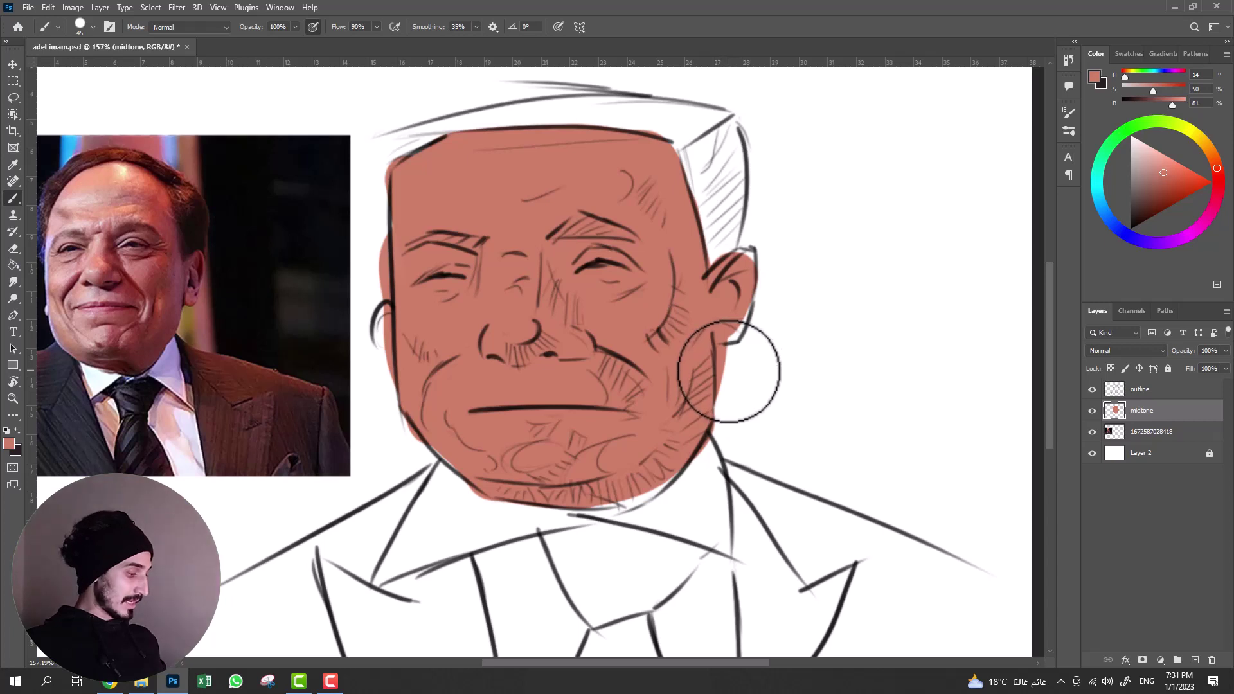
pyautogui.hotkey('ctrl', 'a')
pyautogui.press('Delete')
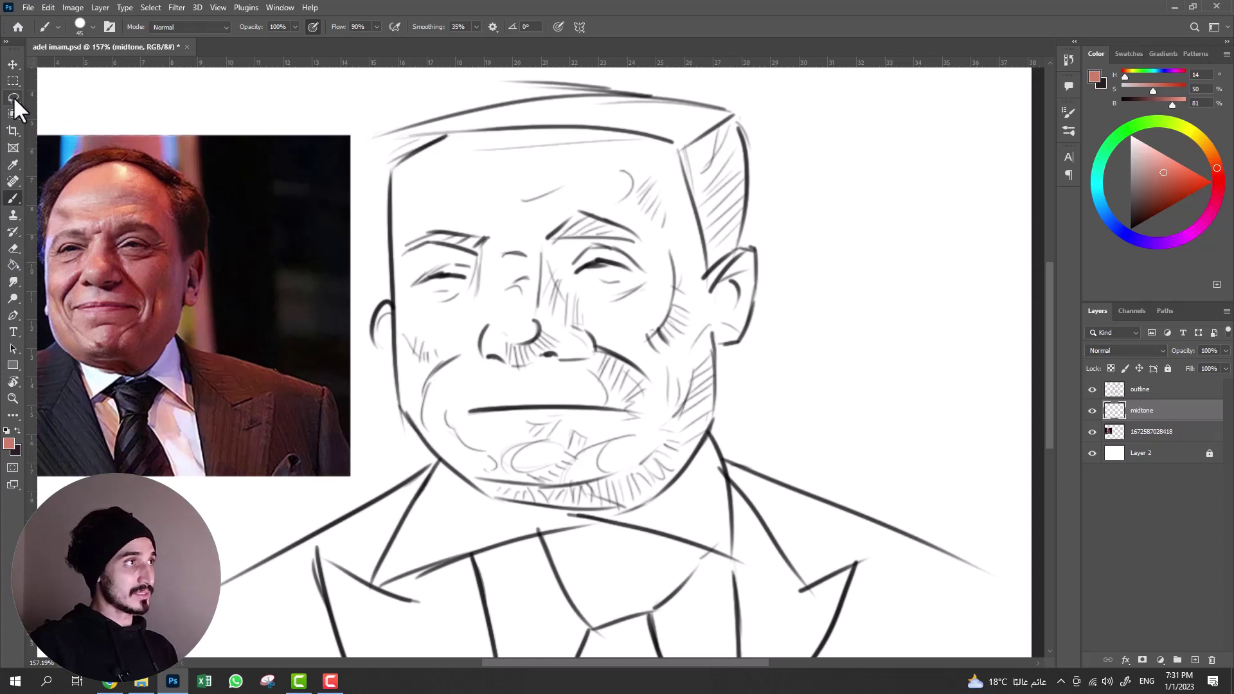
# - Lasso around the face outline, subtracting any excess with Alt
pyautogui.press('v')
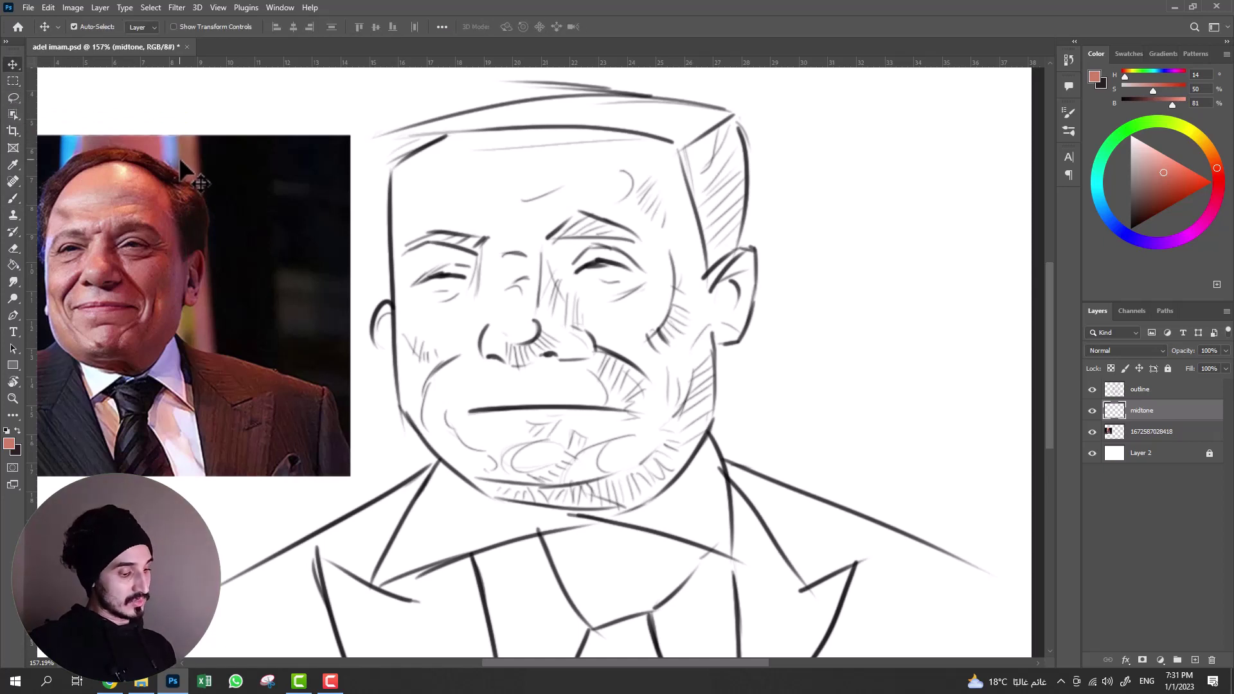
pyautogui.press('l')
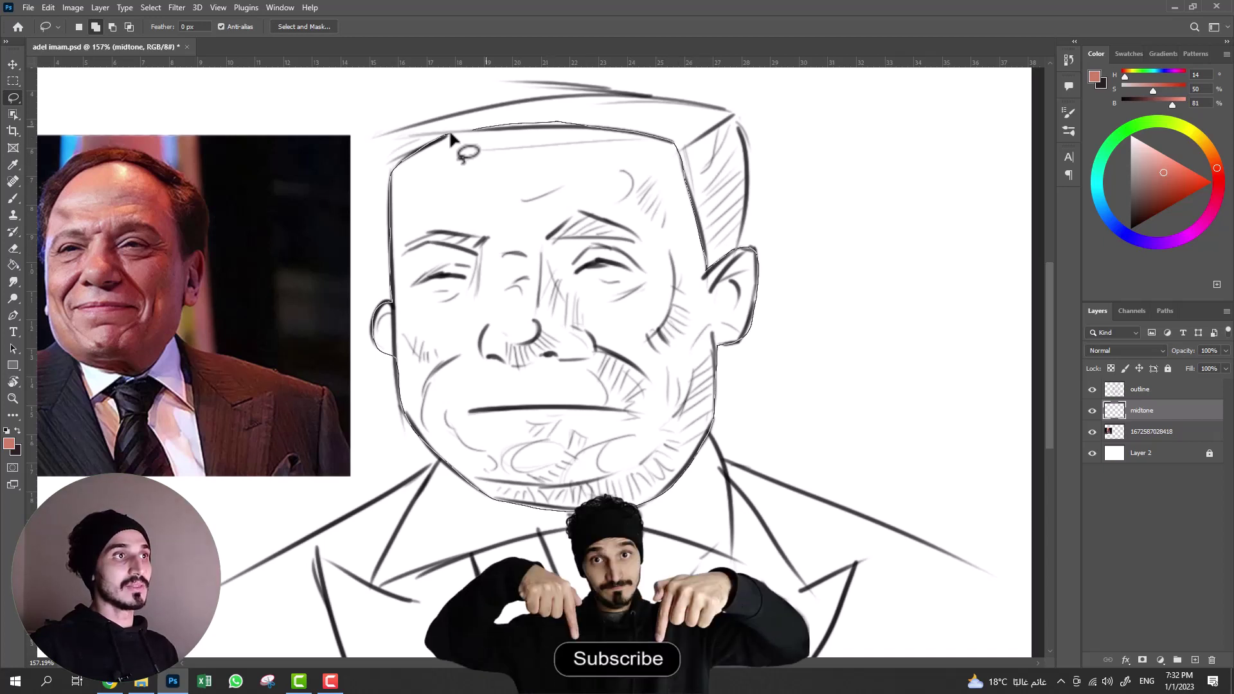
pyautogui.moveTo(450, 136); pyautogui.dragTo(457, 135)
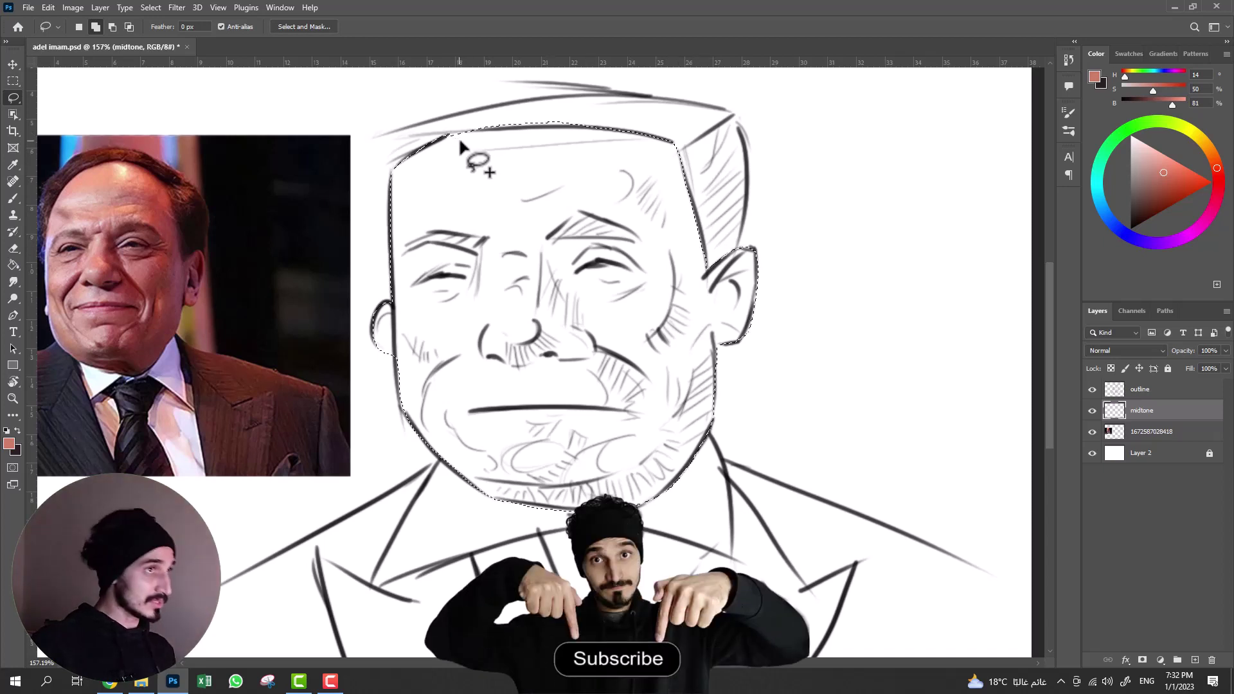
pyautogui.press('alt')
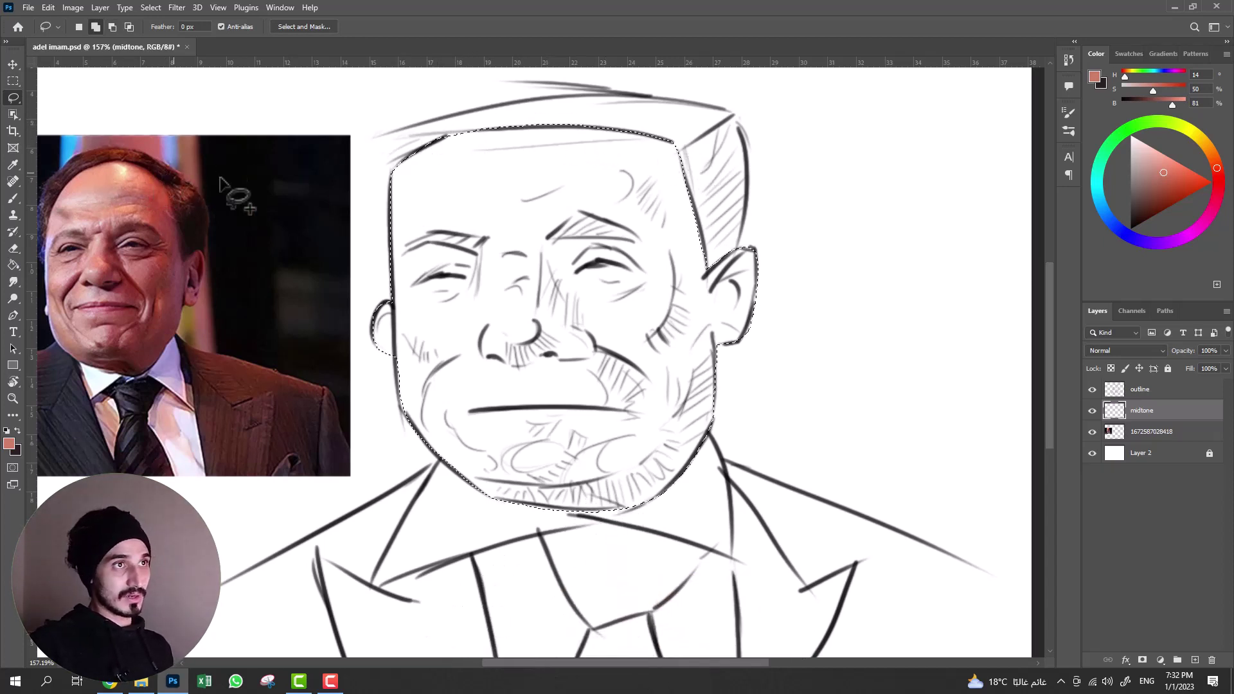
pyautogui.scroll(-3, 588, 447)
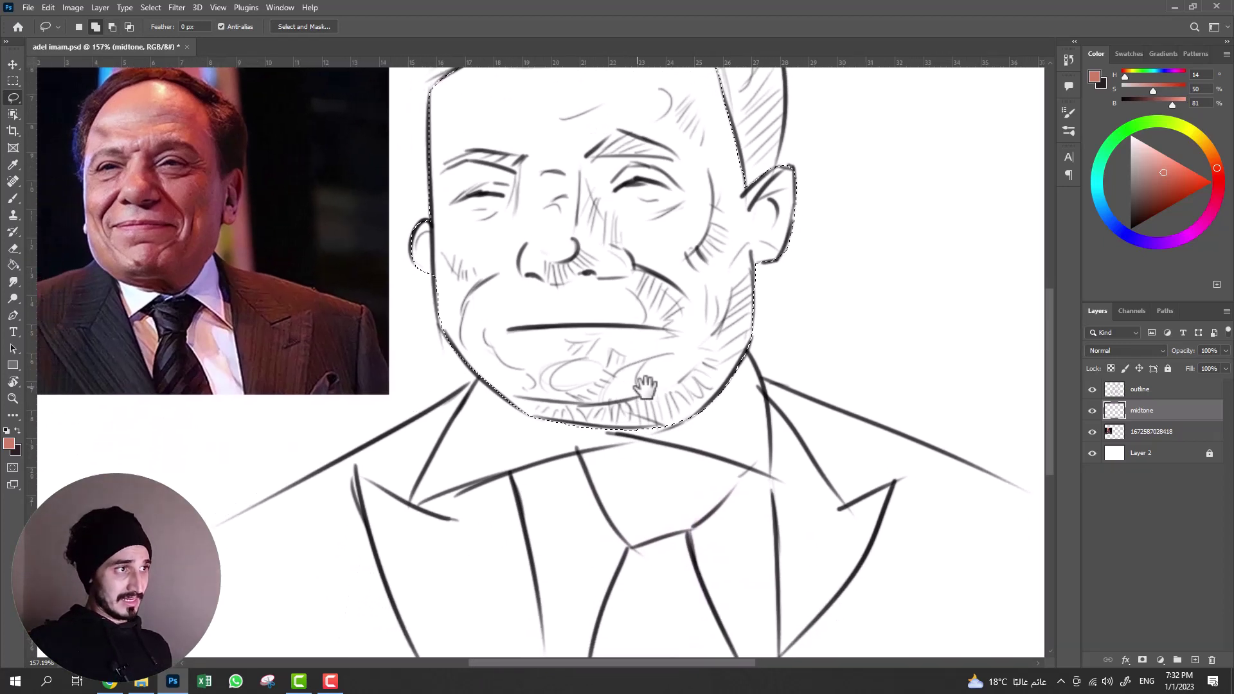
pyautogui.hscroll(-2, 648, 386)
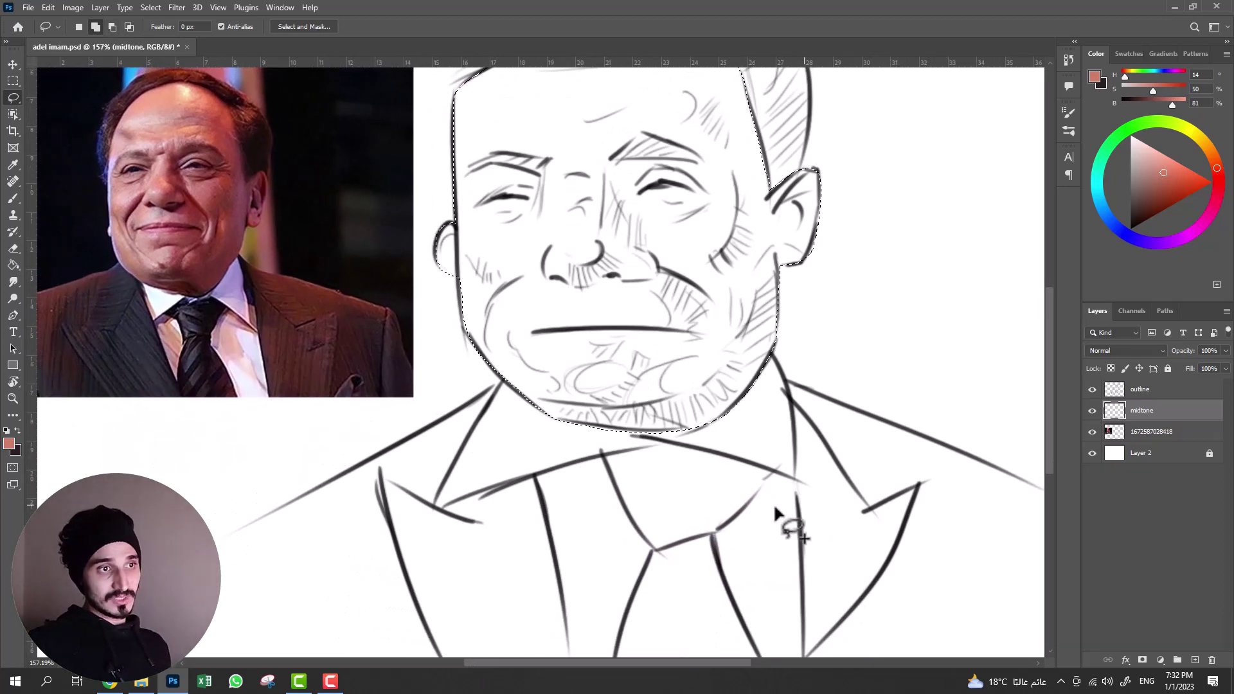
pyautogui.moveTo(624, 190); pyautogui.dragTo(563, 262)
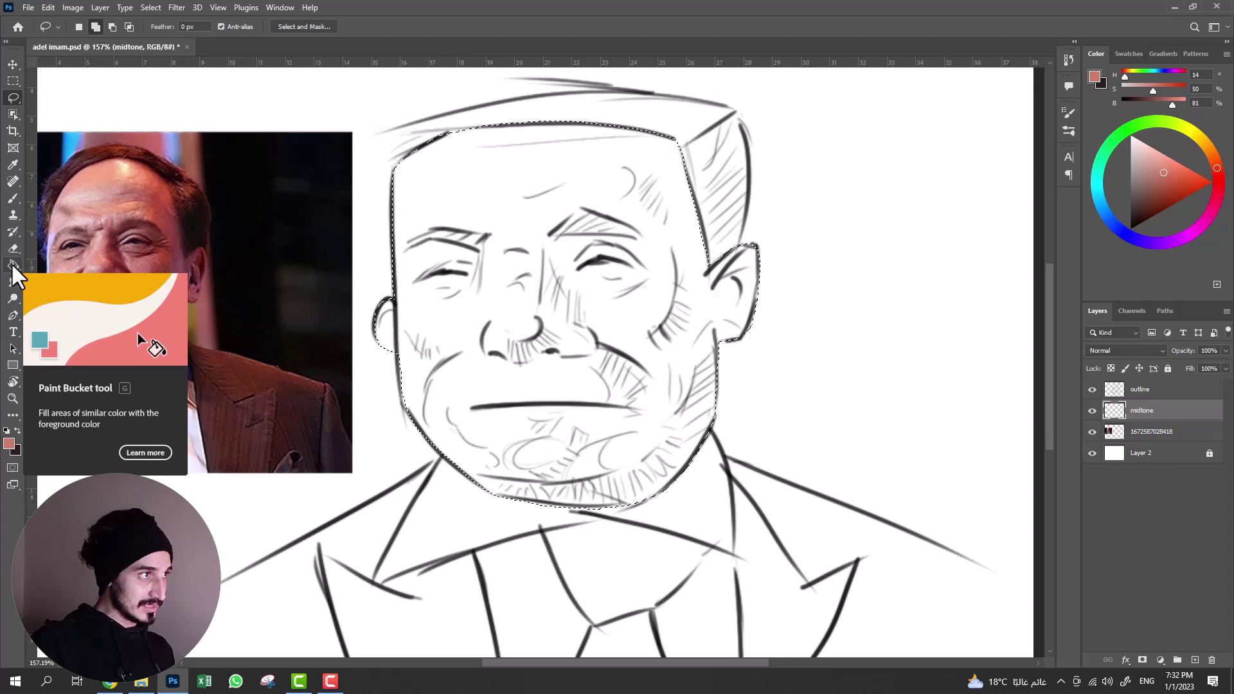
# - Paint Bucket the face selection with the salmon skin tone, then deselect with Ctrl+D
pyautogui.click(13, 264)
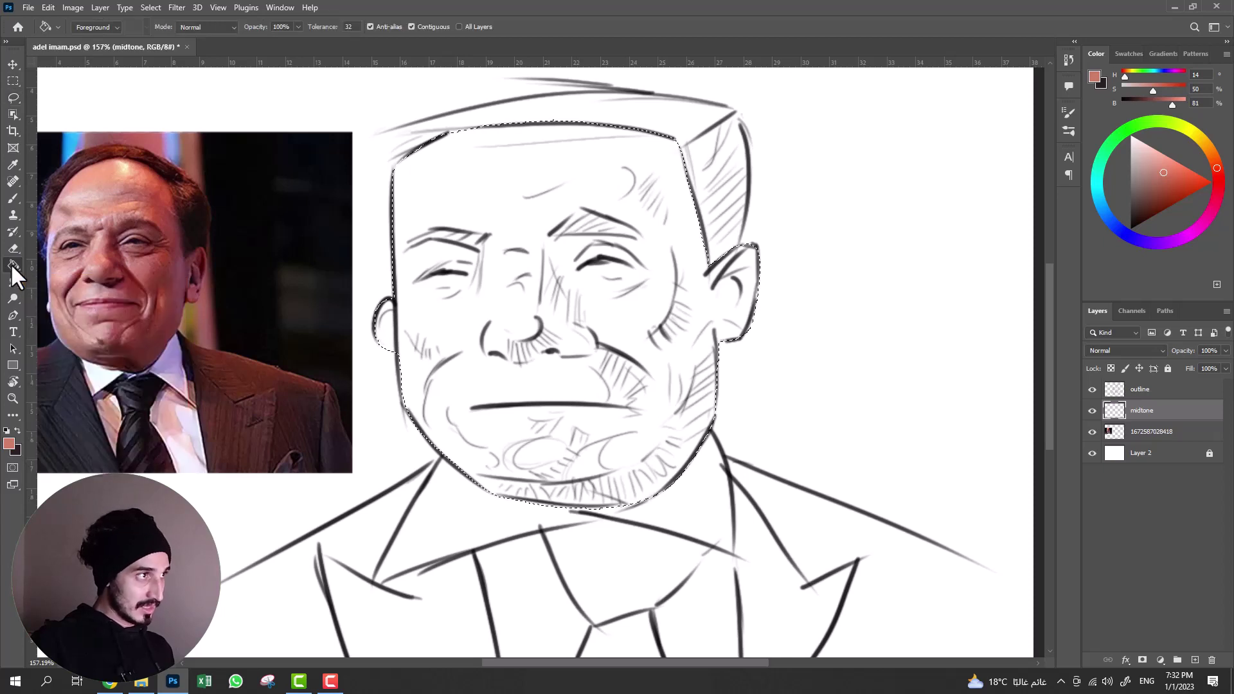
pyautogui.click(543, 273)
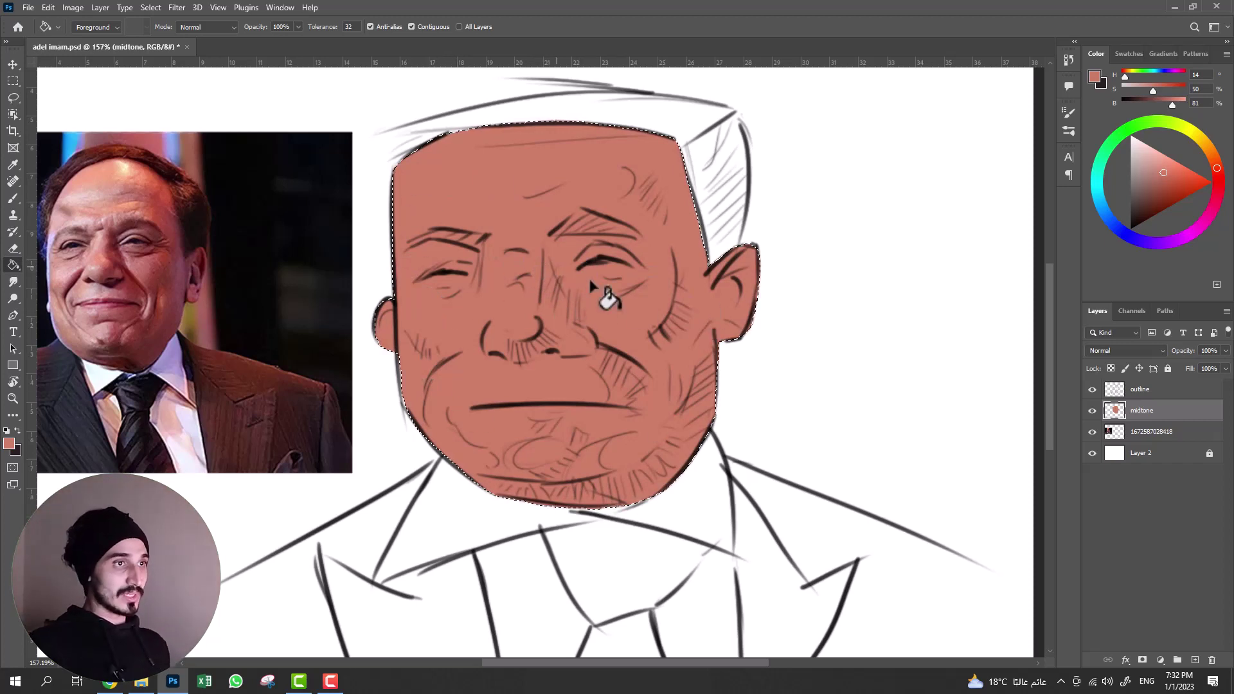
pyautogui.press('l')
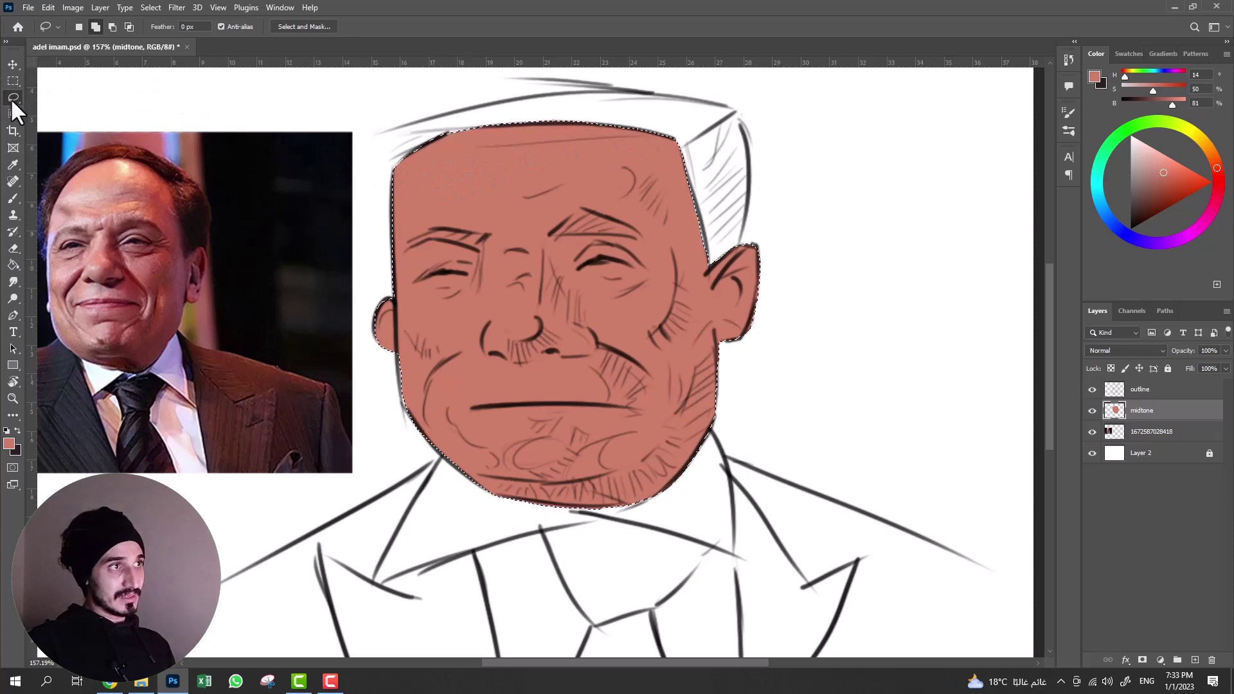
pyautogui.rightClick(583, 252)
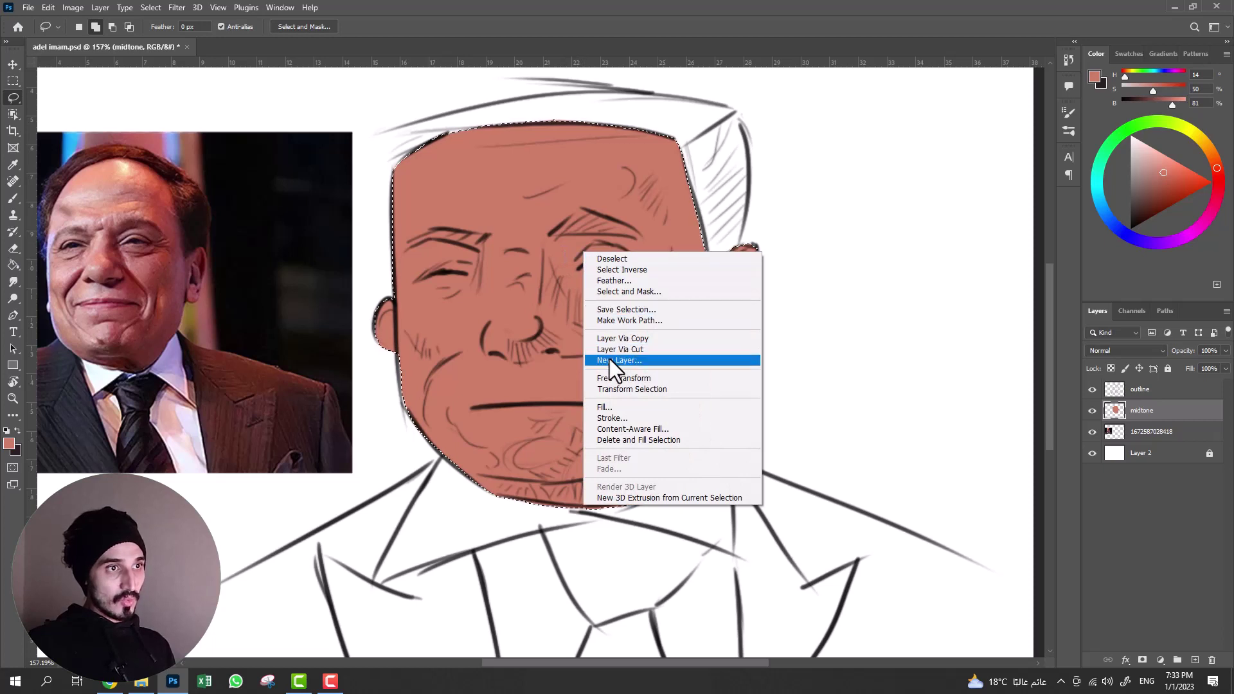
pyautogui.click(611, 260)
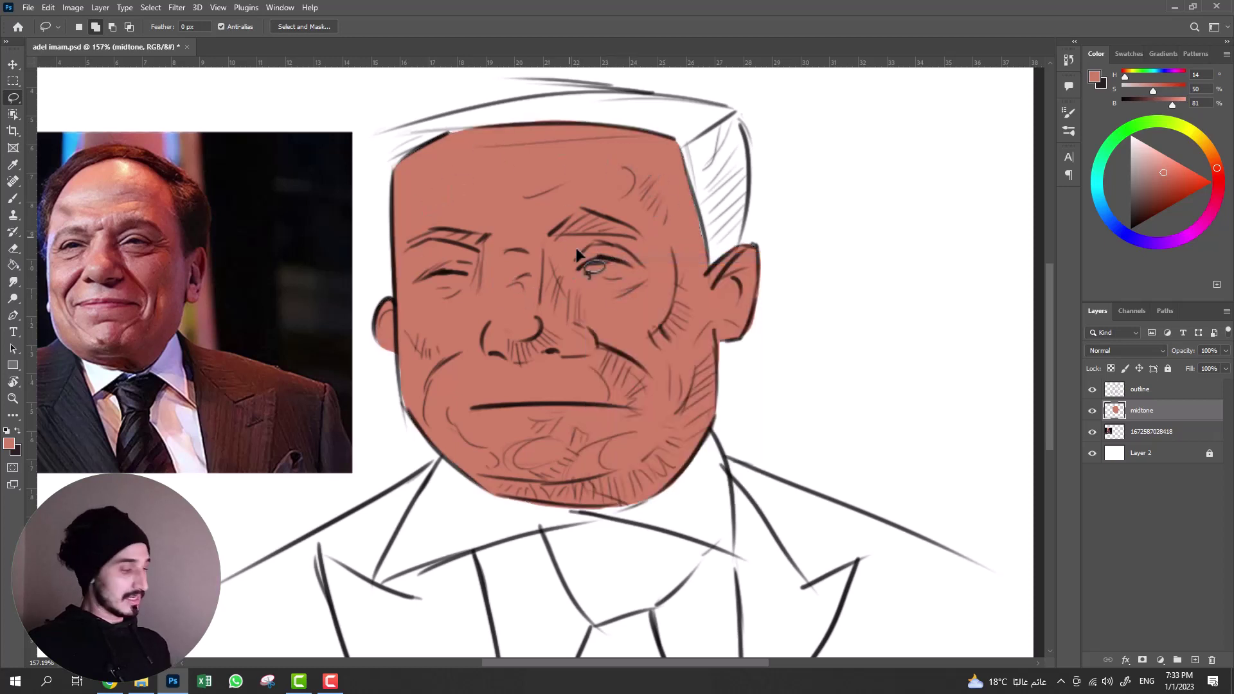
pyautogui.hotkey('ctrl', 'z')
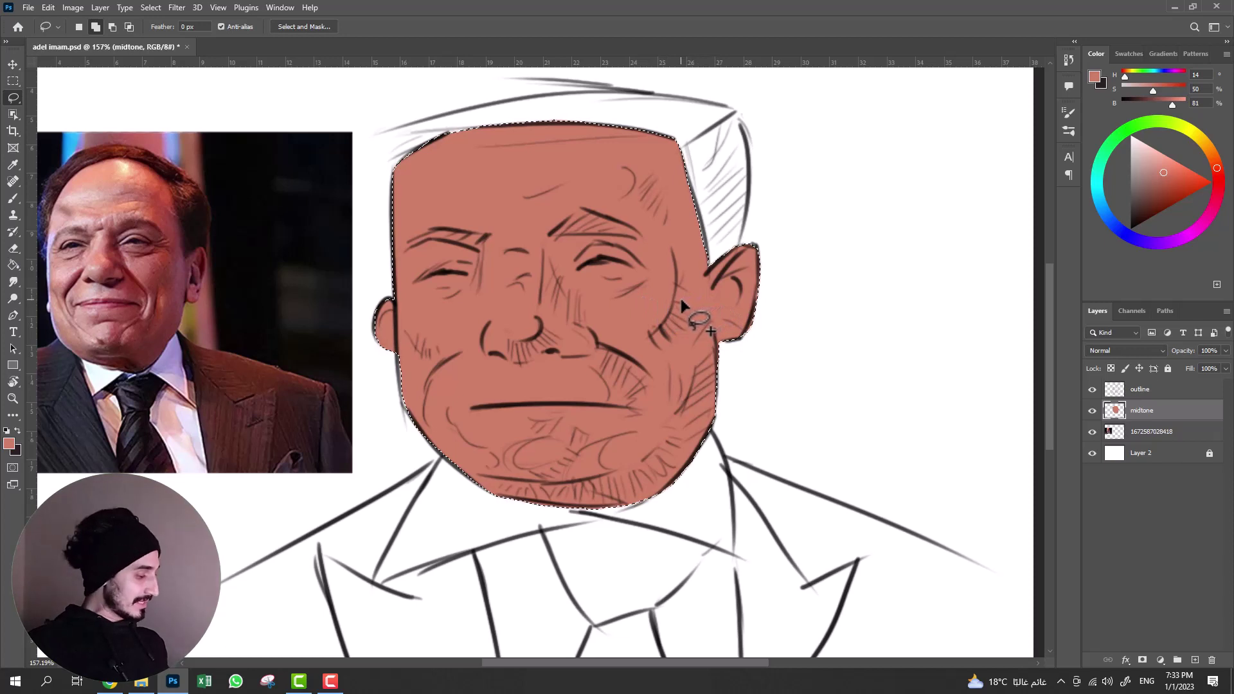
pyautogui.press('ctrl')
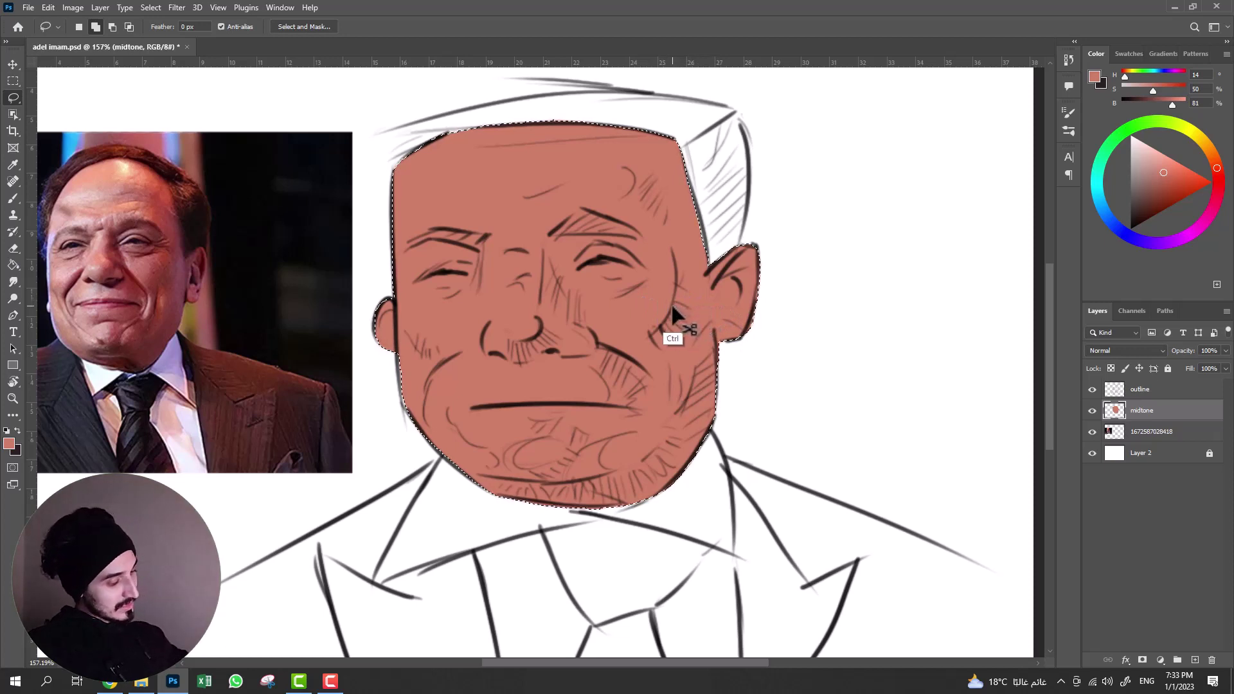
pyautogui.hotkey('ctrl', 'd')
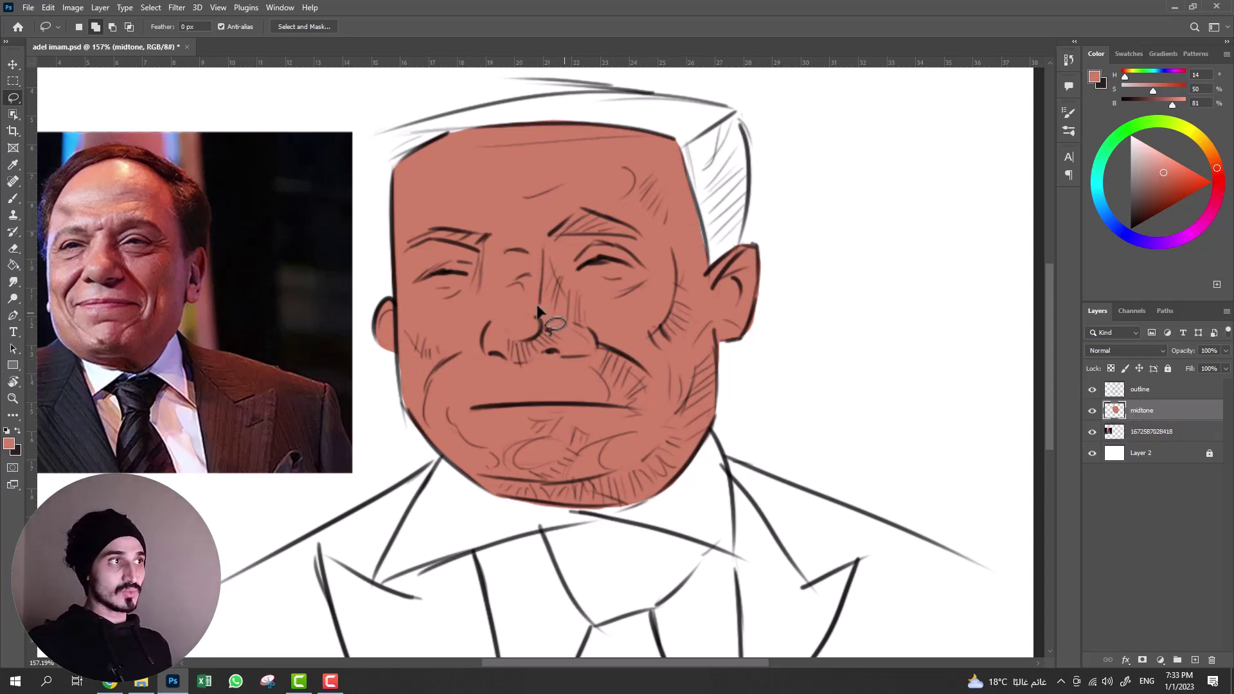
pyautogui.moveTo(343, 264); pyautogui.dragTo(457, 275)
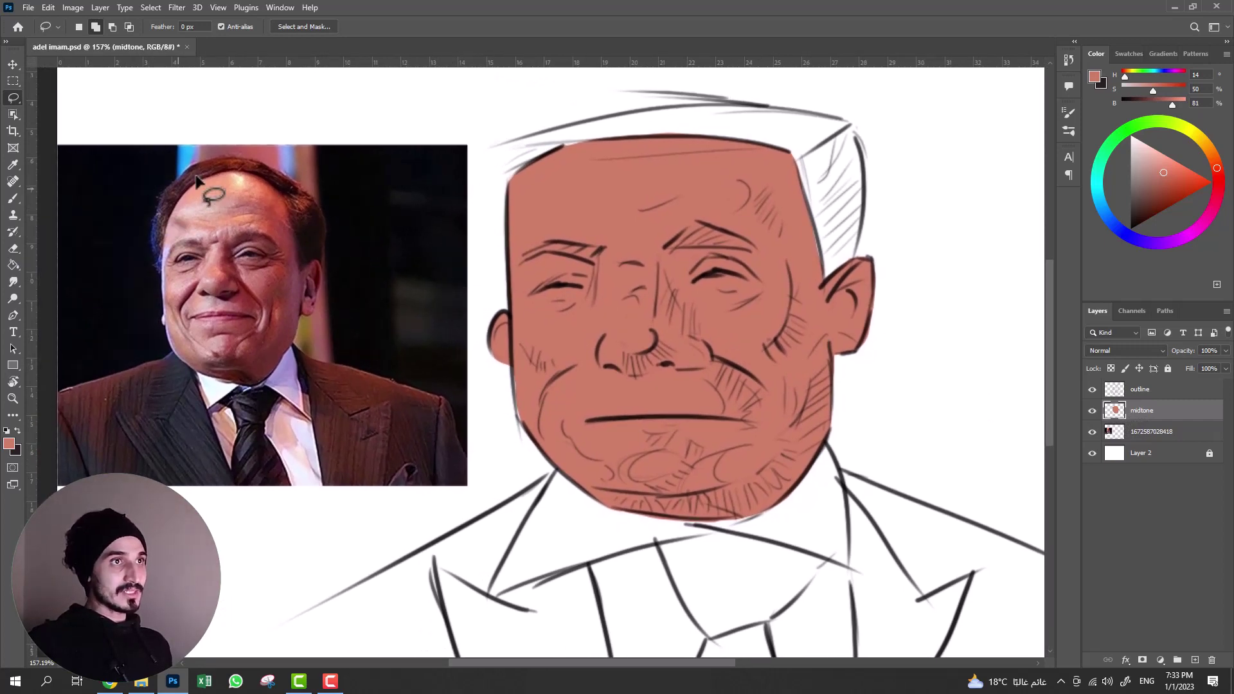
# - Pick a dark brown for the hair and shrink the brush to about 4 px
pyautogui.press('v')
pyautogui.scroll(5, 97, 192)
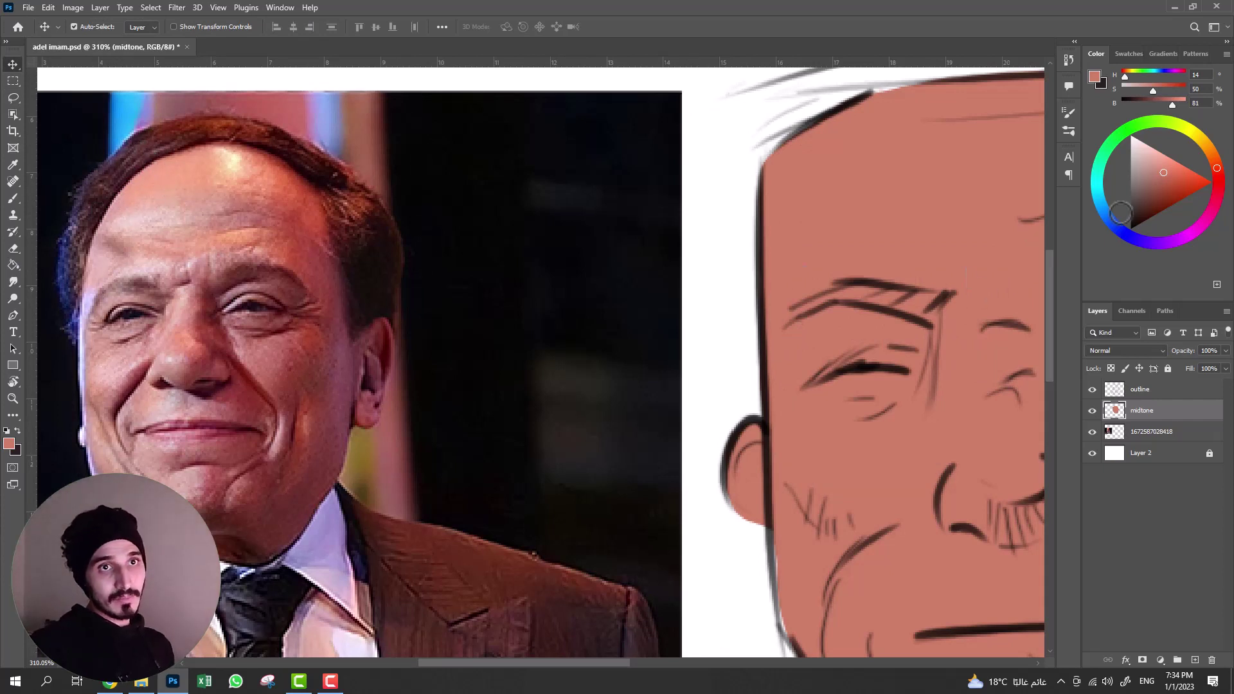
pyautogui.moveTo(1152, 199); pyautogui.dragTo(1138, 211)
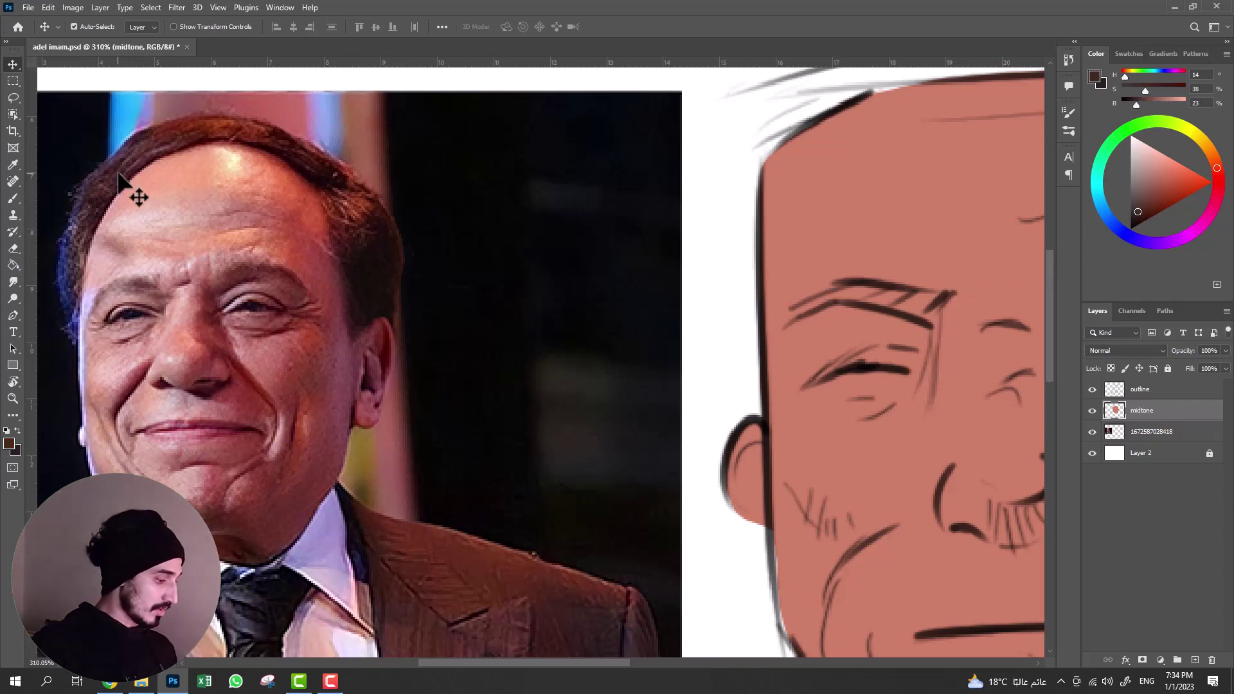
pyautogui.press('b')
pyautogui.press('[')
pyautogui.press('[')
pyautogui.press('[')
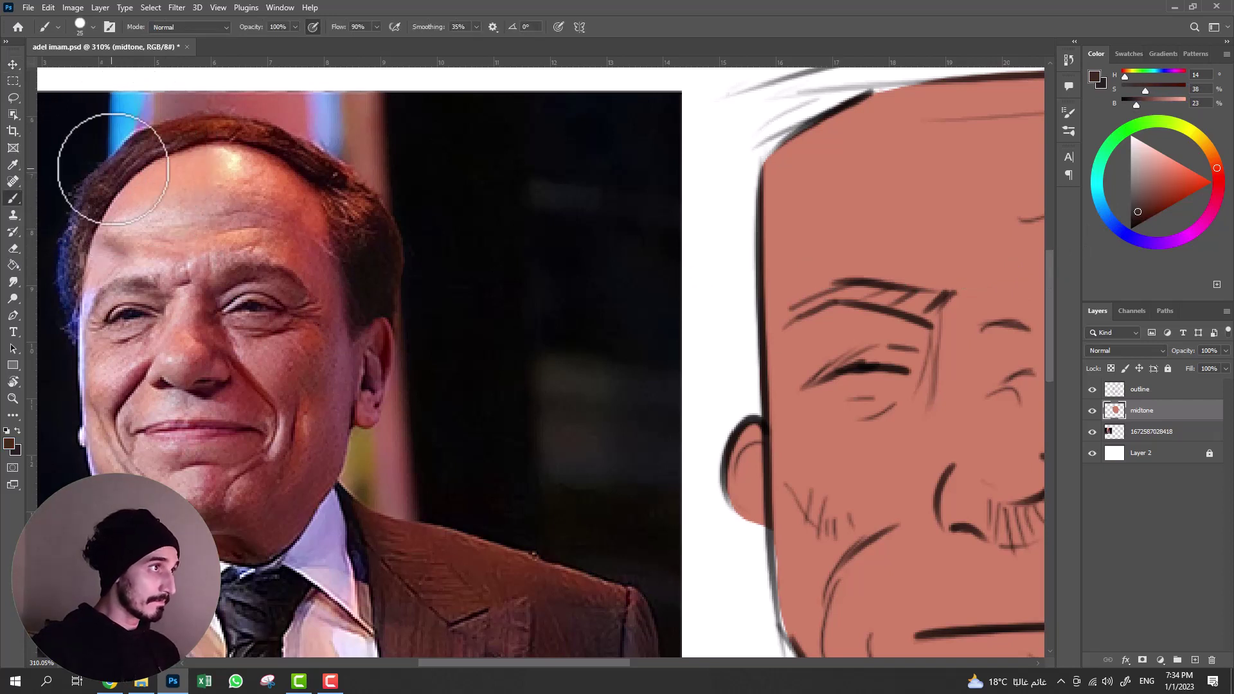
pyautogui.press('[')
pyautogui.press('[')
pyautogui.press('[')
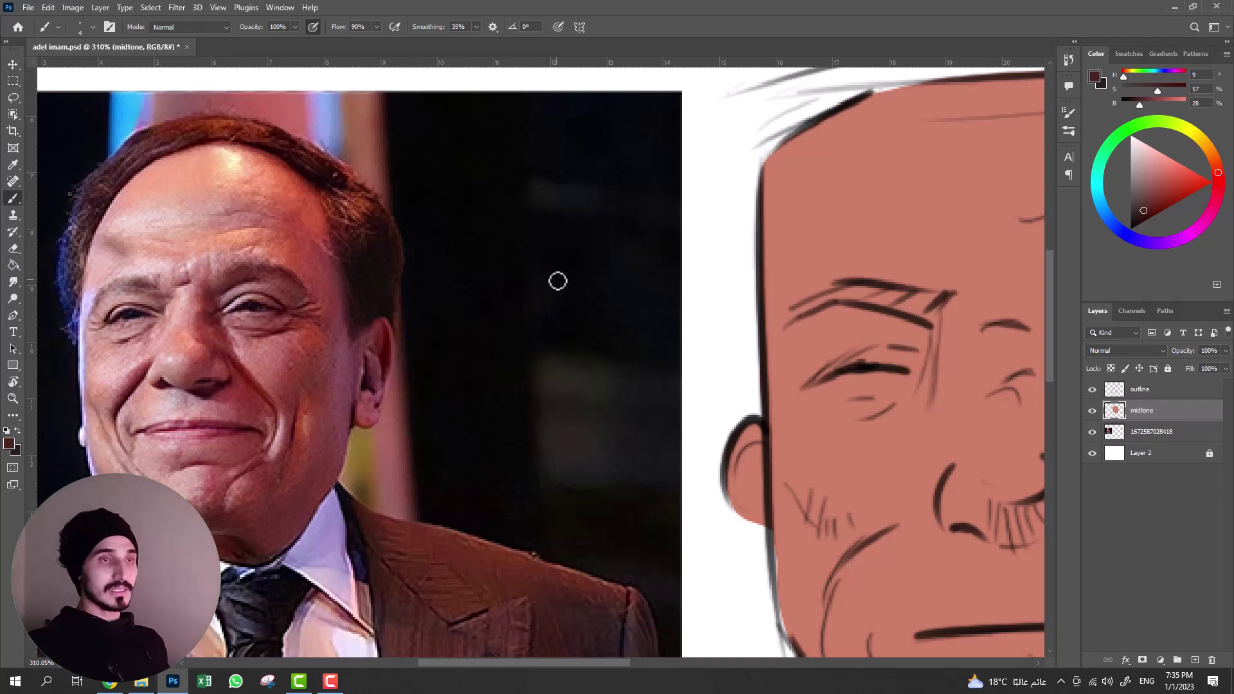
# - Zoom out to about 122% and centre the whole sketch beside the reference photo
pyautogui.press('z')
pyautogui.scroll(-5, 727, 273)
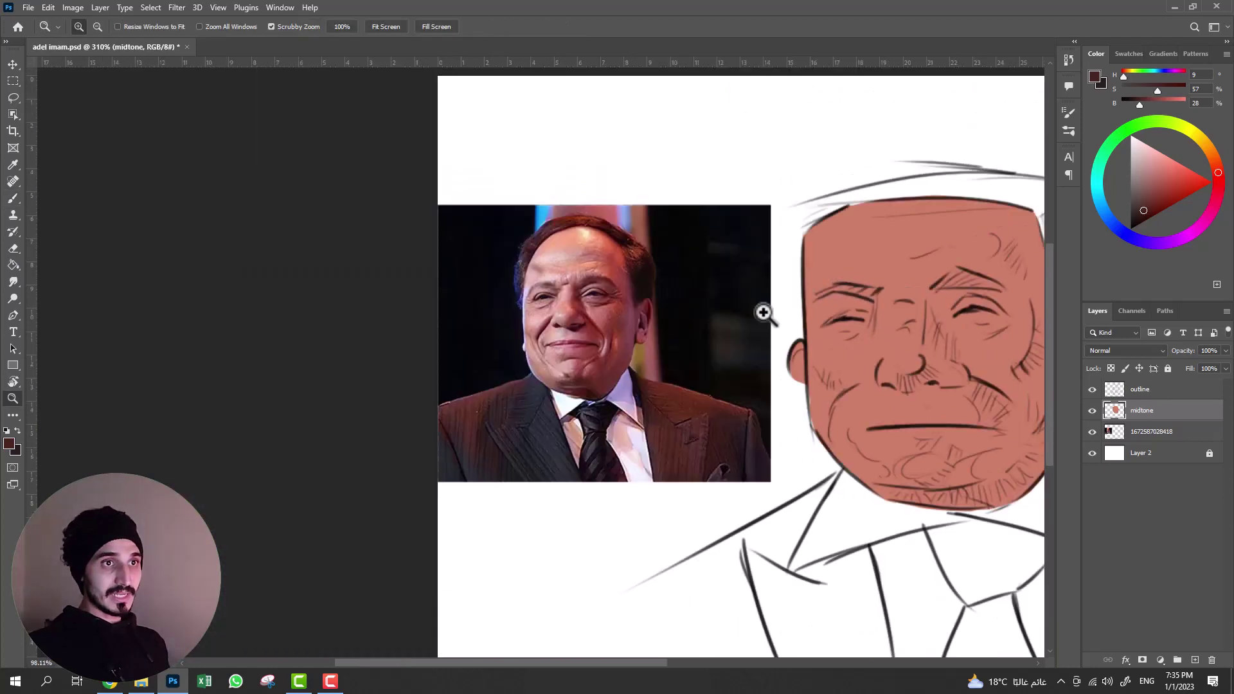
pyautogui.moveTo(886, 295); pyautogui.dragTo(513, 280)
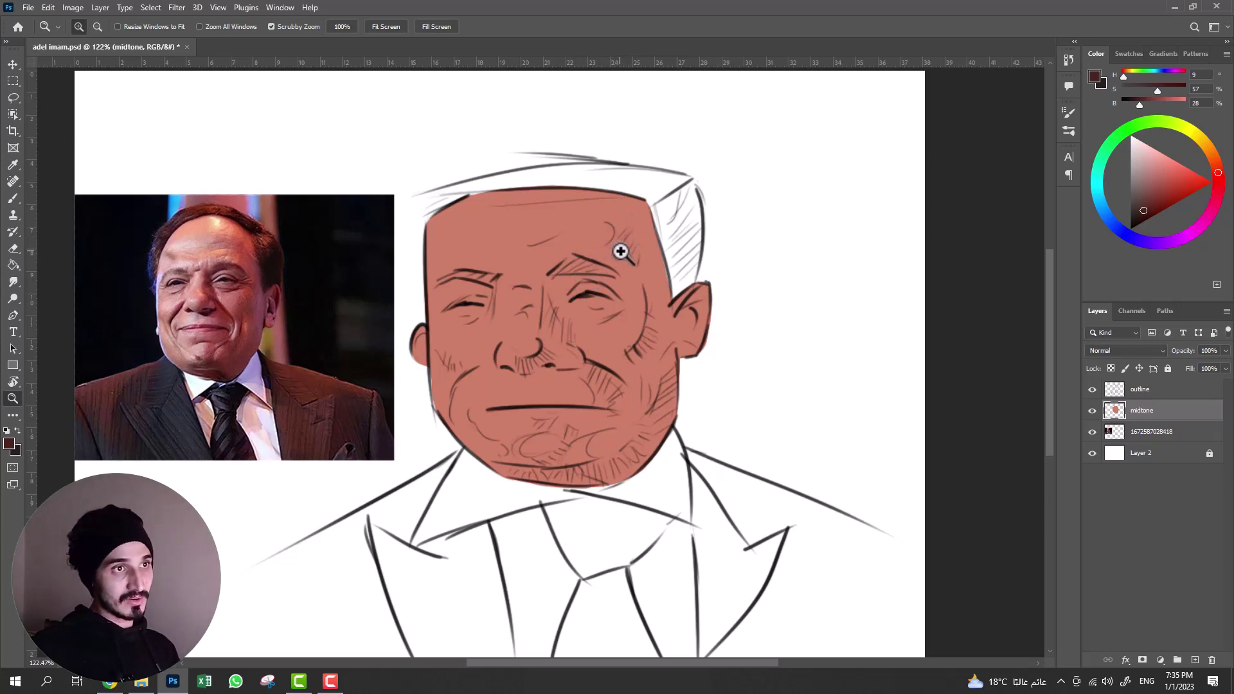
pyautogui.press('l')
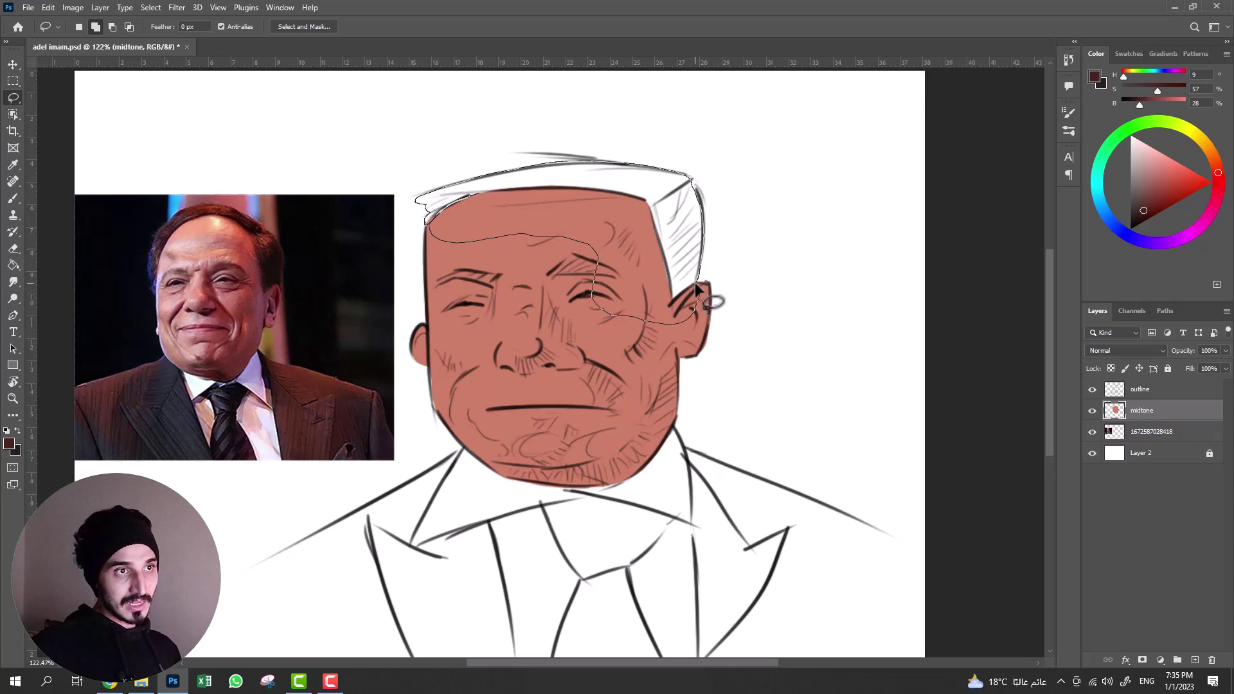
# - Lasso the hair above the forehead, undo a trial dark-brown fill, and start a new hair layer
pyautogui.moveTo(697, 290); pyautogui.dragTo(697, 297)
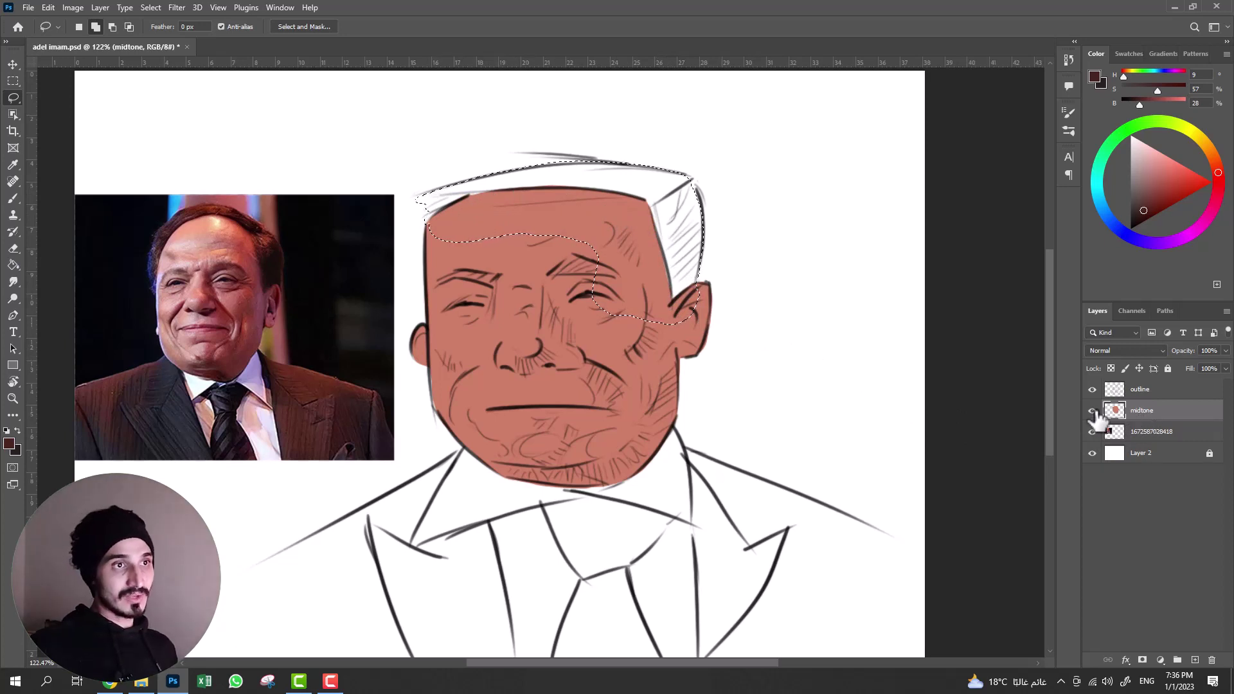
pyautogui.click(12, 264)
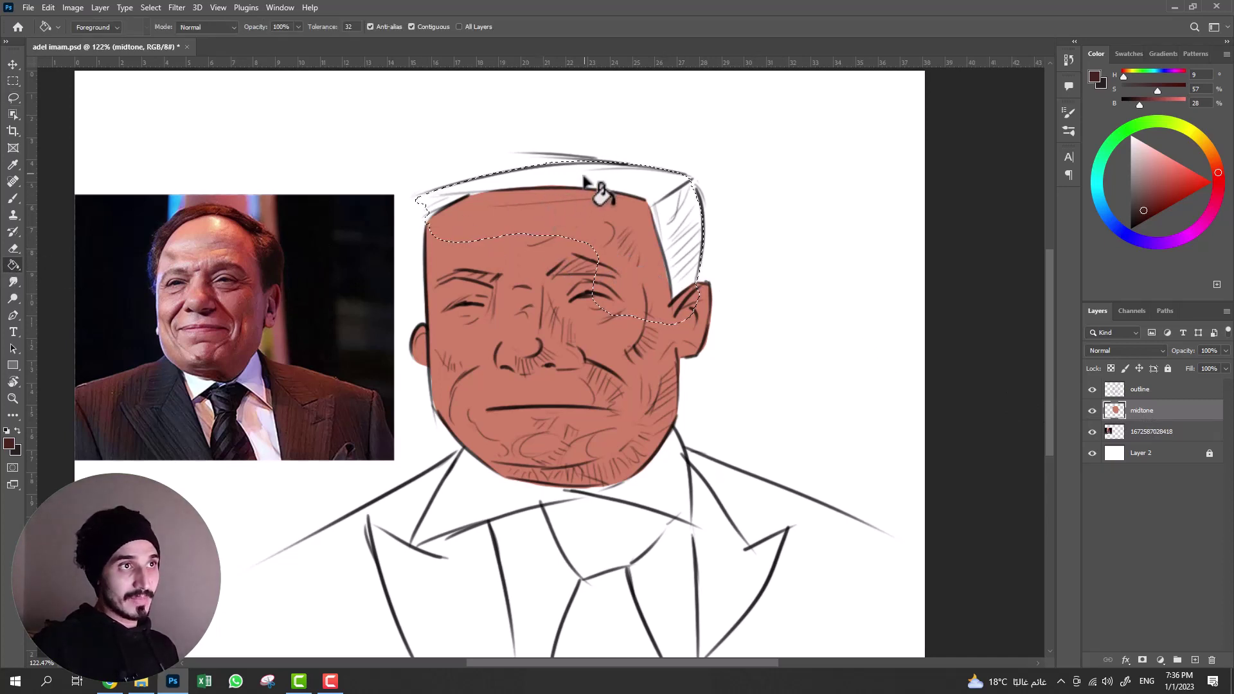
pyautogui.click(617, 184)
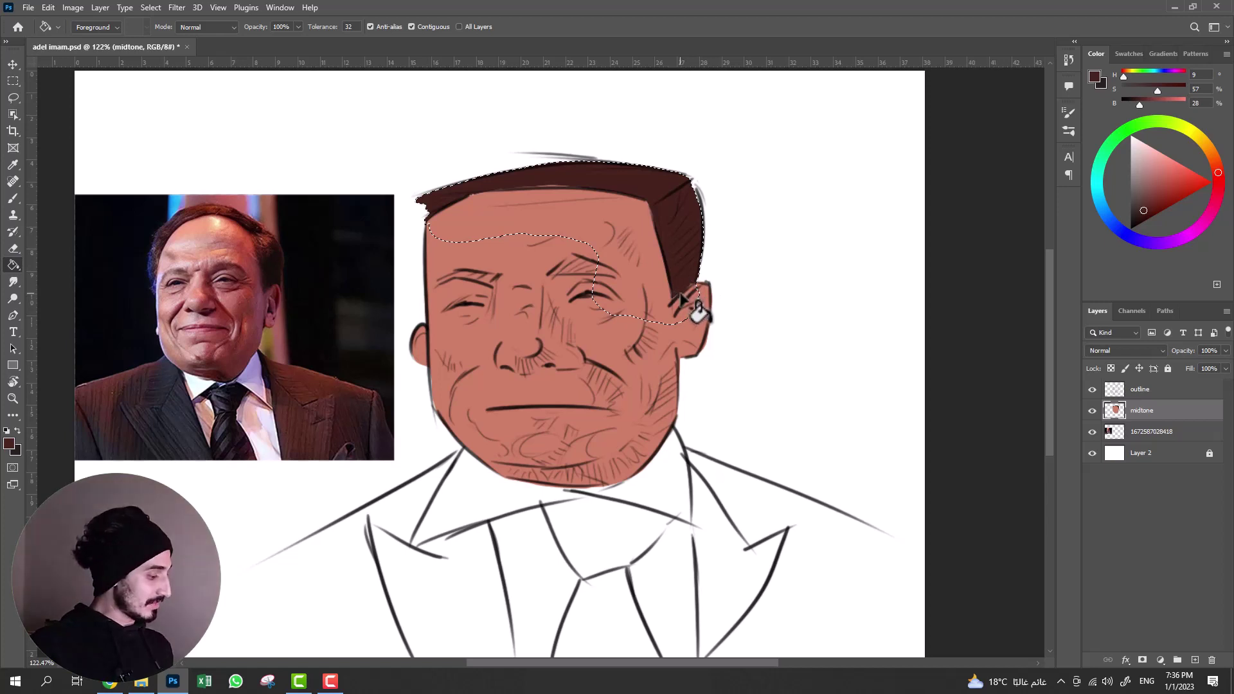
pyautogui.hotkey('ctrl', 'z')
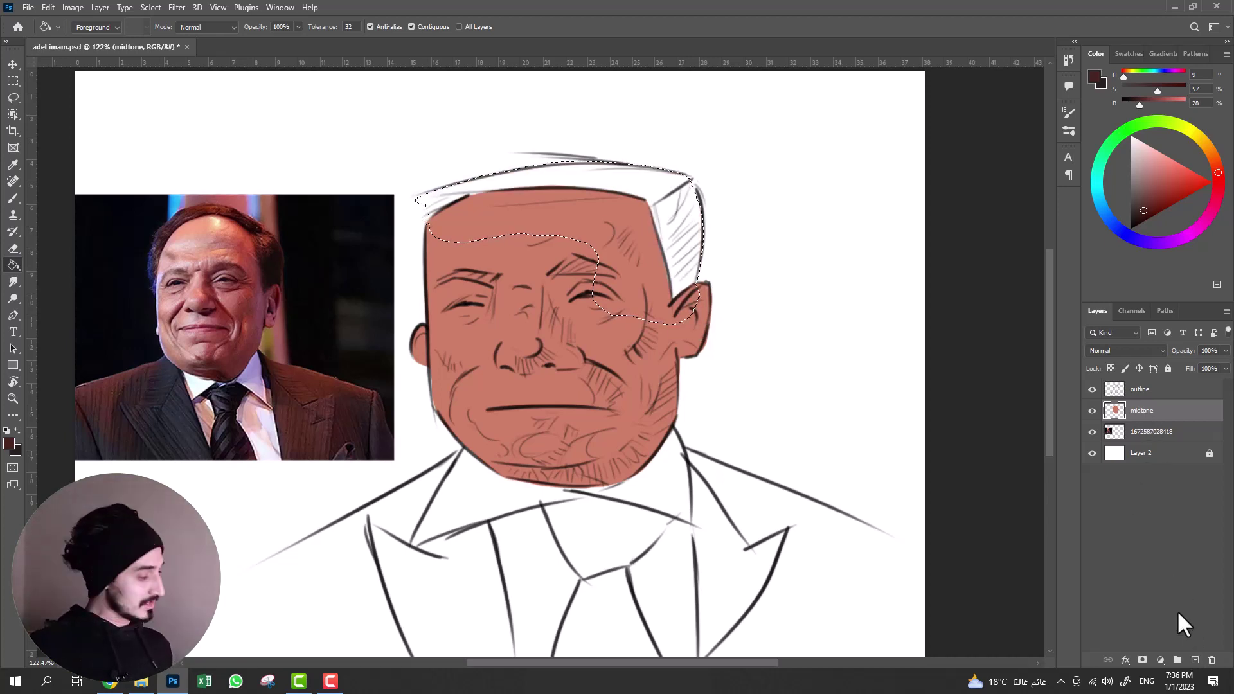
pyautogui.press('ctrl')
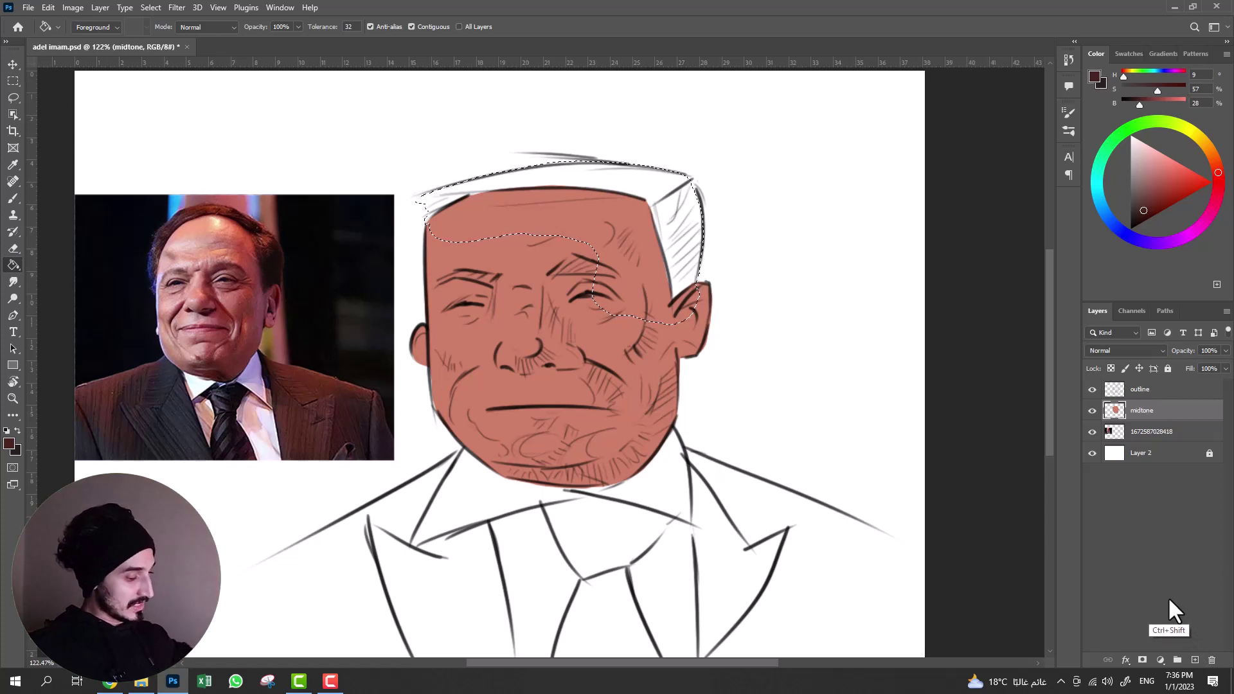
pyautogui.hotkey('ctrl', 'shift', 'n')
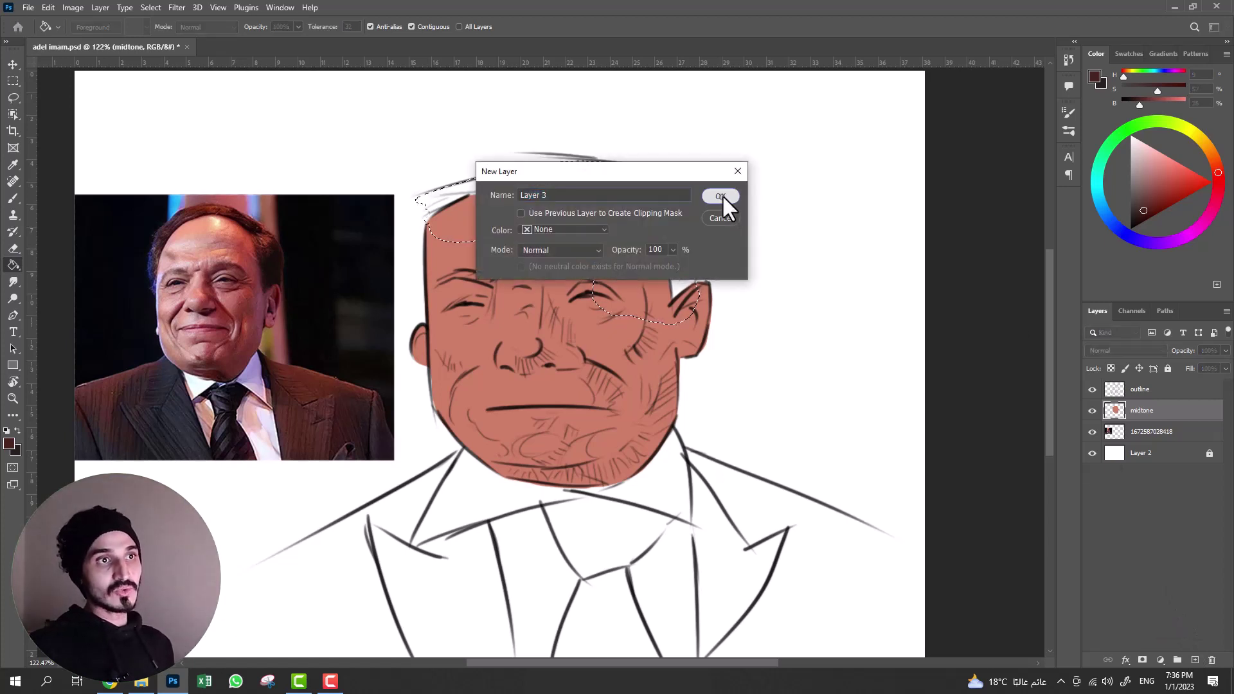
# - Undo the fill on the extra Layer 3, fill the hair dark brown on midtone, then deselect
pyautogui.click(721, 196)
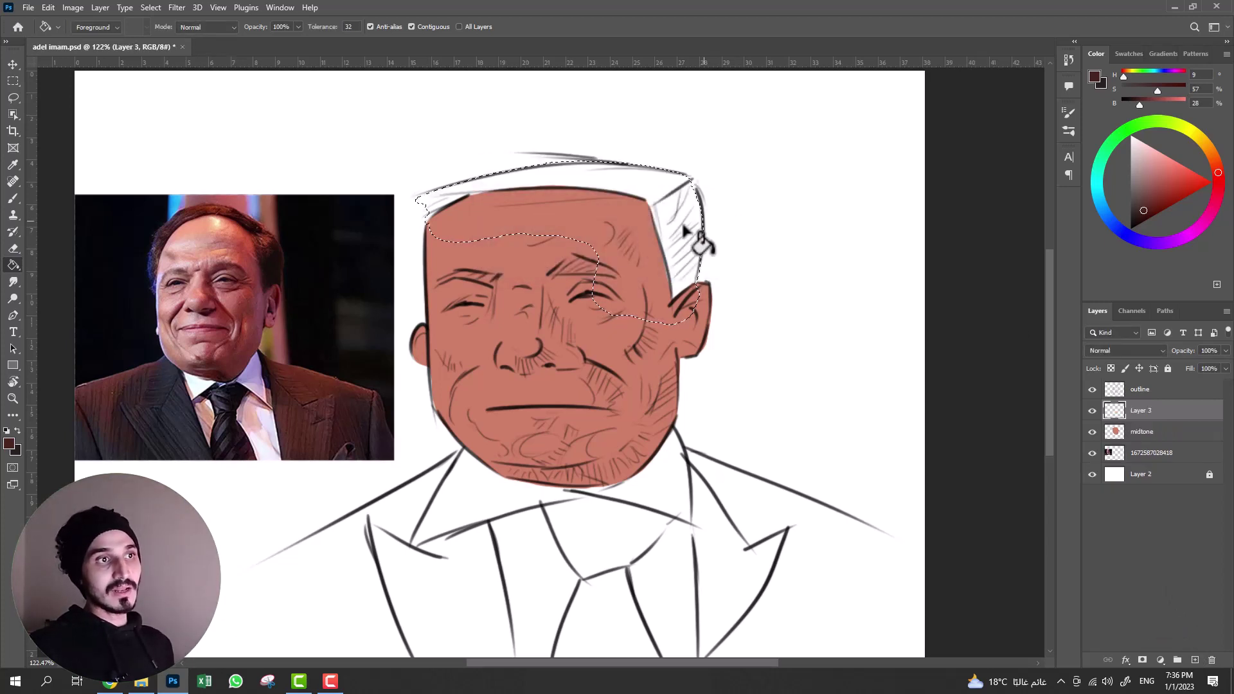
pyautogui.click(634, 230)
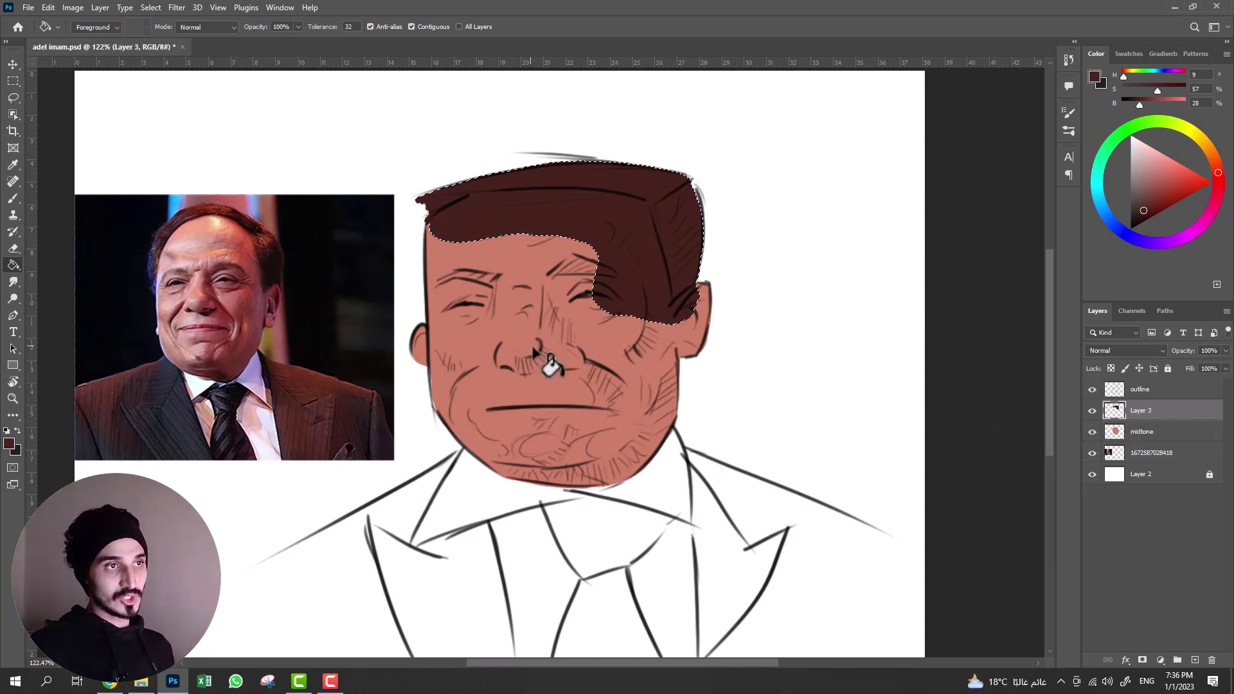
pyautogui.press('ctrl')
pyautogui.hotkey('ctrl', 'z')
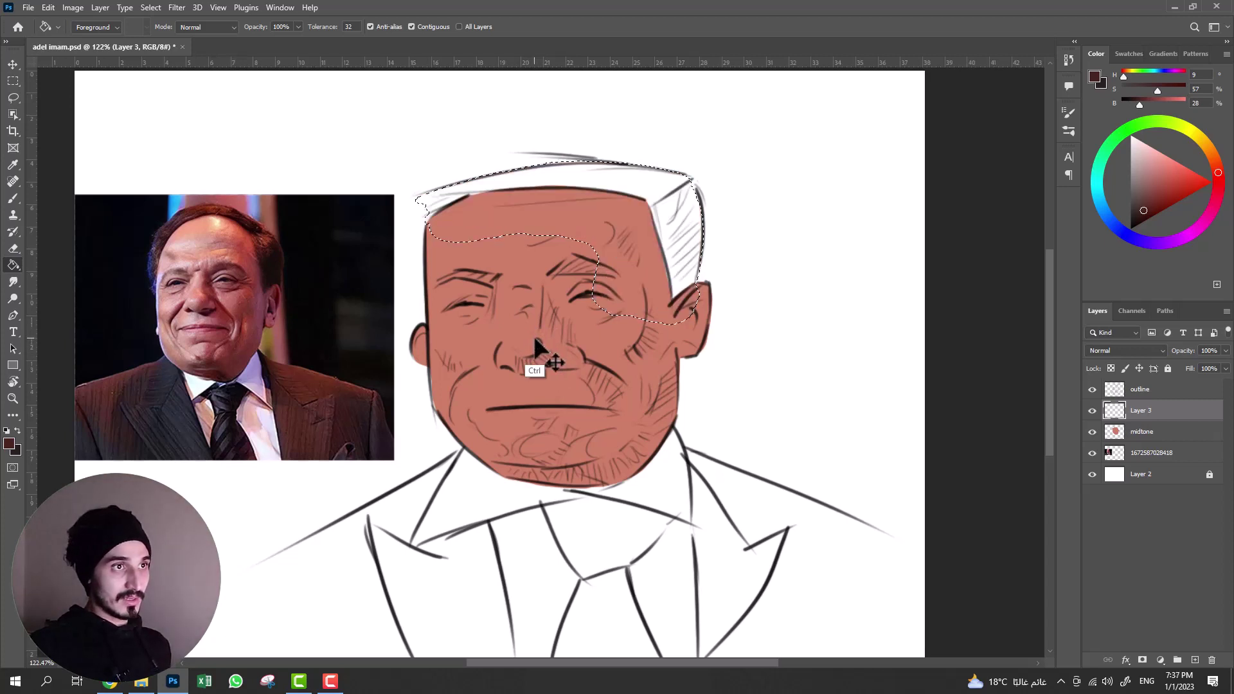
pyautogui.hotkey('ctrl', 'z')
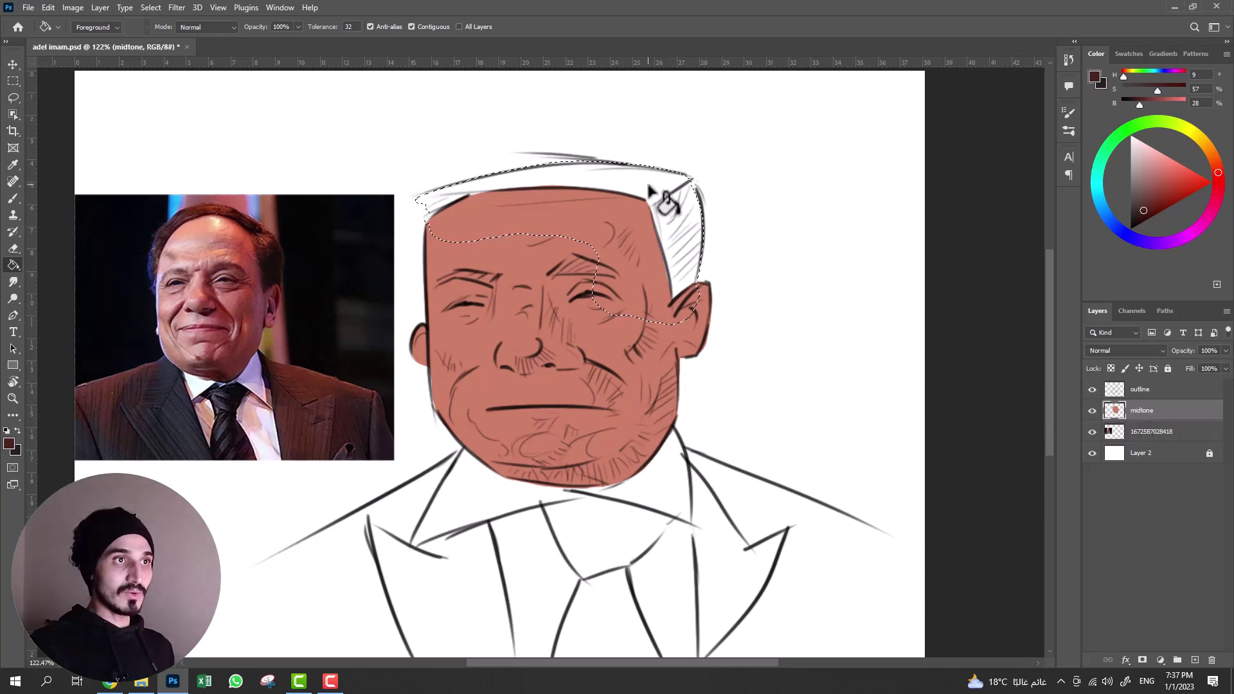
pyautogui.click(675, 280)
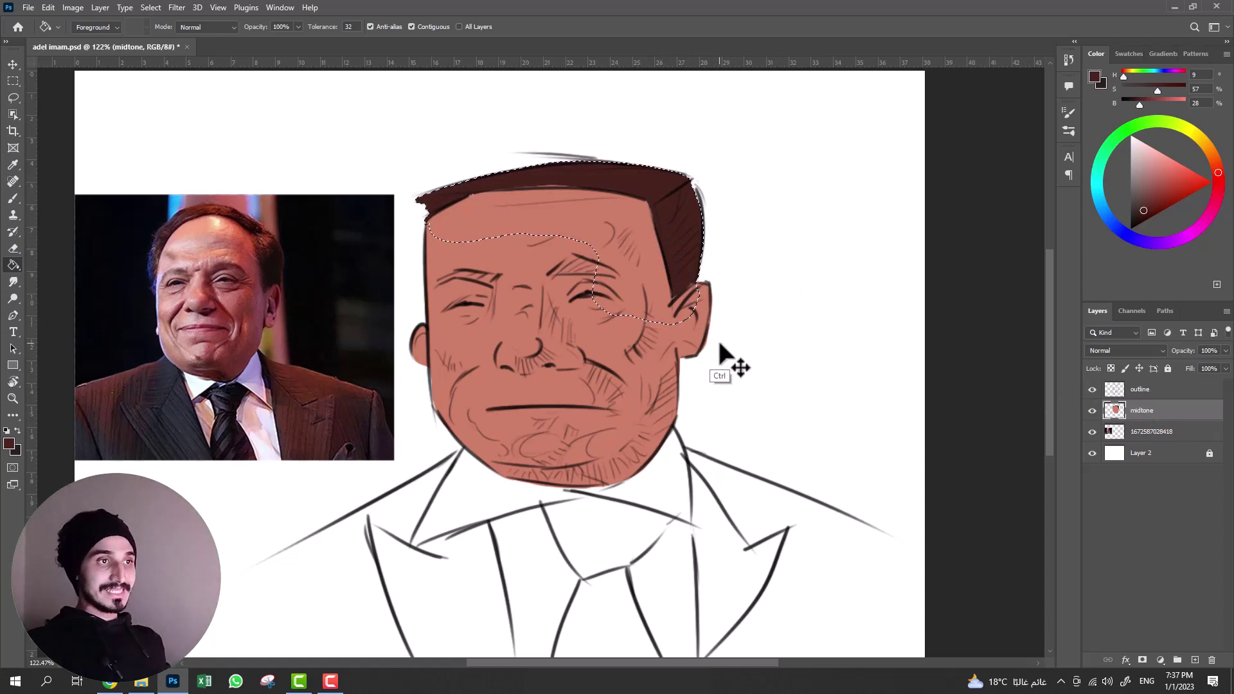
pyautogui.hotkey('ctrl', 'd')
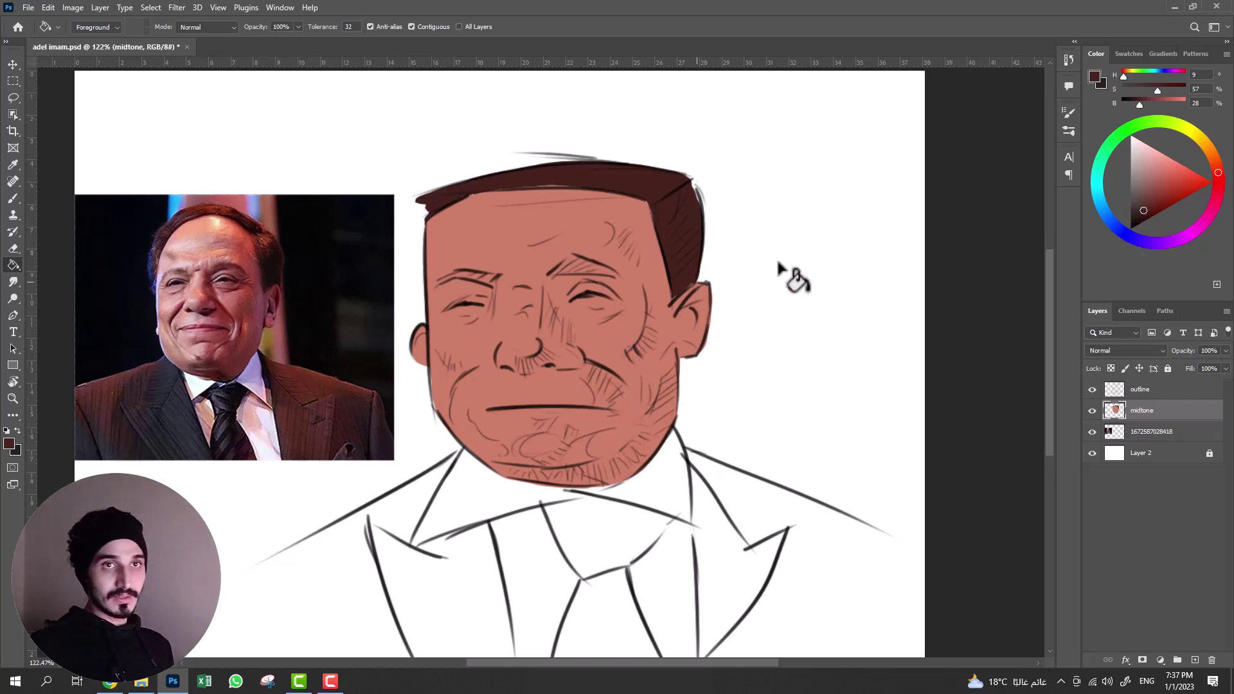
# - Darken the foreground colour to a very dark, less saturated brown in the Color panel
pyautogui.moveTo(1147, 211); pyautogui.dragTo(1137, 211)
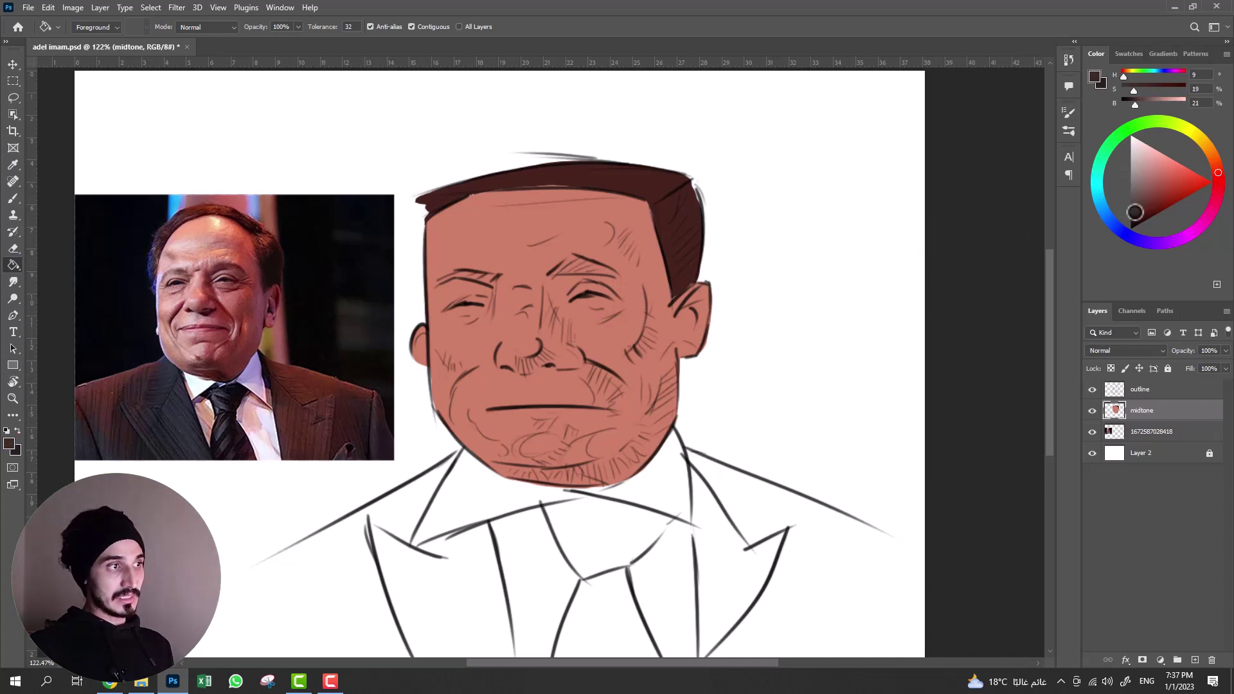
pyautogui.moveTo(1135, 212); pyautogui.dragTo(1135, 211)
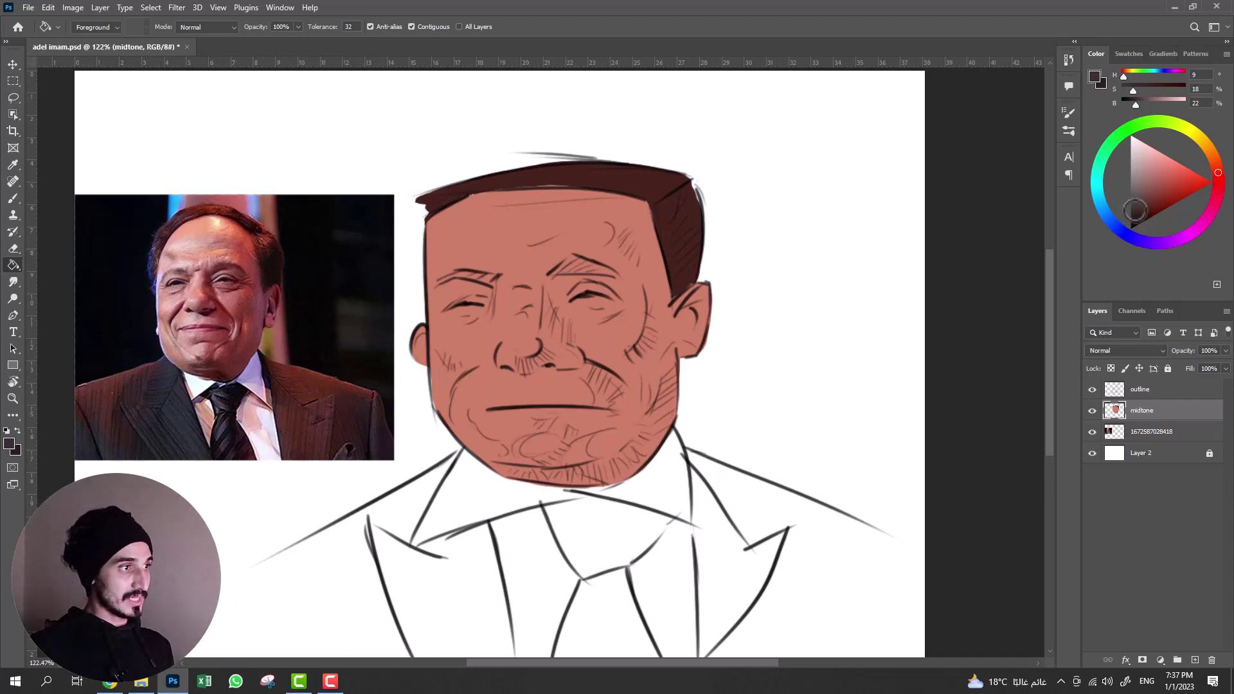
pyautogui.moveTo(1136, 209); pyautogui.dragTo(1135, 216)
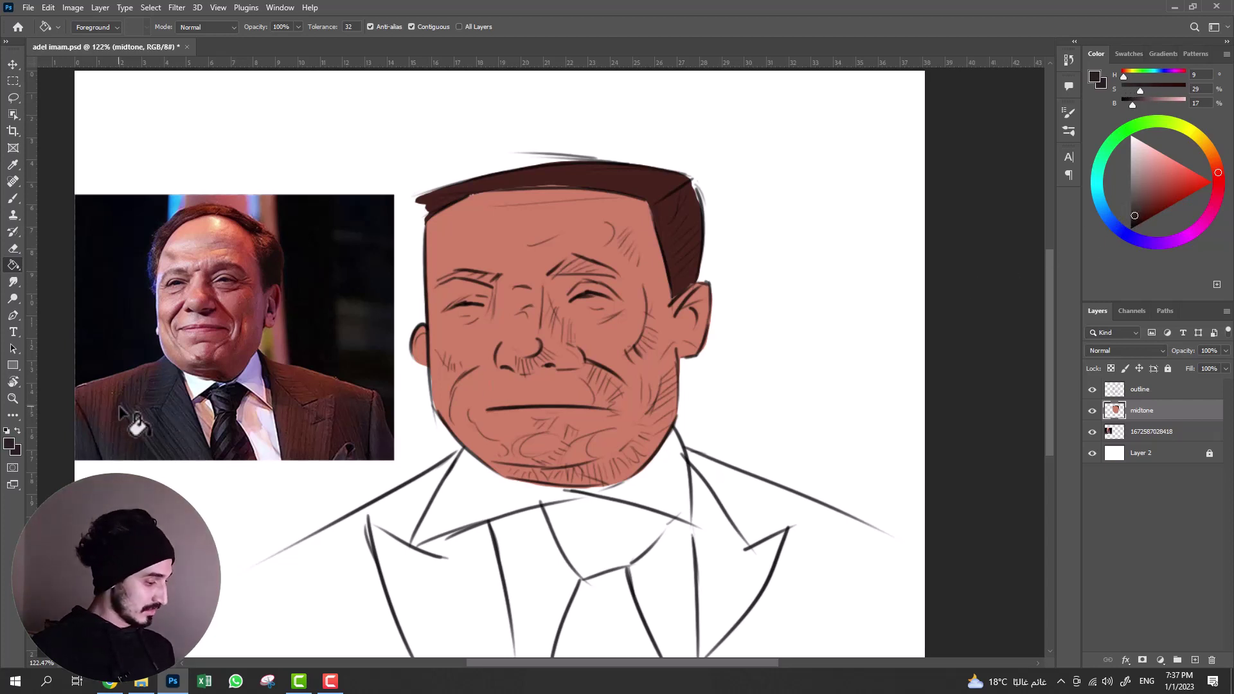
# - Zoom in on the reference photo and paint dark brown test dabs on the left lapel
pyautogui.press('b')
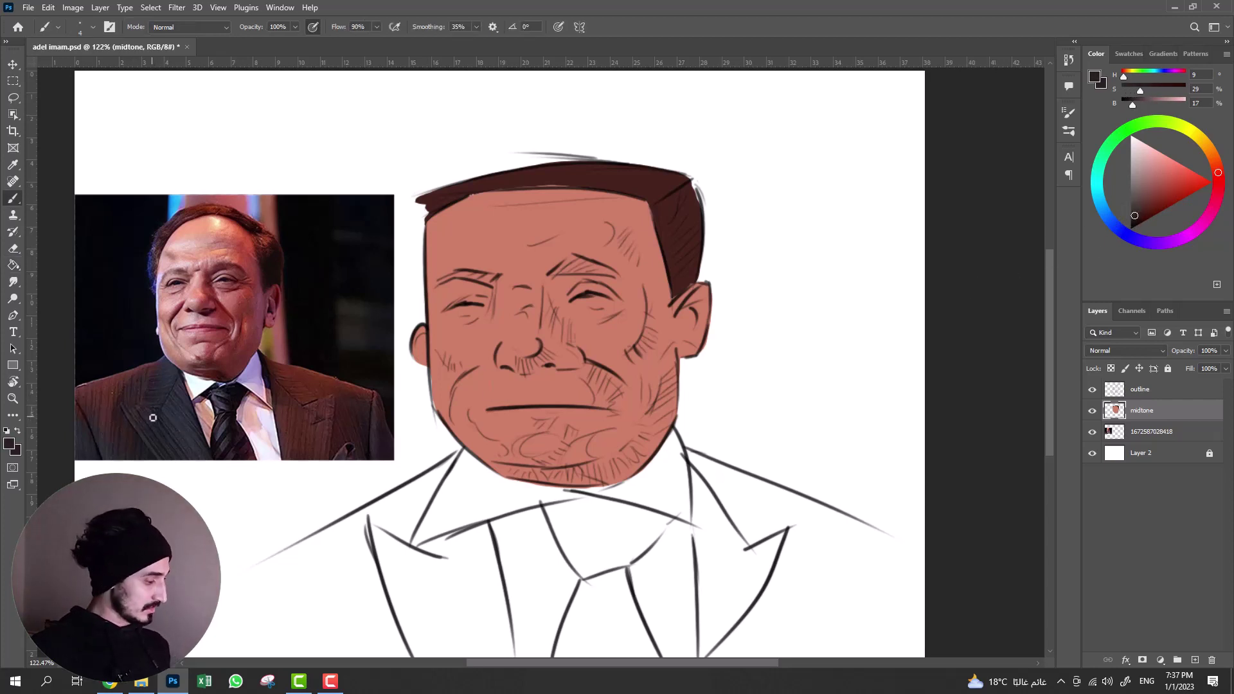
pyautogui.press('z')
pyautogui.moveTo(145, 418)
pyautogui.mouseDown()
pyautogui.moveTo(201, 390)
pyautogui.moveTo(190, 394)
pyautogui.mouseUp()
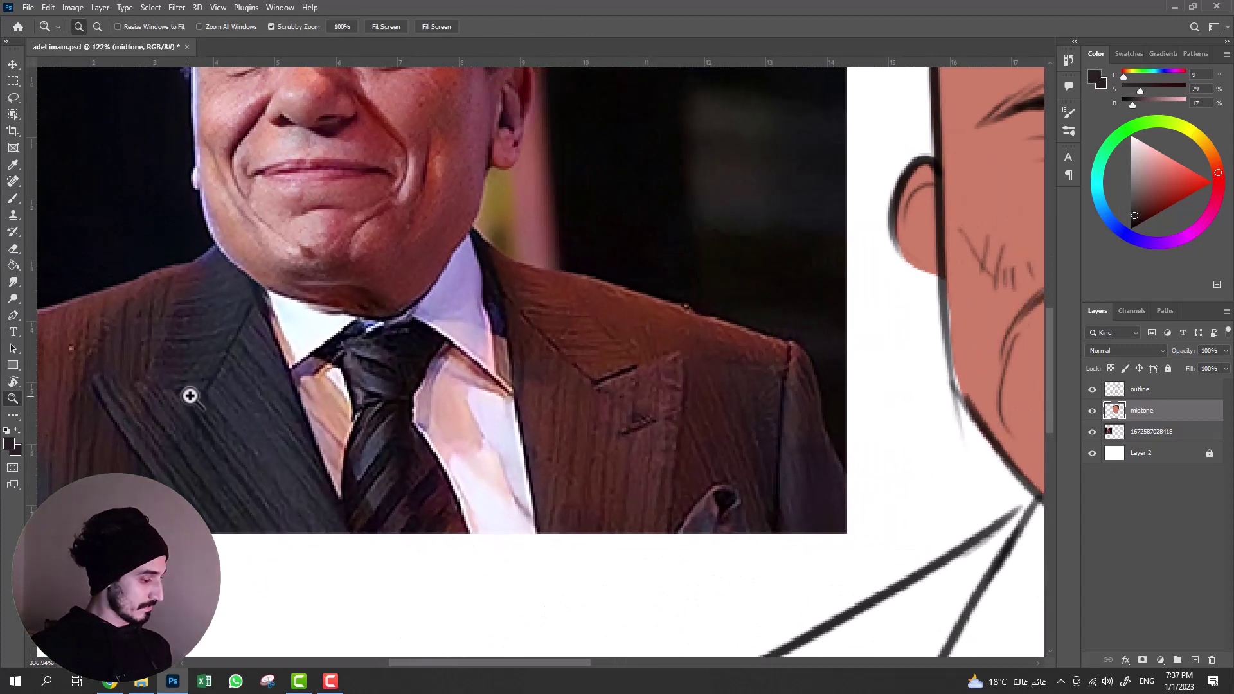
pyautogui.press('b')
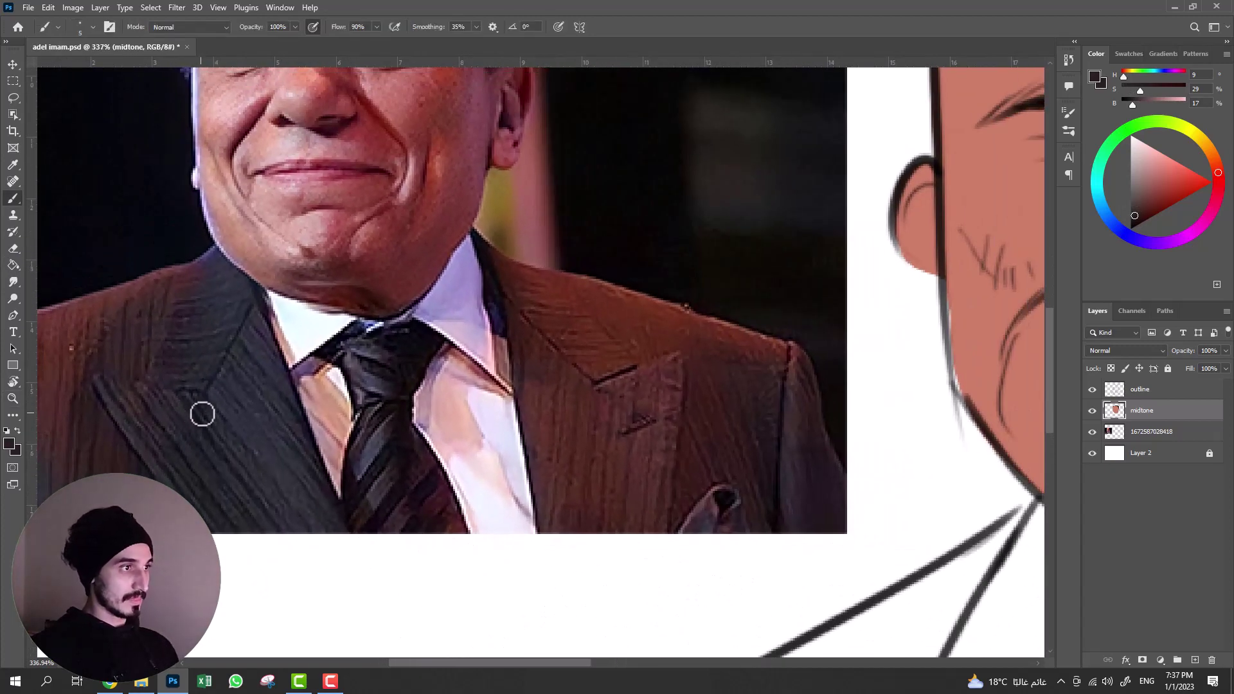
pyautogui.press(']')
pyautogui.press(']')
pyautogui.press(']')
pyautogui.click(204, 430)
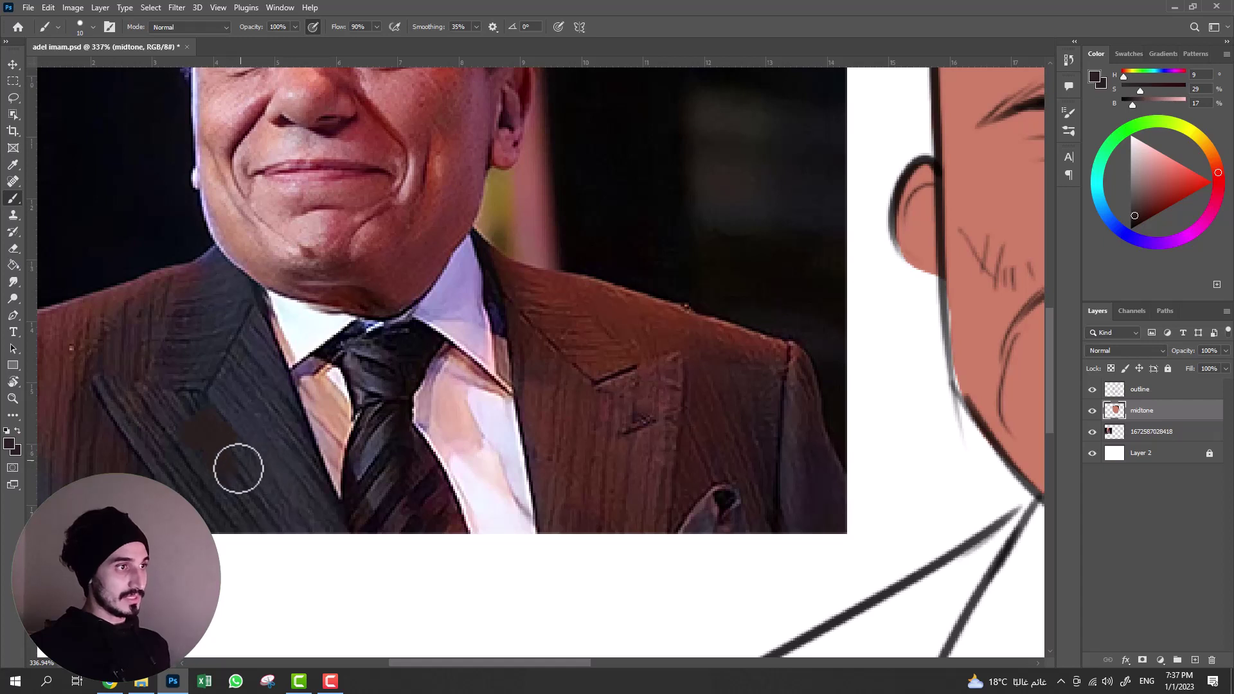
pyautogui.moveTo(238, 469); pyautogui.dragTo(208, 419)
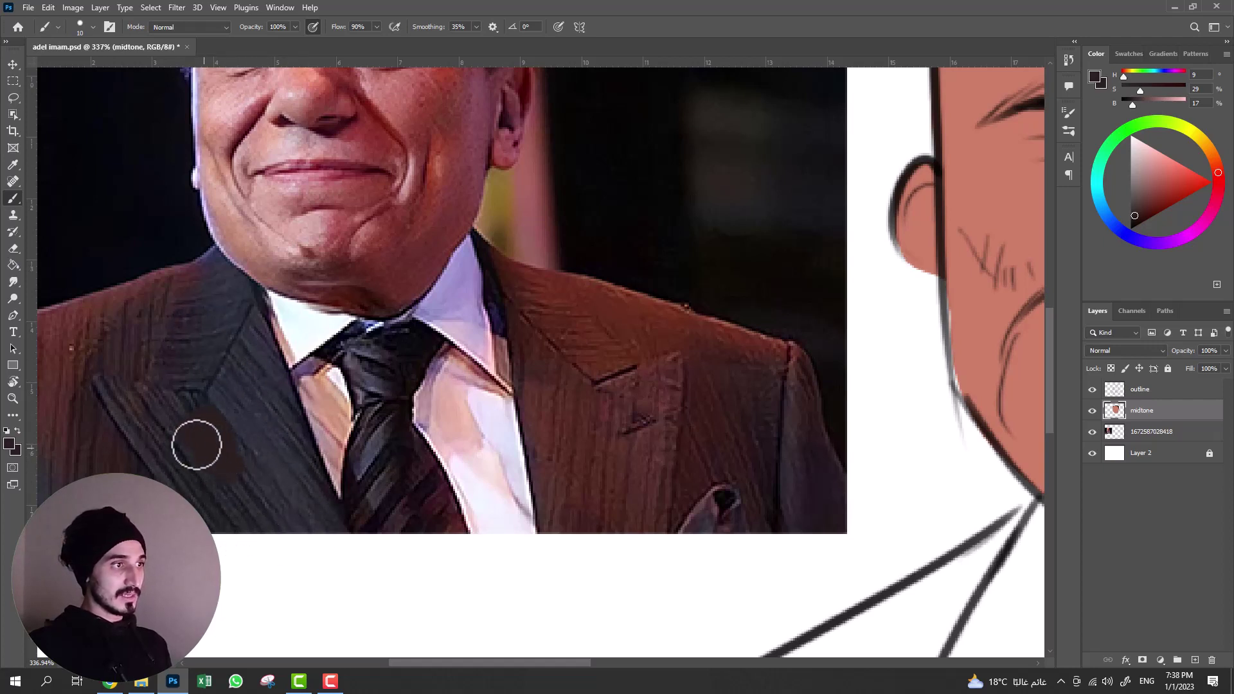
pyautogui.moveTo(215, 435)
pyautogui.mouseDown()
pyautogui.moveTo(218, 469)
pyautogui.moveTo(212, 409)
pyautogui.mouseUp()
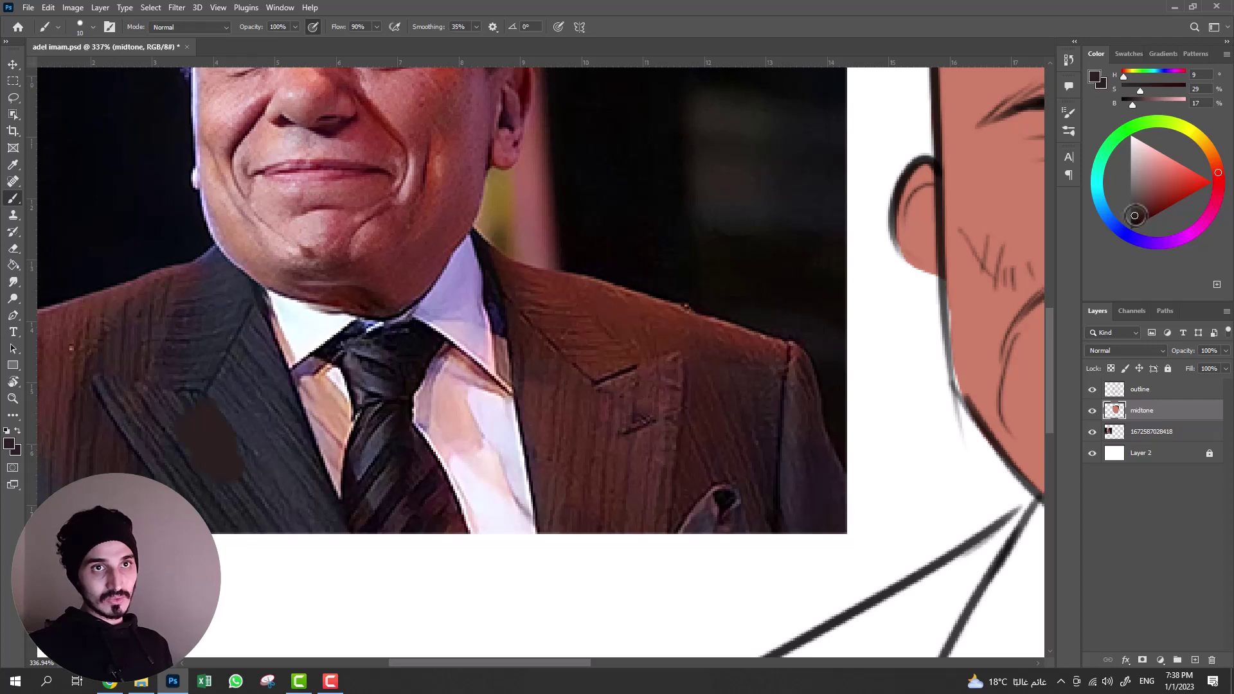
# - Try near-black grey and darker blue-violet colours as further dabs on the lapel
pyautogui.moveTo(1135, 216); pyautogui.dragTo(1126, 215)
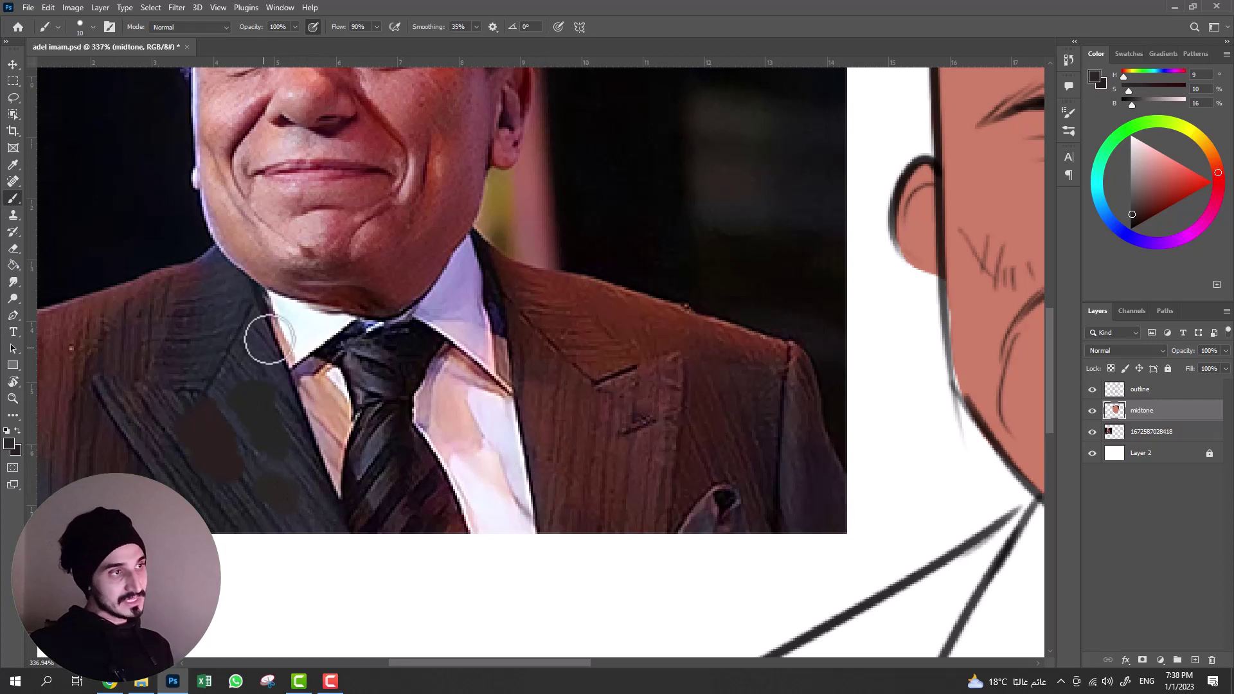
pyautogui.click(254, 380)
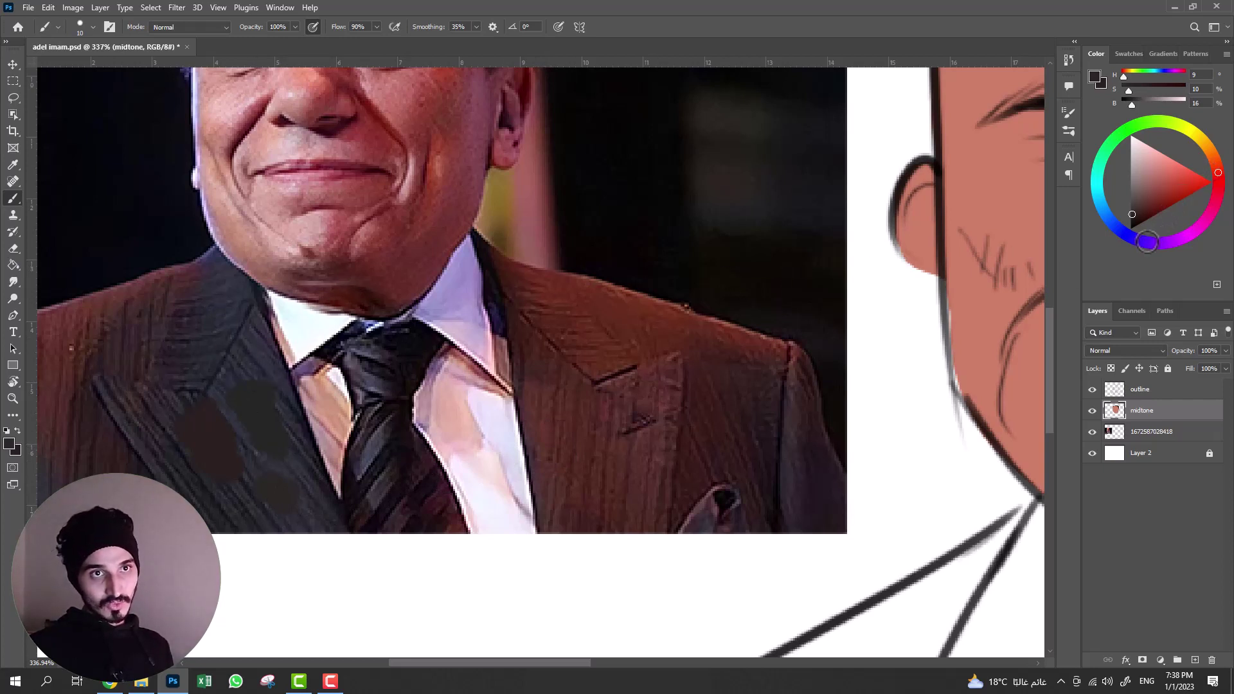
pyautogui.click(1149, 243)
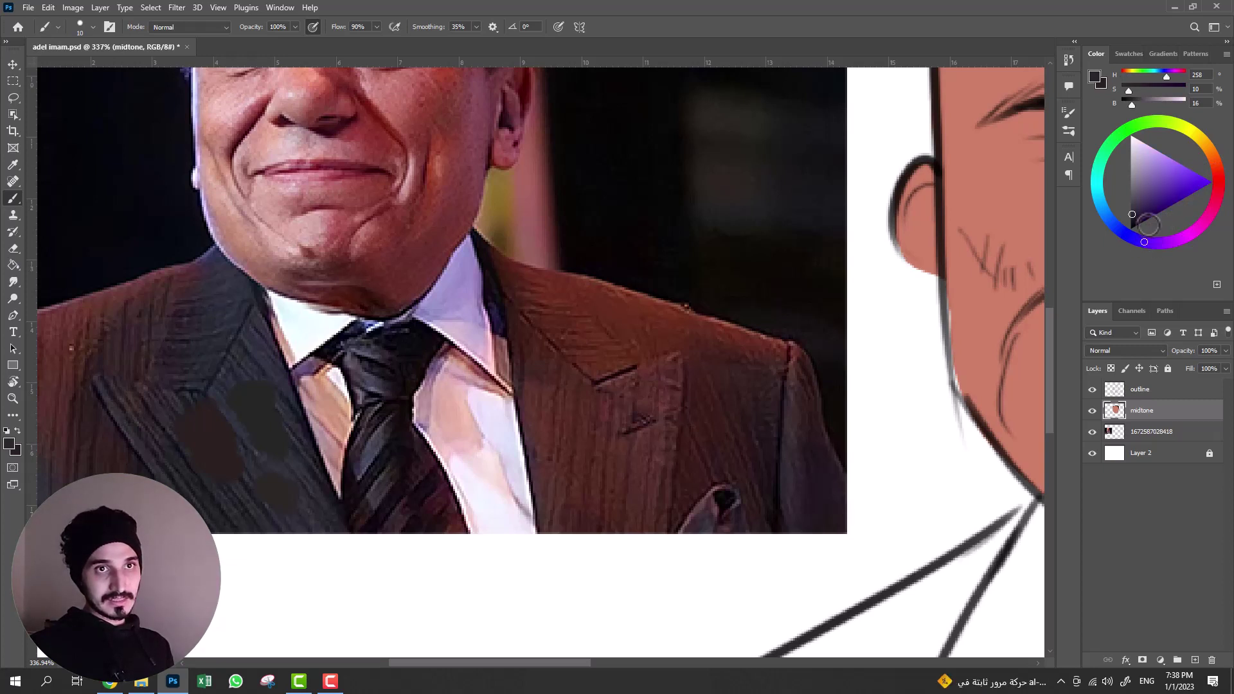
pyautogui.click(1132, 209)
pyautogui.click(1132, 240)
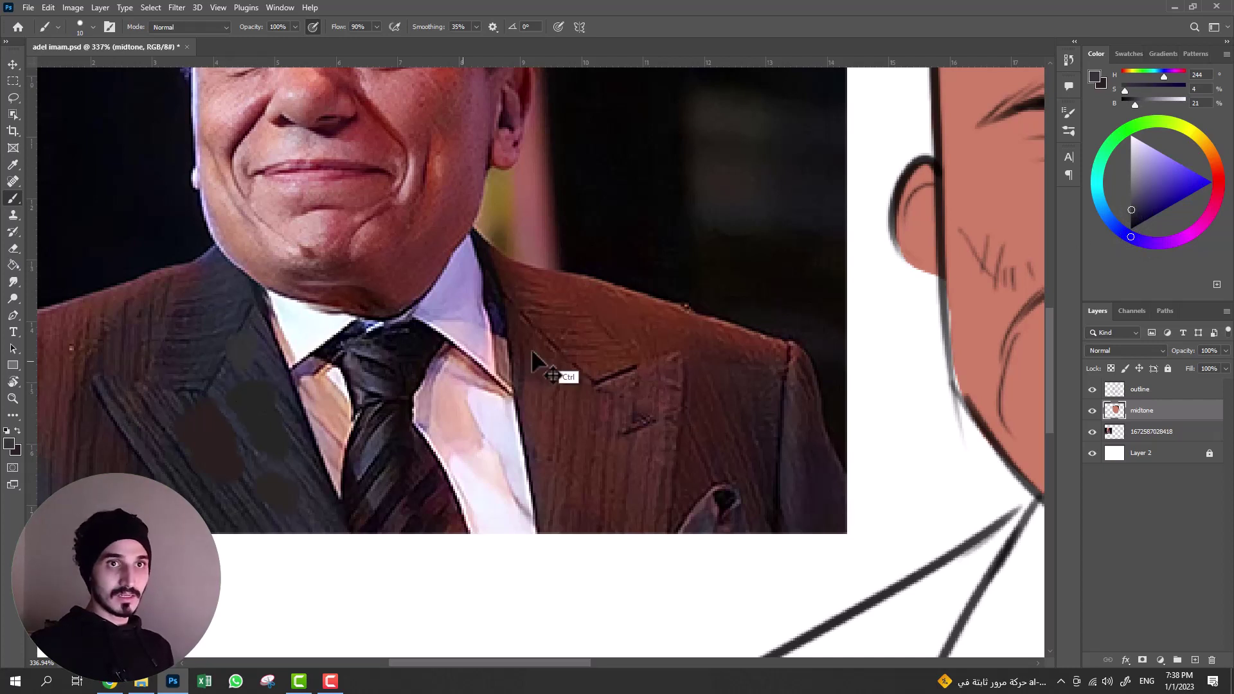
pyautogui.click(1126, 217)
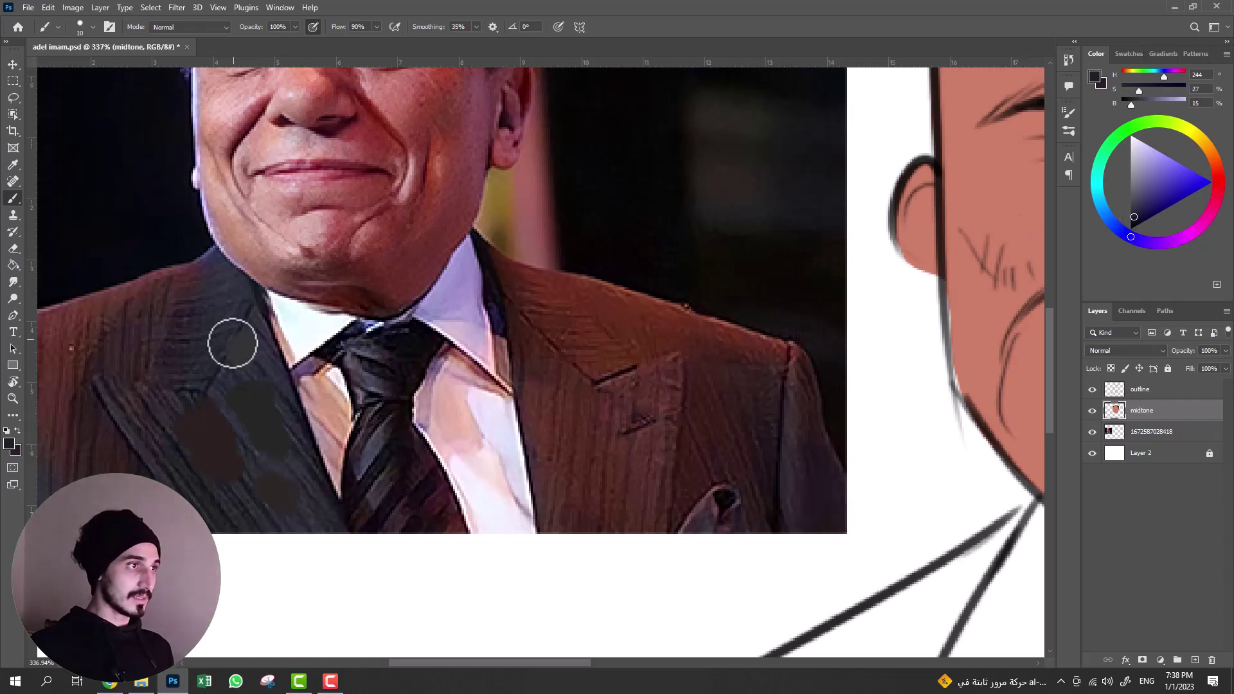
pyautogui.click(201, 344)
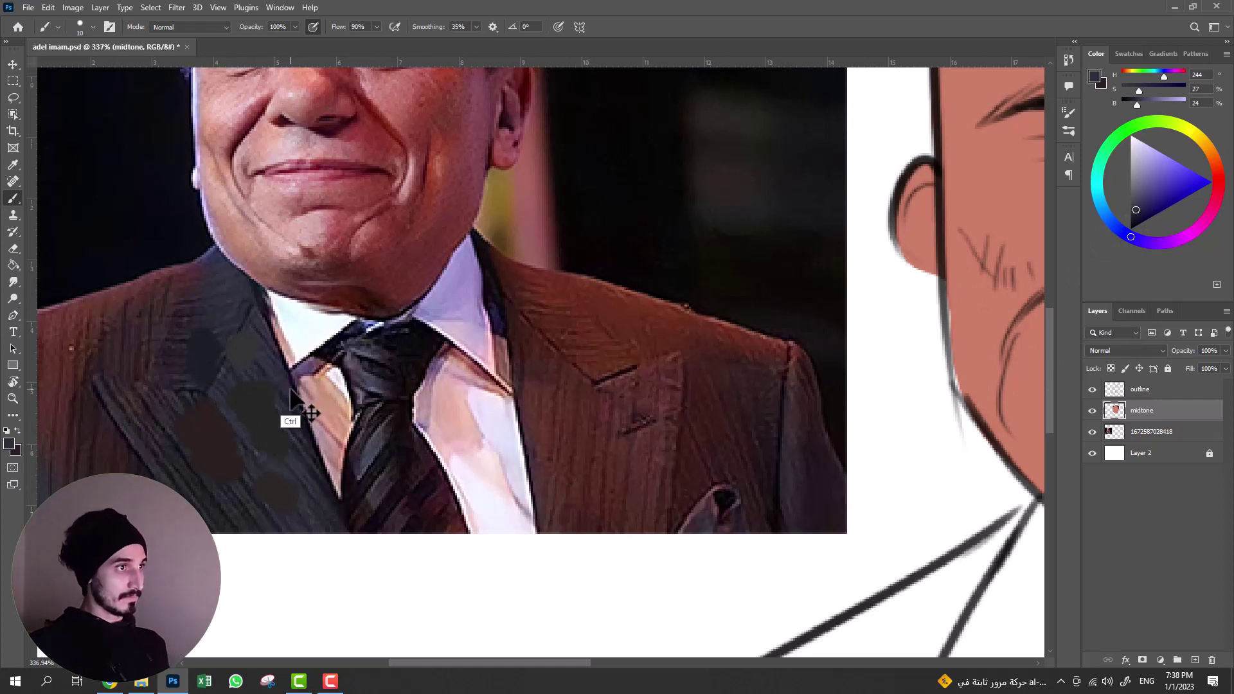
# - Undo the three trial dabs on the jacket and darken the paint colour slightly
pyautogui.hotkey('ctrl', 'z')
pyautogui.hotkey('ctrl', 'z')
pyautogui.hotkey('ctrl', 'z')
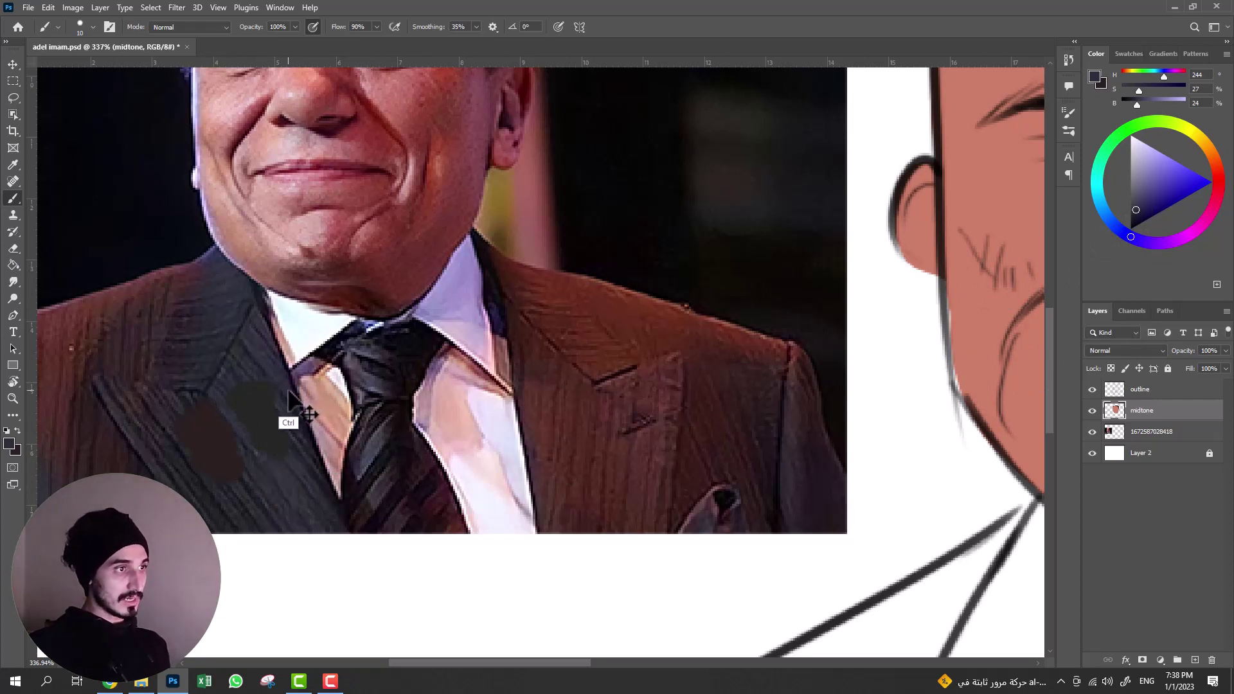
pyautogui.hotkey('ctrl', 'z')
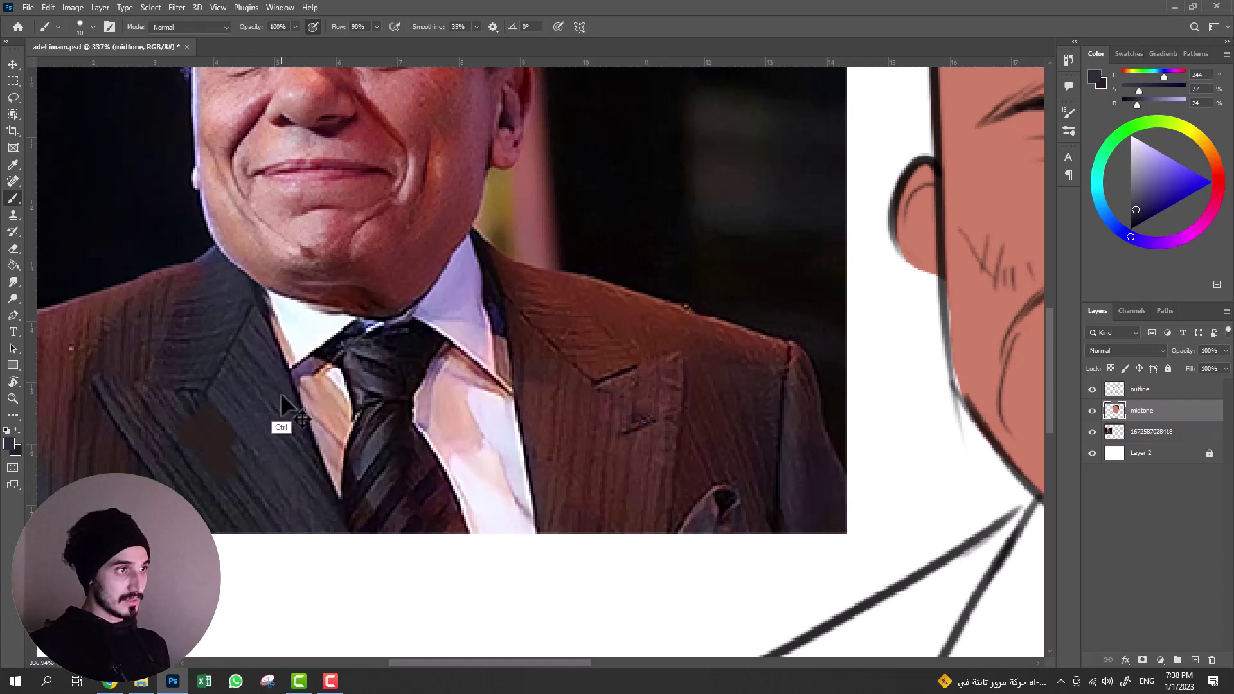
pyautogui.hotkey('ctrl', 'z')
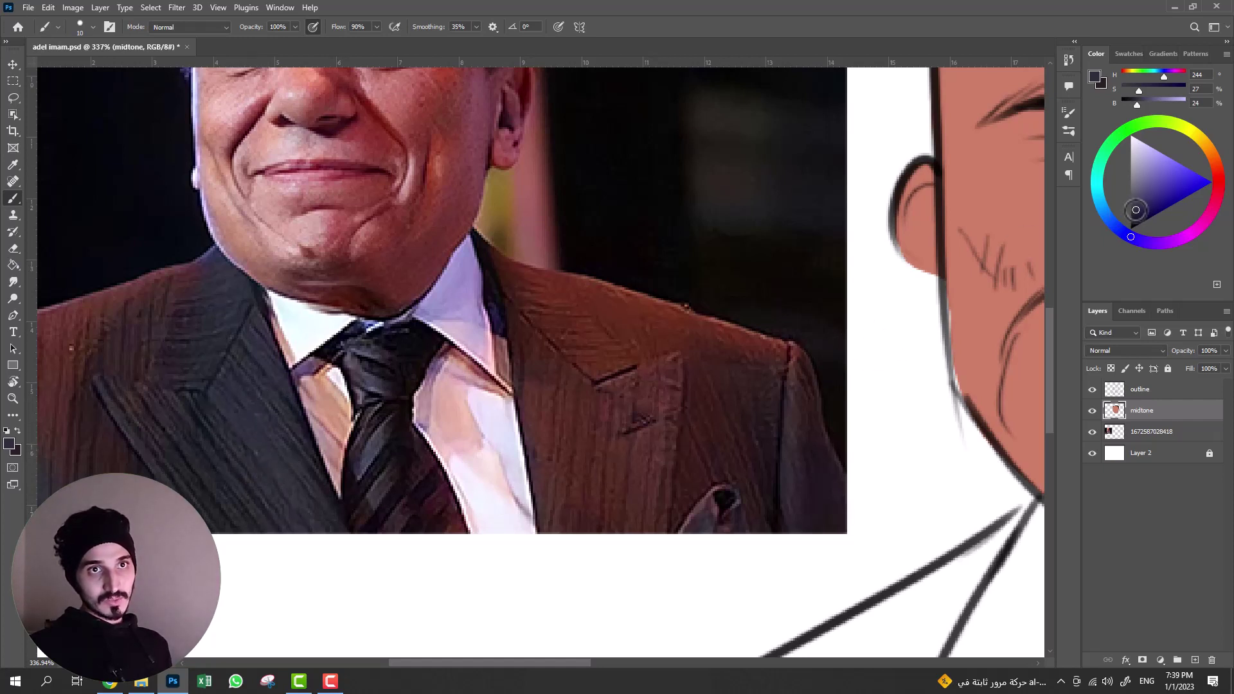
pyautogui.click(1134, 209)
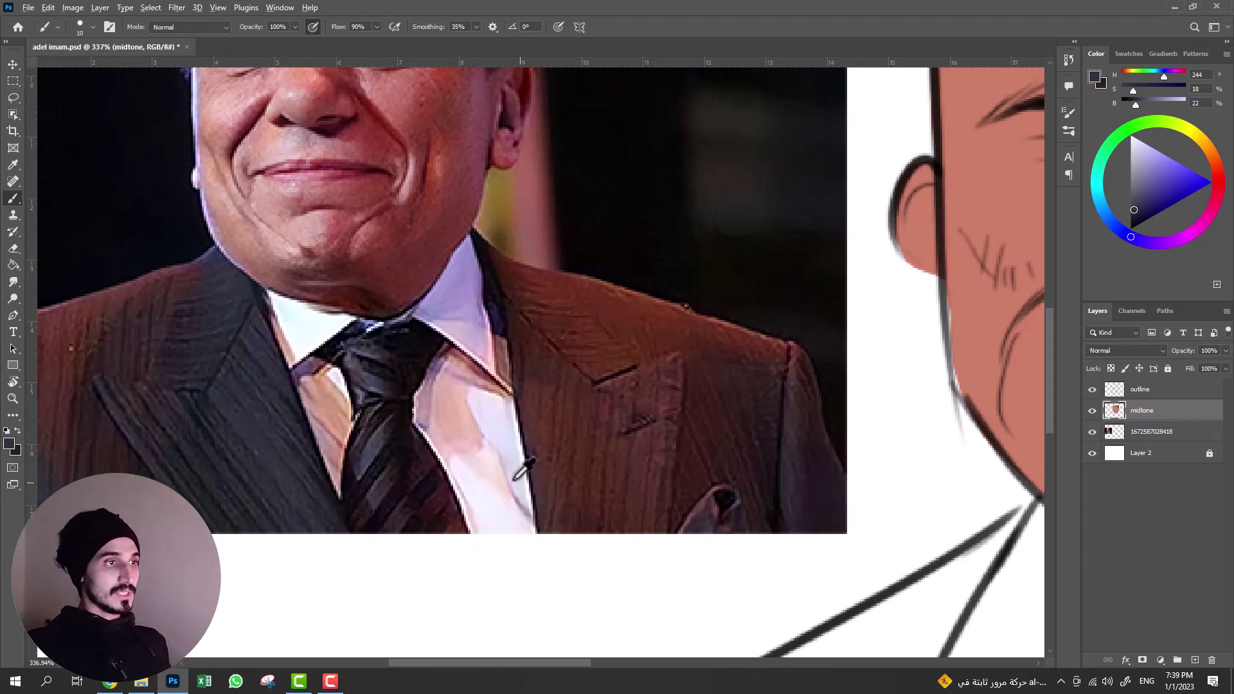
pyautogui.scroll(-4, 363, 440)
# - Lasso the left and right sides of the caricature's suit jacket into one selection
pyautogui.scroll(-2, 364, 443)
pyautogui.moveTo(801, 582); pyautogui.dragTo(767, 491)
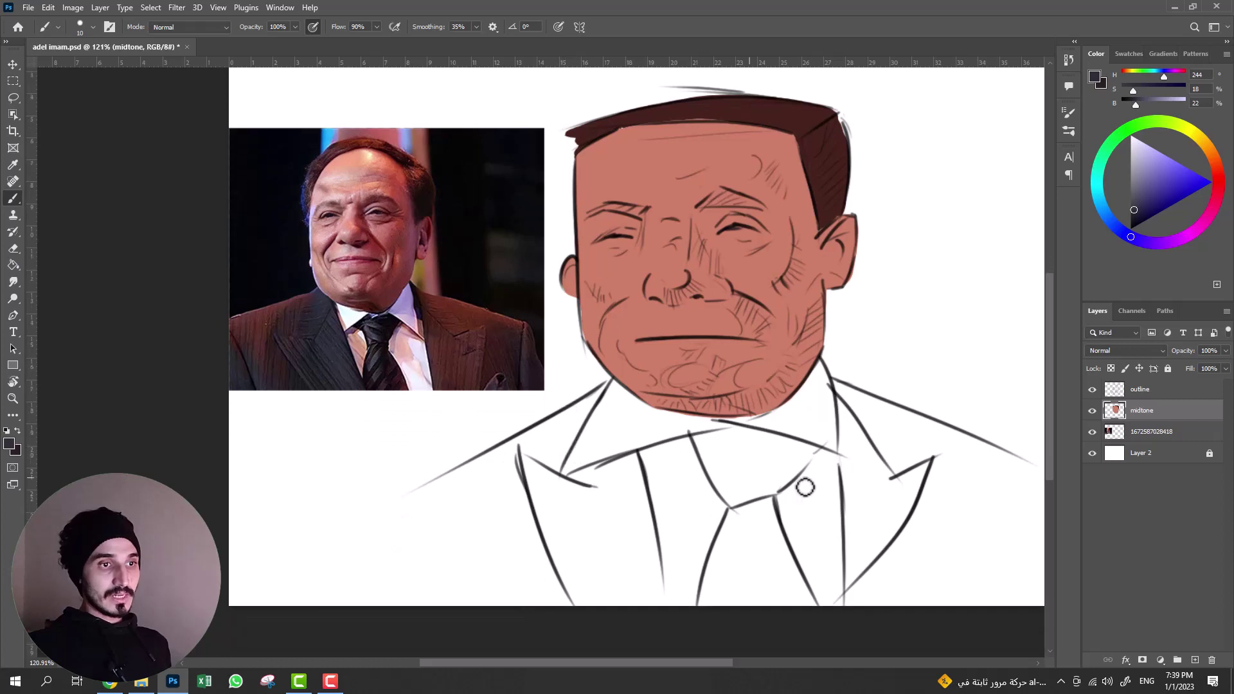
pyautogui.hscroll(3, 767, 491)
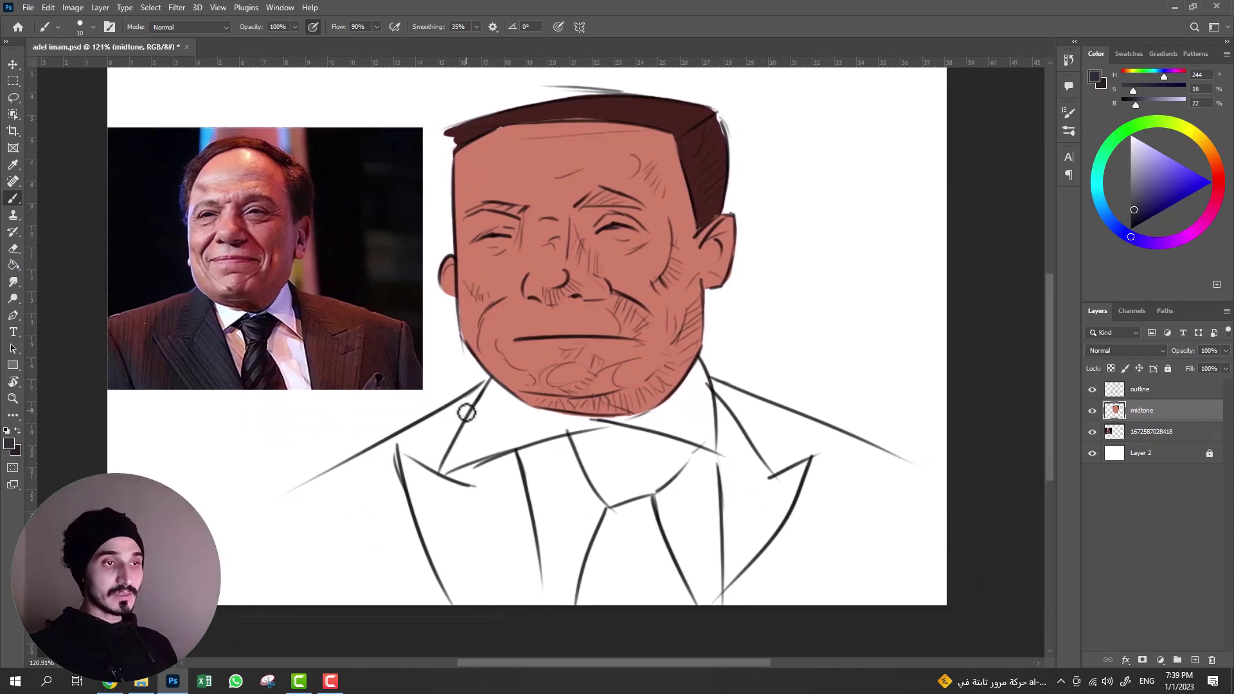
pyautogui.press('l')
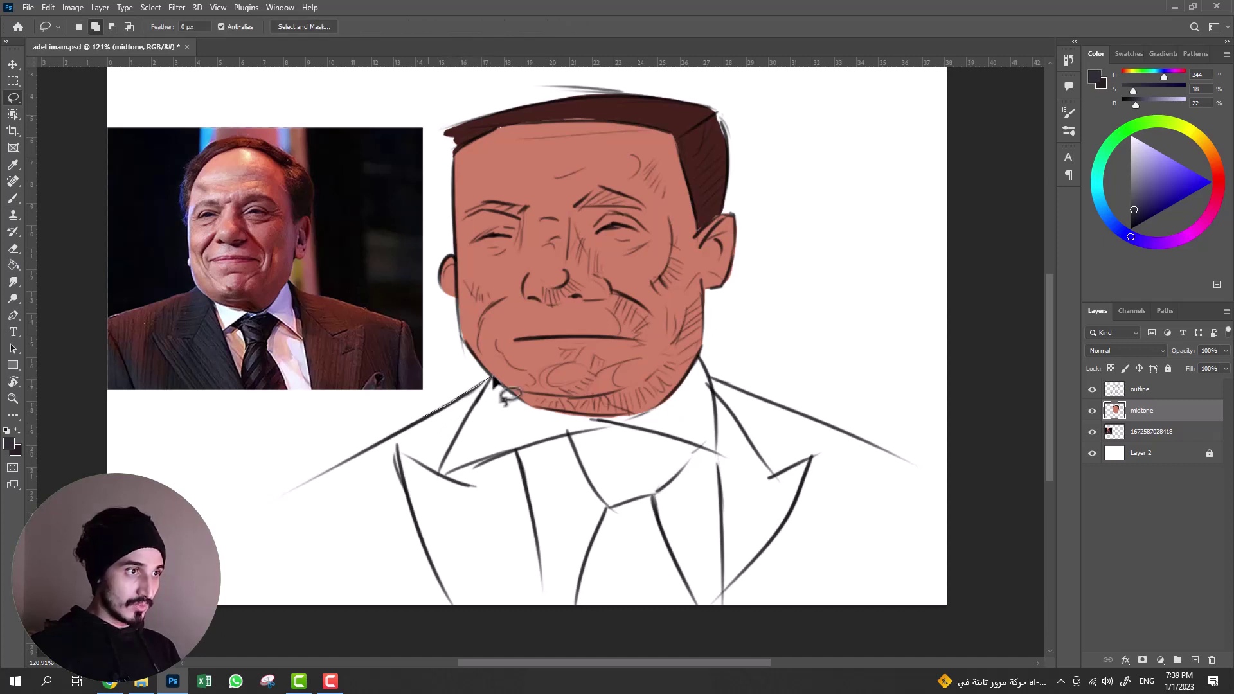
pyautogui.moveTo(424, 416)
pyautogui.mouseDown()
pyautogui.moveTo(275, 507)
pyautogui.moveTo(277, 559)
pyautogui.moveTo(386, 604)
pyautogui.mouseUp()
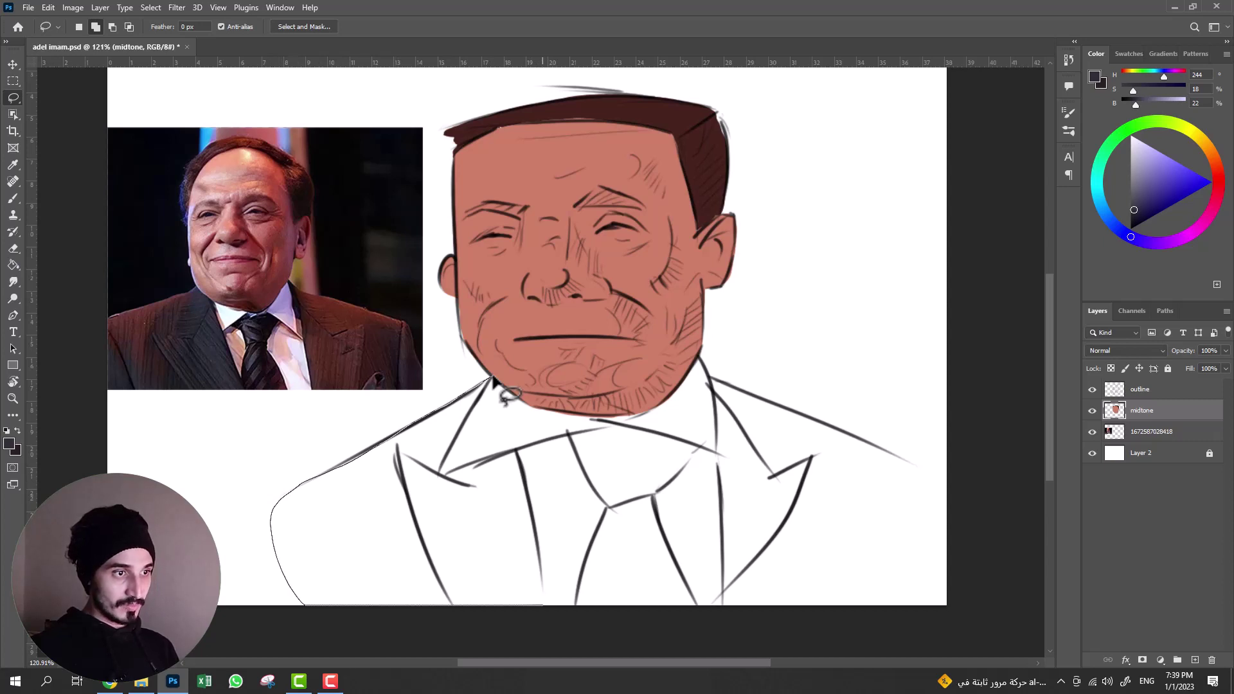
pyautogui.moveTo(505, 394); pyautogui.dragTo(544, 600)
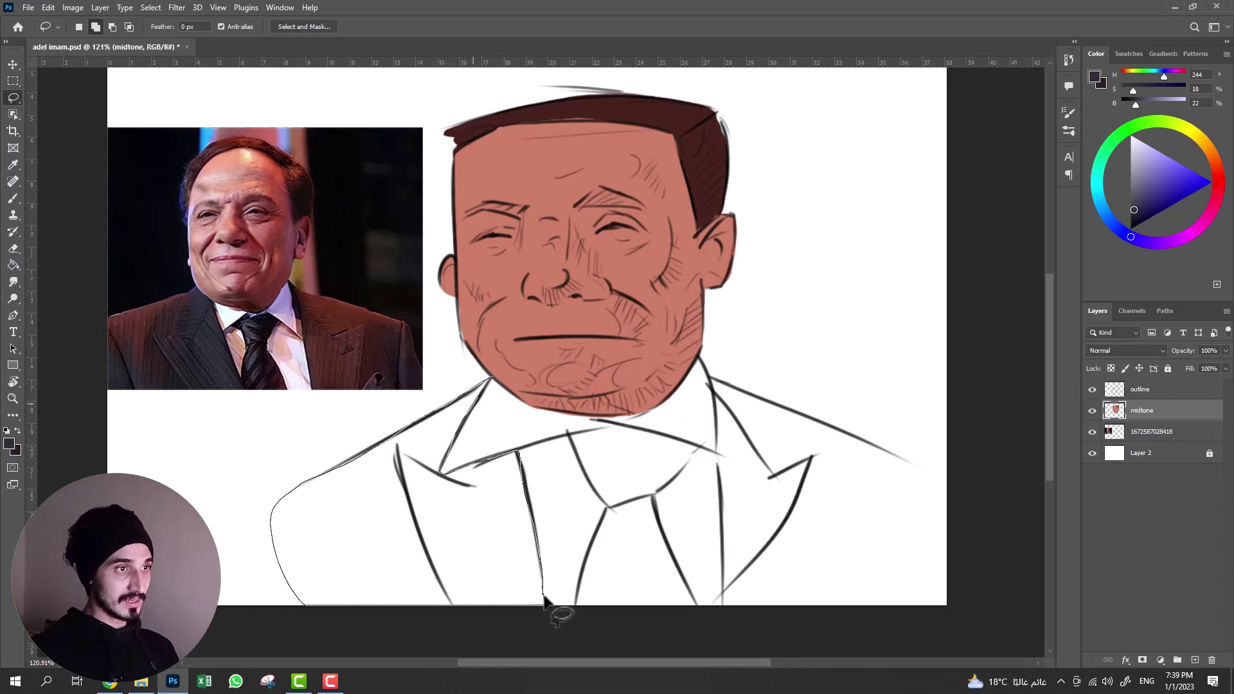
pyautogui.moveTo(543, 603); pyautogui.dragTo(543, 604)
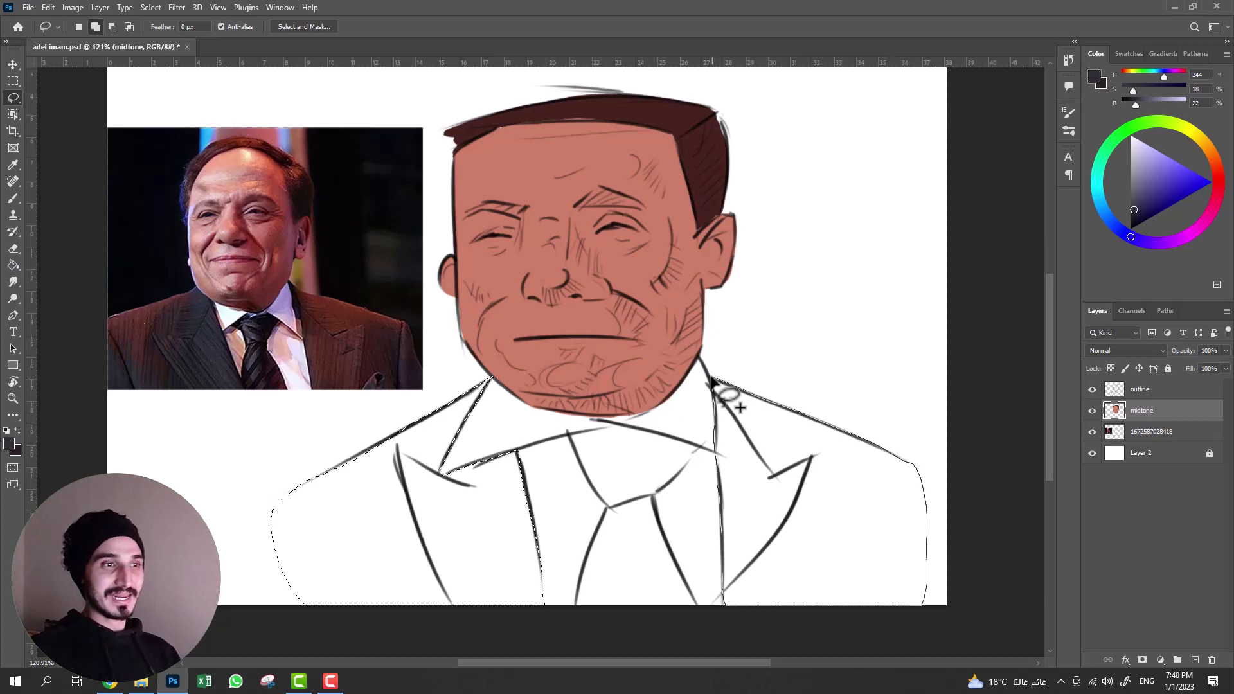
pyautogui.moveTo(712, 381); pyautogui.dragTo(714, 384)
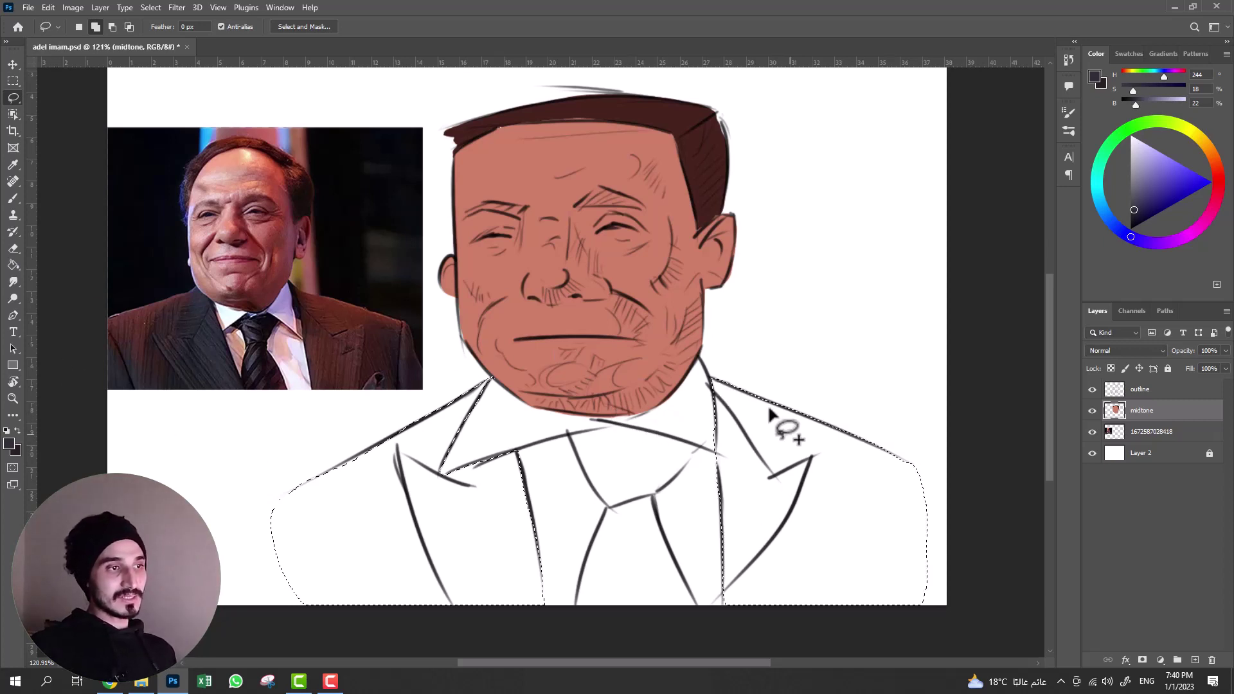
# - Bucket-fill the jacket selection dark grey-navy, deselect, and set a near-black paint colour
pyautogui.click(13, 264)
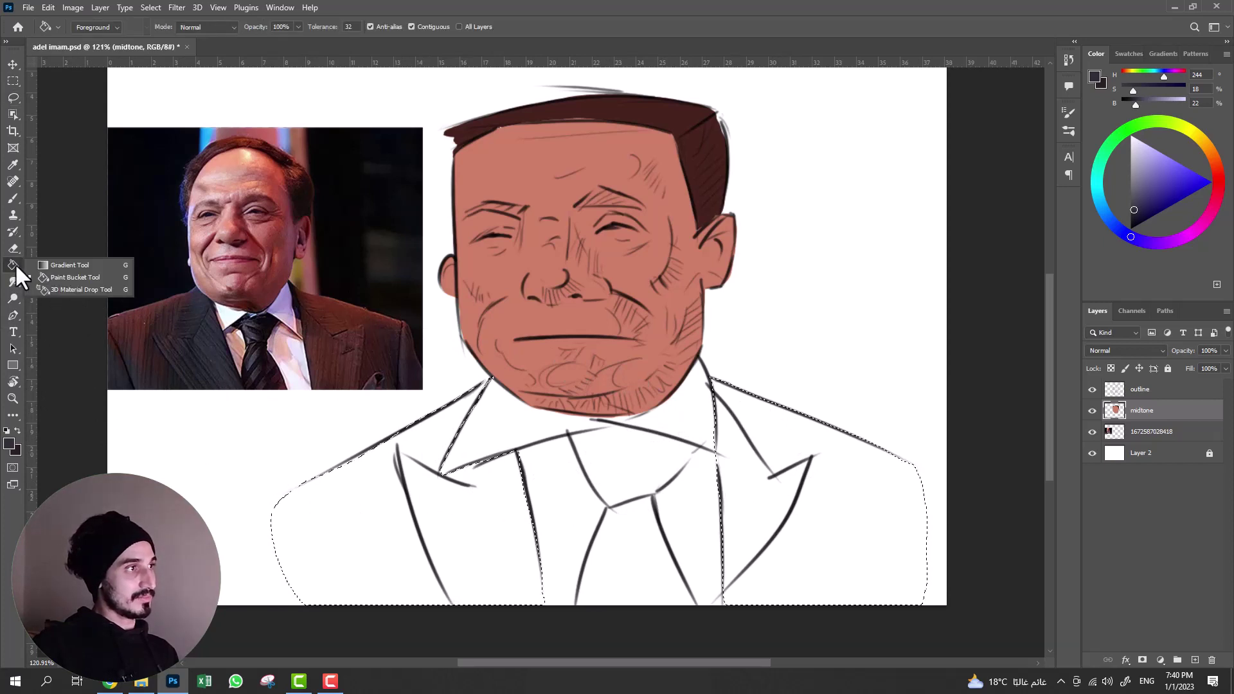
pyautogui.click(10, 264)
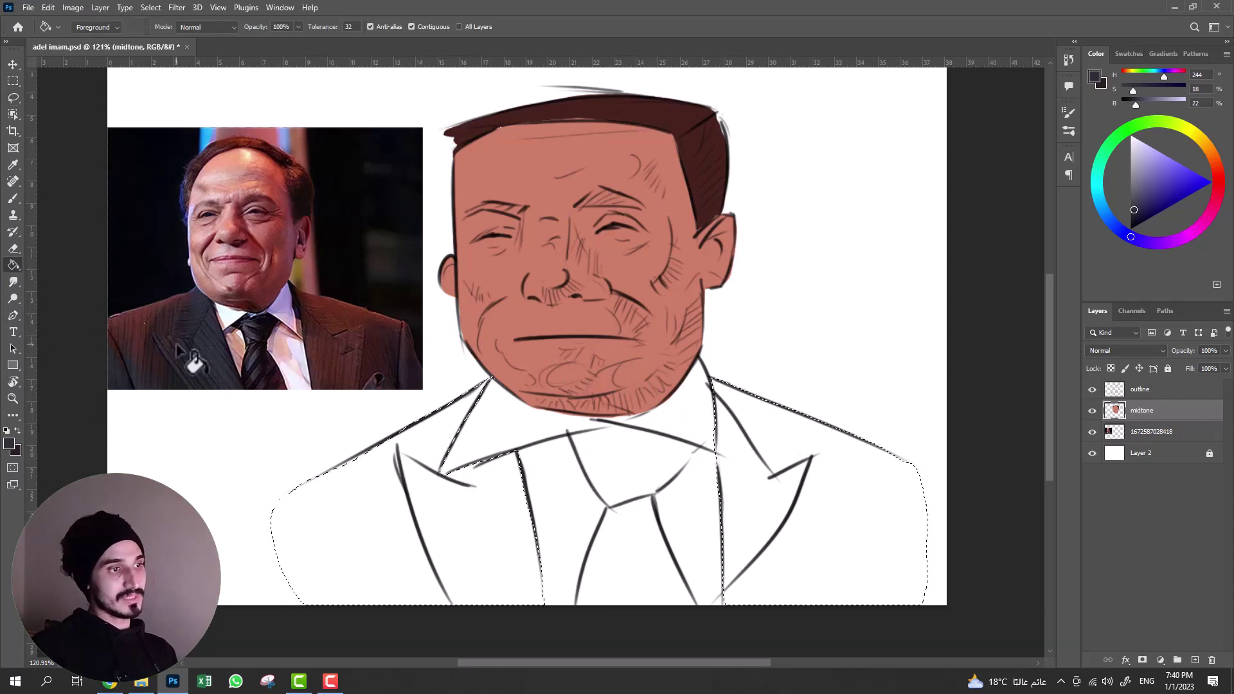
pyautogui.click(455, 514)
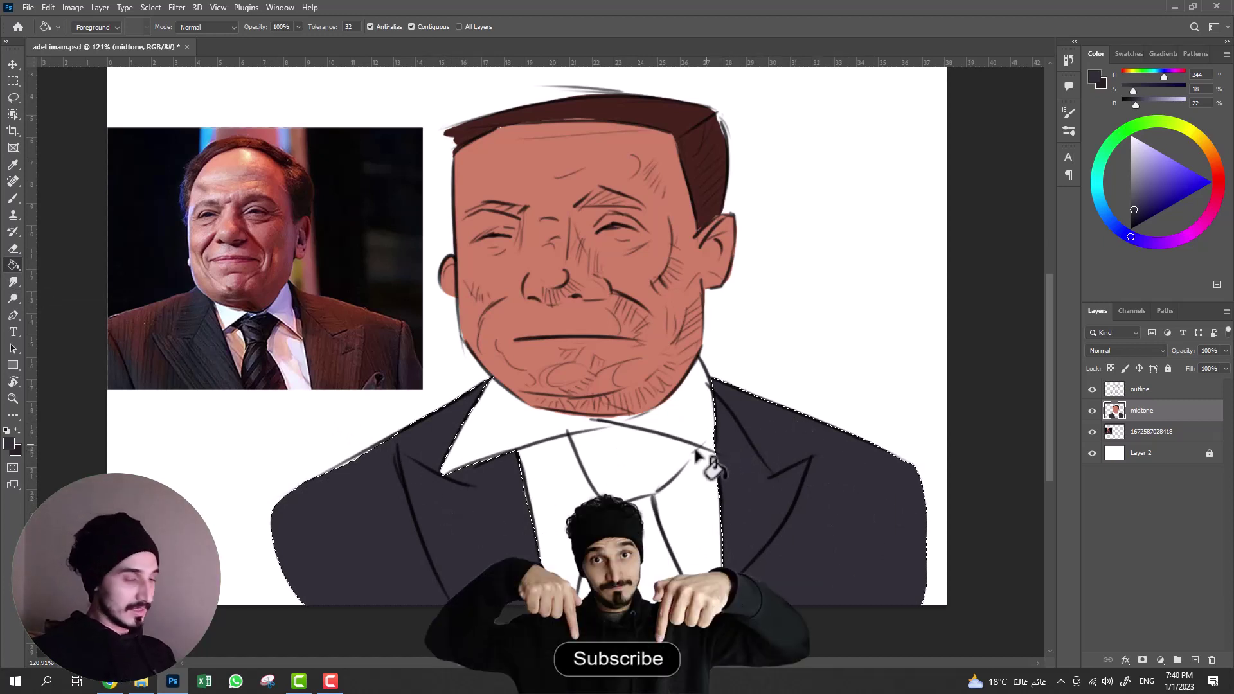
pyautogui.hotkey('ctrl', 'd')
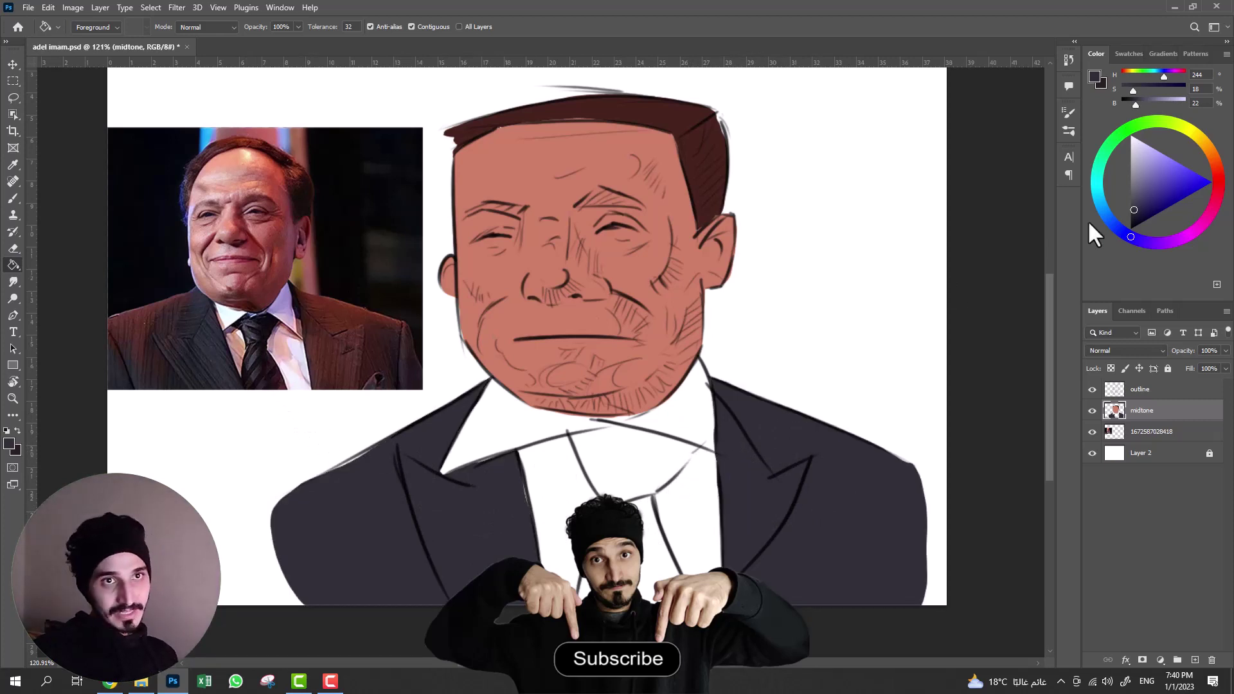
pyautogui.moveTo(1135, 210); pyautogui.dragTo(1128, 219)
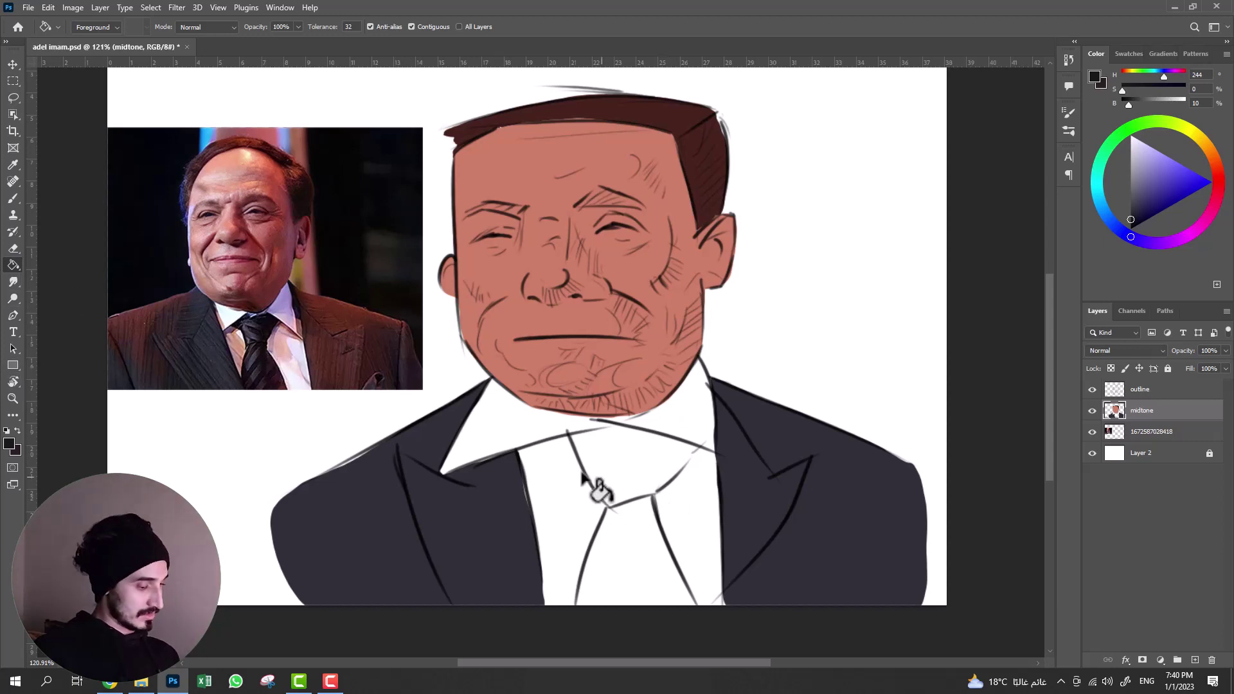
pyautogui.press('l')
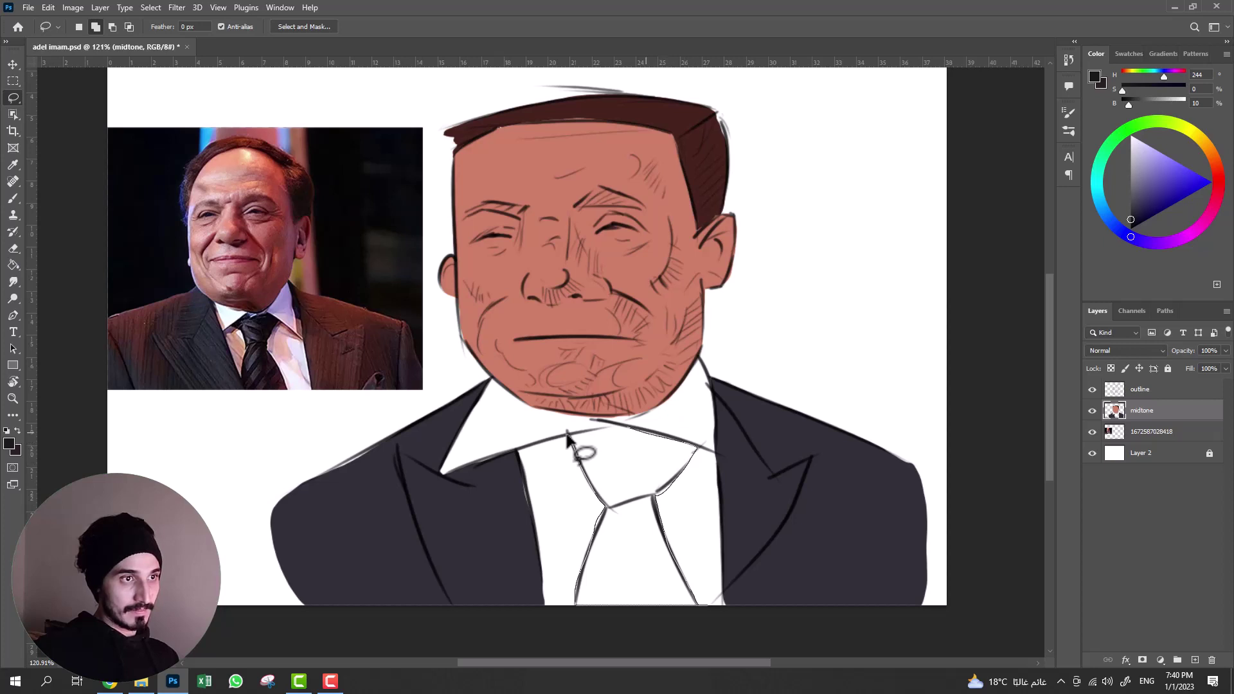
# - Lasso the tie shape below the collar, fill it black, and deselect
pyautogui.click(567, 432)
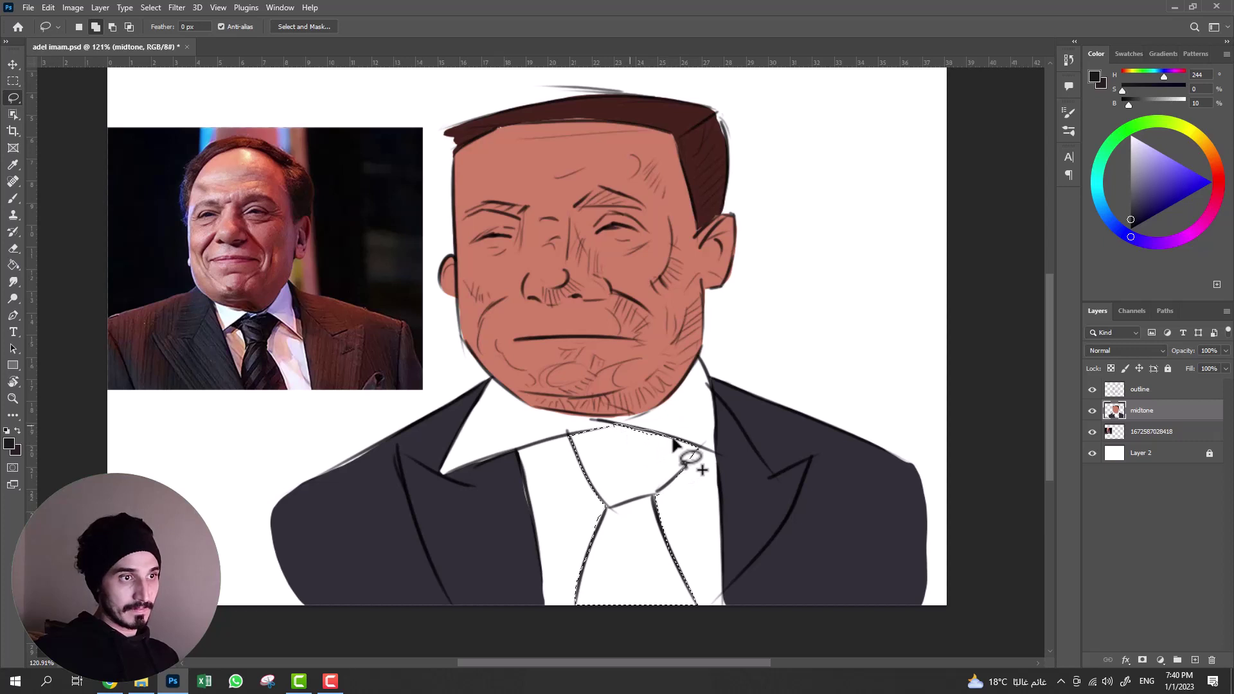
pyautogui.press('alt')
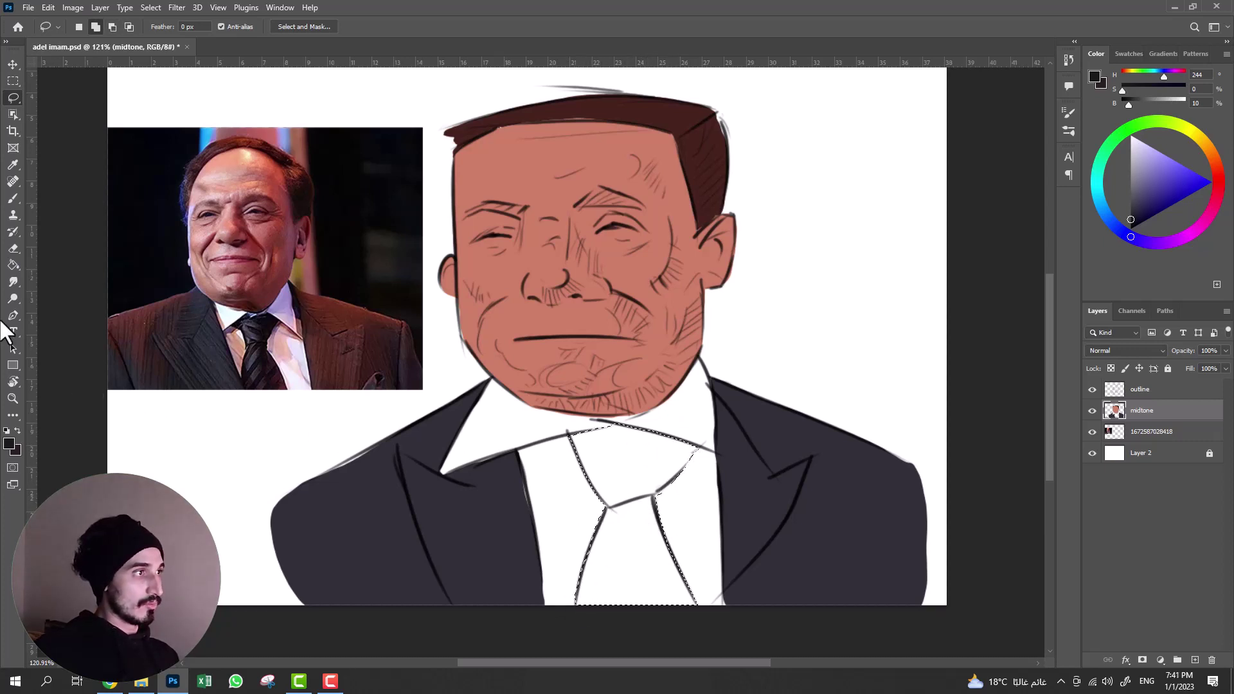
pyautogui.click(13, 263)
pyautogui.click(643, 508)
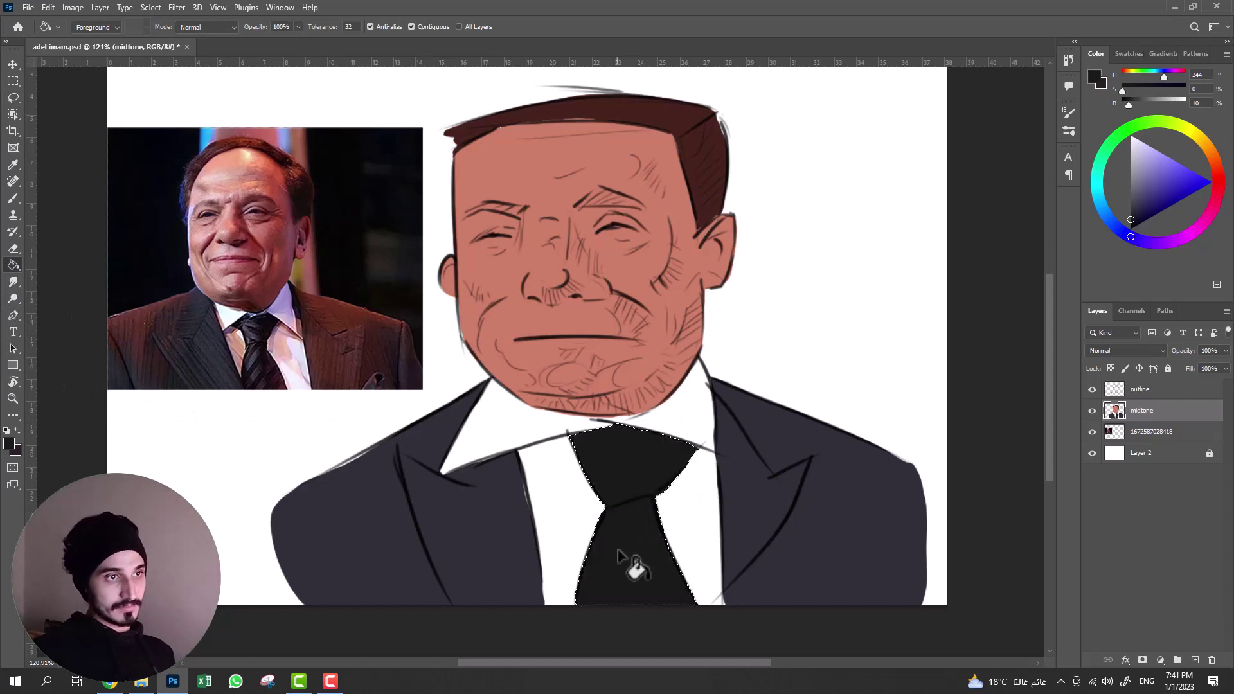
pyautogui.hotkey('ctrl', 'd')
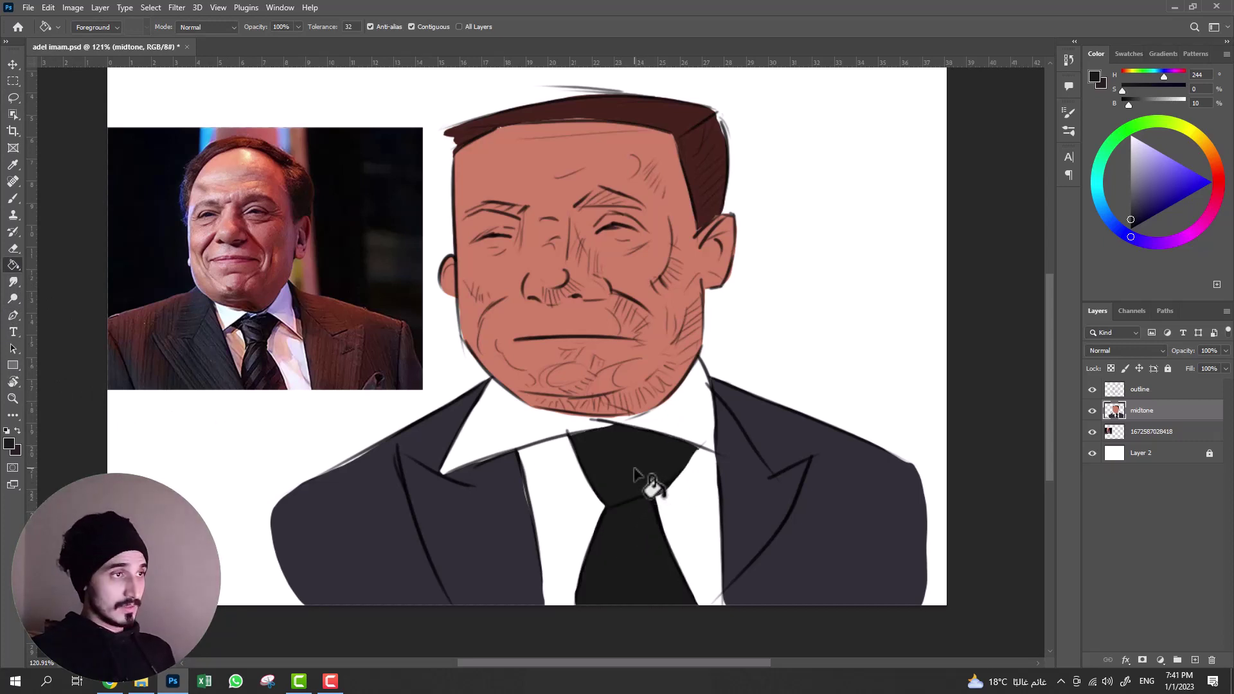
# - Save the drawing
pyautogui.hotkey('ctrl', 's')
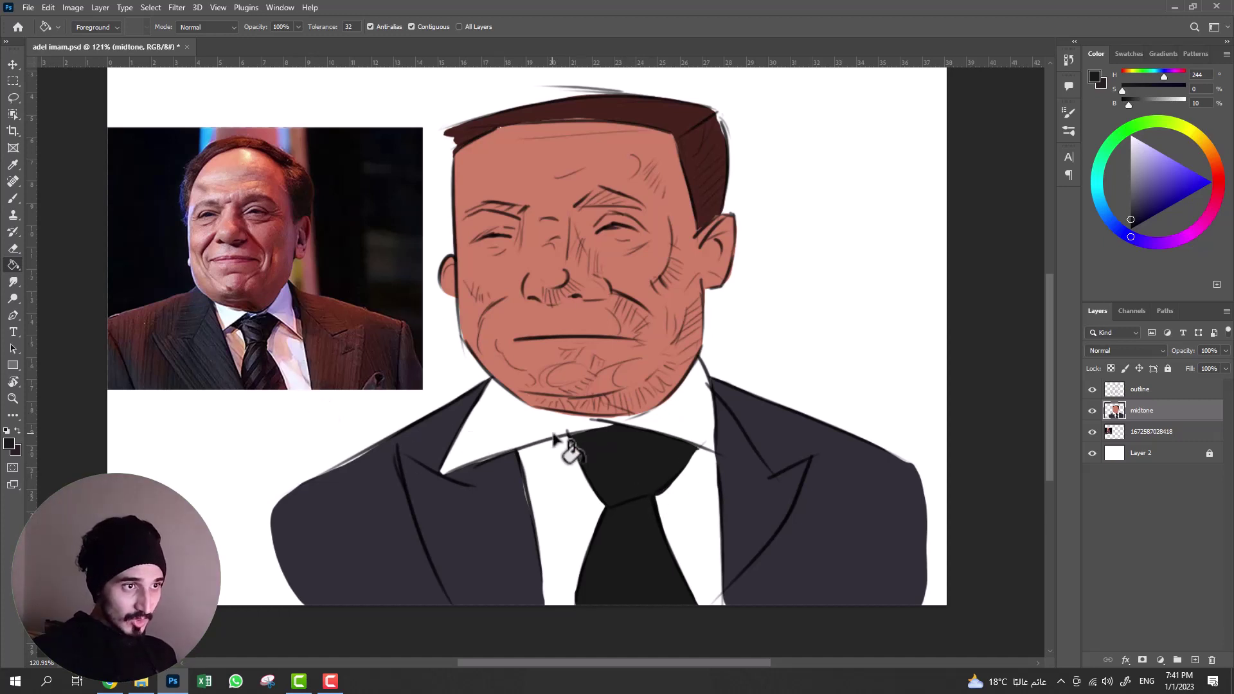
pyautogui.hotkey('ctrl', 's')
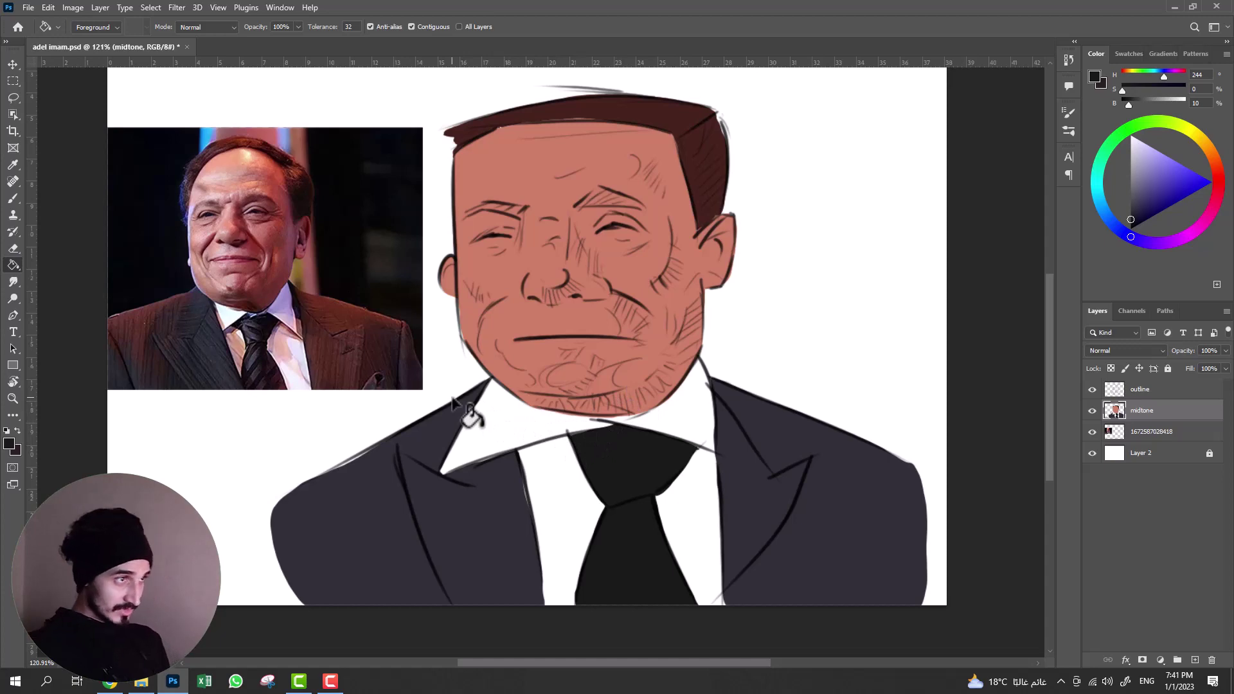
pyautogui.scroll(3, 231, 347)
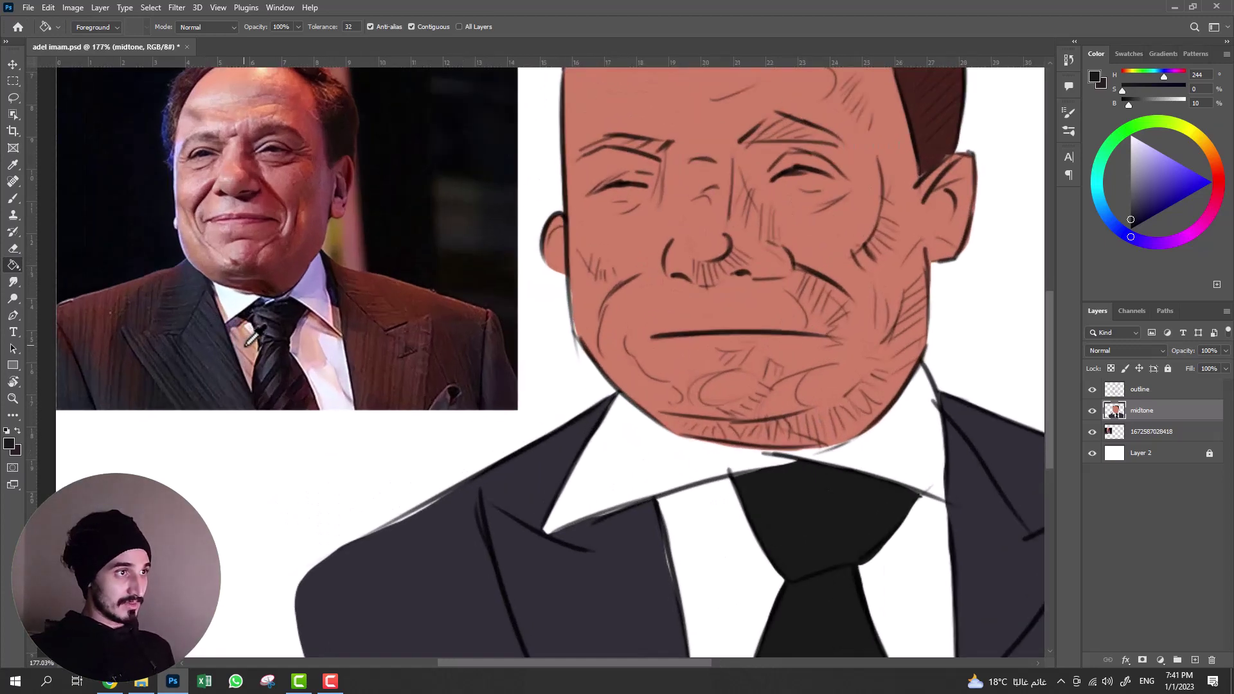
# - Set a light near-white grey paint colour, testing and undoing a dab on the shirt
pyautogui.scroll(2, 252, 334)
pyautogui.scroll(1, 252, 334)
pyautogui.scroll(1, 257, 354)
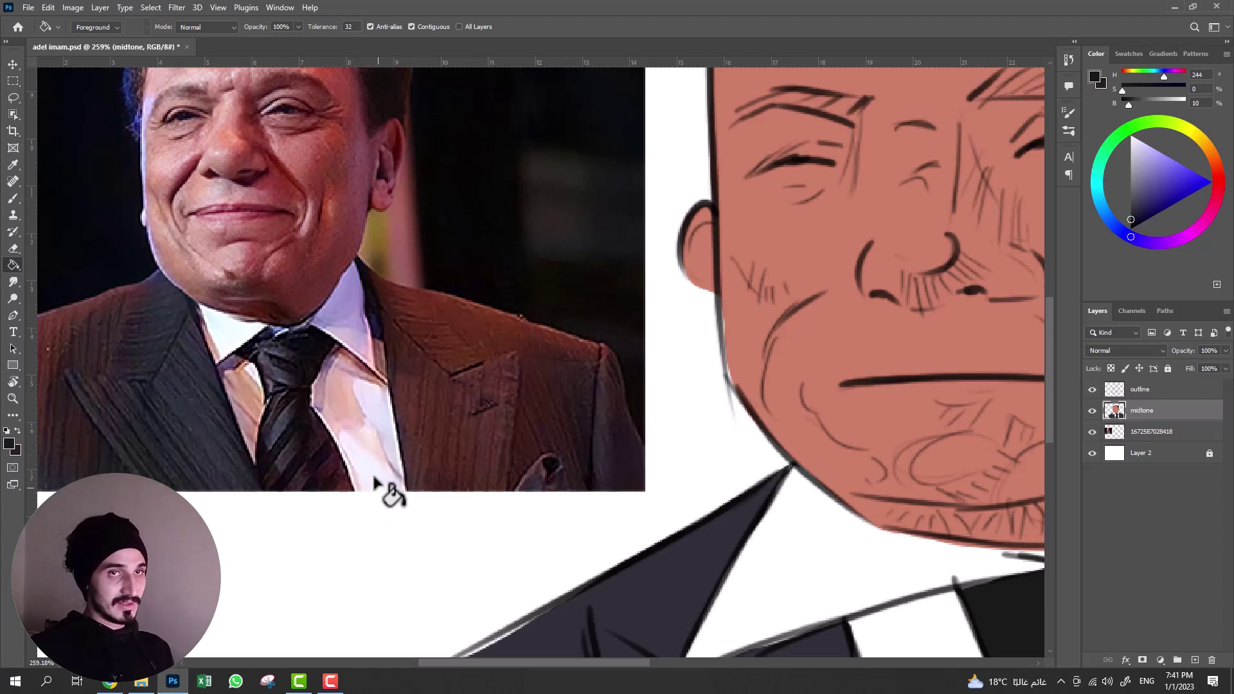
pyautogui.moveTo(1139, 169); pyautogui.dragTo(1136, 148)
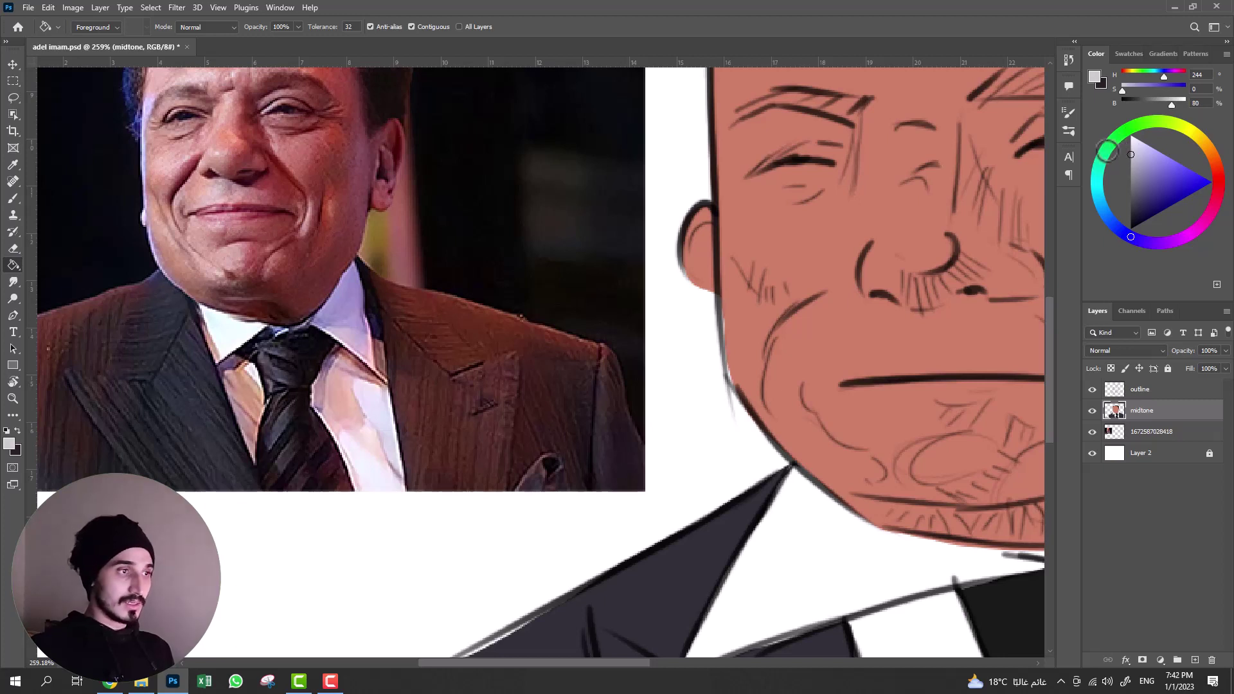
pyautogui.press('b')
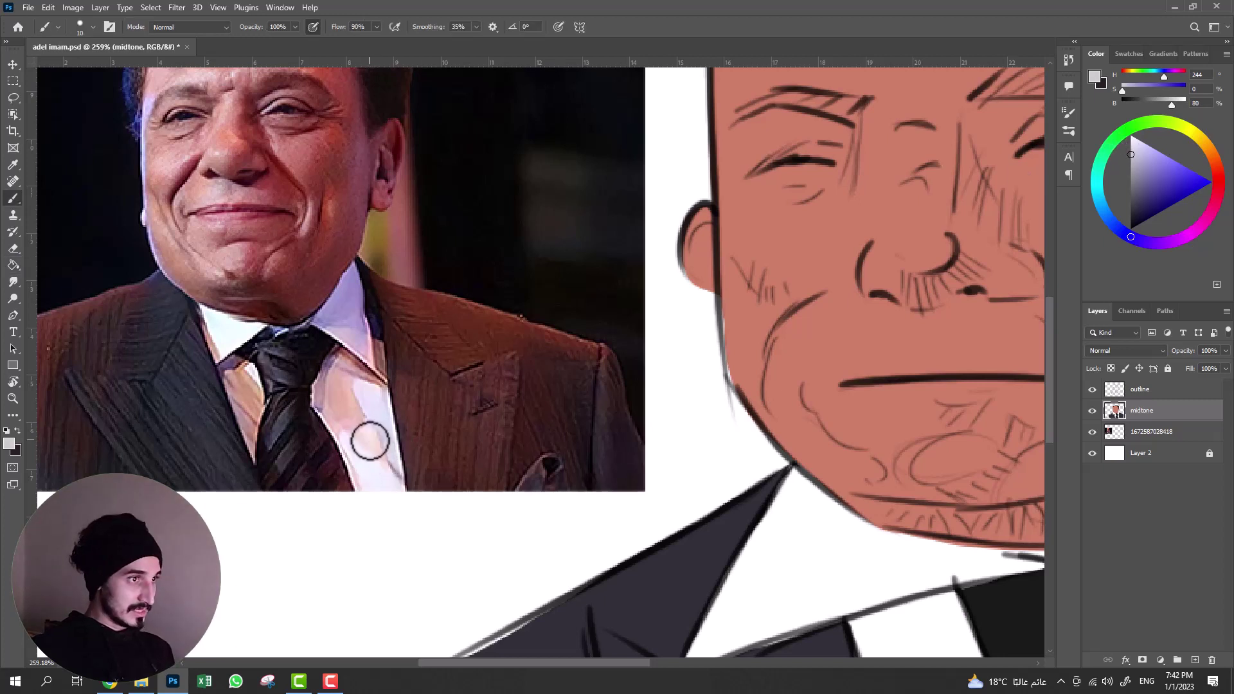
pyautogui.click(364, 467)
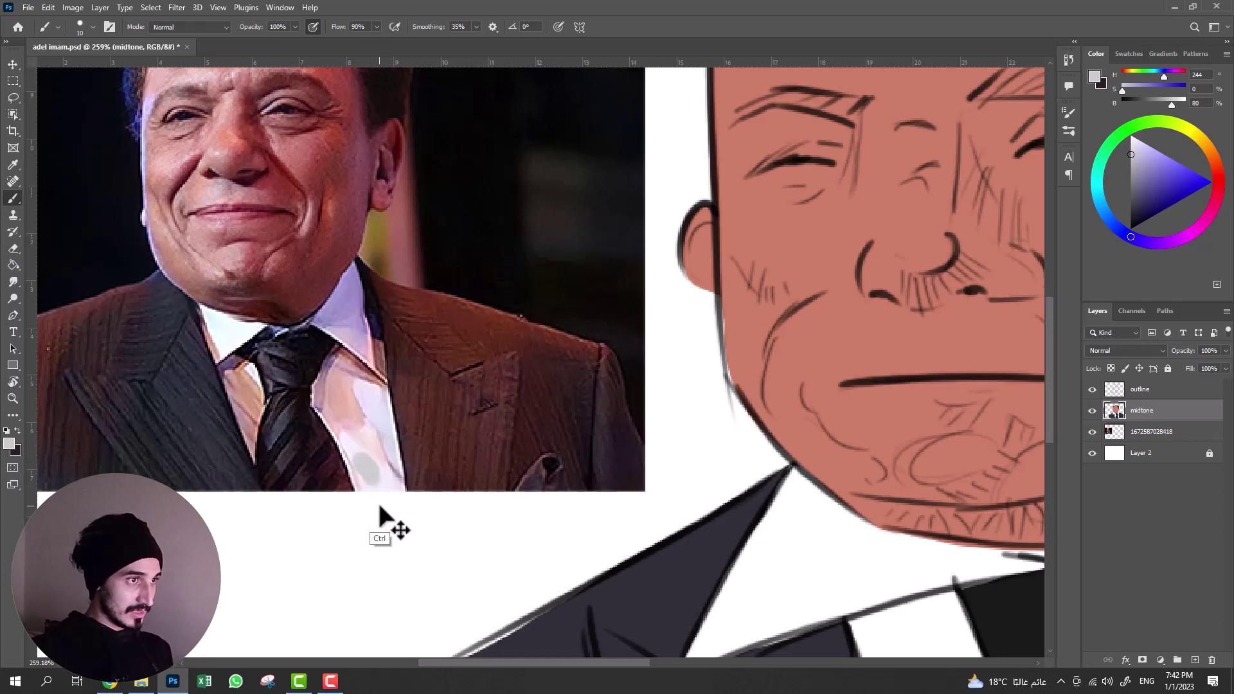
pyautogui.hotkey('ctrl', 'z')
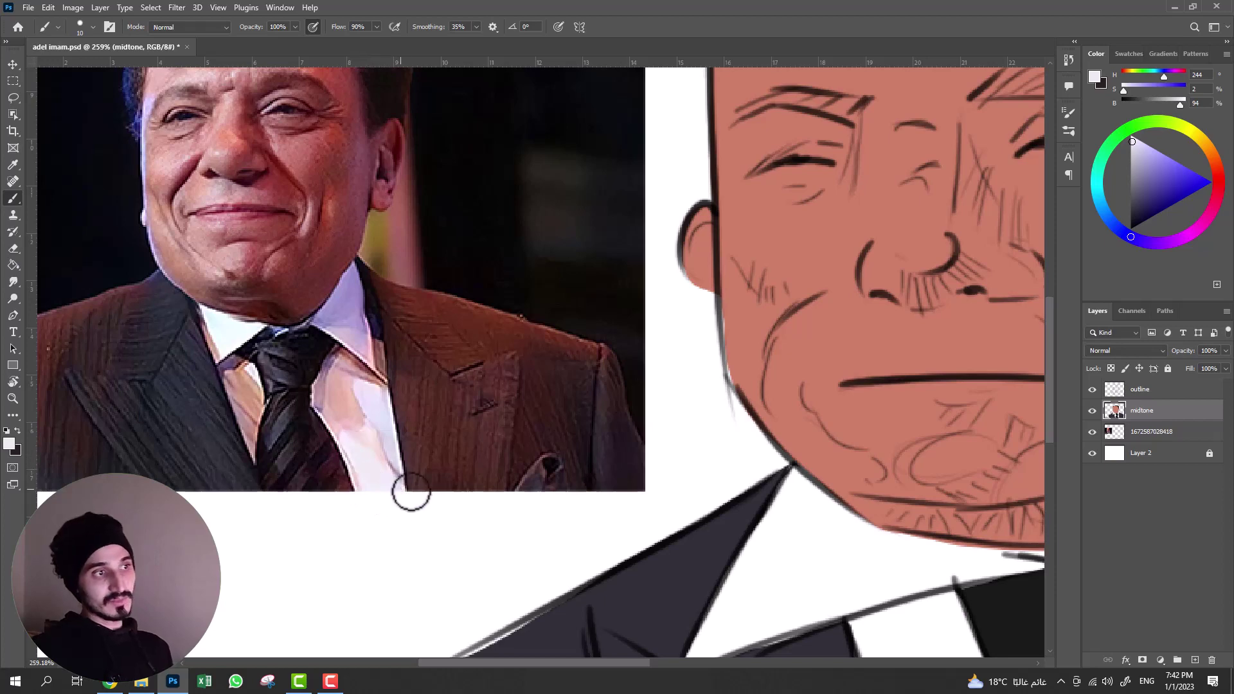
pyautogui.scroll(-5, 417, 453)
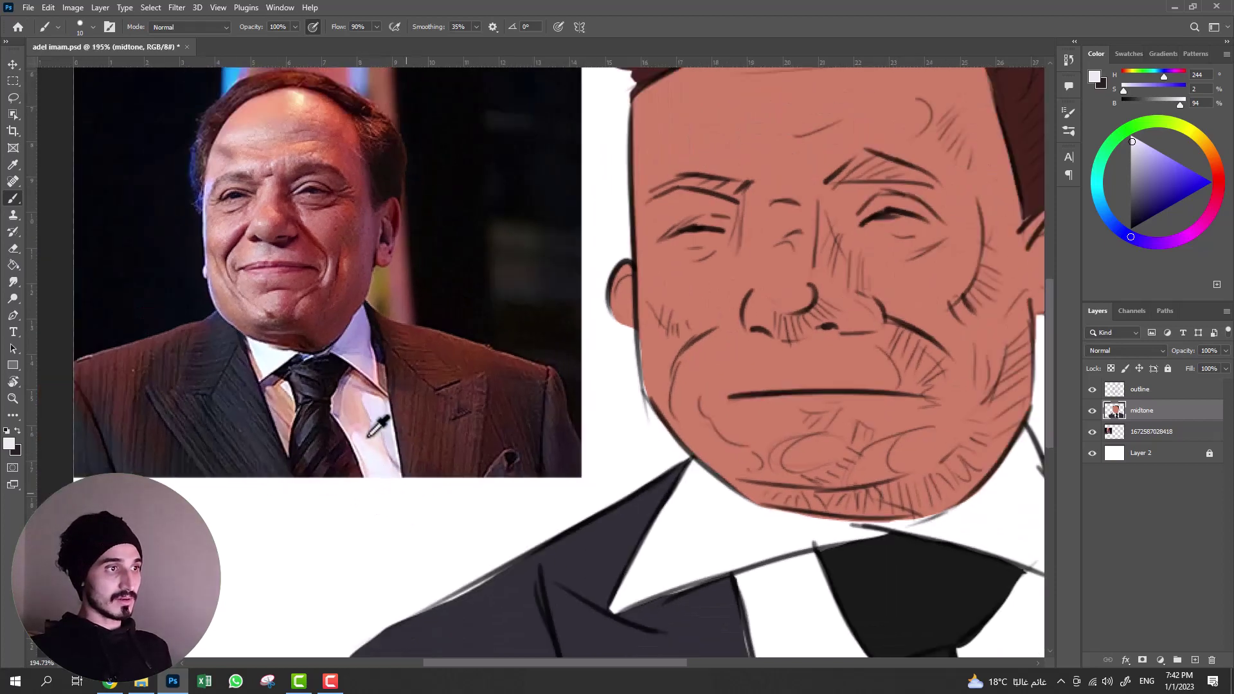
pyautogui.scroll(1, 792, 527)
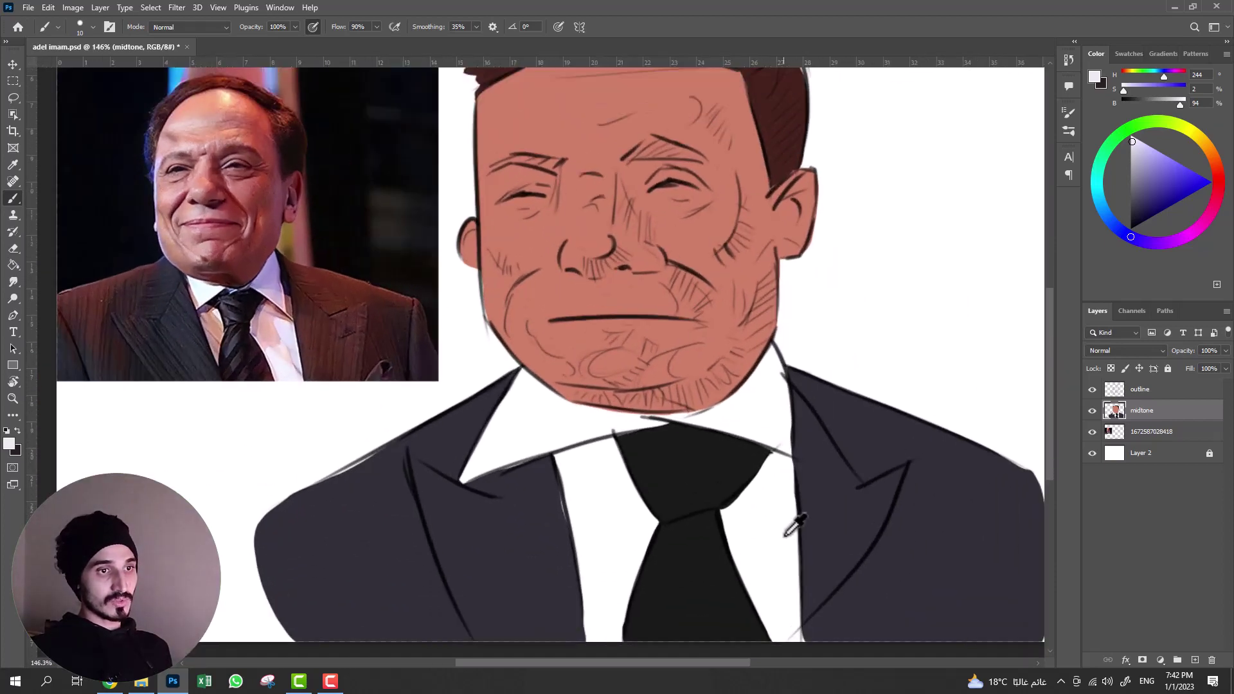
pyautogui.scroll(-2, 785, 526)
pyautogui.scroll(1, 783, 515)
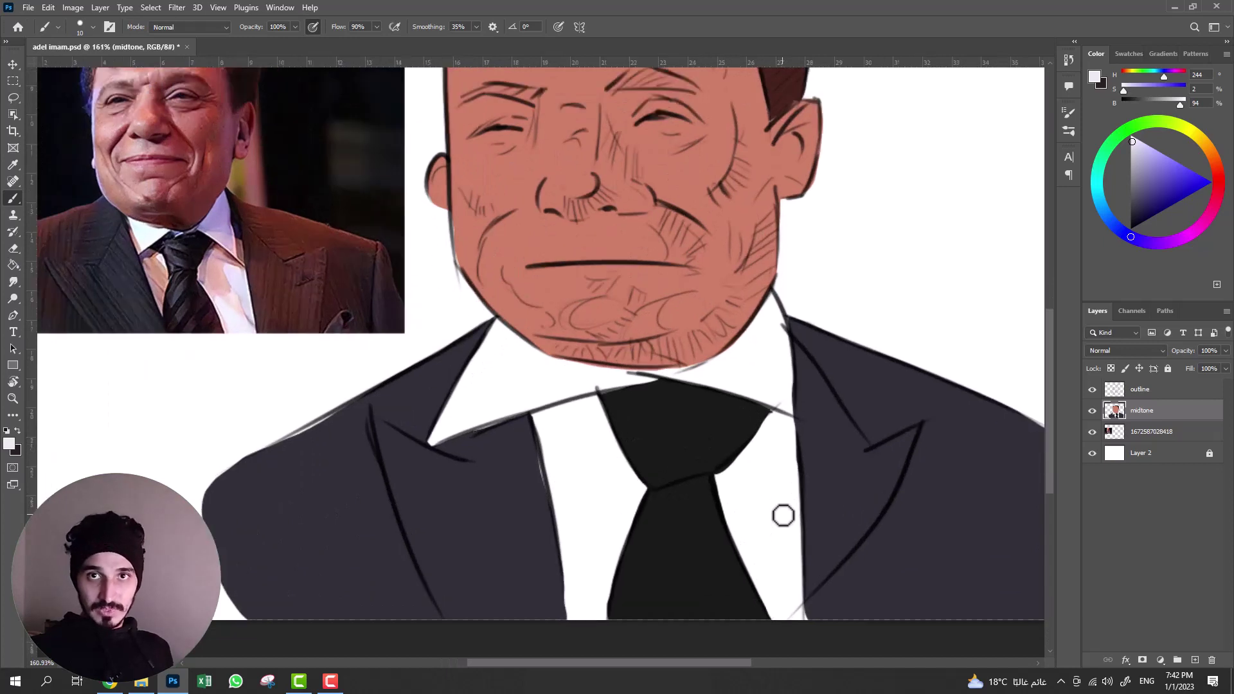
pyautogui.scroll(-1, 604, 365)
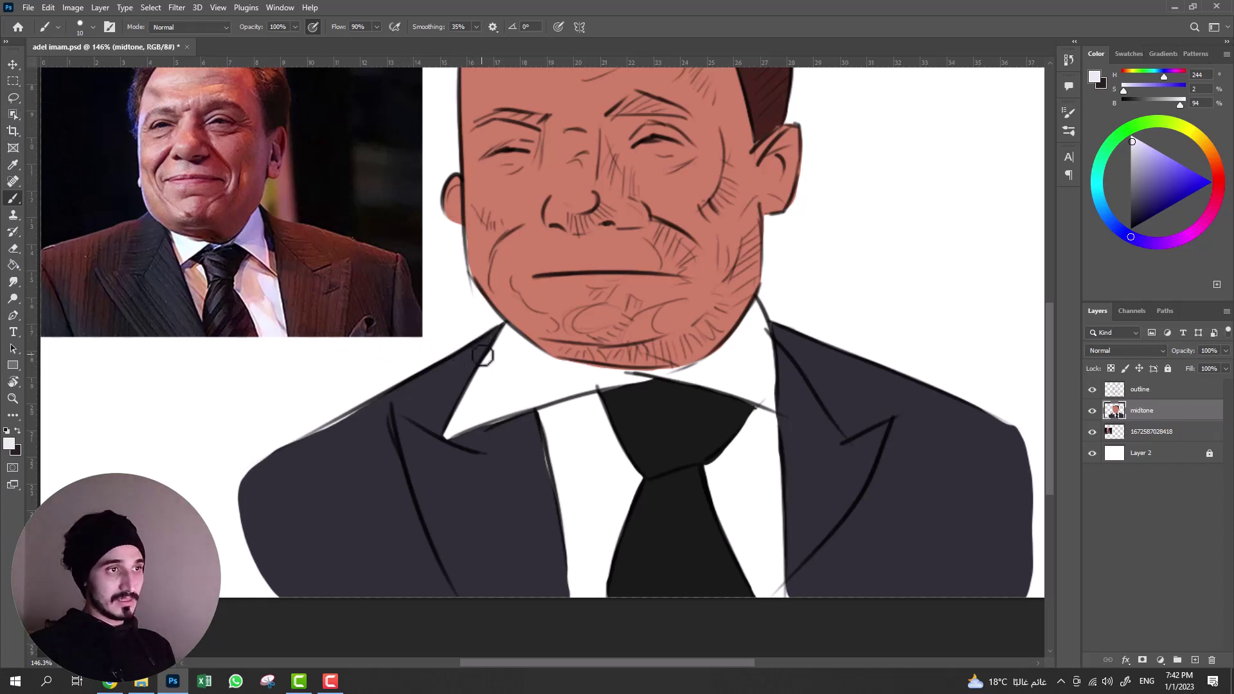
pyautogui.press('l')
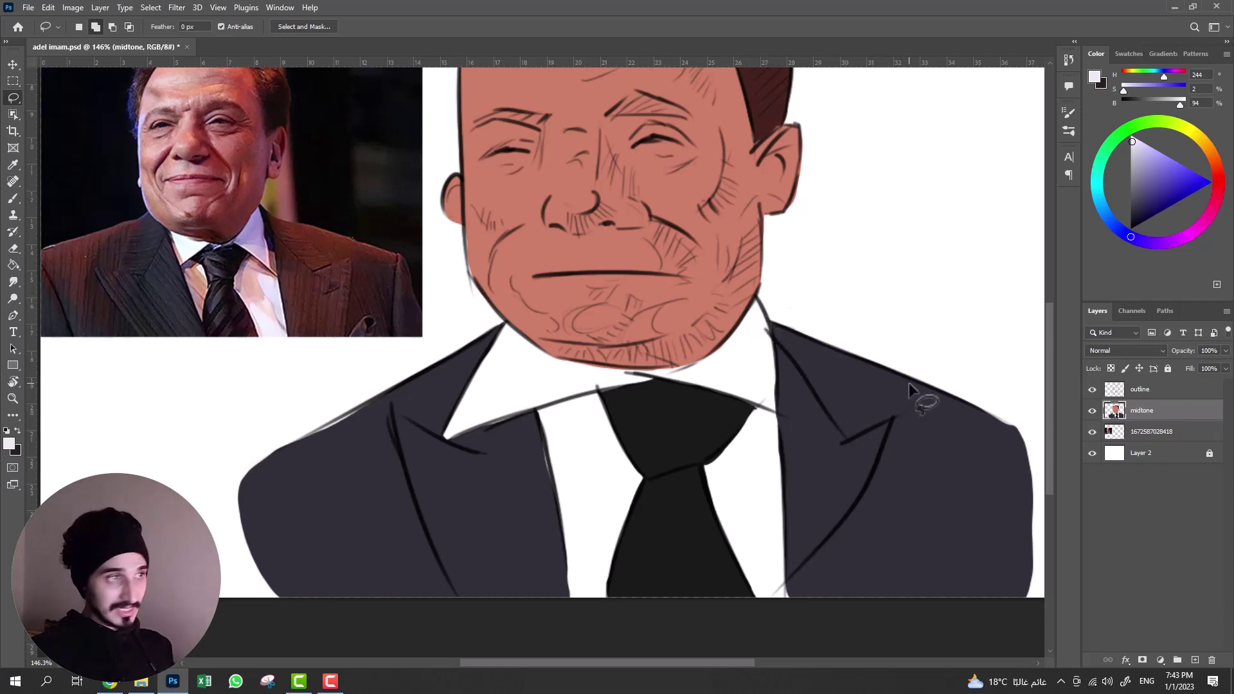
# - Undo a pale lavender fill that spilled into the background
pyautogui.click(13, 266)
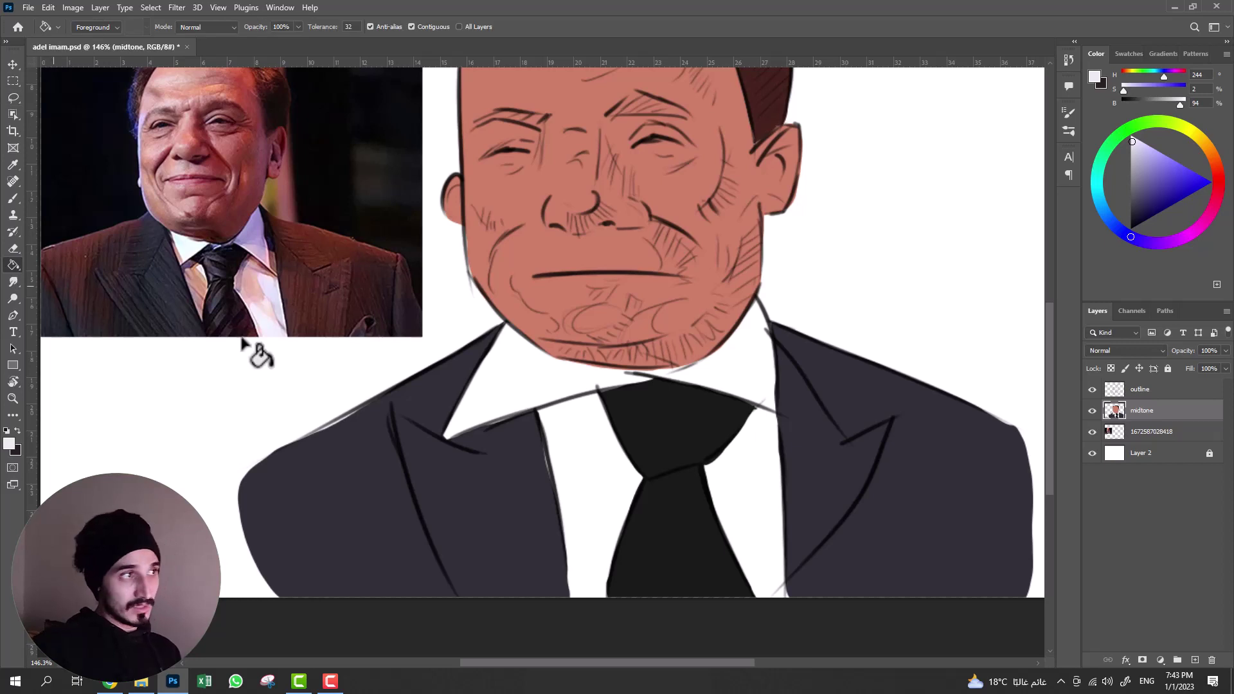
pyautogui.click(561, 389)
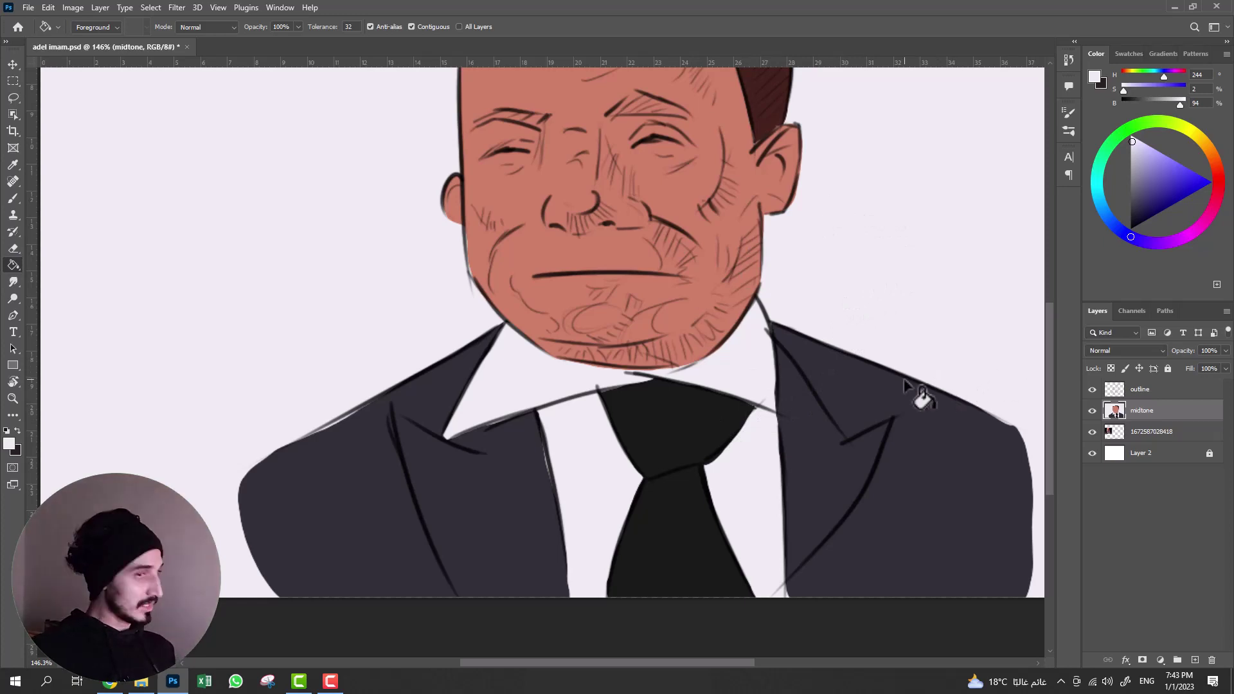
pyautogui.press('z')
pyautogui.moveTo(852, 344)
pyautogui.mouseDown()
pyautogui.moveTo(799, 386)
pyautogui.moveTo(877, 298)
pyautogui.mouseUp()
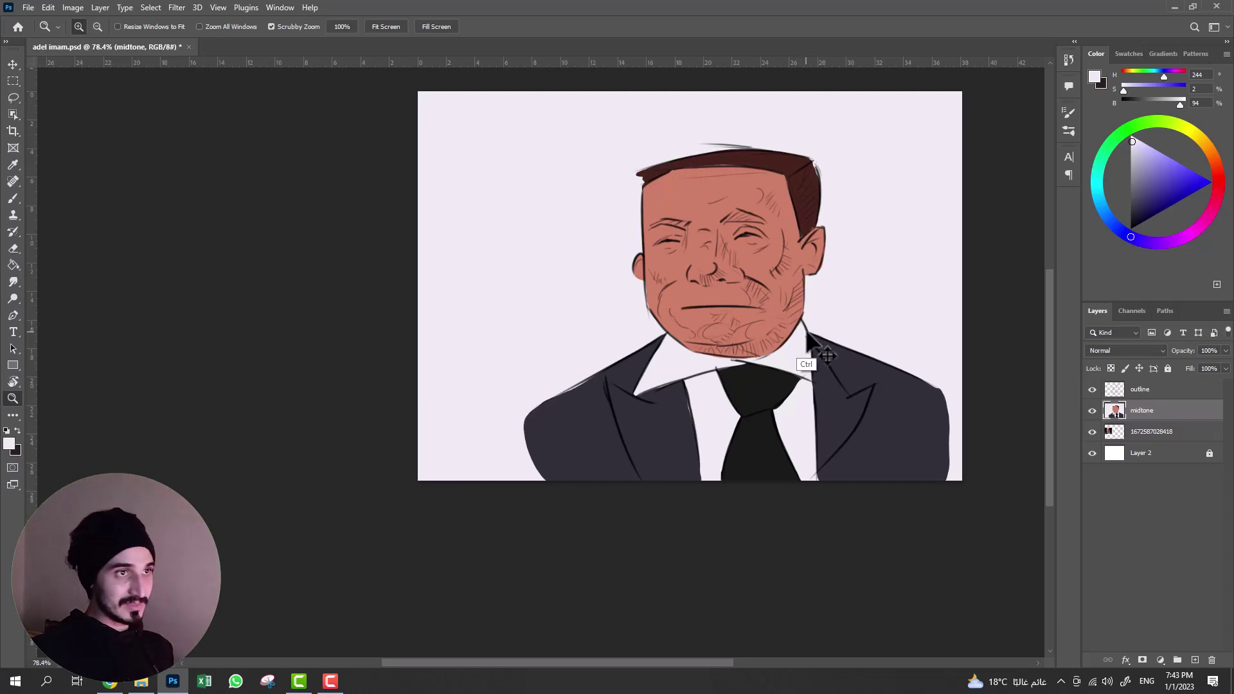
pyautogui.hotkey('ctrl', 'z')
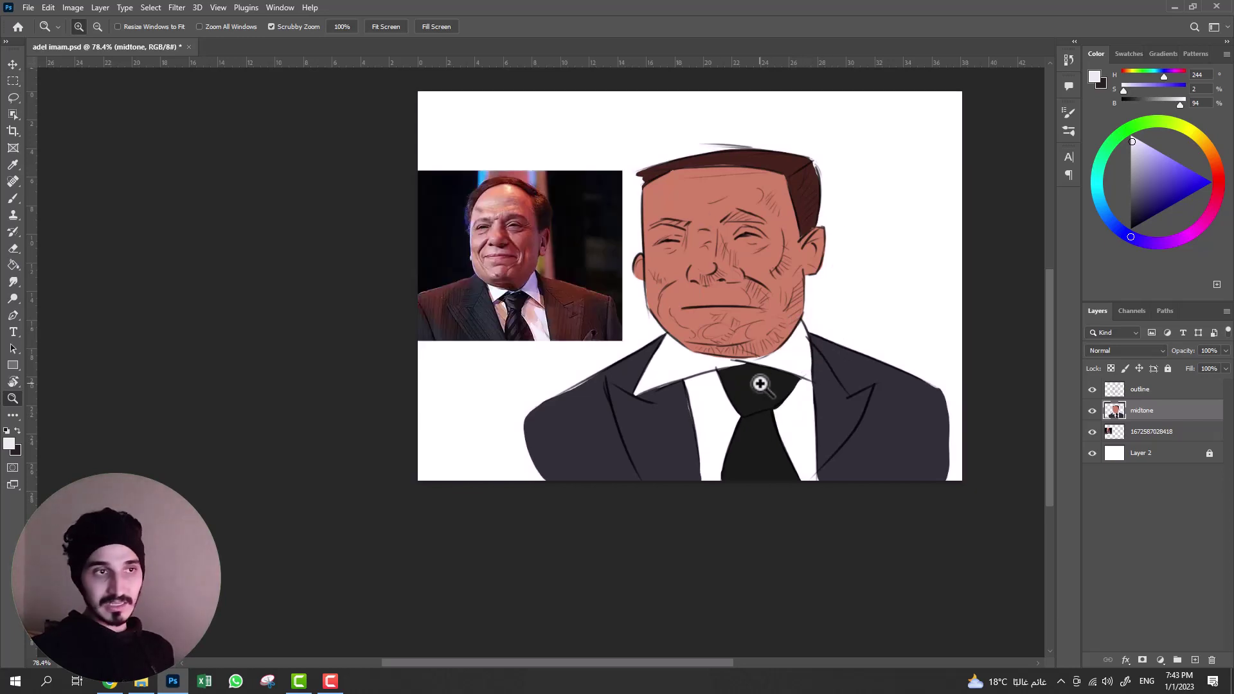
# - Lasso the shirt and collar, fill it pale lavender, deselect, and hide the outline layer
pyautogui.moveTo(808, 392); pyautogui.dragTo(811, 393)
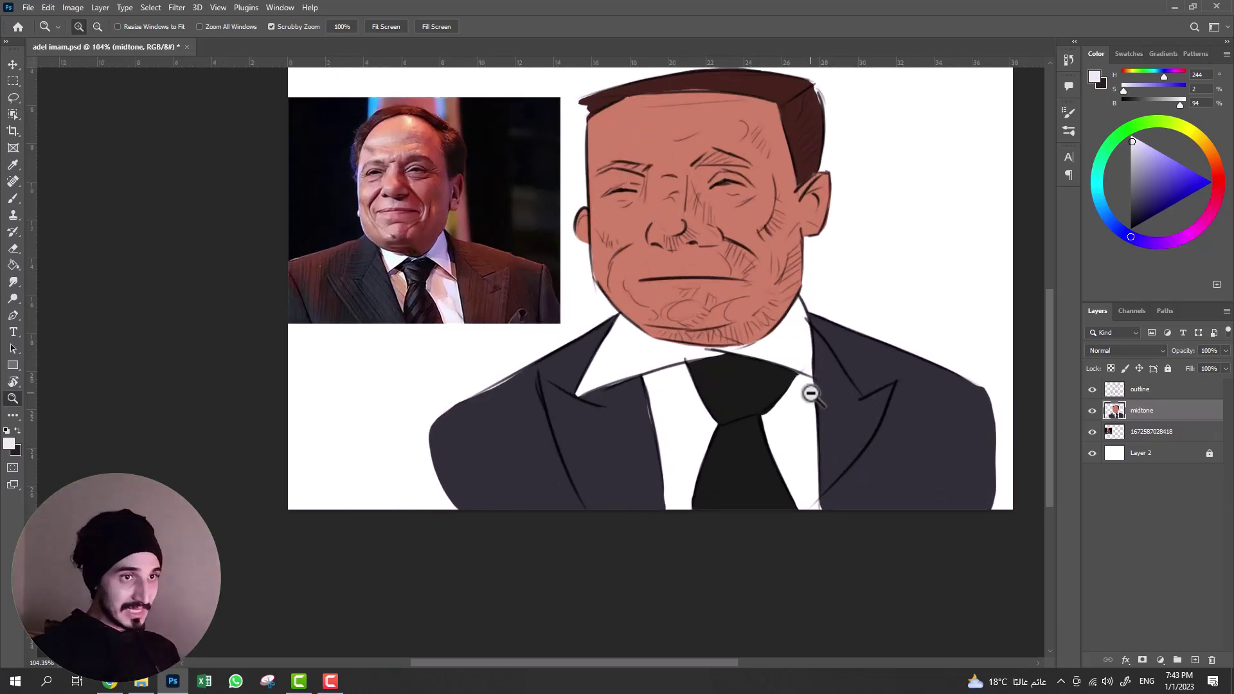
pyautogui.press('l')
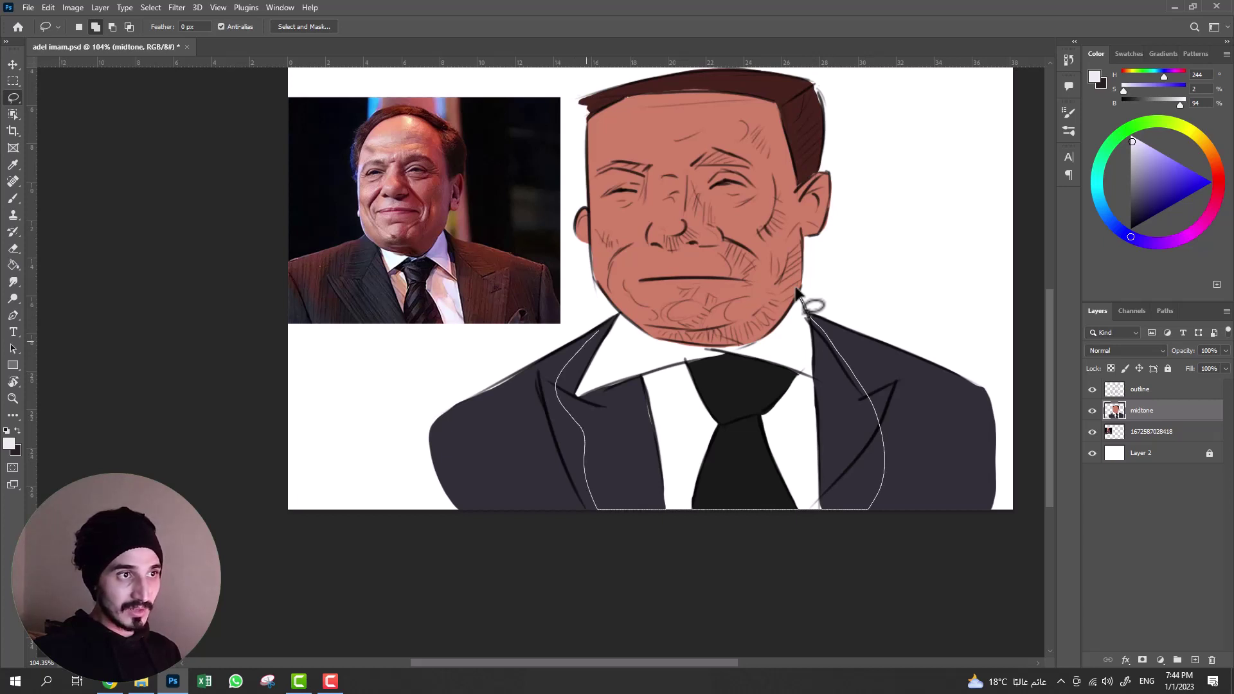
pyautogui.moveTo(797, 292); pyautogui.dragTo(804, 303)
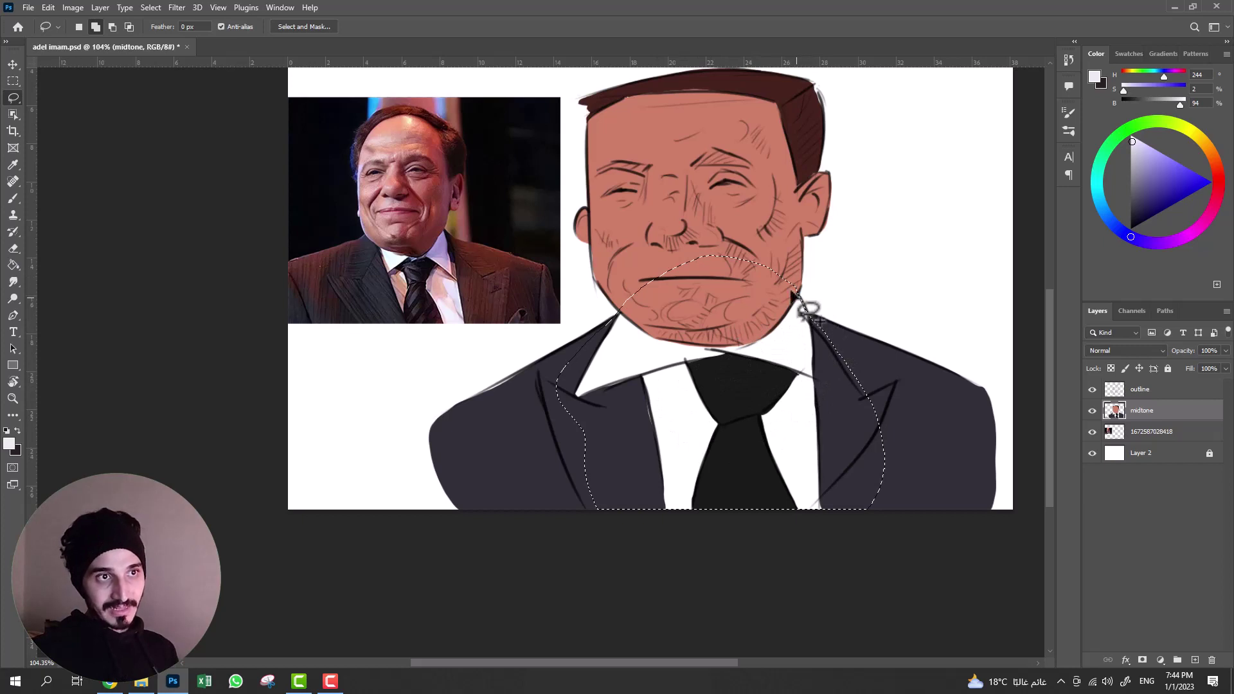
pyautogui.click(13, 265)
pyautogui.click(668, 386)
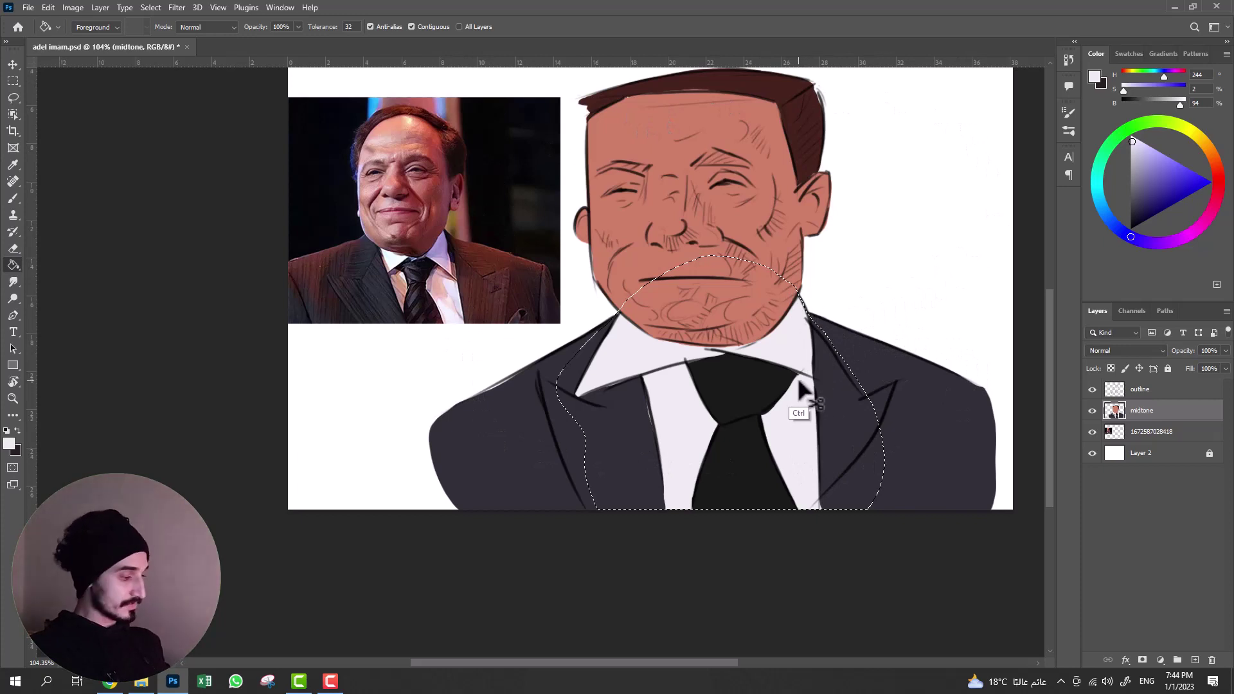
pyautogui.hotkey('ctrl', 'd')
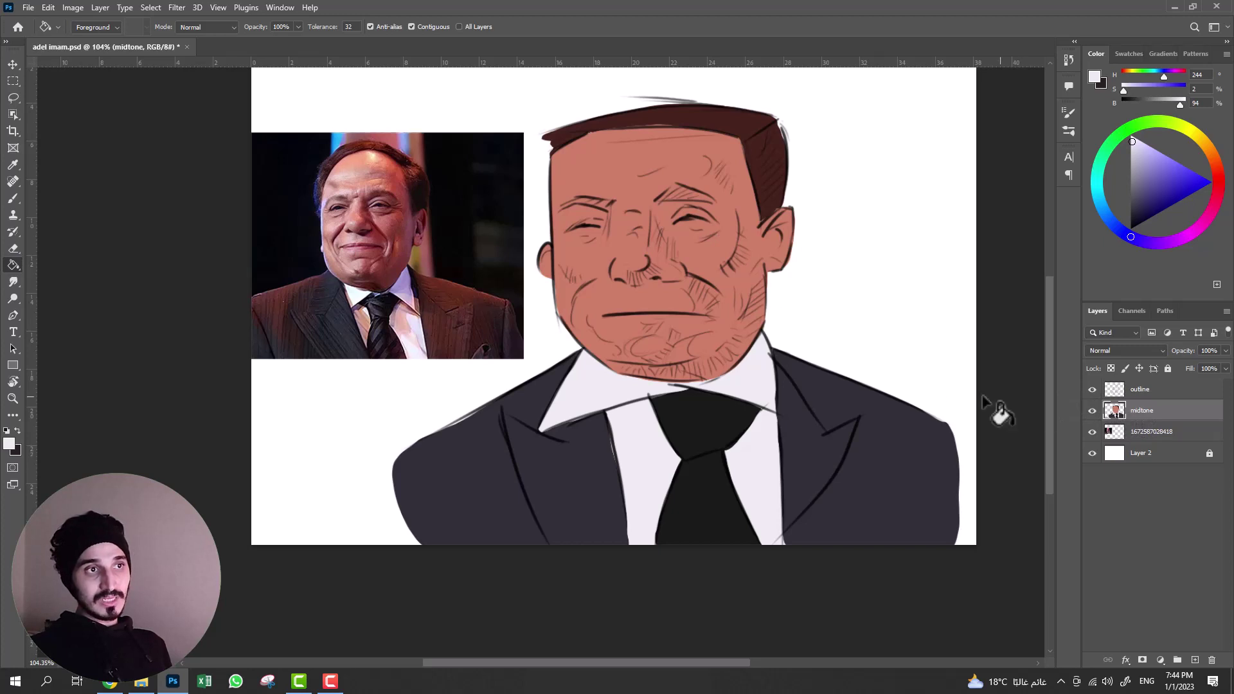
pyautogui.click(1093, 389)
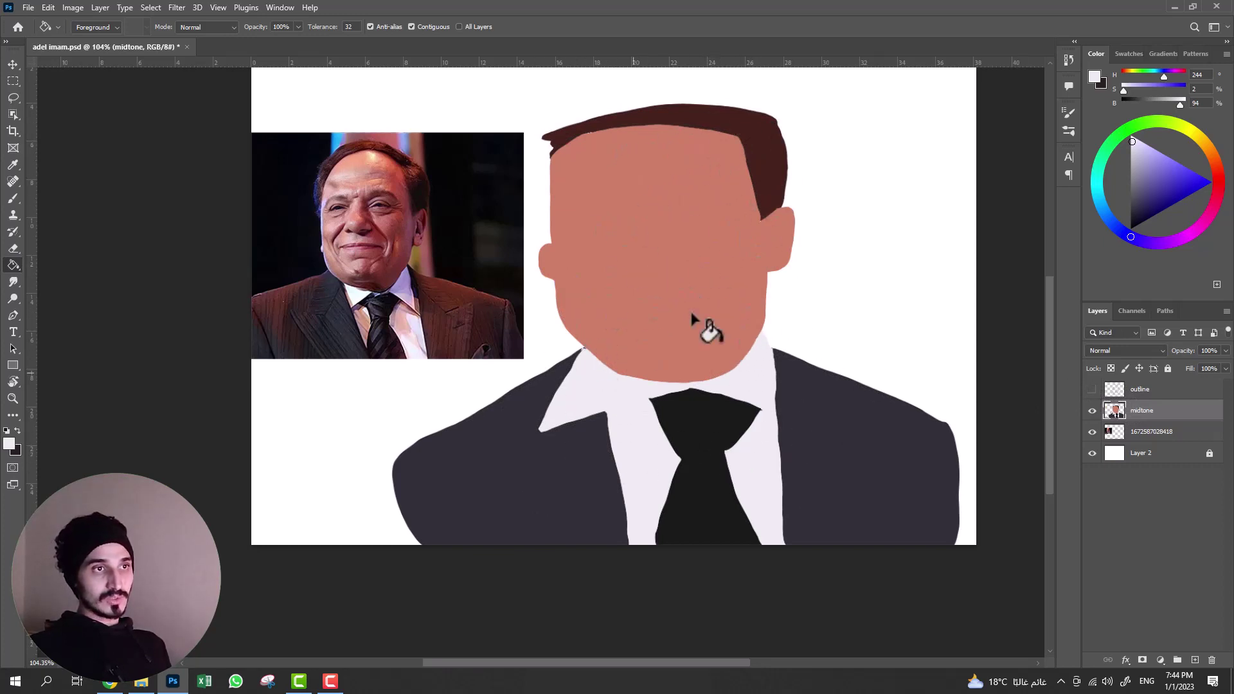
# - Show the outline layer again and lower its opacity to 42%
pyautogui.click(1092, 389)
pyautogui.click(1142, 393)
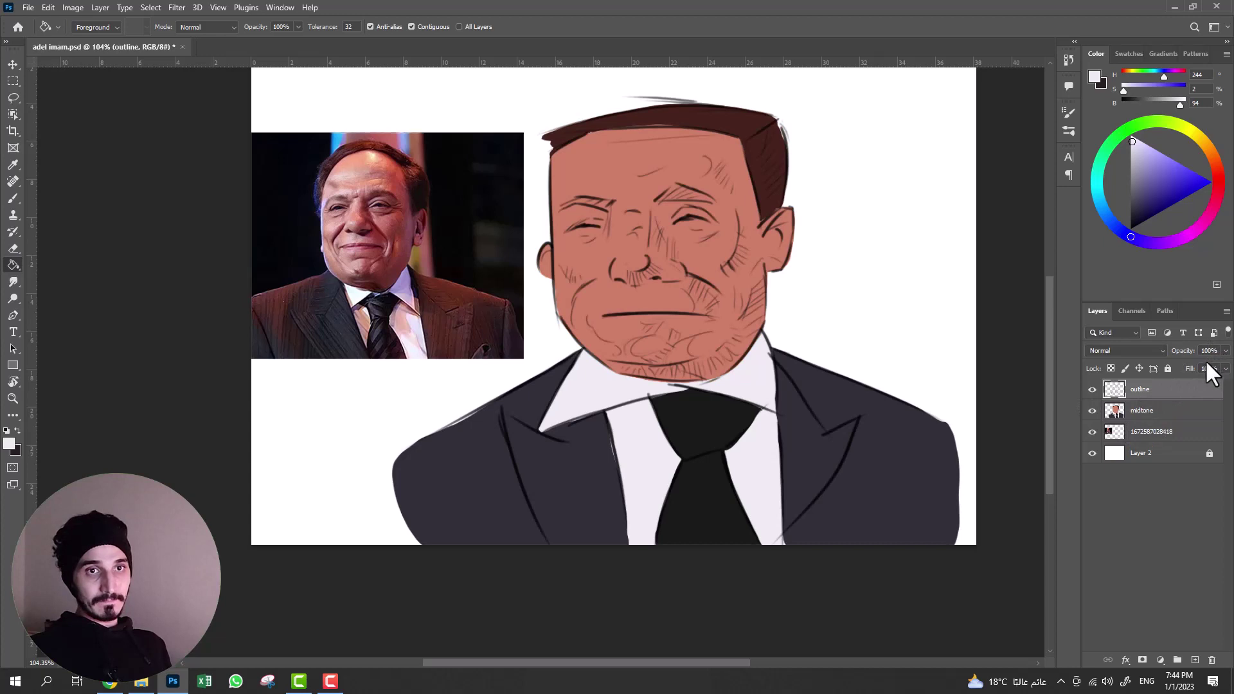
pyautogui.click(1225, 351)
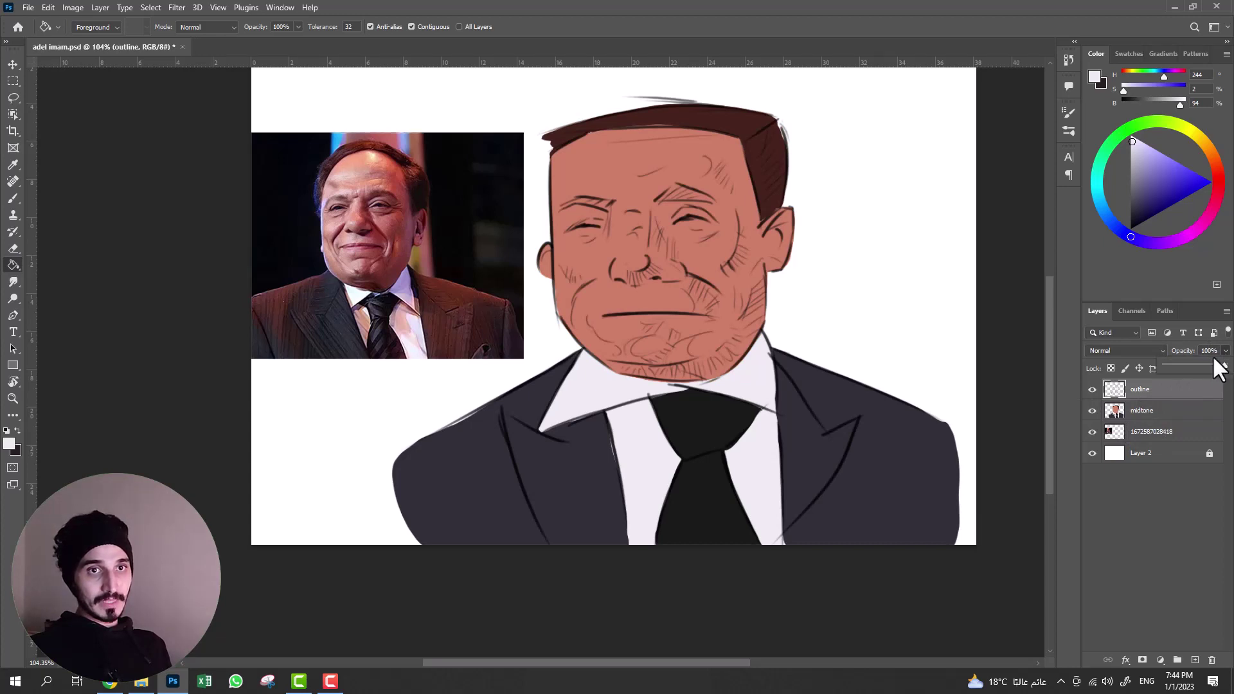
pyautogui.moveTo(1215, 360); pyautogui.dragTo(1188, 366)
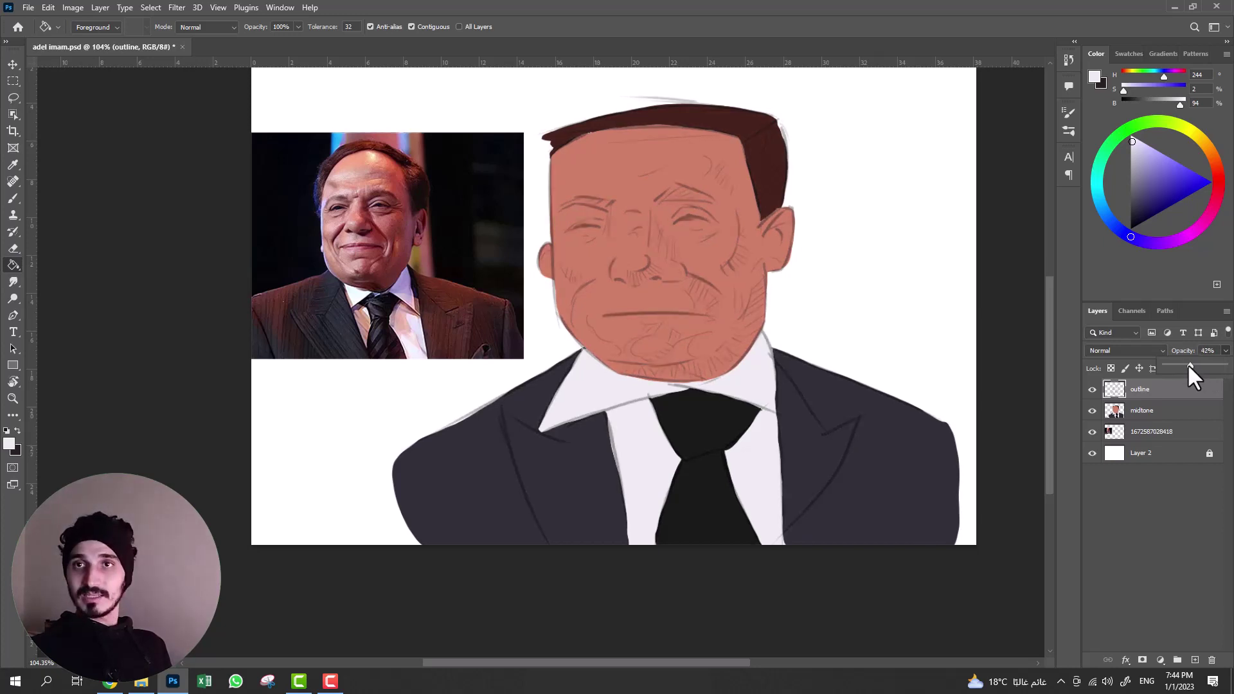
pyautogui.moveTo(1187, 364); pyautogui.dragTo(1188, 364)
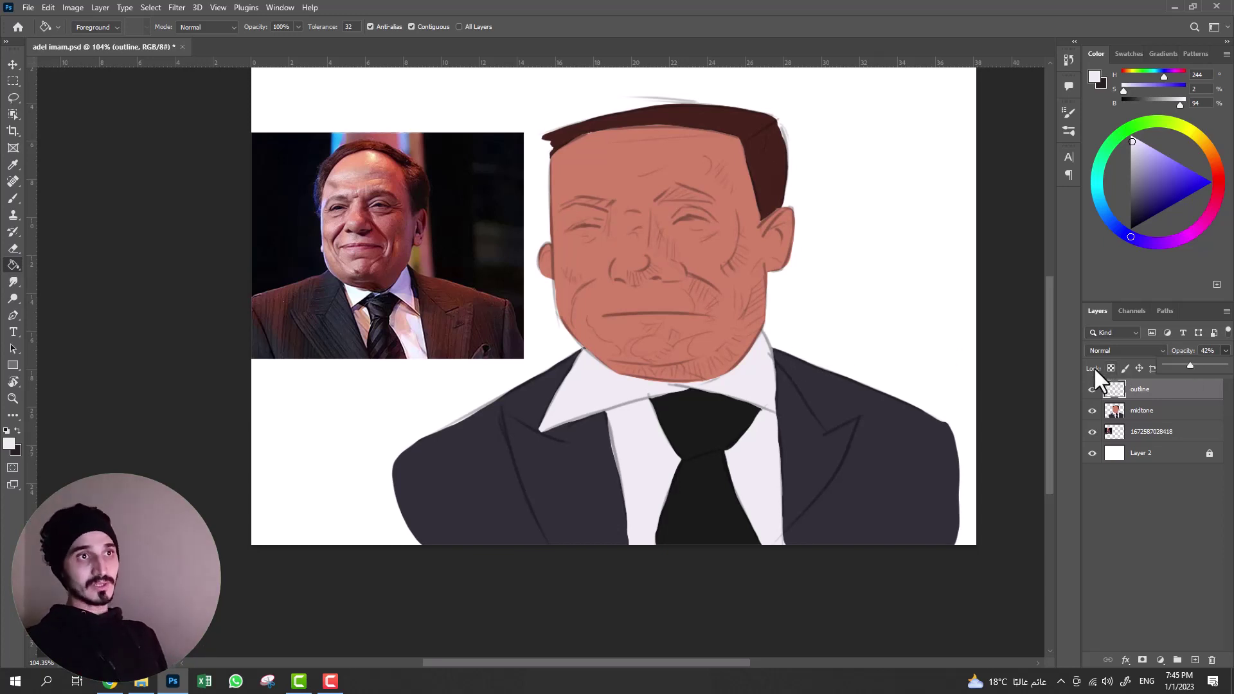
pyautogui.click(1142, 418)
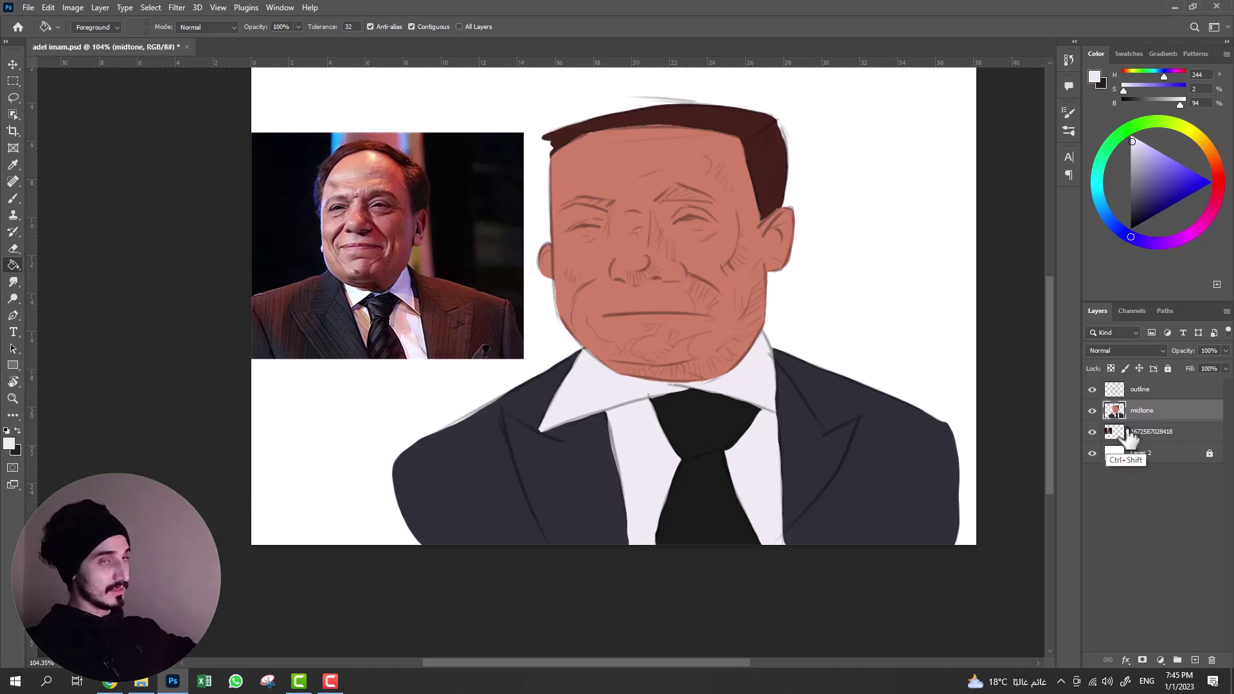
# - Create a new layer named 'shadow and light' above the midtone layer
pyautogui.hotkey('ctrl', 'shift', 'n')
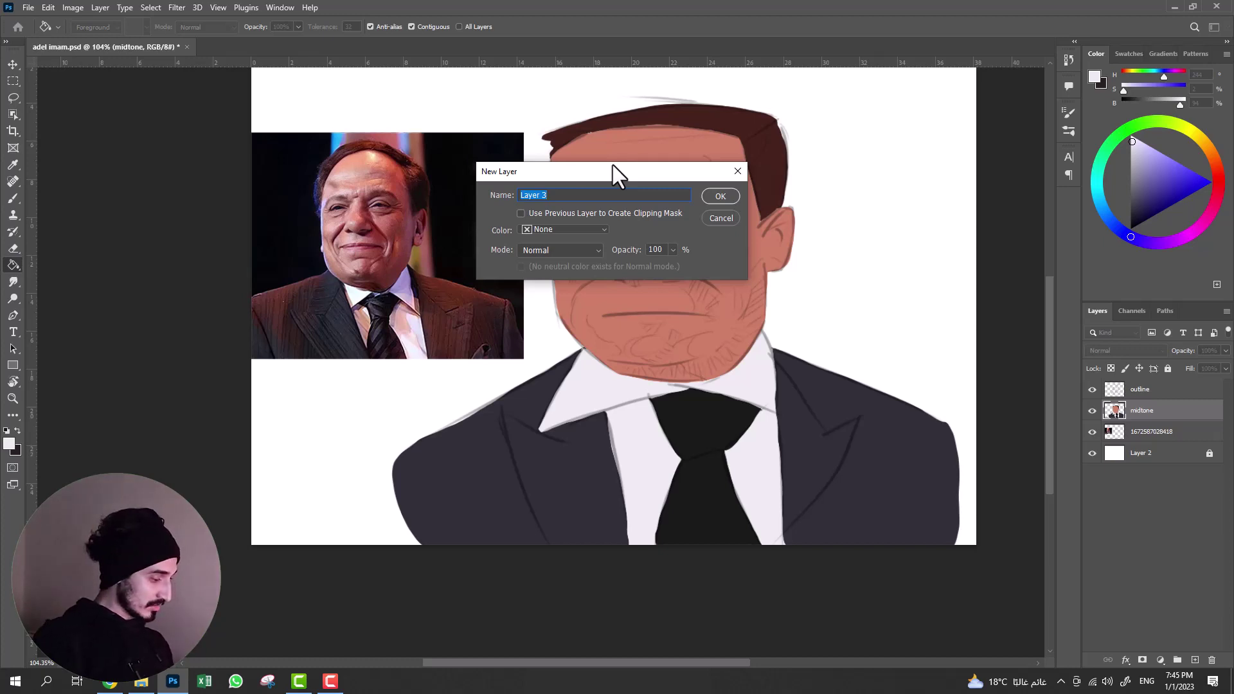
pyautogui.write('s')
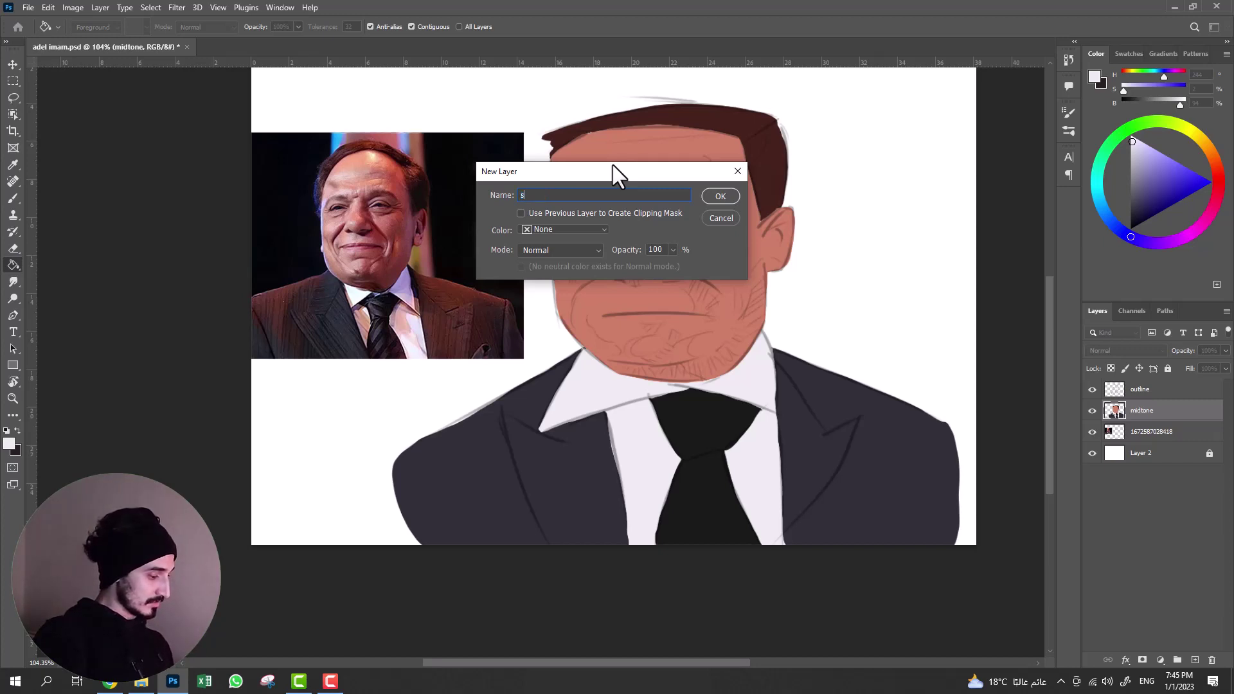
pyautogui.write('hadow a')
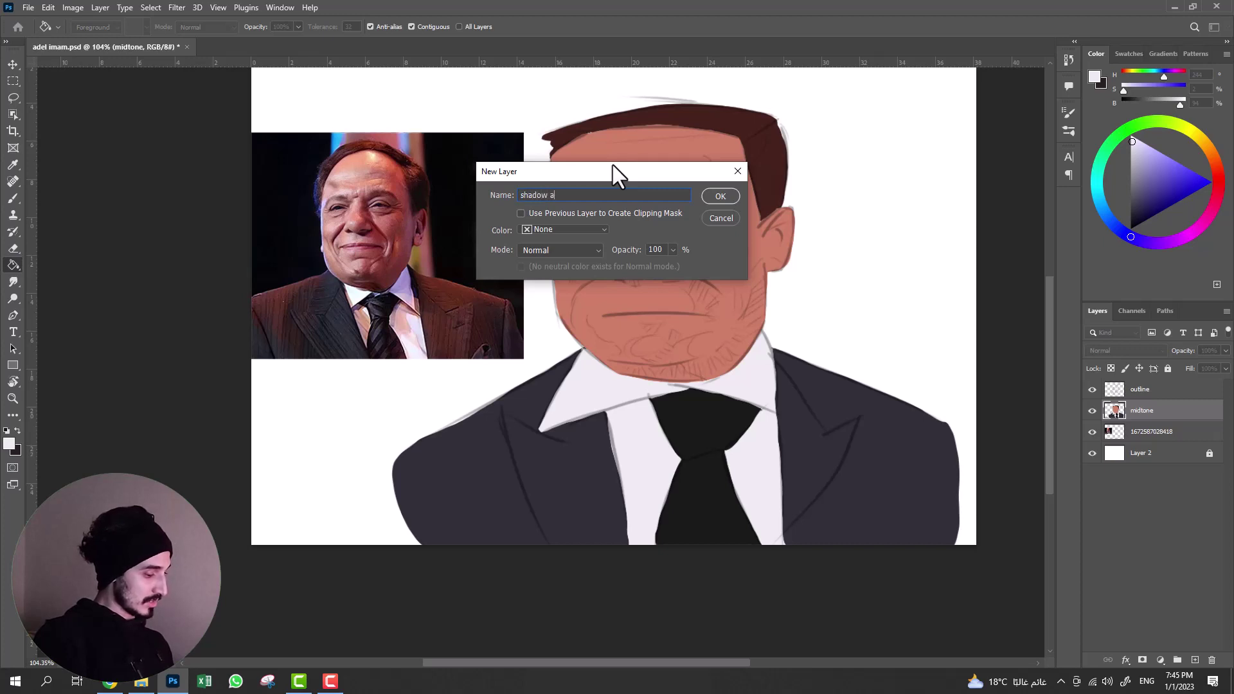
pyautogui.write('nd')
pyautogui.write(' light')
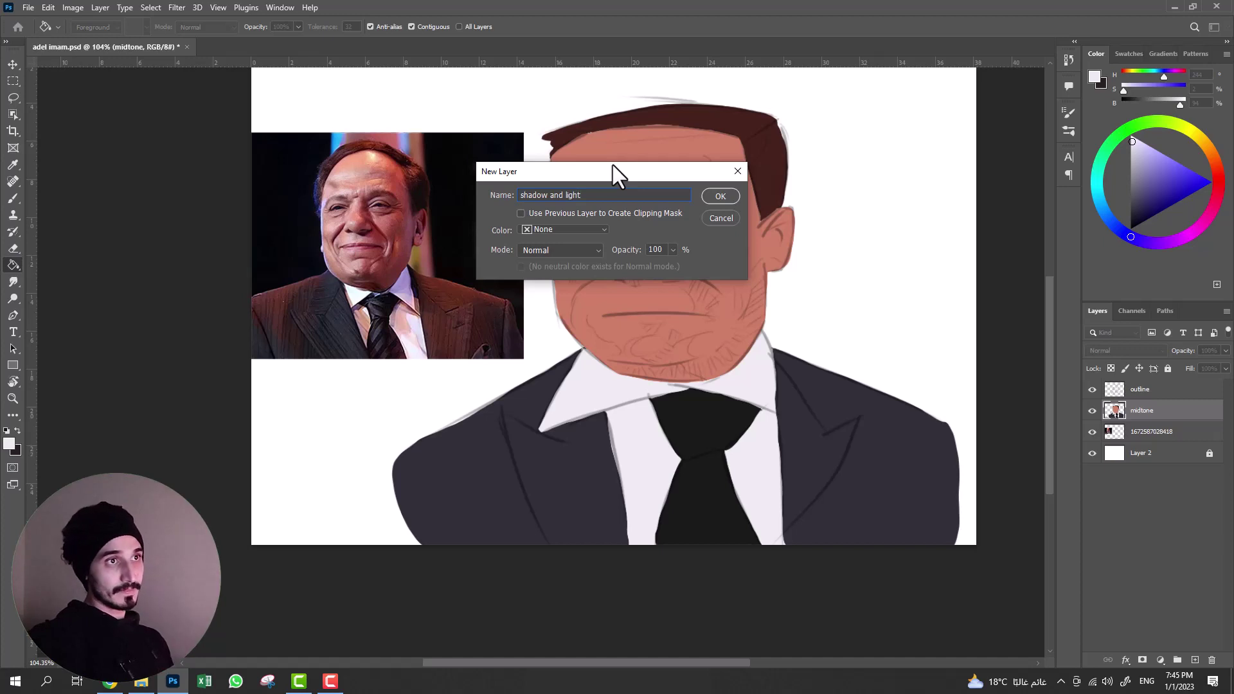
pyautogui.click(718, 197)
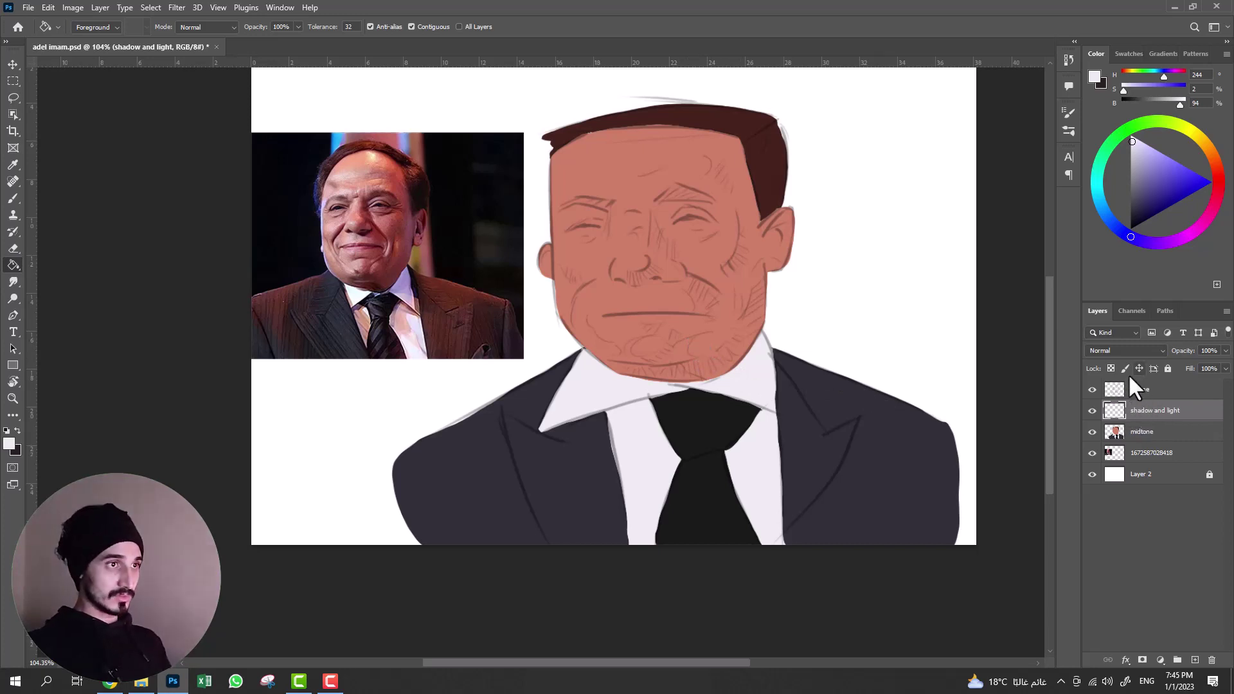
# - Set up a size-2 red brush and zoom in close on the reference photo's hairline
pyautogui.scroll(2, 826, 156)
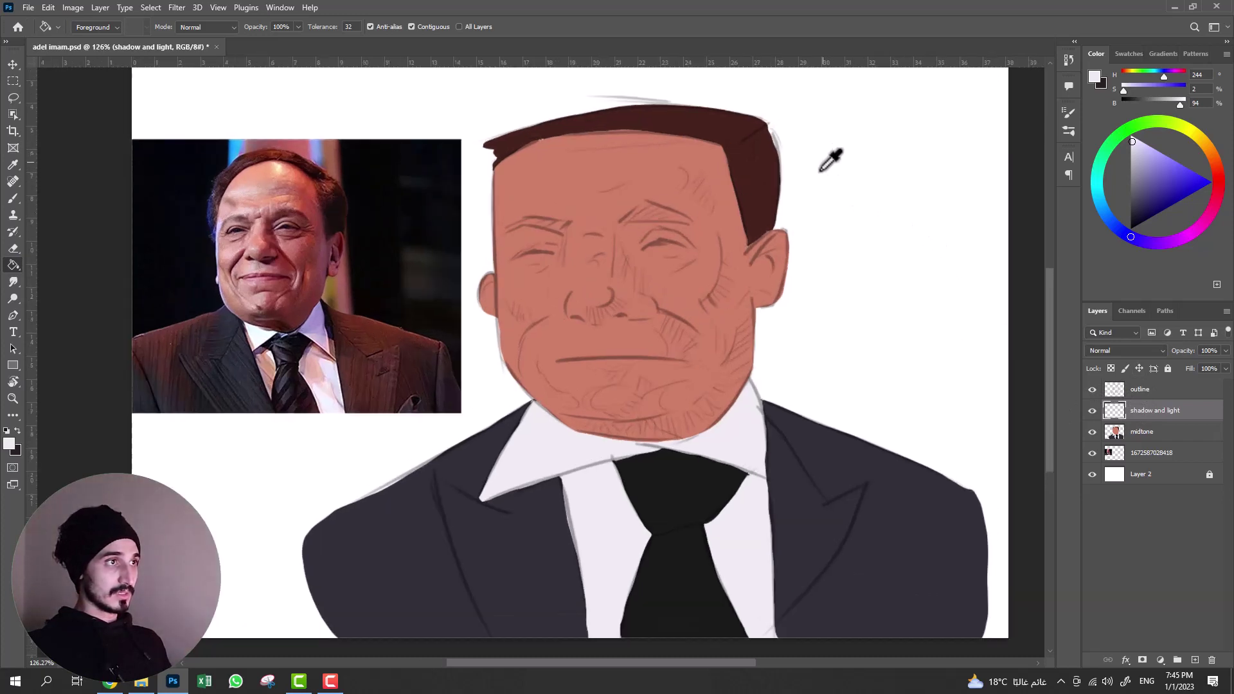
pyautogui.scroll(1, 505, 247)
pyautogui.scroll(1, 505, 247)
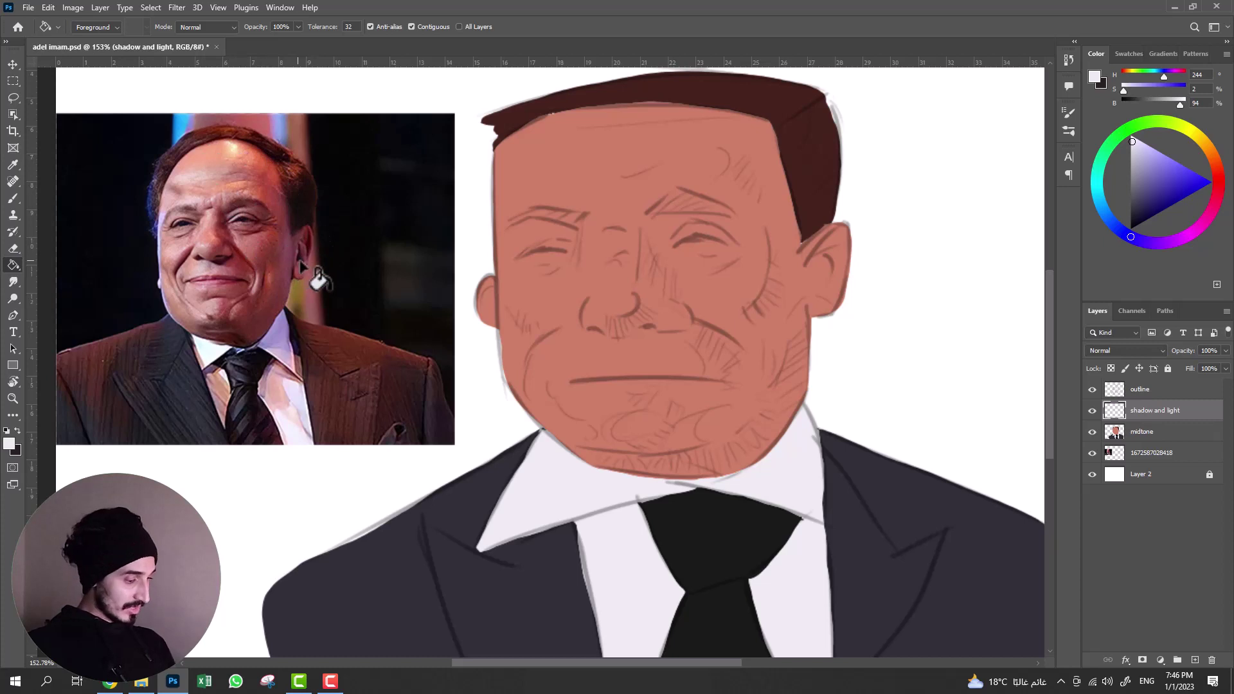
pyautogui.press('b')
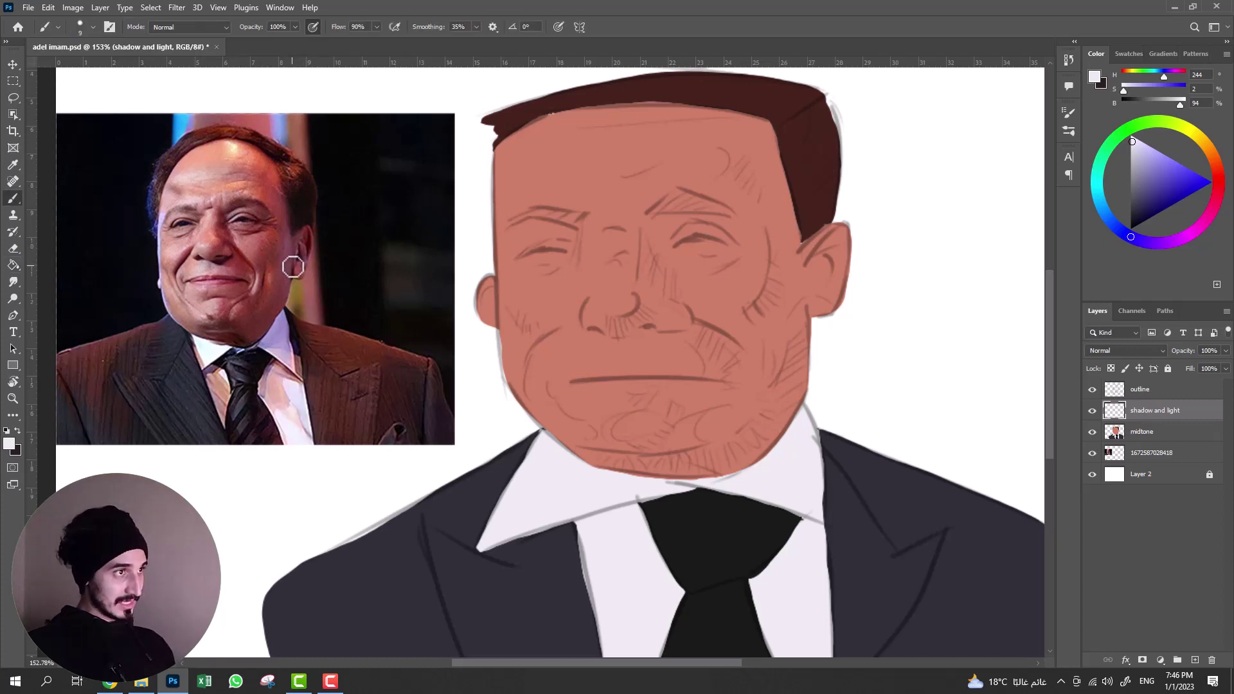
pyautogui.press('[')
pyautogui.press('[')
pyautogui.press('[')
pyautogui.press(']')
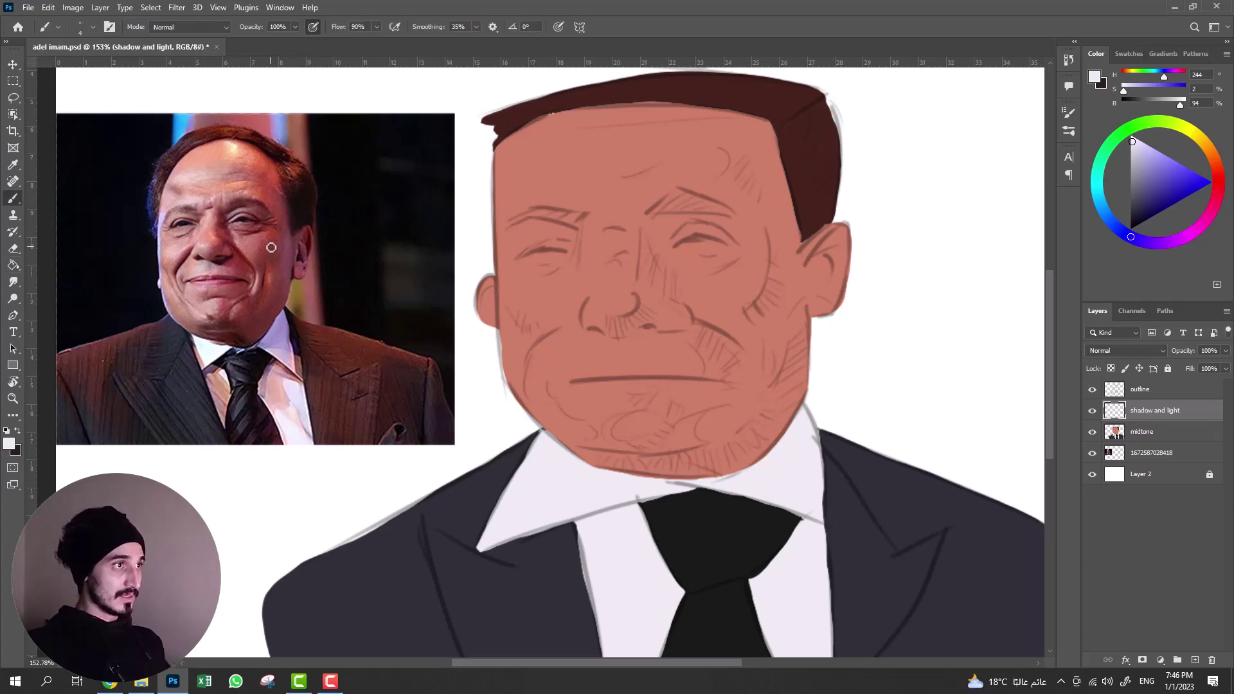
pyautogui.keyDown('alt'); pyautogui.scroll(1, 170, 187); pyautogui.keyUp('alt')
pyautogui.keyDown('alt'); pyautogui.scroll(1, 171, 186); pyautogui.keyUp('alt')
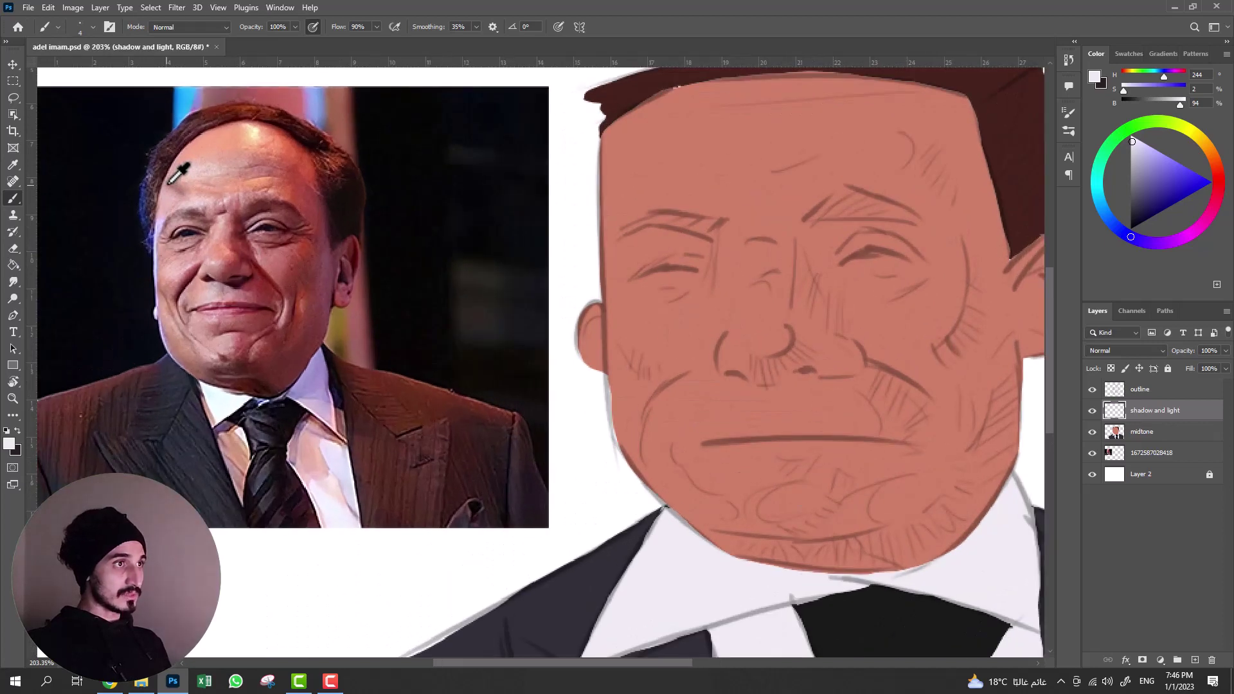
pyautogui.keyDown('alt'); pyautogui.scroll(1, 167, 193); pyautogui.keyUp('alt')
pyautogui.keyDown('alt'); pyautogui.scroll(1, 164, 196); pyautogui.keyUp('alt')
pyautogui.keyDown('alt'); pyautogui.scroll(1, 164, 196); pyautogui.keyUp('alt')
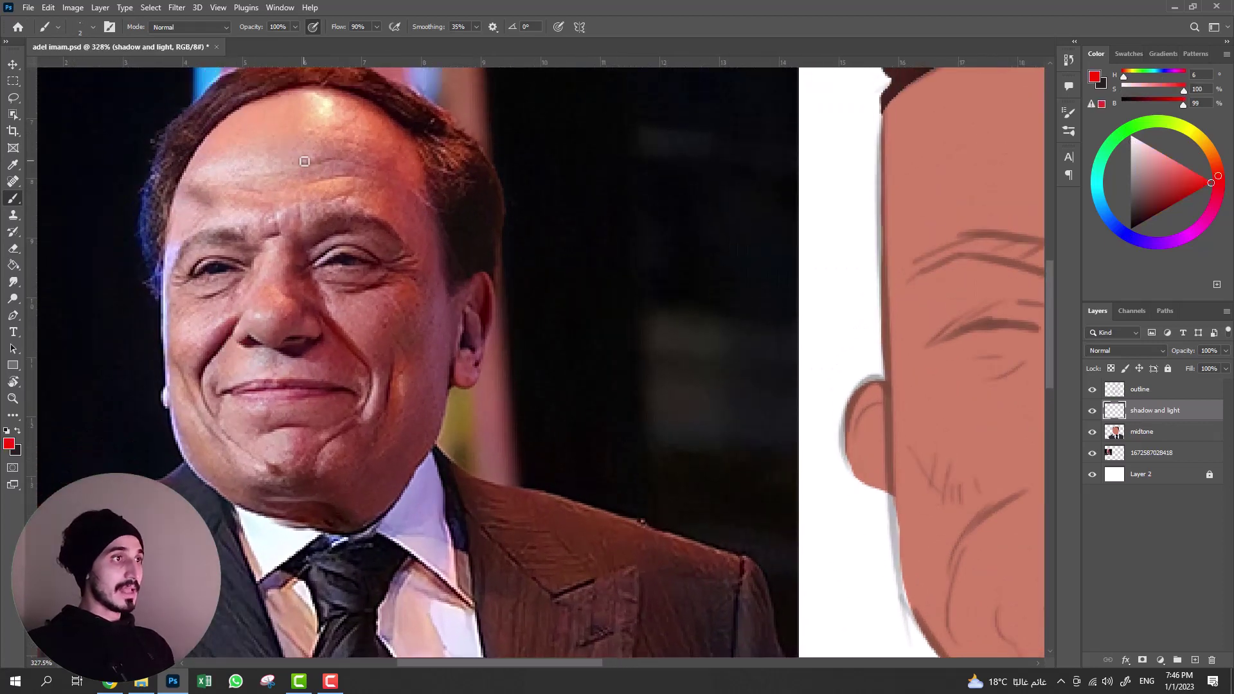
pyautogui.press('[')
pyautogui.press('[')
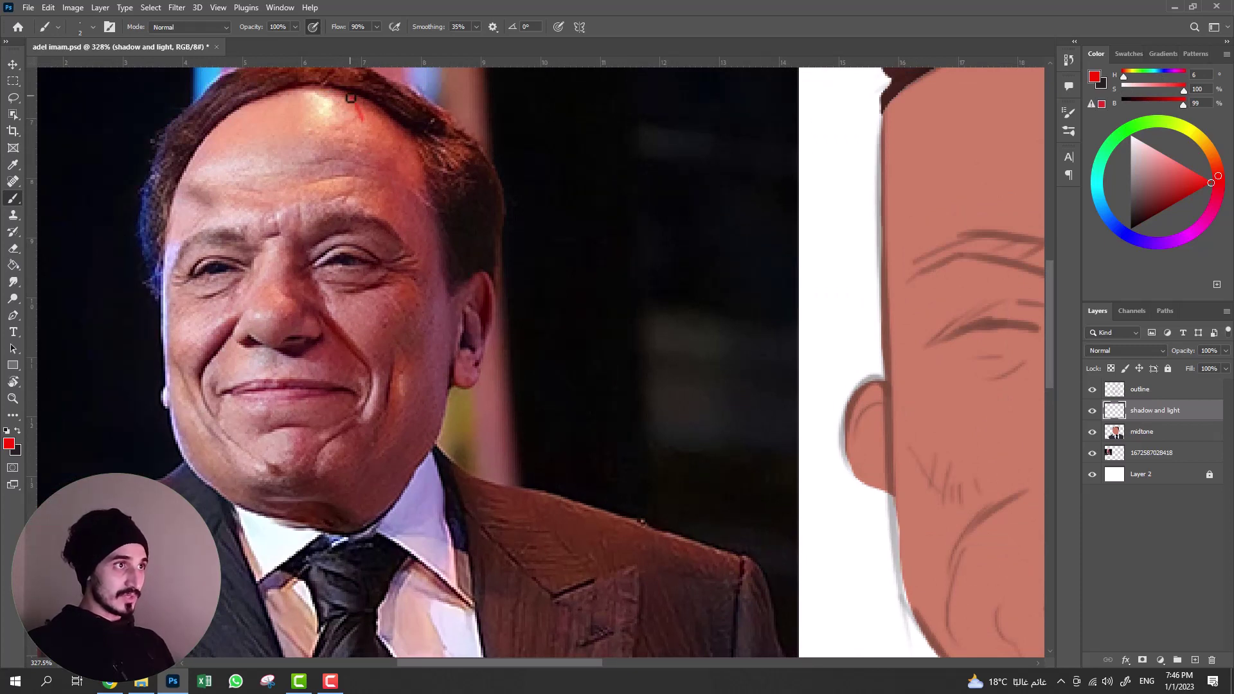
# - Trace red shadow outlines from hairline and inner eye down the jaw, collar and right side of head
pyautogui.moveTo(351, 97); pyautogui.dragTo(276, 273)
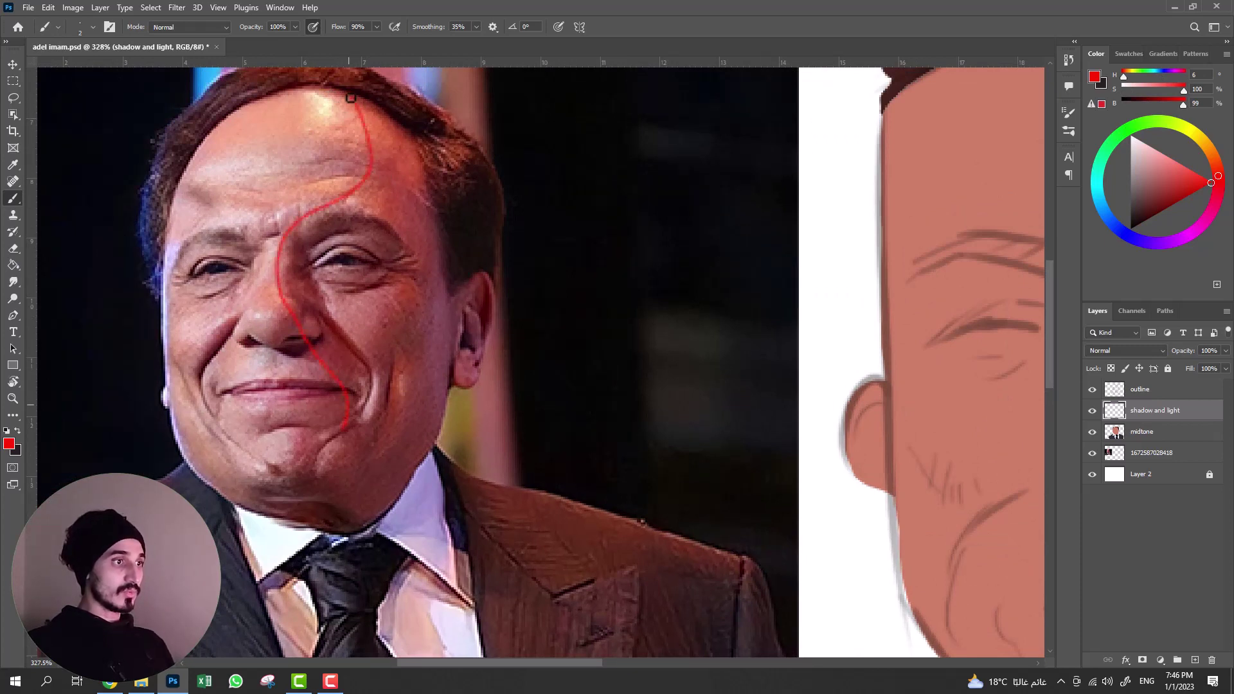
pyautogui.moveTo(268, 514); pyautogui.dragTo(149, 273)
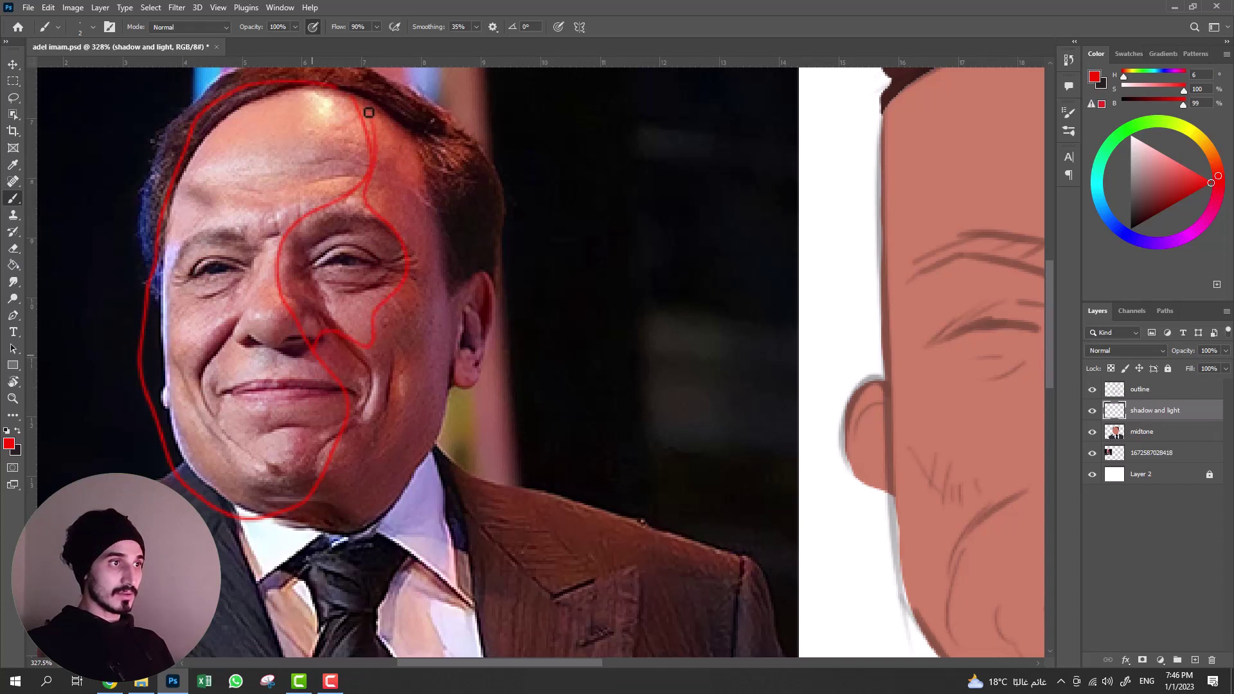
pyautogui.moveTo(353, 532); pyautogui.dragTo(449, 428)
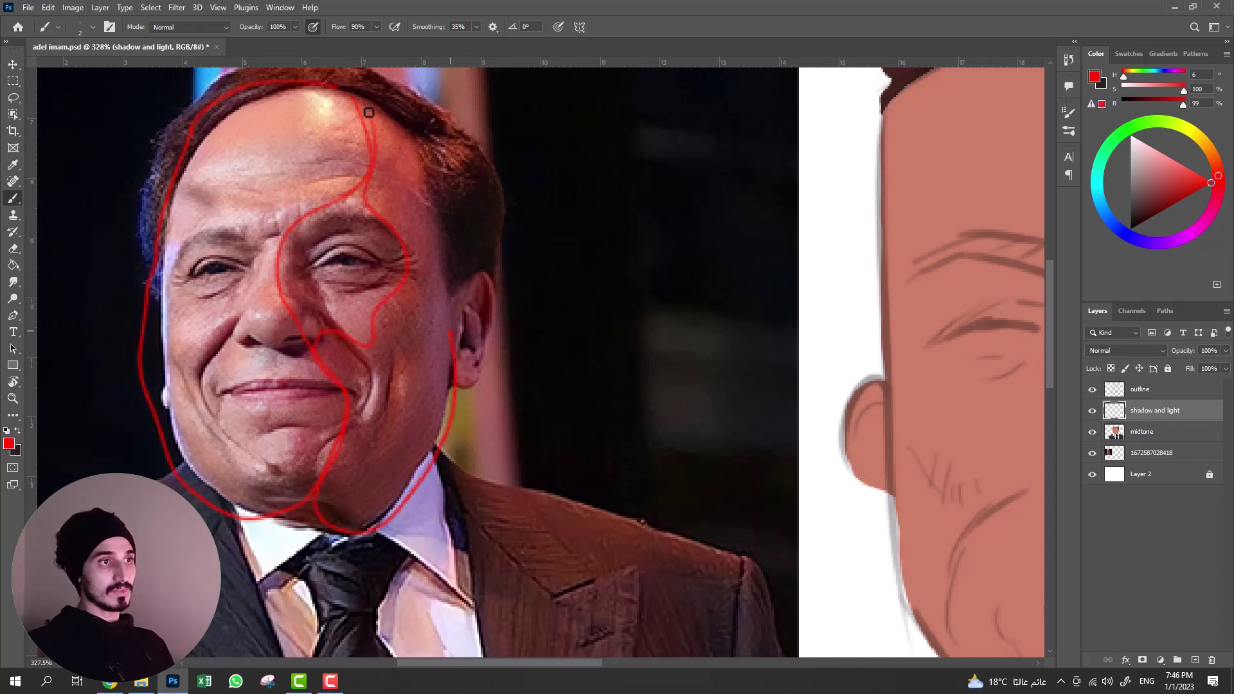
pyautogui.moveTo(495, 309); pyautogui.dragTo(421, 93)
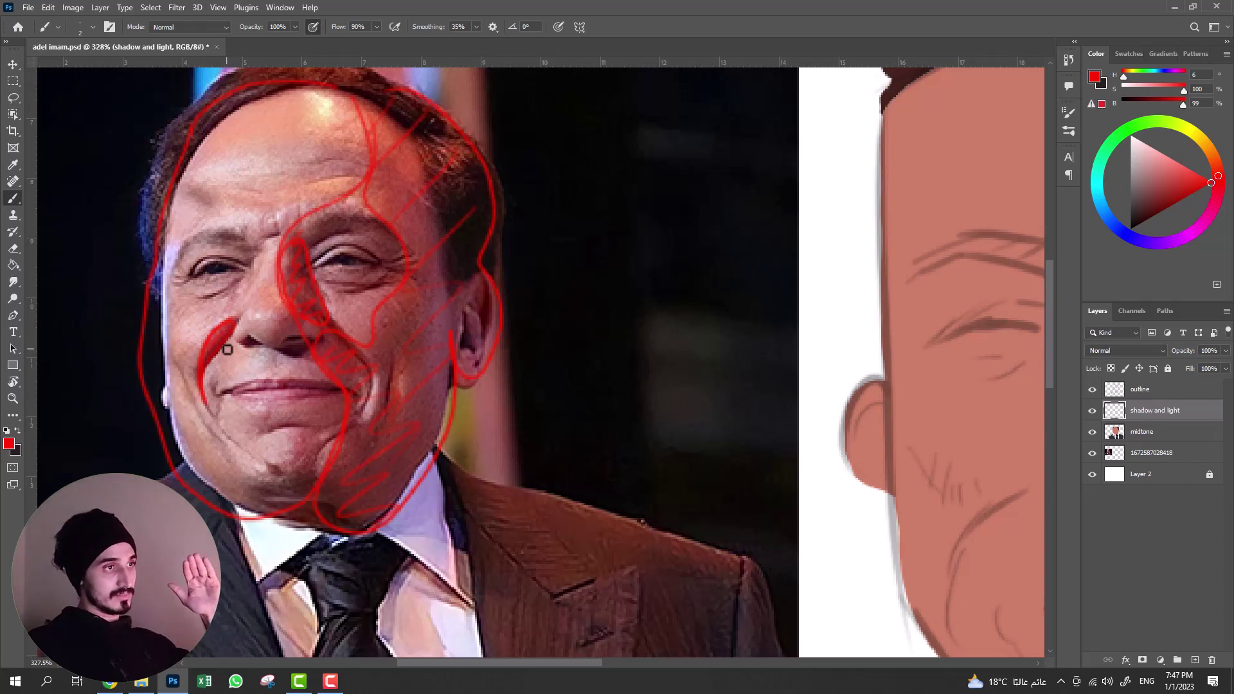
# - Mark red shadow zones beside the nose, above the left eye and on the chin
pyautogui.moveTo(201, 319); pyautogui.dragTo(205, 313)
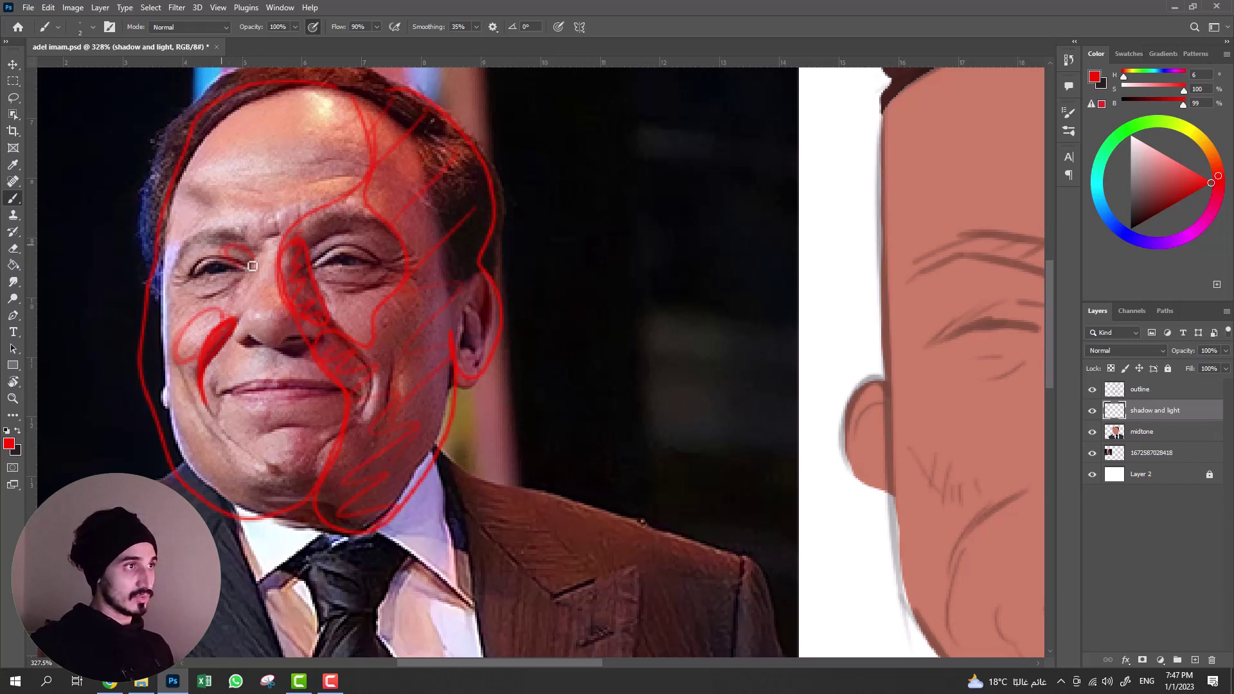
pyautogui.moveTo(229, 252); pyautogui.dragTo(251, 250)
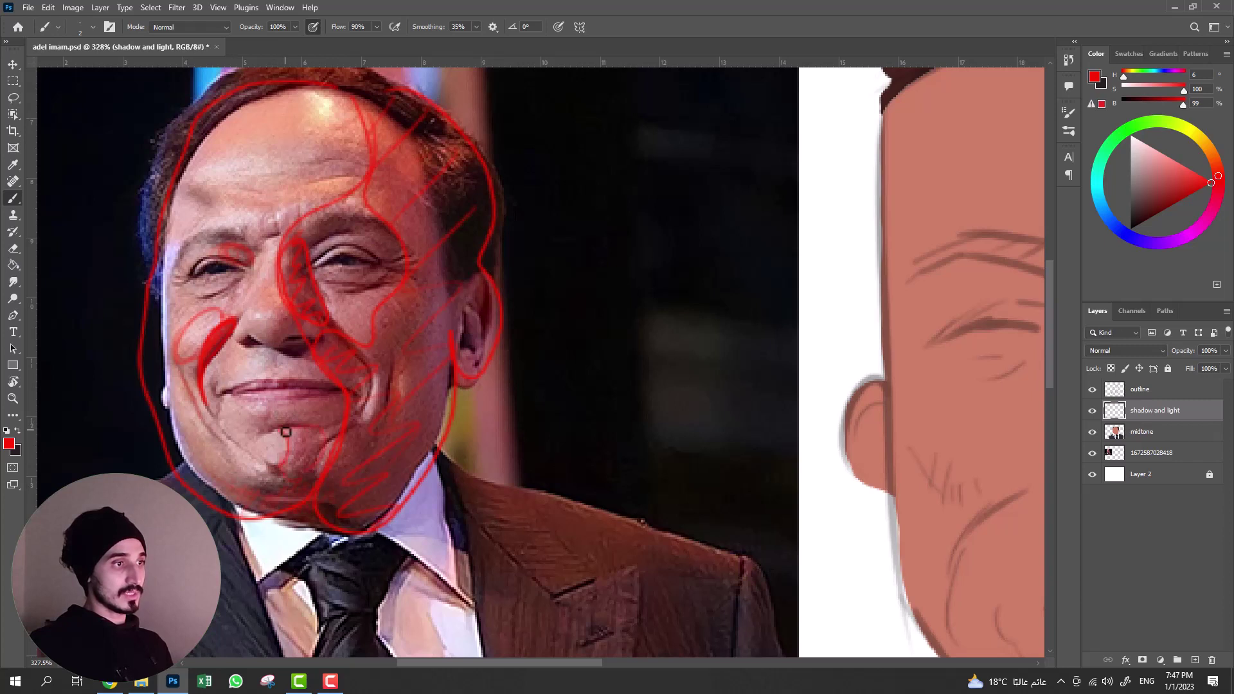
pyautogui.moveTo(286, 432); pyautogui.dragTo(305, 436)
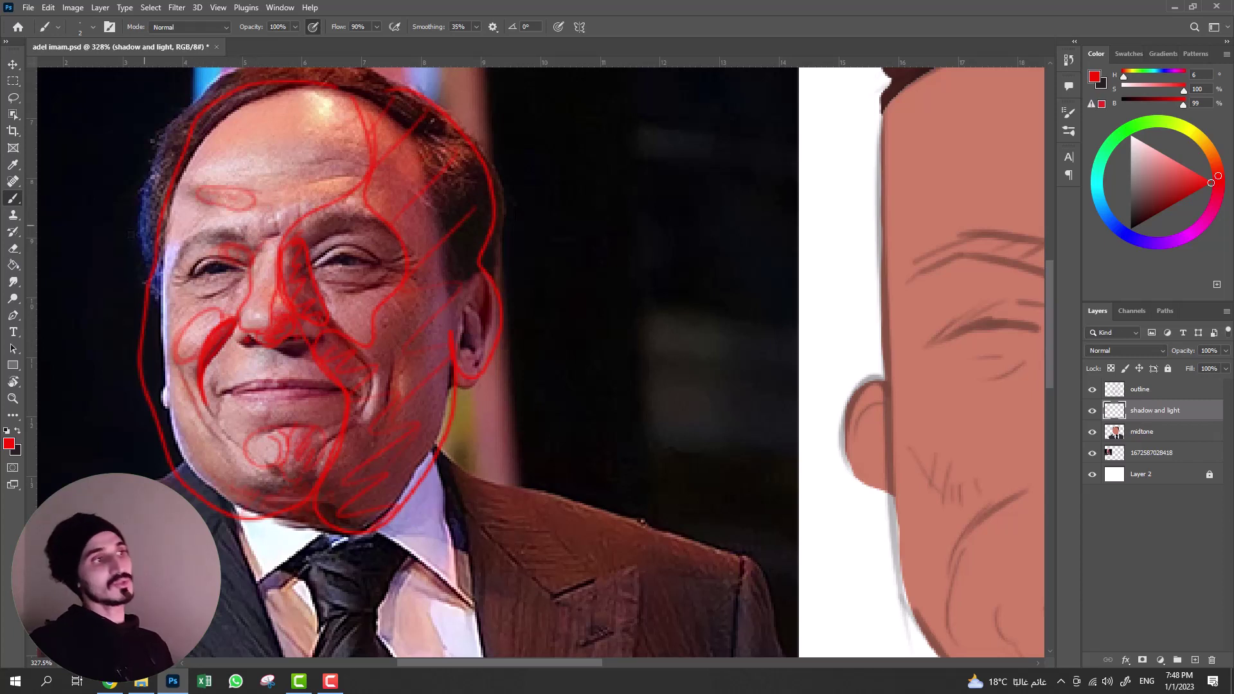
# - Undo a stray forehead mark and add a red highlight mark on the nose tip
pyautogui.moveTo(311, 94); pyautogui.dragTo(323, 111)
pyautogui.hotkey('ctrl', 'z')
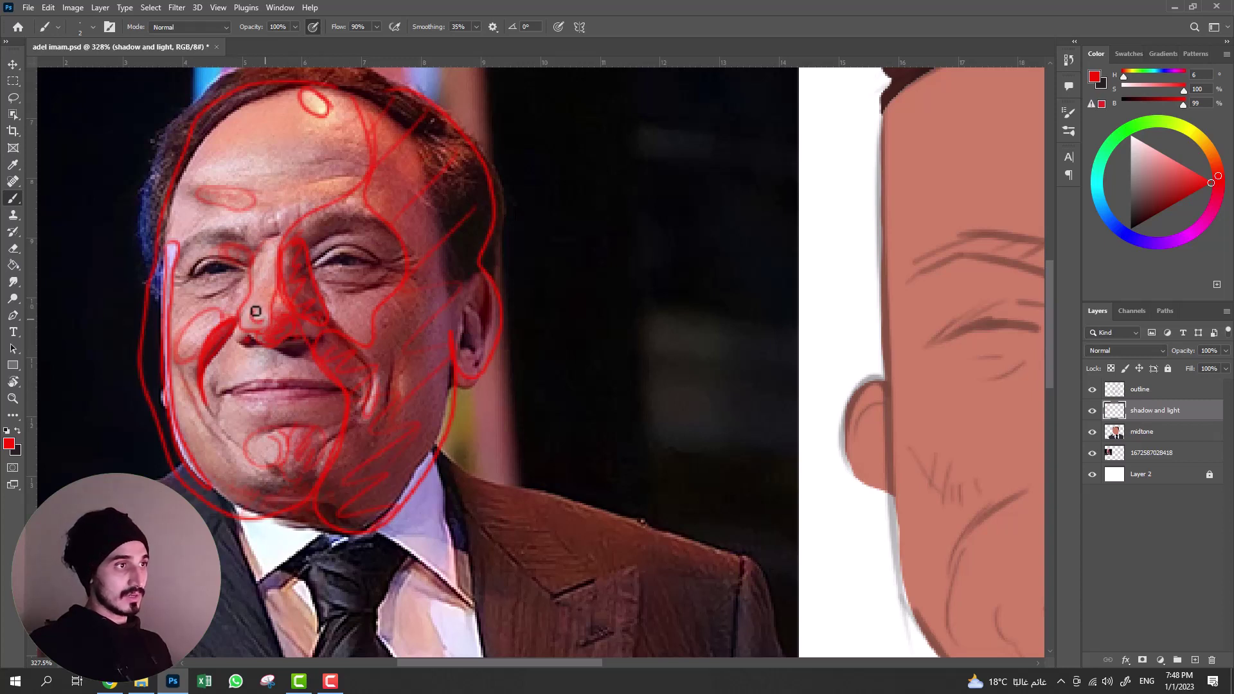
pyautogui.moveTo(255, 311); pyautogui.dragTo(257, 310)
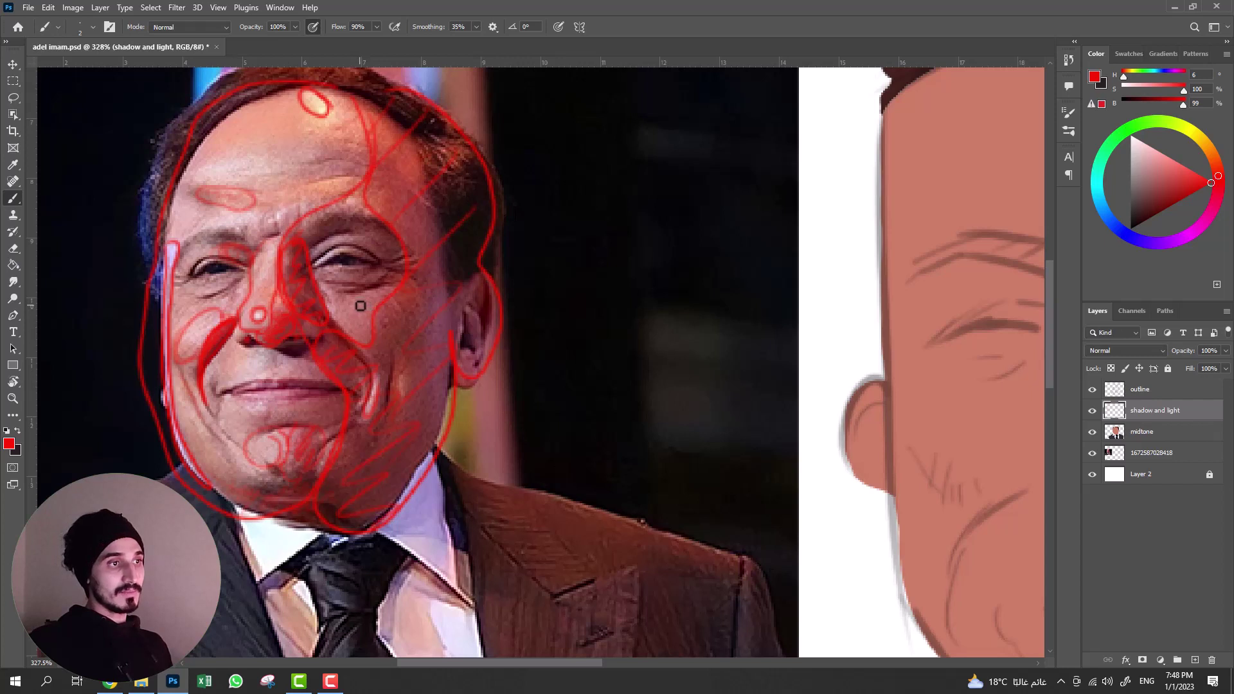
pyautogui.moveTo(374, 275); pyautogui.dragTo(345, 339)
pyautogui.press('e')
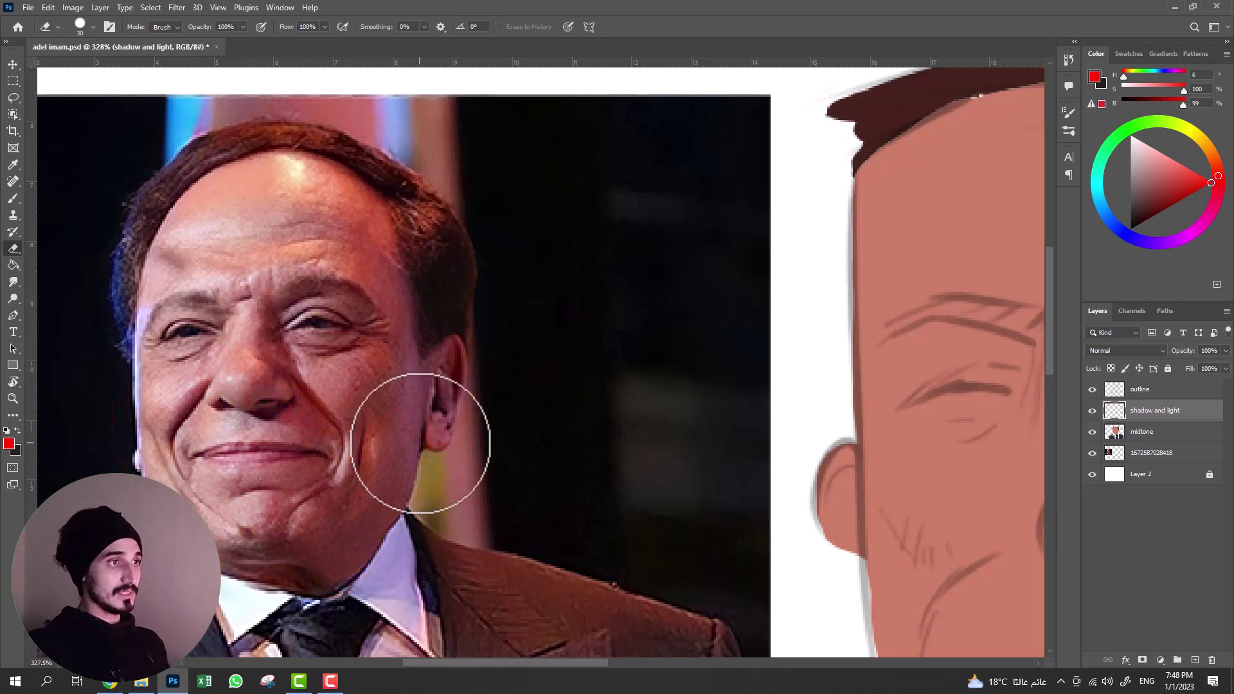
# - Zoom out to frame the caricature face and resize the eraser
pyautogui.scroll(-2, 345, 360)
pyautogui.scroll(-1, 569, 409)
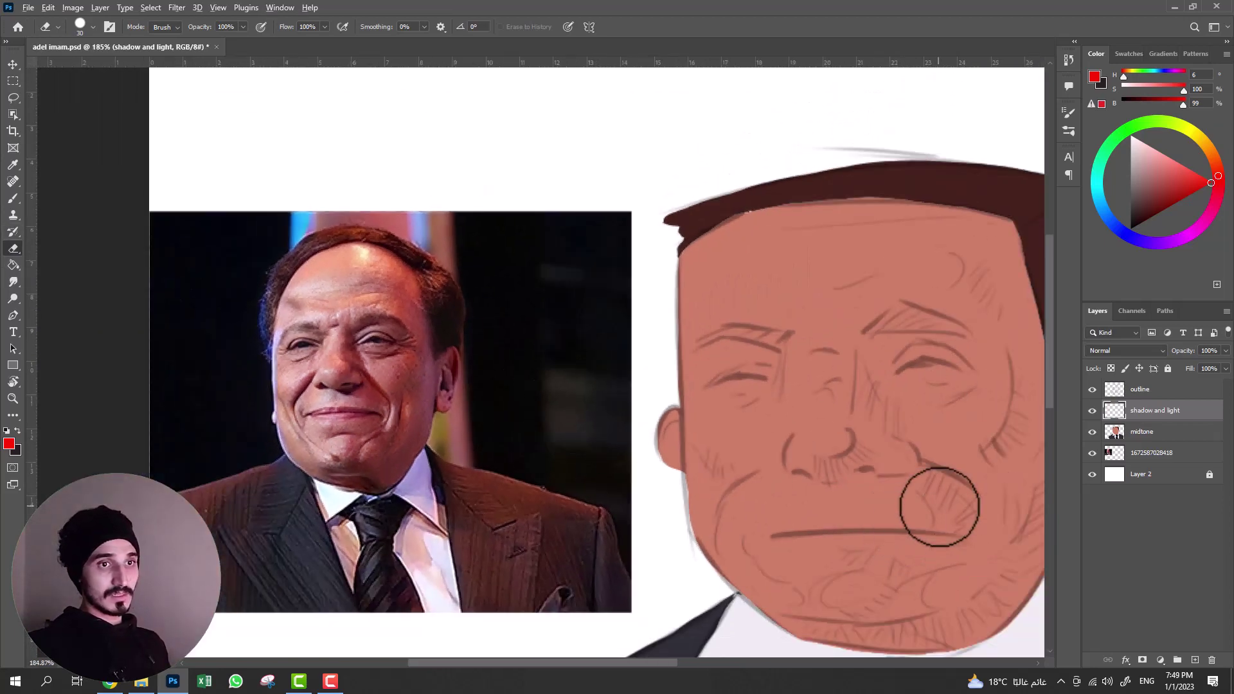
pyautogui.scroll(1, 905, 475)
pyautogui.scroll(-2, 910, 483)
pyautogui.moveTo(910, 483)
pyautogui.mouseDown()
pyautogui.moveTo(794, 441)
pyautogui.moveTo(766, 446)
pyautogui.mouseUp()
pyautogui.scroll(1, 893, 436)
pyautogui.scroll(-1, 901, 439)
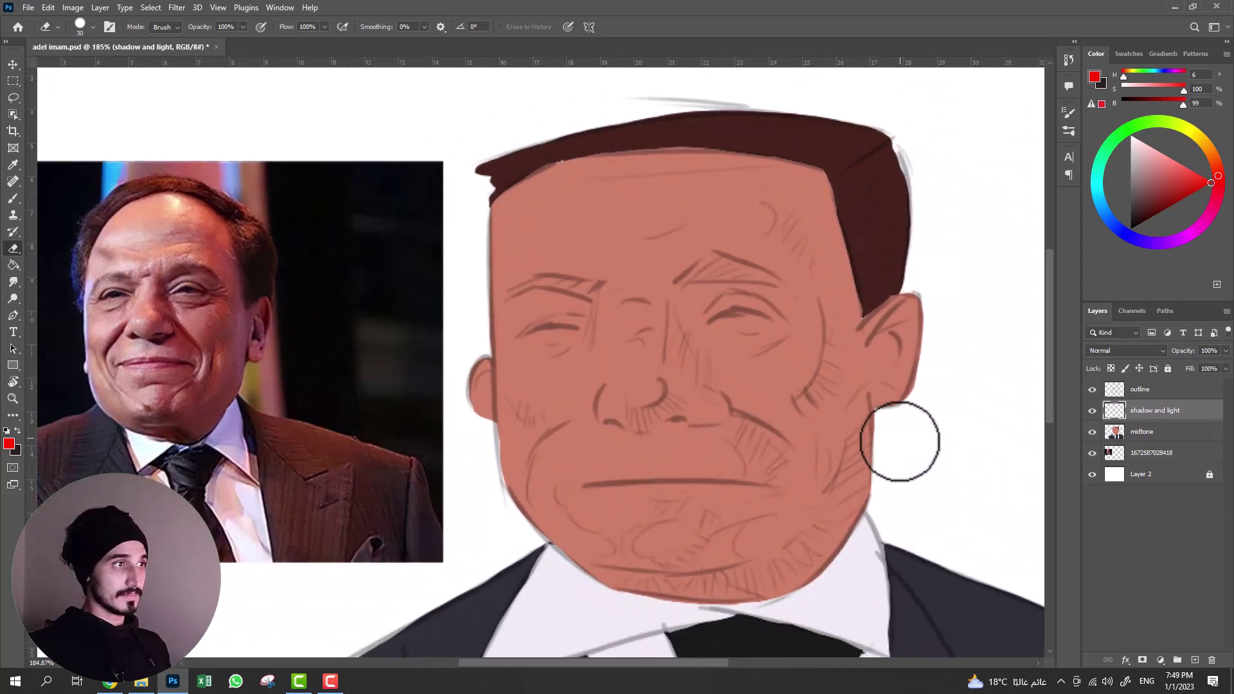
pyautogui.press('[')
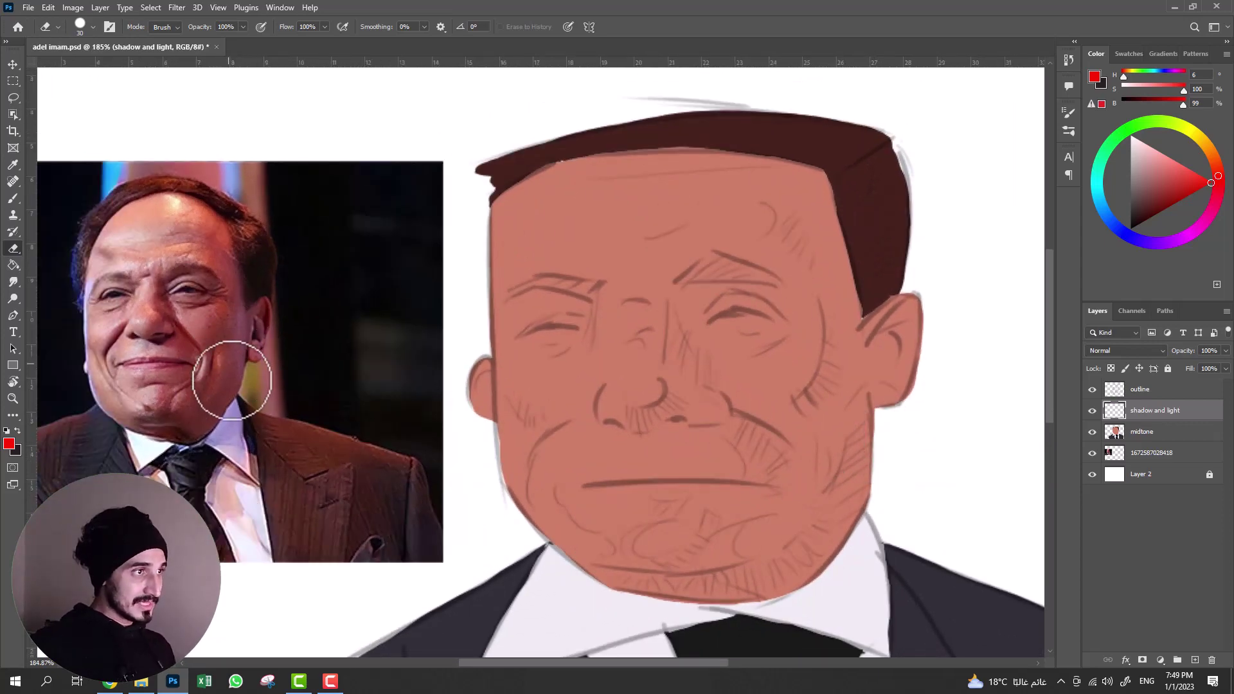
pyautogui.press('[')
pyautogui.press('[')
pyautogui.press('[')
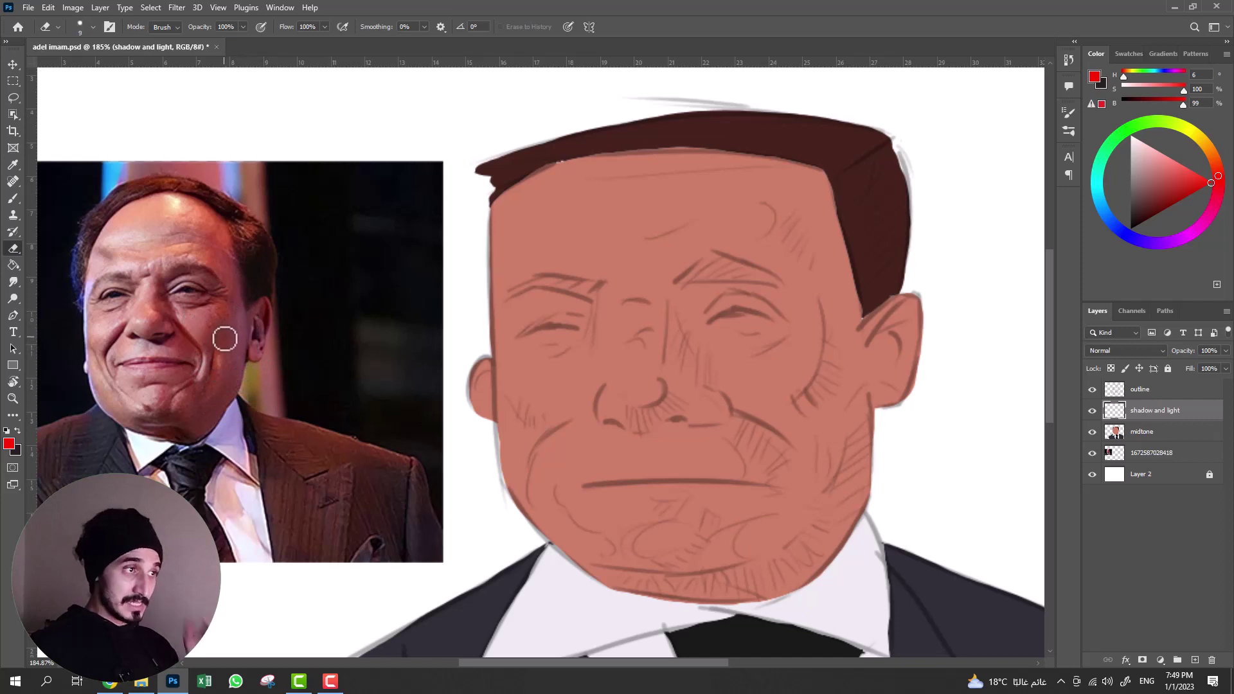
pyautogui.press(']')
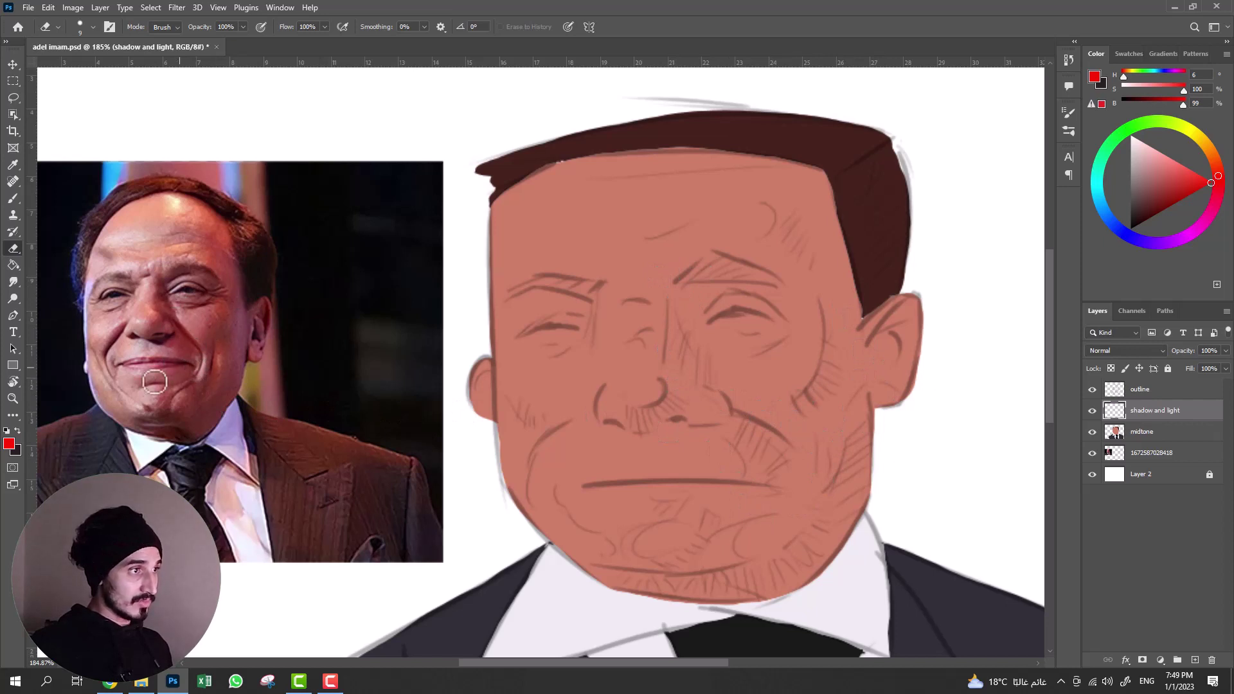
# - Choose a muted reddish-brown shadow colour in the Color wheel
pyautogui.moveTo(1218, 175); pyautogui.dragTo(1202, 172)
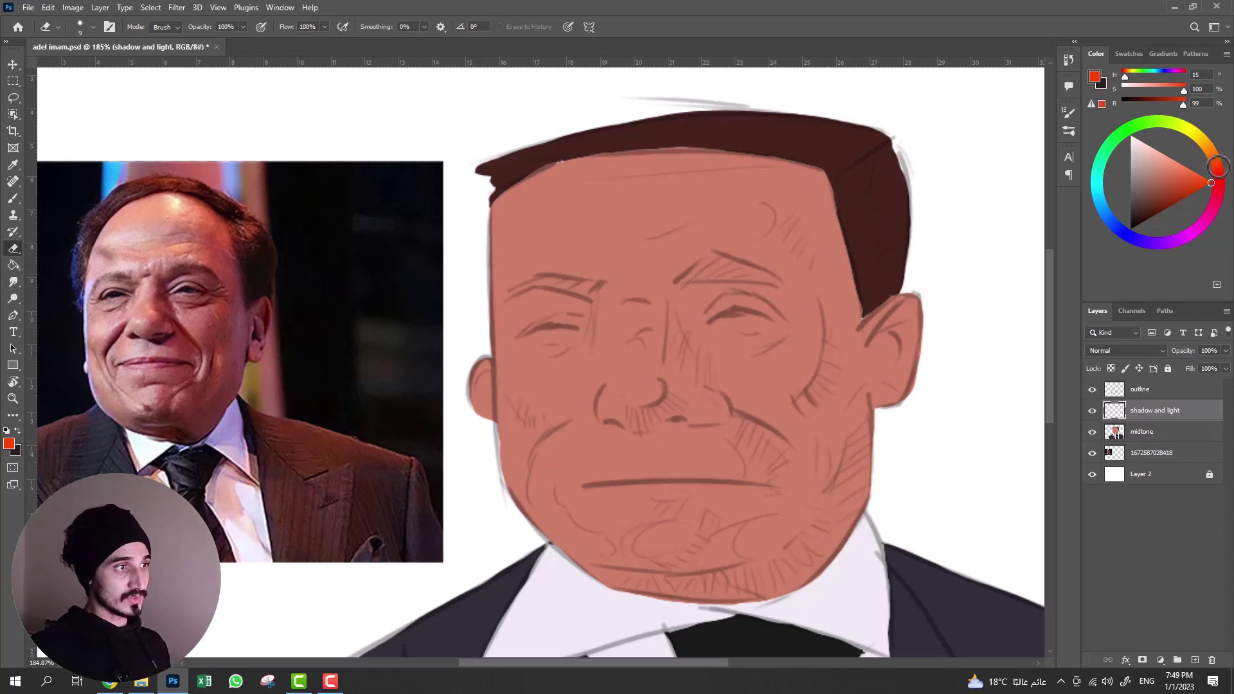
pyautogui.moveTo(1191, 183); pyautogui.dragTo(1155, 187)
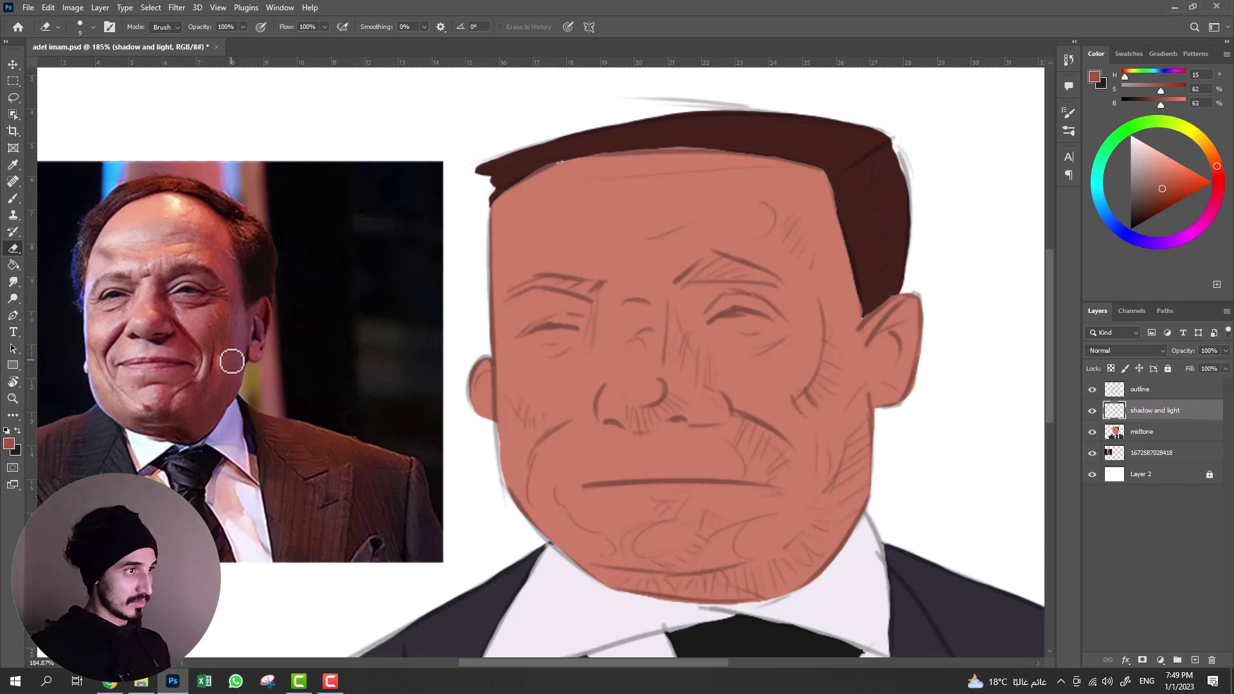
pyautogui.press('b')
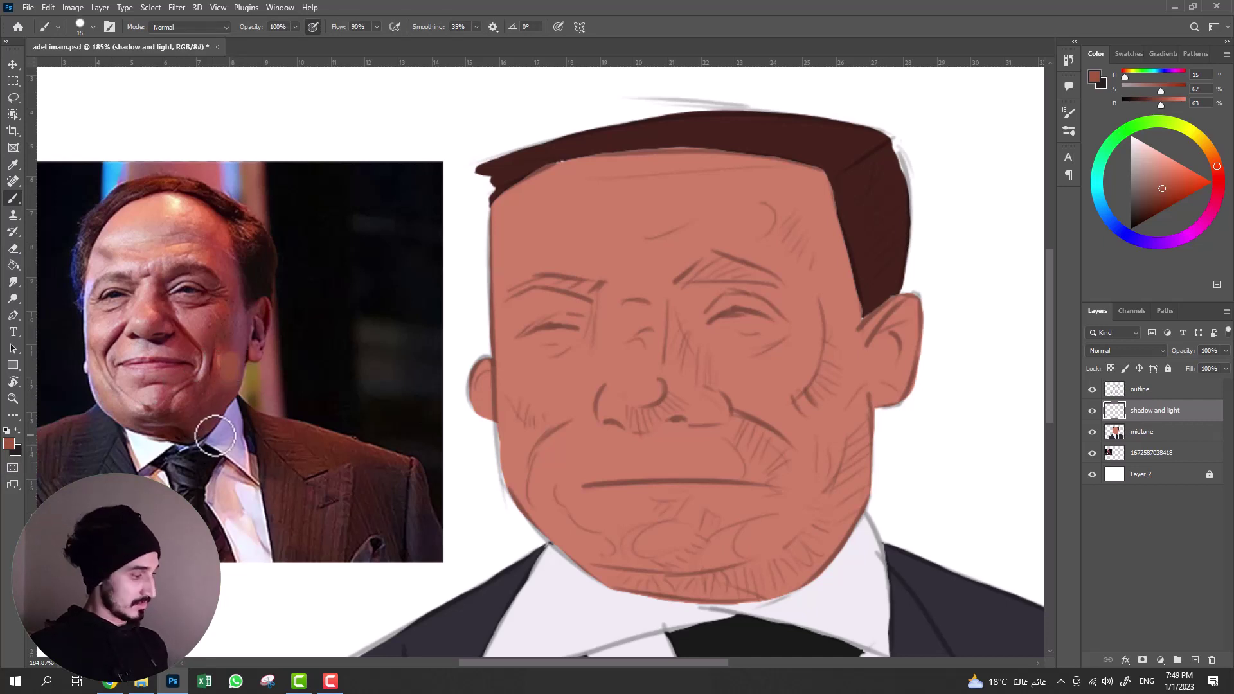
pyautogui.press('[')
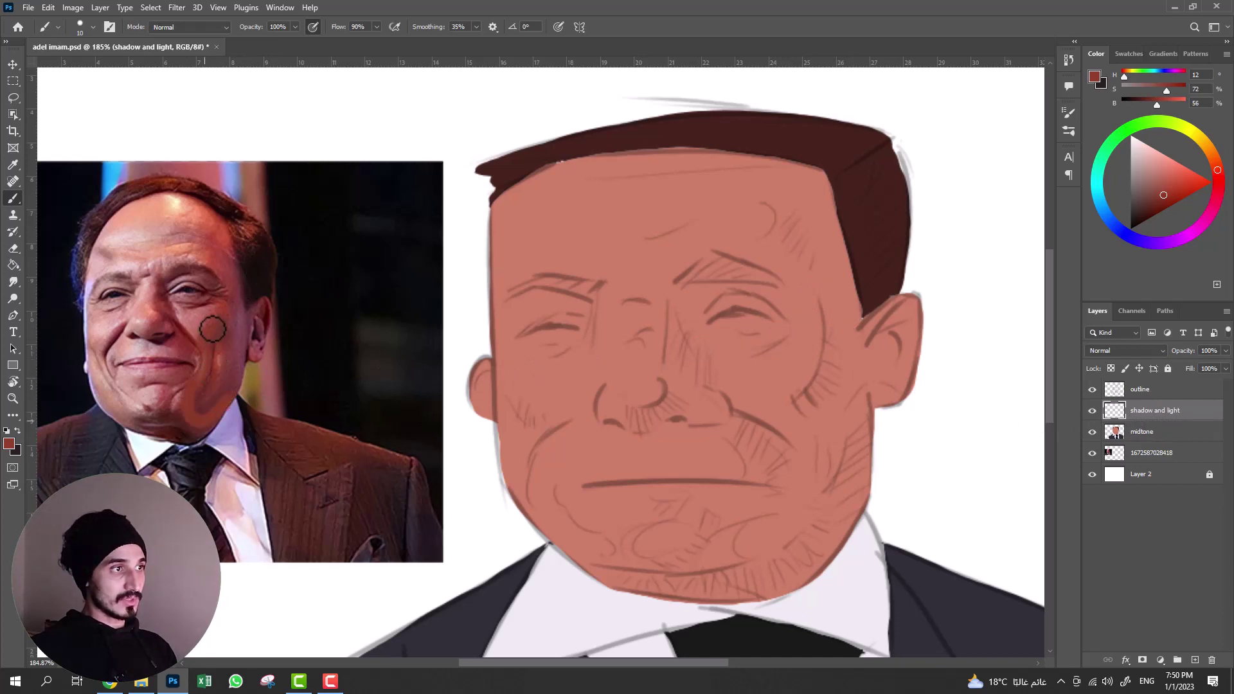
pyautogui.moveTo(235, 257); pyautogui.dragTo(248, 309)
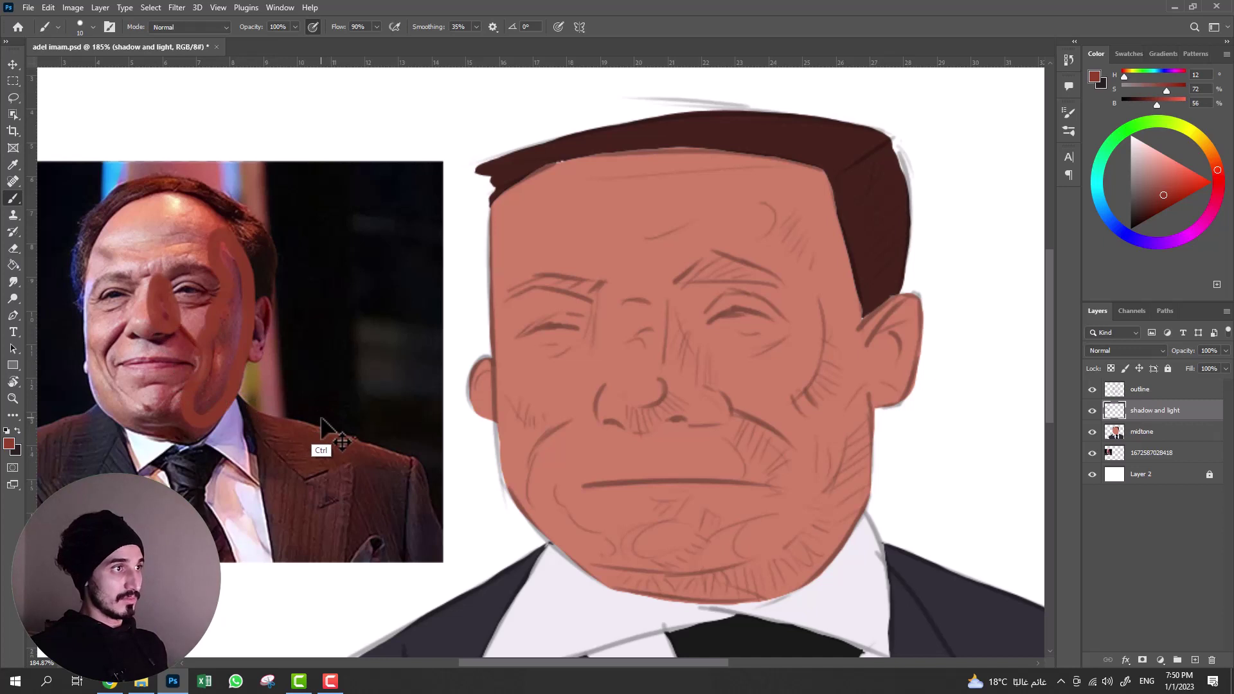
pyautogui.hotkey('ctrl', 'z')
pyautogui.hotkey('ctrl', 'z')
pyautogui.hotkey('ctrl', 'z')
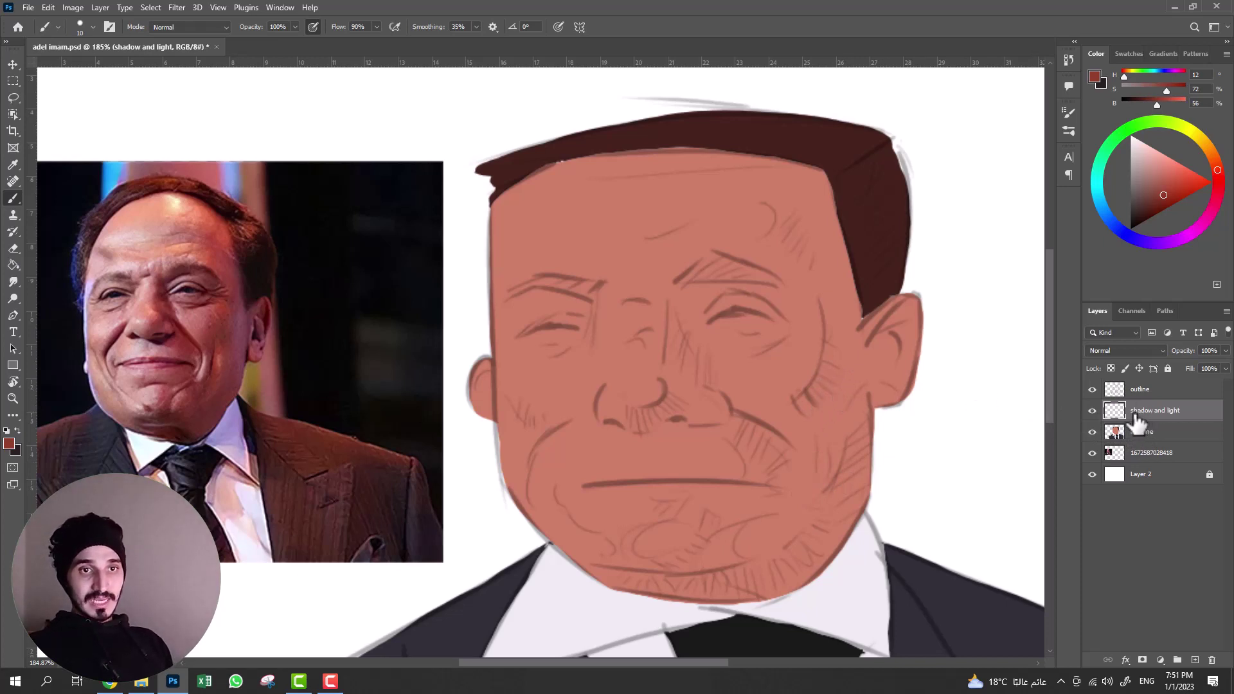
# - Paint reddish-brown shadow down the right cheek, up the temple, under the eye and beside the nose
pyautogui.press(']')
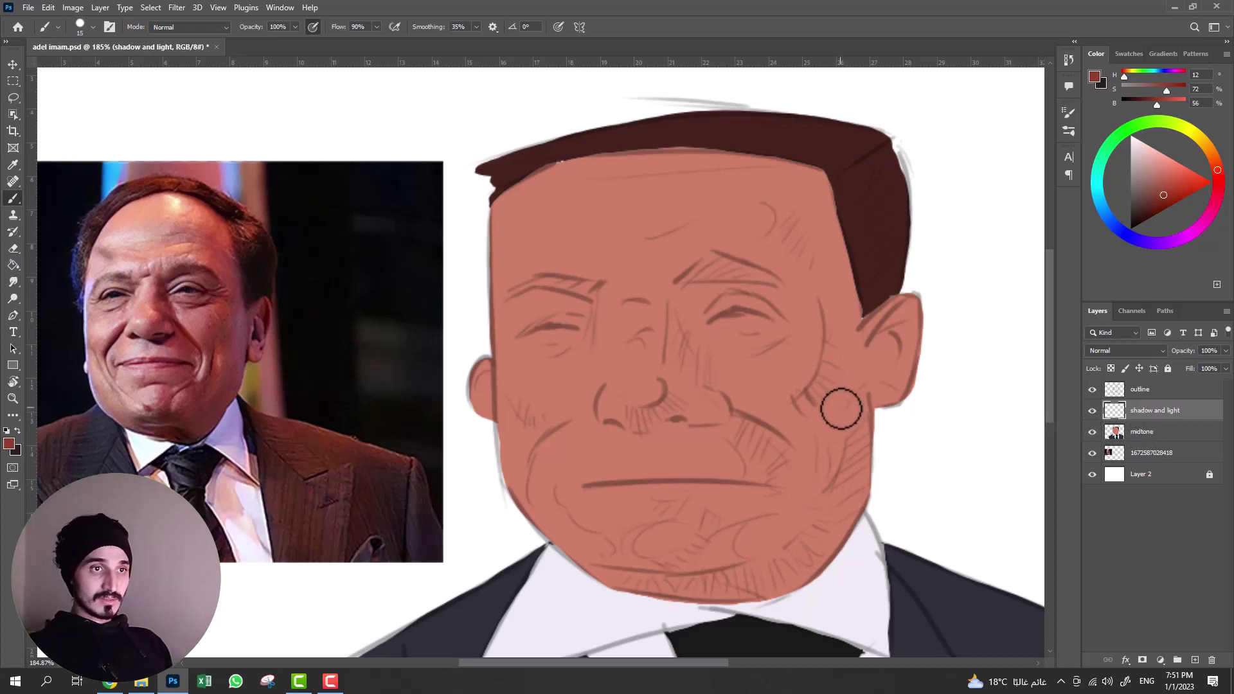
pyautogui.press(']')
pyautogui.press(']')
pyautogui.moveTo(814, 427); pyautogui.dragTo(839, 331)
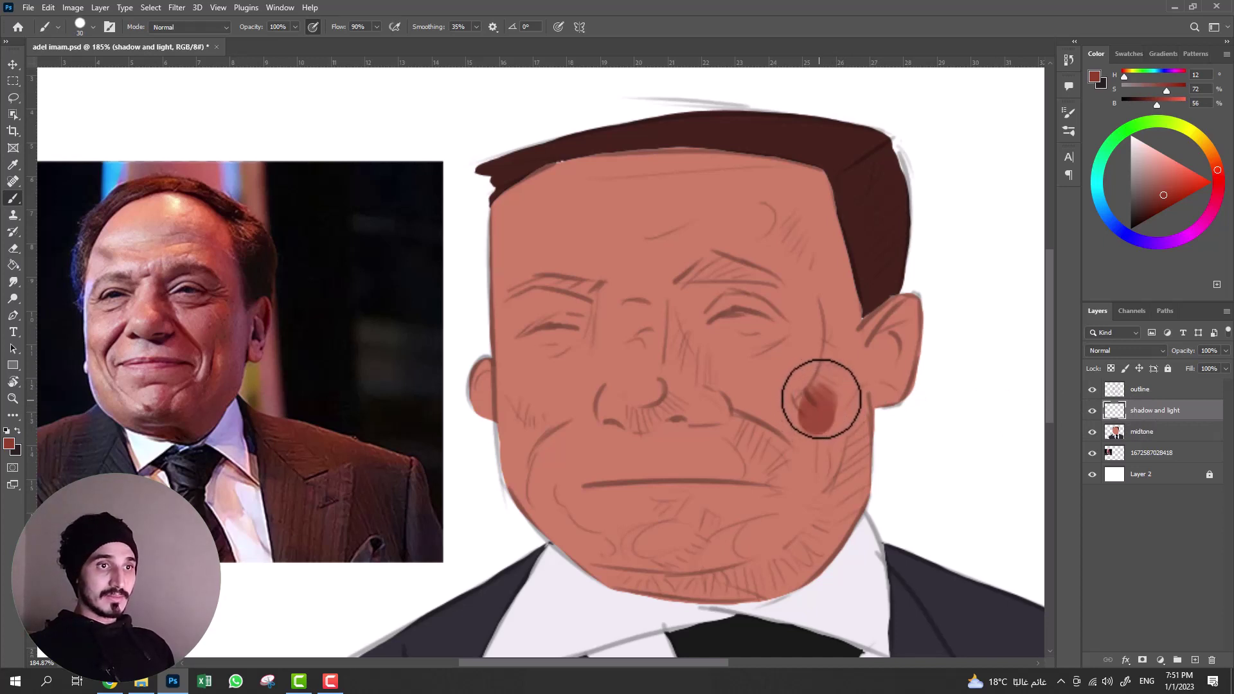
pyautogui.moveTo(822, 400); pyautogui.dragTo(723, 157)
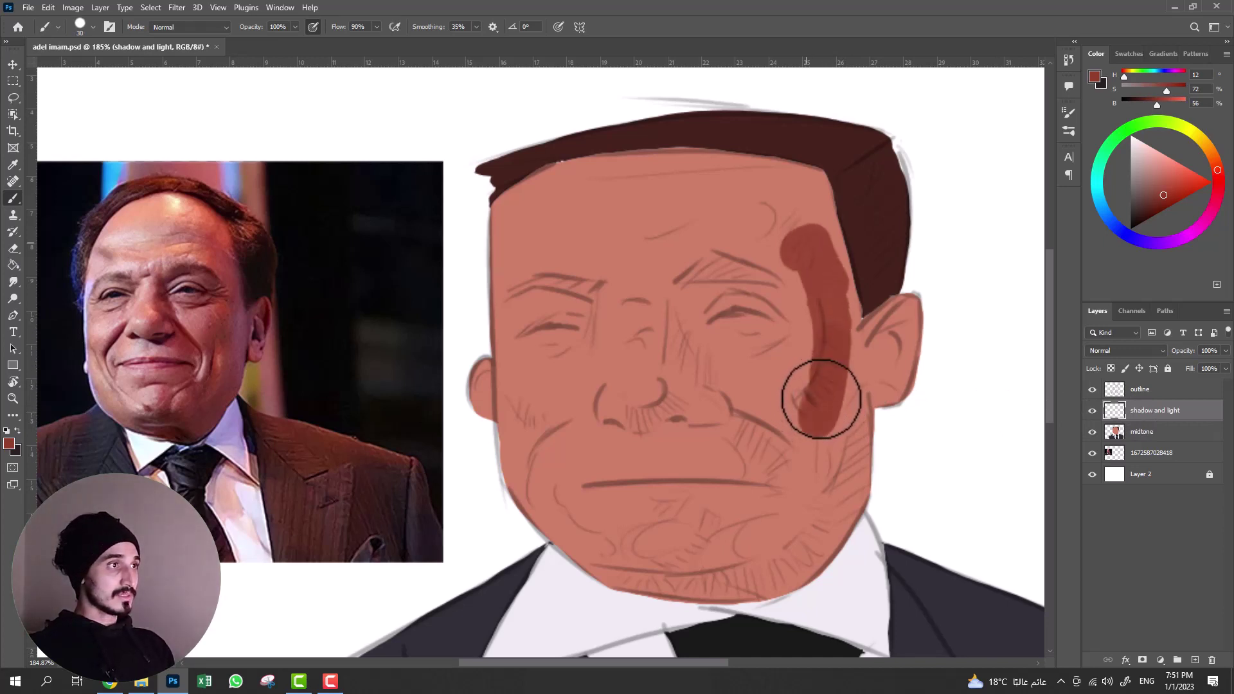
pyautogui.press('[')
pyautogui.press('[')
pyautogui.moveTo(742, 289)
pyautogui.mouseDown()
pyautogui.moveTo(789, 331)
pyautogui.moveTo(711, 405)
pyautogui.mouseUp()
pyautogui.press(']')
pyautogui.press(']')
pyautogui.press(']')
pyautogui.moveTo(668, 296)
pyautogui.mouseDown()
pyautogui.moveTo(821, 303)
pyautogui.moveTo(810, 556)
pyautogui.moveTo(714, 450)
pyautogui.mouseUp()
# - Shade the lower cheek, nasolabial fold, right jaw, chin and side of the nose
pyautogui.moveTo(675, 412)
pyautogui.mouseDown()
pyautogui.moveTo(579, 418)
pyautogui.moveTo(528, 475)
pyautogui.mouseUp()
pyautogui.moveTo(578, 296); pyautogui.dragTo(585, 341)
pyautogui.moveTo(759, 444); pyautogui.dragTo(803, 566)
pyautogui.moveTo(818, 349); pyautogui.dragTo(739, 334)
pyautogui.press('[')
pyautogui.press('[')
pyautogui.moveTo(733, 514); pyautogui.dragTo(653, 572)
pyautogui.moveTo(662, 488); pyautogui.dragTo(745, 539)
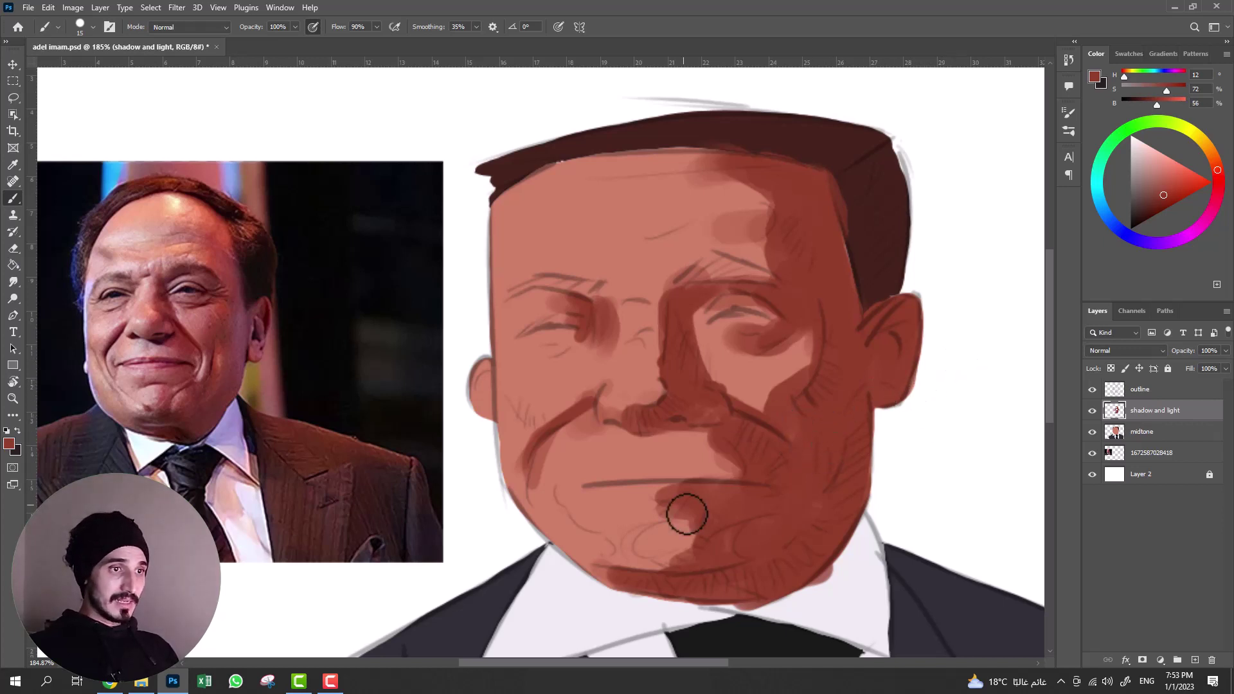
pyautogui.moveTo(678, 394); pyautogui.dragTo(691, 462)
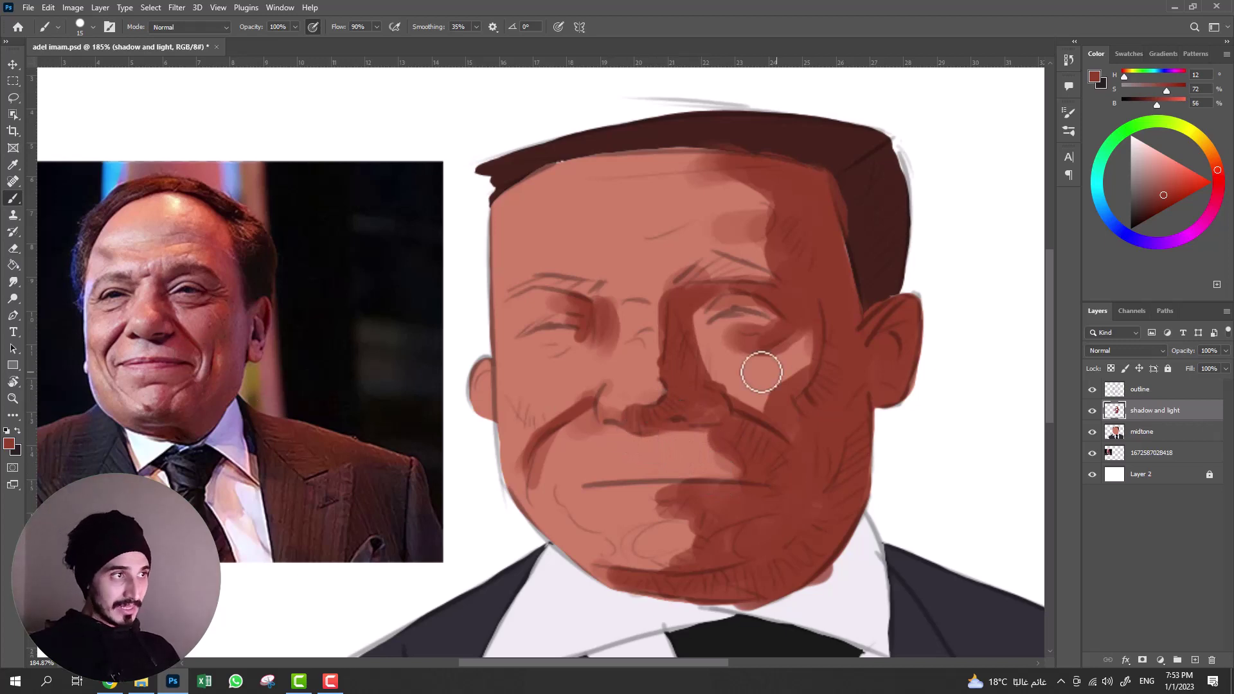
# - Zoom in on the reference face, pick a very dark colour, and zoom out to the whole caricature
pyautogui.press('z')
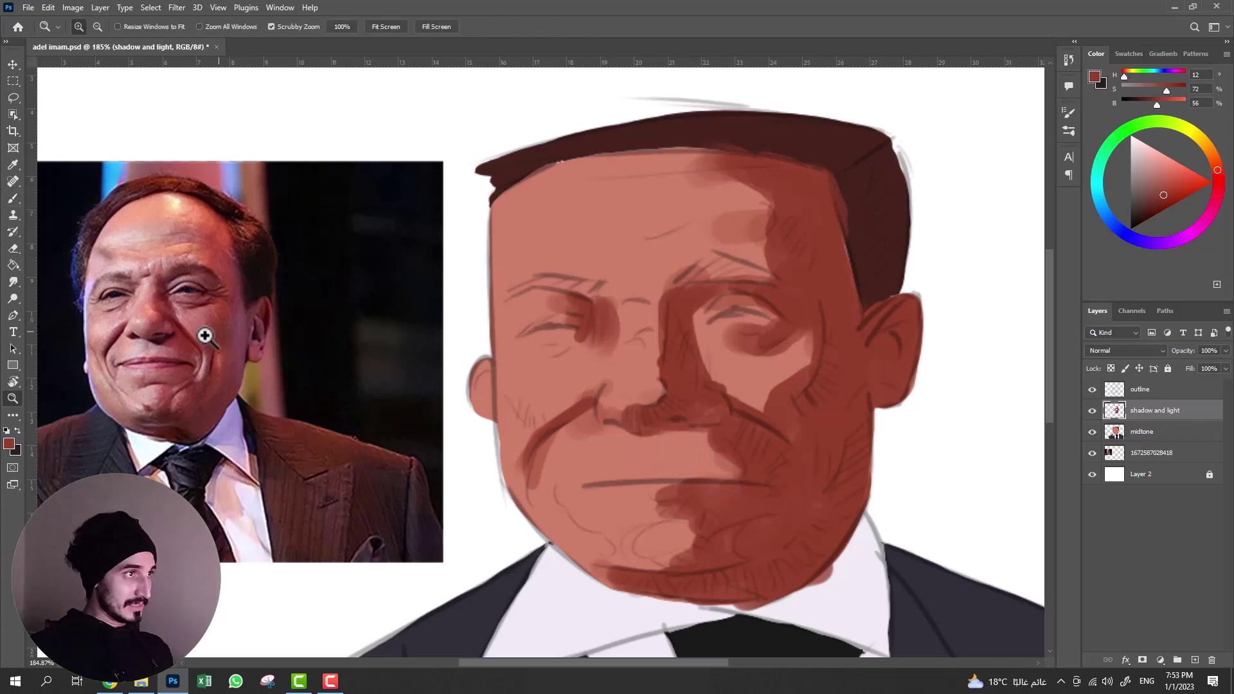
pyautogui.moveTo(187, 325)
pyautogui.mouseDown()
pyautogui.moveTo(193, 335)
pyautogui.moveTo(254, 327)
pyautogui.mouseUp()
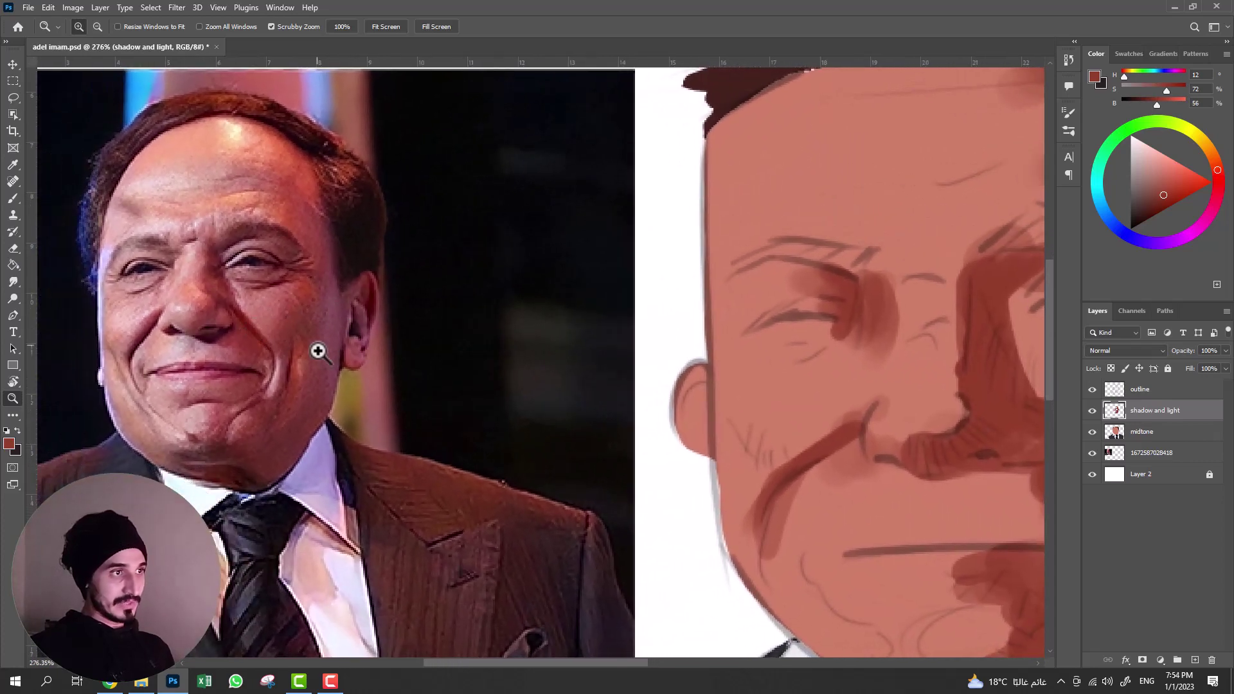
pyautogui.press('v')
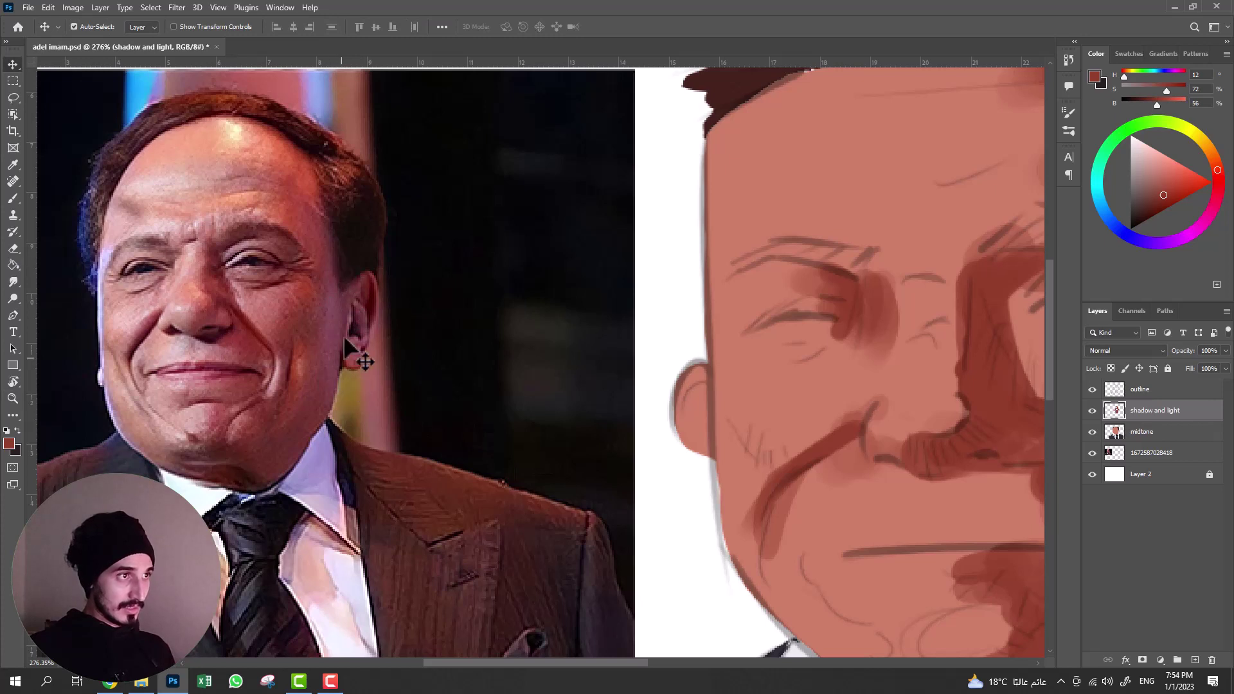
pyautogui.press('b')
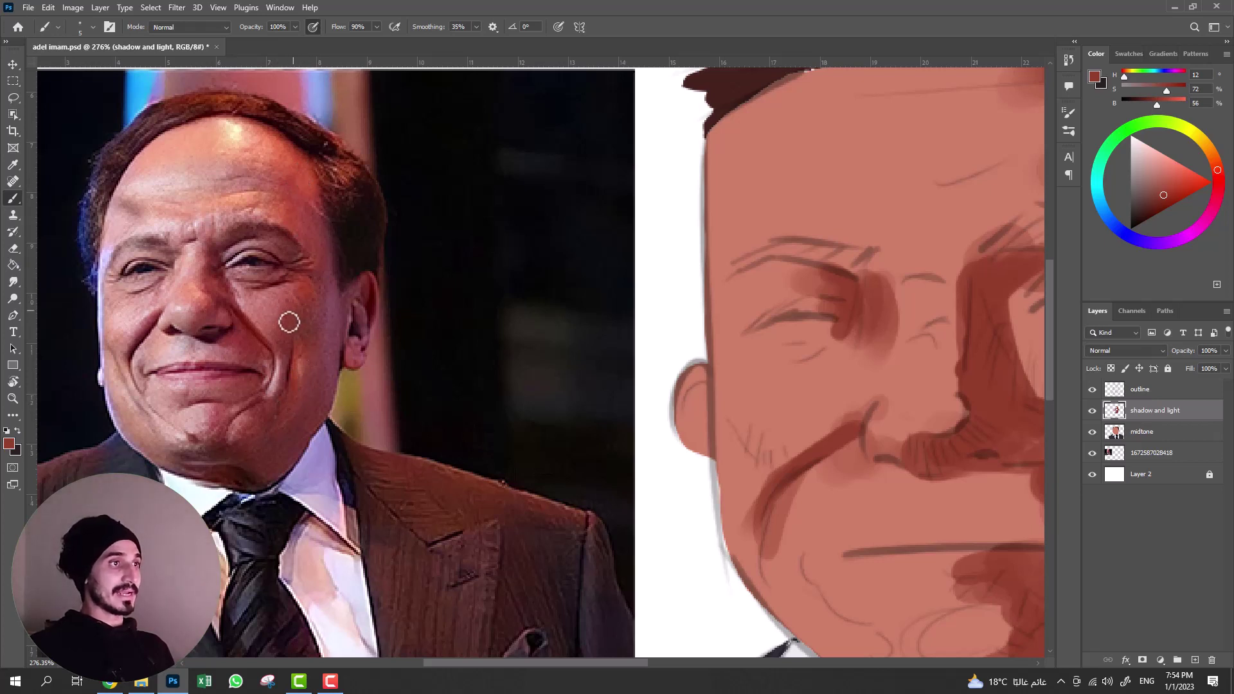
pyautogui.moveTo(624, 405)
pyautogui.mouseDown()
pyautogui.moveTo(510, 389)
pyautogui.moveTo(495, 400)
pyautogui.mouseUp()
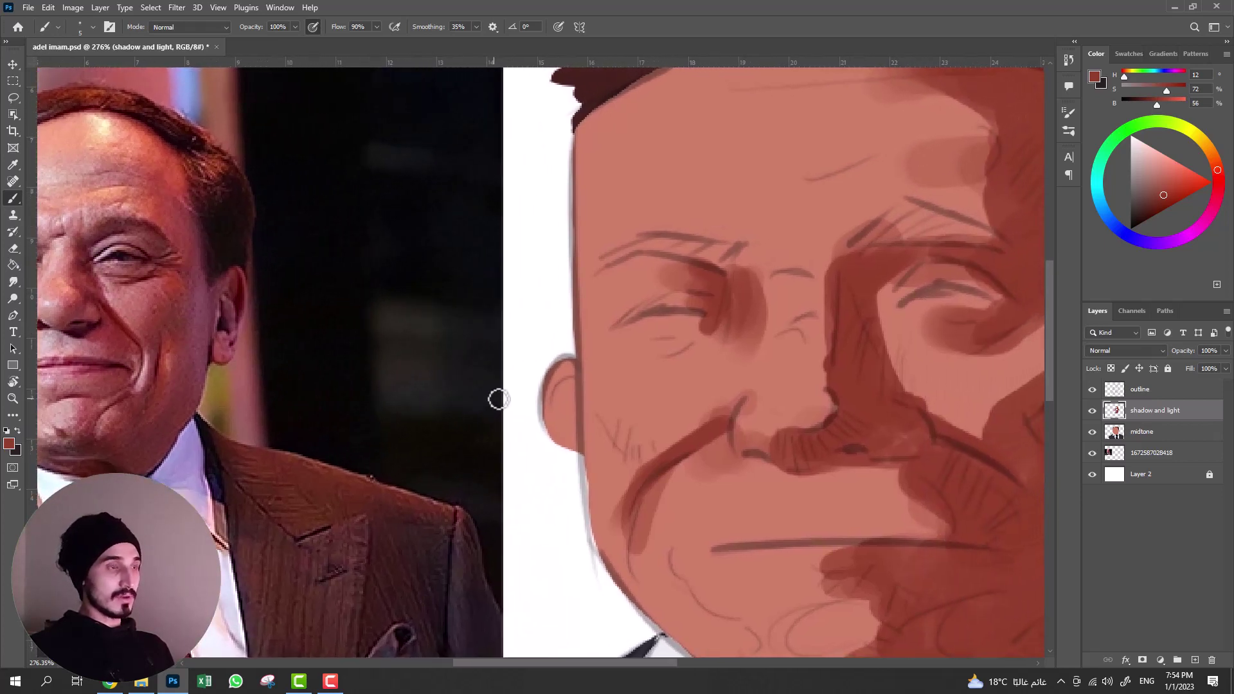
pyautogui.keyDown('alt'); pyautogui.click(586, 398); pyautogui.keyUp('alt')
pyautogui.press('z')
pyautogui.moveTo(604, 366); pyautogui.dragTo(588, 372)
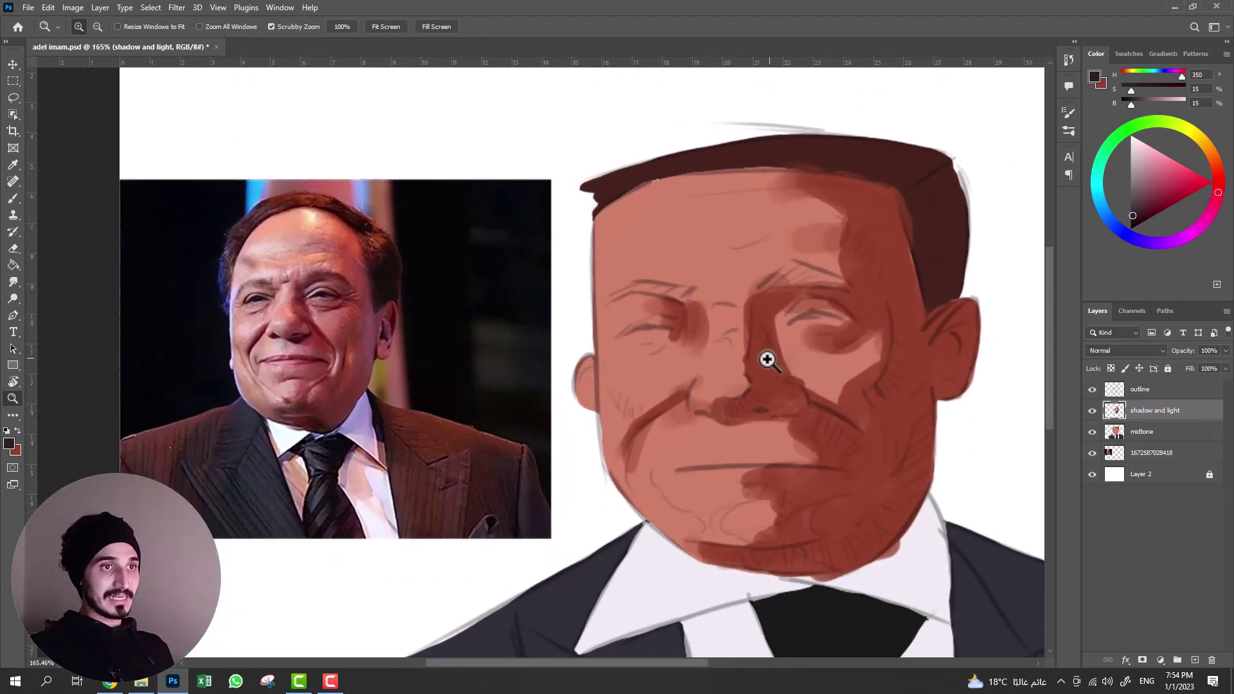
# - Zoom in on the reference forehead and pick a light tan paint colour around hue 28
pyautogui.moveTo(772, 354); pyautogui.dragTo(779, 353)
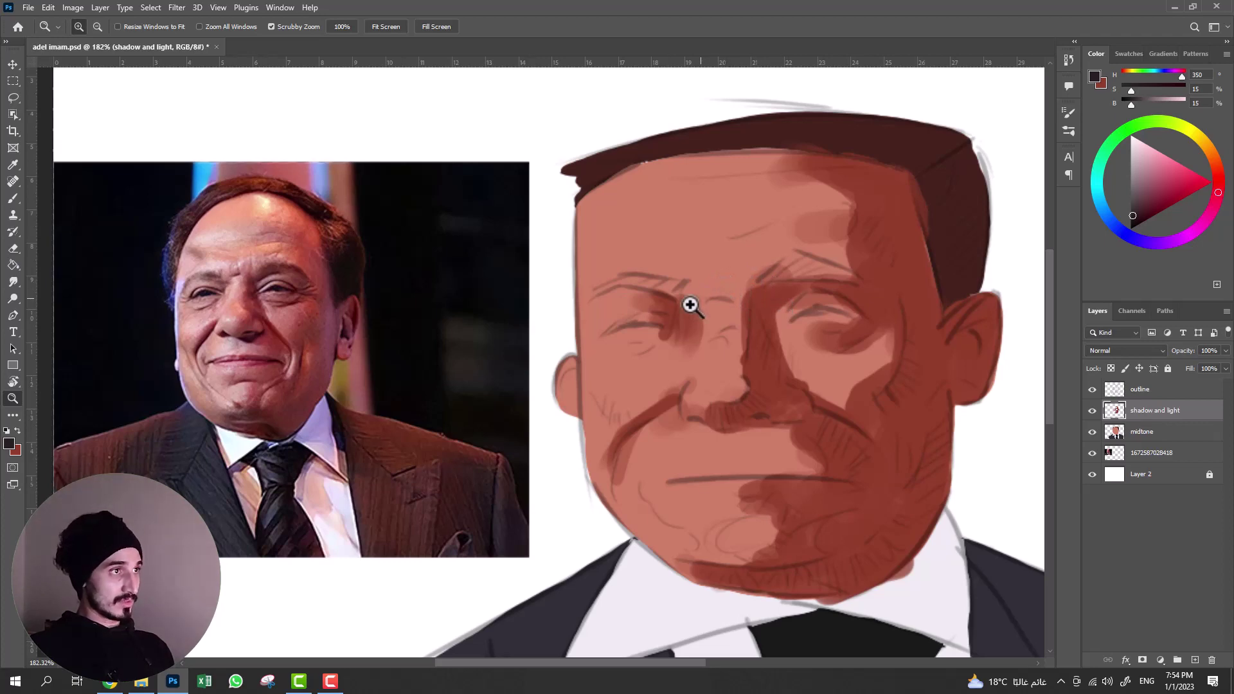
pyautogui.moveTo(191, 223); pyautogui.dragTo(221, 202)
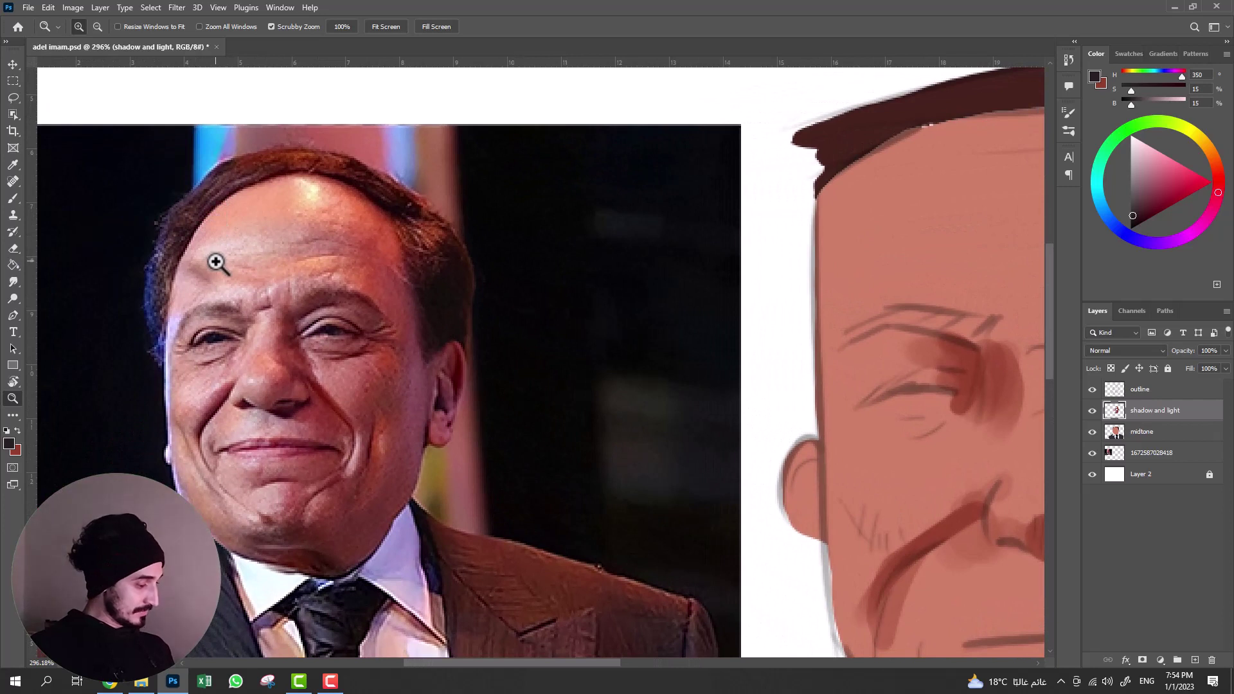
pyautogui.press('b')
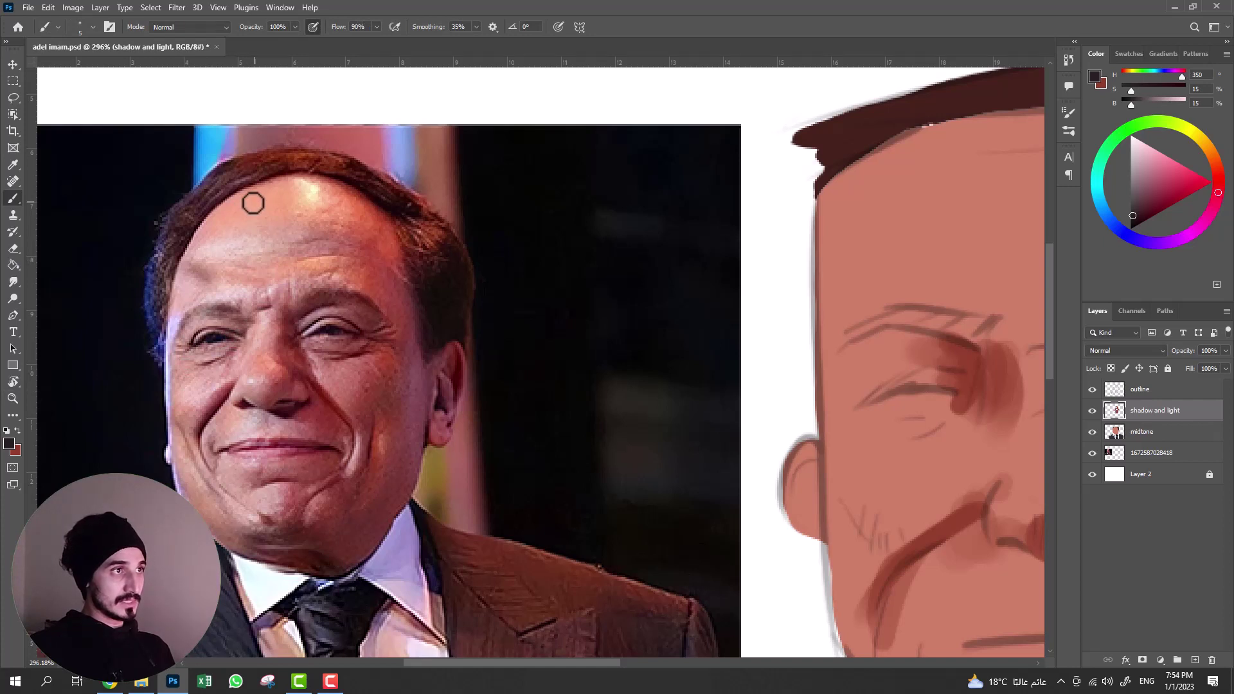
pyautogui.moveTo(1220, 180); pyautogui.dragTo(1214, 153)
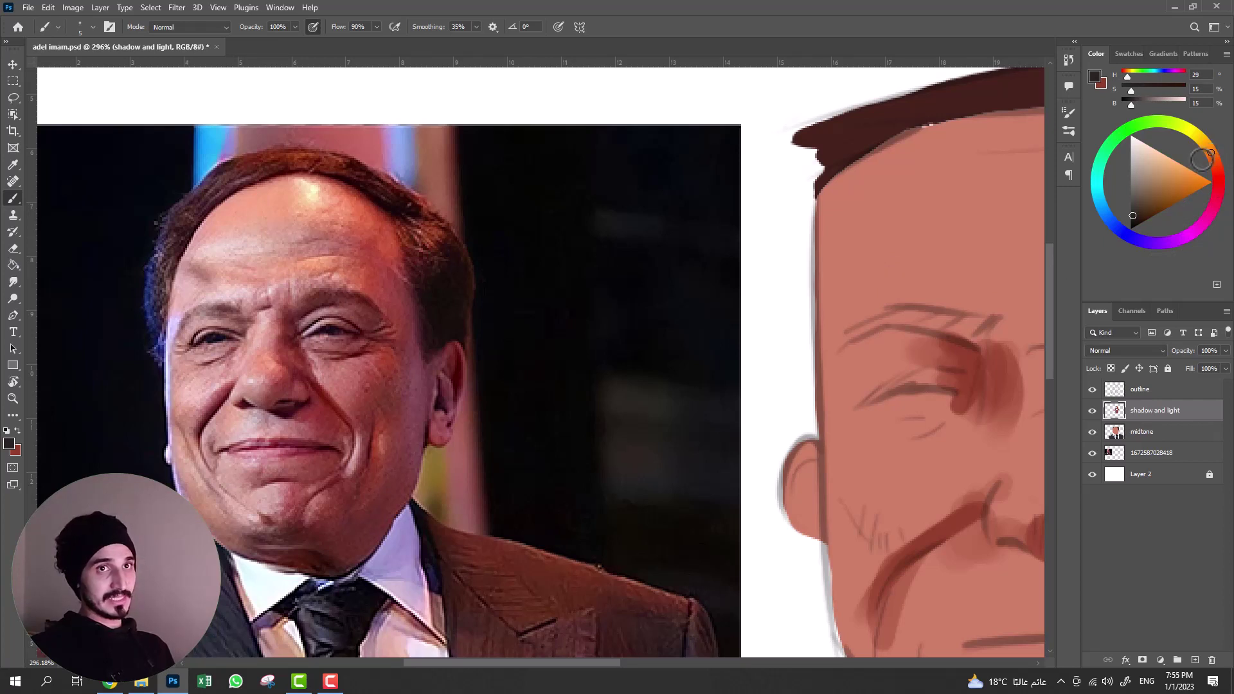
pyautogui.moveTo(1161, 186); pyautogui.dragTo(1166, 169)
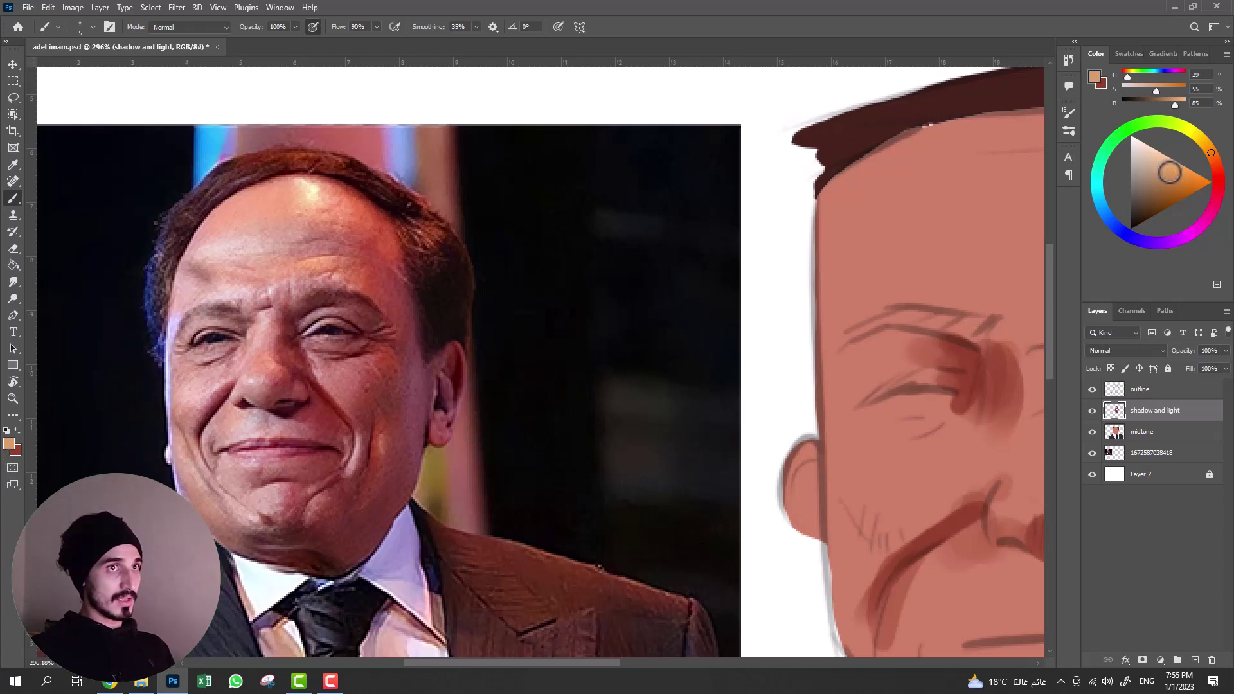
# - Test the tan on the photo's forehead and adjust it to a warmer, softer peach
pyautogui.moveTo(265, 200); pyautogui.dragTo(243, 210)
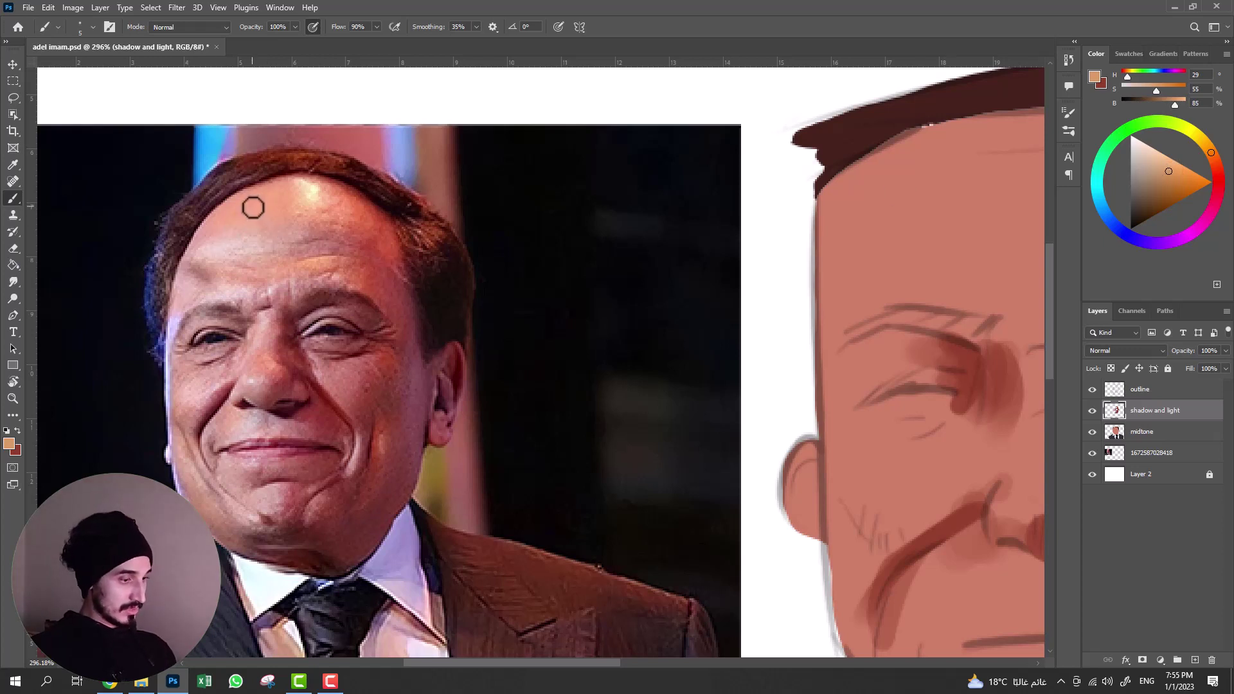
pyautogui.press(']')
pyautogui.moveTo(252, 207); pyautogui.dragTo(262, 201)
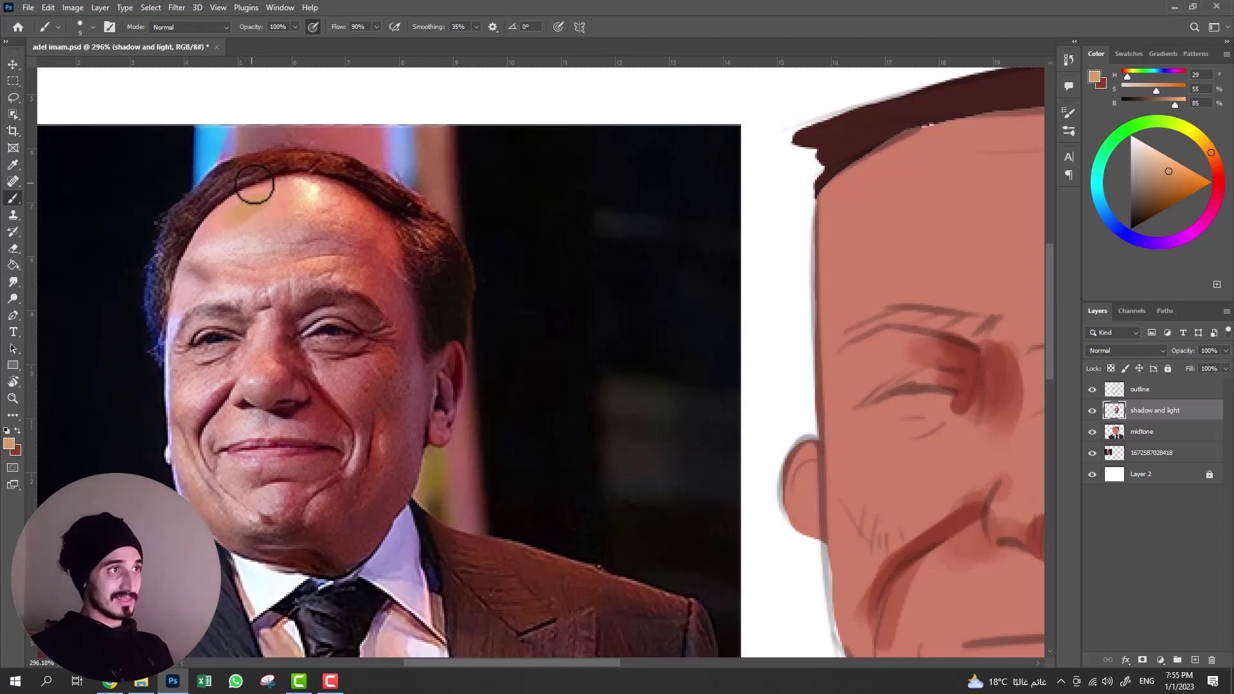
pyautogui.moveTo(265, 193); pyautogui.dragTo(275, 212)
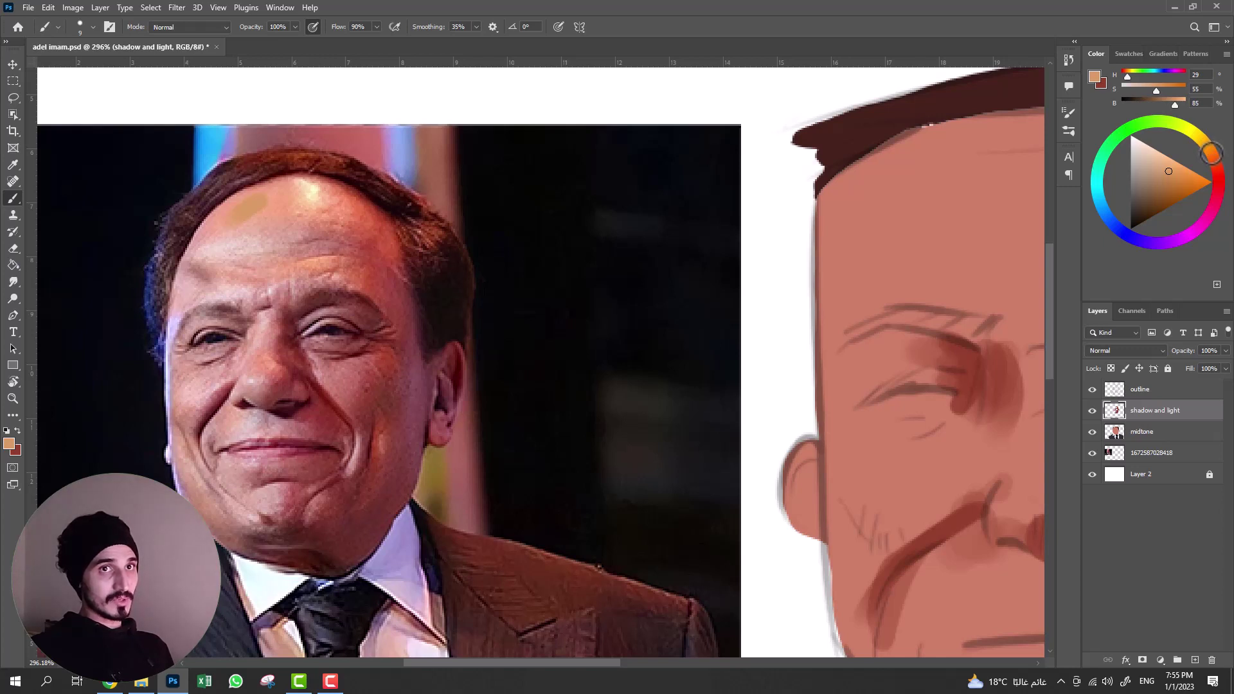
pyautogui.moveTo(1211, 153); pyautogui.dragTo(1213, 159)
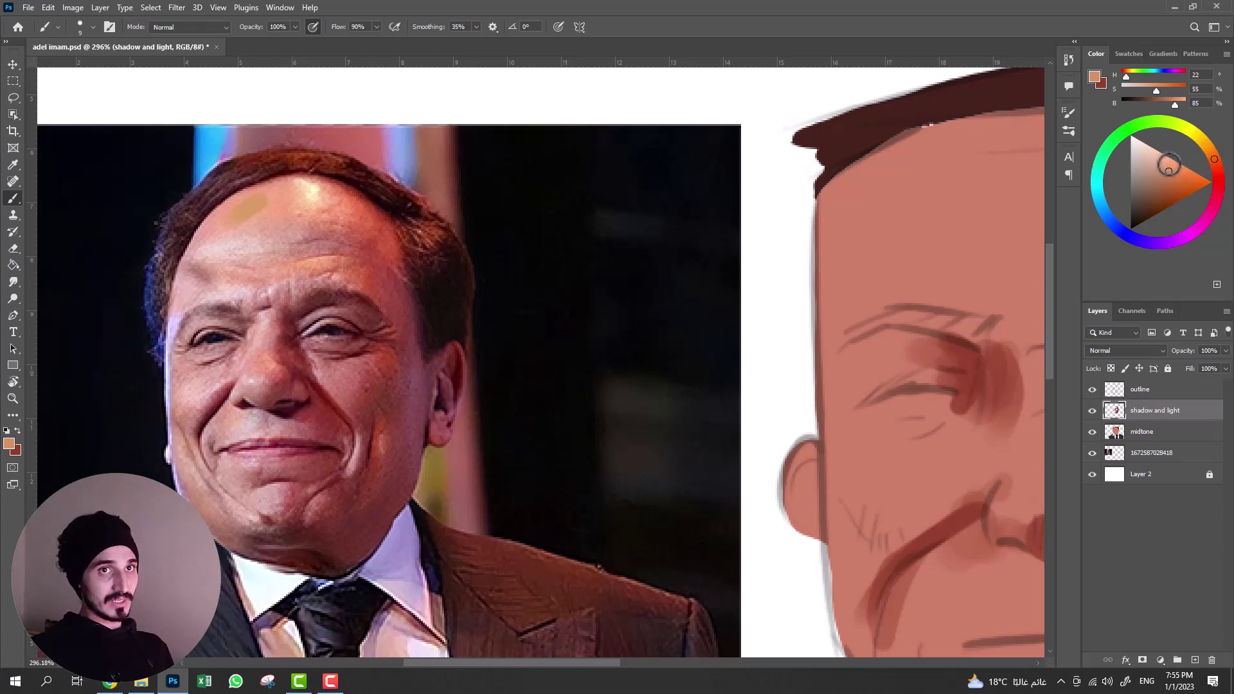
pyautogui.moveTo(1169, 171); pyautogui.dragTo(1167, 168)
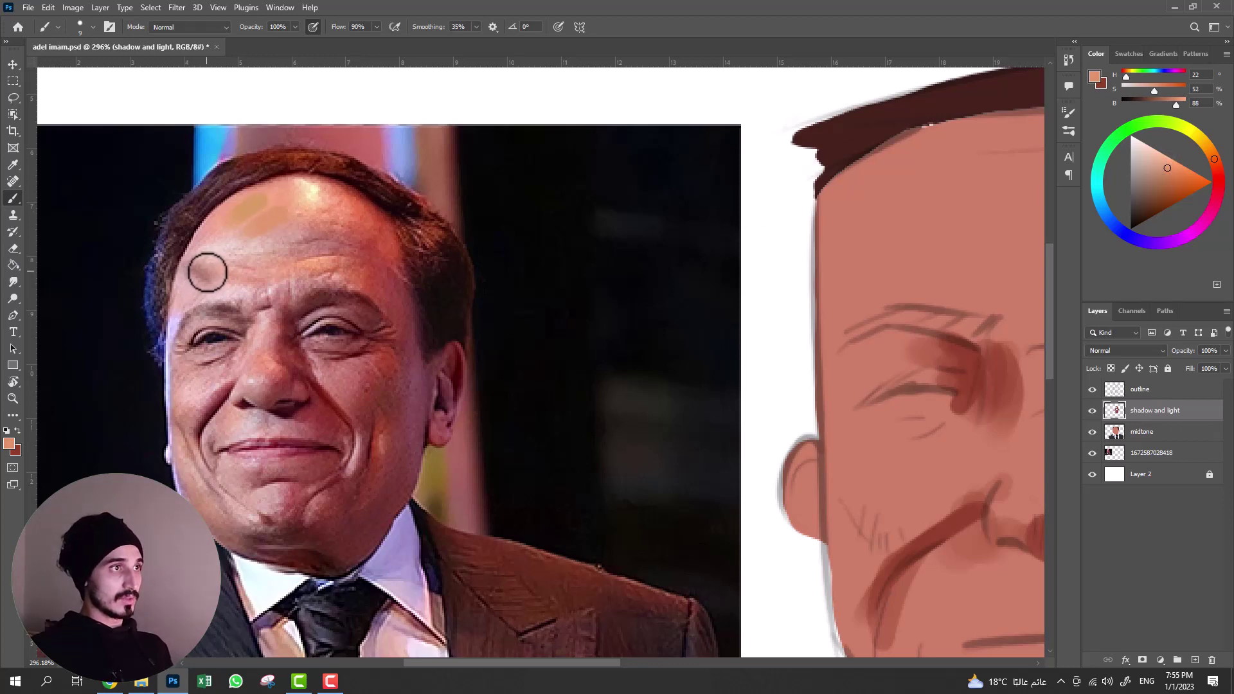
# - Undo the forehead test paint and zoom out to see photo and painting together
pyautogui.press('z')
pyautogui.moveTo(234, 225); pyautogui.dragTo(259, 215)
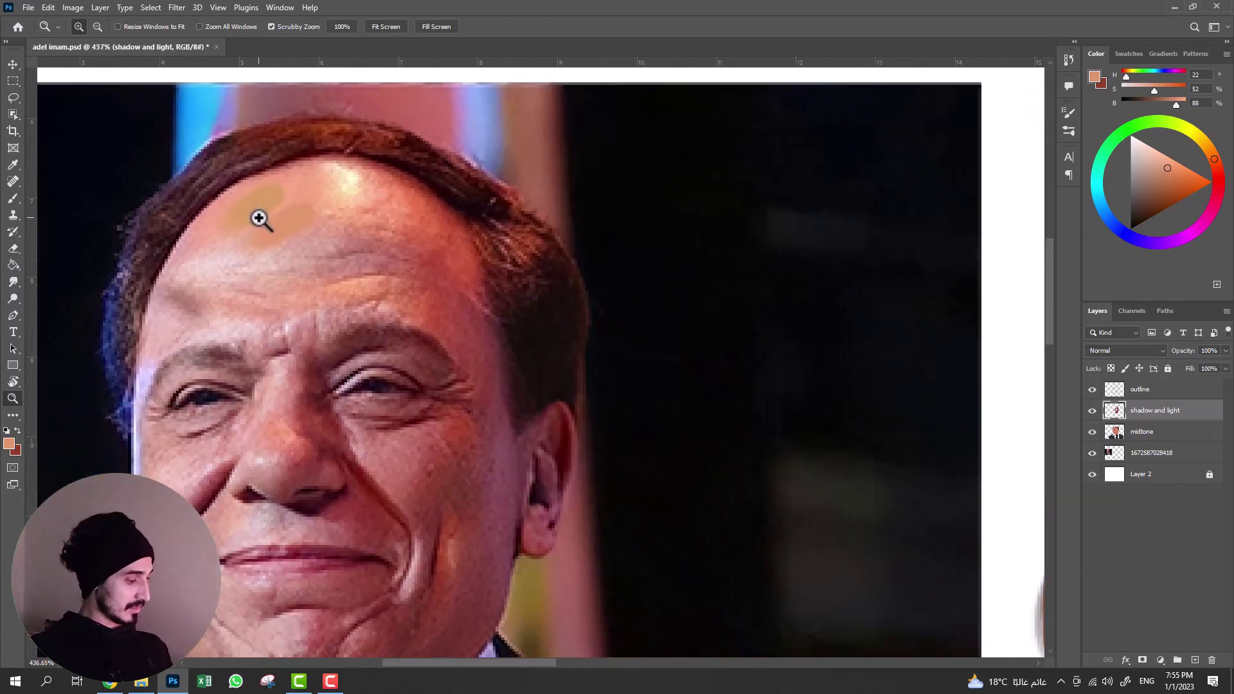
pyautogui.press('b')
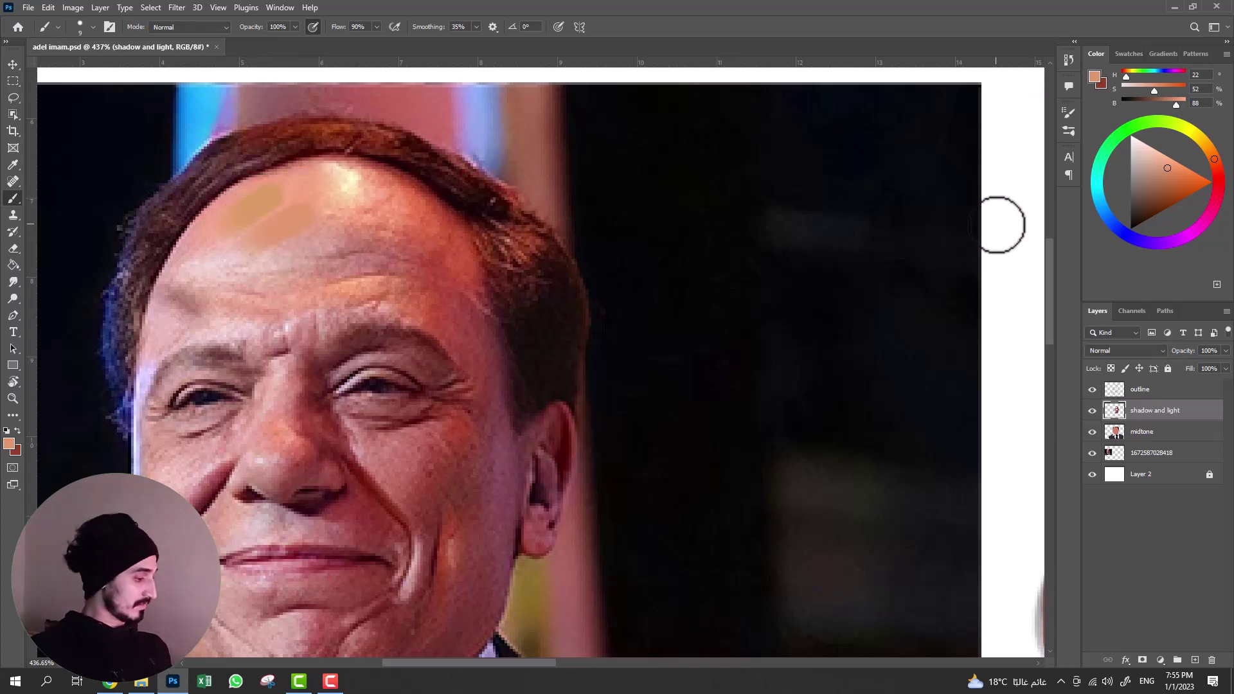
pyautogui.hotkey('ctrl', 'z')
pyautogui.hotkey('ctrl', 'z')
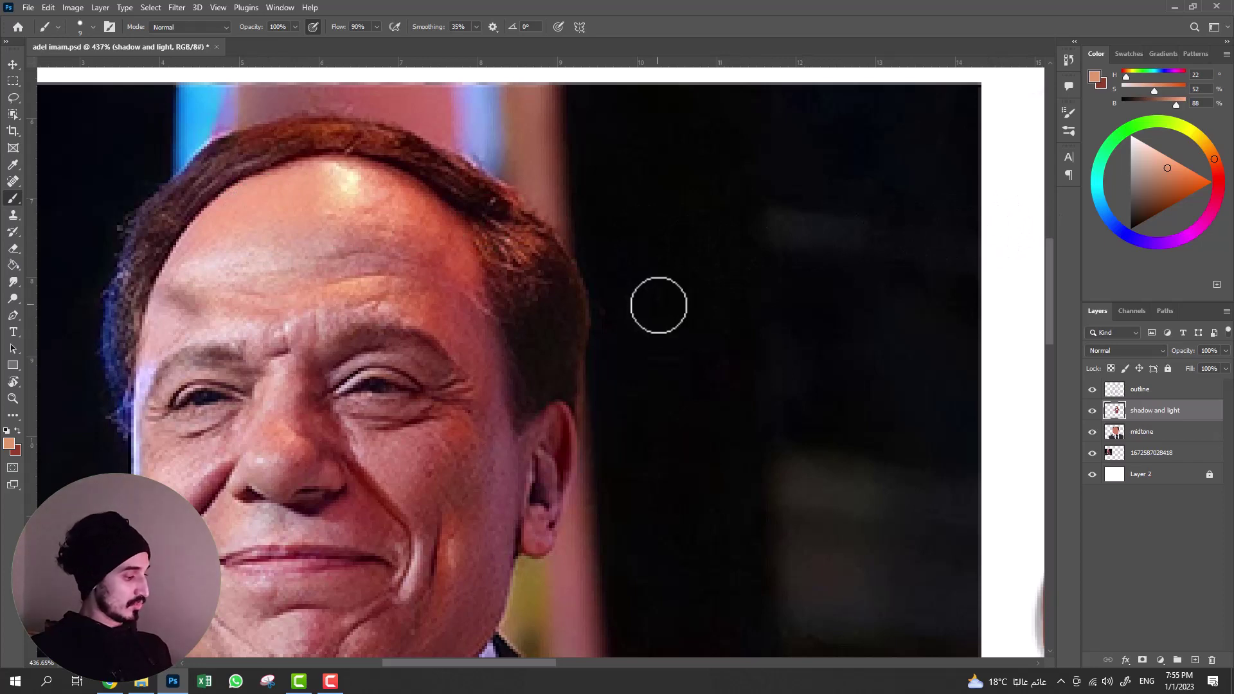
pyautogui.press('z')
pyautogui.moveTo(658, 304)
pyautogui.mouseDown()
pyautogui.moveTo(619, 323)
pyautogui.moveTo(793, 322)
pyautogui.moveTo(512, 287)
pyautogui.mouseUp()
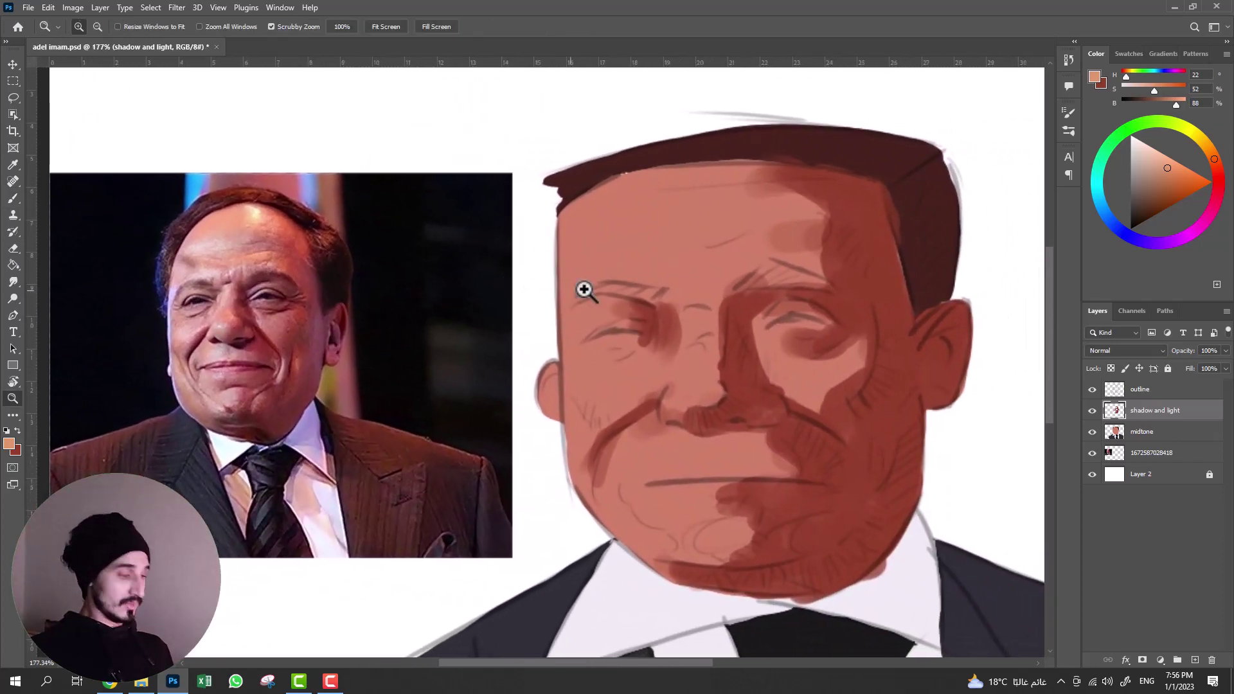
# - Paint lighter peach skin over the caricature's forehead and nose with a larger brush
pyautogui.press('b')
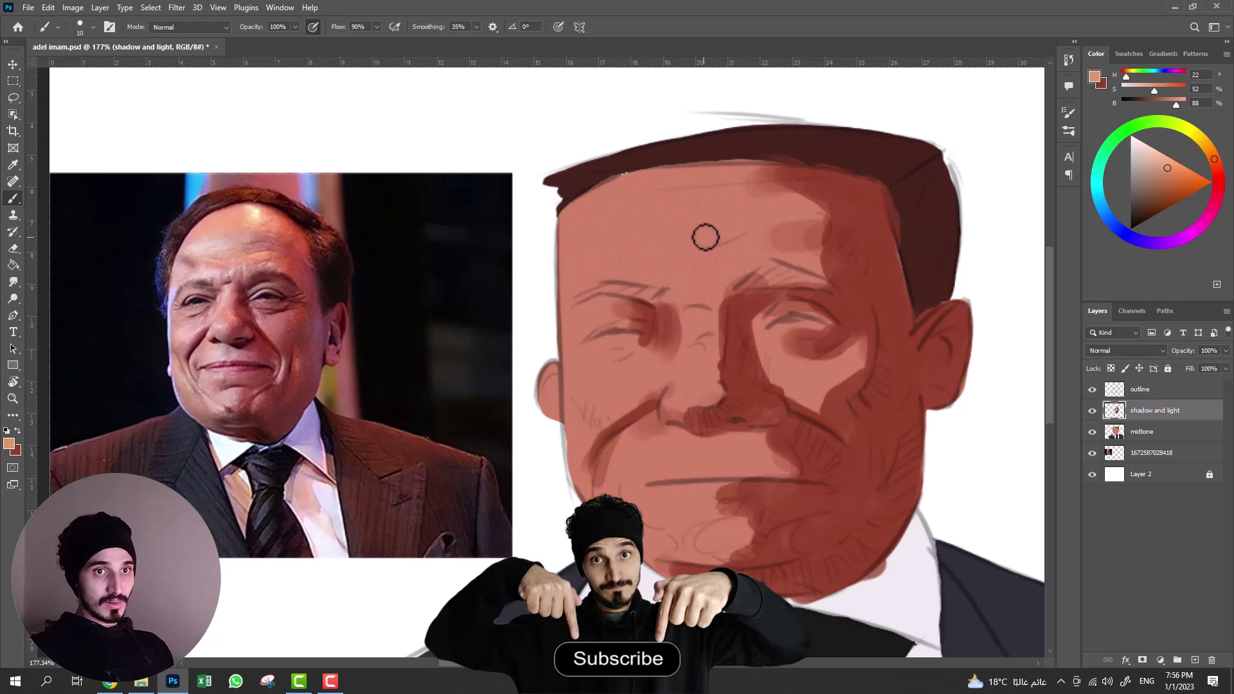
pyautogui.press(']')
pyautogui.moveTo(706, 237); pyautogui.dragTo(691, 372)
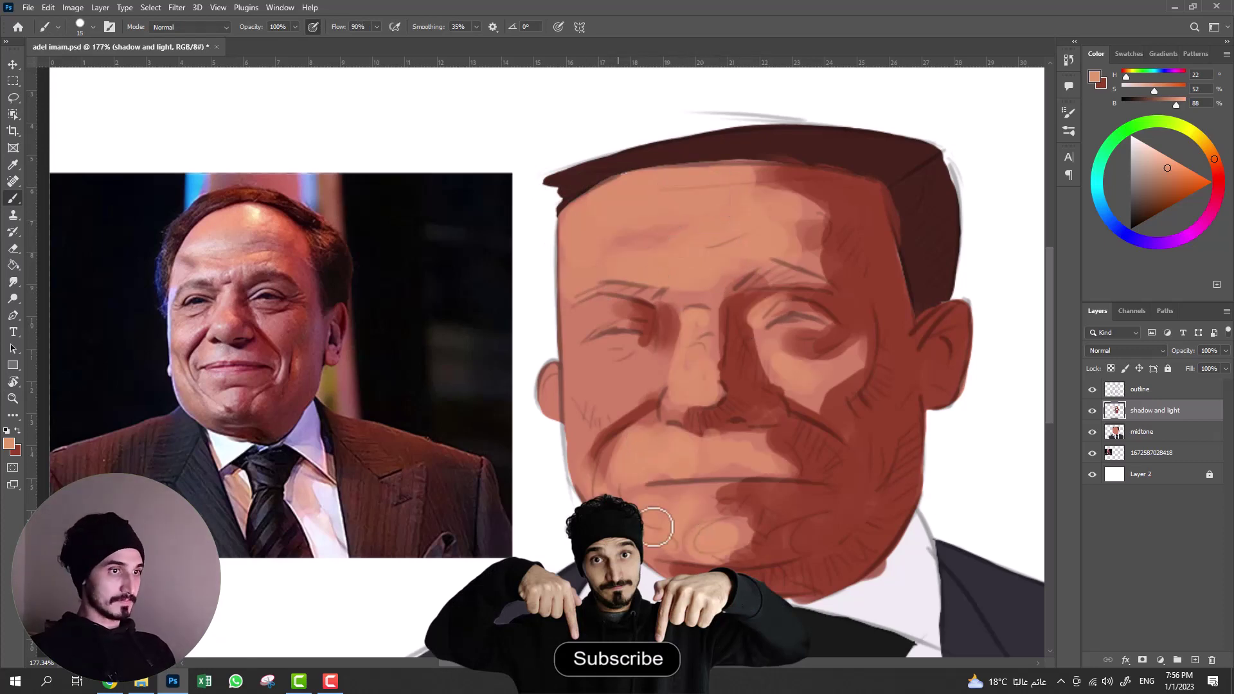
pyautogui.scroll(-3, 840, 442)
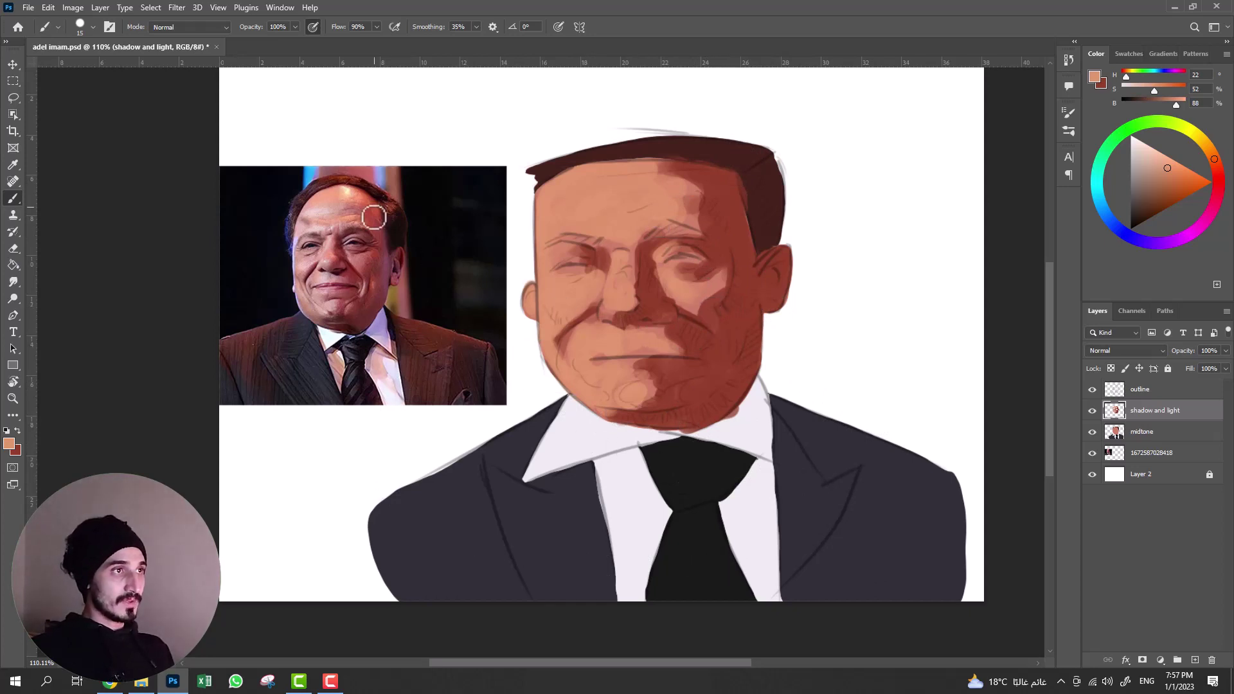
# - Sample the hair colour from the reference photo and nudge the photo slightly right
pyautogui.keyDown('alt'); pyautogui.click(351, 188); pyautogui.keyUp('alt')
pyautogui.press('v')
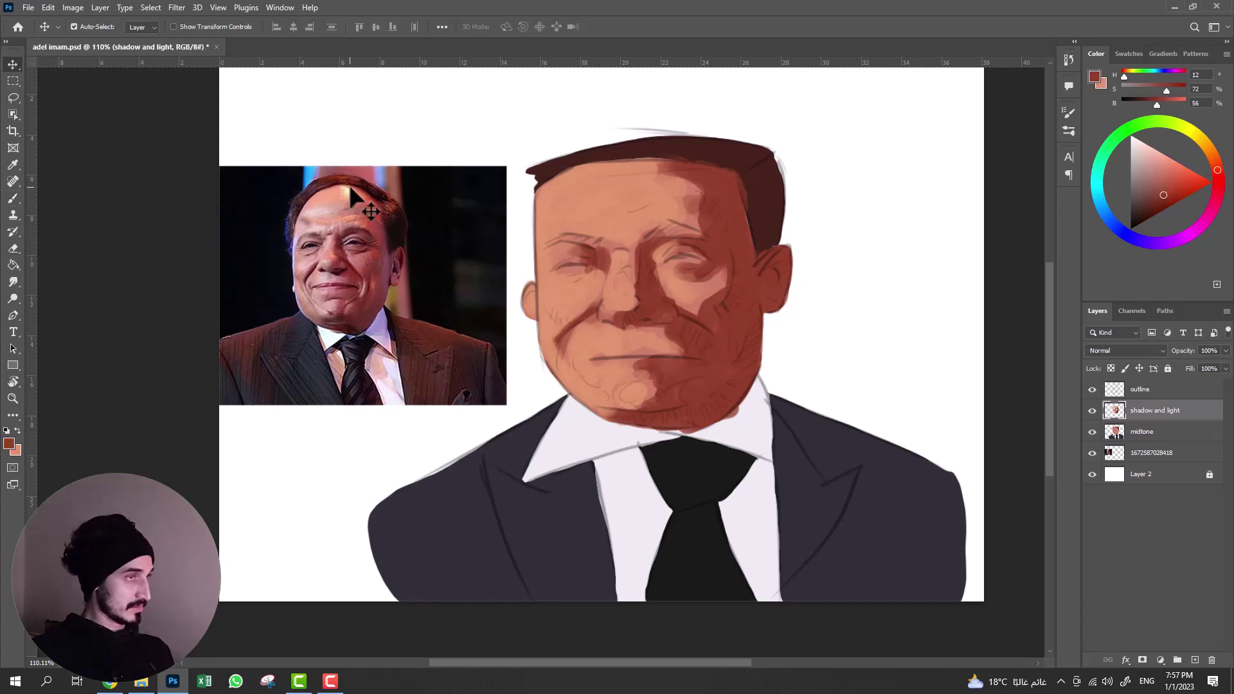
pyautogui.moveTo(325, 199); pyautogui.dragTo(399, 164)
pyautogui.press('z')
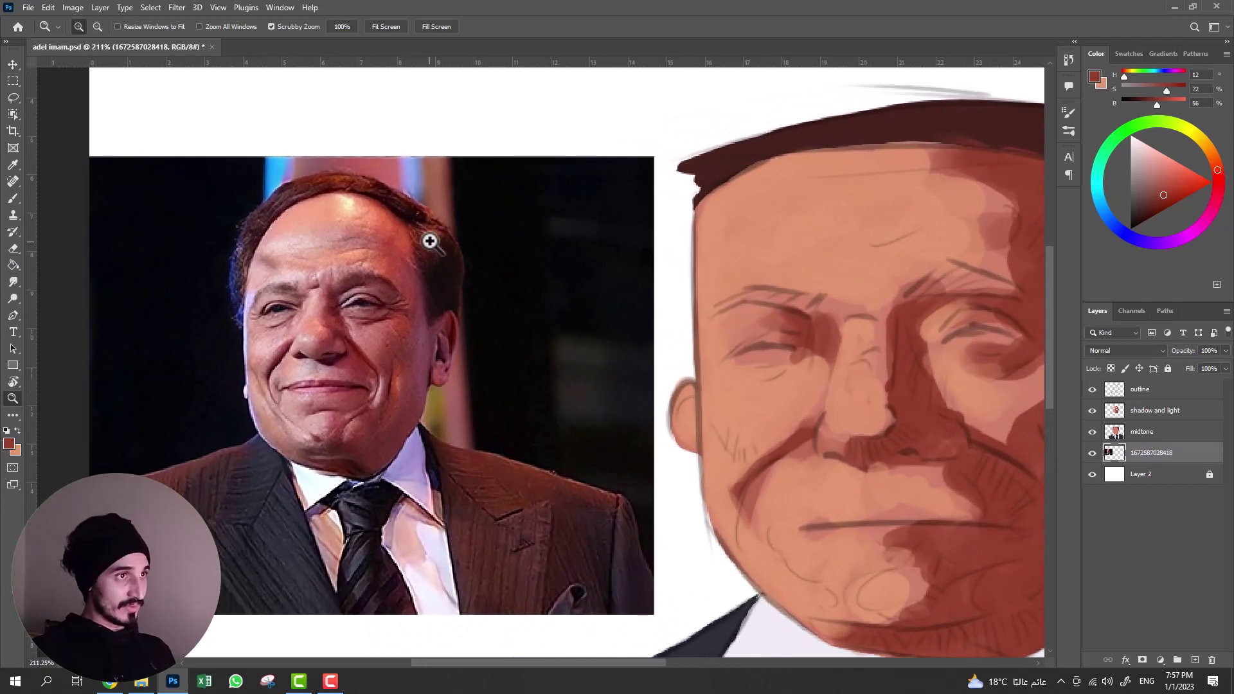
# - Set the paint colour to a near-black dark brown and shrink the brush
pyautogui.press('b')
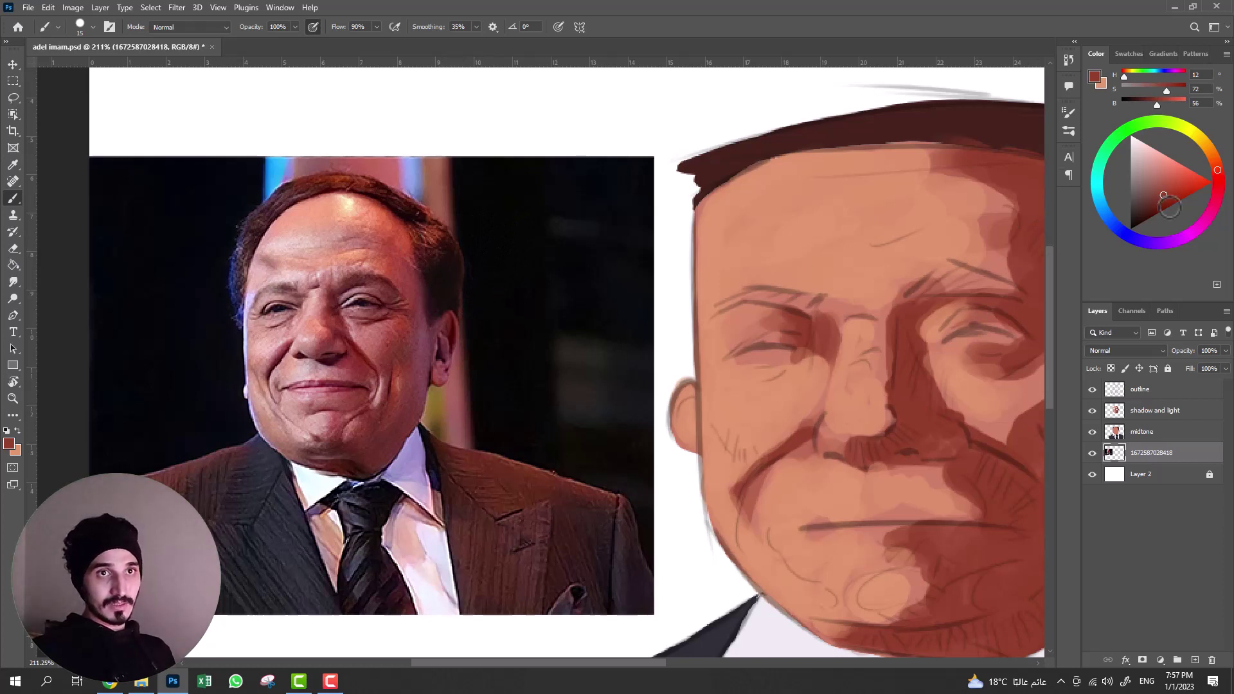
pyautogui.moveTo(1170, 207); pyautogui.dragTo(1138, 223)
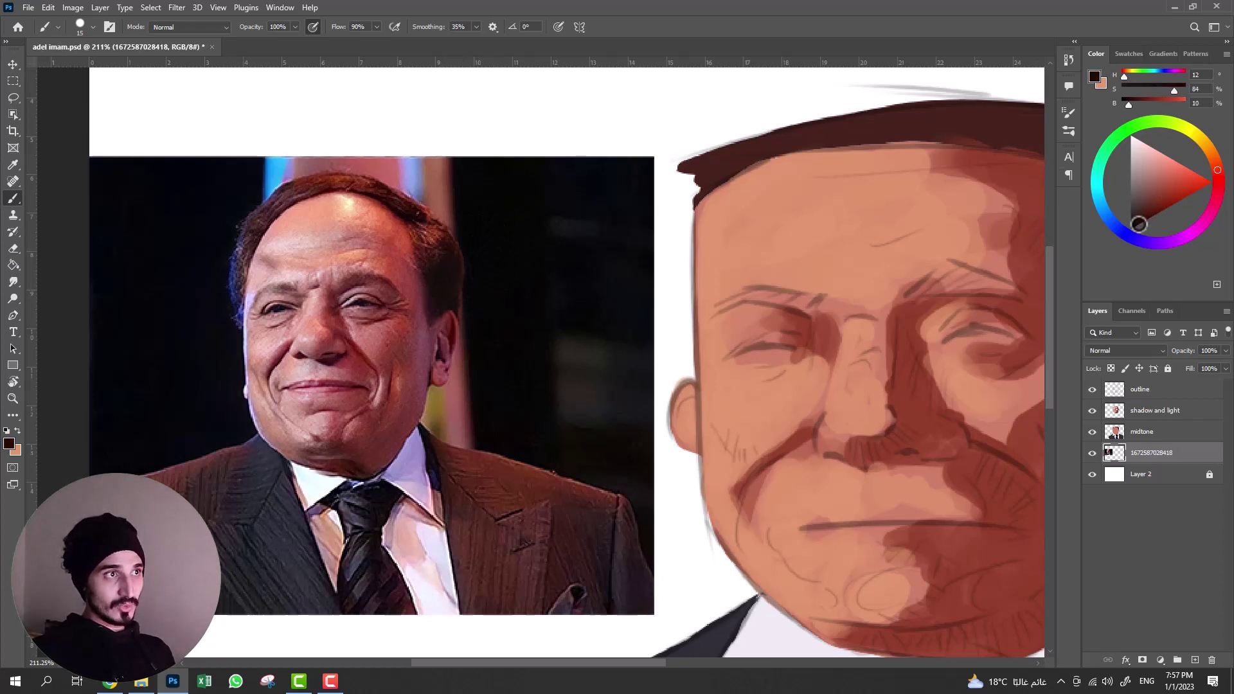
pyautogui.moveTo(1139, 223); pyautogui.dragTo(1142, 211)
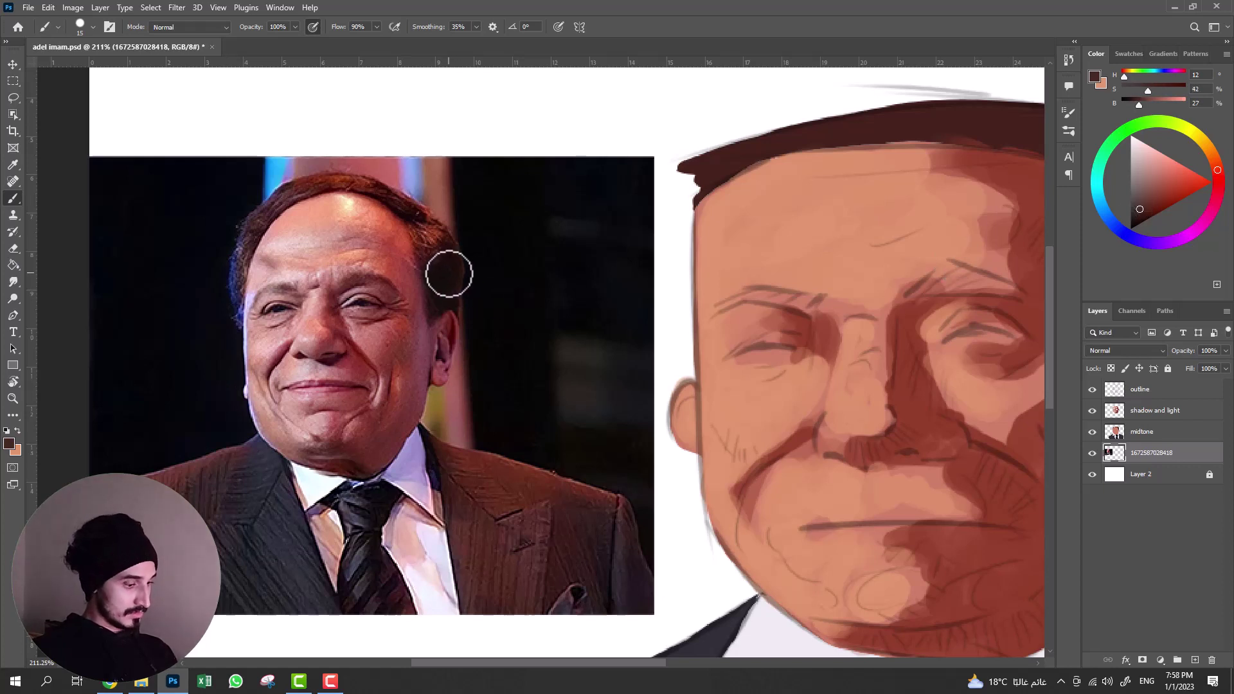
pyautogui.press('[')
pyautogui.press('[')
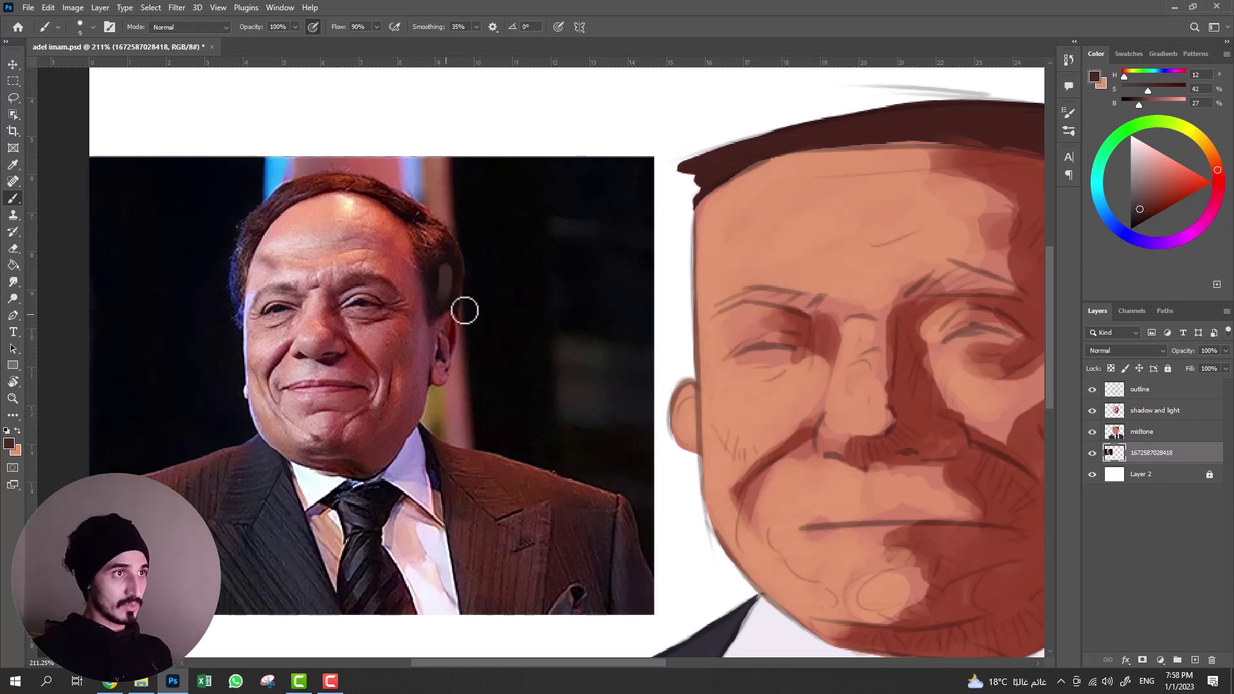
pyautogui.click(1138, 218)
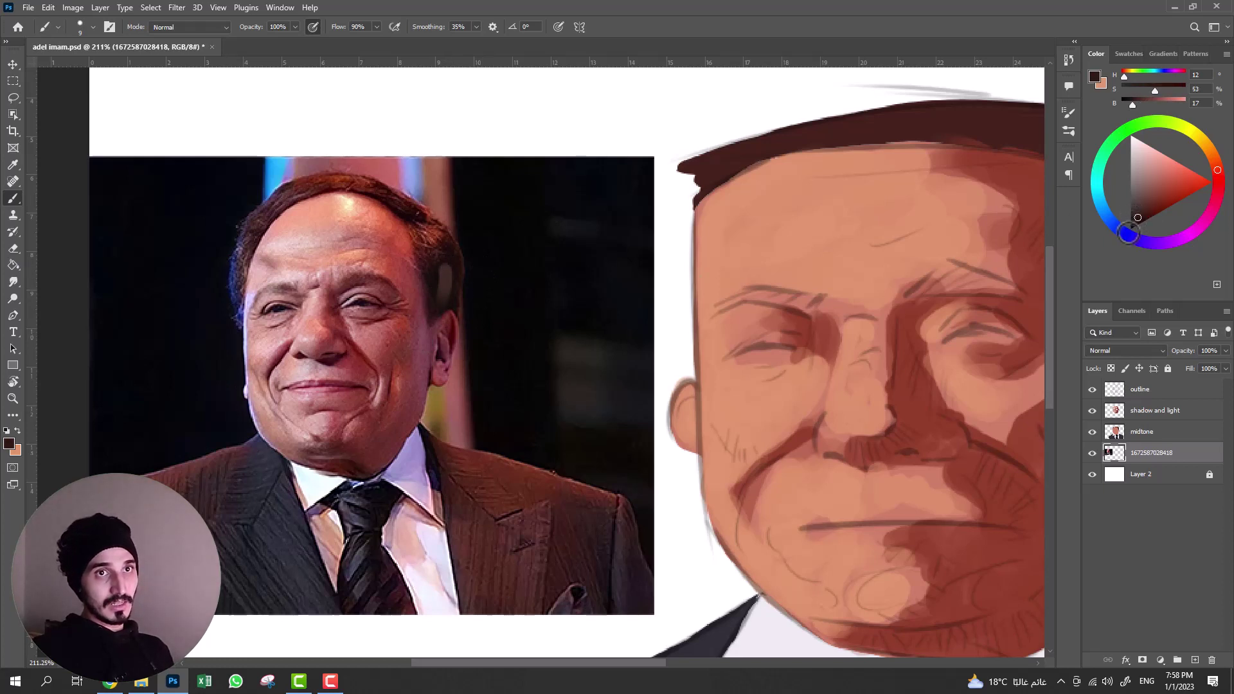
pyautogui.click(1138, 222)
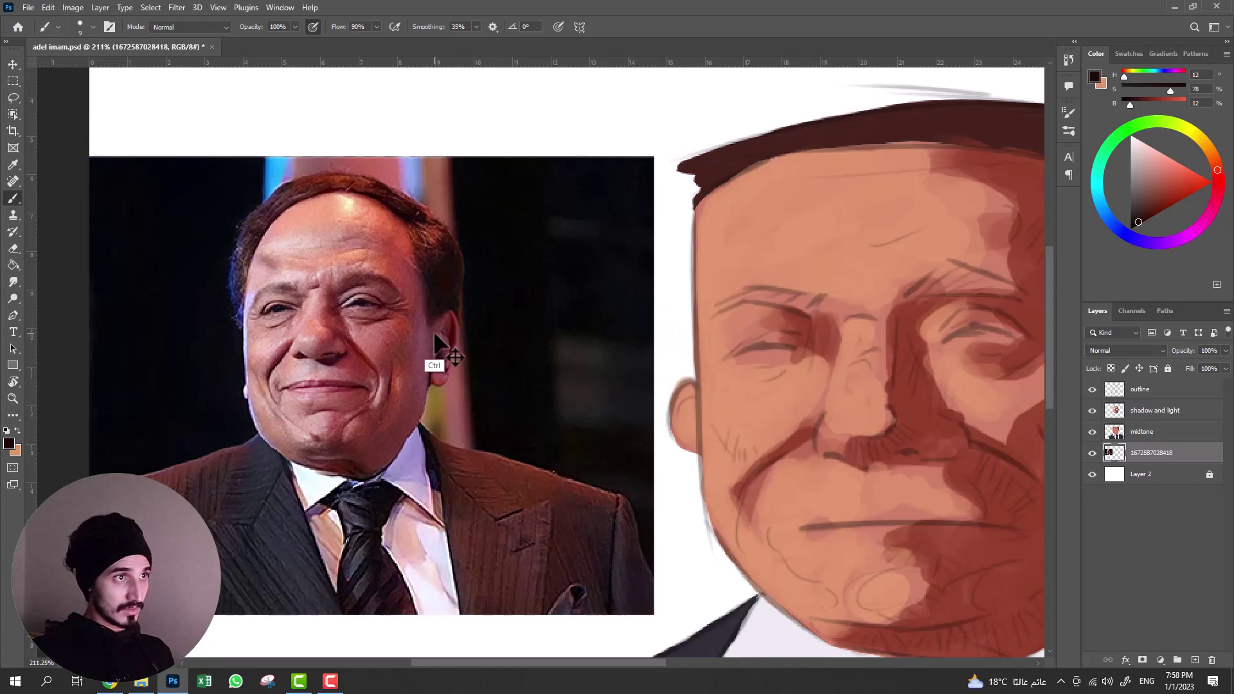
# - Zoom in on the photo's hair and ear, then zoom out to show the whole portrait
pyautogui.press('z')
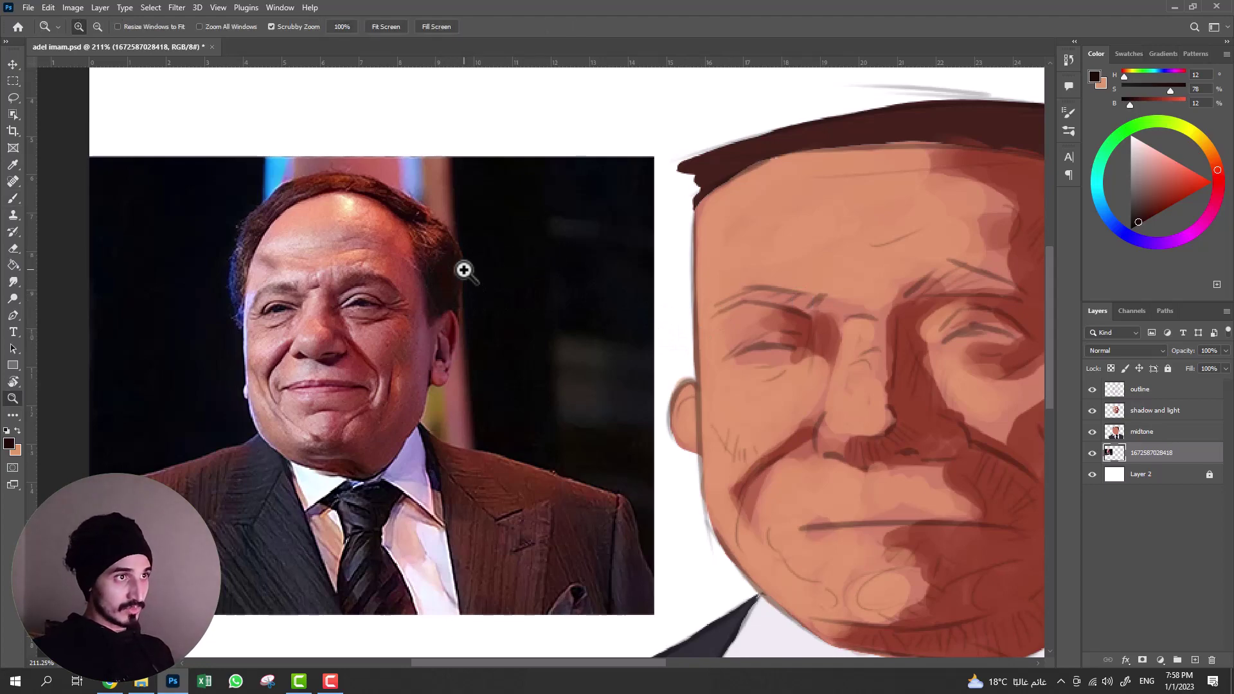
pyautogui.moveTo(463, 267)
pyautogui.mouseDown()
pyautogui.moveTo(513, 233)
pyautogui.moveTo(486, 264)
pyautogui.mouseUp()
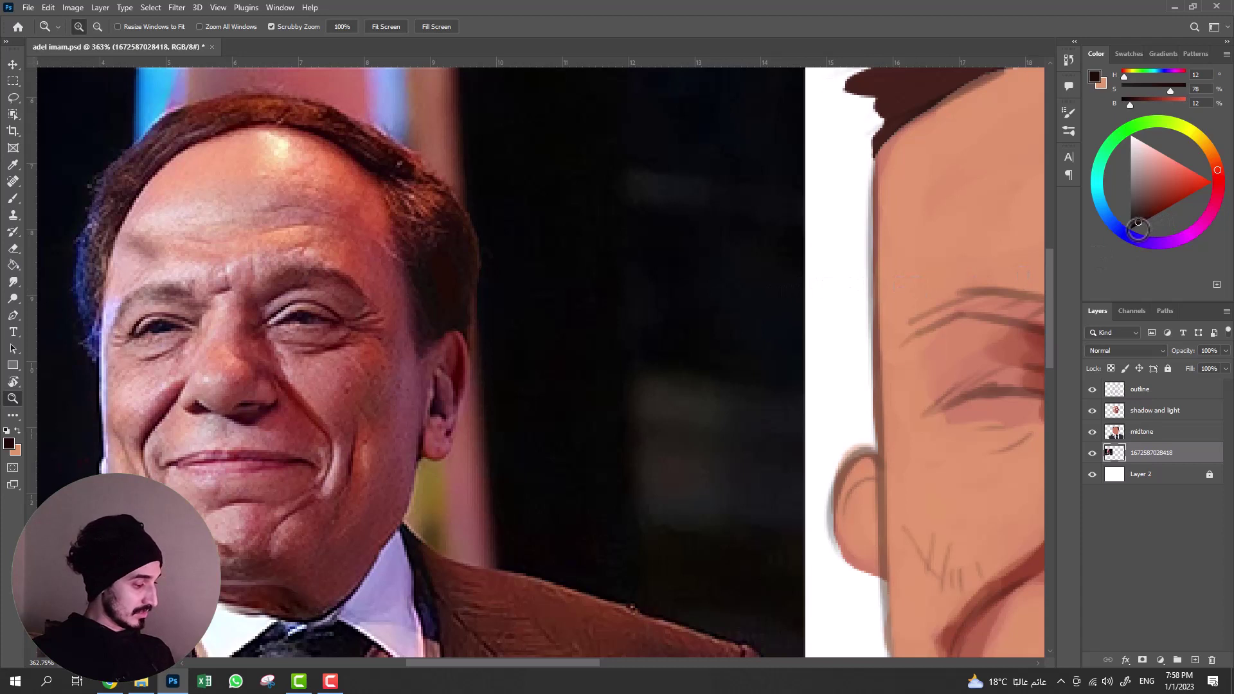
pyautogui.press('b')
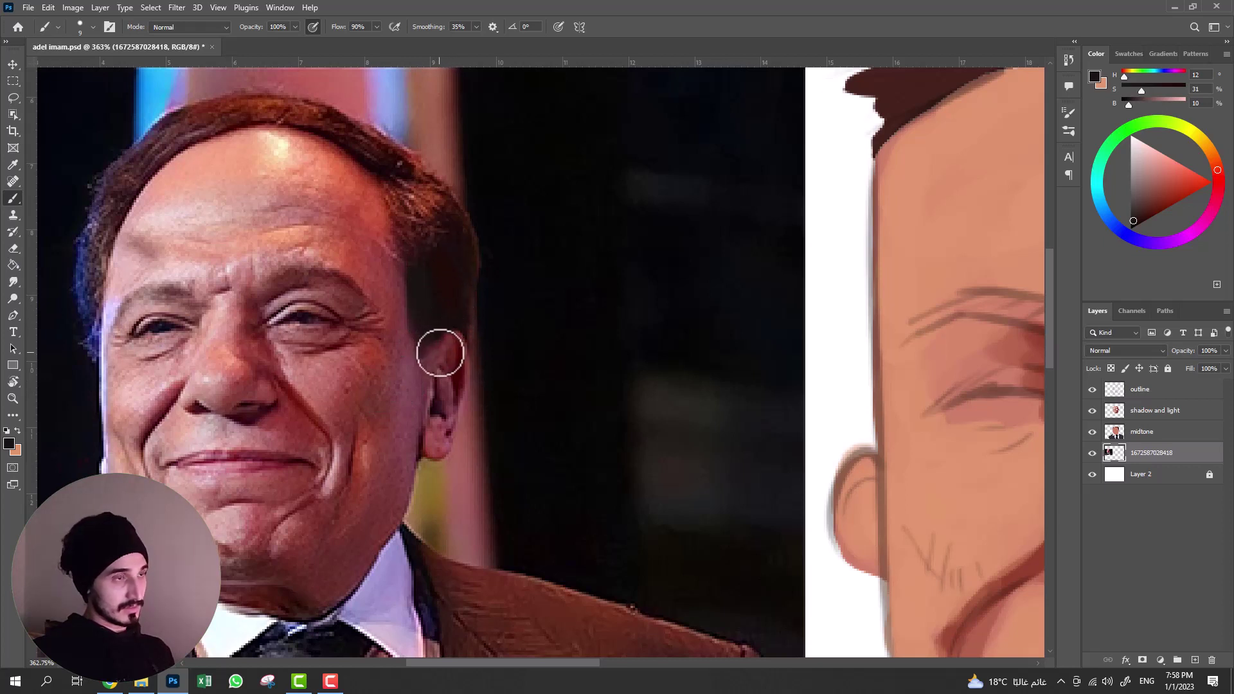
pyautogui.press('ctrl')
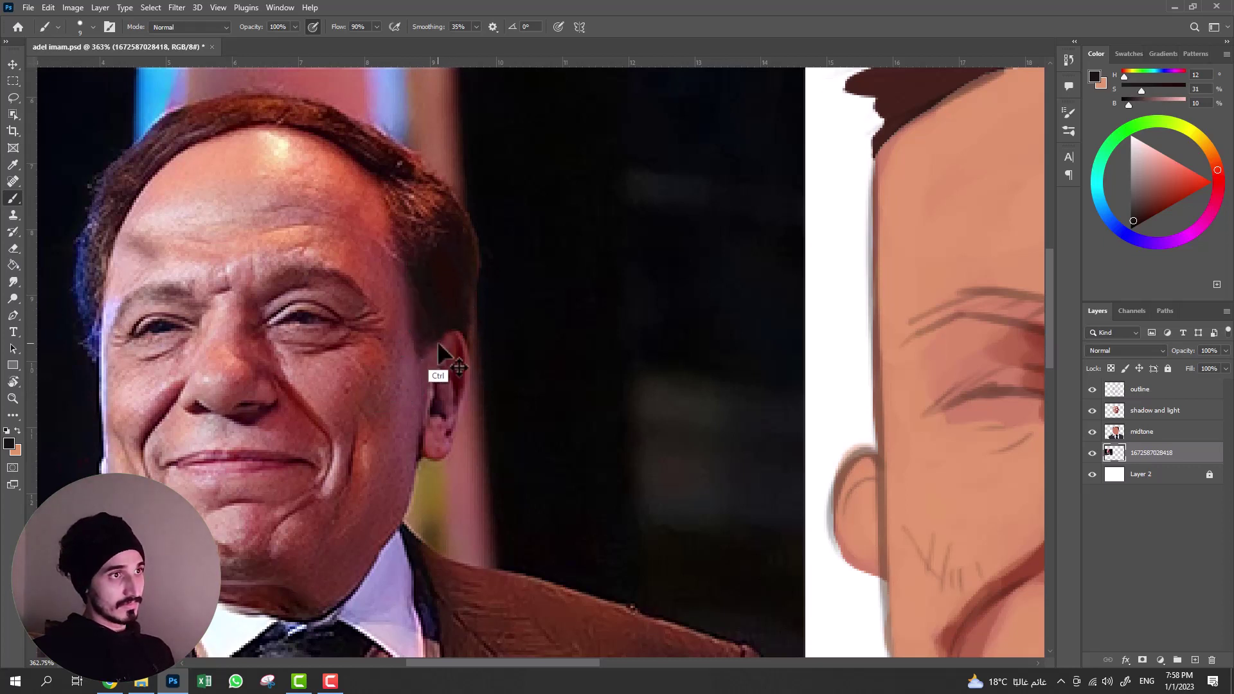
pyautogui.moveTo(680, 347)
pyautogui.mouseDown()
pyautogui.moveTo(593, 345)
pyautogui.moveTo(566, 362)
pyautogui.mouseUp()
pyautogui.press('z')
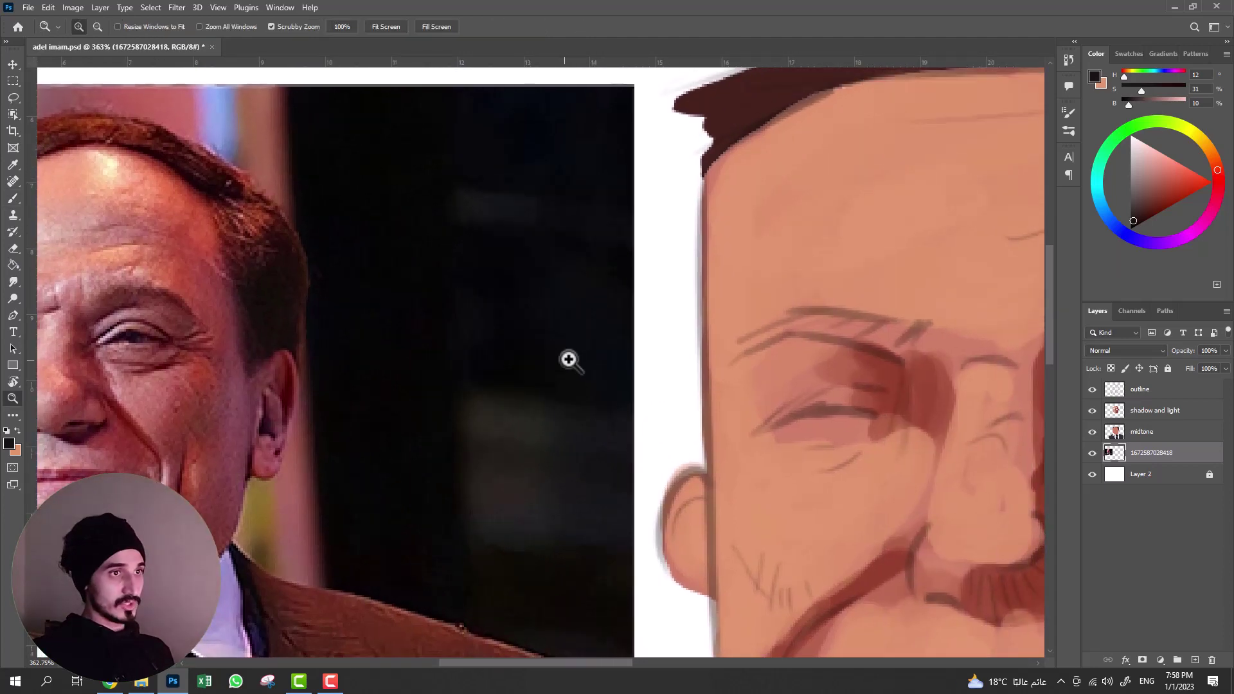
pyautogui.scroll(-3, 568, 360)
pyautogui.scroll(-2, 533, 378)
pyautogui.moveTo(758, 330); pyautogui.dragTo(636, 330)
pyautogui.press('b')
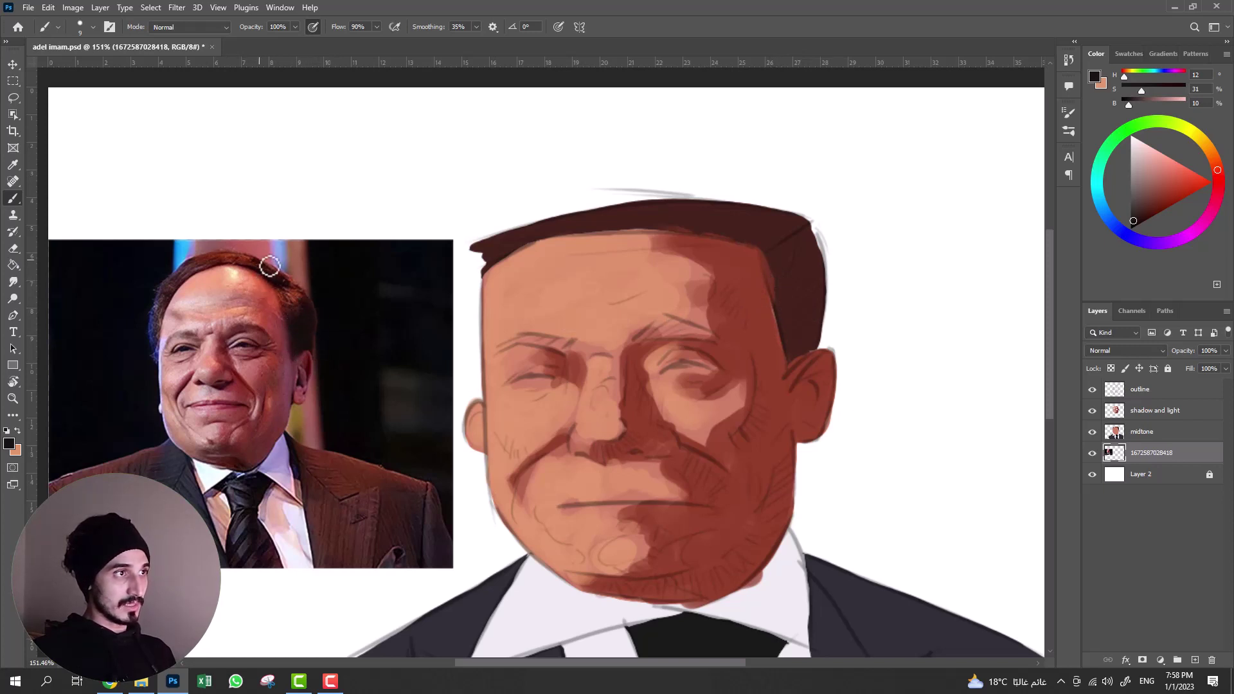
# - On the shadow and light layer, darken the right side and upper edge of the hair
pyautogui.hotkey('alt', ']')
pyautogui.hotkey('alt', ']')
pyautogui.moveTo(781, 276); pyautogui.dragTo(811, 257)
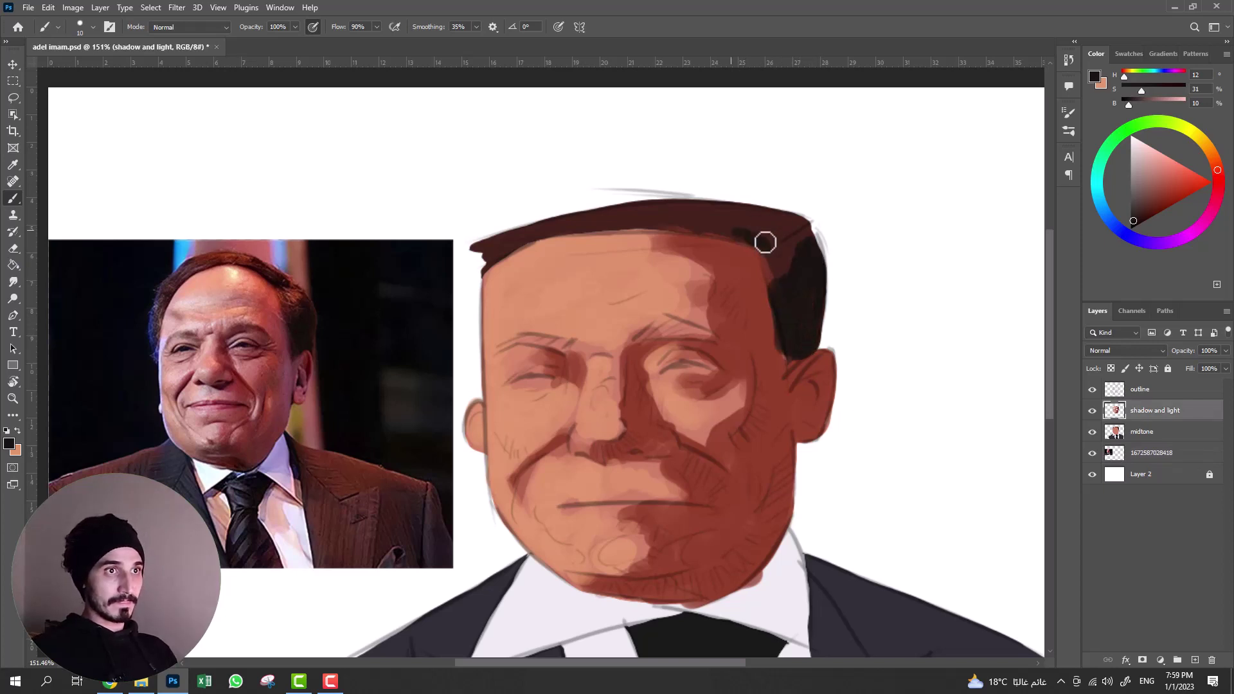
pyautogui.moveTo(764, 243)
pyautogui.mouseDown()
pyautogui.moveTo(733, 234)
pyautogui.moveTo(764, 229)
pyautogui.moveTo(687, 207)
pyautogui.moveTo(728, 217)
pyautogui.moveTo(743, 221)
pyautogui.moveTo(673, 215)
pyautogui.moveTo(810, 221)
pyautogui.moveTo(799, 232)
pyautogui.mouseUp()
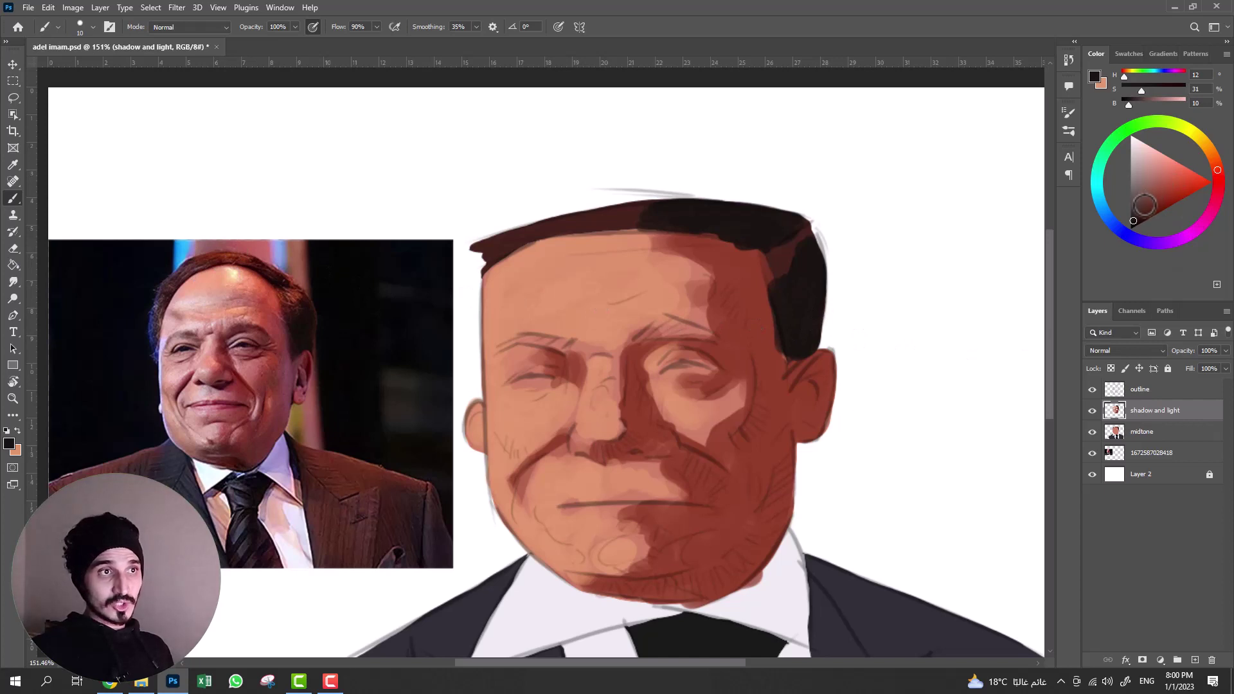
# - Pick a lighter reddish-brown and paint highlights across the top of the hair
pyautogui.moveTo(1145, 205); pyautogui.dragTo(1166, 181)
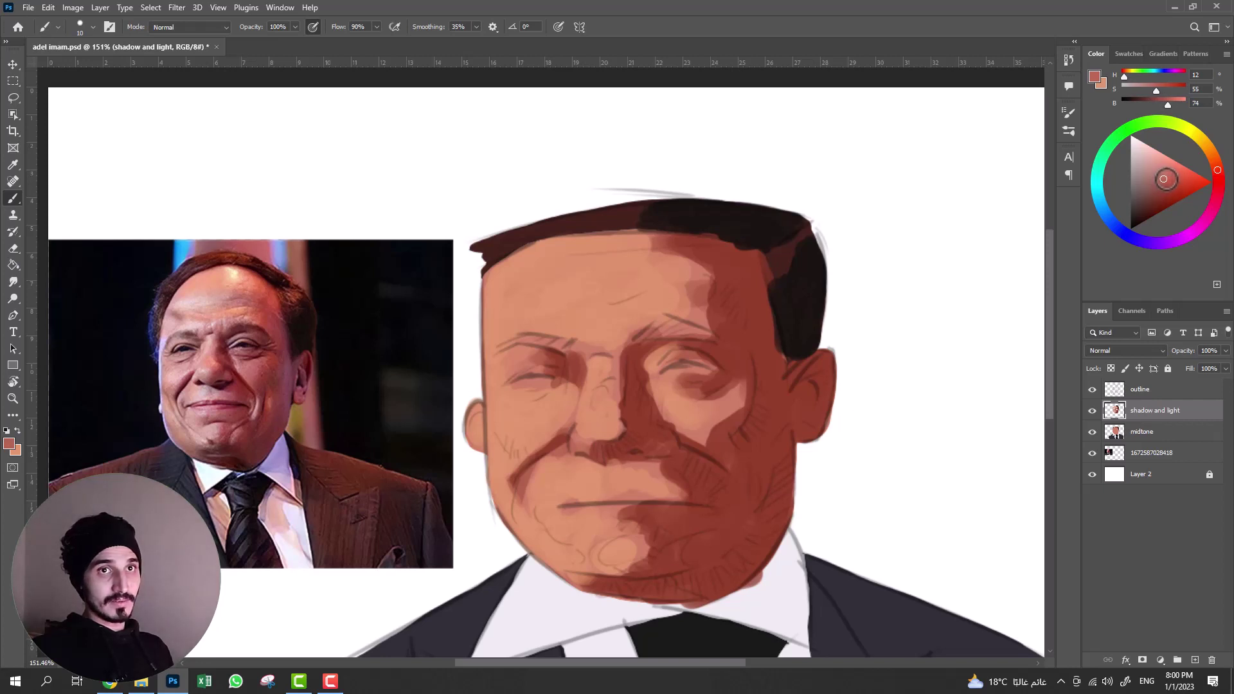
pyautogui.moveTo(1163, 178); pyautogui.dragTo(1166, 171)
pyautogui.click(292, 294)
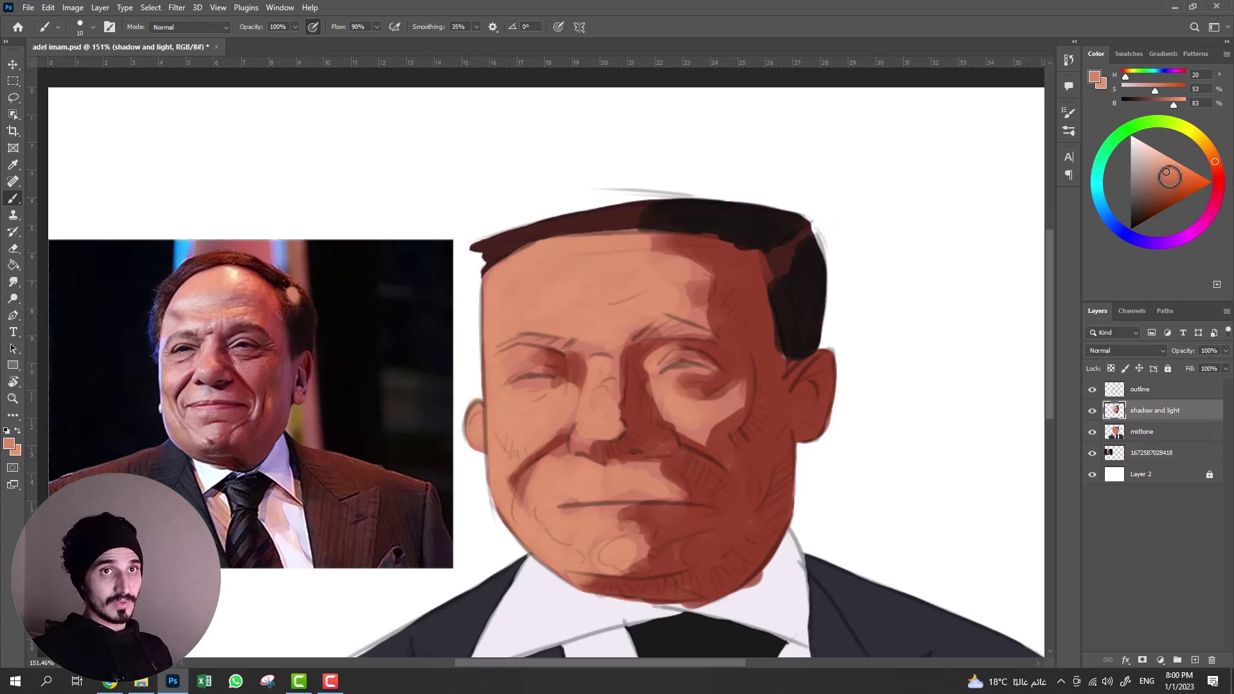
pyautogui.click(1167, 188)
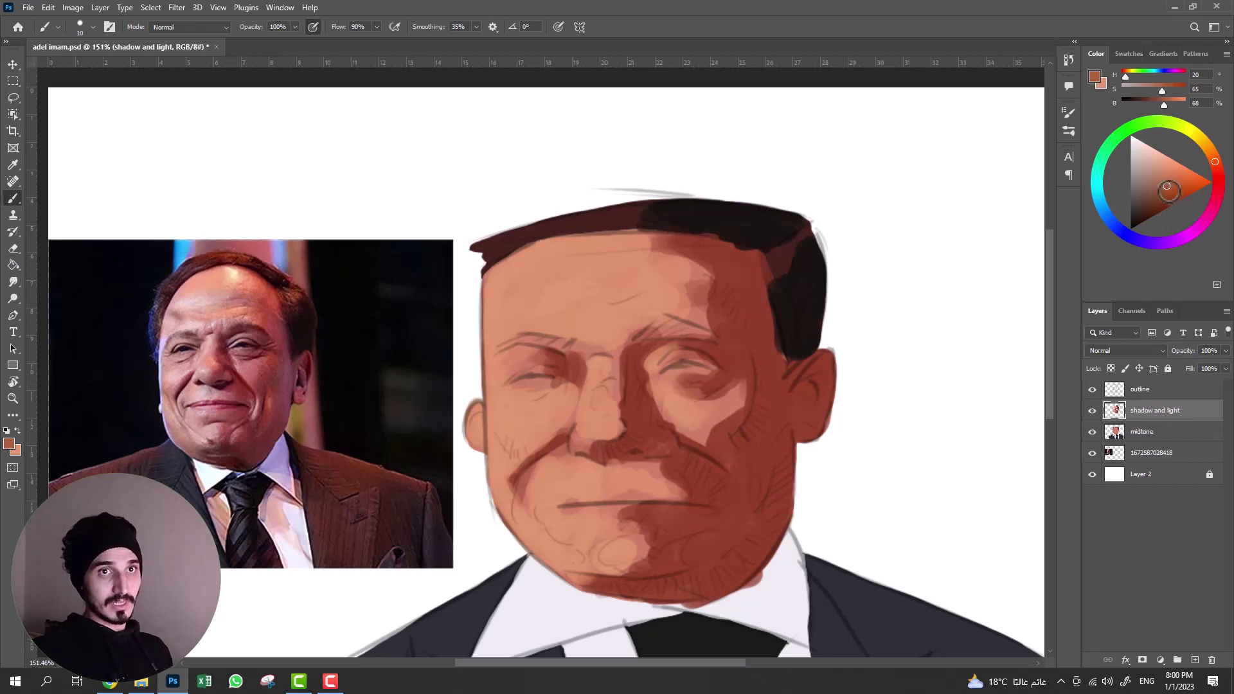
pyautogui.click(1167, 193)
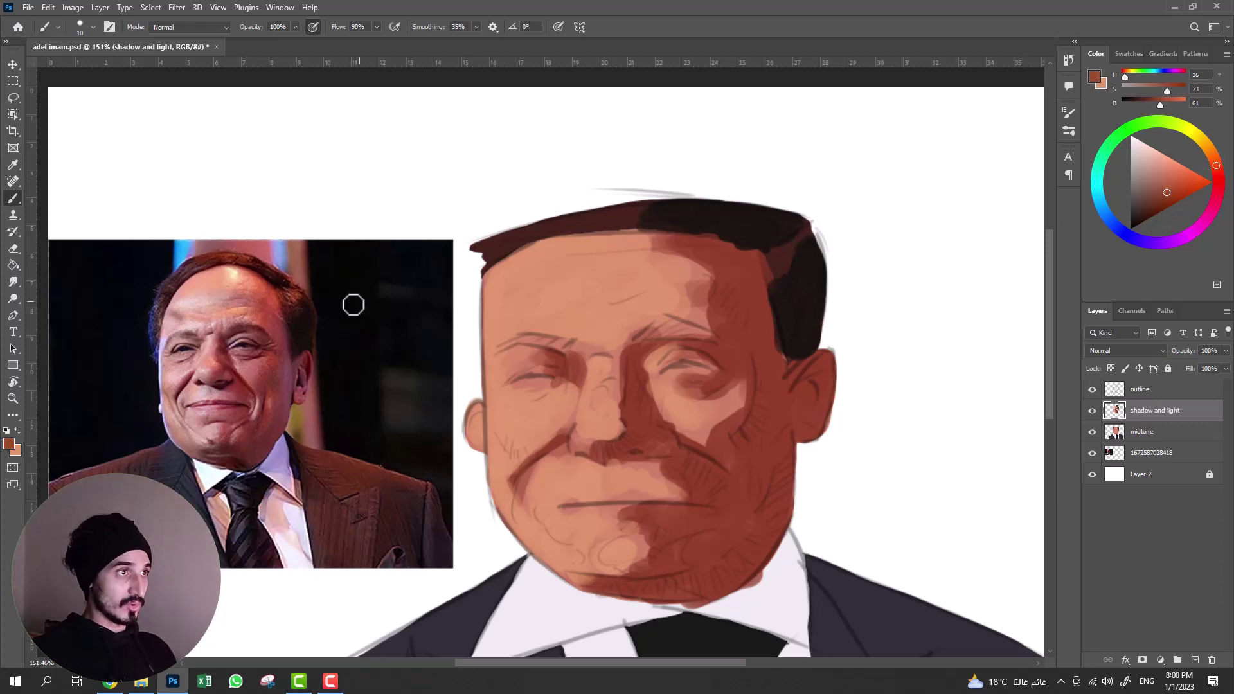
pyautogui.press('[')
pyautogui.press('[')
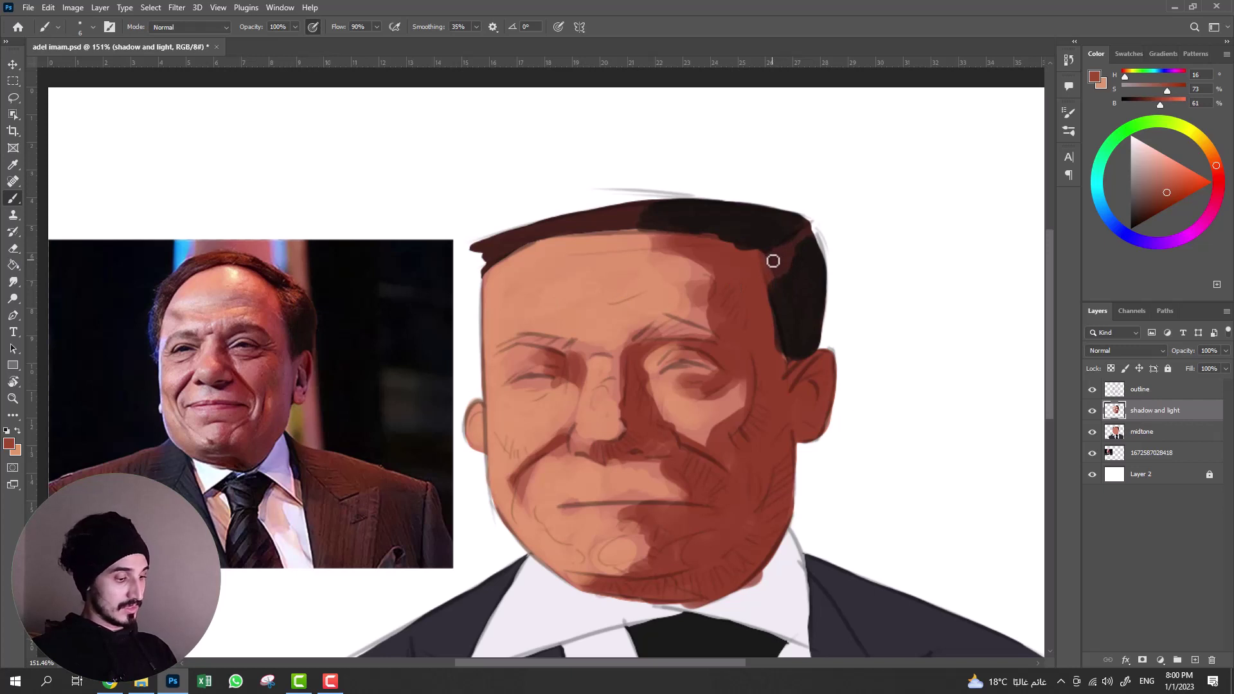
pyautogui.press(']')
pyautogui.press(']')
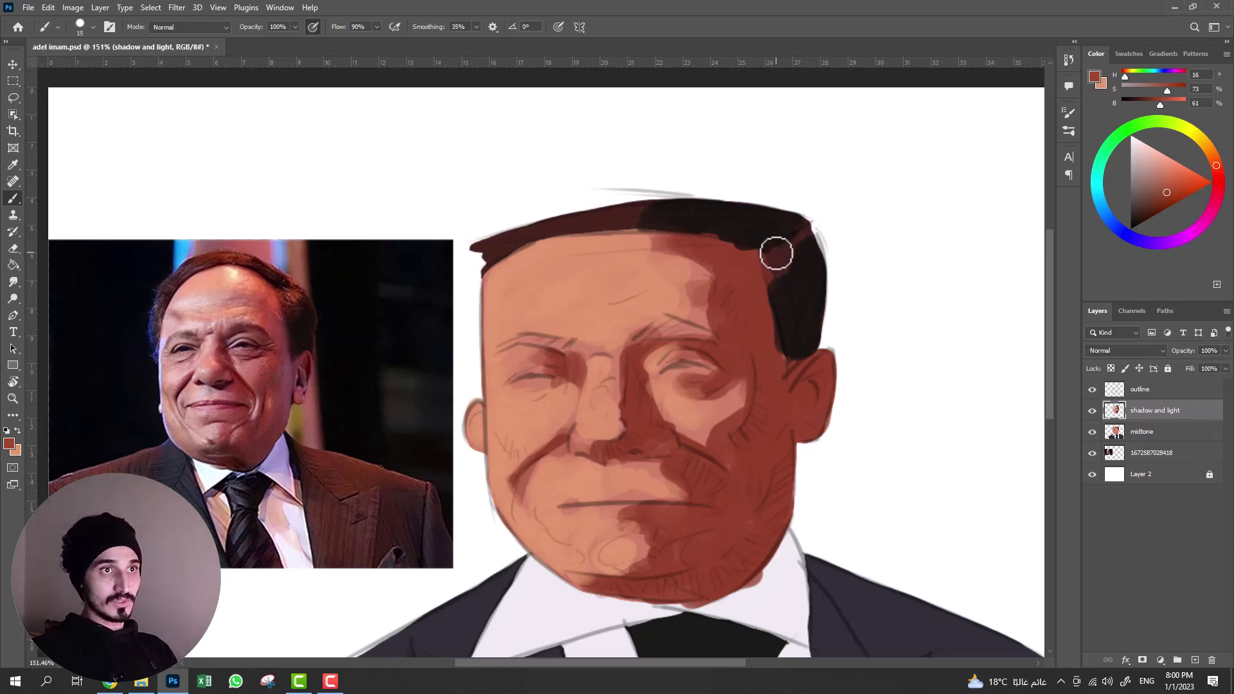
pyautogui.moveTo(768, 267)
pyautogui.mouseDown()
pyautogui.moveTo(804, 256)
pyautogui.moveTo(499, 243)
pyautogui.mouseUp()
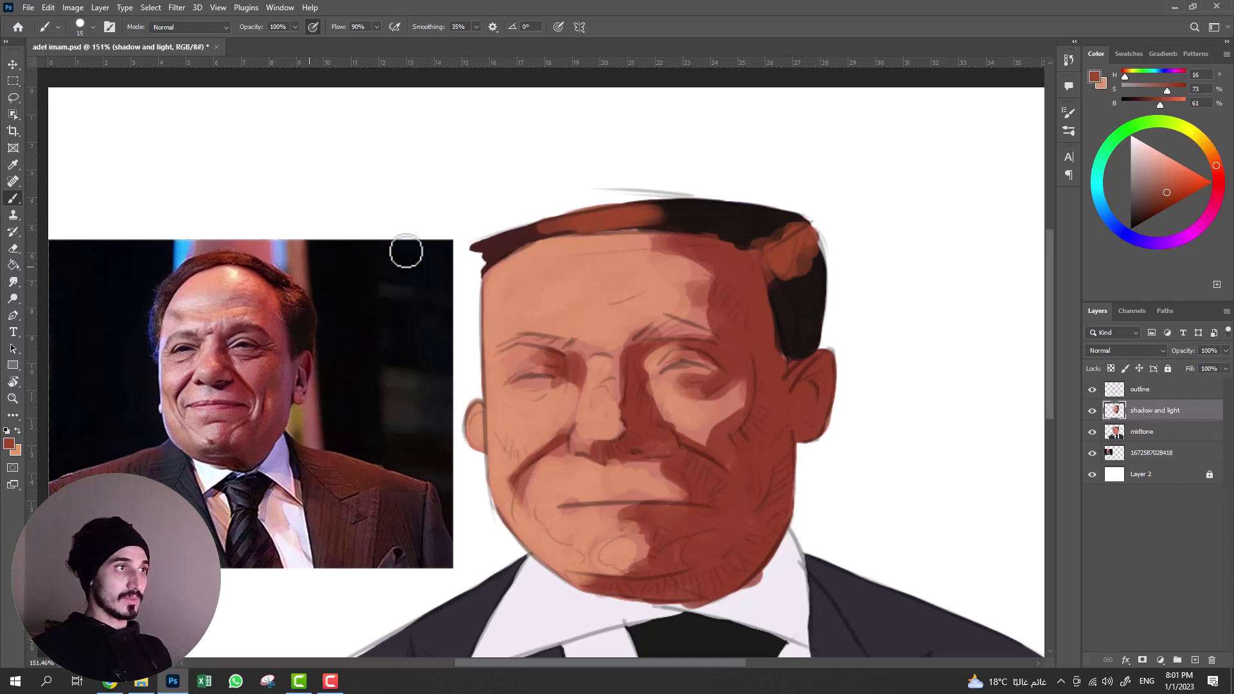
pyautogui.keyDown('alt'); pyautogui.click(526, 233); pyautogui.keyUp('alt')
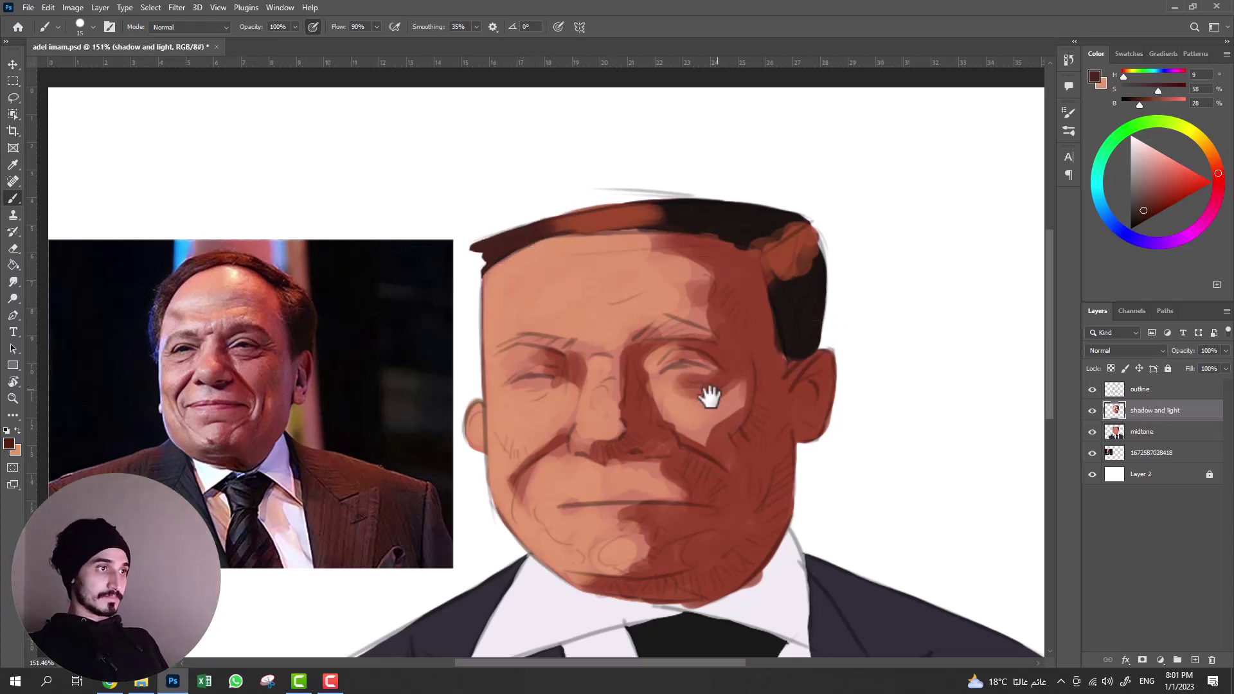
pyautogui.moveTo(708, 394); pyautogui.dragTo(689, 305)
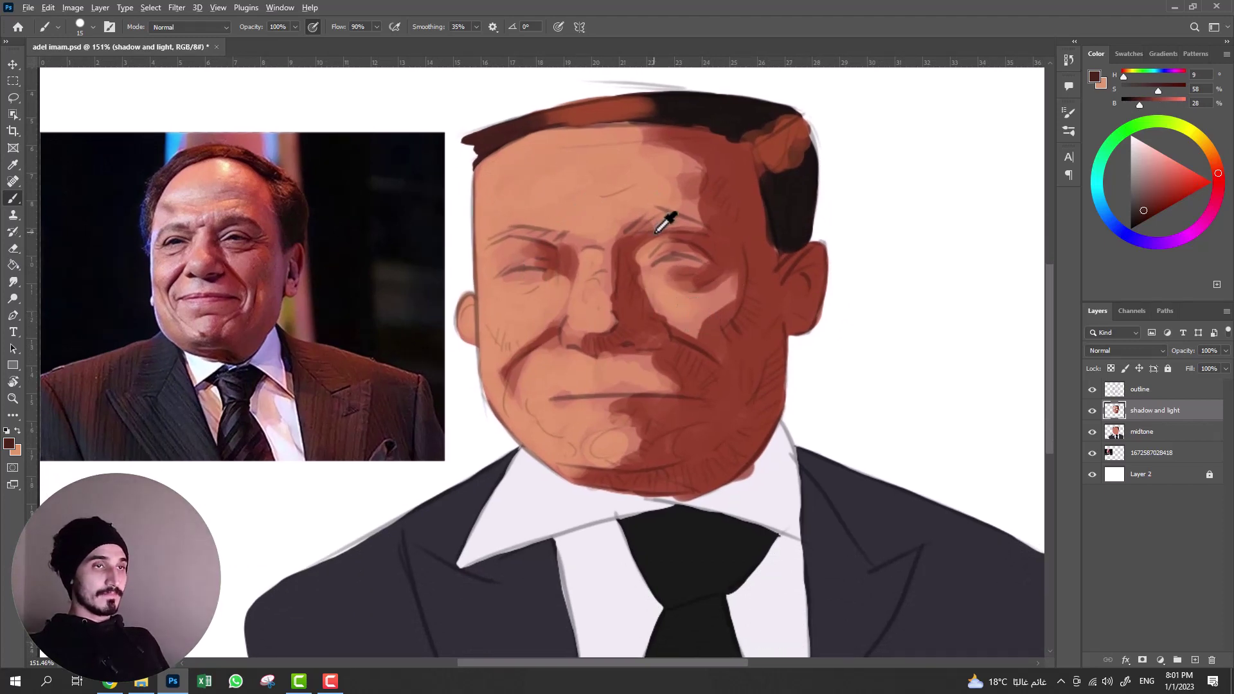
# - Shade the suit shoulders with a darker colour
pyautogui.keyDown('alt'); pyautogui.scroll(-2, 668, 217); pyautogui.keyUp('alt')
pyautogui.keyDown('alt'); pyautogui.scroll(-2, 668, 228); pyautogui.keyUp('alt')
pyautogui.scroll(-2, 703, 289)
pyautogui.scroll(-2, 713, 331)
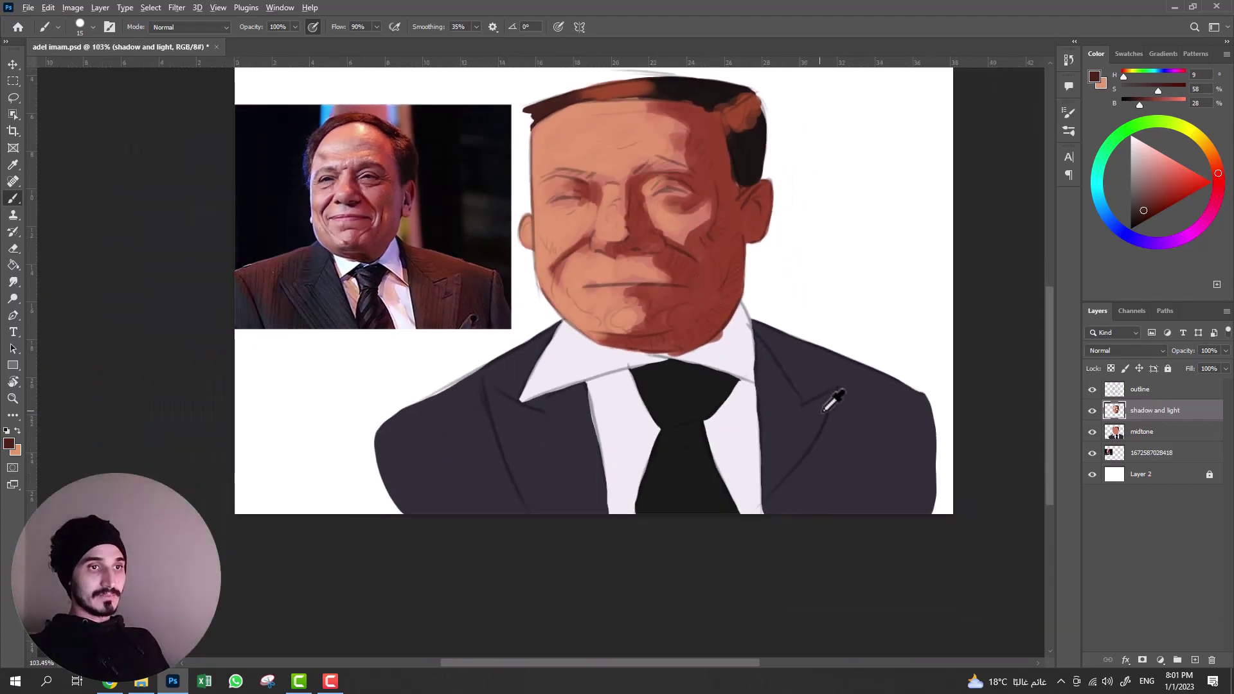
pyautogui.keyDown('alt'); pyautogui.scroll(2, 828, 386); pyautogui.keyUp('alt')
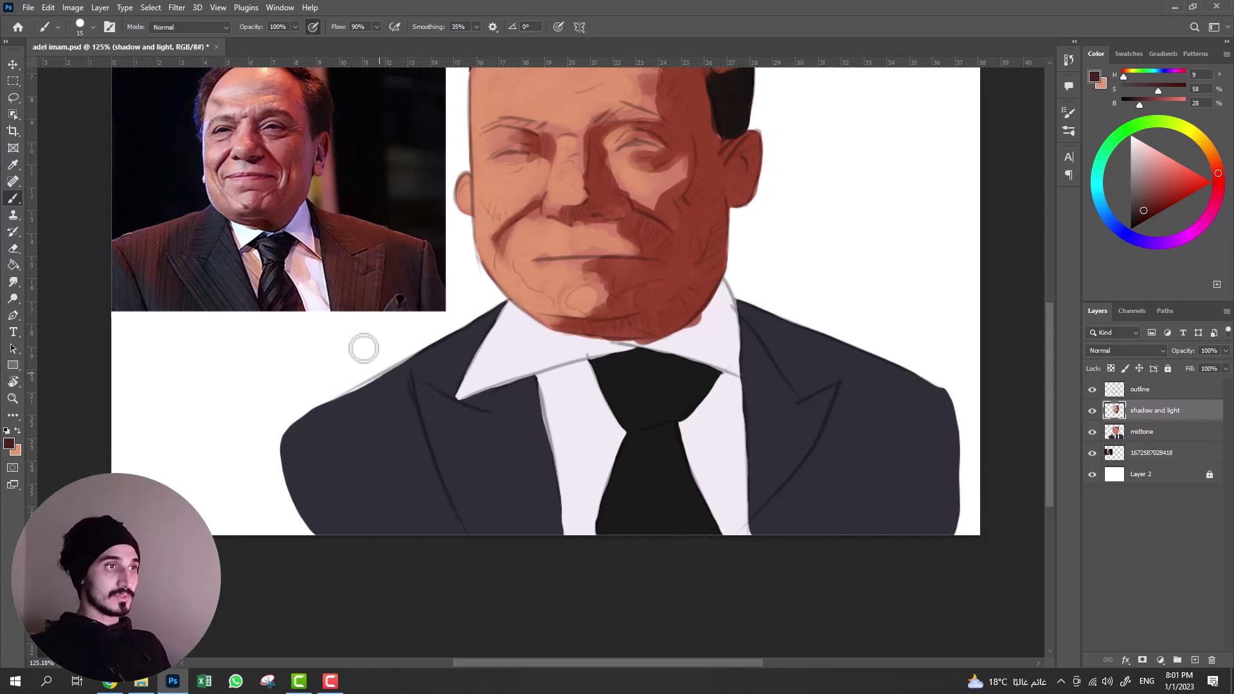
pyautogui.moveTo(932, 502); pyautogui.dragTo(871, 380)
pyautogui.moveTo(514, 450); pyautogui.dragTo(350, 405)
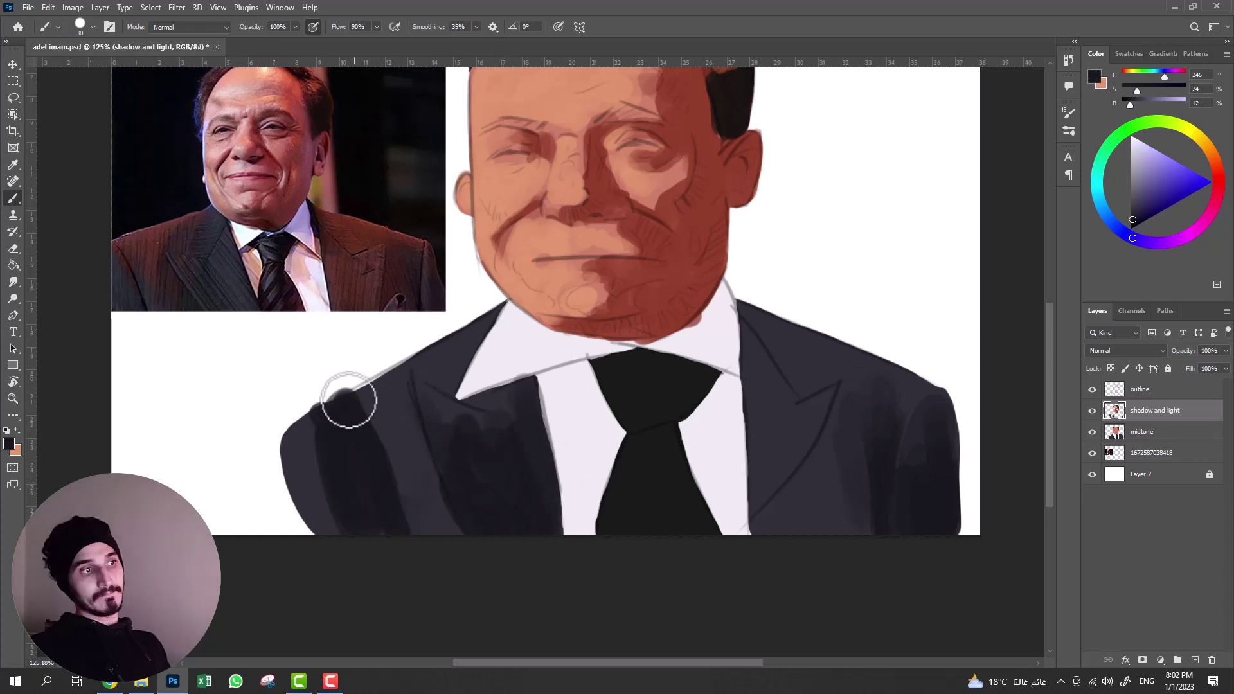
# - Repaint the suit shoulders brown, add lavender shirt shadows by the neck, and refine the nose shading
pyautogui.keyDown('alt'); pyautogui.click(154, 245); pyautogui.keyUp('alt')
pyautogui.moveTo(753, 385); pyautogui.dragTo(780, 402)
pyautogui.moveTo(836, 515); pyautogui.dragTo(460, 419)
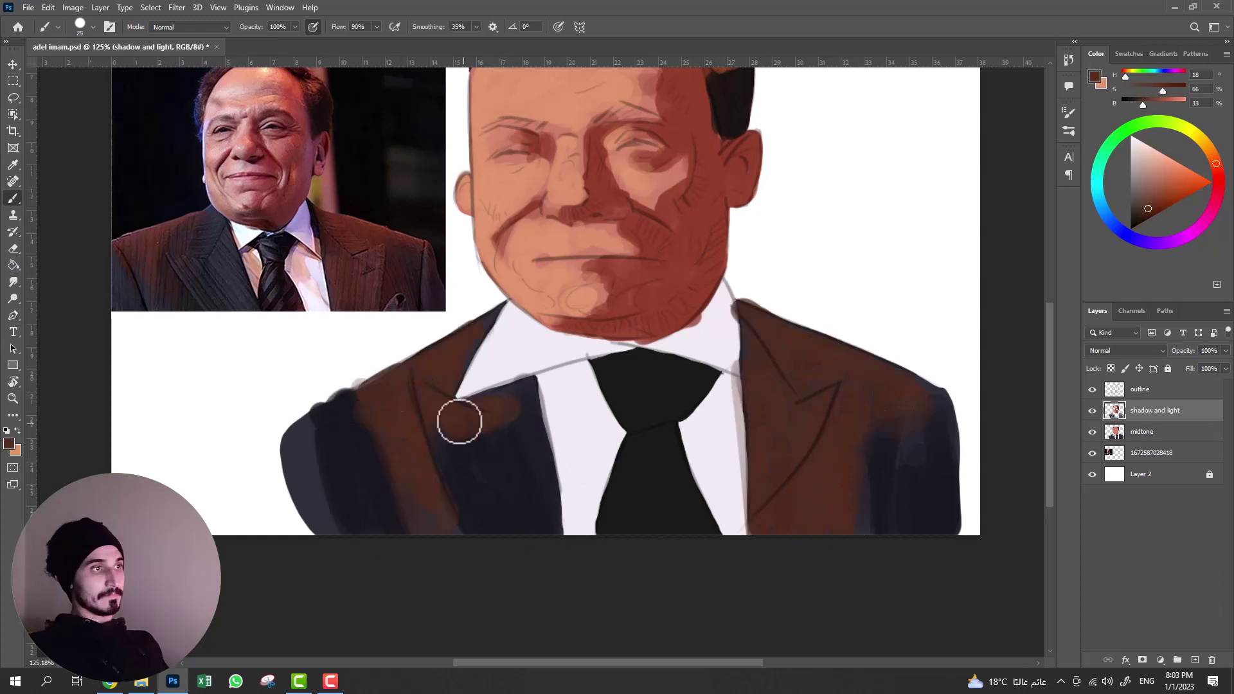
pyautogui.moveTo(592, 393); pyautogui.dragTo(651, 394)
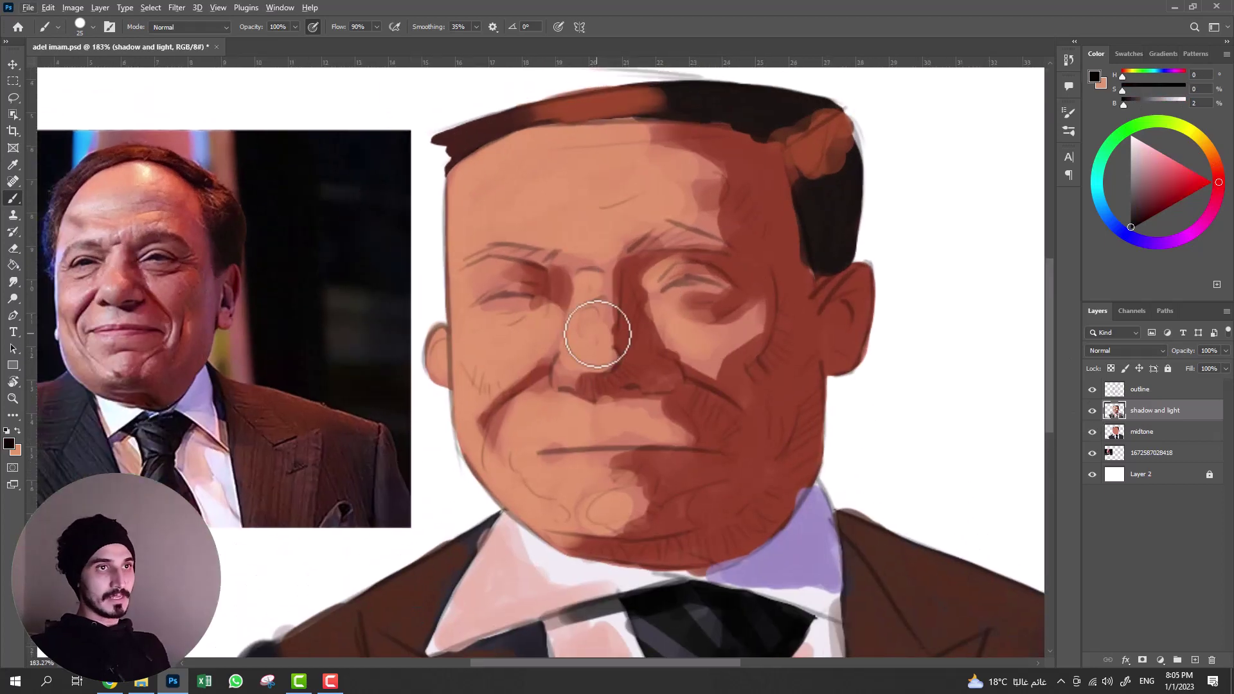
pyautogui.moveTo(597, 333)
pyautogui.mouseDown()
pyautogui.moveTo(551, 330)
pyautogui.moveTo(606, 334)
pyautogui.mouseUp()
pyautogui.scroll(1, 565, 325)
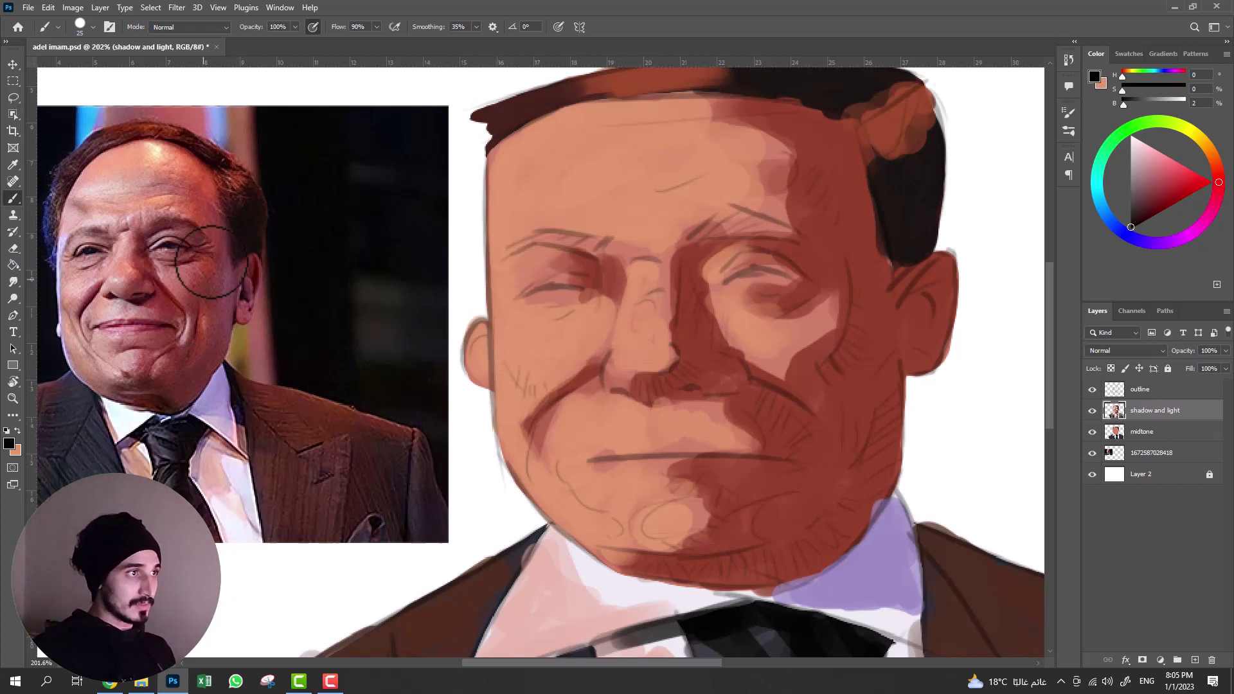
# - Shrink the brush and choose a muted mauve paint colour
pyautogui.press('[')
pyautogui.press('[')
pyautogui.press('[')
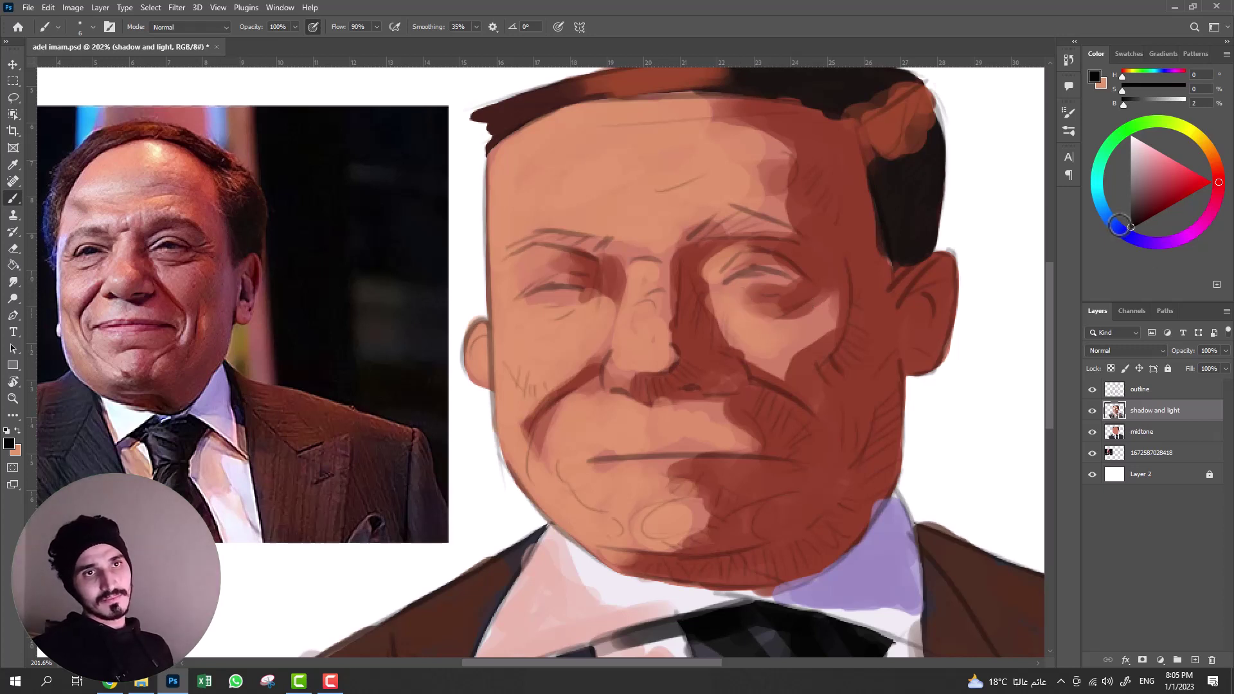
pyautogui.moveTo(1118, 228); pyautogui.dragTo(1163, 243)
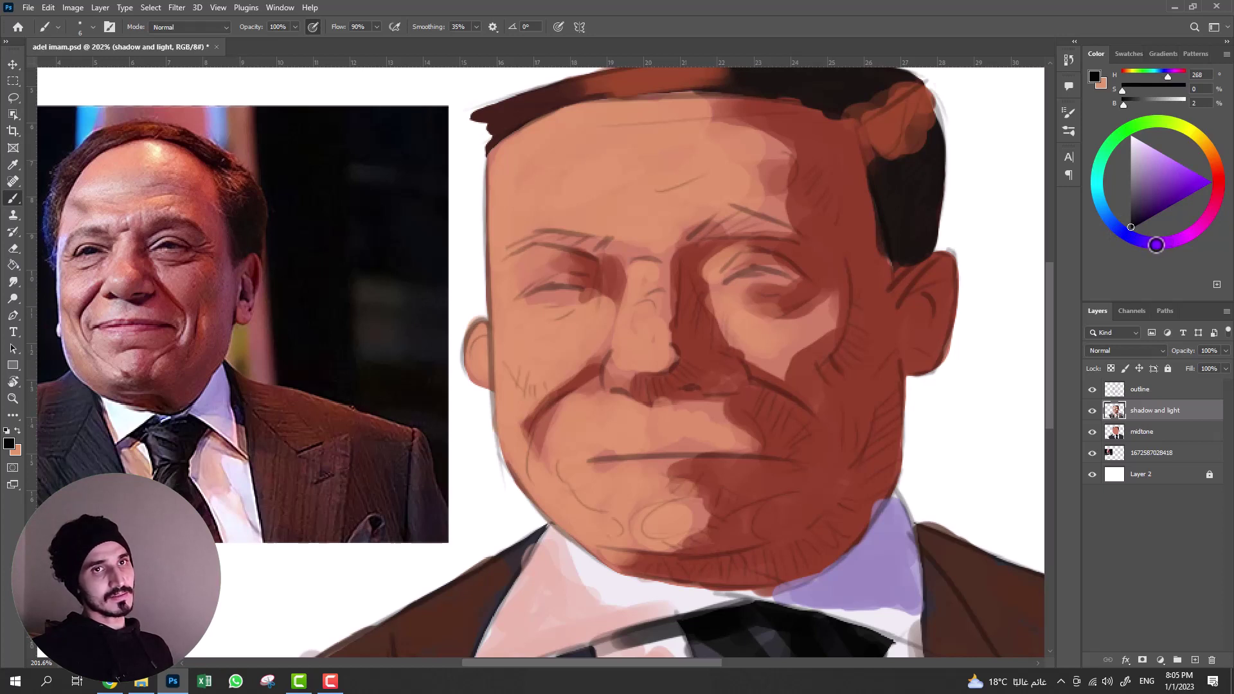
pyautogui.moveTo(1156, 245); pyautogui.dragTo(1203, 223)
pyautogui.click(1142, 186)
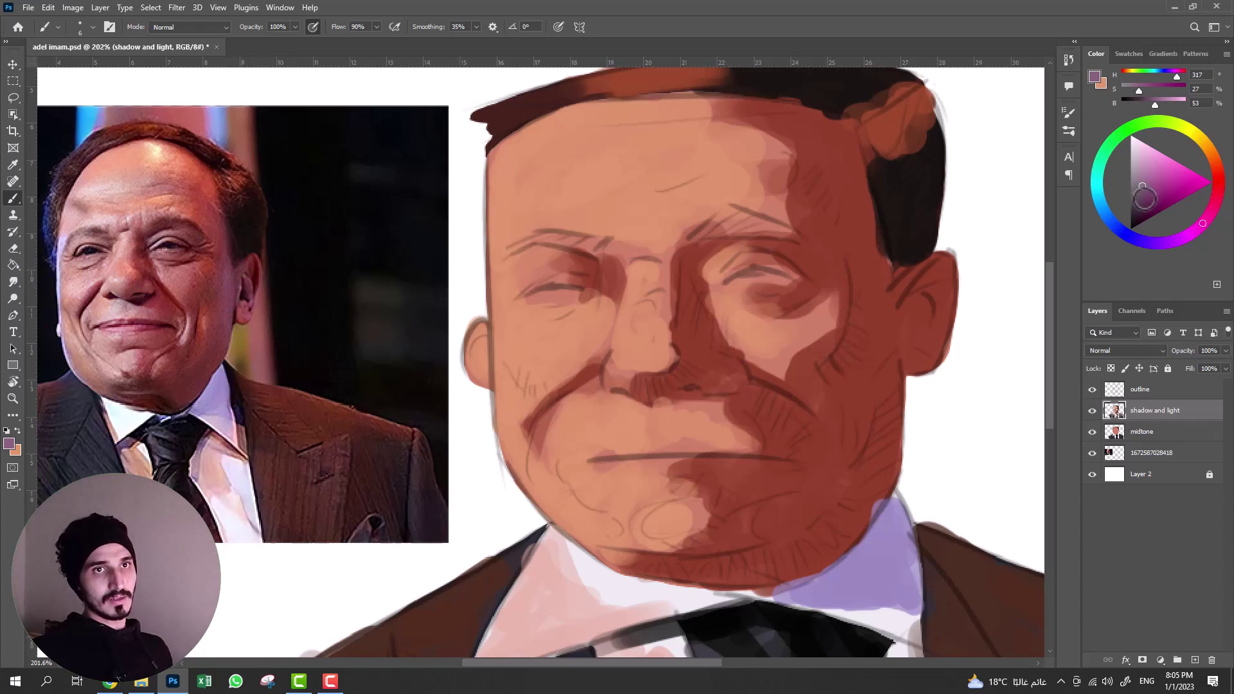
pyautogui.click(1144, 199)
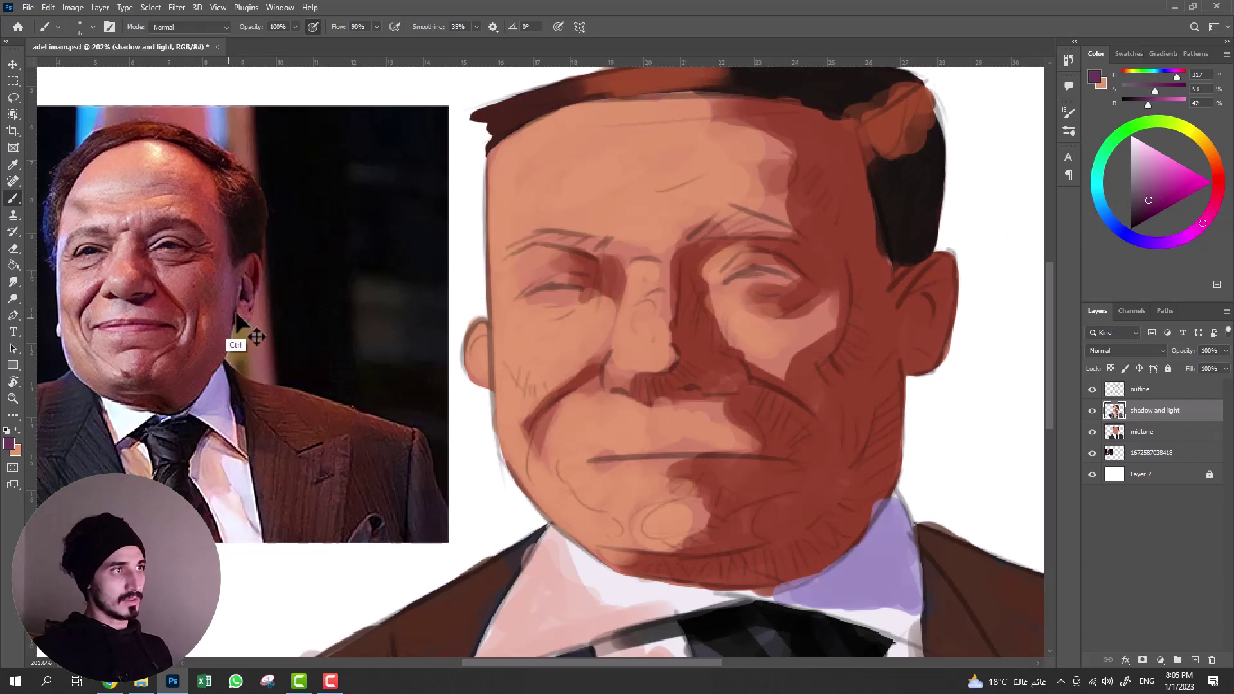
pyautogui.click(1148, 195)
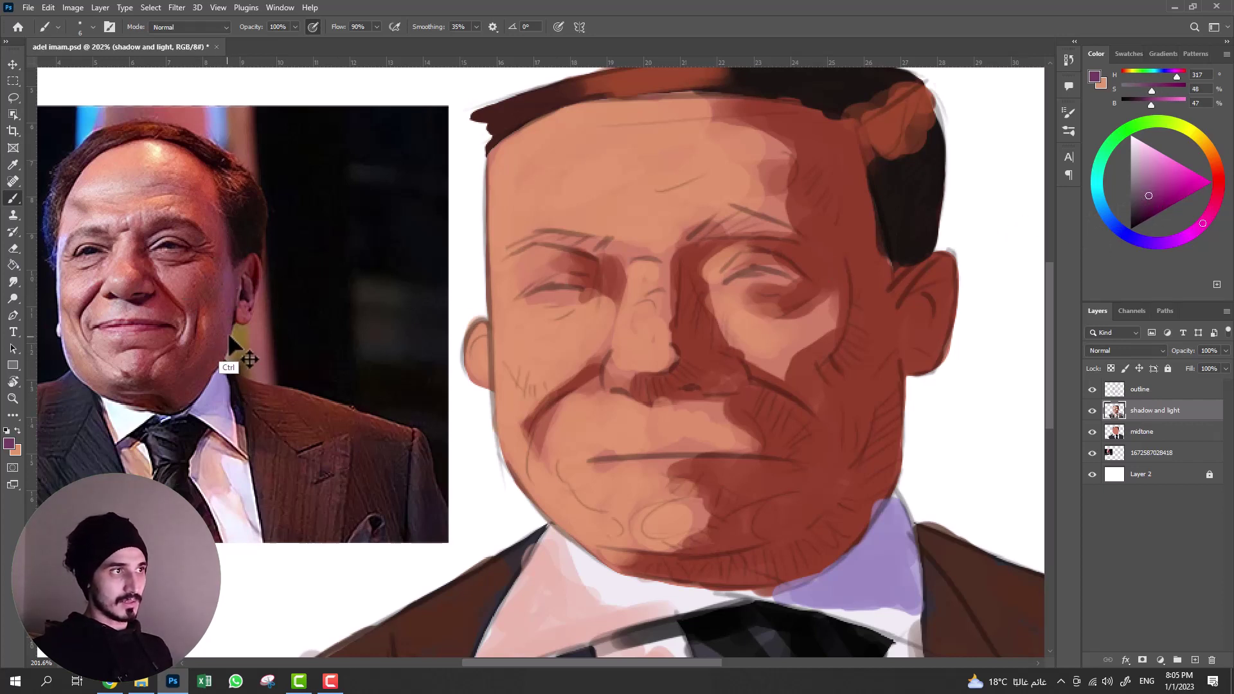
pyautogui.click(1148, 190)
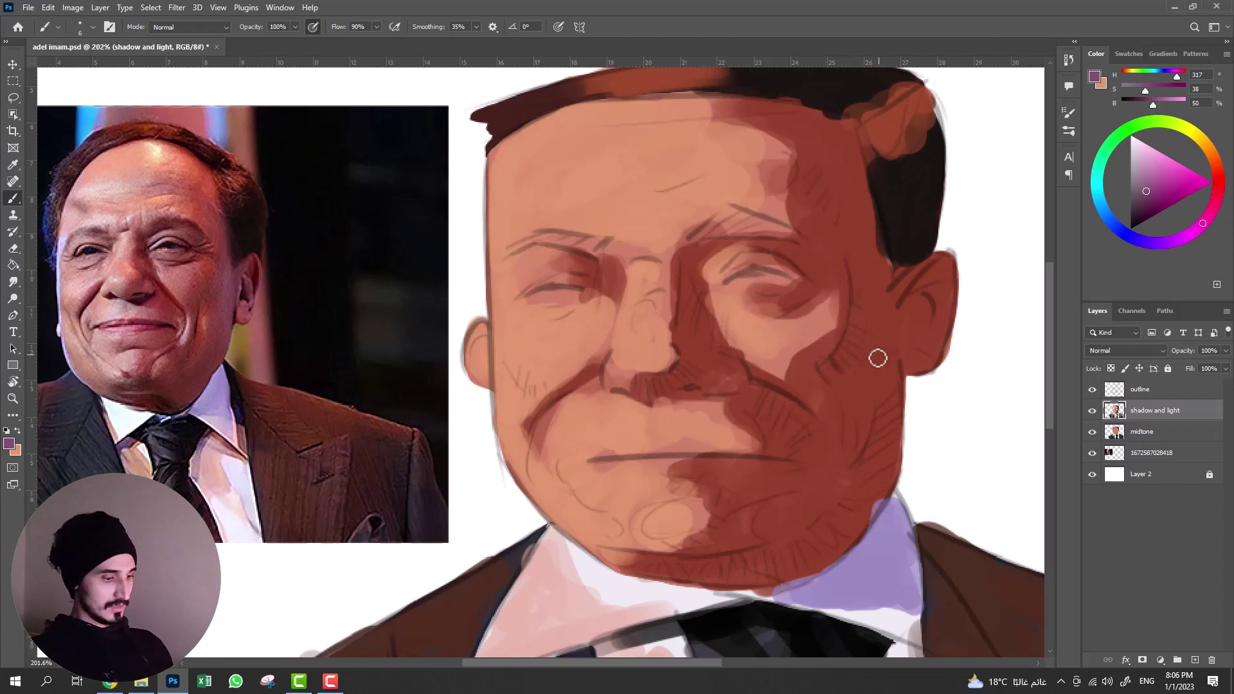
# - Paint a thin purple rim light down the right cheek edge
pyautogui.press(']')
pyautogui.press(']')
pyautogui.press(']')
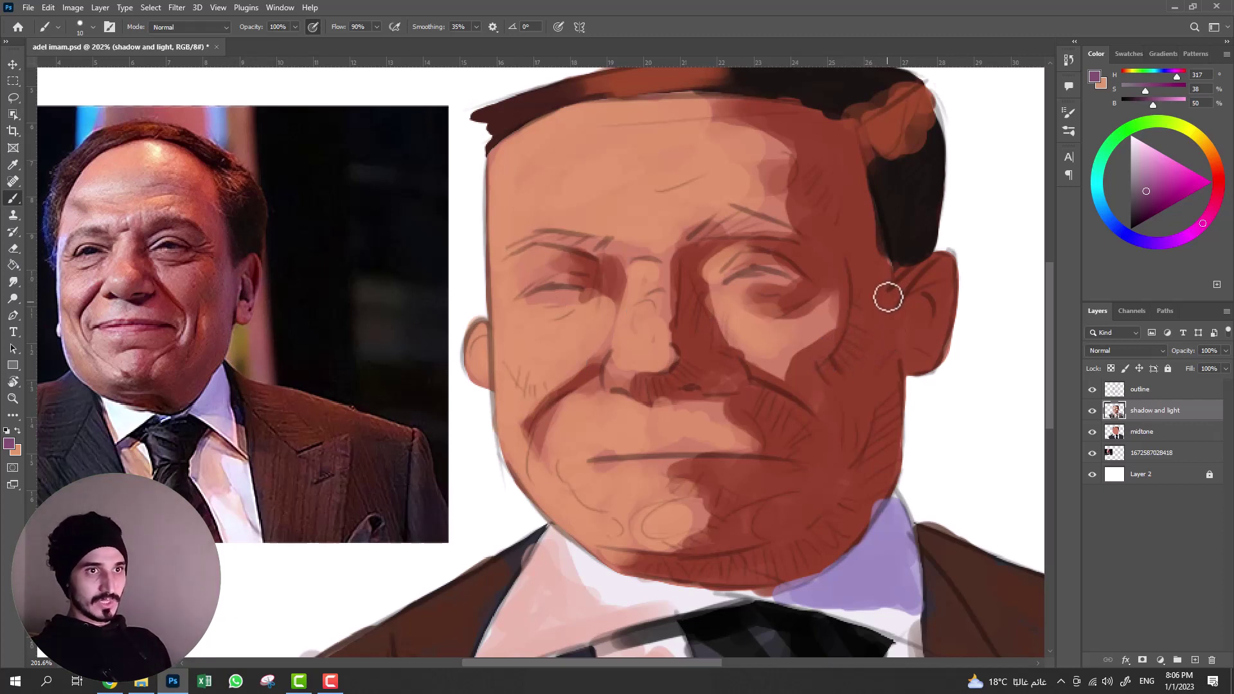
pyautogui.moveTo(887, 292); pyautogui.dragTo(891, 403)
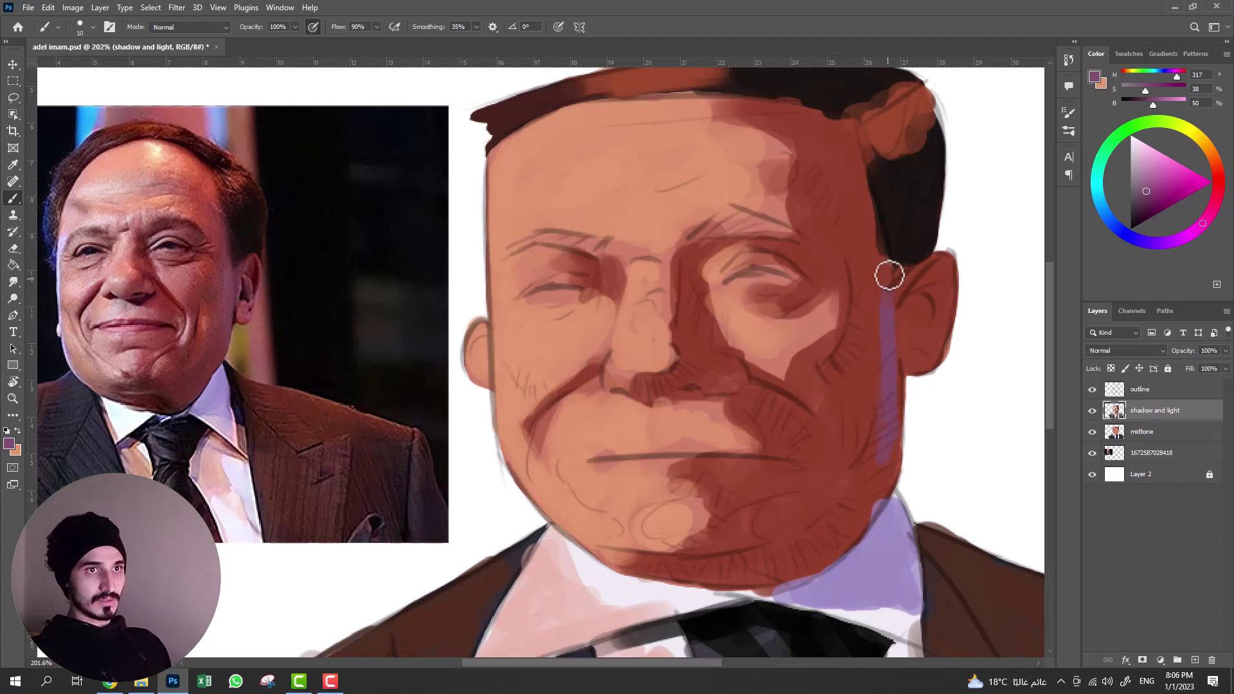
pyautogui.scroll(1, 845, 490)
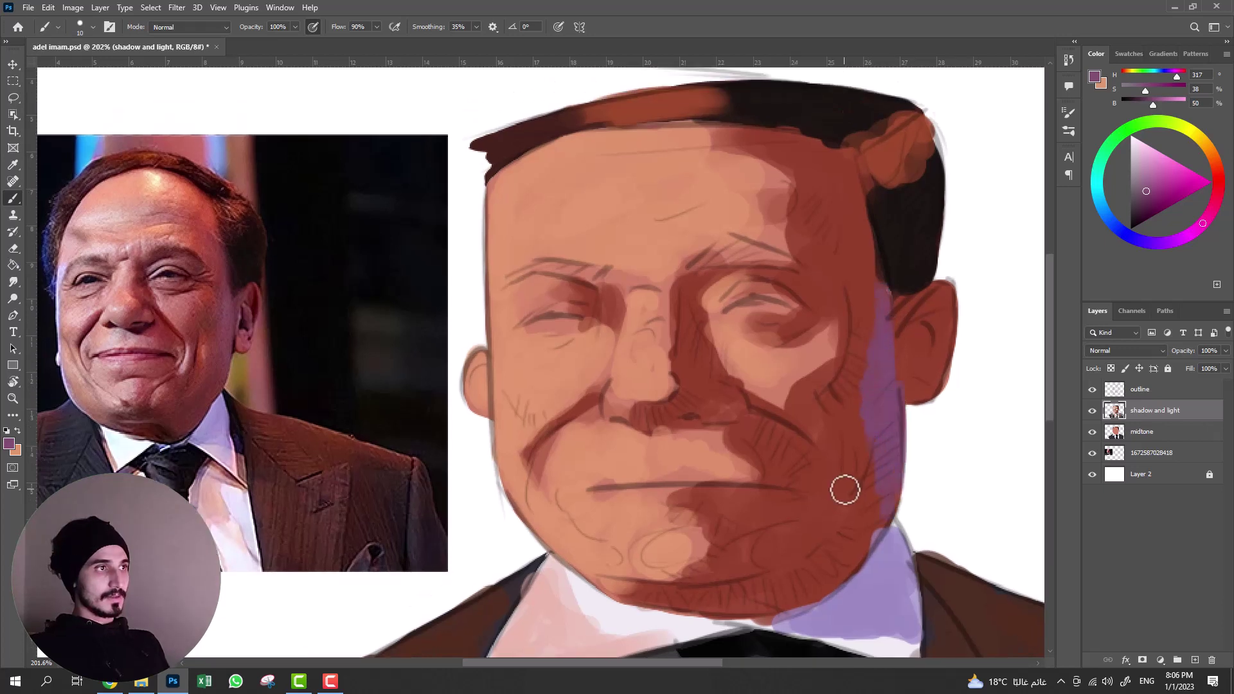
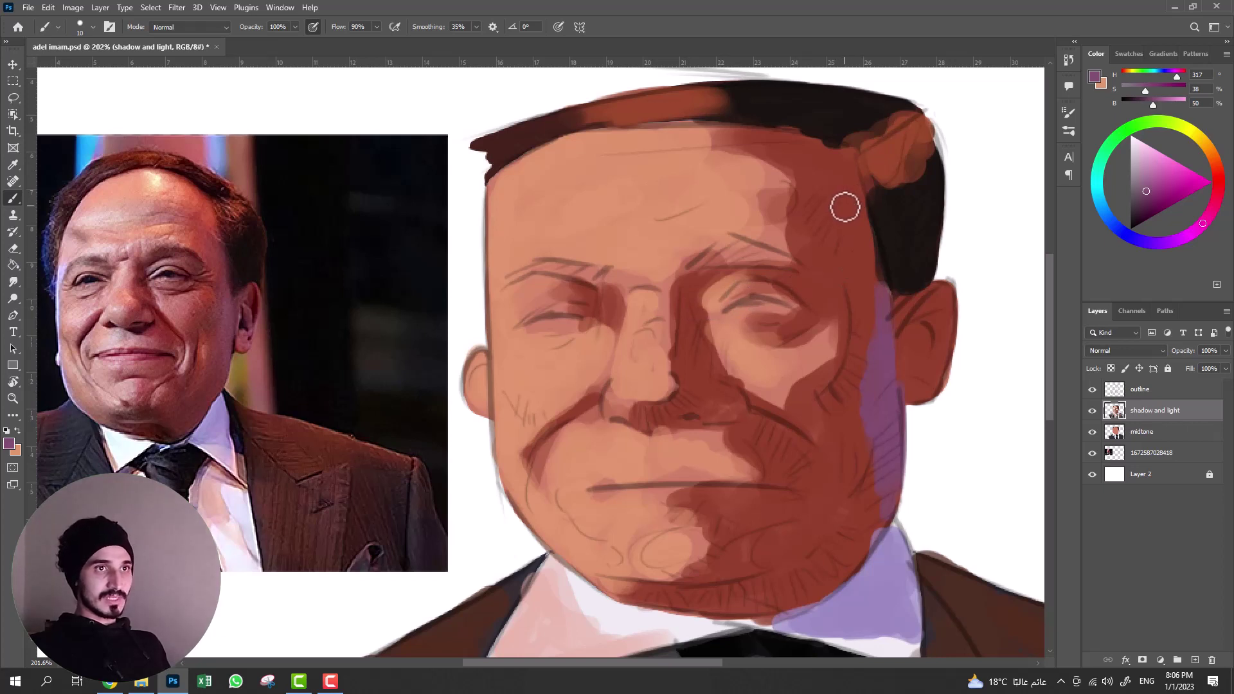
# - Mix a bright, saturated warm orange-red paint colour in the Color wheel
pyautogui.press('ctrl')
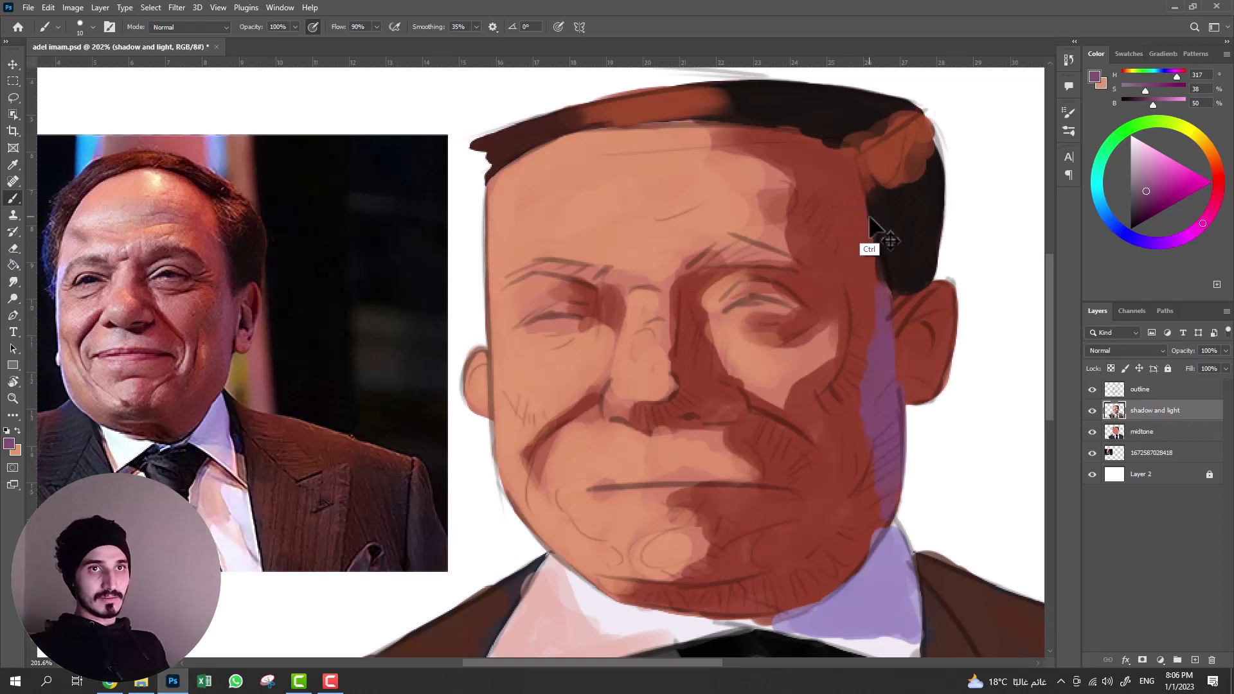
pyautogui.moveTo(1209, 156); pyautogui.dragTo(1215, 165)
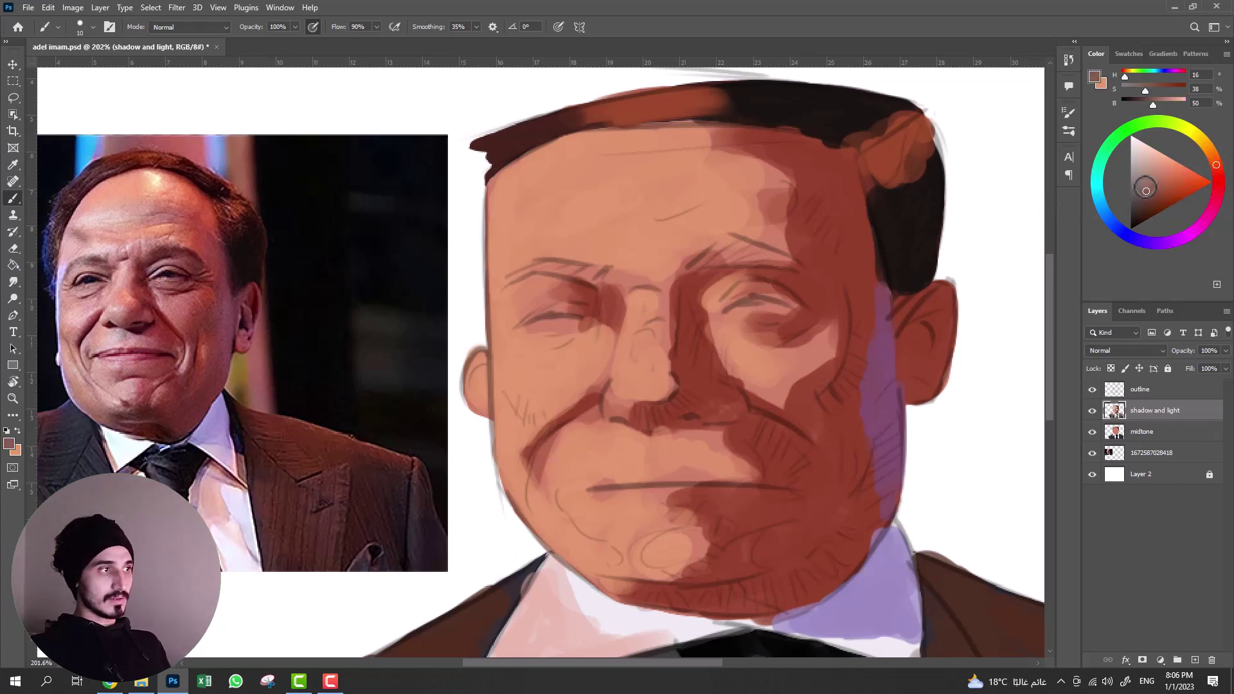
pyautogui.moveTo(1144, 191); pyautogui.dragTo(1183, 179)
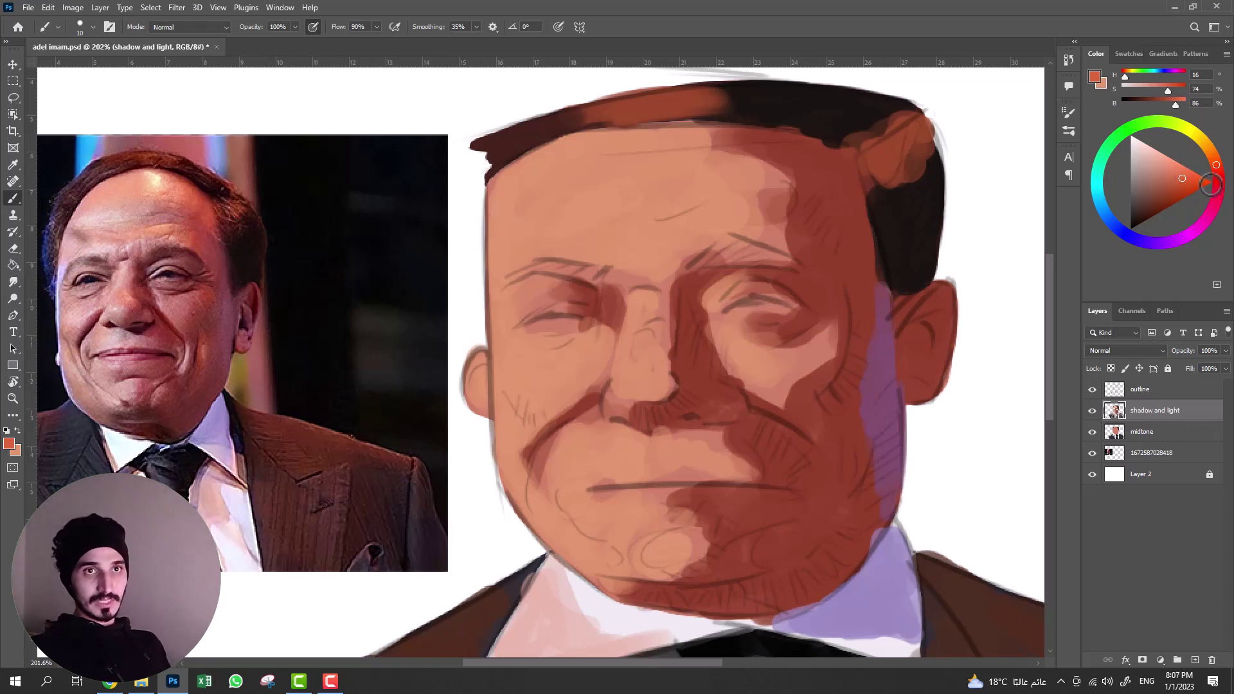
pyautogui.click(1185, 185)
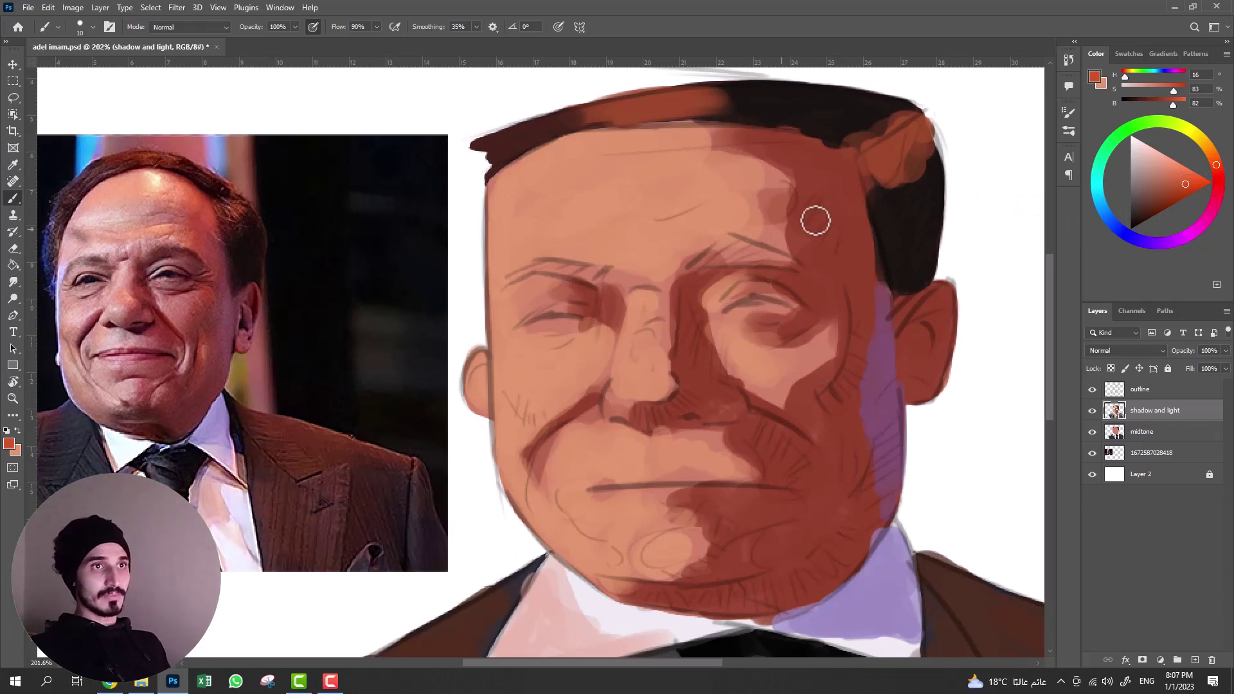
# - With a size-20 brush, paint orange-red patches at the hairline, right brow and right cheek
pyautogui.press(']')
pyautogui.press(']')
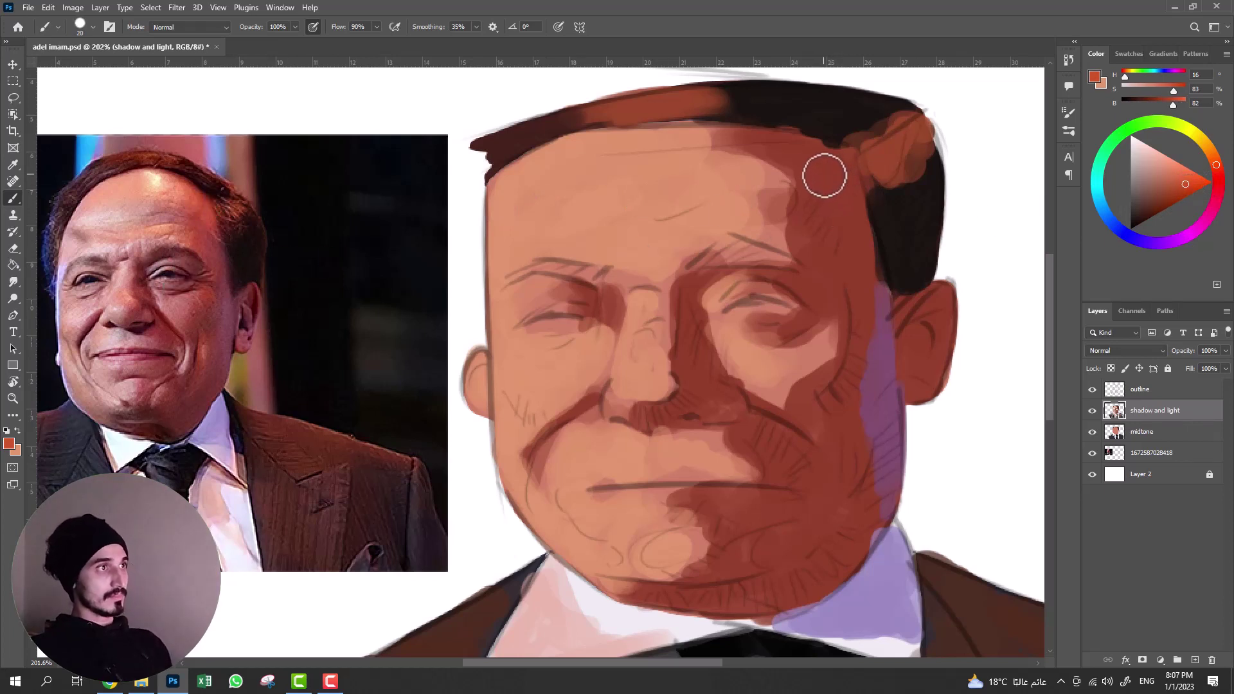
pyautogui.moveTo(823, 173)
pyautogui.mouseDown()
pyautogui.moveTo(834, 187)
pyautogui.moveTo(758, 138)
pyautogui.moveTo(845, 191)
pyautogui.mouseUp()
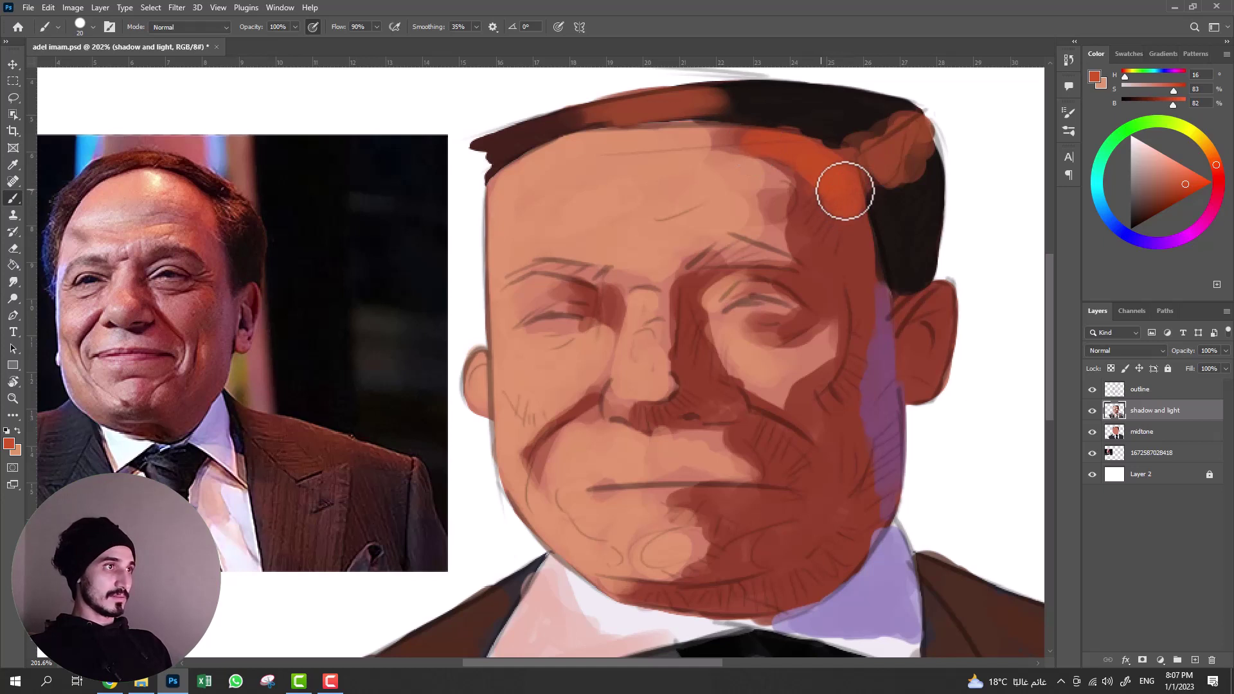
pyautogui.press('[')
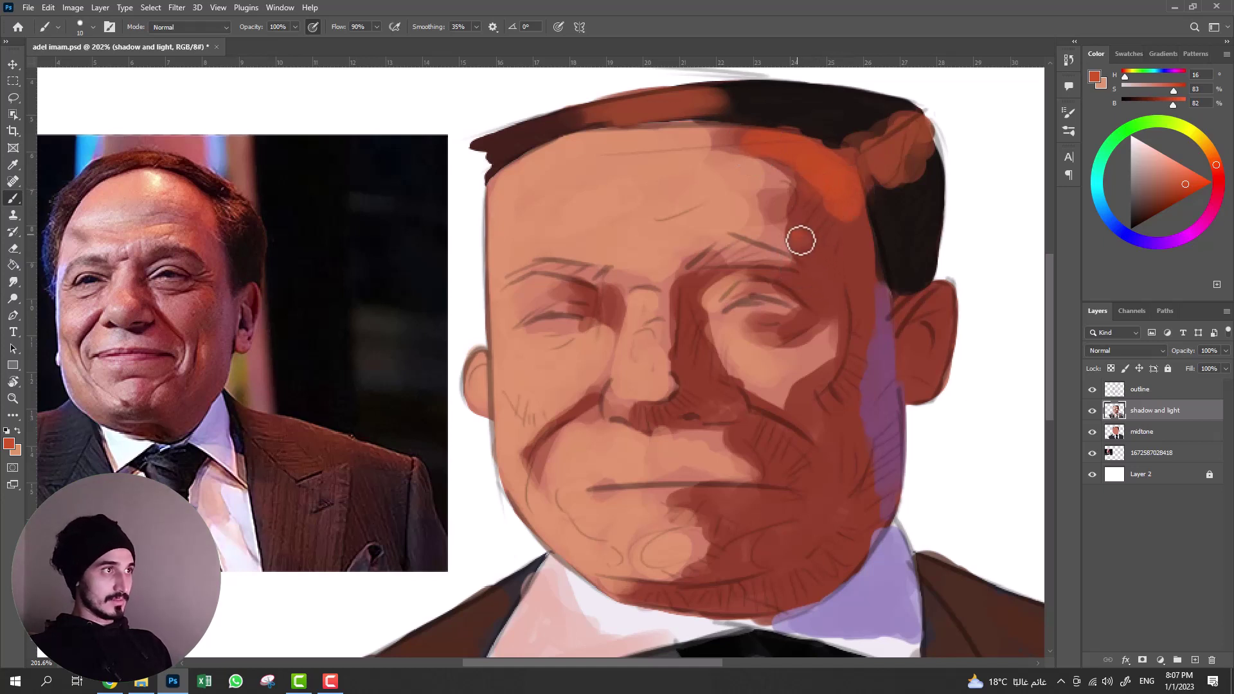
pyautogui.press(']')
pyautogui.press(']')
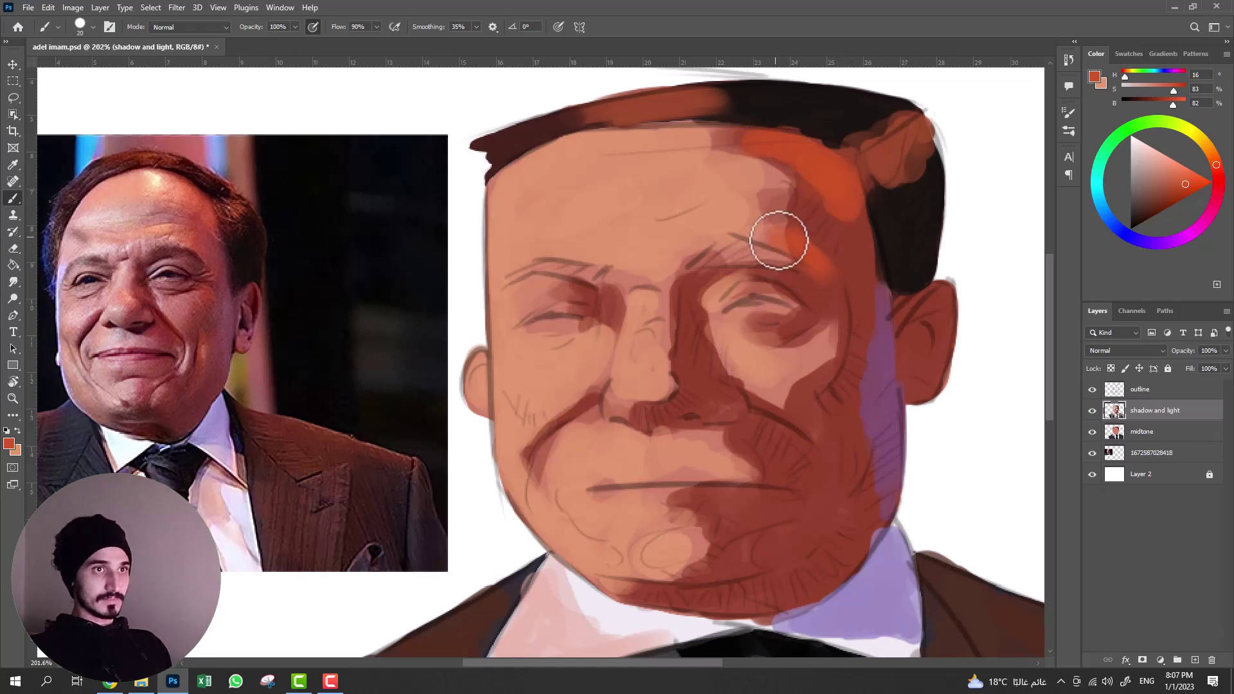
pyautogui.moveTo(779, 241); pyautogui.dragTo(799, 248)
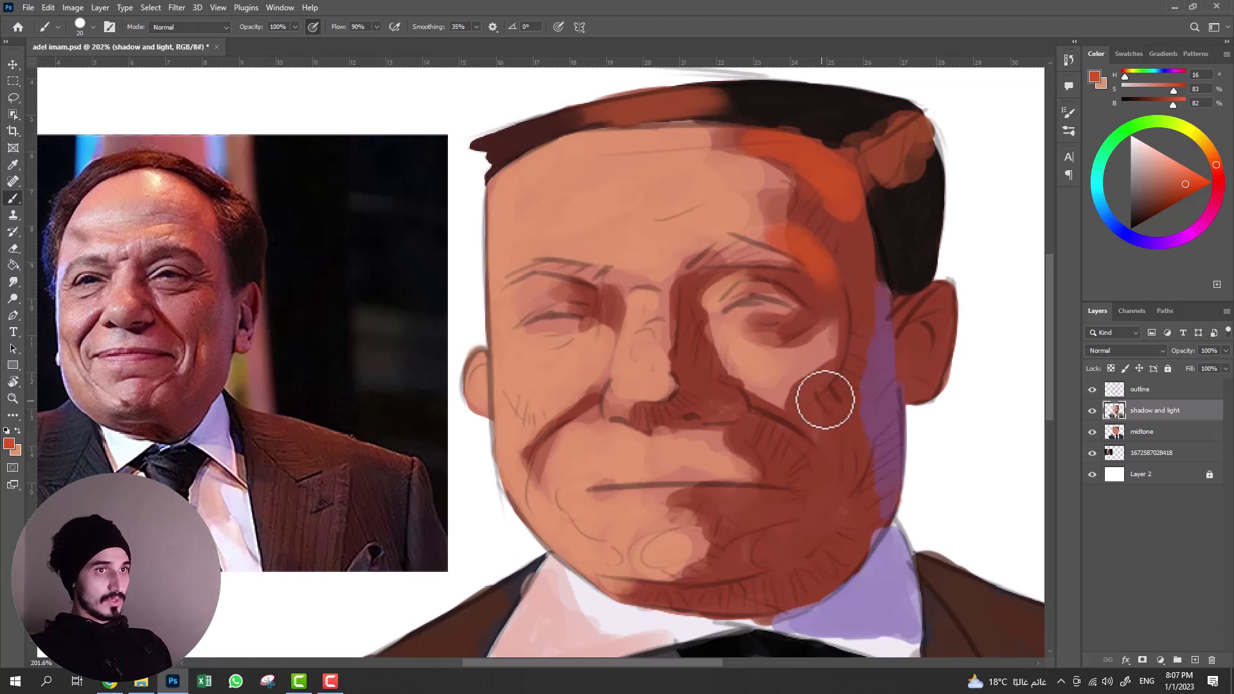
pyautogui.click(829, 343)
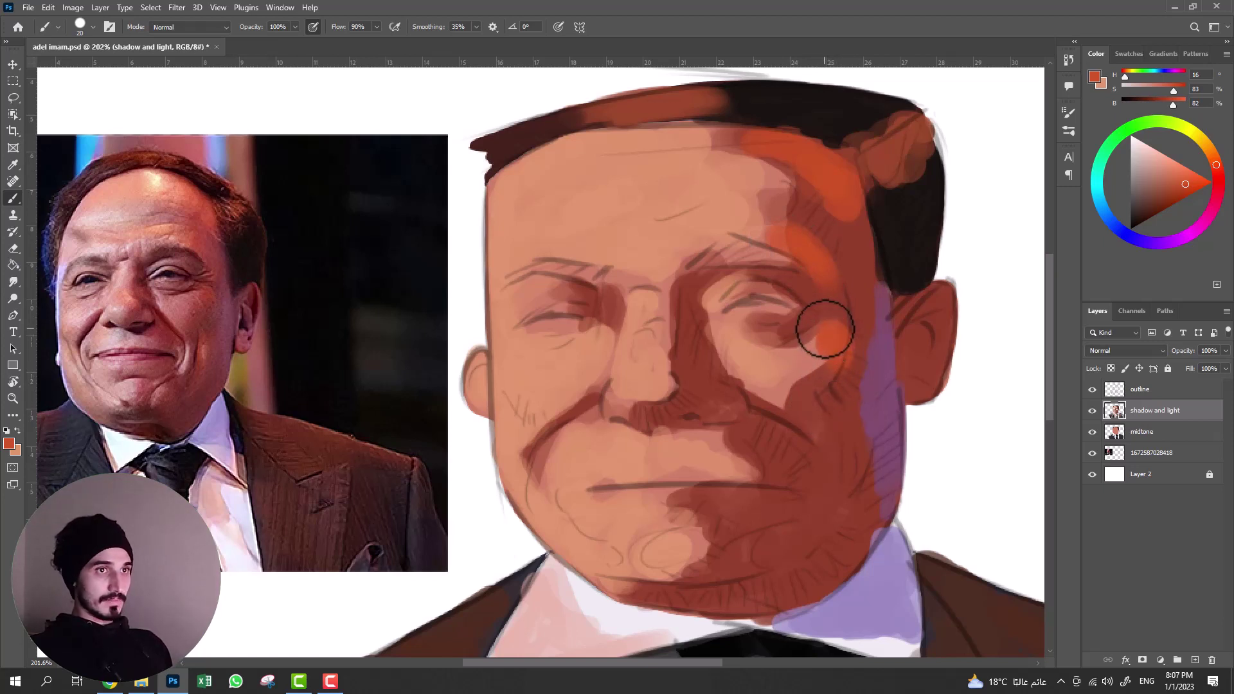
pyautogui.moveTo(827, 336); pyautogui.dragTo(826, 369)
# - Add an orange stroke on the right jaw and a faint orange tint across the forehead
pyautogui.press('[')
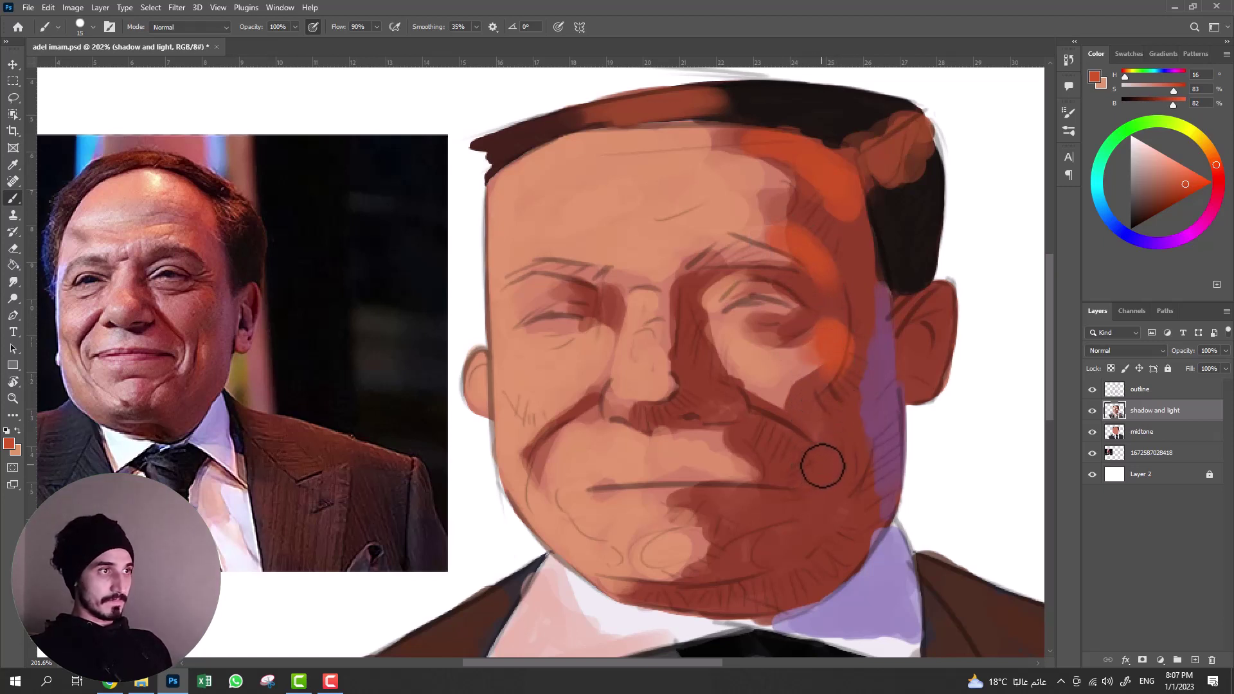
pyautogui.press('[')
pyautogui.moveTo(846, 450); pyautogui.dragTo(838, 511)
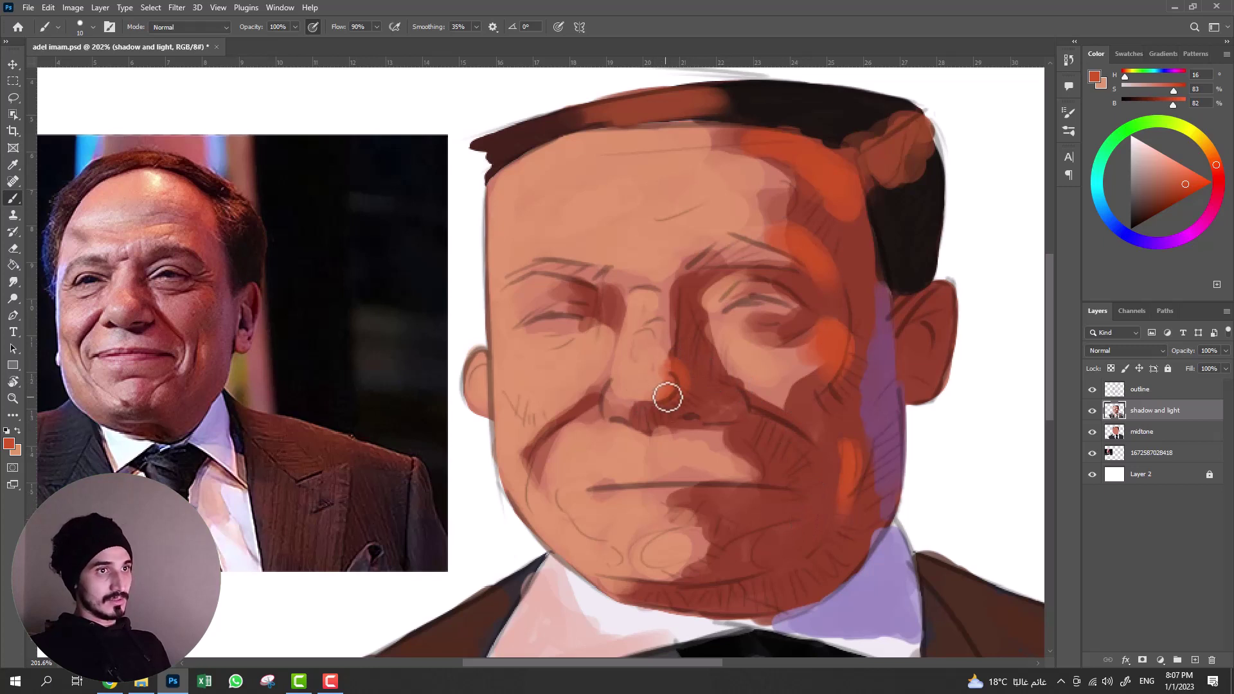
pyautogui.moveTo(754, 224)
pyautogui.mouseDown()
pyautogui.moveTo(716, 248)
pyautogui.moveTo(780, 239)
pyautogui.moveTo(761, 225)
pyautogui.moveTo(777, 231)
pyautogui.moveTo(724, 240)
pyautogui.mouseUp()
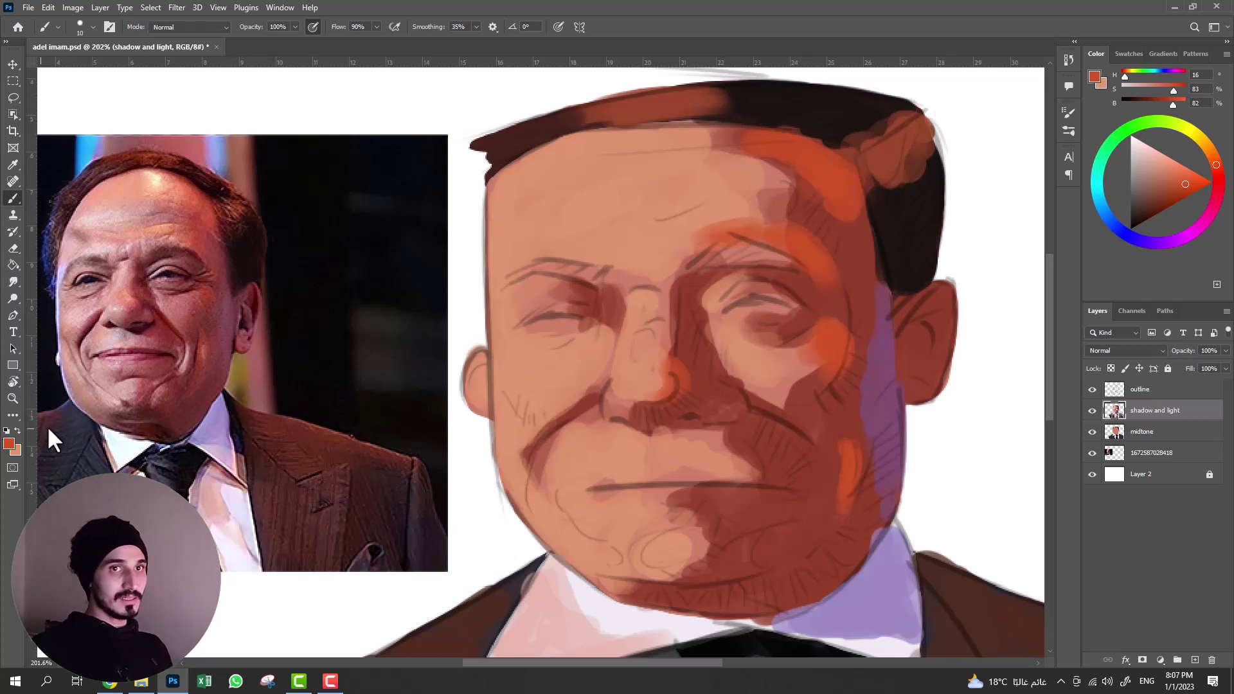
pyautogui.moveTo(1100, 204)
pyautogui.mouseDown()
pyautogui.moveTo(1097, 191)
pyautogui.moveTo(1131, 163)
pyautogui.moveTo(1101, 205)
pyautogui.moveTo(1158, 166)
pyautogui.moveTo(1147, 151)
pyautogui.mouseUp()
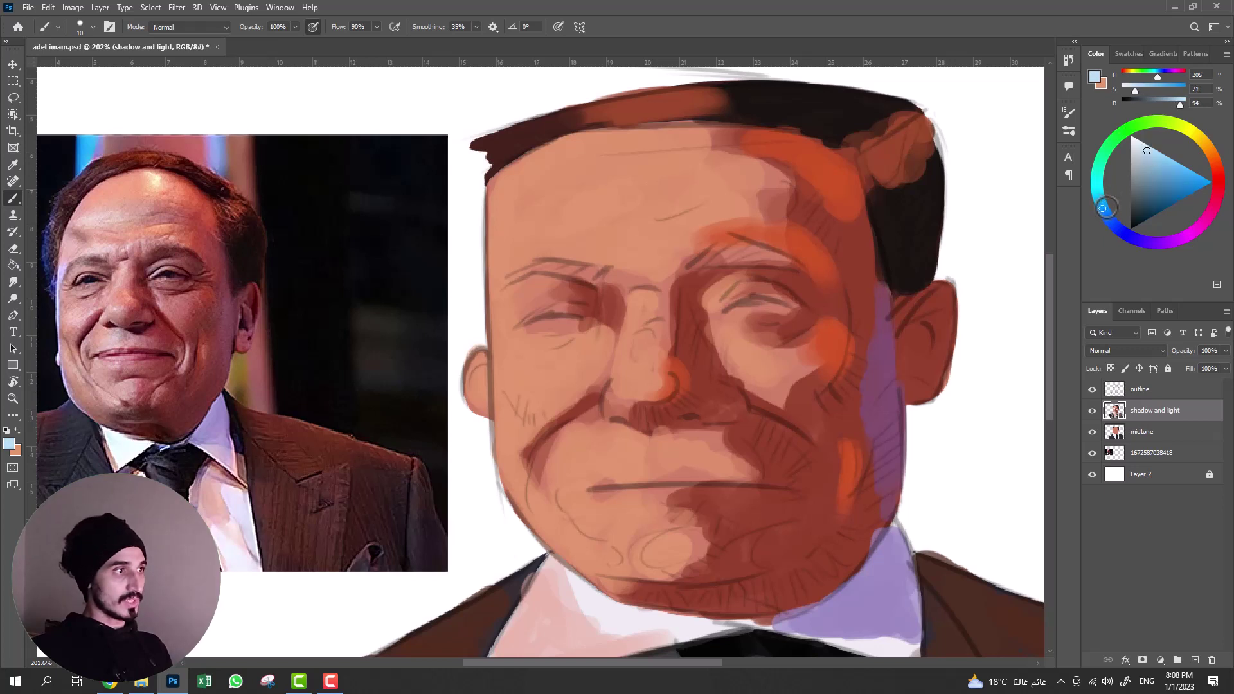
# - Mix a soft light blue and paint a thin rim-light stroke up the face's left edge
pyautogui.moveTo(1106, 207); pyautogui.dragTo(1108, 217)
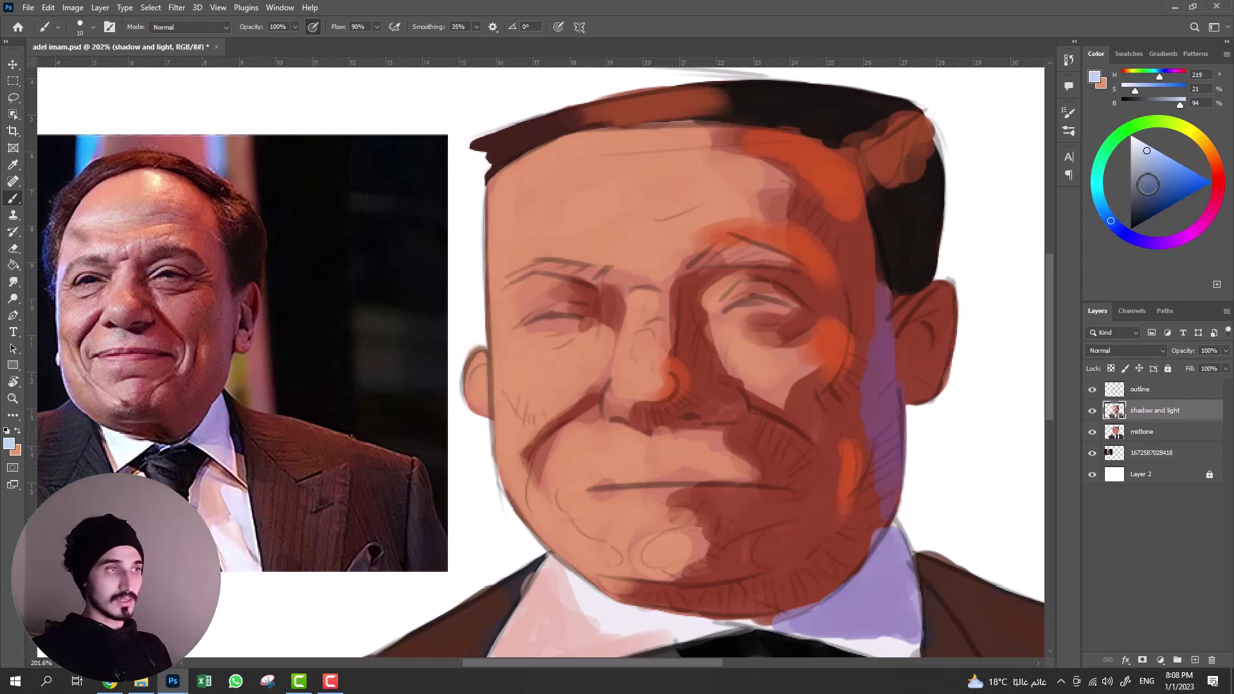
pyautogui.moveTo(1148, 185)
pyautogui.mouseDown()
pyautogui.moveTo(1165, 168)
pyautogui.moveTo(1155, 153)
pyautogui.mouseUp()
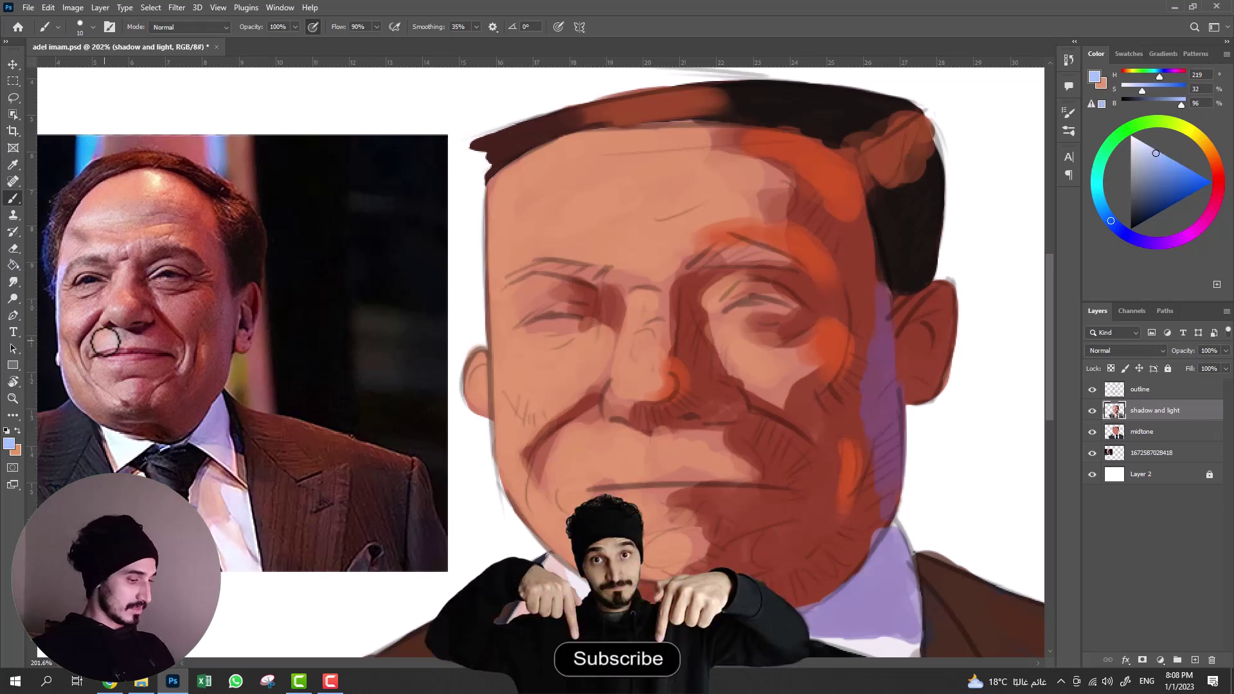
pyautogui.press('[')
pyautogui.press('[')
pyautogui.press('[')
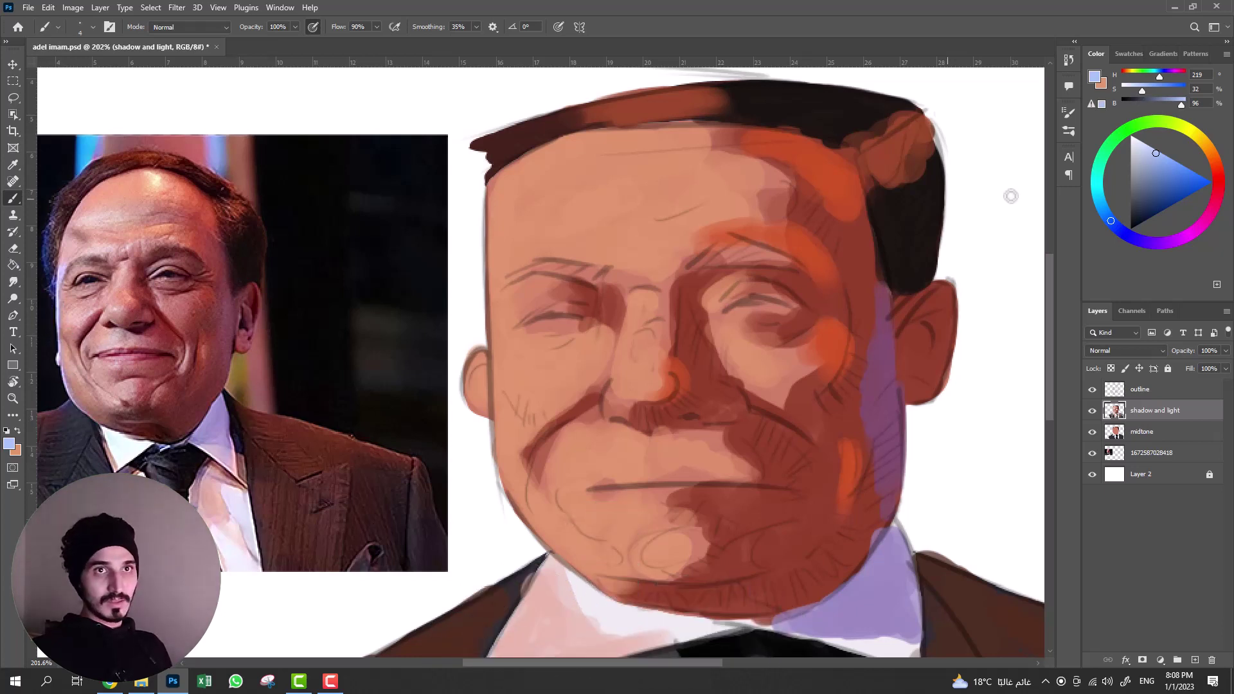
pyautogui.click(1149, 150)
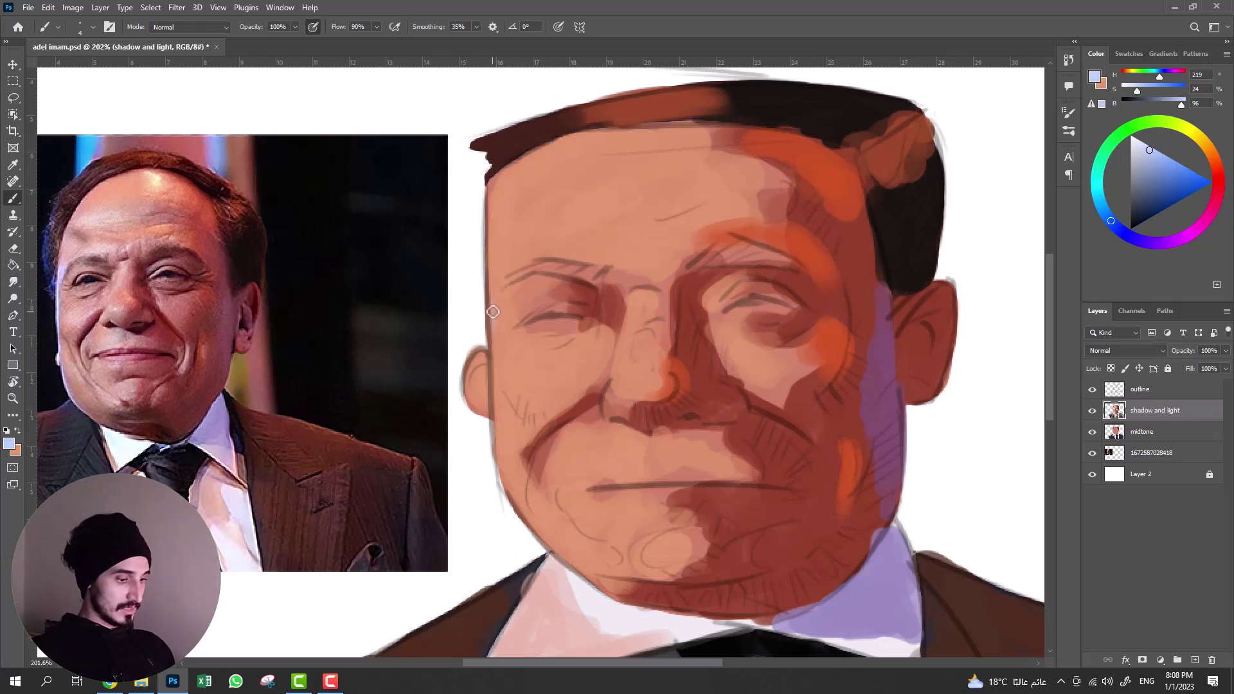
pyautogui.press(']')
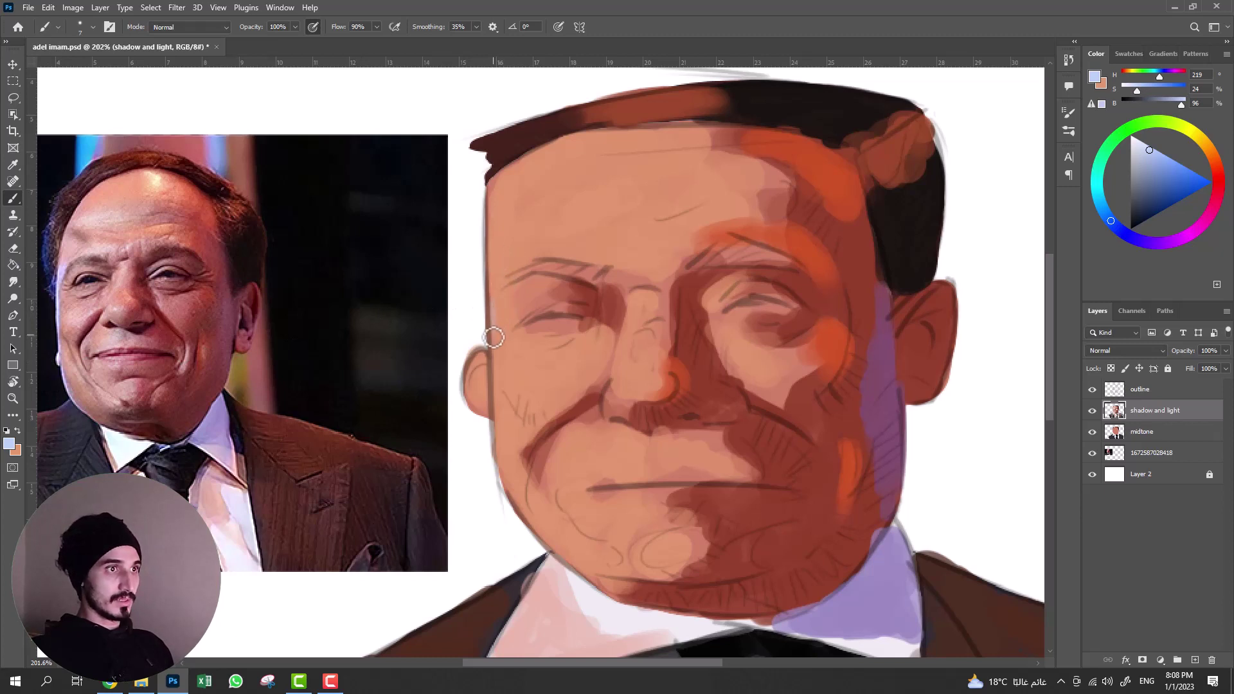
pyautogui.moveTo(493, 337)
pyautogui.mouseDown()
pyautogui.moveTo(513, 264)
pyautogui.moveTo(497, 292)
pyautogui.moveTo(498, 254)
pyautogui.moveTo(490, 436)
pyautogui.moveTo(495, 420)
pyautogui.moveTo(569, 561)
pyautogui.mouseUp()
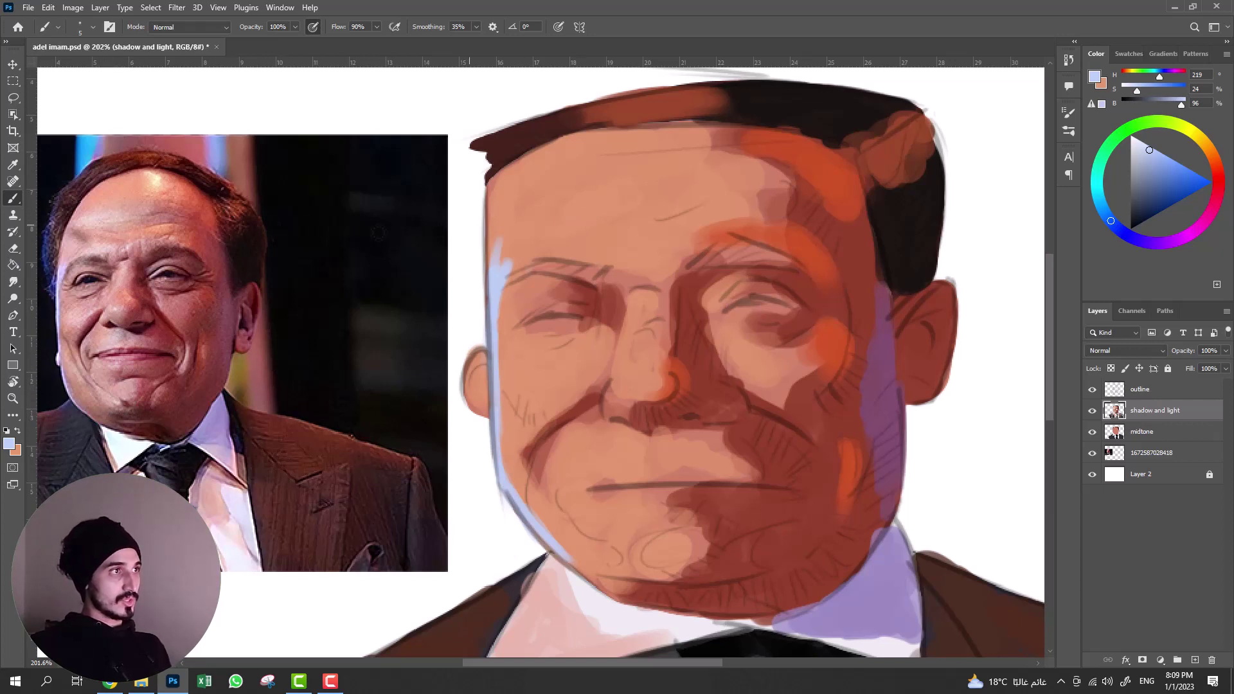
pyautogui.click(1210, 152)
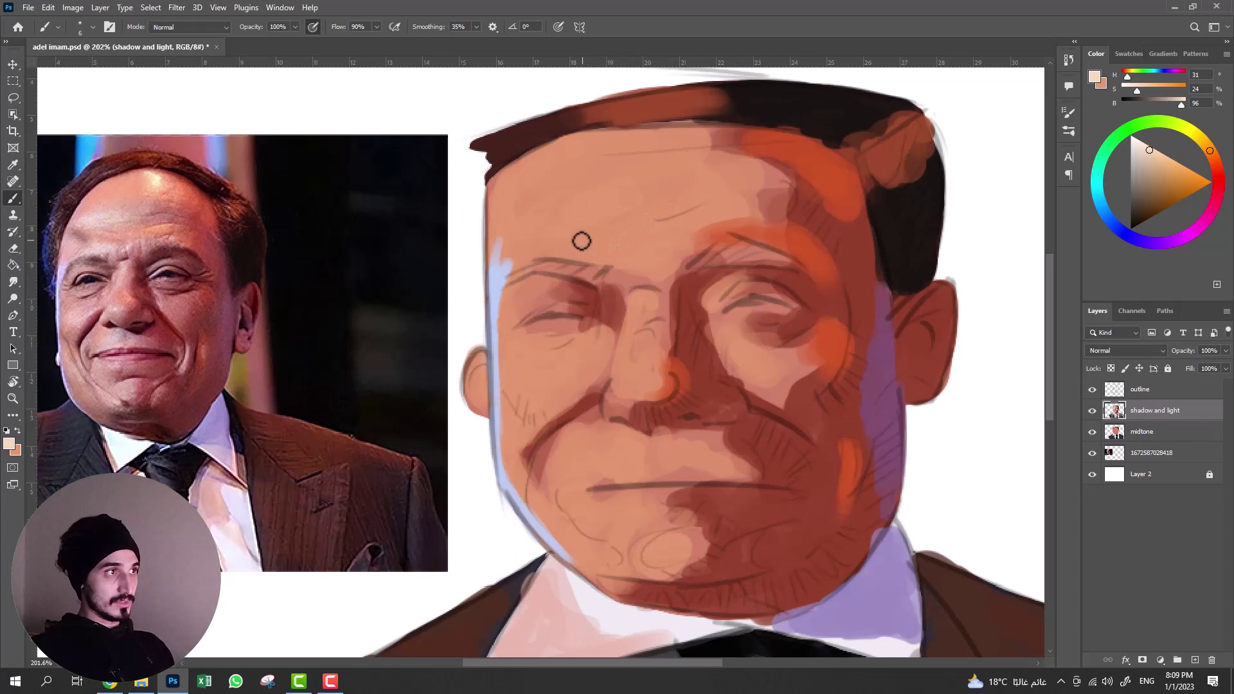
# - Paint pale highlights across the forehead, brow, nose, cheek, upper lip and chin
pyautogui.press(']')
pyautogui.press(']')
pyautogui.press(']')
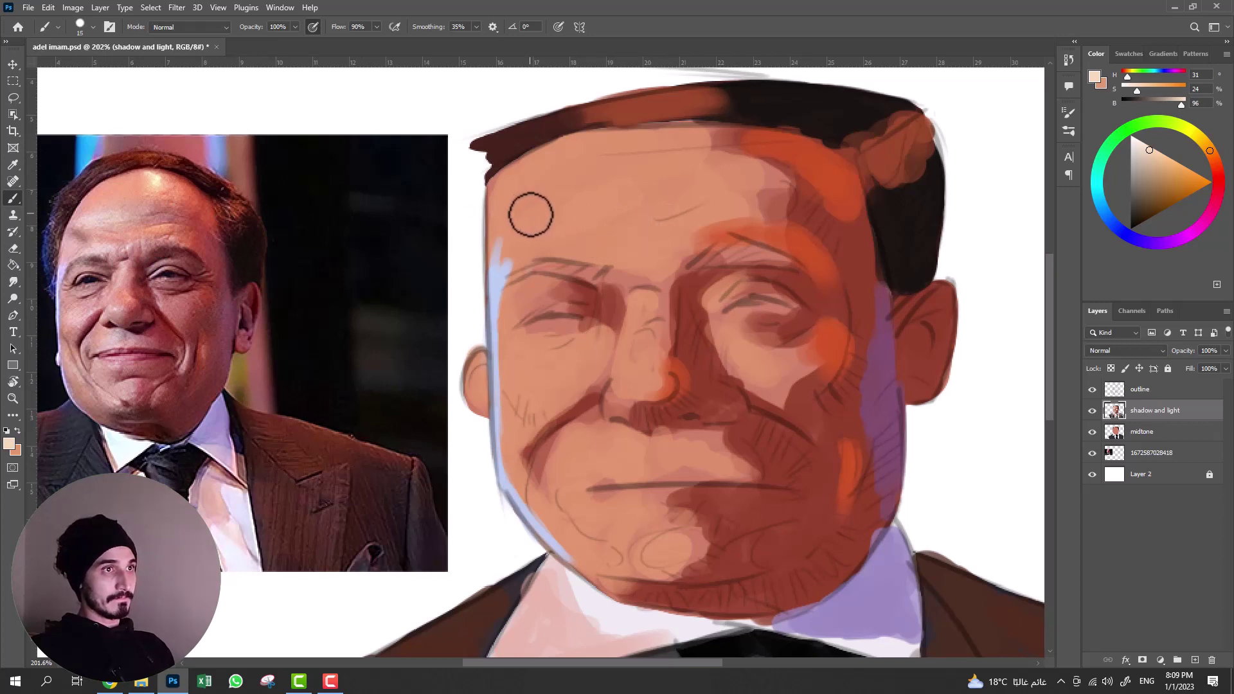
pyautogui.moveTo(529, 210); pyautogui.dragTo(637, 209)
pyautogui.press('[')
pyautogui.moveTo(545, 247)
pyautogui.mouseDown()
pyautogui.moveTo(516, 250)
pyautogui.moveTo(713, 138)
pyautogui.mouseUp()
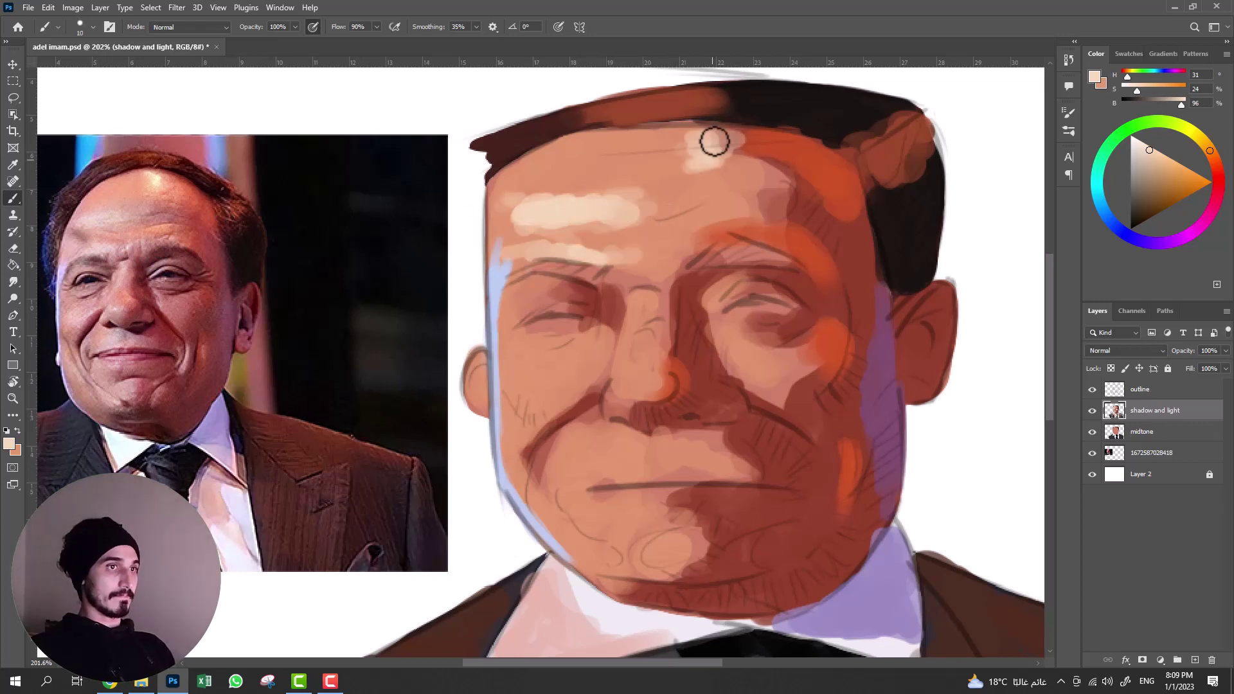
pyautogui.moveTo(636, 302); pyautogui.dragTo(573, 364)
pyautogui.moveTo(669, 533)
pyautogui.mouseDown()
pyautogui.moveTo(634, 436)
pyautogui.moveTo(578, 550)
pyautogui.mouseUp()
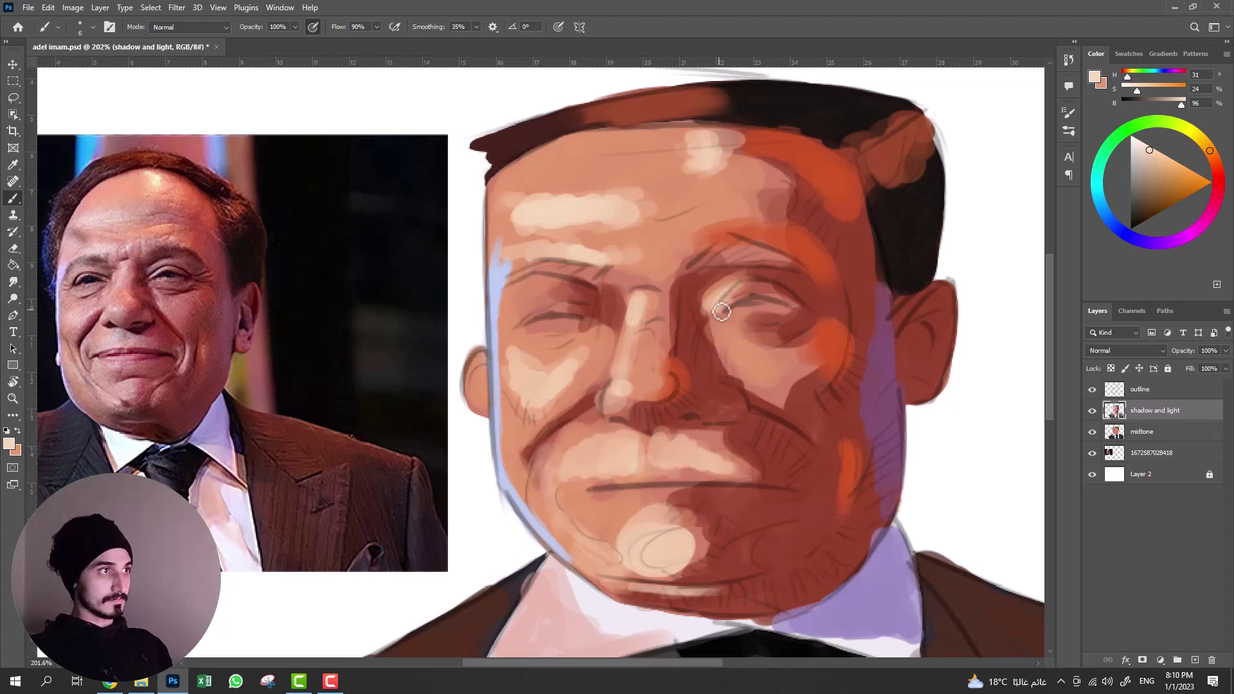
pyautogui.scroll(-2, 716, 358)
pyautogui.press('[')
pyautogui.press('[')
pyautogui.press('[')
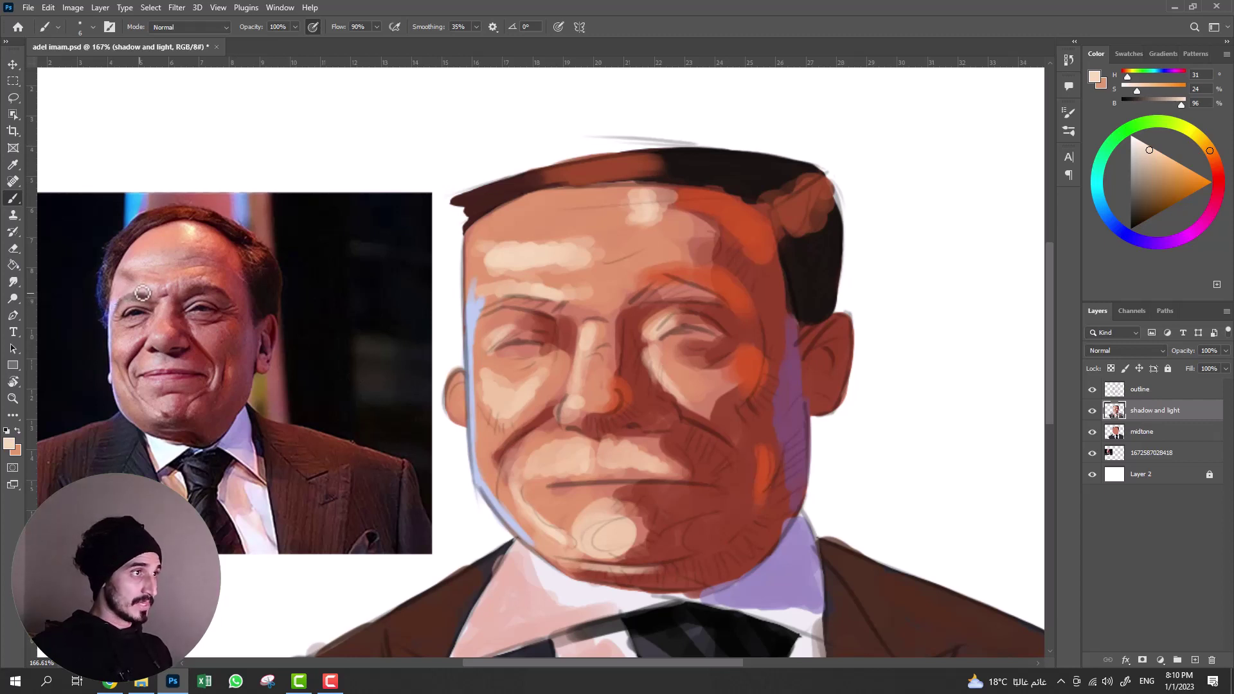
# - Paint thick dark-brown eyebrows, then deepen the right brow with a redder brown
pyautogui.moveTo(1153, 190)
pyautogui.mouseDown()
pyautogui.moveTo(1132, 215)
pyautogui.moveTo(1148, 202)
pyautogui.mouseUp()
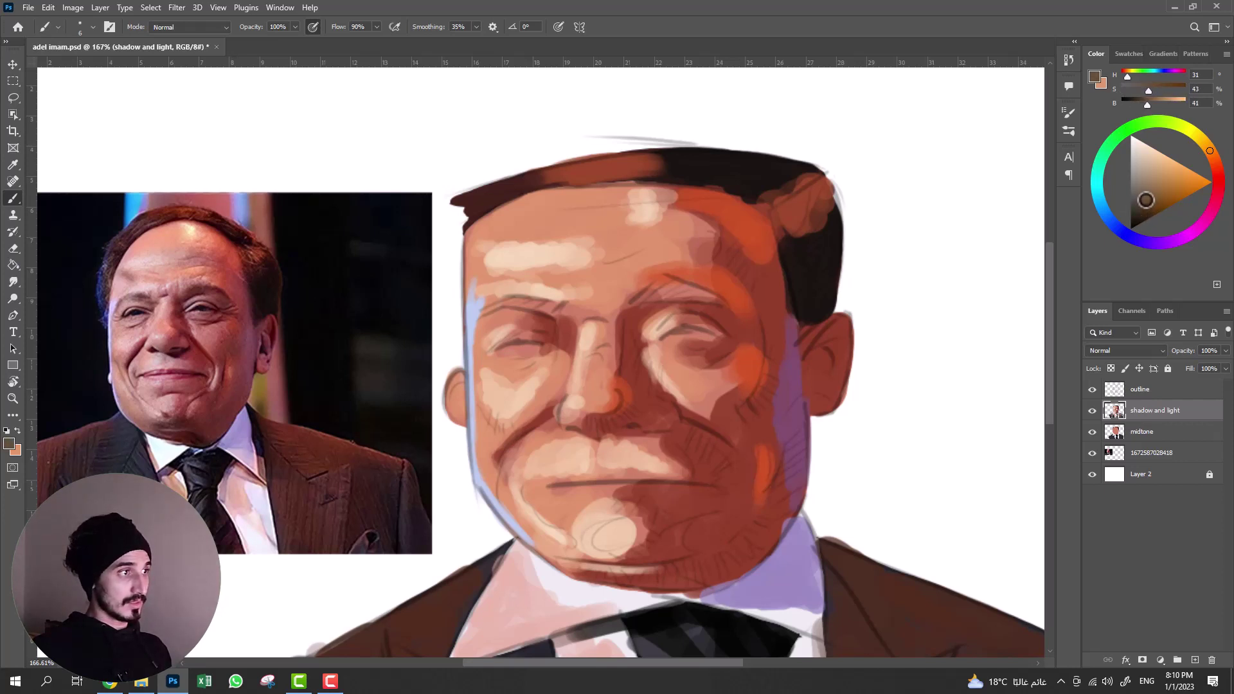
pyautogui.moveTo(482, 310); pyautogui.dragTo(563, 302)
pyautogui.moveTo(638, 301); pyautogui.dragTo(688, 287)
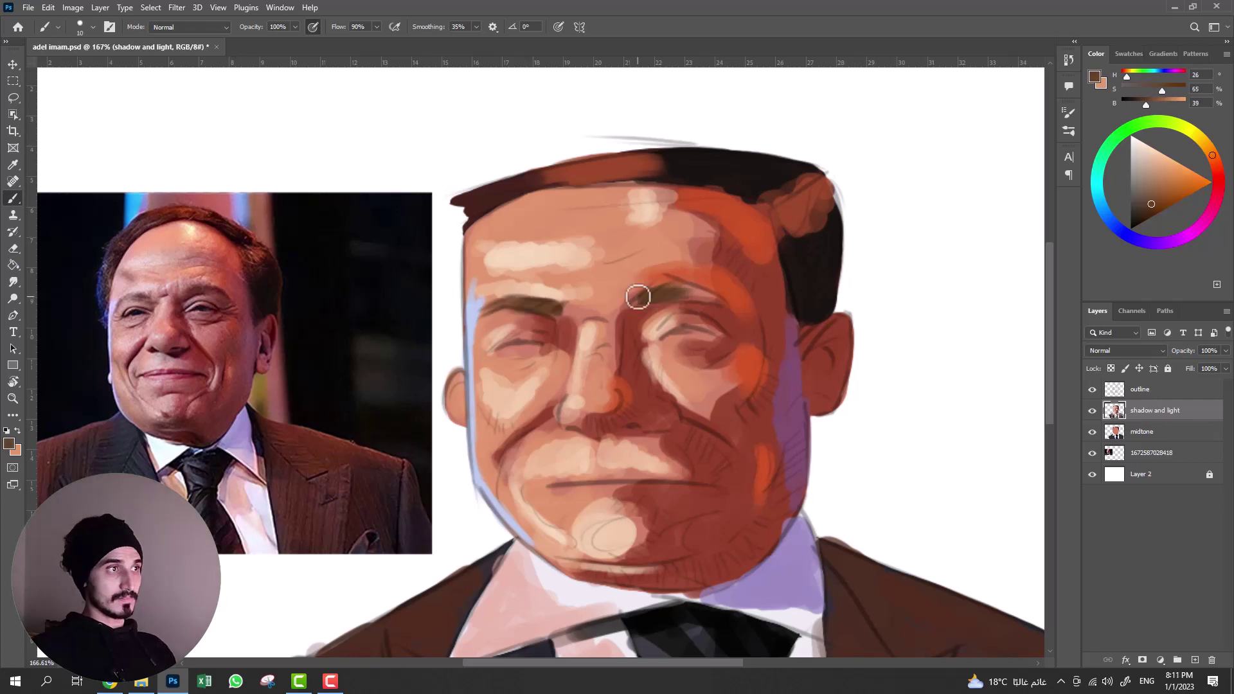
pyautogui.keyDown('alt'); pyautogui.click(267, 292); pyautogui.keyUp('alt')
pyautogui.moveTo(1214, 158); pyautogui.dragTo(1217, 163)
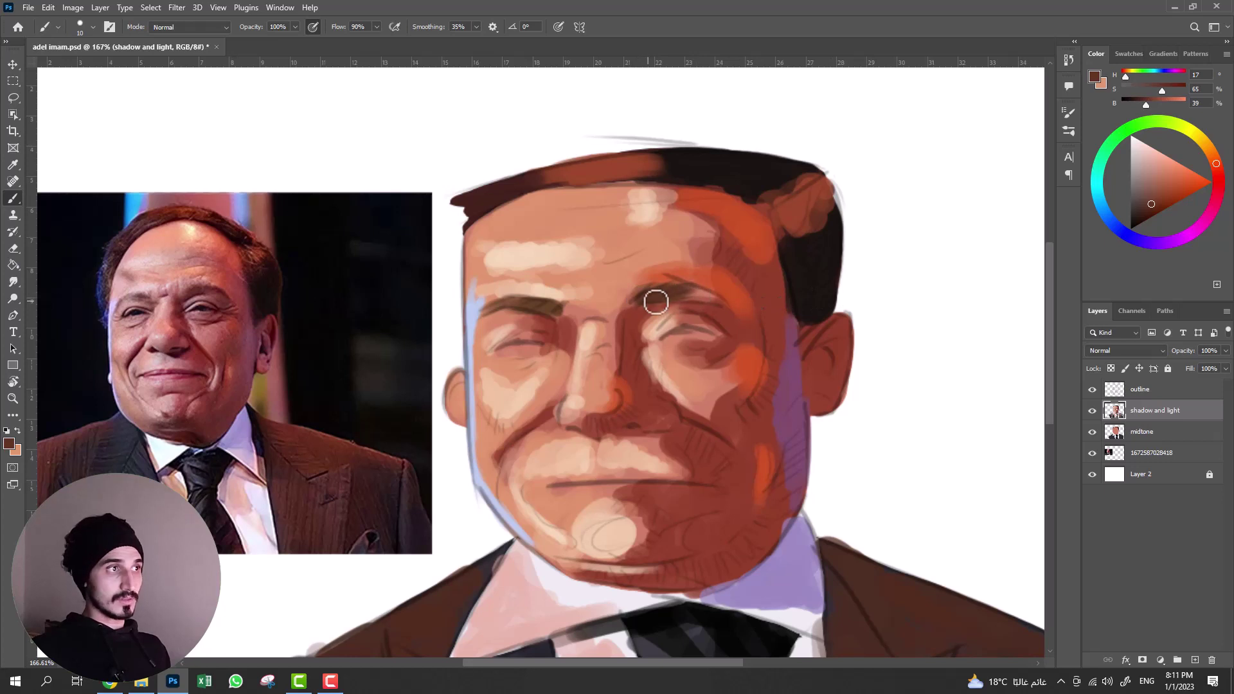
pyautogui.moveTo(662, 291); pyautogui.dragTo(690, 298)
pyautogui.keyDown('alt'); pyautogui.click(141, 394); pyautogui.keyUp('alt')
pyautogui.moveTo(141, 395); pyautogui.dragTo(187, 395)
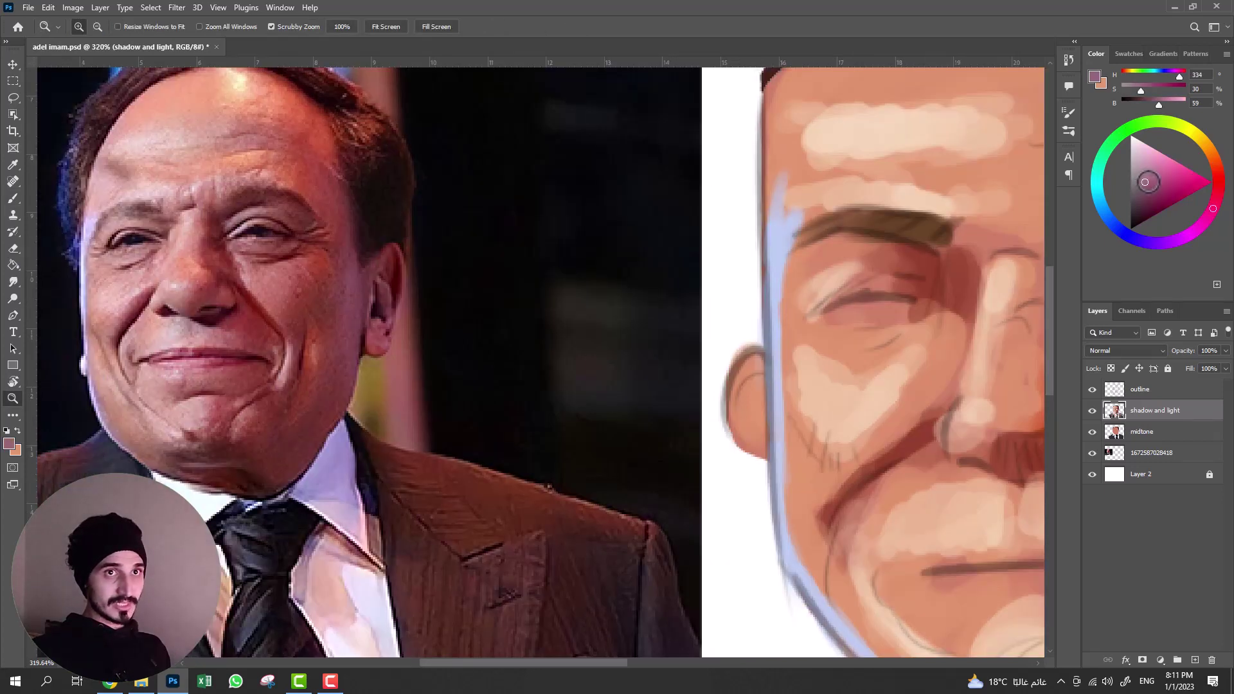
# - Tune the pink to a darker, redder rose, fit the whole portrait on screen and reselect the Brush
pyautogui.moveTo(1145, 181); pyautogui.dragTo(1156, 184)
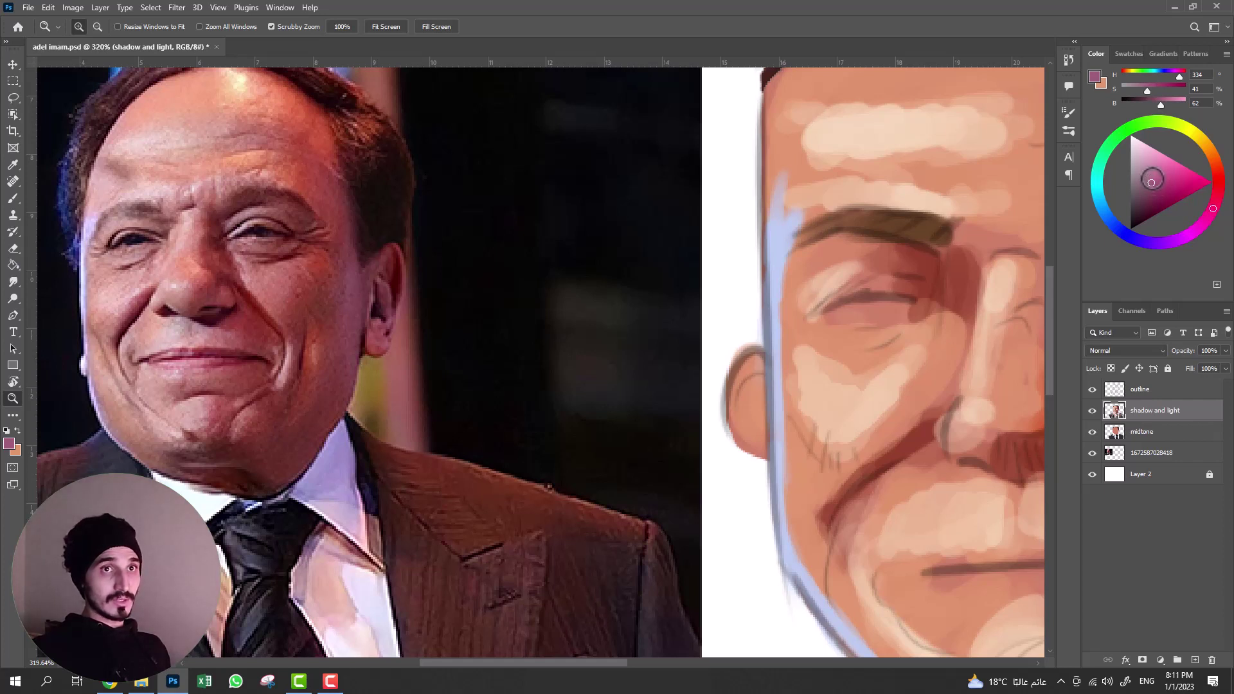
pyautogui.moveTo(1152, 183); pyautogui.dragTo(1151, 179)
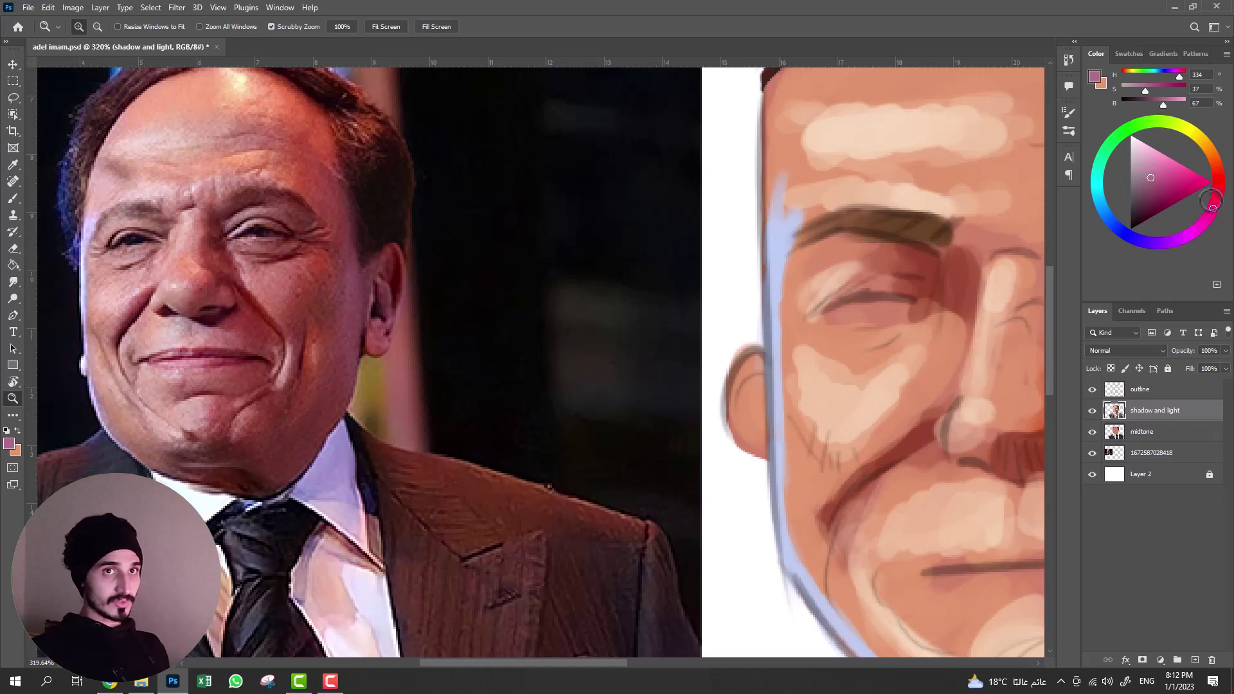
pyautogui.click(1149, 182)
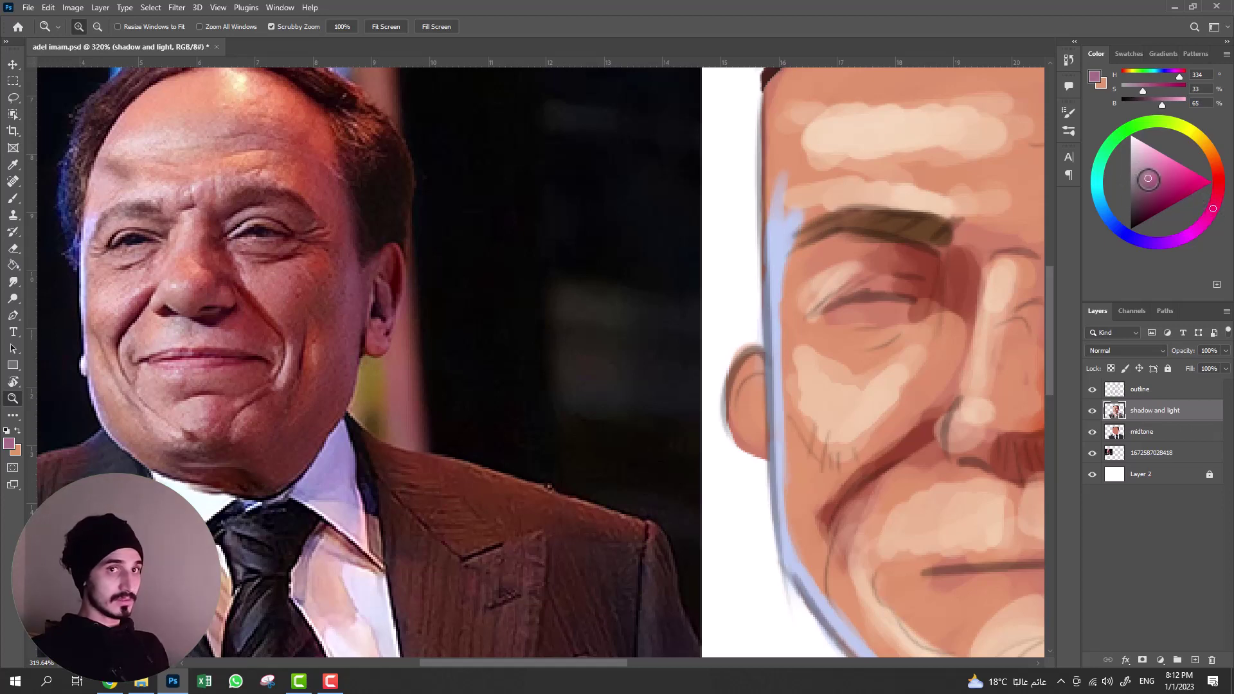
pyautogui.click(1217, 195)
pyautogui.hotkey('ctrl', '0')
pyautogui.press('b')
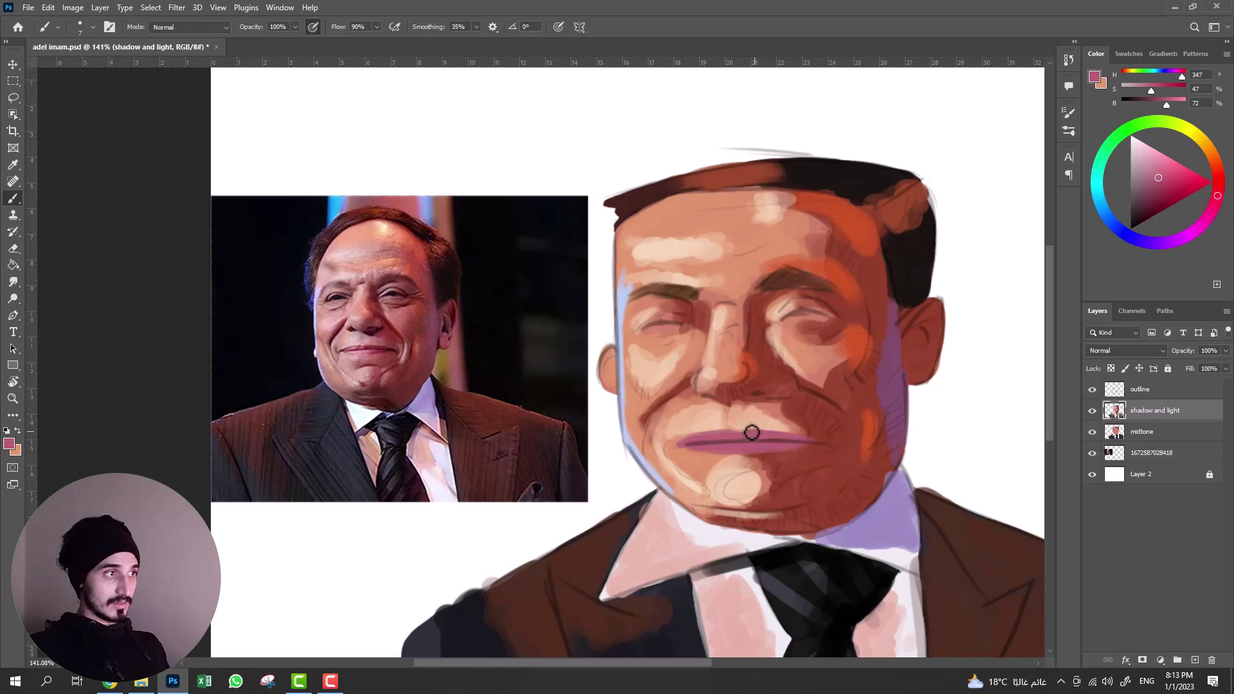
# - Darken the line between the lips with a deeper, more saturated red
pyautogui.moveTo(1159, 178); pyautogui.dragTo(1148, 199)
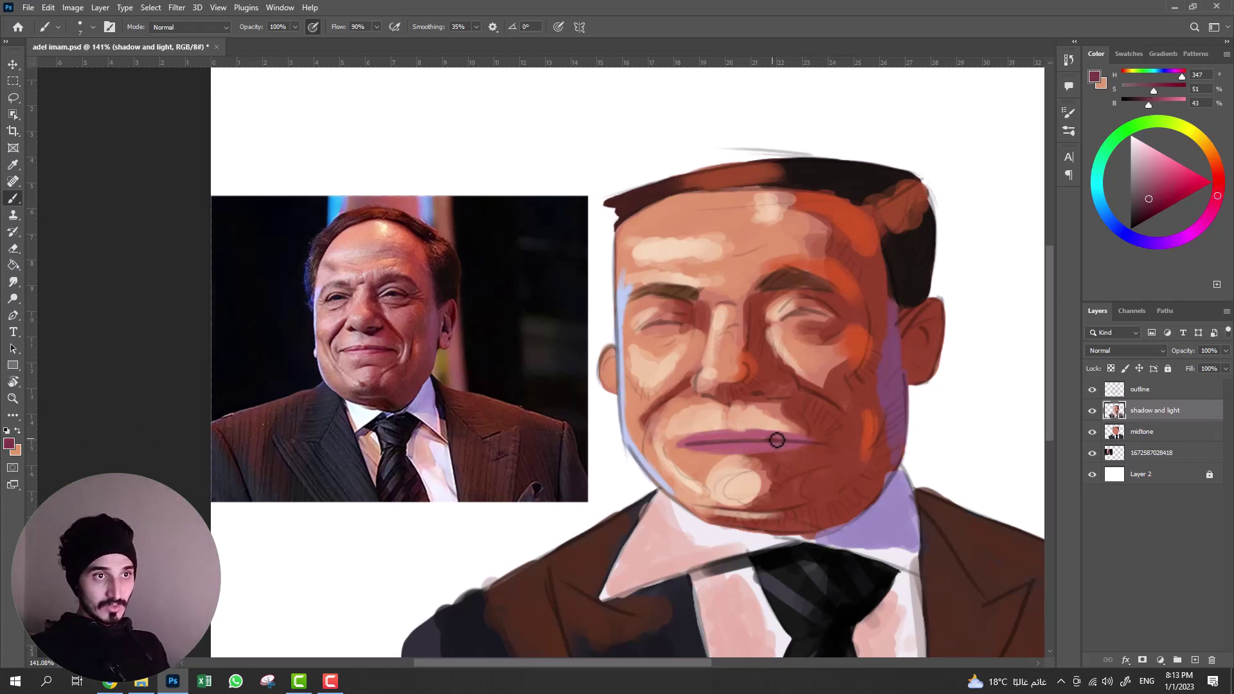
pyautogui.moveTo(763, 441); pyautogui.dragTo(814, 445)
pyautogui.moveTo(1151, 209); pyautogui.dragTo(1159, 202)
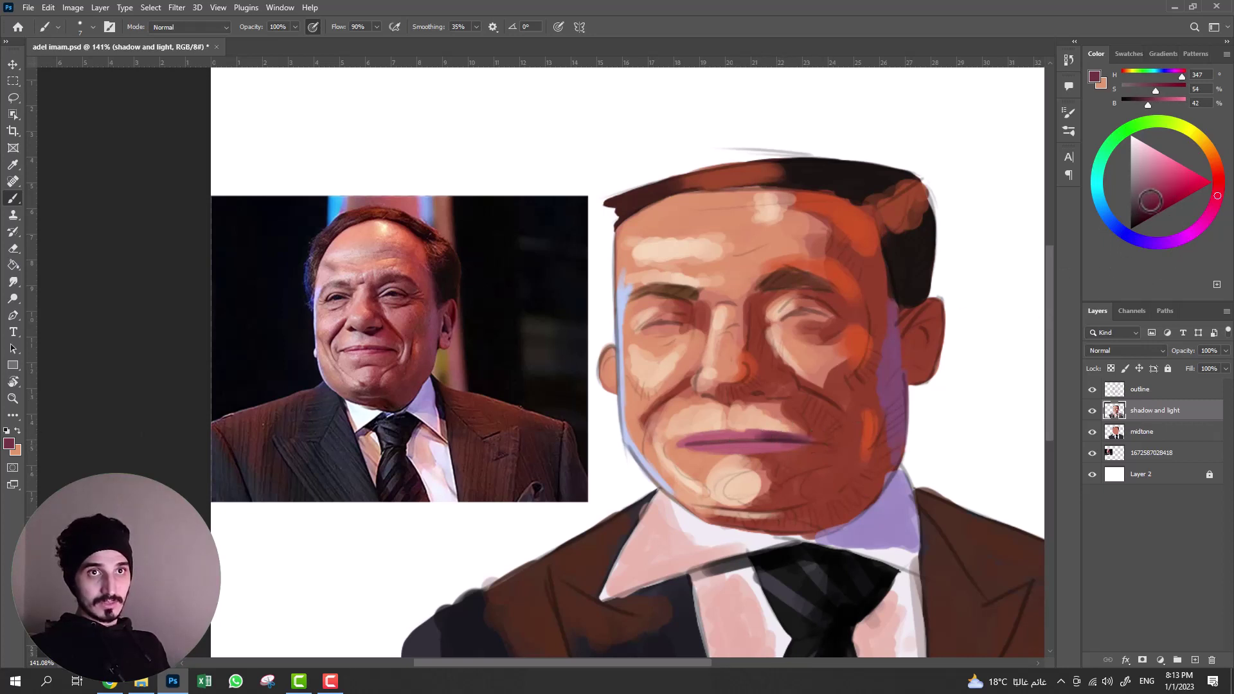
pyautogui.moveTo(795, 444); pyautogui.dragTo(760, 440)
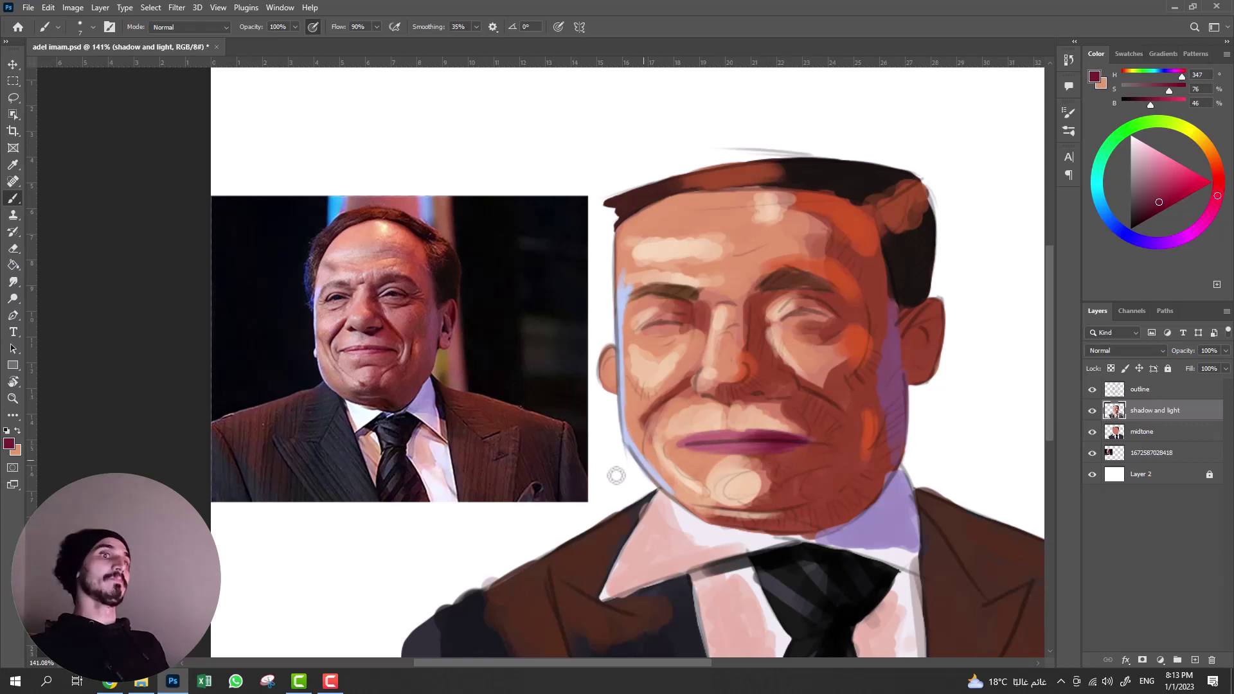
# - Sample light and darker peach skin tones around the lips and chin
pyautogui.keyDown('alt'); pyautogui.click(701, 424); pyautogui.keyUp('alt')
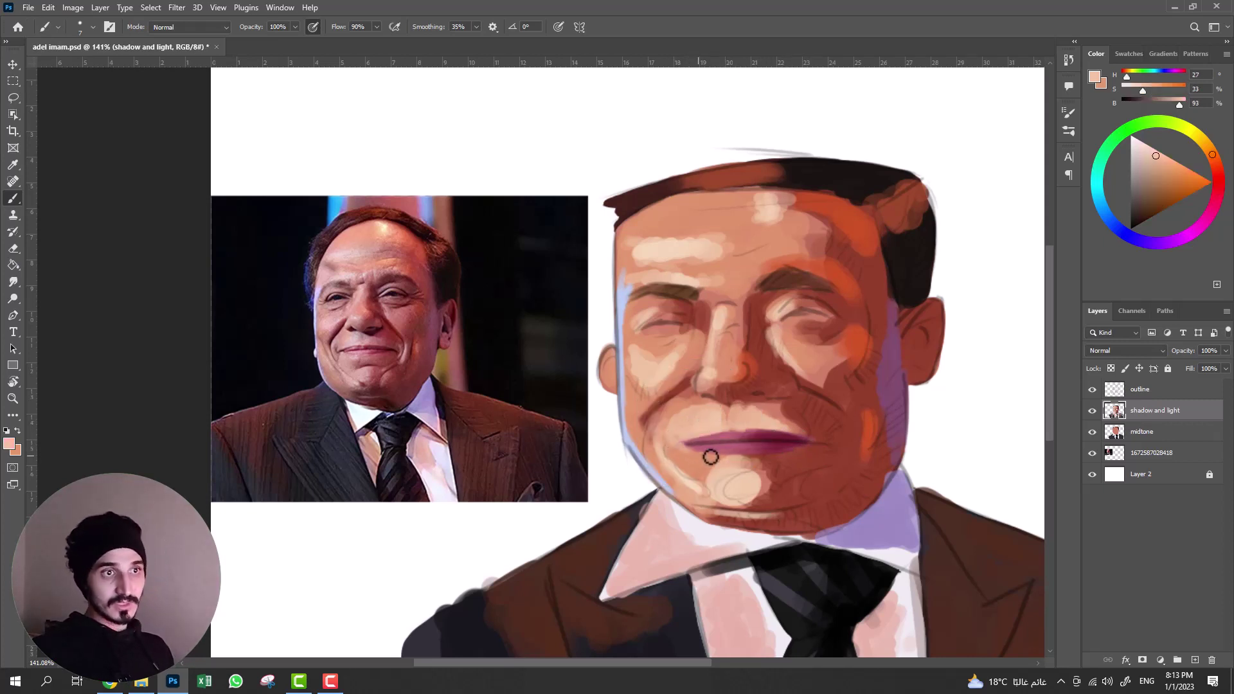
pyautogui.keyDown('alt'); pyautogui.click(713, 456); pyautogui.keyUp('alt')
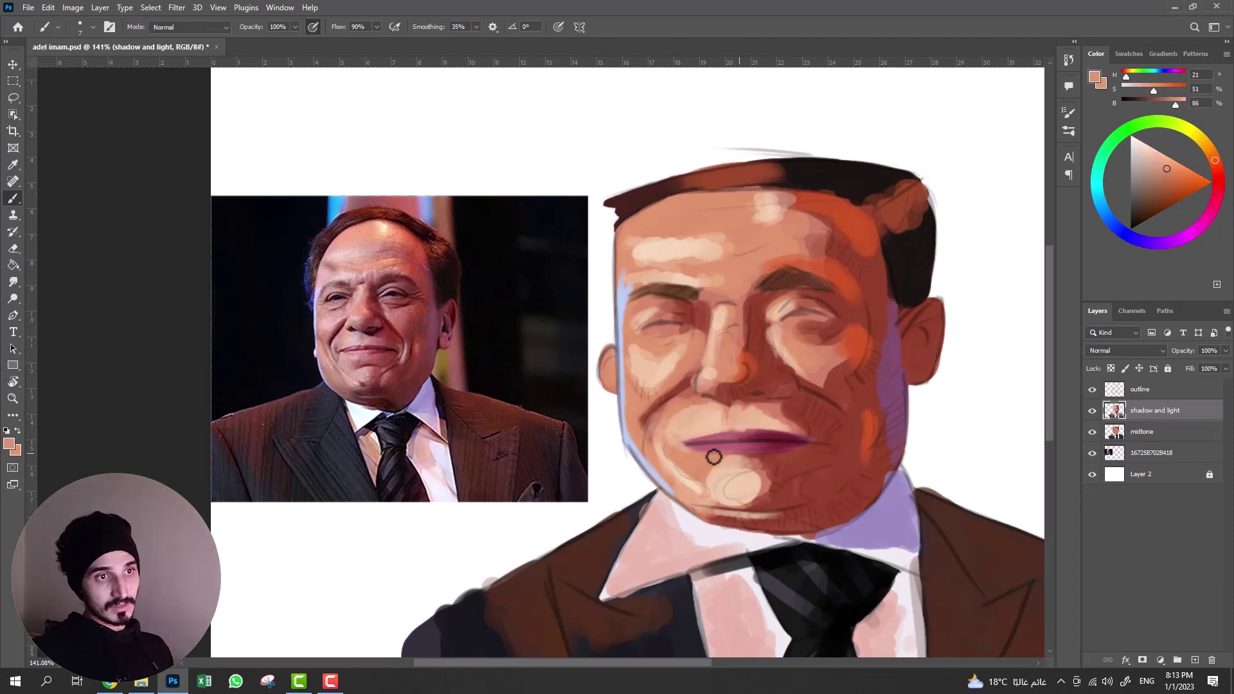
pyautogui.keyDown('alt'); pyautogui.click(753, 424); pyautogui.keyUp('alt')
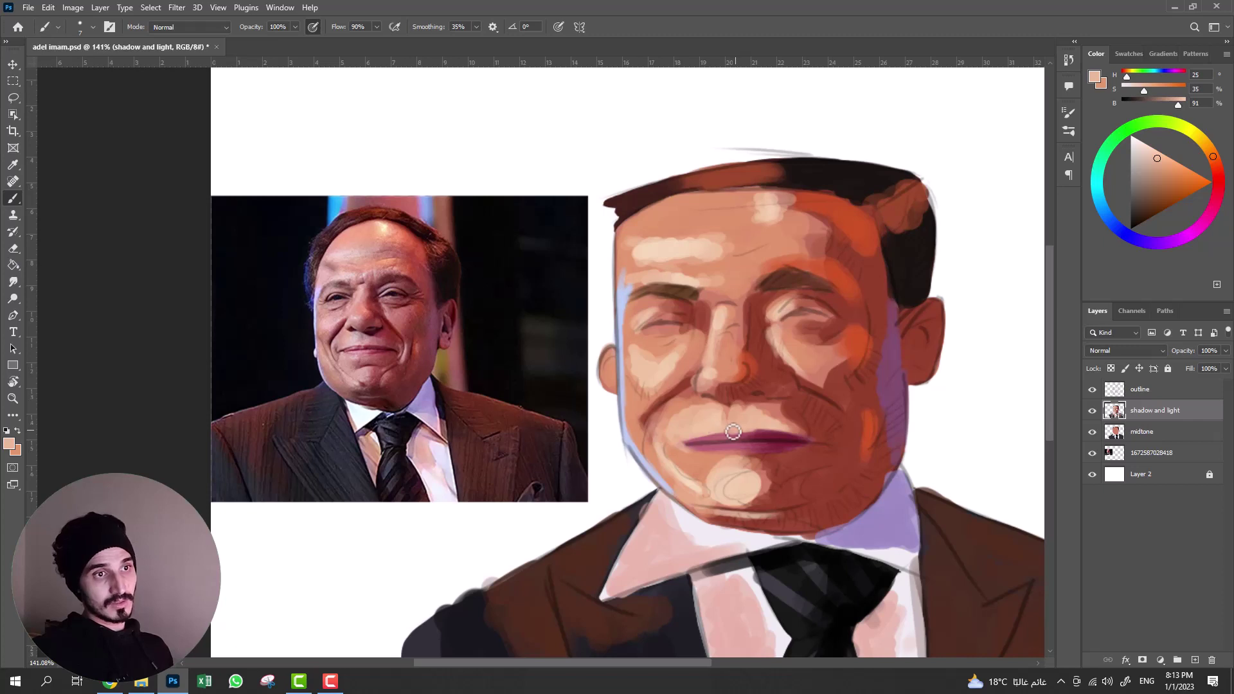
pyautogui.keyDown('alt'); pyautogui.click(747, 435); pyautogui.keyUp('alt')
pyautogui.scroll(2, 697, 283)
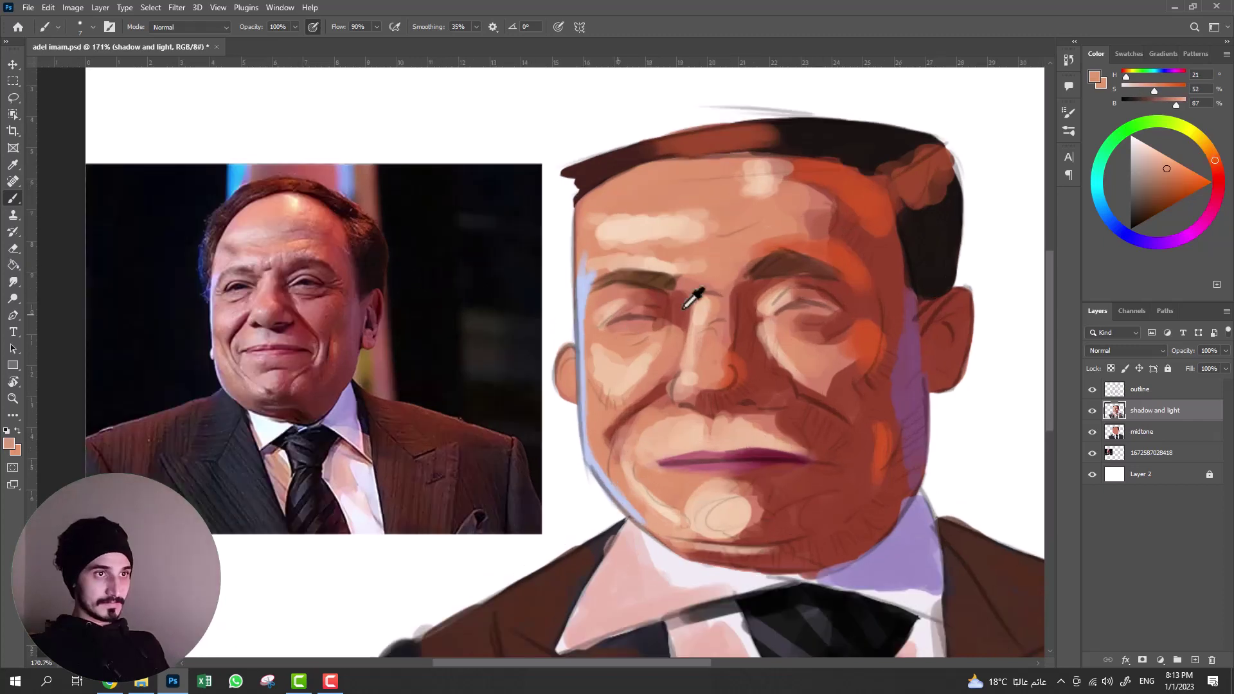
pyautogui.scroll(2, 705, 290)
# - Mix a dark brown and draw lid lines on both eyes, the right crease and the left lower lid
pyautogui.keyDown('alt'); pyautogui.click(706, 292); pyautogui.keyUp('alt')
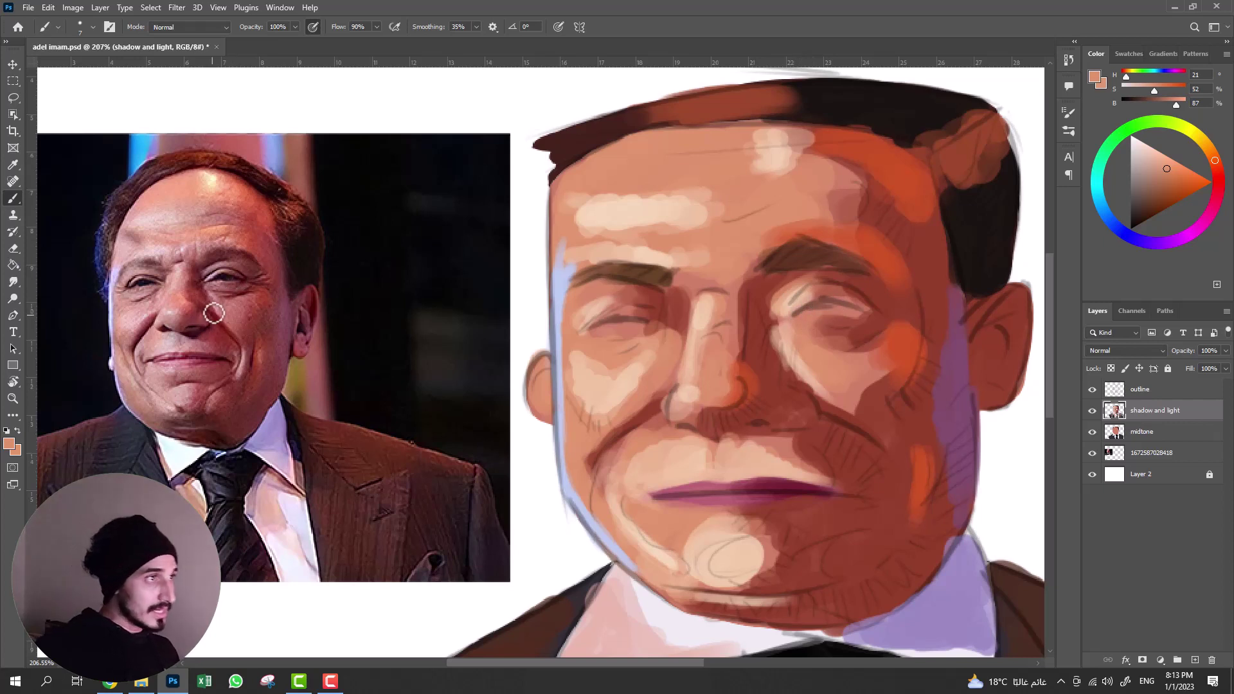
pyautogui.moveTo(1121, 192); pyautogui.dragTo(1141, 223)
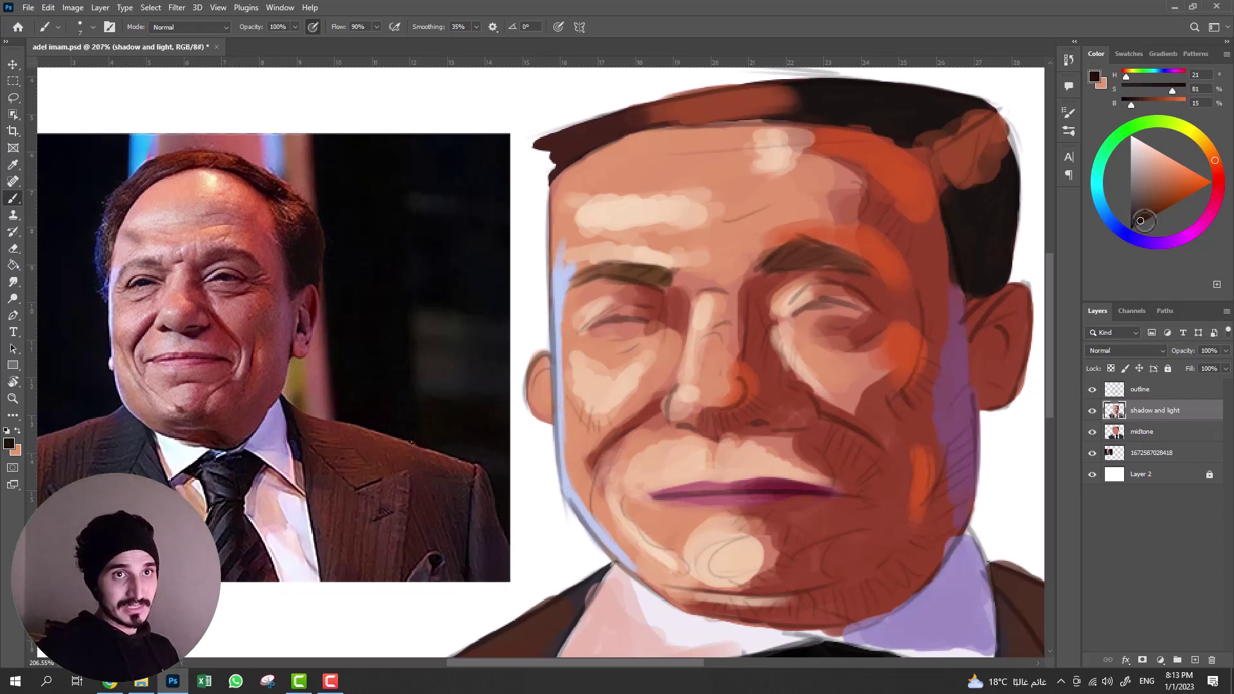
pyautogui.moveTo(1141, 220); pyautogui.dragTo(1144, 219)
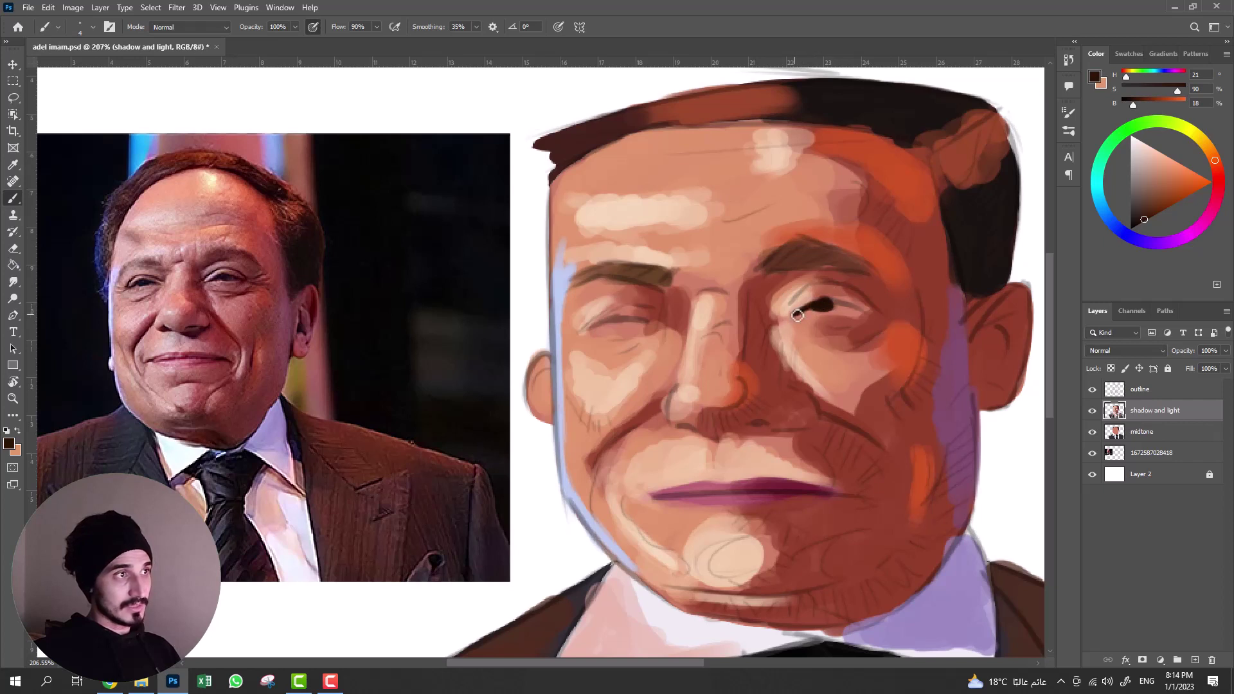
pyautogui.moveTo(831, 304)
pyautogui.mouseDown()
pyautogui.moveTo(804, 316)
pyautogui.moveTo(868, 299)
pyautogui.mouseUp()
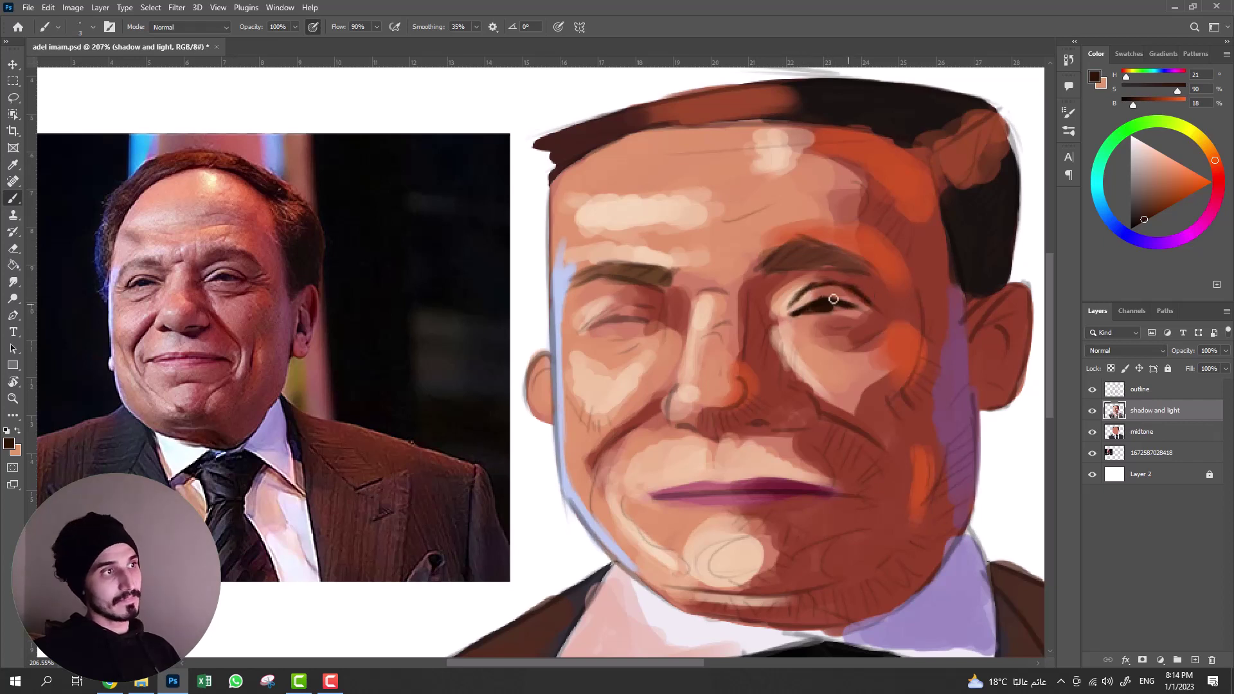
pyautogui.moveTo(836, 347); pyautogui.dragTo(913, 307)
pyautogui.moveTo(588, 329)
pyautogui.mouseDown()
pyautogui.moveTo(652, 312)
pyautogui.moveTo(653, 341)
pyautogui.moveTo(632, 302)
pyautogui.mouseUp()
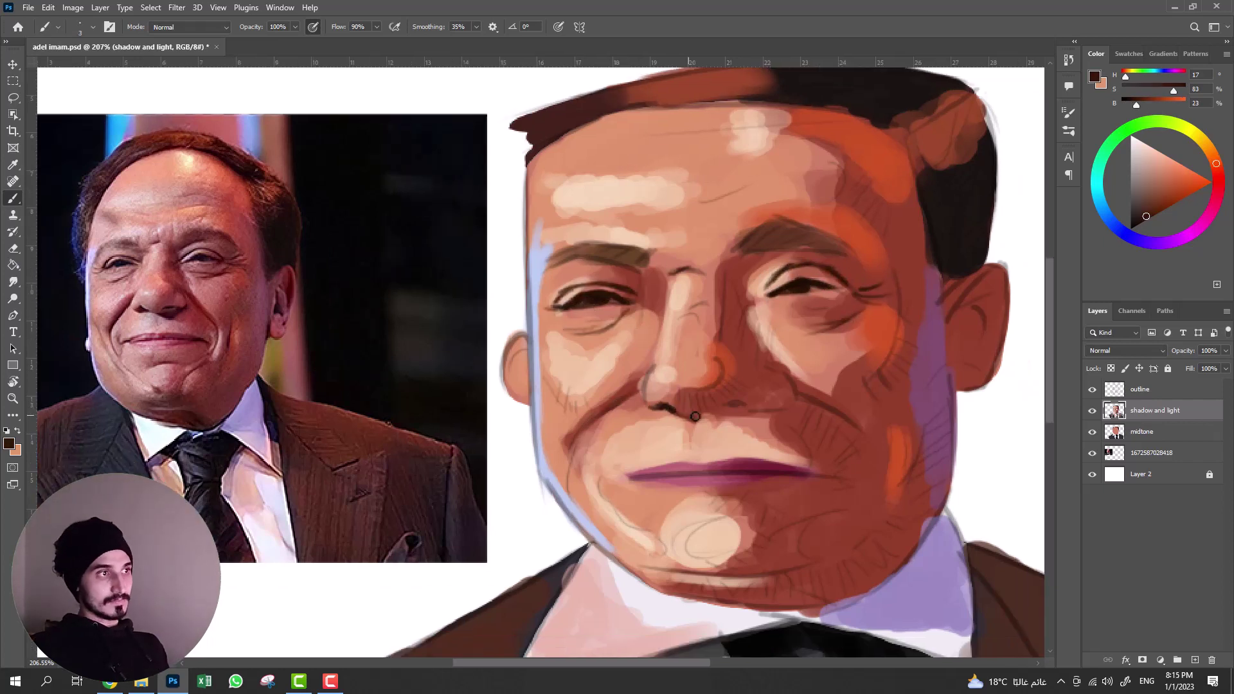
pyautogui.moveTo(649, 412); pyautogui.dragTo(797, 402)
# - Add a dark nostril line under the nose and sample dark brown from the hair
pyautogui.moveTo(791, 473); pyautogui.dragTo(820, 479)
pyautogui.scroll(-3, 635, 478)
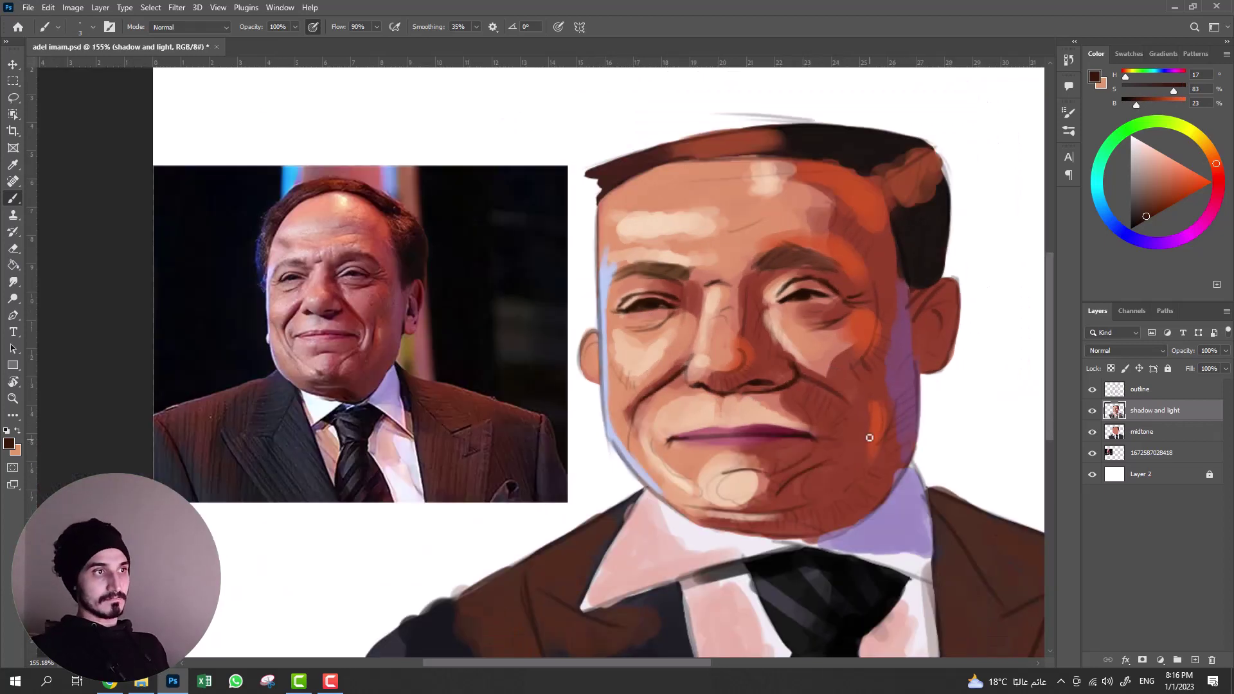
pyautogui.keyDown('alt'); pyautogui.click(932, 302); pyautogui.keyUp('alt')
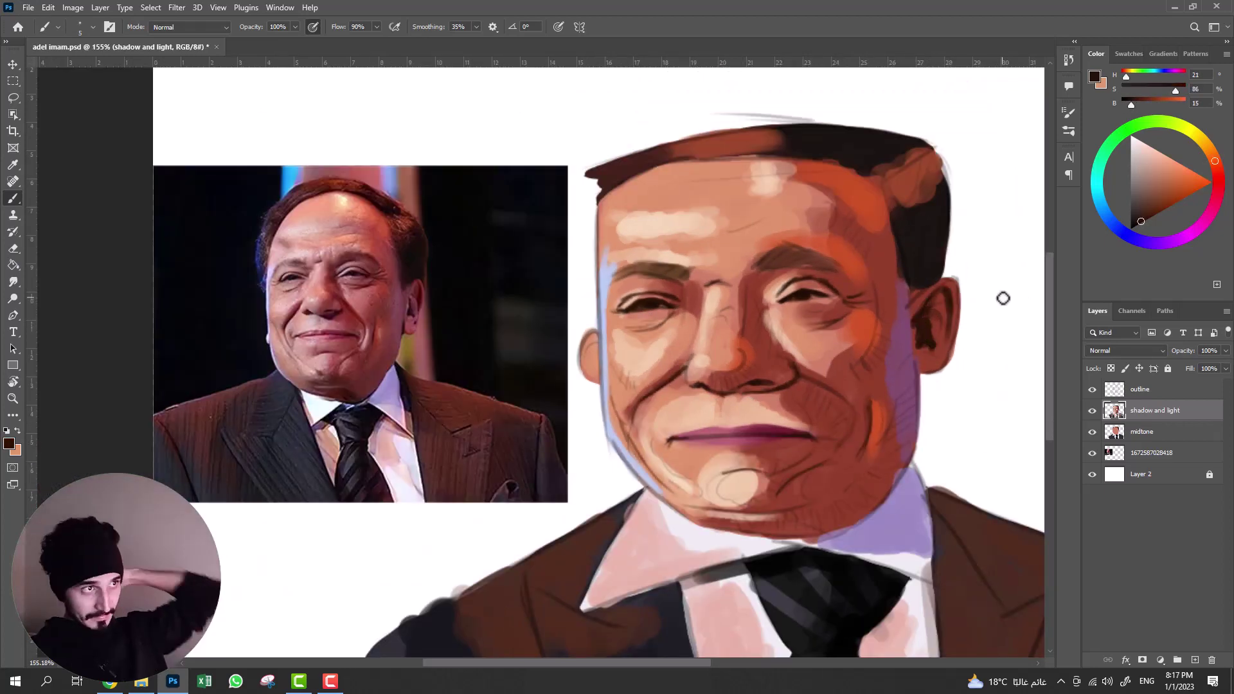
pyautogui.scroll(-2, 841, 208)
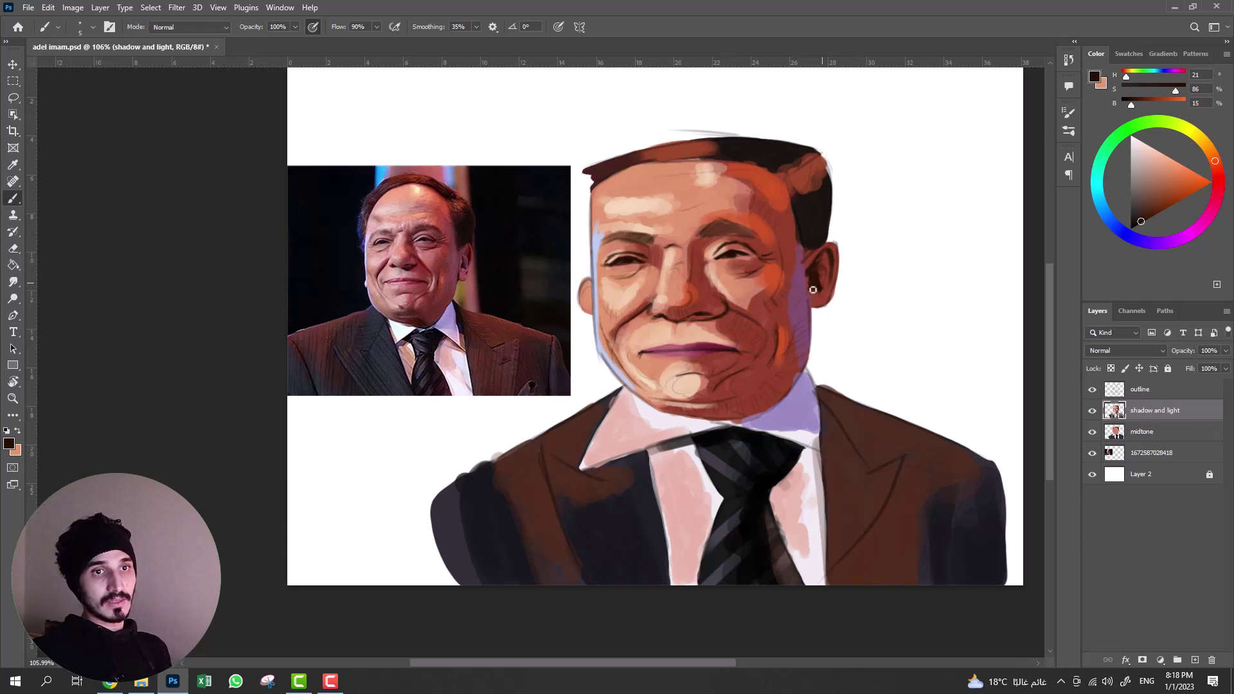
# - Toggle the sketch outline layer on and off to compare the painting with and without it
pyautogui.click(1092, 389)
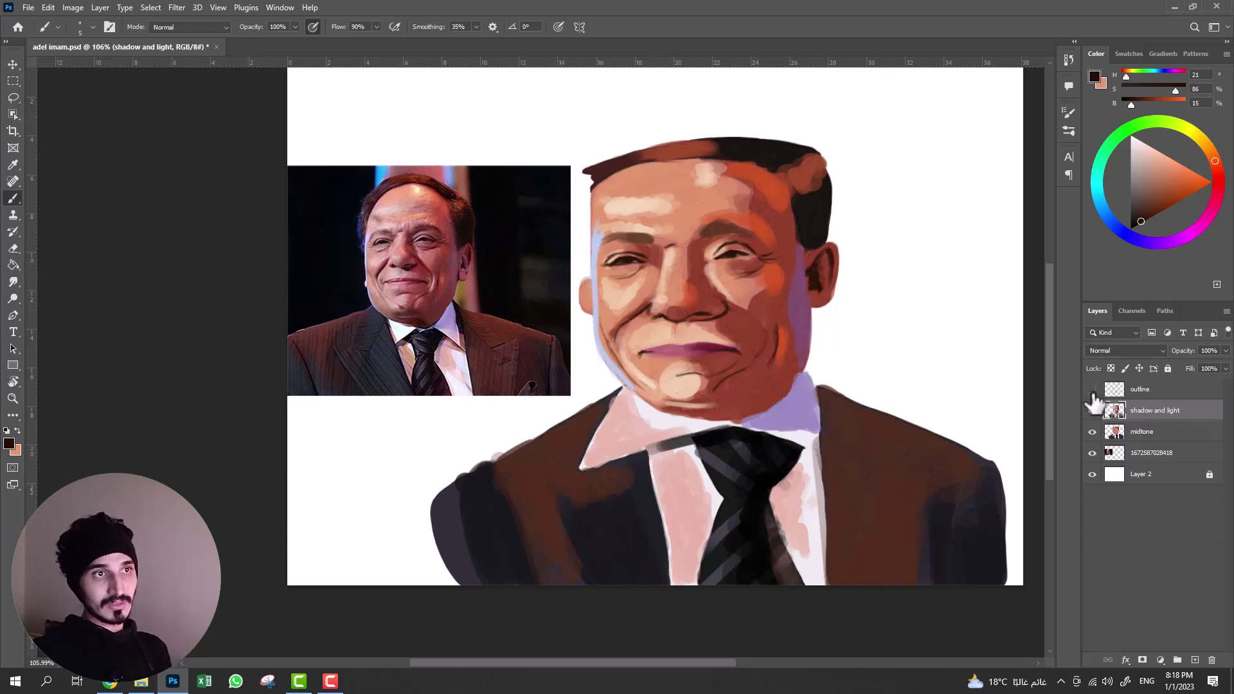
pyautogui.click(1092, 389)
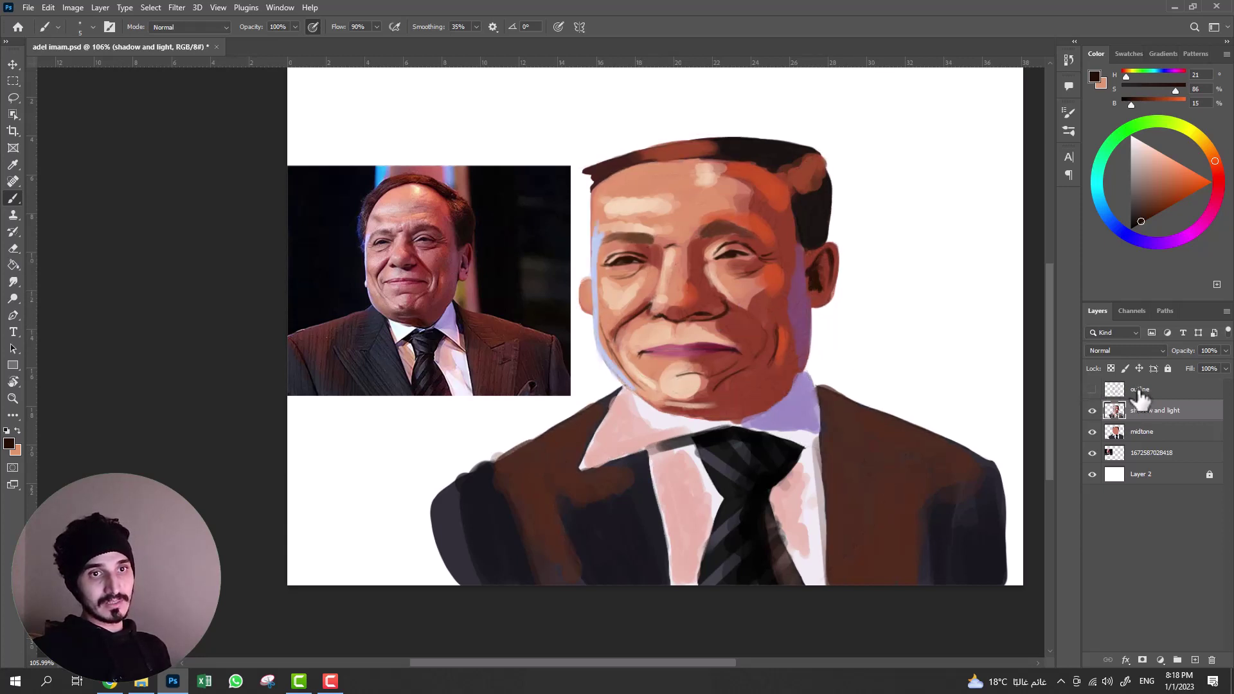
pyautogui.click(1140, 393)
pyautogui.click(1092, 389)
pyautogui.click(1092, 388)
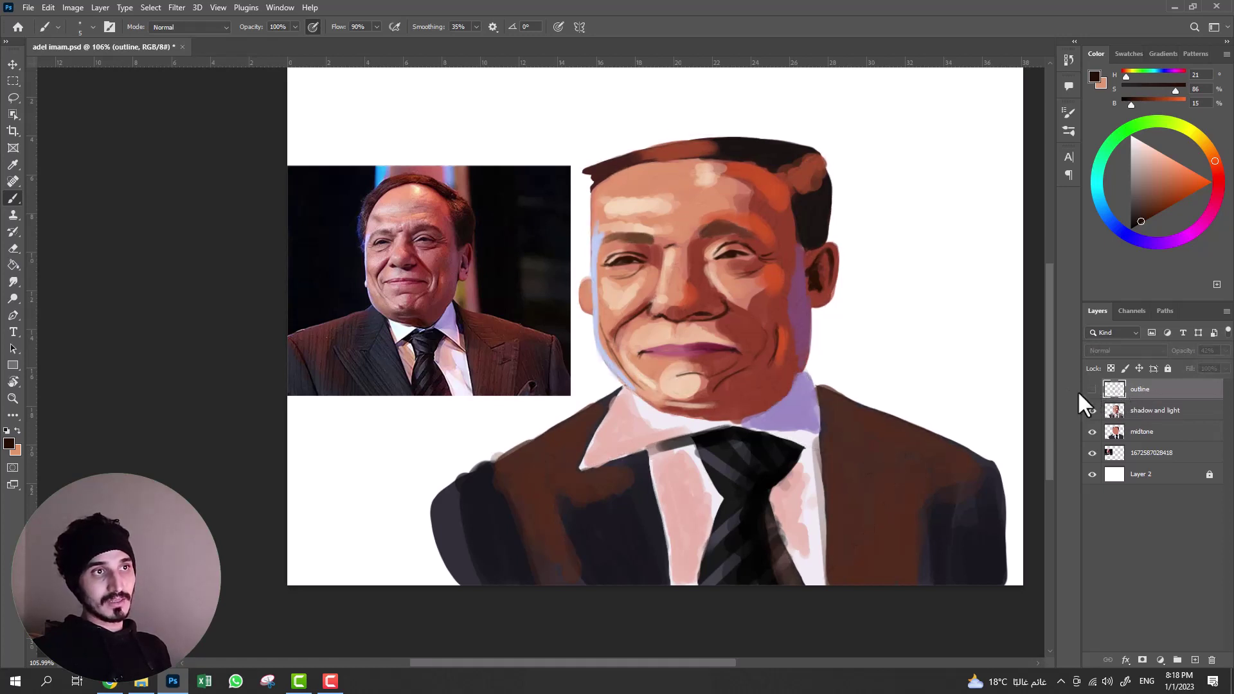
pyautogui.click(1092, 389)
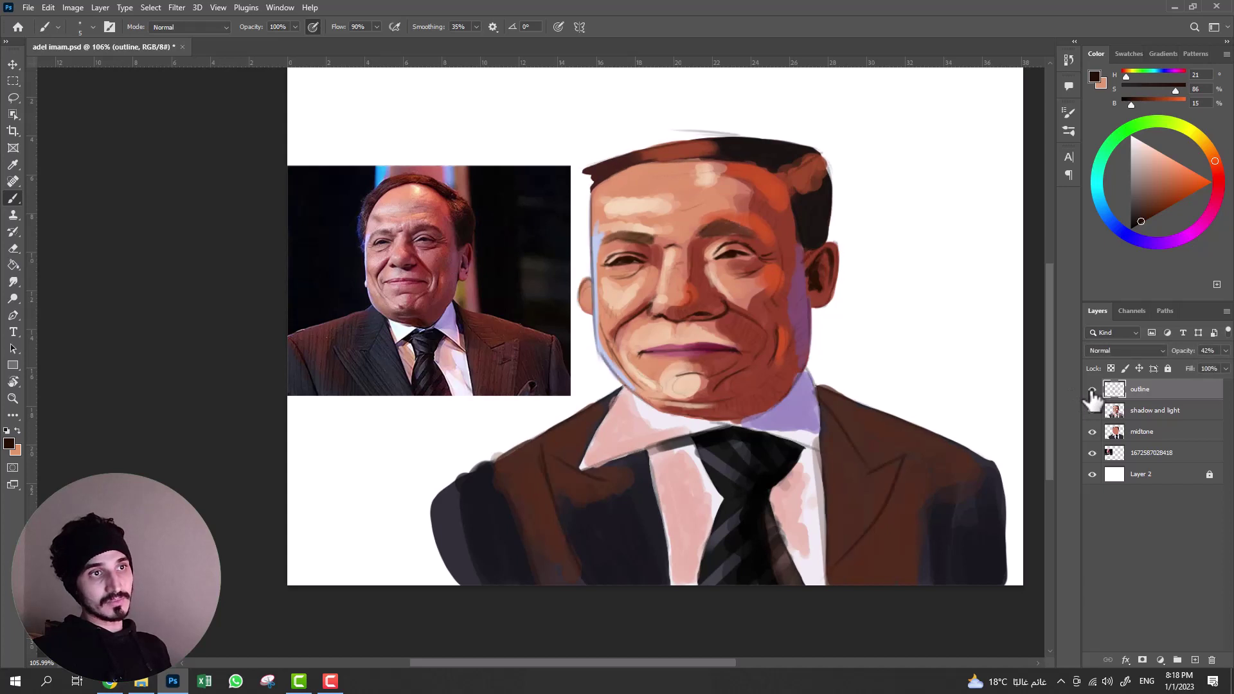
pyautogui.click(1092, 389)
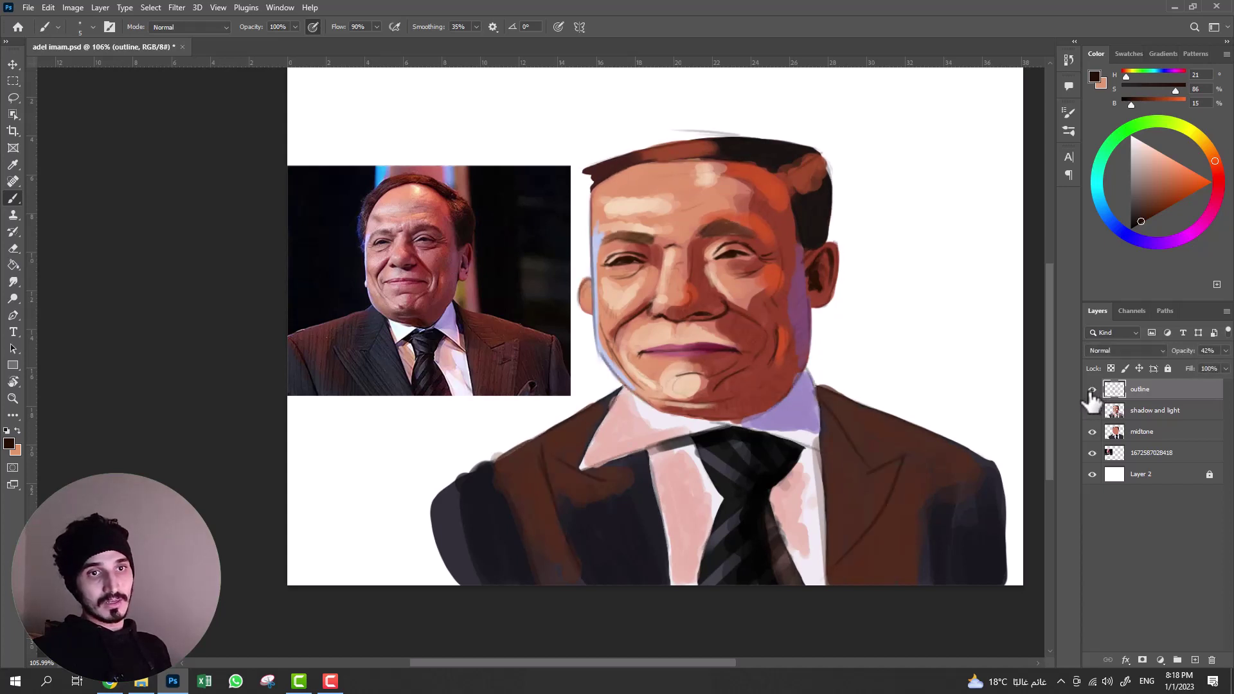
# - Paint a dark edge along the suit's right lapel on the shadow and light layer, then hide the outline
pyautogui.click(1138, 411)
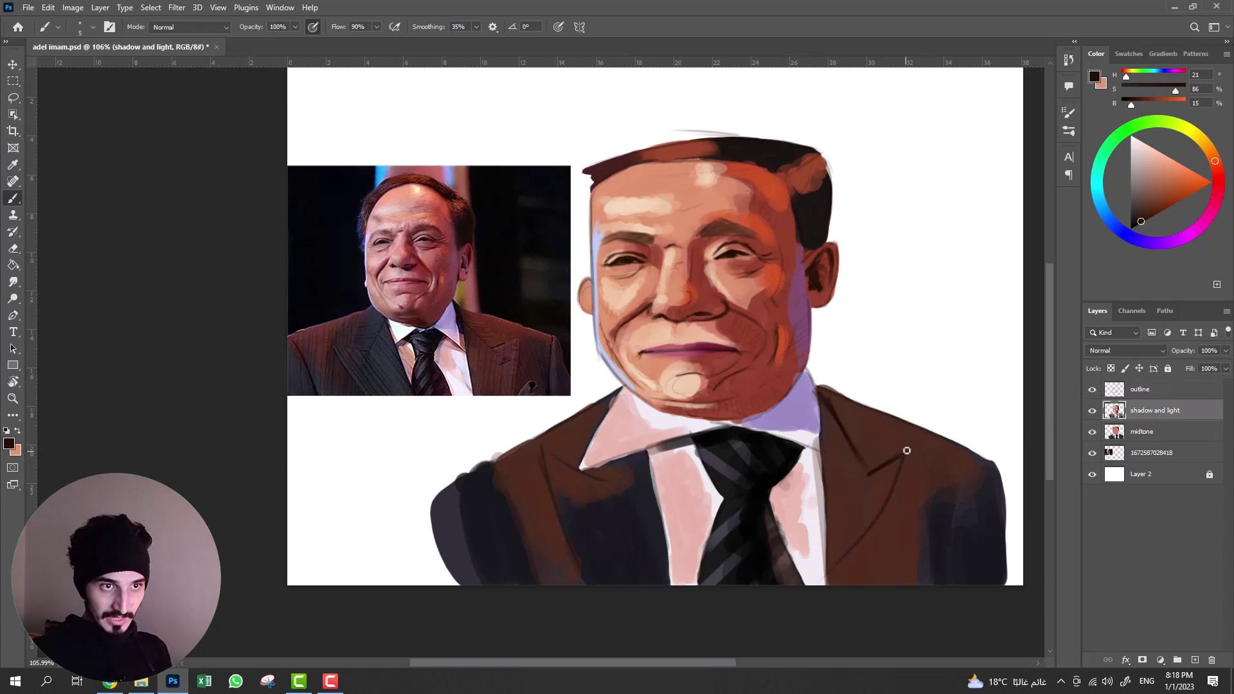
pyautogui.moveTo(892, 493); pyautogui.dragTo(831, 593)
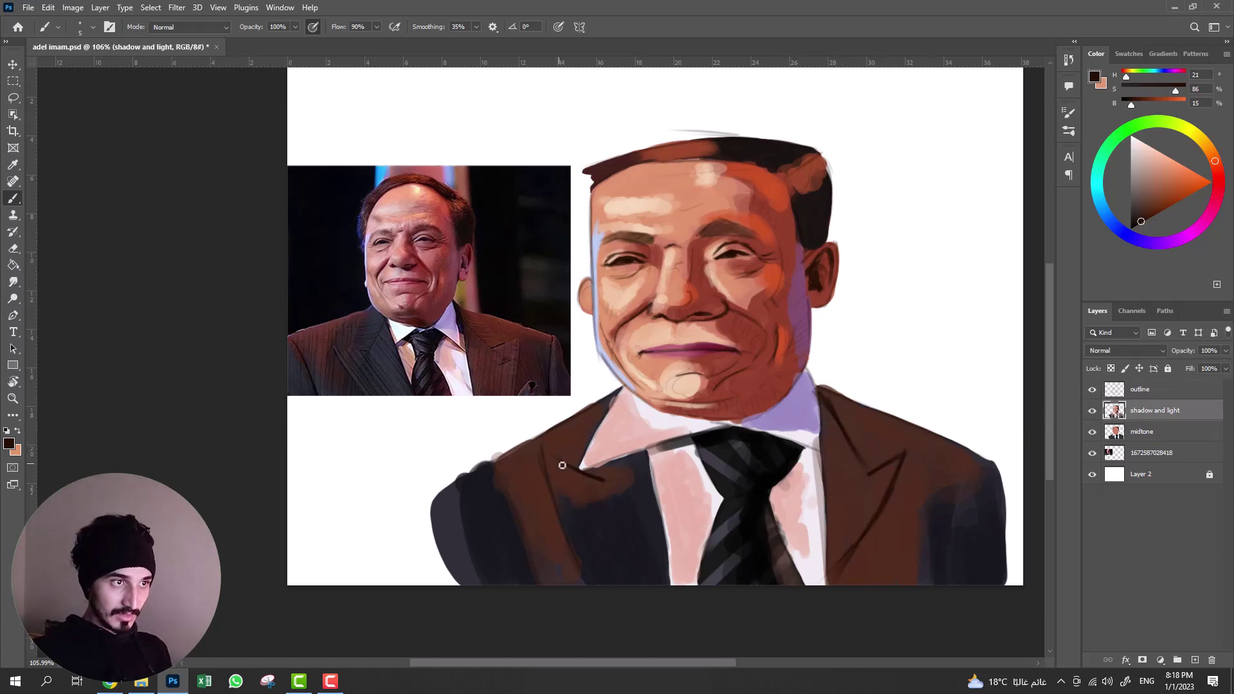
pyautogui.click(1092, 389)
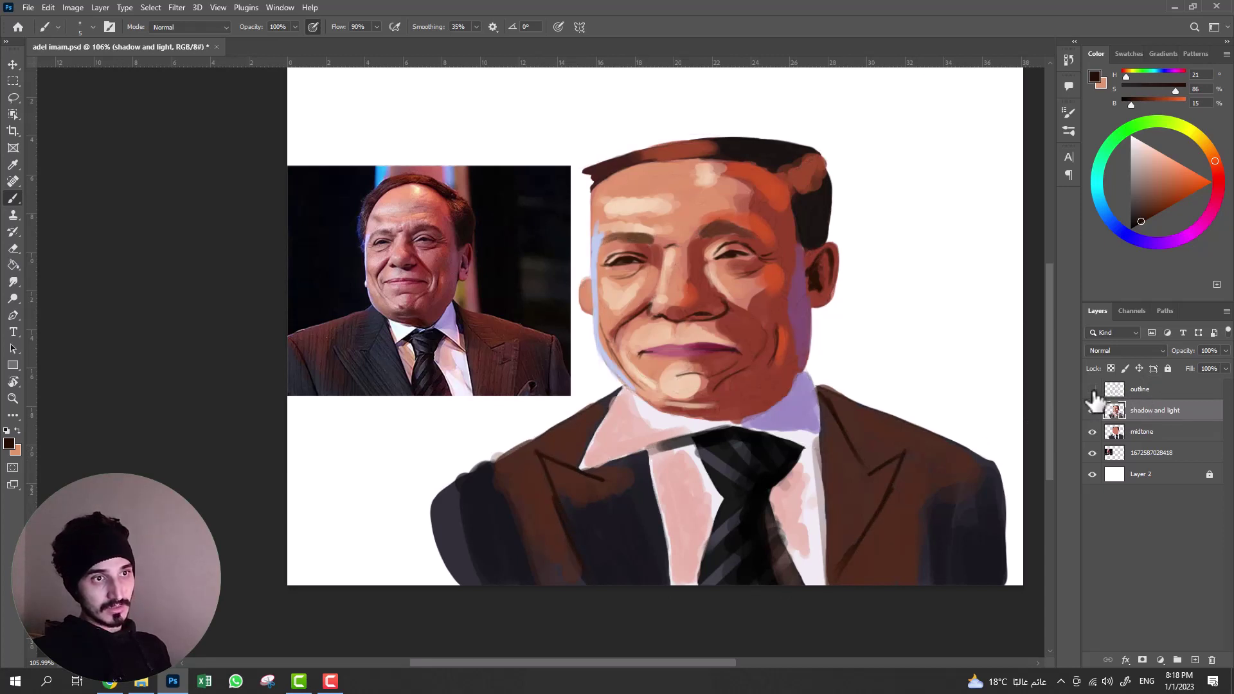
pyautogui.click(1092, 410)
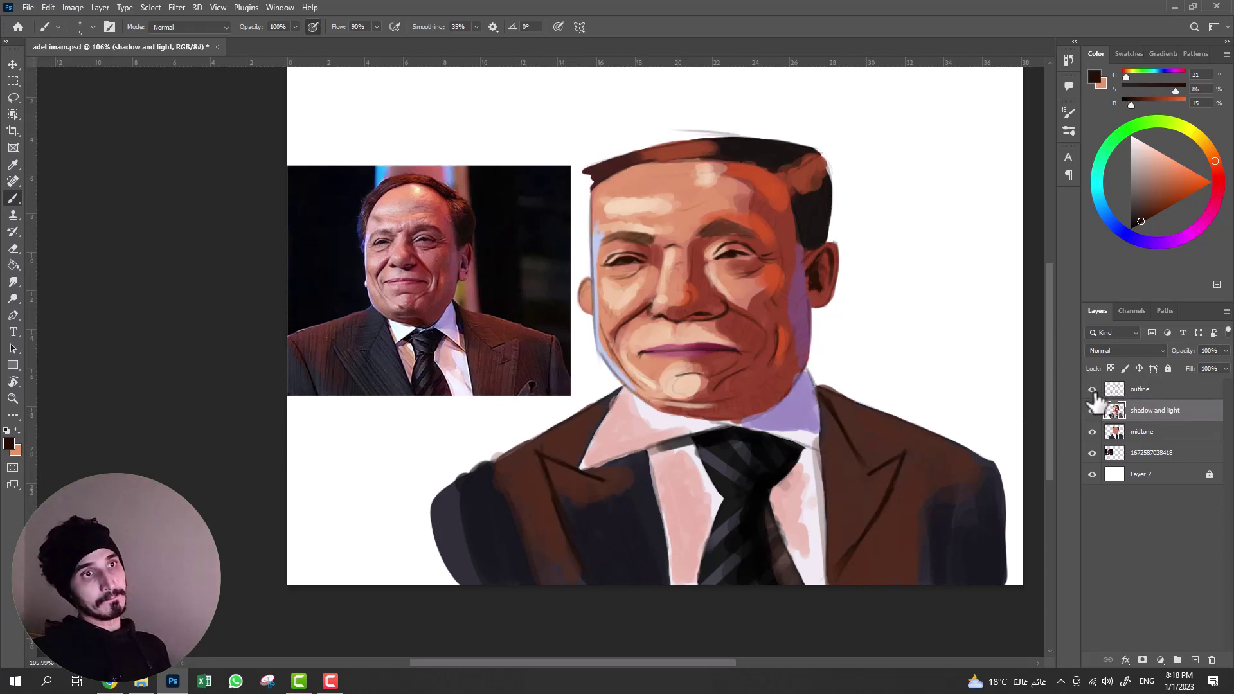
pyautogui.click(1092, 410)
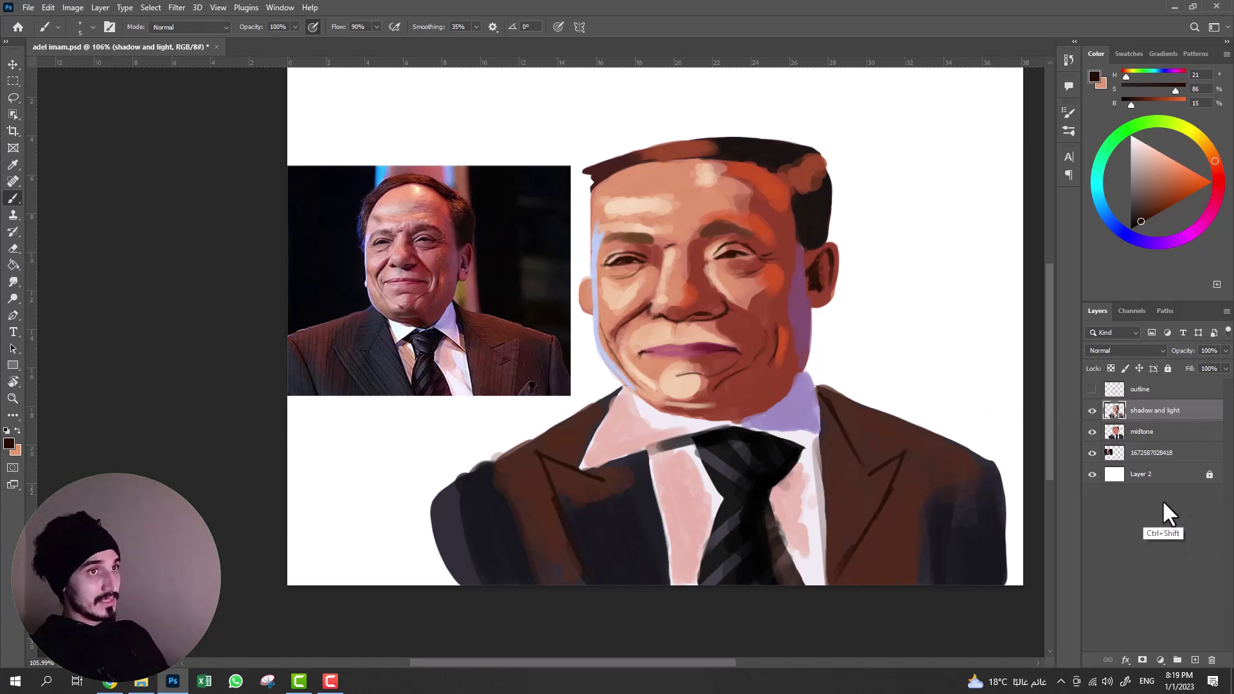
# - Create a new layer named 'blend' and zoom in on the face
pyautogui.hotkey('ctrl', 'shift', 'n')
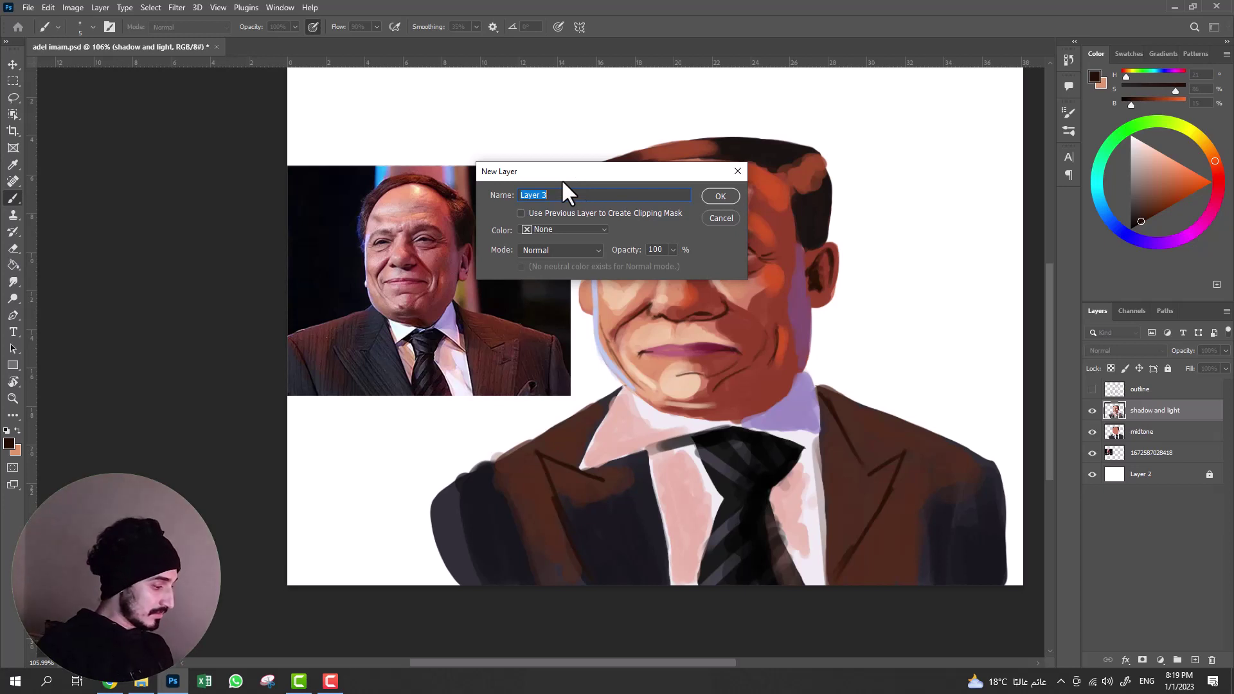
pyautogui.write('blend')
pyautogui.press('Return')
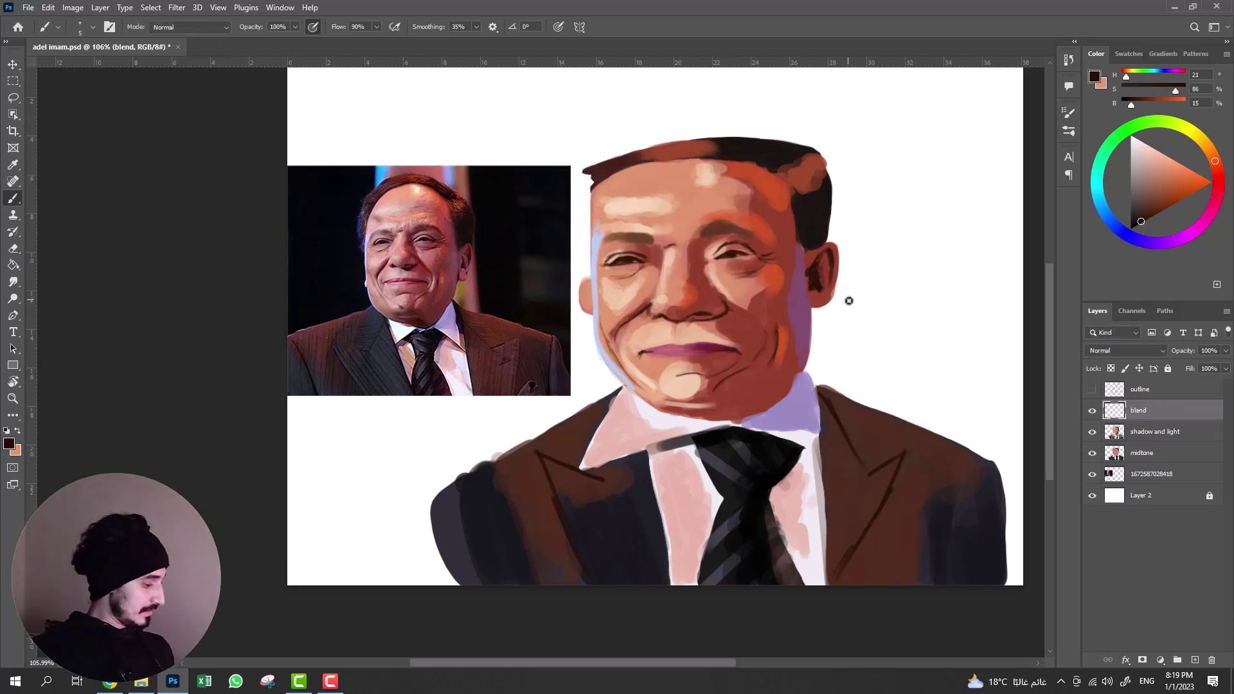
pyautogui.scroll(1, 847, 306)
pyautogui.scroll(1, 842, 300)
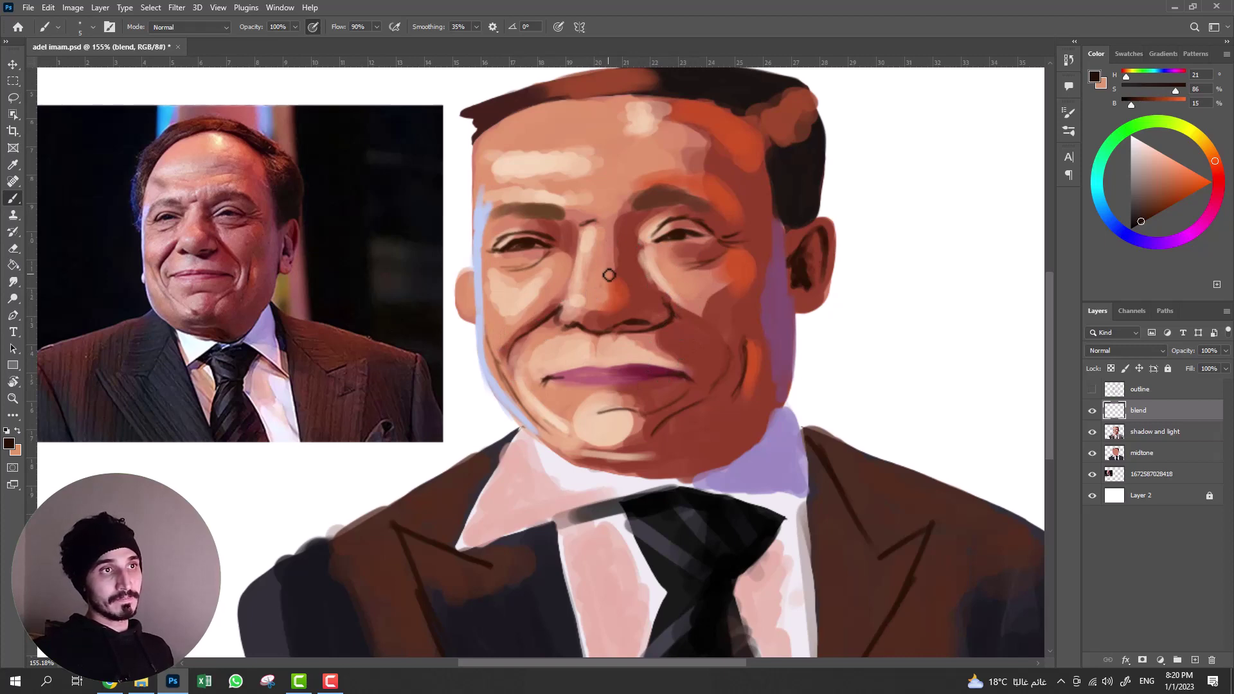
# - Sample cheek purple and temple brown, try a test patch, undo it, and darken the temple
pyautogui.scroll(-3, 689, 337)
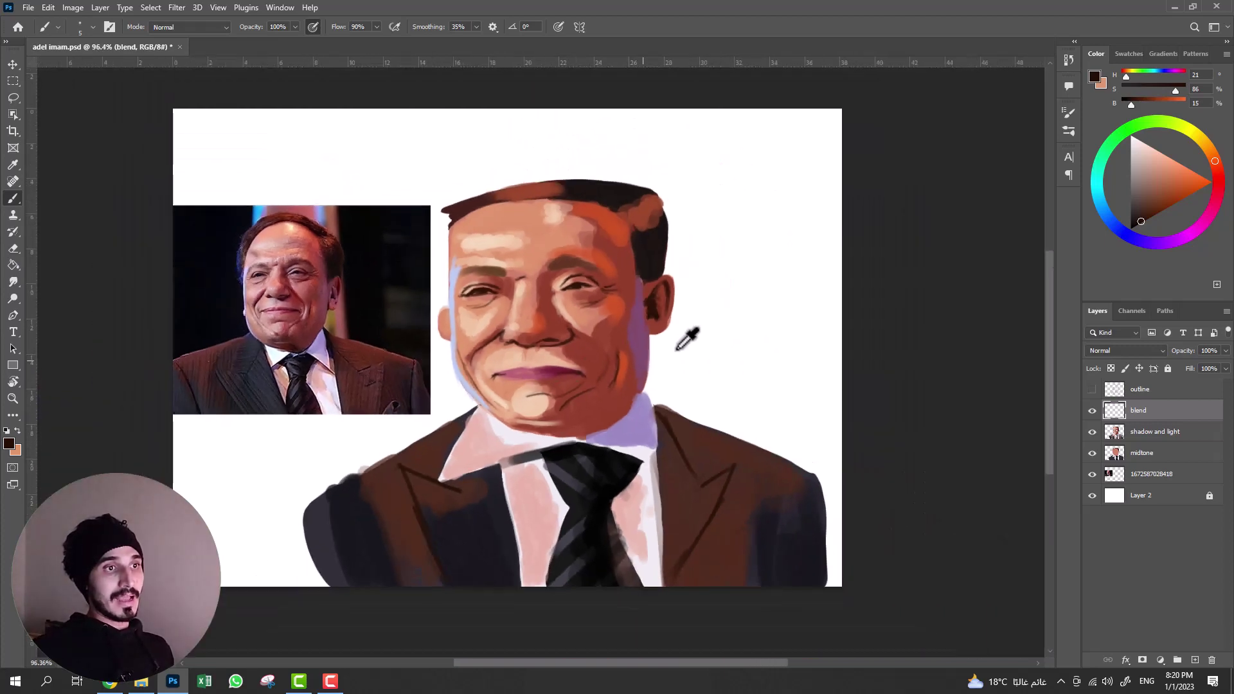
pyautogui.scroll(-1, 689, 336)
pyautogui.scroll(1, 679, 346)
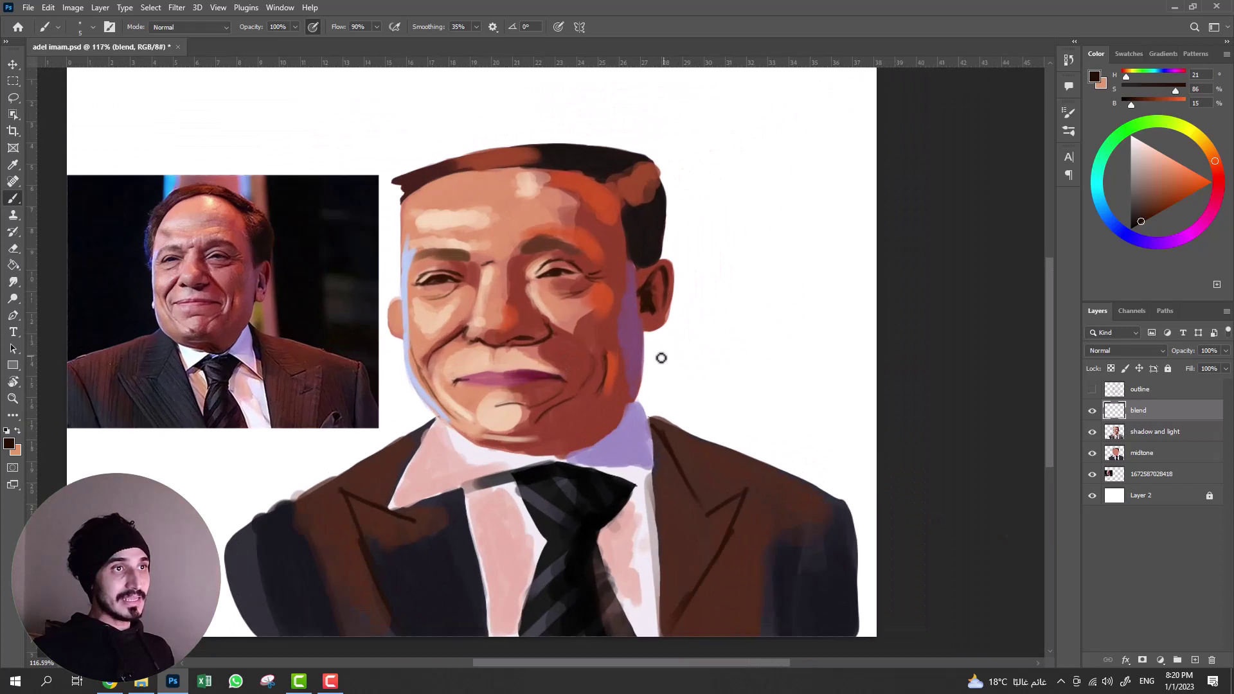
pyautogui.scroll(1, 711, 257)
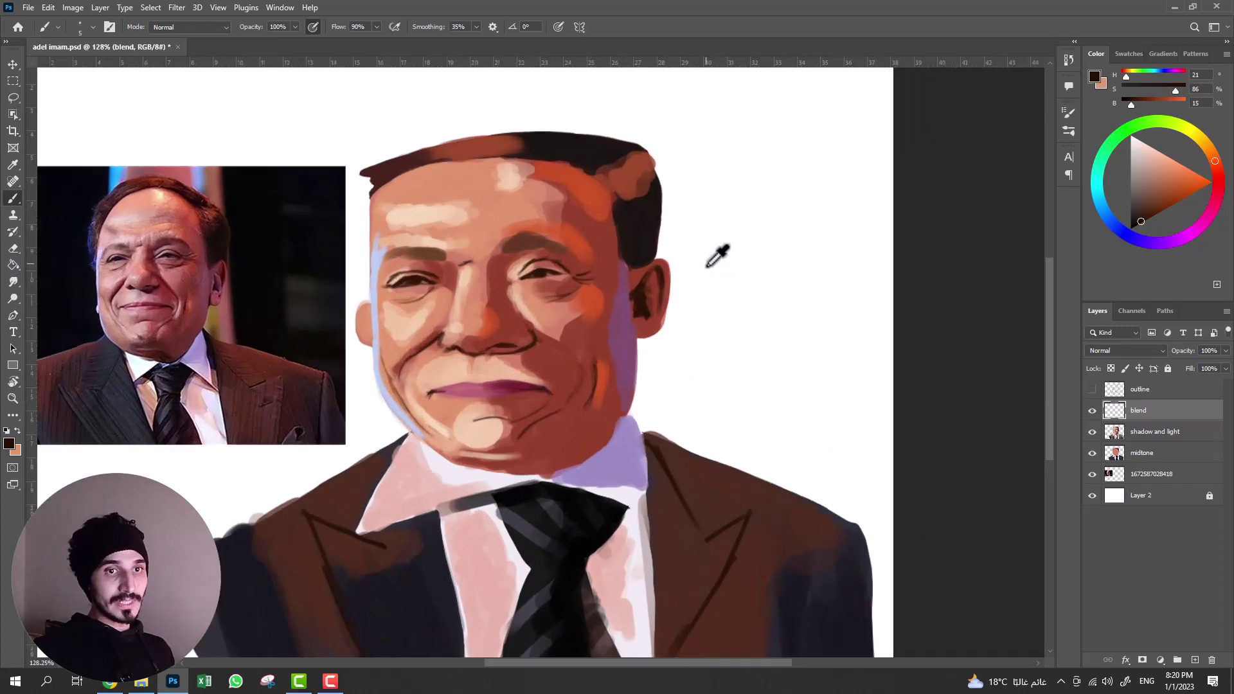
pyautogui.scroll(1, 710, 257)
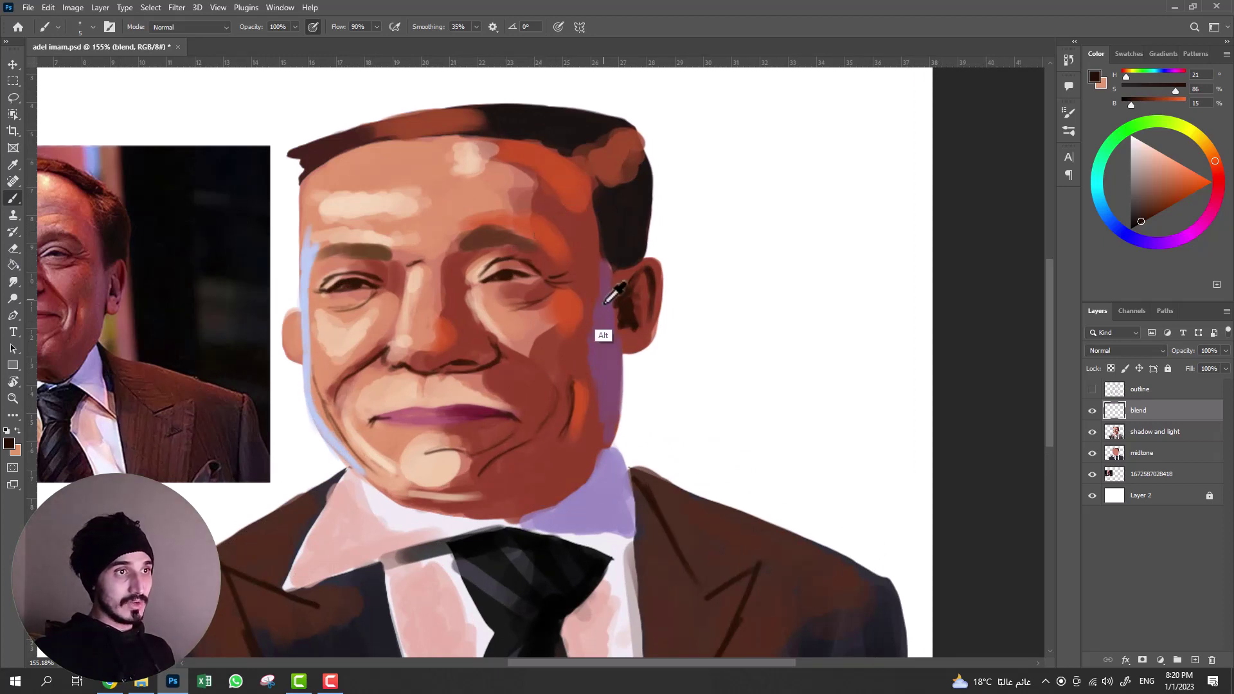
pyautogui.keyDown('alt'); pyautogui.click(608, 299); pyautogui.keyUp('alt')
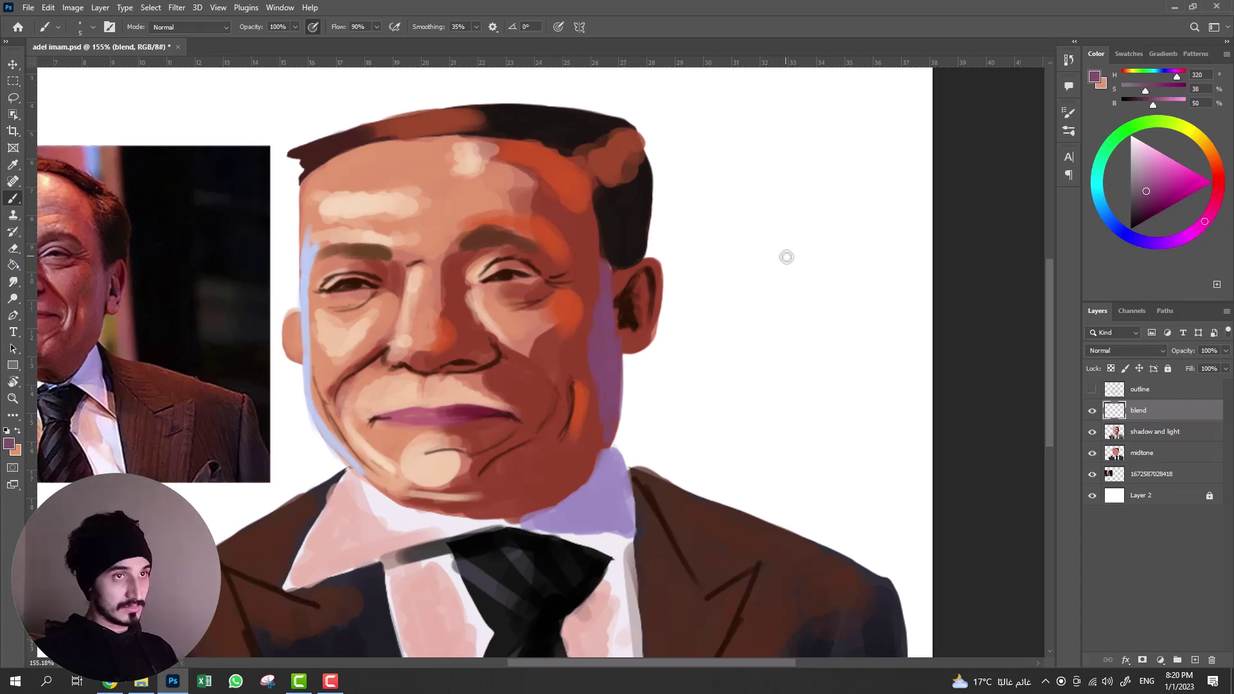
pyautogui.moveTo(803, 228); pyautogui.dragTo(794, 241)
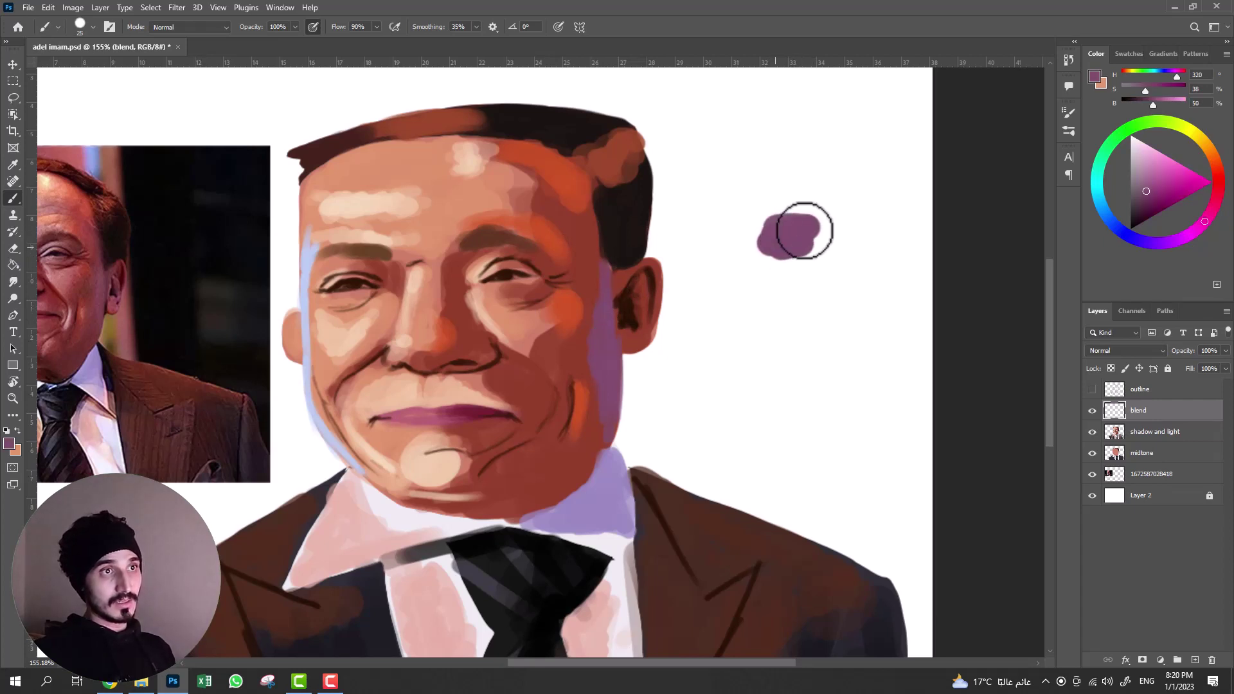
pyautogui.keyDown('alt'); pyautogui.click(578, 241); pyautogui.keyUp('alt')
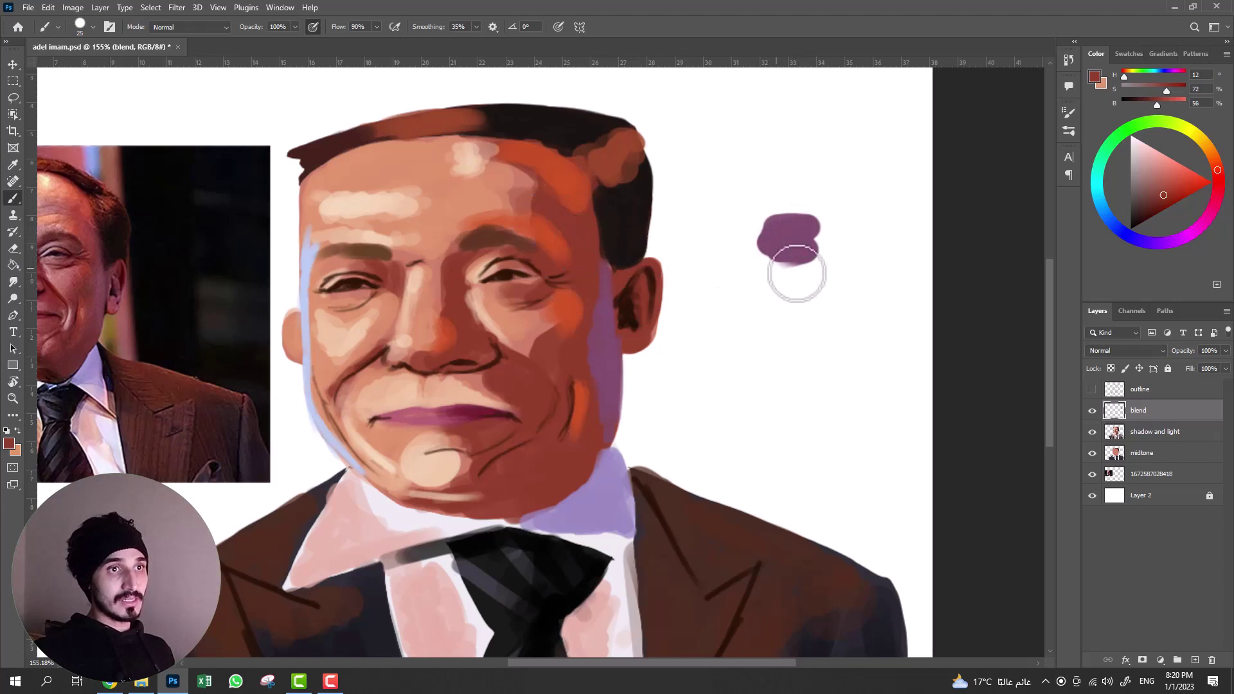
pyautogui.moveTo(808, 270); pyautogui.dragTo(804, 267)
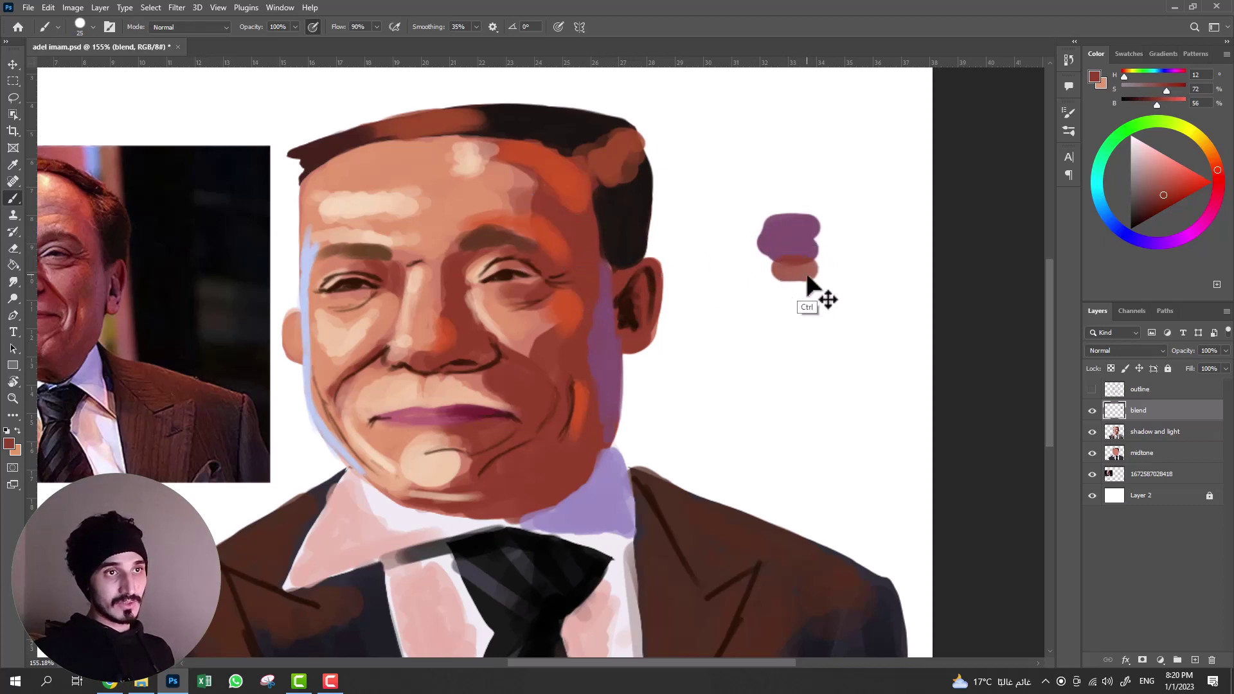
pyautogui.hotkey('ctrl', 'z')
pyautogui.hotkey('ctrl', 'z')
pyautogui.moveTo(574, 234)
pyautogui.mouseDown()
pyautogui.moveTo(529, 242)
pyautogui.moveTo(571, 221)
pyautogui.moveTo(559, 242)
pyautogui.mouseUp()
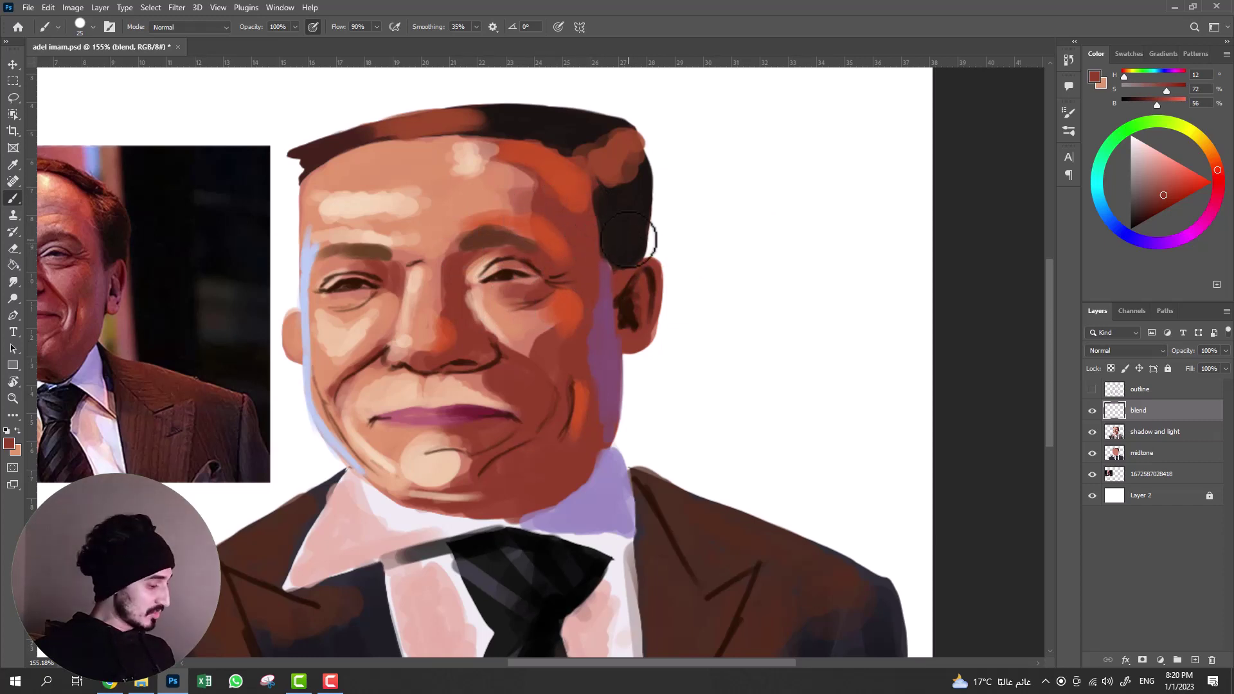
# - Paint a brown test patch beside the head with a face-sampled purple patch below it
pyautogui.press('alt')
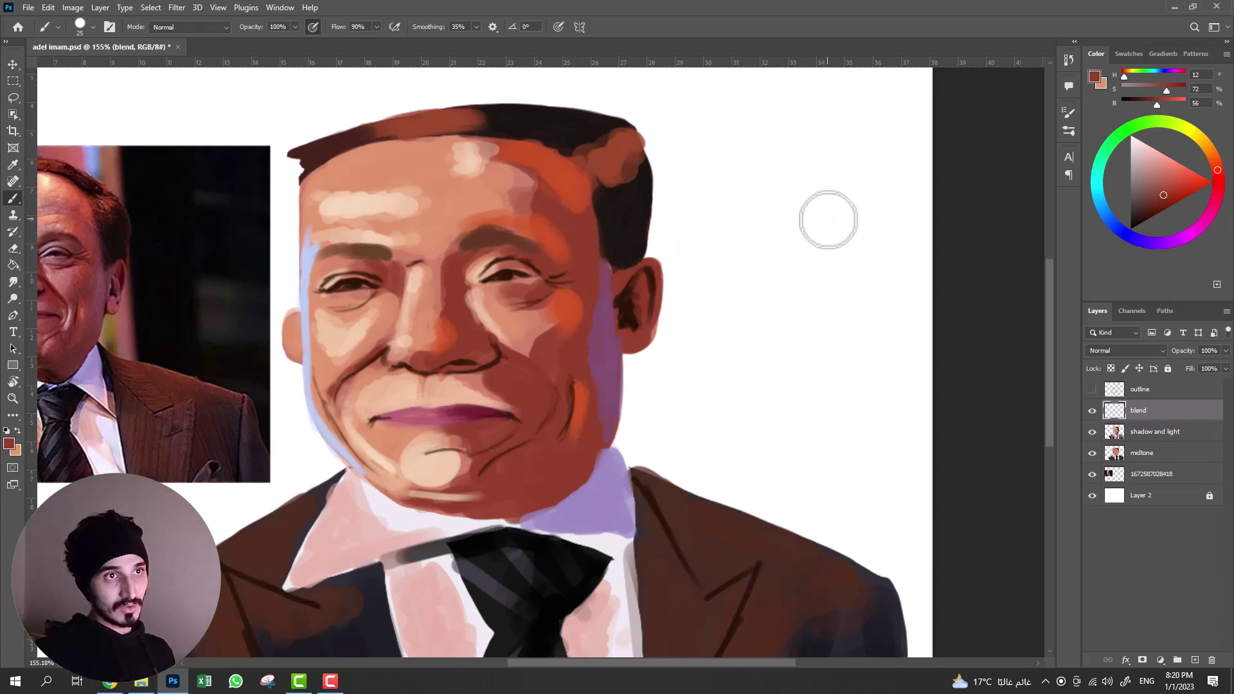
pyautogui.moveTo(775, 222); pyautogui.dragTo(826, 215)
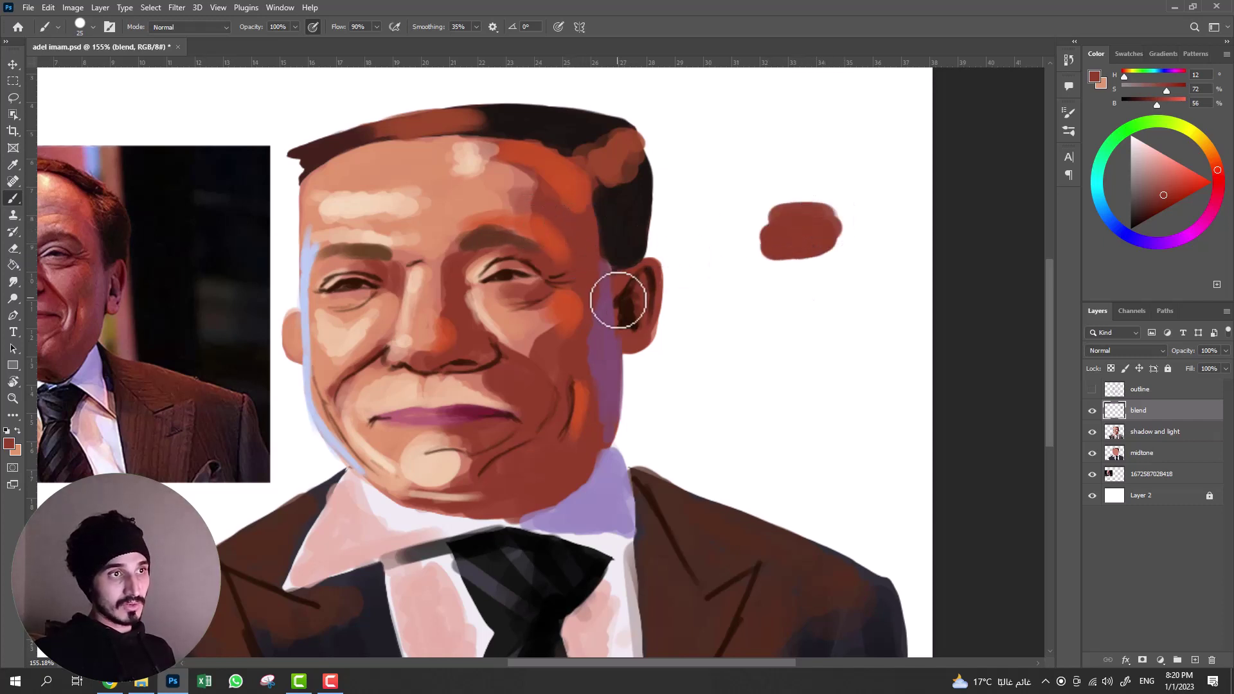
pyautogui.press('alt')
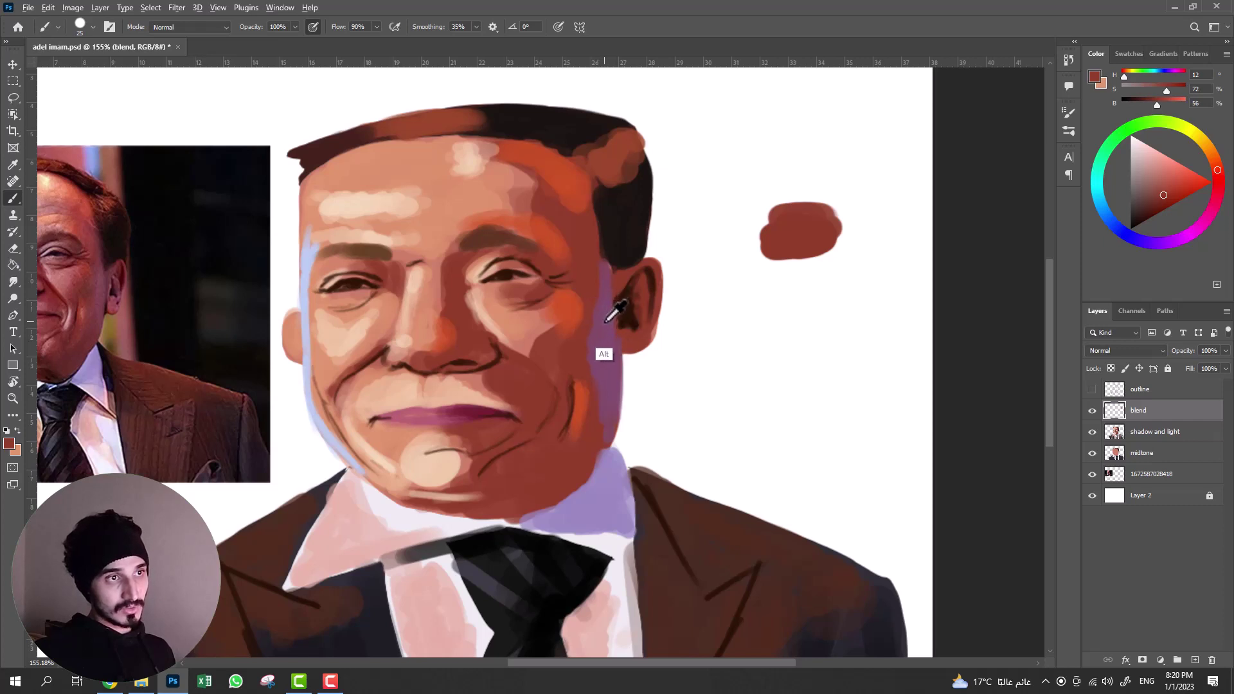
pyautogui.keyDown('alt'); pyautogui.click(607, 322); pyautogui.keyUp('alt')
pyautogui.moveTo(804, 275)
pyautogui.mouseDown()
pyautogui.moveTo(827, 265)
pyautogui.moveTo(835, 310)
pyautogui.mouseUp()
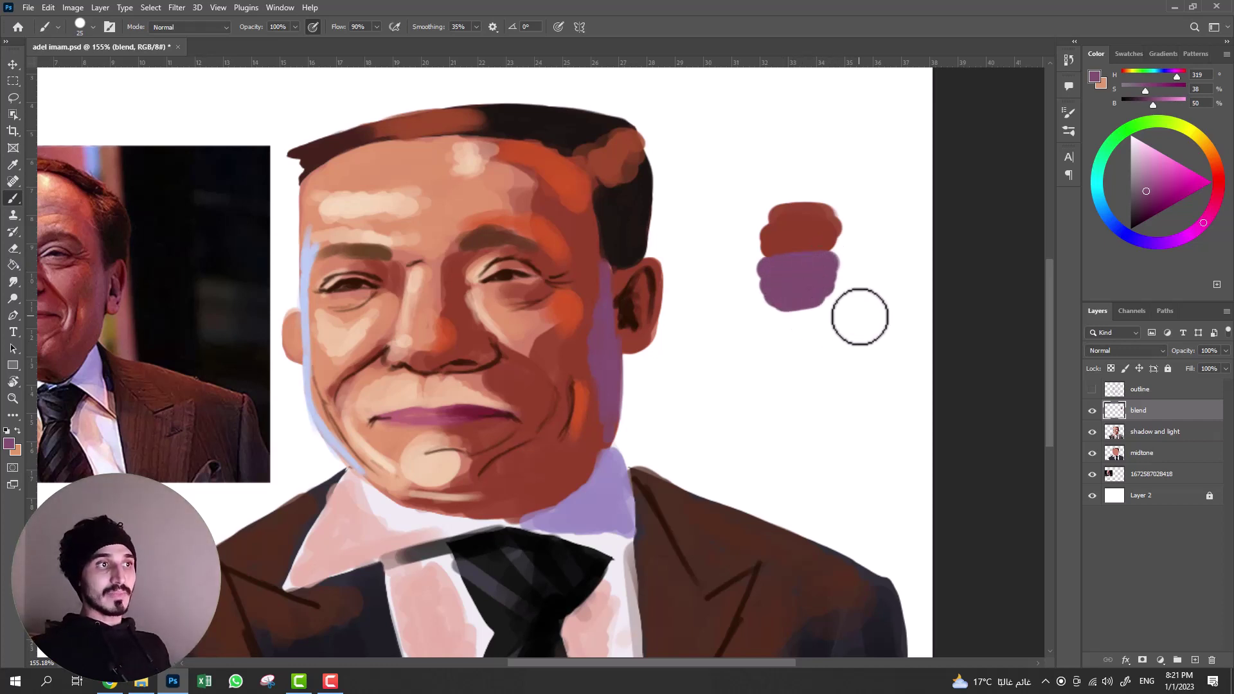
pyautogui.scroll(5, 862, 239)
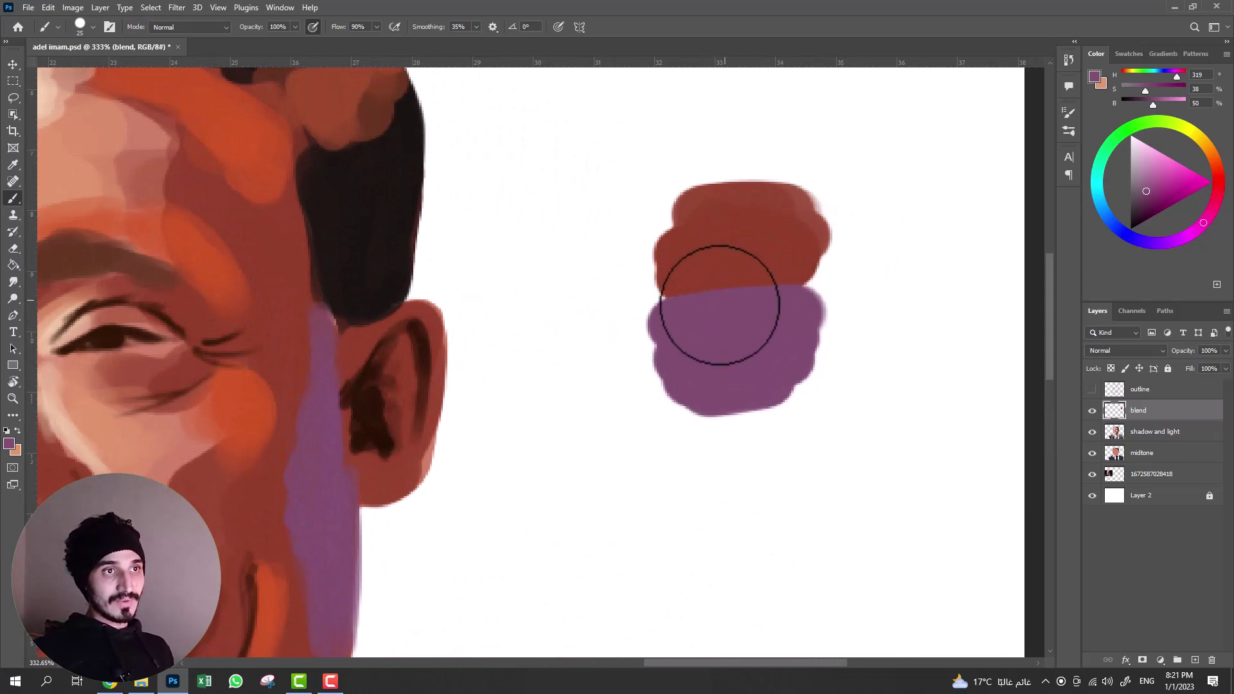
# - With a size-20 brush, blend the brown/purple boundary by repeatedly sampling the mixed colours
pyautogui.keyDown('alt'); pyautogui.click(761, 251); pyautogui.keyUp('alt')
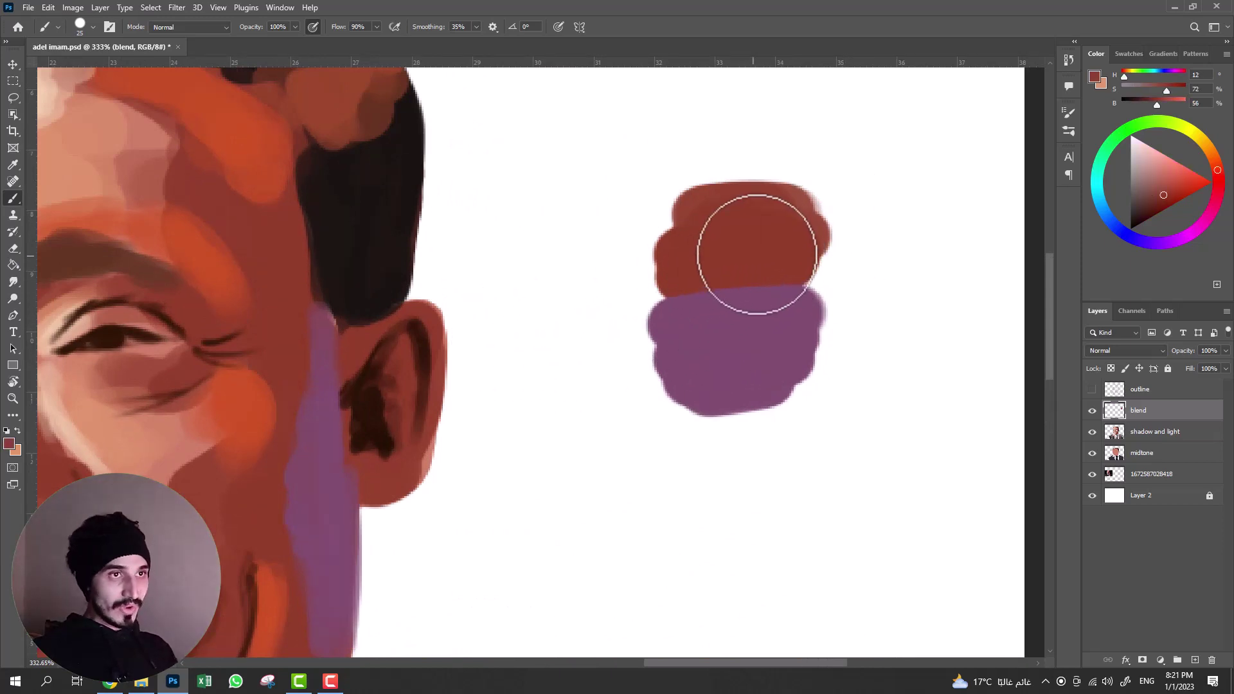
pyautogui.press('[')
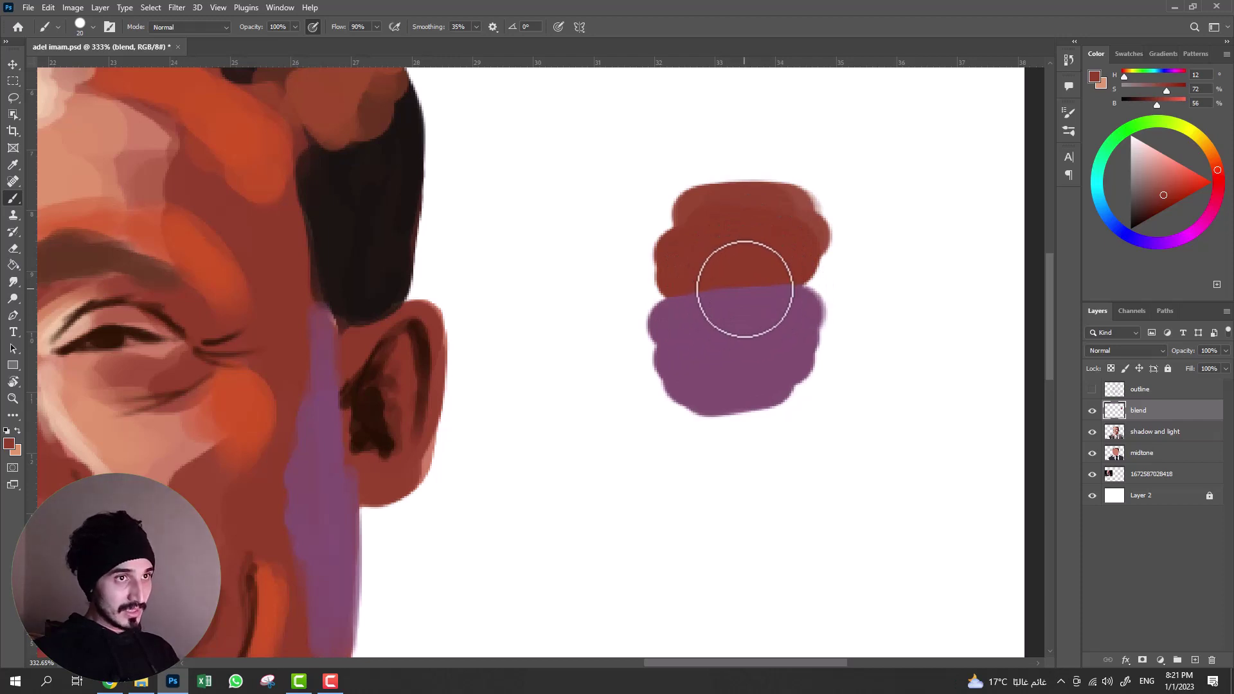
pyautogui.moveTo(783, 281)
pyautogui.mouseDown()
pyautogui.moveTo(659, 296)
pyautogui.moveTo(821, 289)
pyautogui.moveTo(656, 295)
pyautogui.moveTo(822, 288)
pyautogui.moveTo(647, 322)
pyautogui.moveTo(857, 325)
pyautogui.moveTo(653, 344)
pyautogui.moveTo(818, 339)
pyautogui.mouseUp()
pyautogui.keyDown('alt'); pyautogui.click(787, 295); pyautogui.keyUp('alt')
pyautogui.keyDown('alt'); pyautogui.click(768, 328); pyautogui.keyUp('alt')
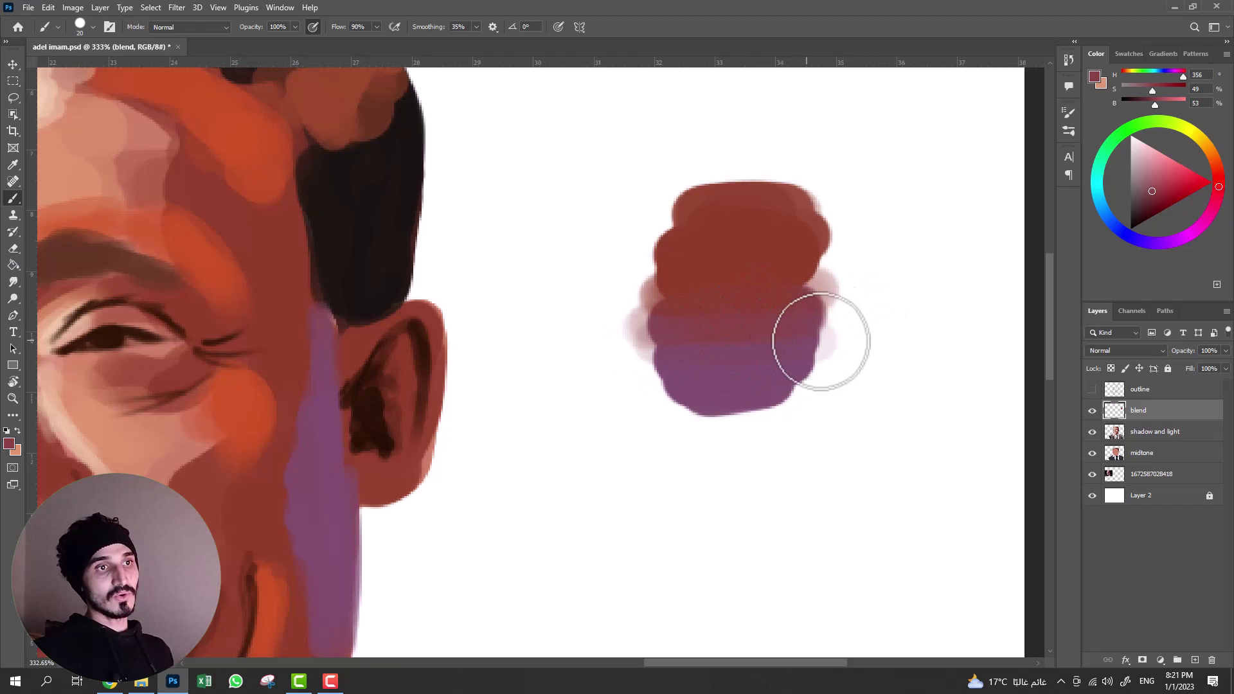
pyautogui.keyDown('alt'); pyautogui.click(739, 377); pyautogui.keyUp('alt')
pyautogui.moveTo(739, 377); pyautogui.dragTo(827, 283)
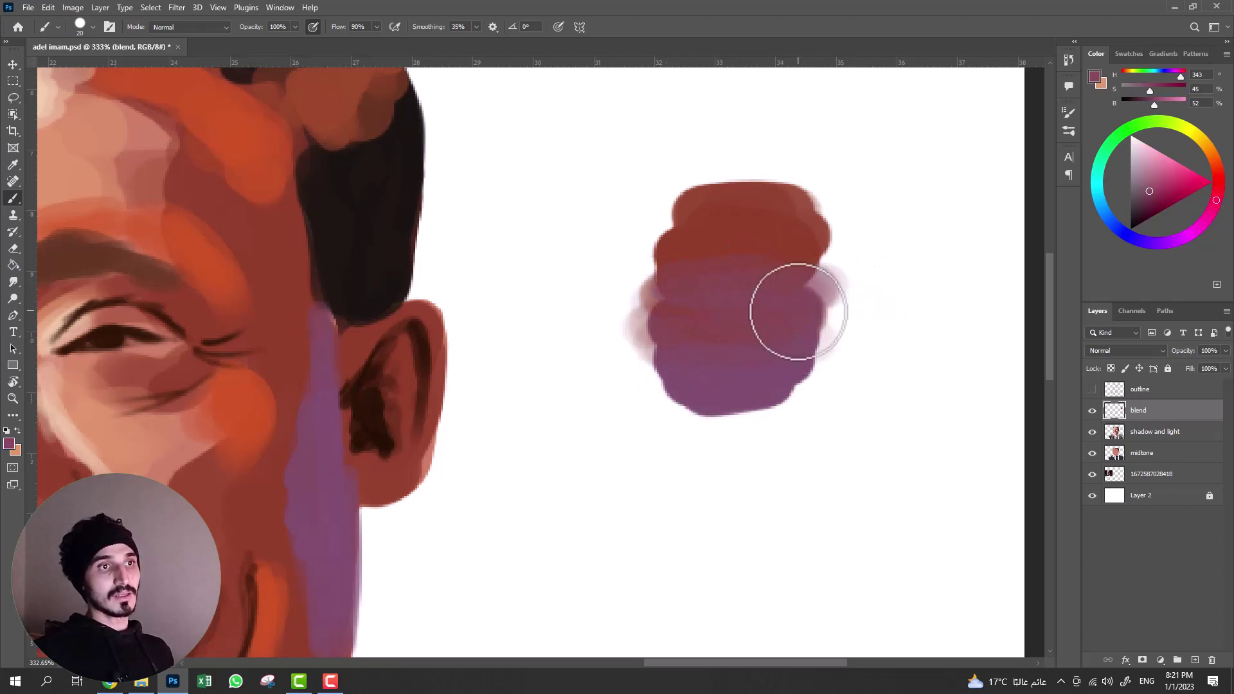
pyautogui.keyDown('alt'); pyautogui.click(736, 347); pyautogui.keyUp('alt')
pyautogui.moveTo(752, 336)
pyautogui.mouseDown()
pyautogui.moveTo(786, 277)
pyautogui.moveTo(634, 260)
pyautogui.mouseUp()
# - Smudge the patch edges with brown-red, extend purple along the bottom and blend red over the top
pyautogui.keyDown('alt'); pyautogui.click(785, 277); pyautogui.keyUp('alt')
pyautogui.moveTo(707, 270)
pyautogui.mouseDown()
pyautogui.moveTo(816, 275)
pyautogui.moveTo(747, 365)
pyautogui.mouseUp()
pyautogui.keyDown('alt'); pyautogui.click(788, 297); pyautogui.keyUp('alt')
pyautogui.moveTo(732, 365)
pyautogui.mouseDown()
pyautogui.moveTo(777, 408)
pyautogui.moveTo(763, 394)
pyautogui.moveTo(766, 366)
pyautogui.moveTo(792, 342)
pyautogui.mouseUp()
pyautogui.keyDown('alt'); pyautogui.click(780, 267); pyautogui.keyUp('alt')
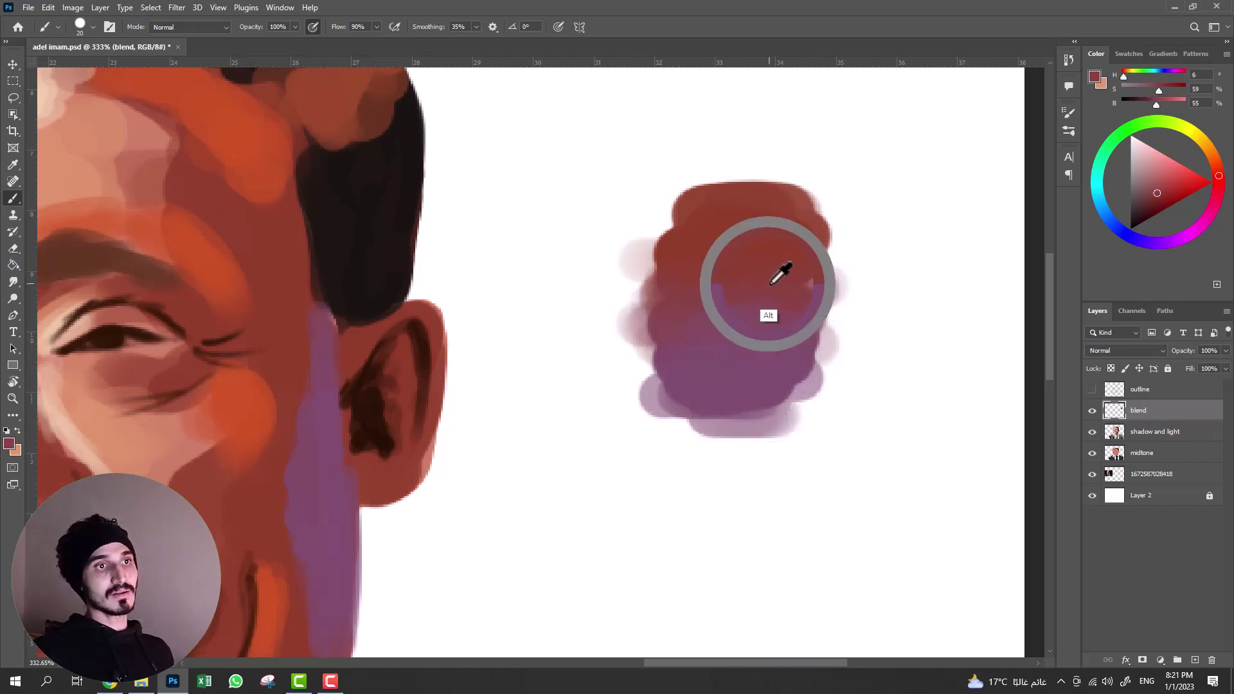
pyautogui.moveTo(782, 278); pyautogui.dragTo(881, 344)
# - Erase the test patches and zoom out to show the whole portrait and reference photo
pyautogui.keyDown('alt'); pyautogui.scroll(-3, 884, 341); pyautogui.keyUp('alt')
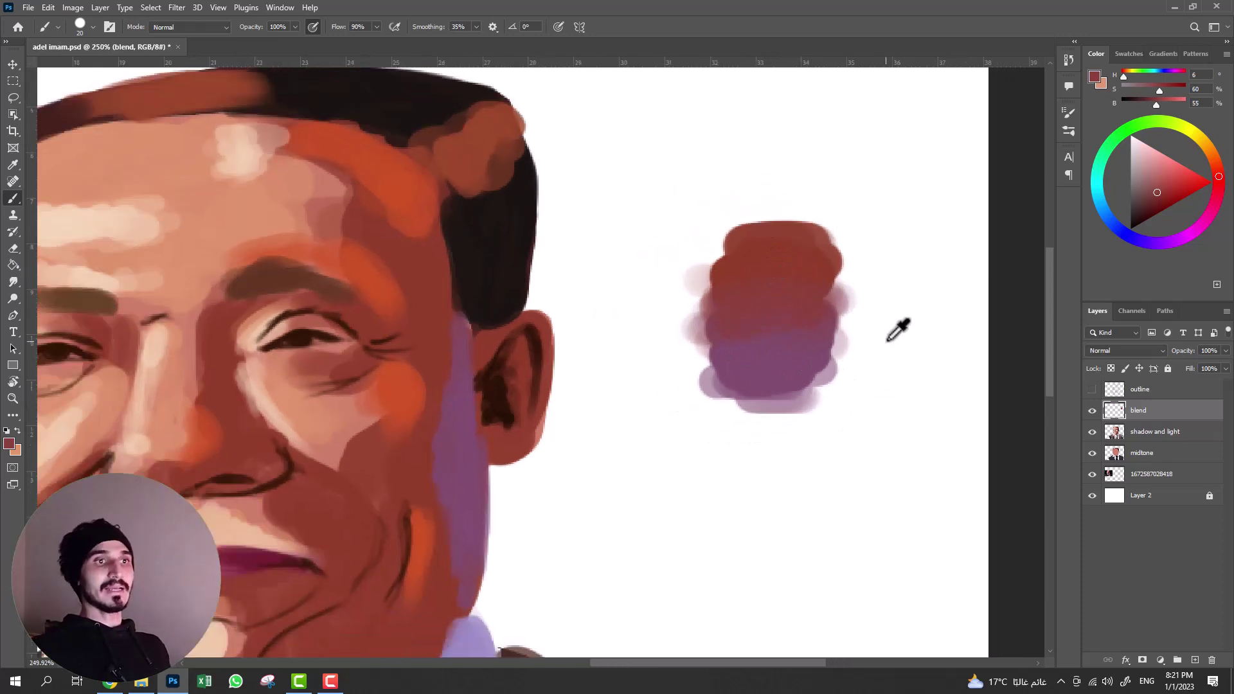
pyautogui.keyDown('alt'); pyautogui.scroll(-2, 887, 341); pyautogui.keyUp('alt')
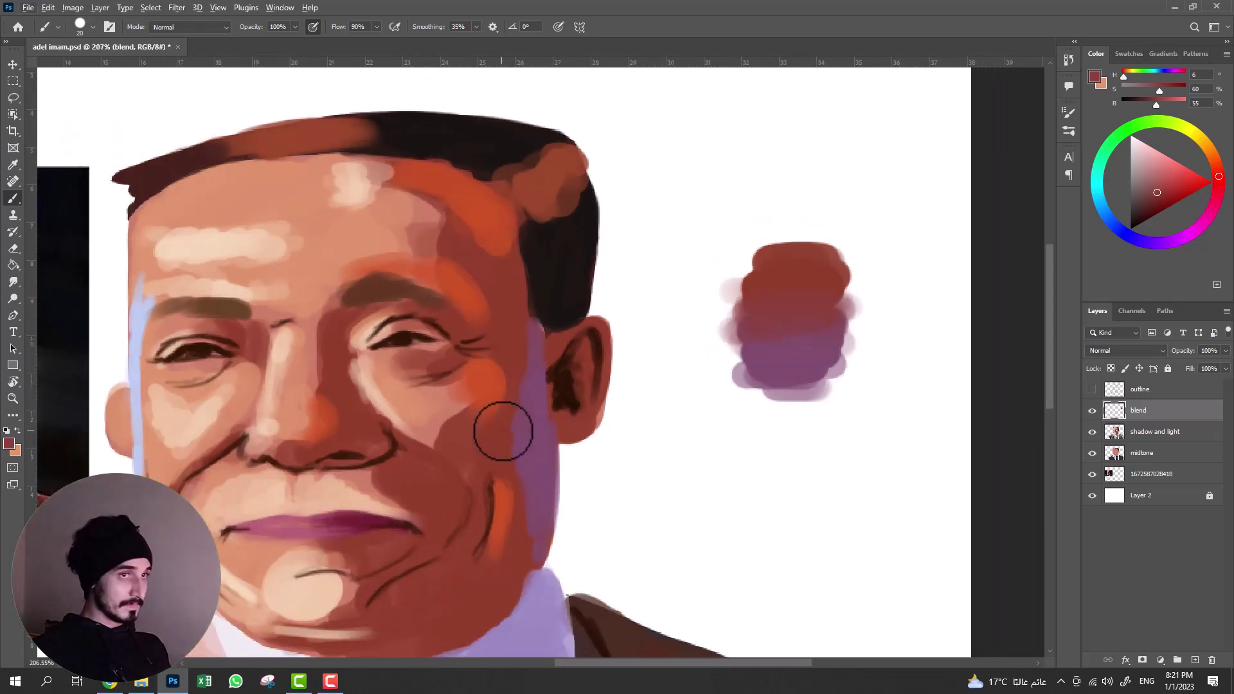
pyautogui.press('e')
pyautogui.hotkey('alt', 'e')
pyautogui.press('Escape')
pyautogui.scroll(-3, 693, 281)
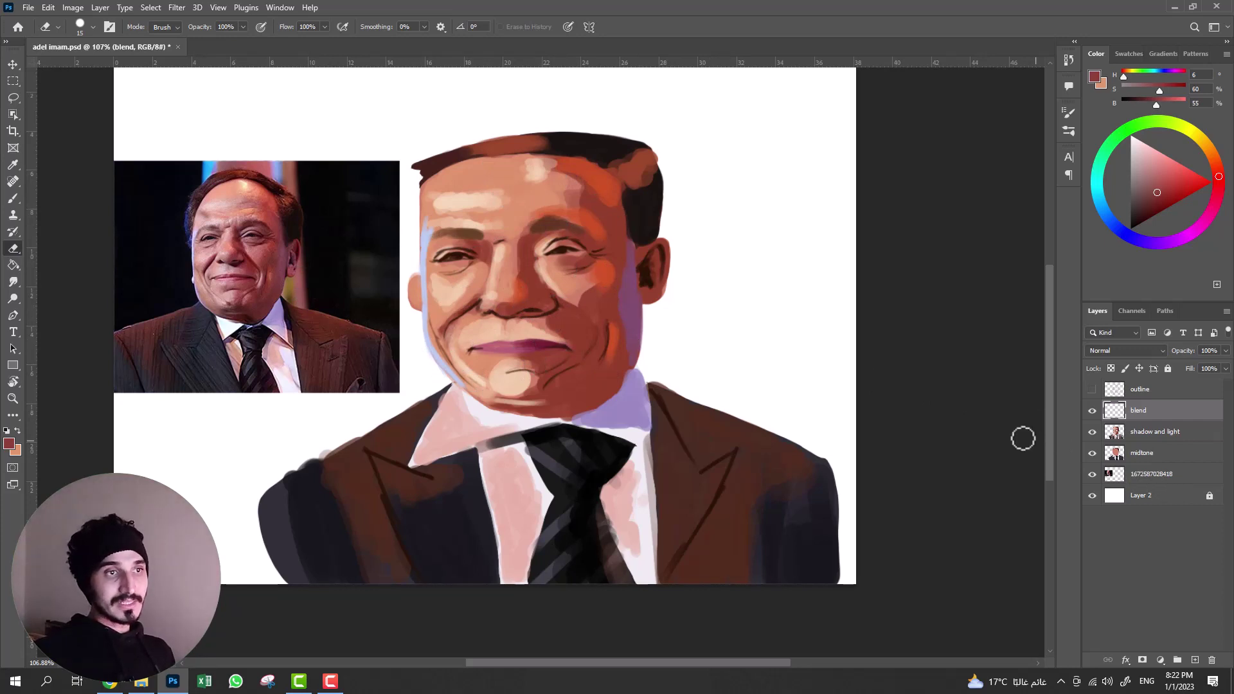
# - Select and unlock the white background Layer 2, then load a near-black dark brown colour
pyautogui.moveTo(785, 364); pyautogui.dragTo(810, 394)
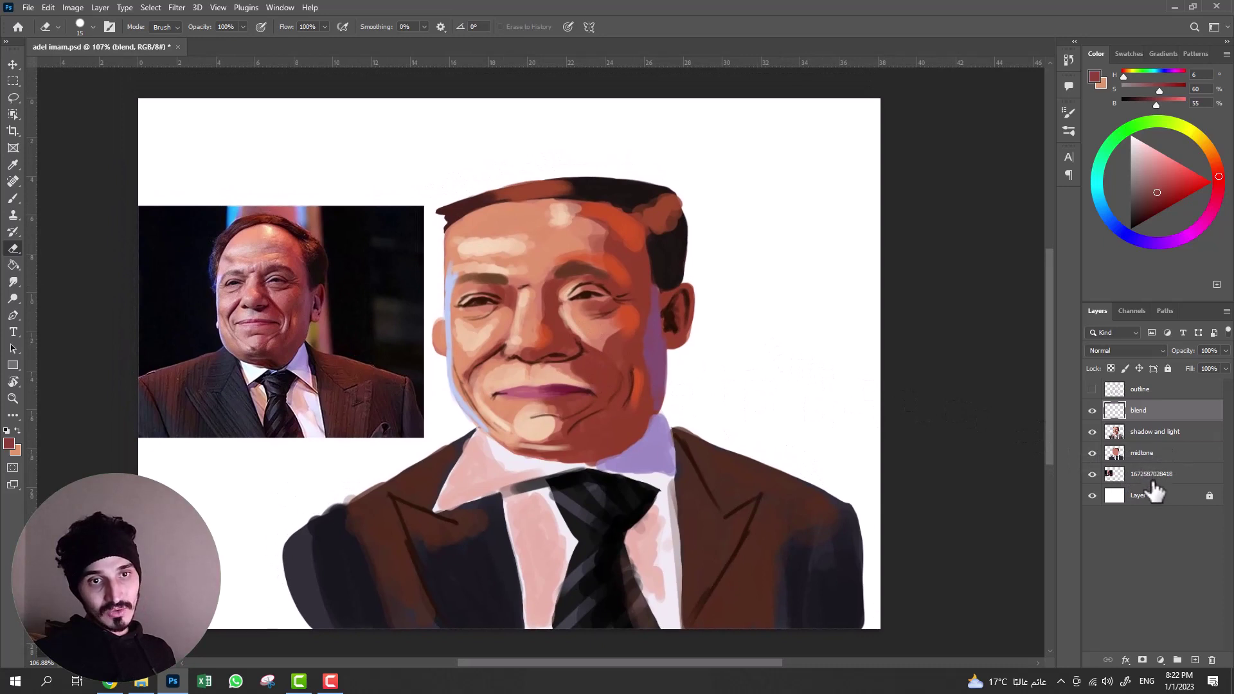
pyautogui.click(1150, 496)
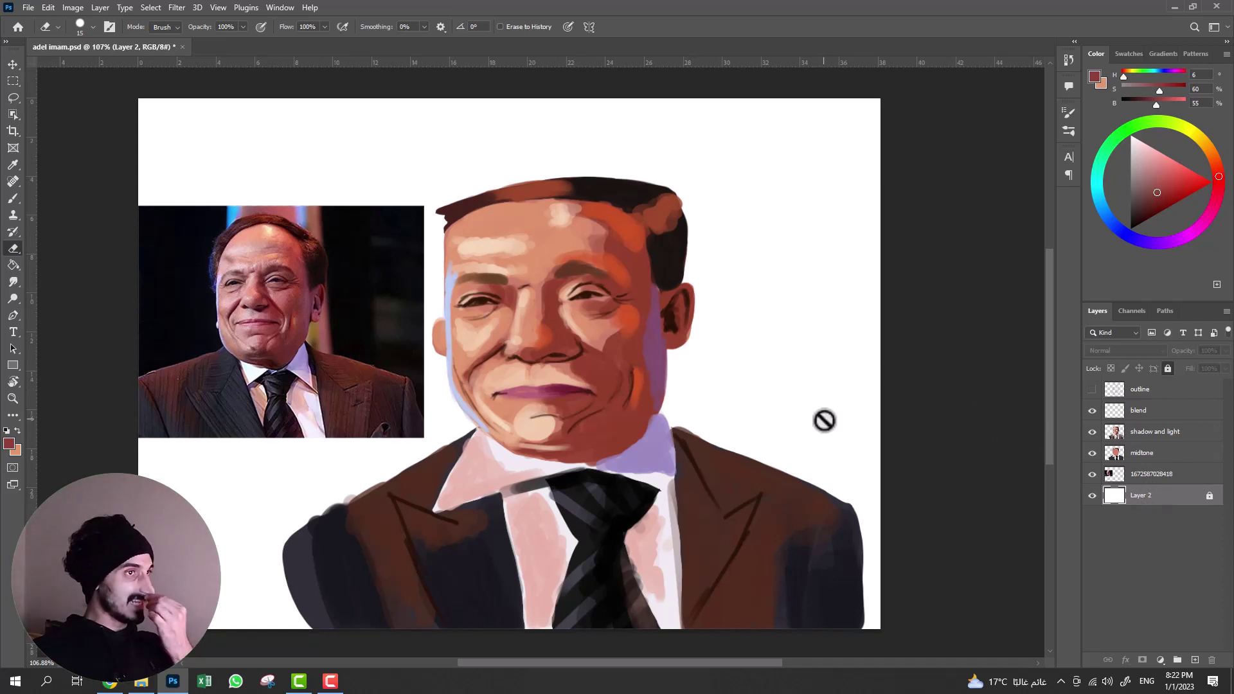
pyautogui.click(1209, 496)
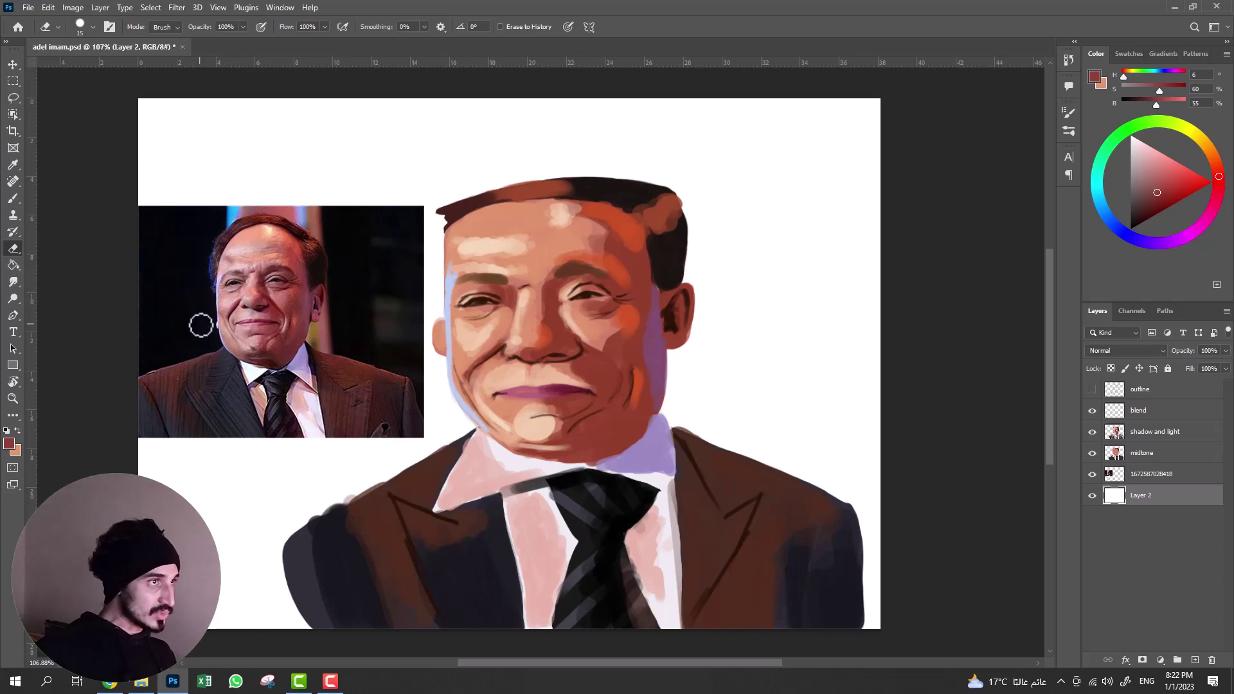
pyautogui.moveTo(1135, 192); pyautogui.dragTo(1143, 220)
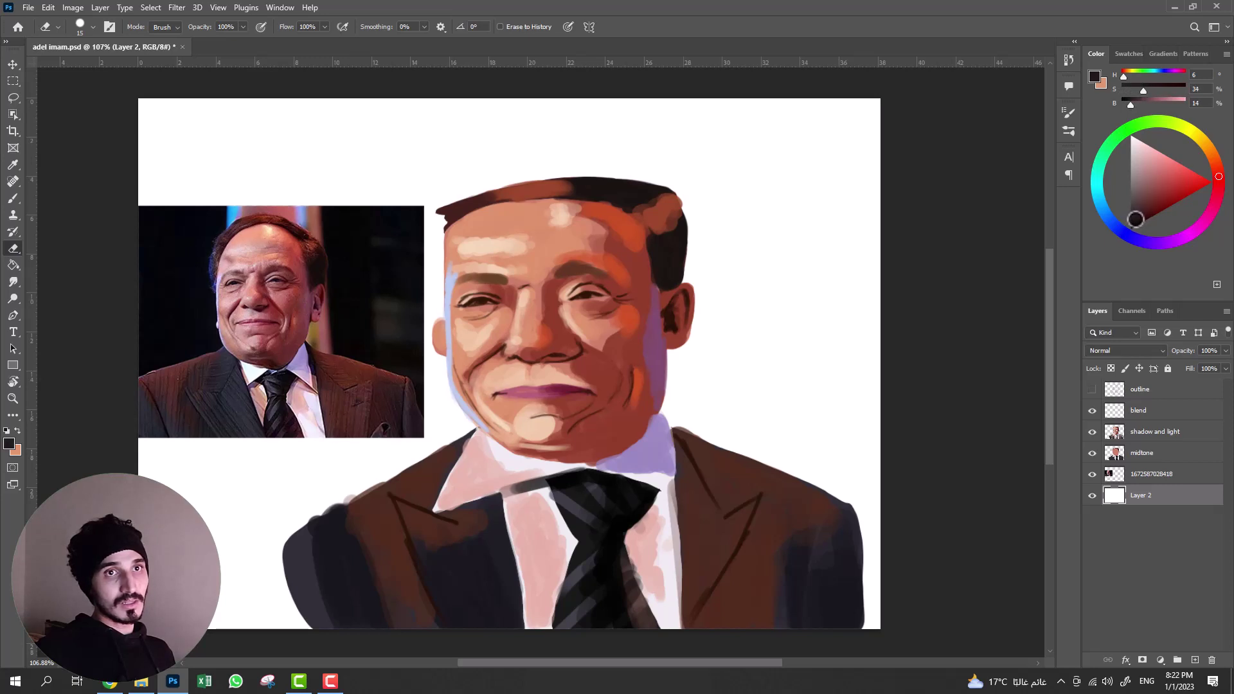
pyautogui.click(13, 265)
pyautogui.click(736, 322)
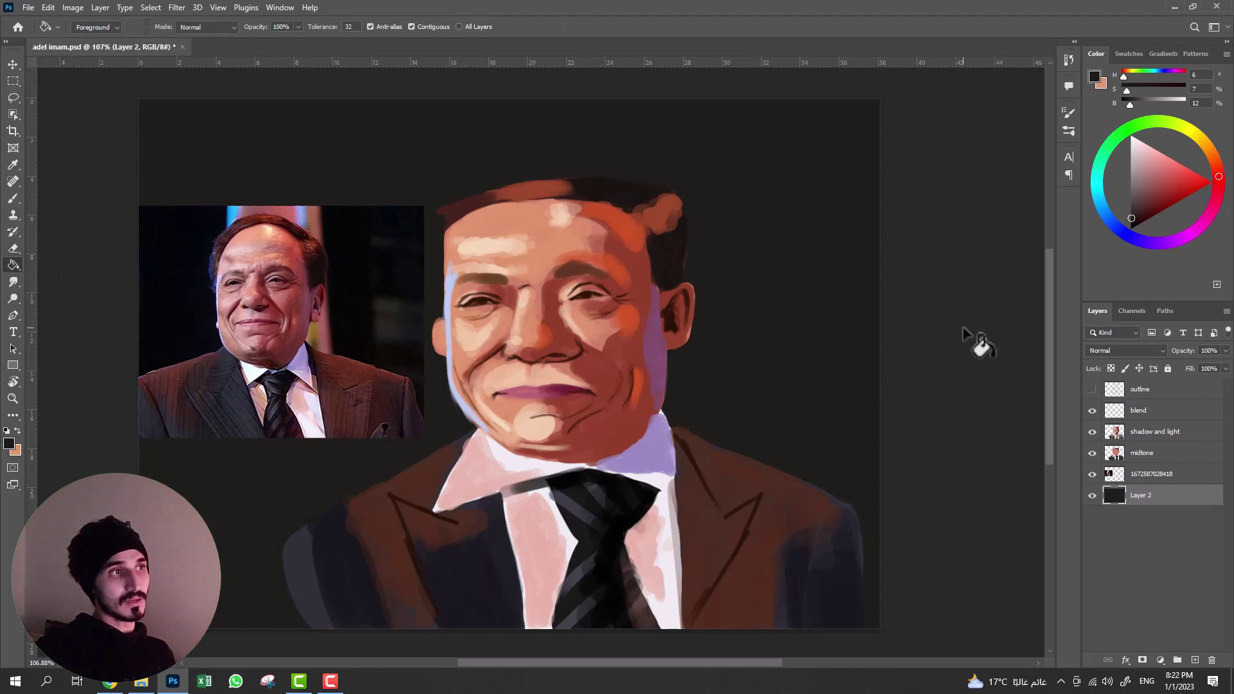
pyautogui.press('ctrl')
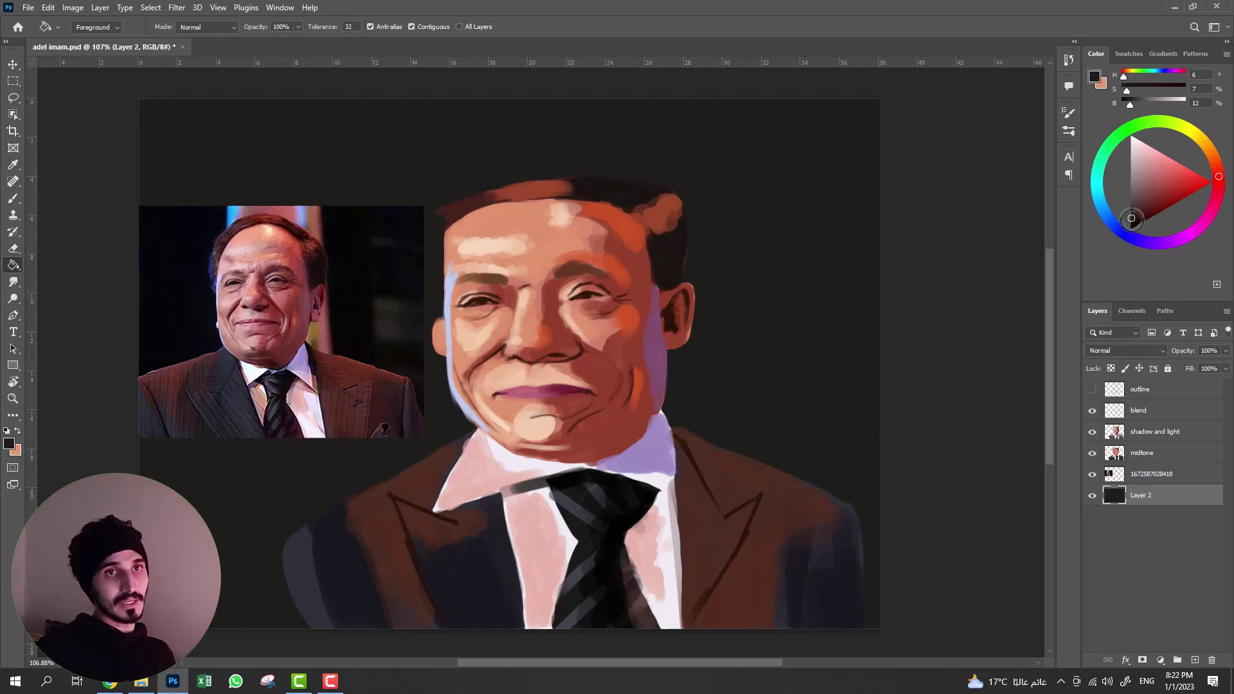
pyautogui.moveTo(1130, 226); pyautogui.dragTo(1125, 229)
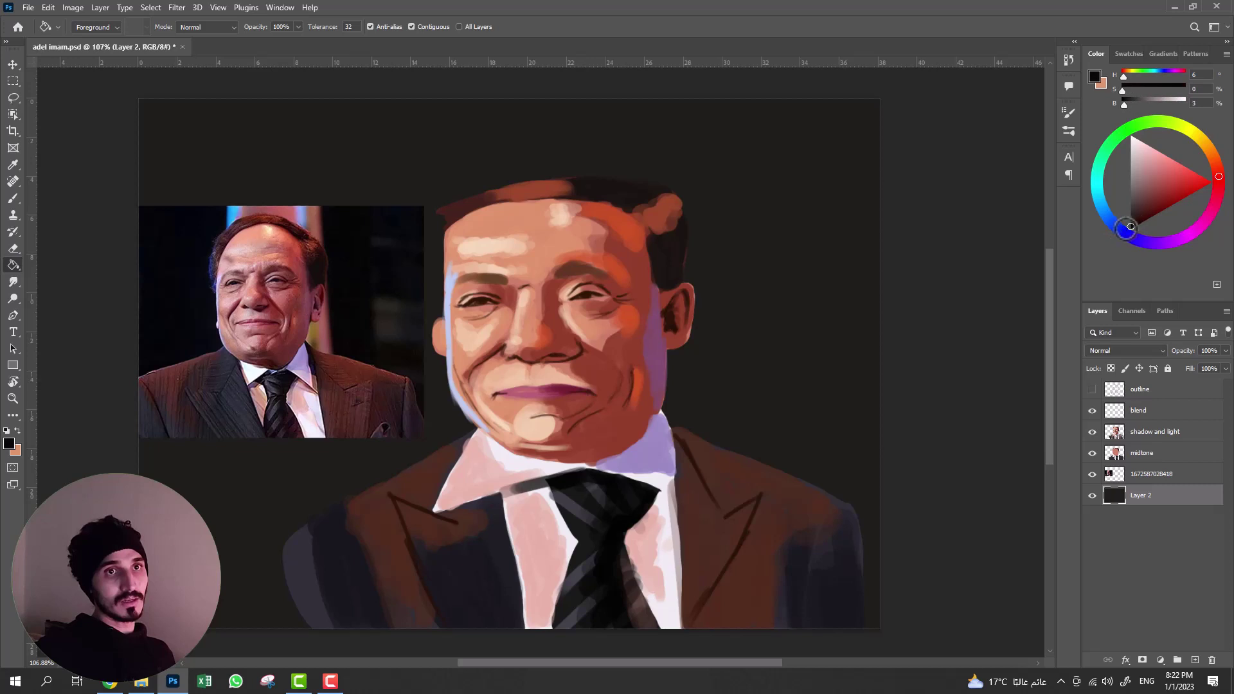
pyautogui.click(788, 253)
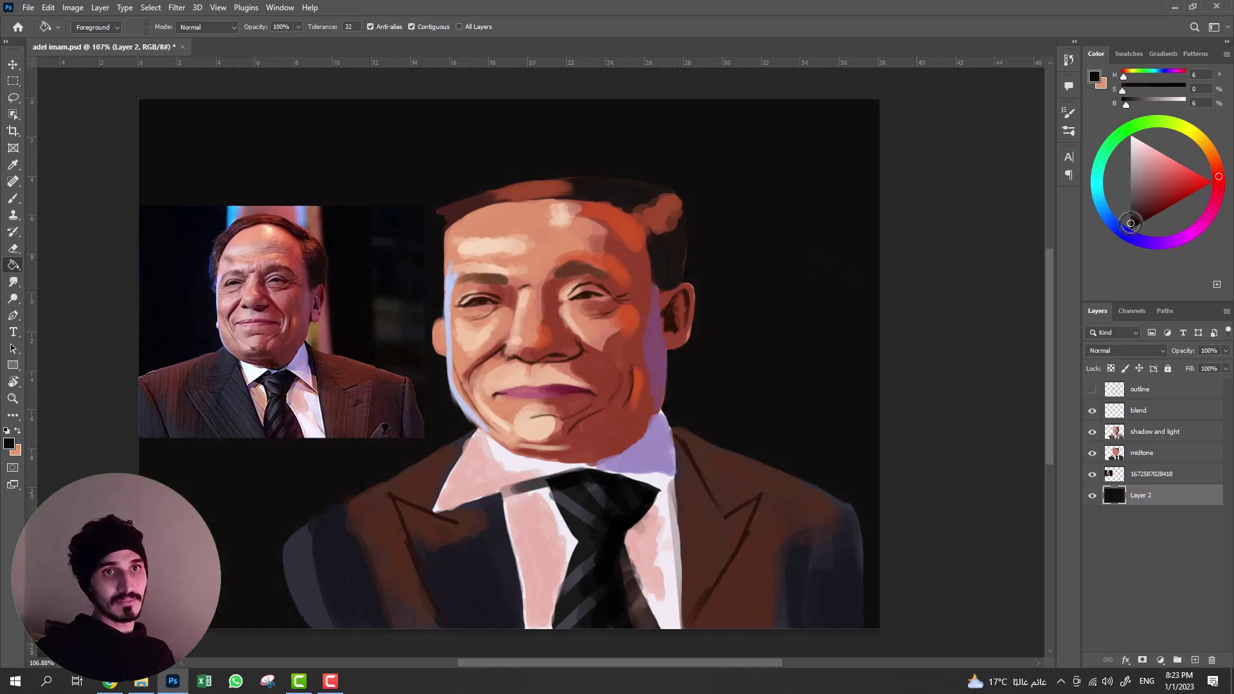
pyautogui.click(824, 273)
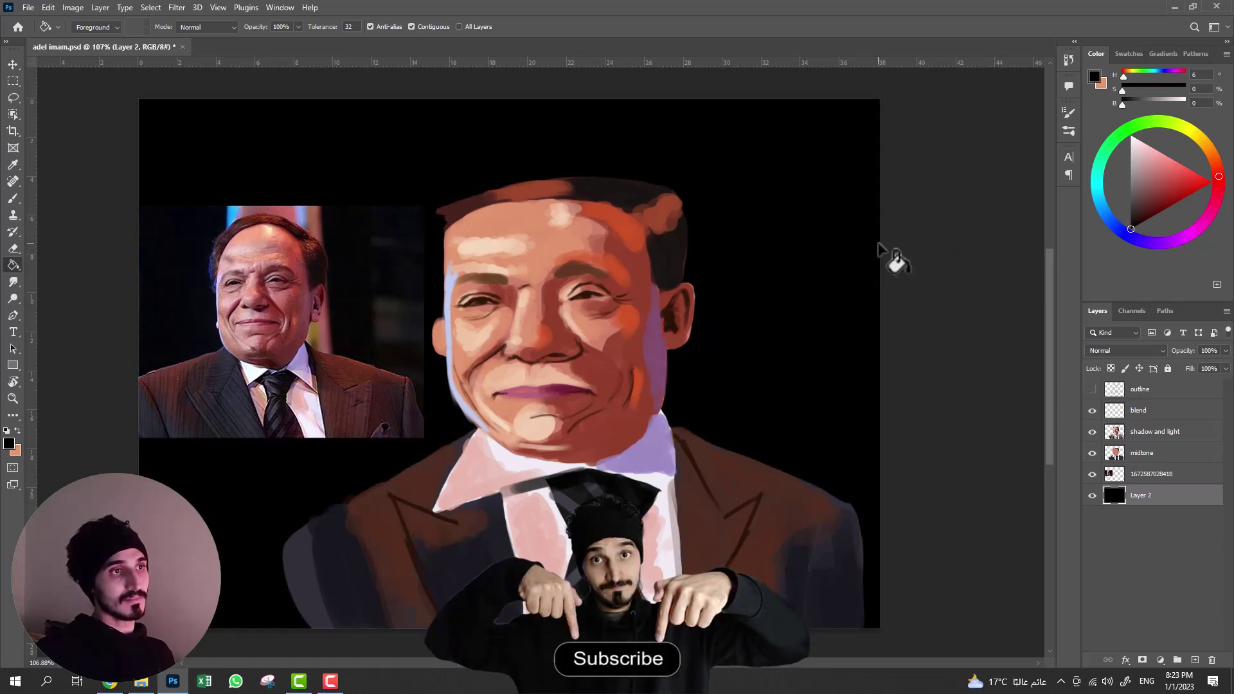
pyautogui.hotkey('ctrl', 'z')
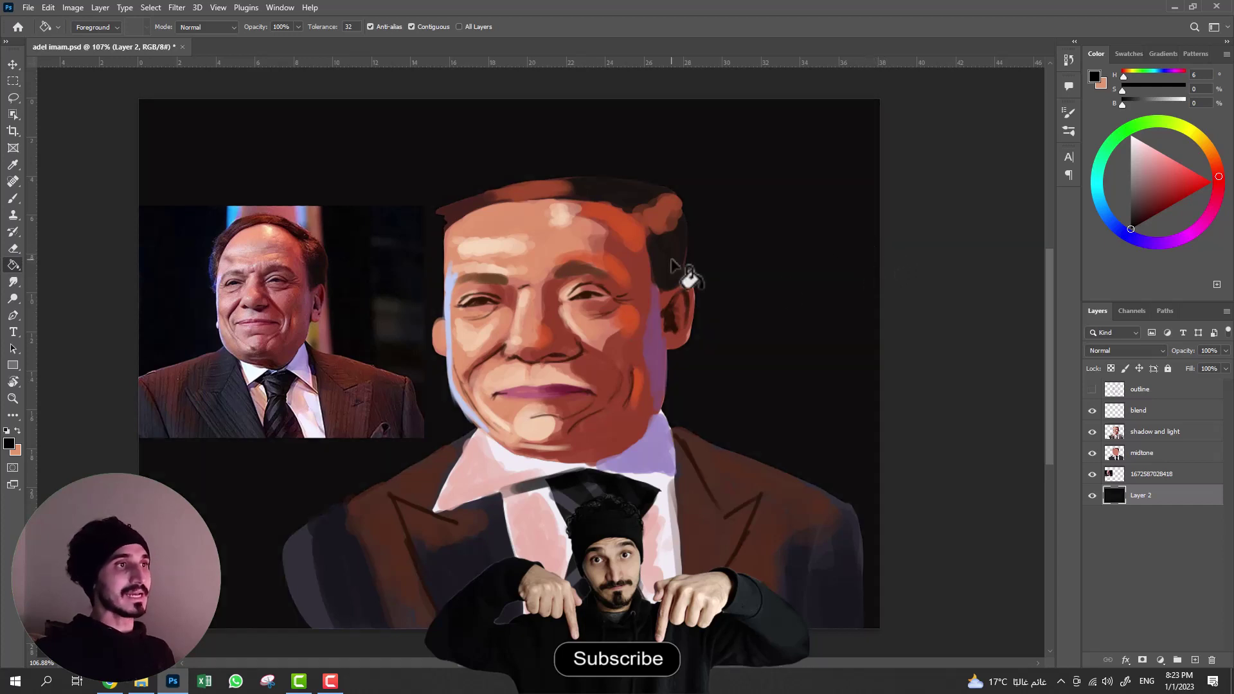
pyautogui.scroll(1, 713, 384)
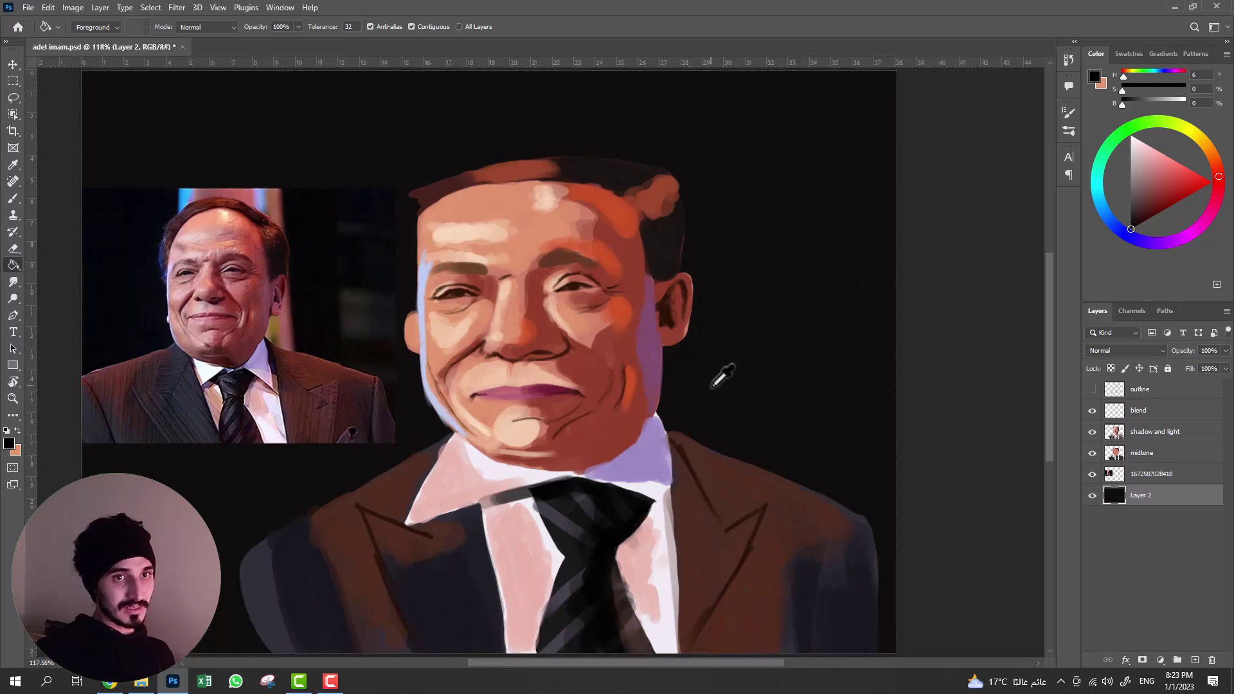
pyautogui.scroll(1, 713, 384)
pyautogui.moveTo(353, 322)
pyautogui.mouseDown()
pyautogui.moveTo(458, 427)
pyautogui.moveTo(443, 379)
pyautogui.mouseUp()
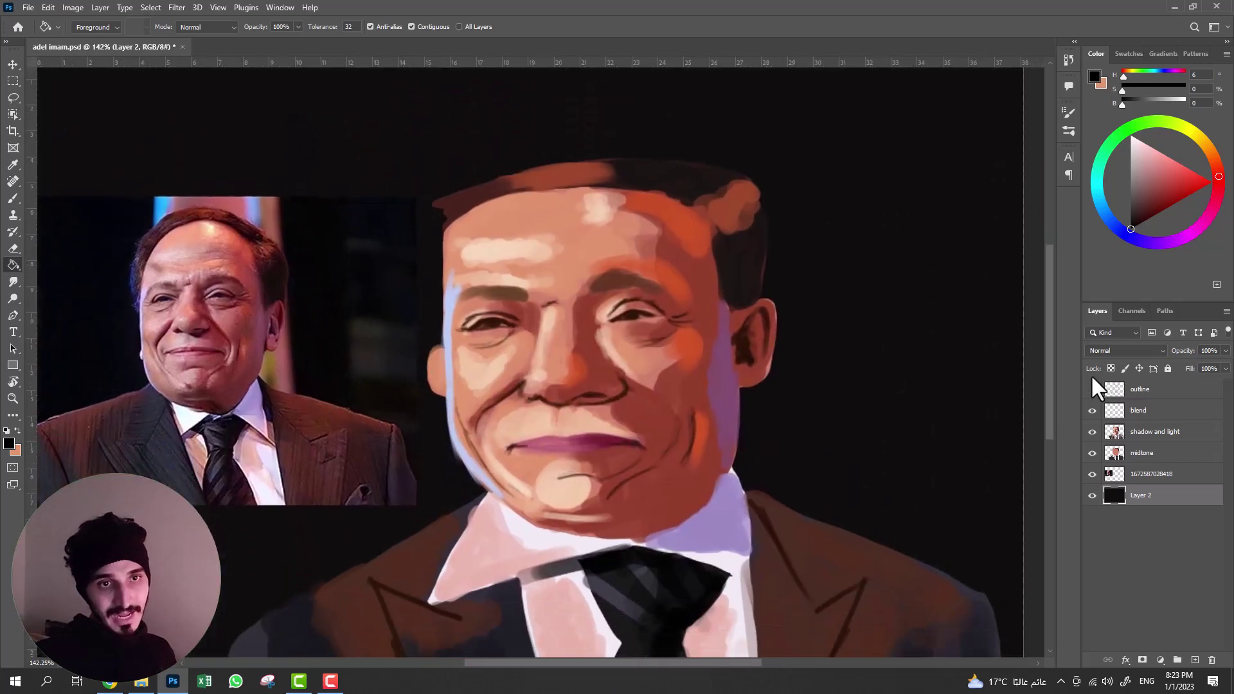
# - Make the blend layer active, then zoom and pan to inspect the face beside the reference photo
pyautogui.click(1145, 418)
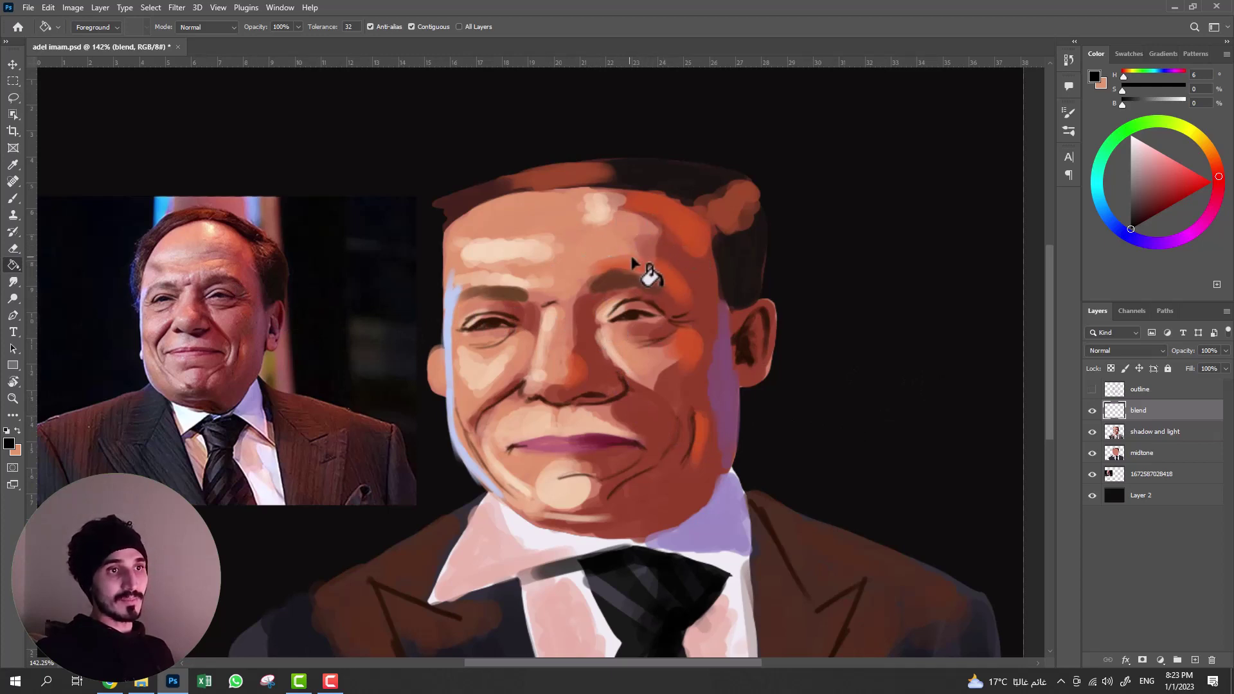
pyautogui.scroll(2, 664, 221)
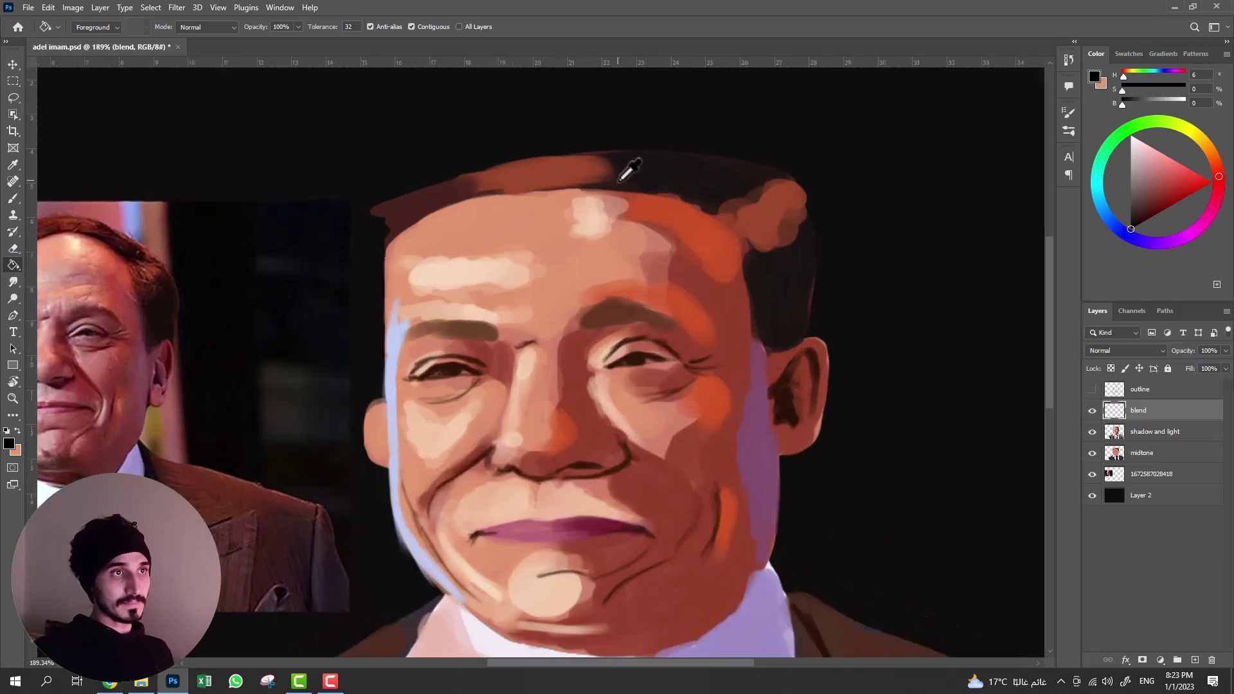
pyautogui.scroll(2, 628, 171)
pyautogui.scroll(1, 650, 193)
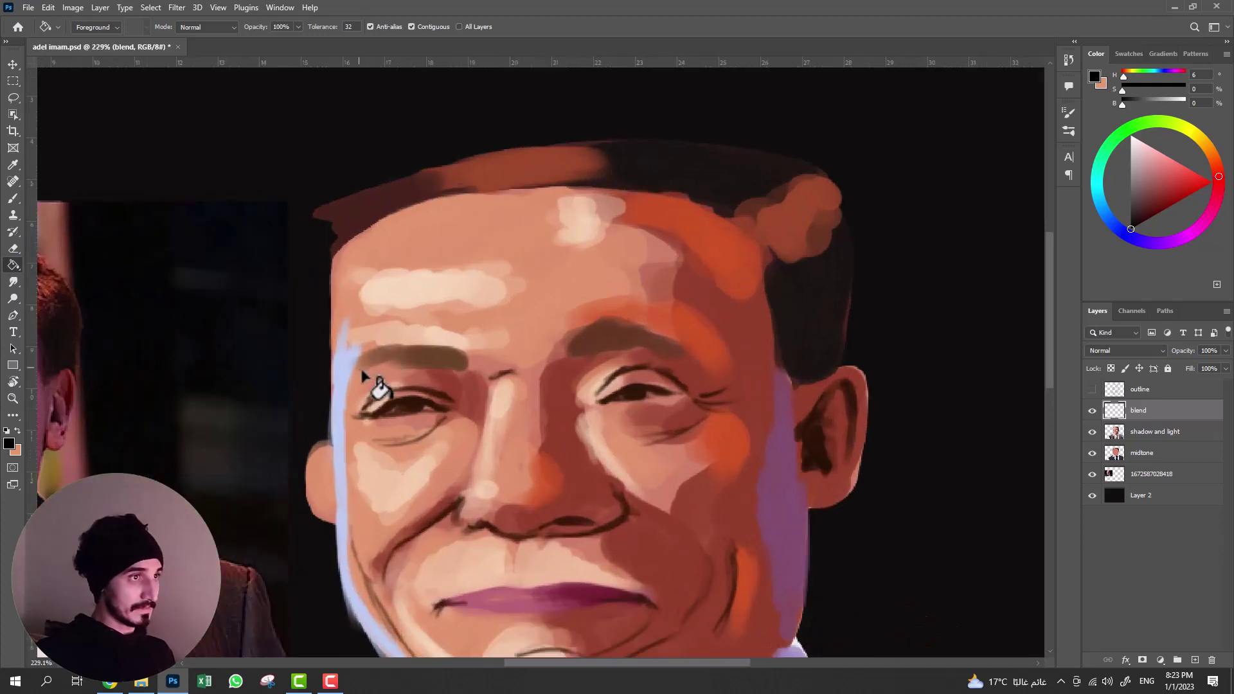
pyautogui.moveTo(372, 391); pyautogui.dragTo(522, 294)
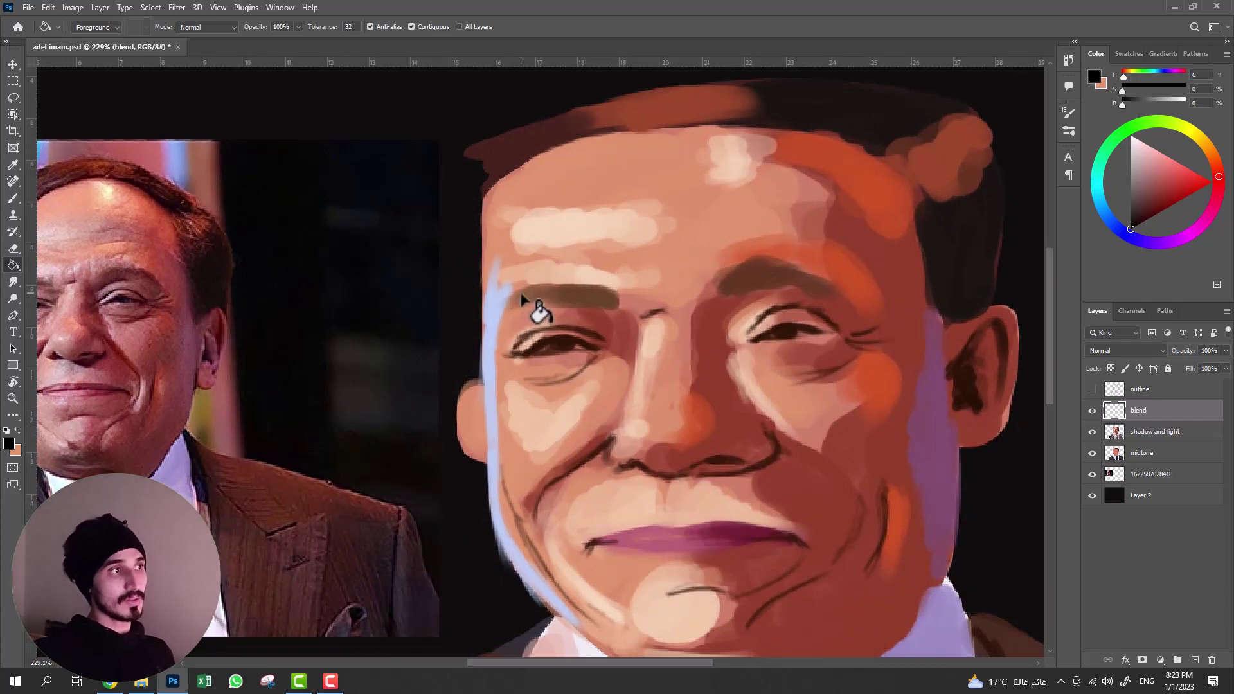
pyautogui.scroll(-1, 522, 297)
pyautogui.scroll(-1, 524, 293)
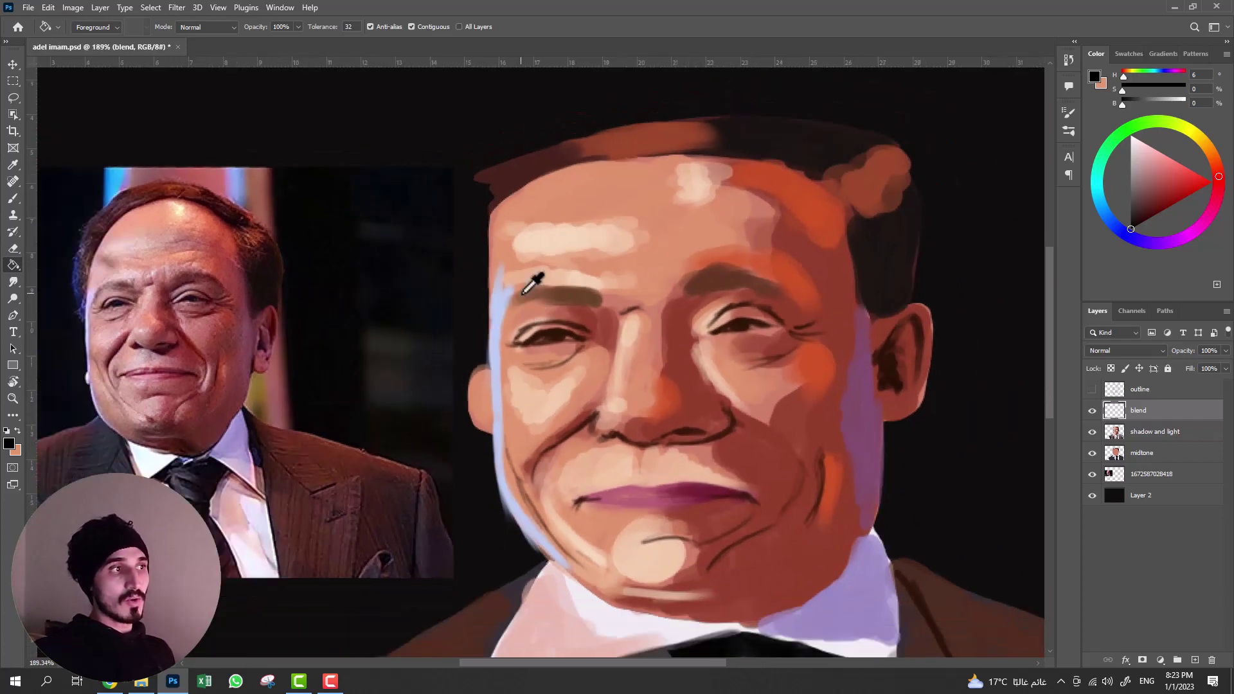
pyautogui.scroll(1, 533, 282)
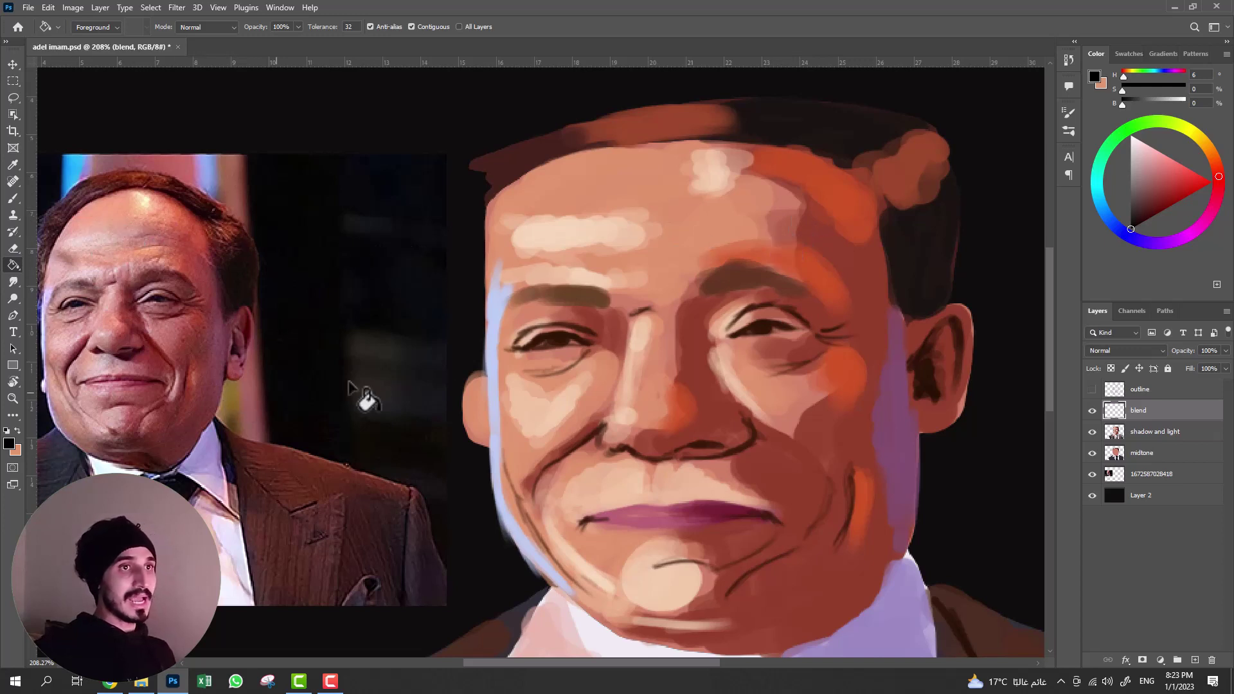
pyautogui.moveTo(750, 281); pyautogui.dragTo(779, 275)
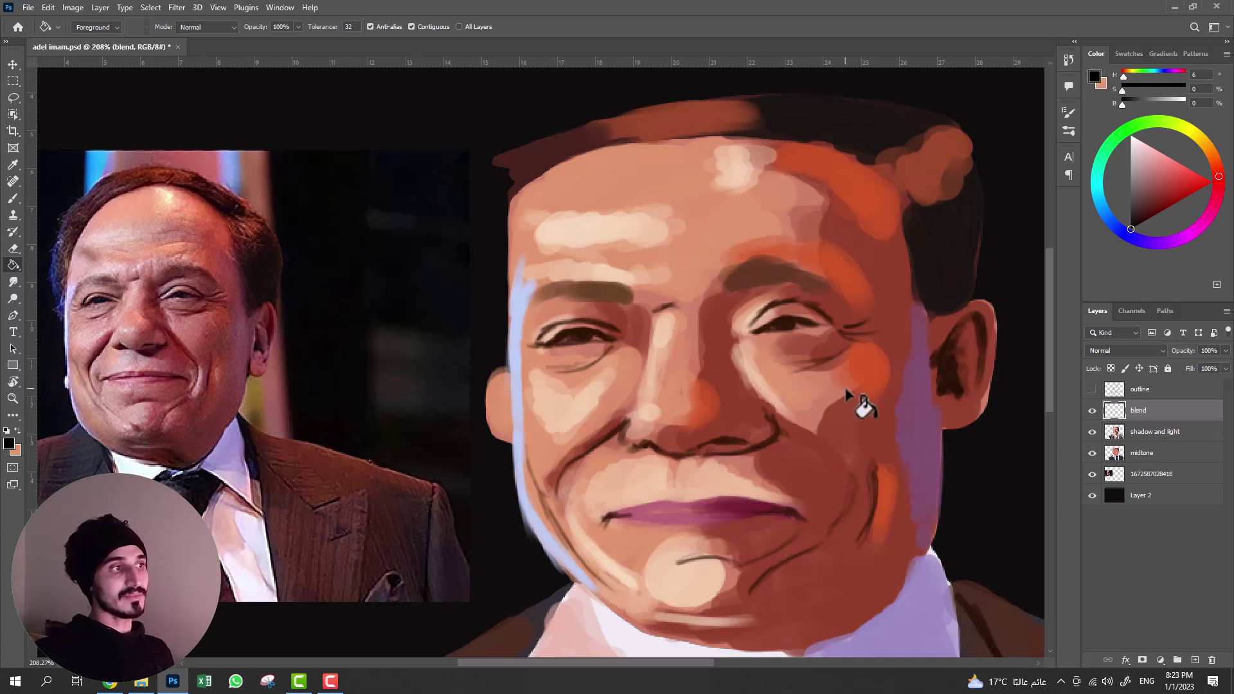
# - With a smaller Brush, sample reddish and light peach skin tones from the face and forehead
pyautogui.press('c')
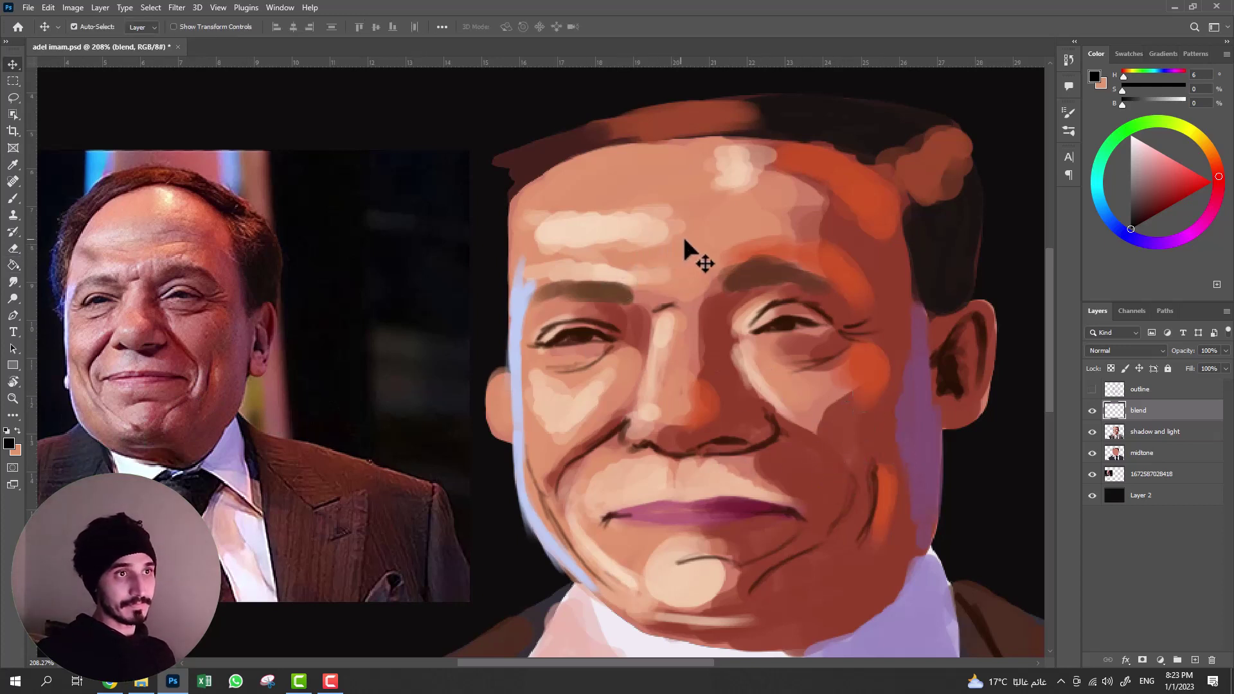
pyautogui.press('b')
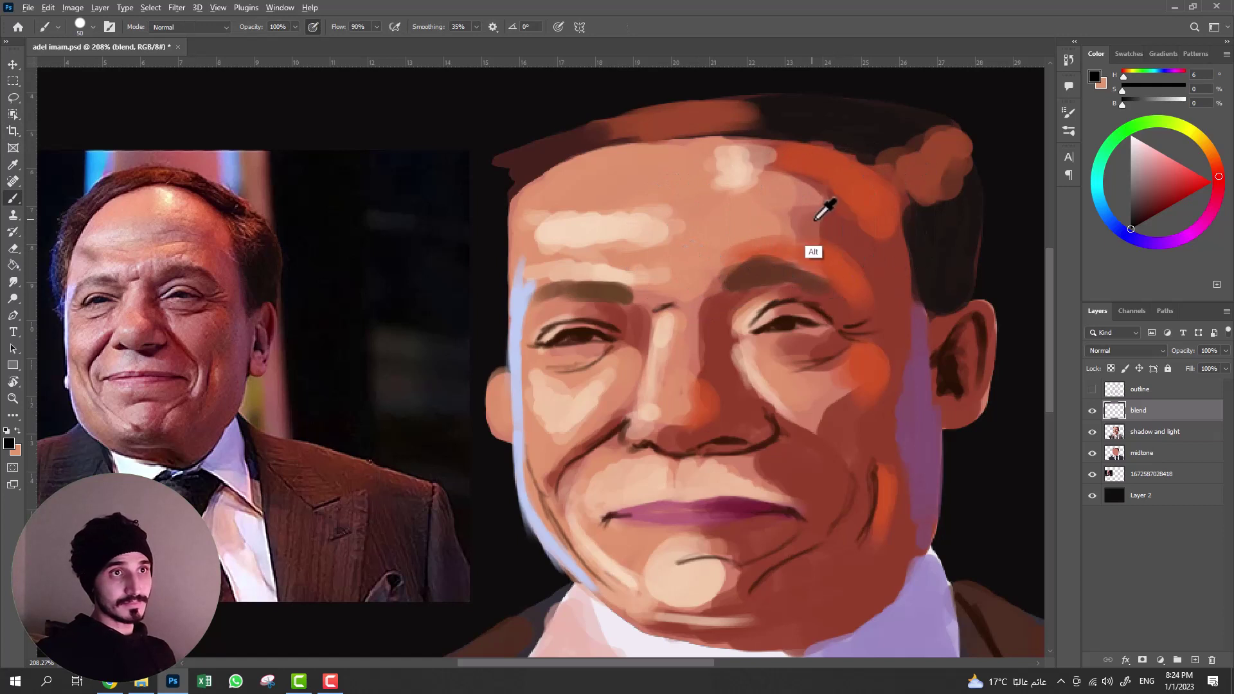
pyautogui.keyDown('alt'); pyautogui.click(820, 202); pyautogui.keyUp('alt')
pyautogui.press('[')
pyautogui.press('[')
pyautogui.press('[')
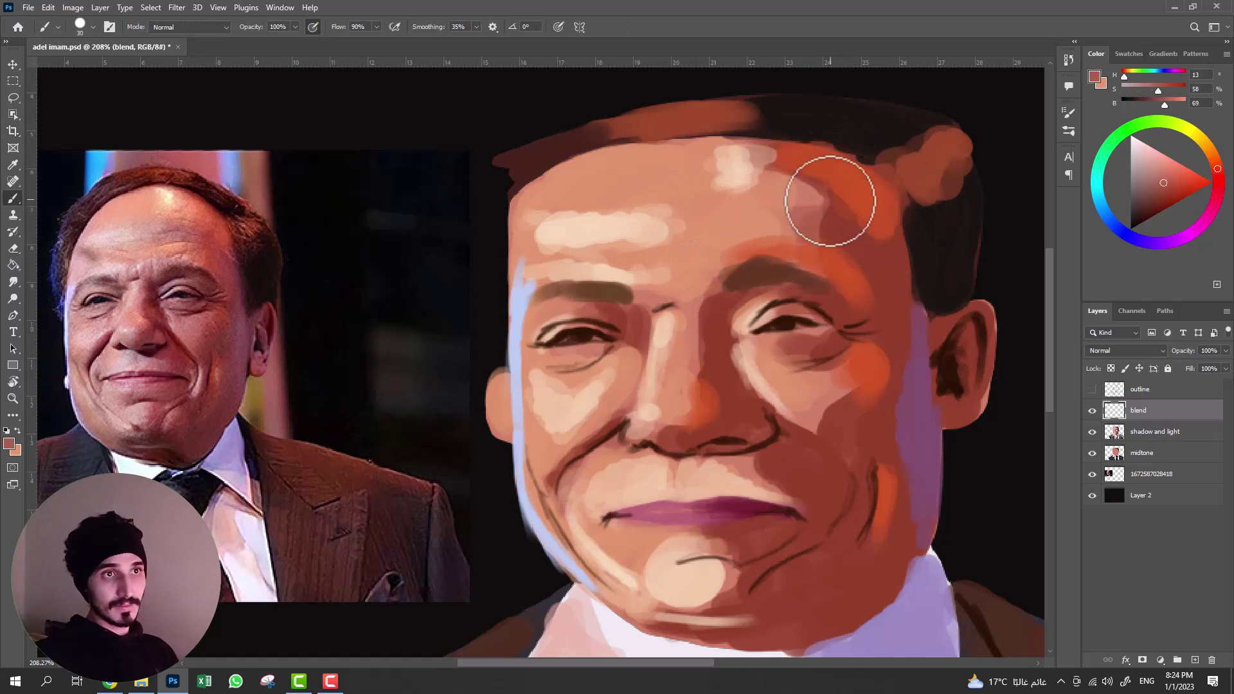
pyautogui.press(']')
pyautogui.press(']')
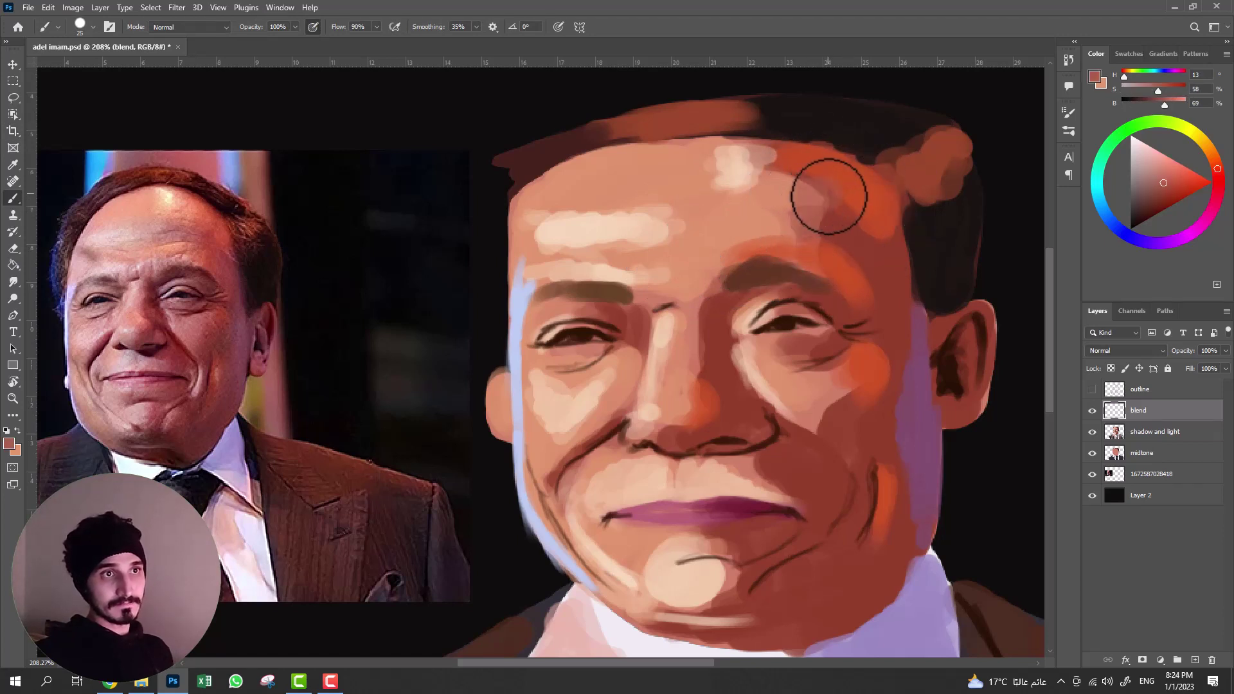
pyautogui.keyDown('alt'); pyautogui.click(779, 206); pyautogui.keyUp('alt')
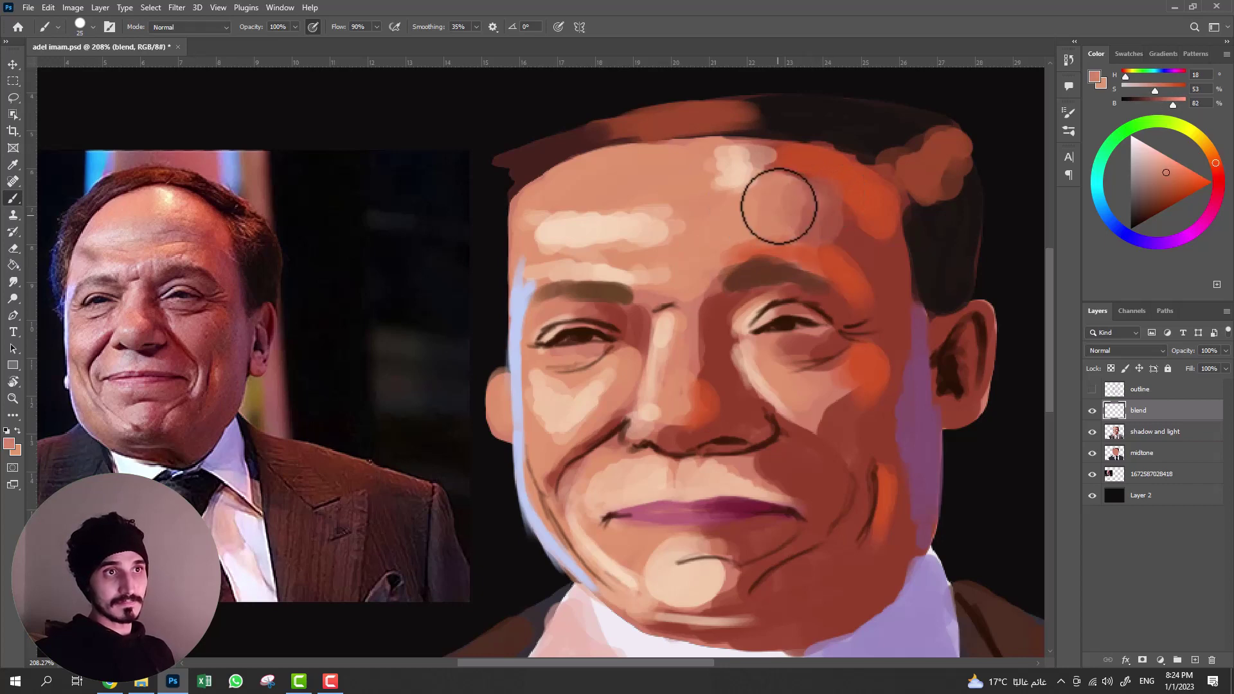
pyautogui.keyDown('alt'); pyautogui.click(799, 206); pyautogui.keyUp('alt')
pyautogui.press('[')
pyautogui.press('[')
pyautogui.keyDown('alt'); pyautogui.click(592, 238); pyautogui.keyUp('alt')
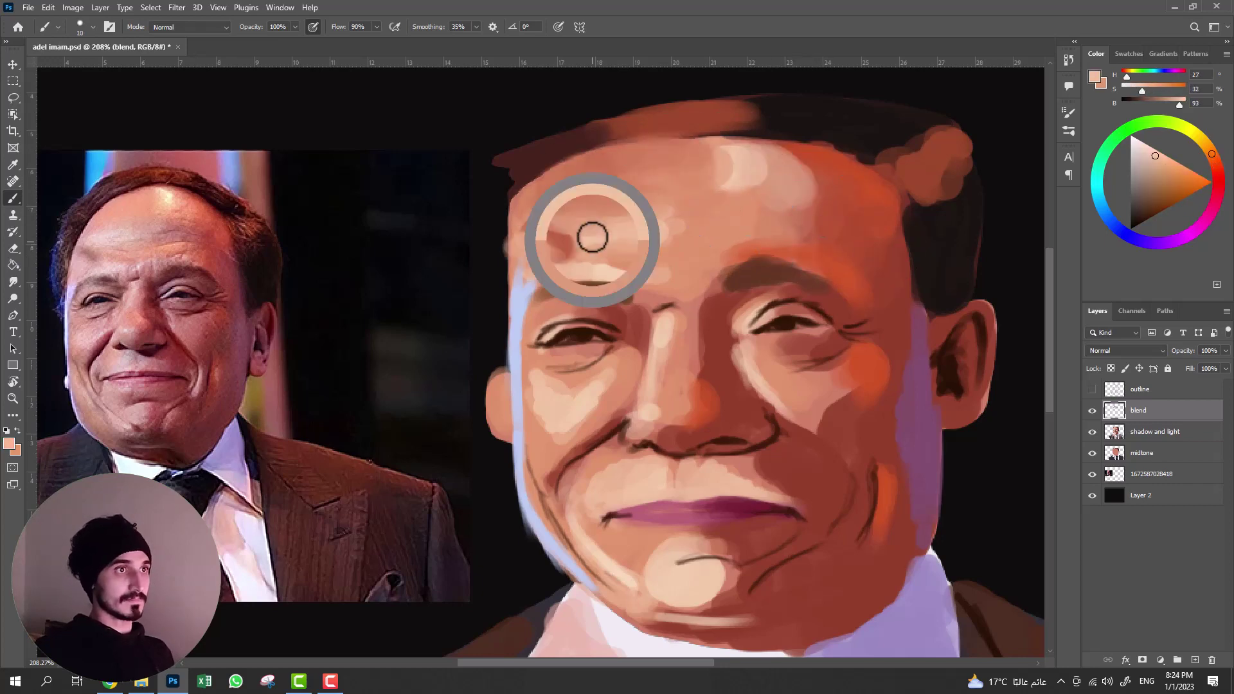
# - Blend skin strokes over the forehead, eyes, jaw, chin, hair and collar, then sample a brighter cheek red
pyautogui.moveTo(592, 238)
pyautogui.mouseDown()
pyautogui.moveTo(818, 179)
pyautogui.moveTo(799, 278)
pyautogui.moveTo(631, 270)
pyautogui.moveTo(776, 202)
pyautogui.moveTo(722, 336)
pyautogui.moveTo(643, 427)
pyautogui.moveTo(744, 406)
pyautogui.moveTo(729, 463)
pyautogui.moveTo(738, 418)
pyautogui.moveTo(760, 413)
pyautogui.moveTo(745, 480)
pyautogui.moveTo(611, 476)
pyautogui.moveTo(752, 437)
pyautogui.moveTo(551, 447)
pyautogui.moveTo(535, 361)
pyautogui.moveTo(601, 326)
pyautogui.moveTo(566, 350)
pyautogui.mouseUp()
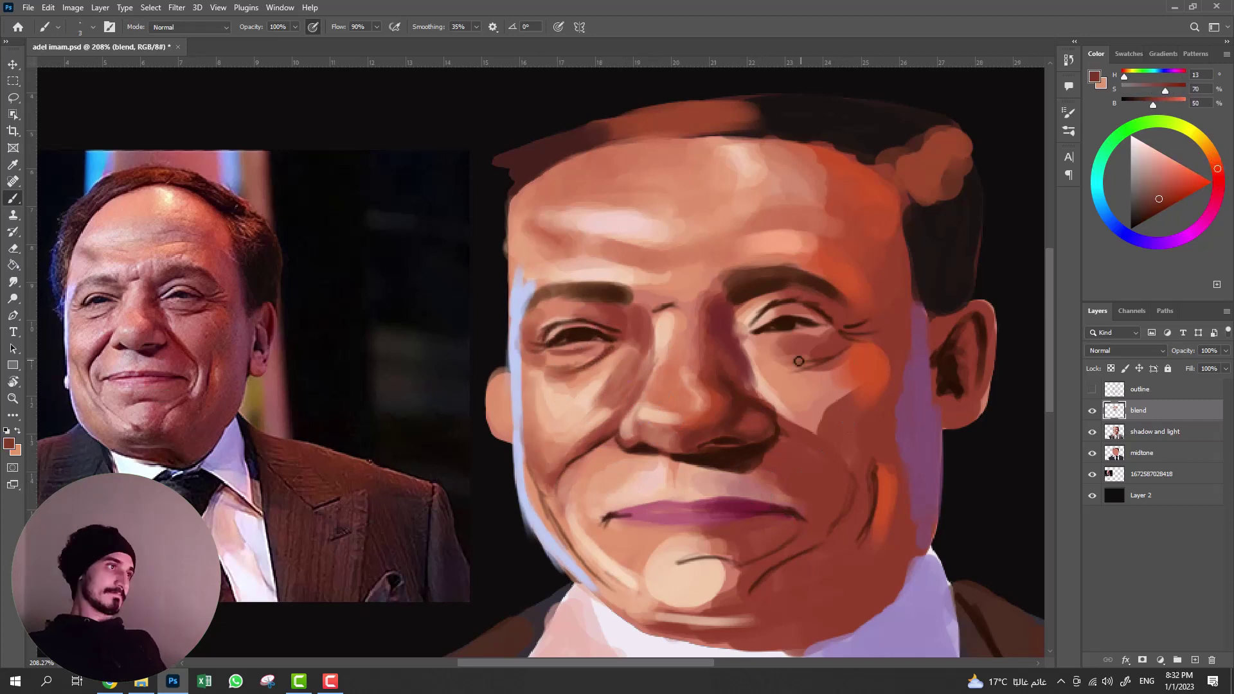
pyautogui.moveTo(799, 361)
pyautogui.mouseDown()
pyautogui.moveTo(758, 308)
pyautogui.moveTo(816, 318)
pyautogui.moveTo(879, 408)
pyautogui.moveTo(848, 463)
pyautogui.moveTo(854, 491)
pyautogui.moveTo(884, 387)
pyautogui.moveTo(683, 570)
pyautogui.moveTo(722, 347)
pyautogui.moveTo(669, 296)
pyautogui.moveTo(707, 283)
pyautogui.mouseUp()
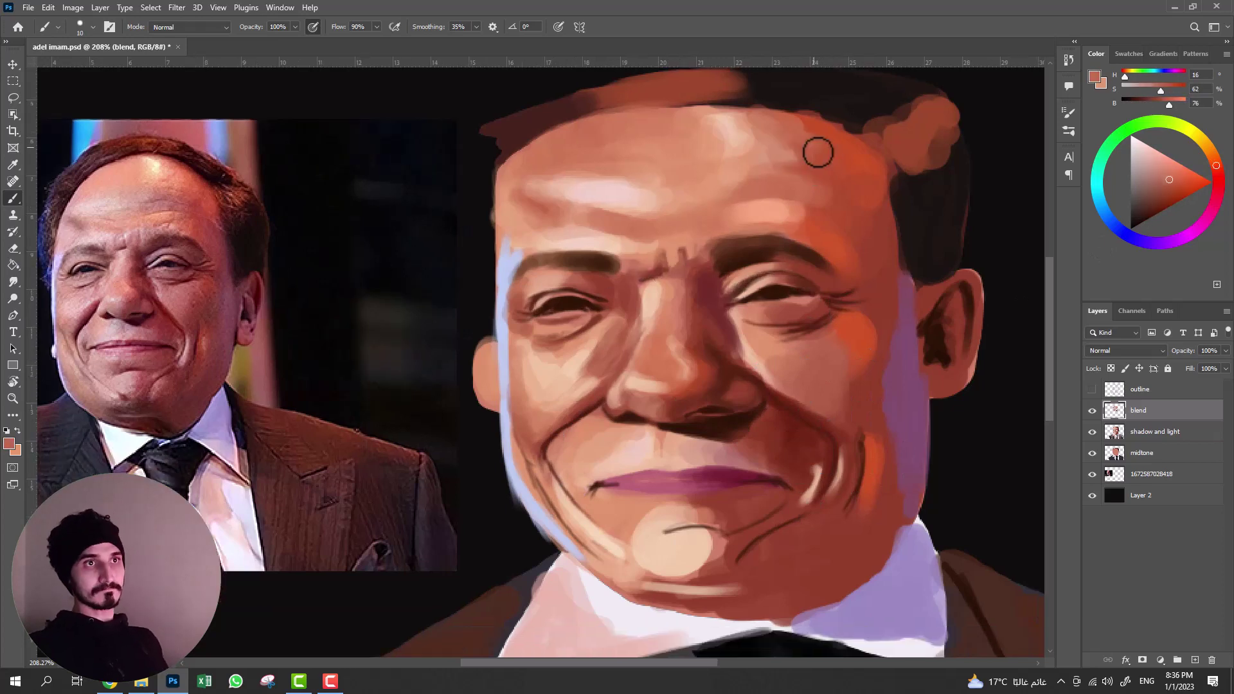
pyautogui.moveTo(804, 386); pyautogui.dragTo(848, 309)
pyautogui.moveTo(876, 369)
pyautogui.mouseDown()
pyautogui.moveTo(774, 485)
pyautogui.moveTo(645, 423)
pyautogui.moveTo(650, 349)
pyautogui.moveTo(573, 488)
pyautogui.moveTo(524, 319)
pyautogui.moveTo(552, 450)
pyautogui.moveTo(617, 441)
pyautogui.moveTo(708, 457)
pyautogui.moveTo(663, 525)
pyautogui.moveTo(675, 514)
pyautogui.moveTo(617, 488)
pyautogui.mouseUp()
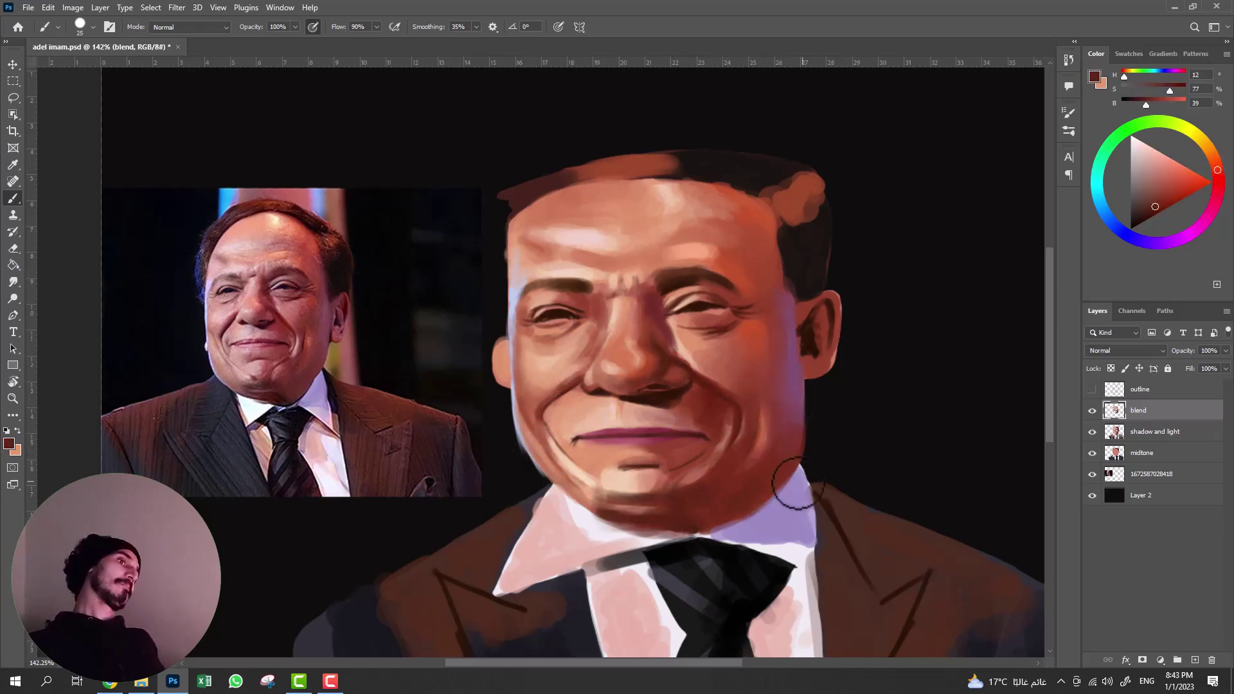
pyautogui.moveTo(553, 287)
pyautogui.mouseDown()
pyautogui.moveTo(675, 488)
pyautogui.moveTo(600, 441)
pyautogui.moveTo(620, 474)
pyautogui.moveTo(703, 409)
pyautogui.moveTo(683, 463)
pyautogui.moveTo(763, 317)
pyautogui.moveTo(628, 407)
pyautogui.moveTo(736, 283)
pyautogui.moveTo(760, 353)
pyautogui.moveTo(774, 272)
pyautogui.moveTo(716, 160)
pyautogui.moveTo(513, 153)
pyautogui.moveTo(550, 121)
pyautogui.moveTo(760, 154)
pyautogui.mouseUp()
pyautogui.scroll(-3, 622, 298)
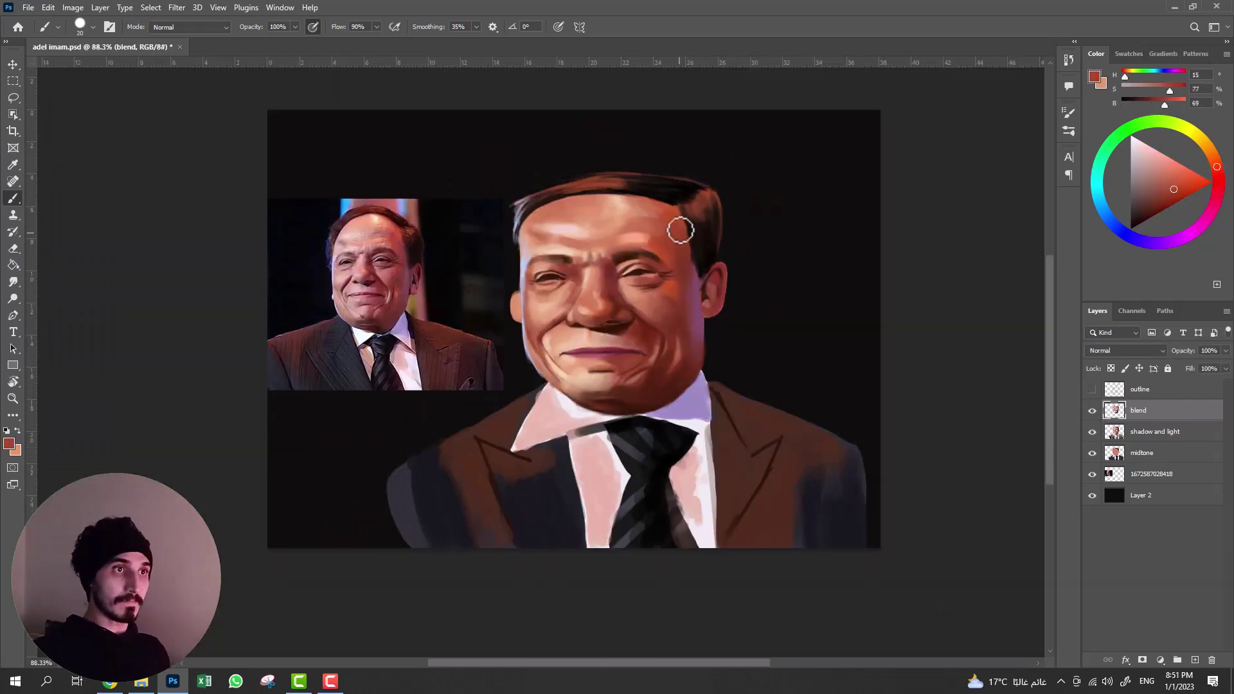
pyautogui.moveTo(681, 230)
pyautogui.mouseDown()
pyautogui.moveTo(586, 454)
pyautogui.moveTo(639, 188)
pyautogui.moveTo(707, 407)
pyautogui.moveTo(598, 417)
pyautogui.moveTo(518, 454)
pyautogui.moveTo(707, 418)
pyautogui.moveTo(394, 462)
pyautogui.moveTo(788, 413)
pyautogui.moveTo(808, 490)
pyautogui.moveTo(592, 495)
pyautogui.moveTo(691, 510)
pyautogui.moveTo(672, 326)
pyautogui.mouseUp()
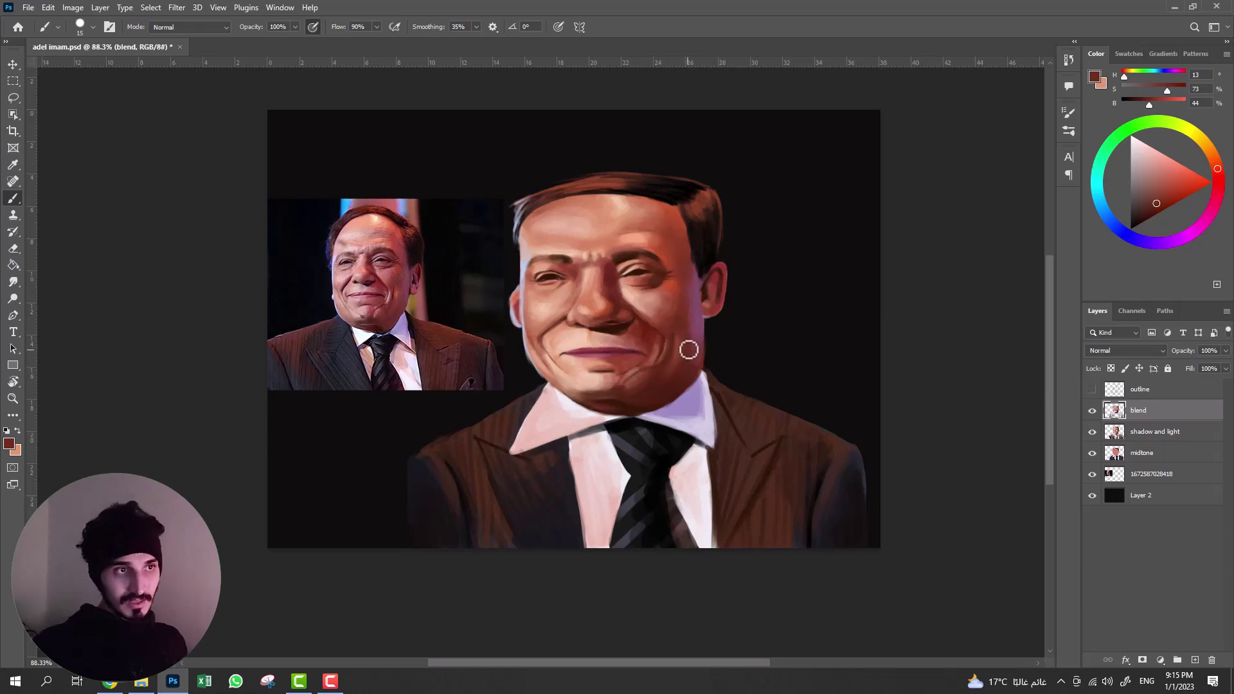
pyautogui.keyDown('alt'); pyautogui.click(675, 290); pyautogui.keyUp('alt')
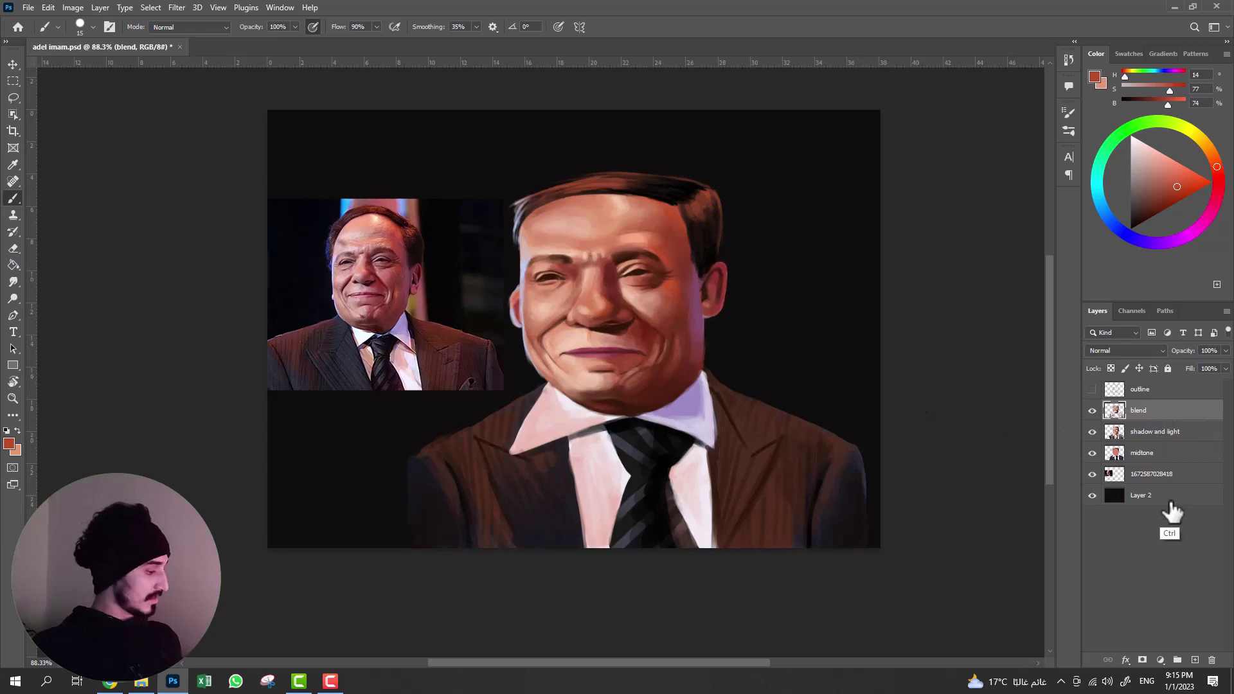
# - Create a new empty layer named 'details' above the blend layer
pyautogui.hotkey('ctrl', 'shift', 'n')
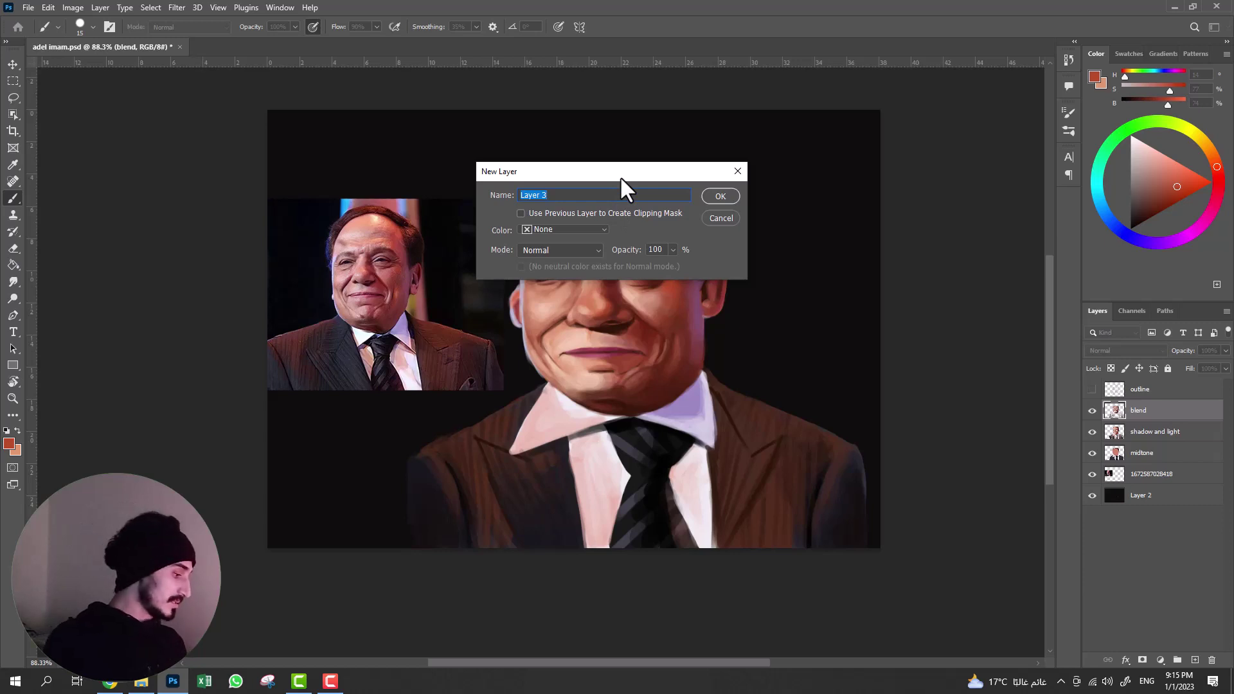
pyautogui.write('d')
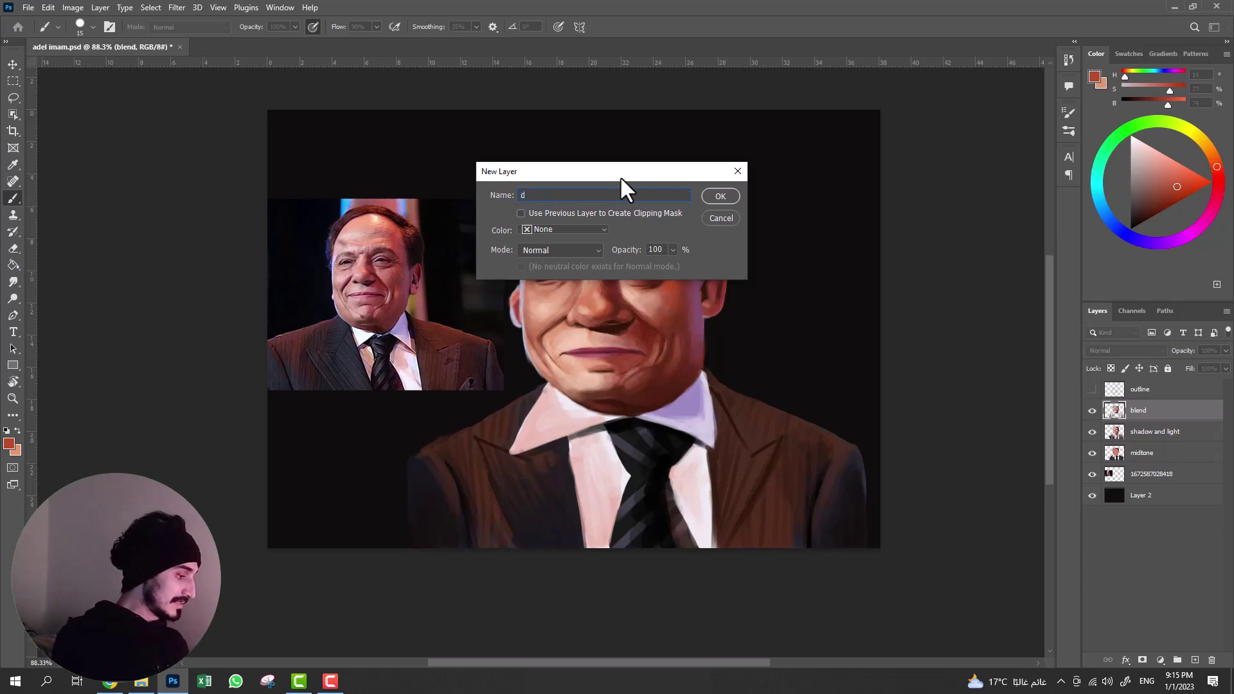
pyautogui.write('eta')
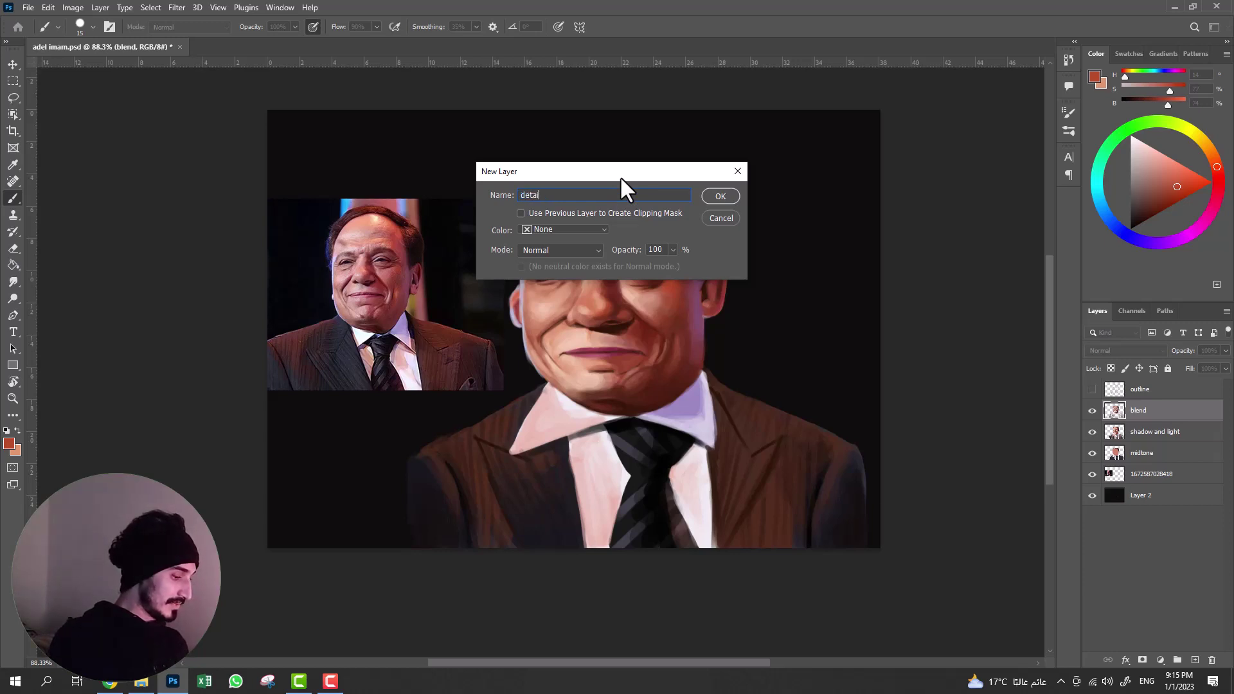
pyautogui.write('ils')
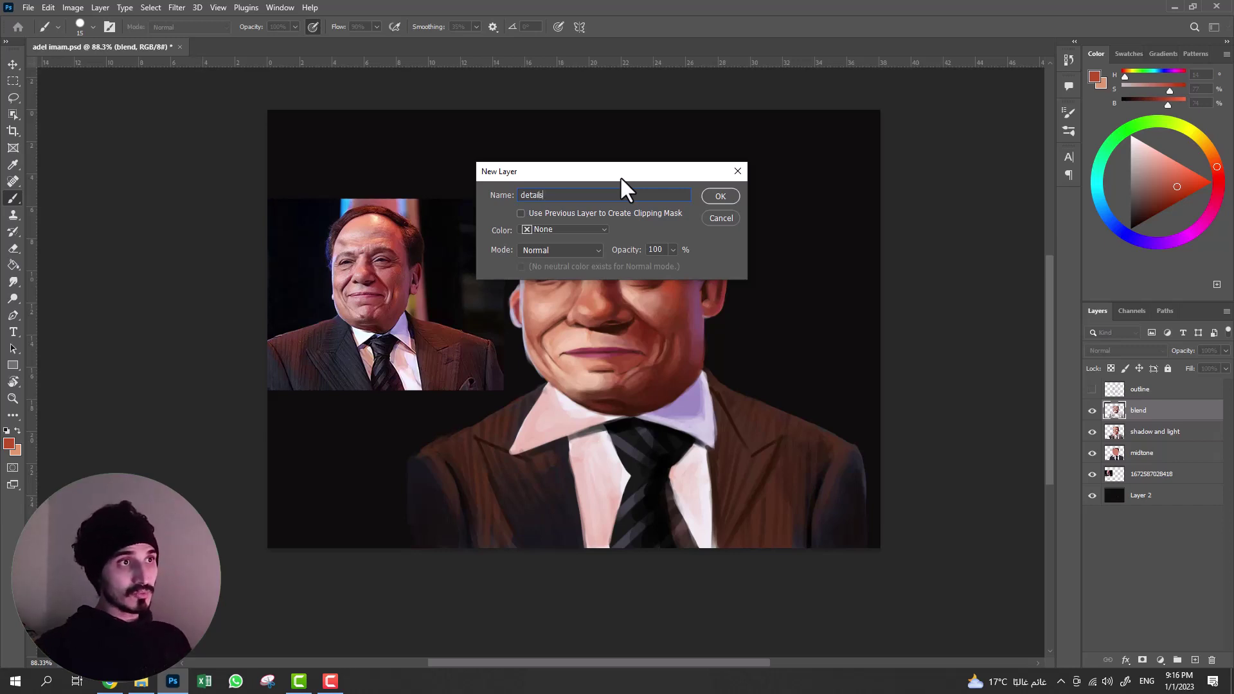
pyautogui.click(719, 197)
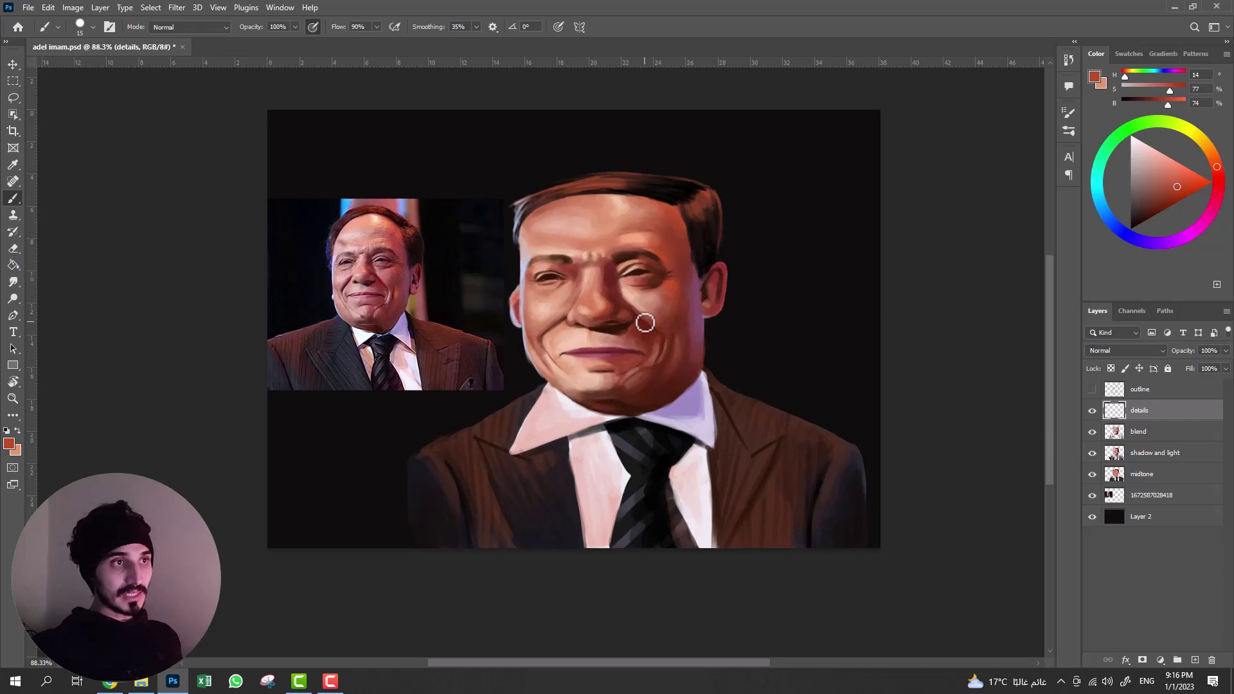
pyautogui.scroll(1, 688, 263)
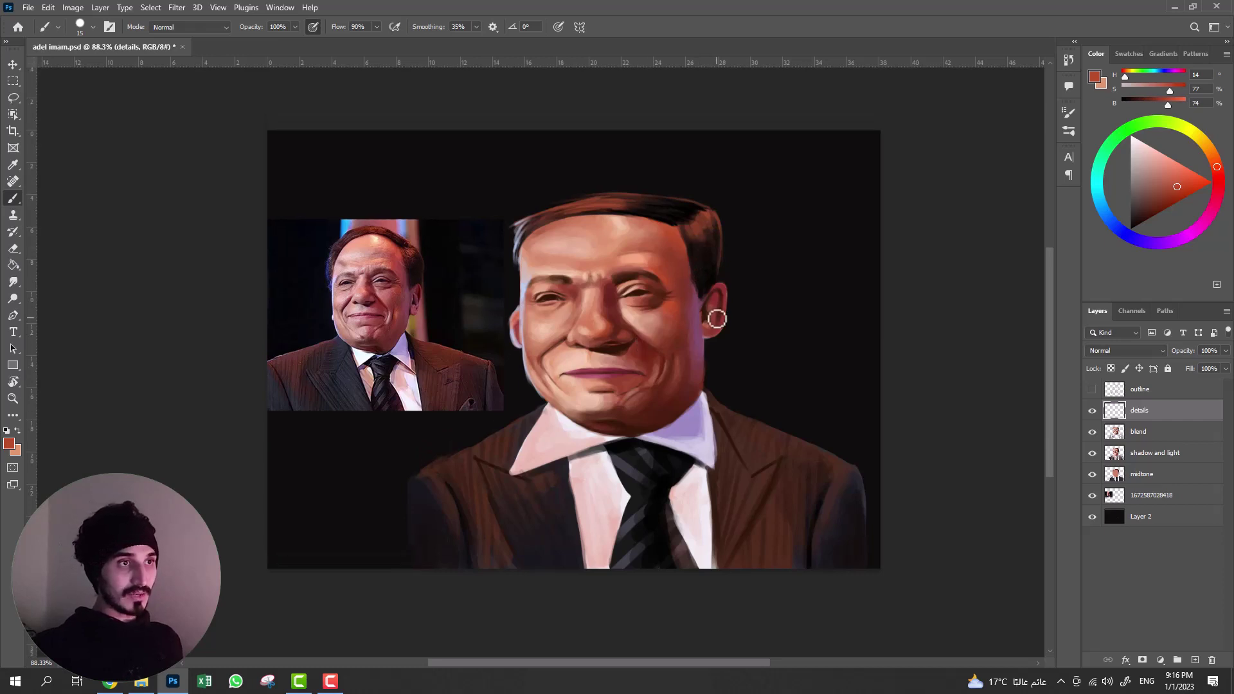
pyautogui.scroll(2, 718, 323)
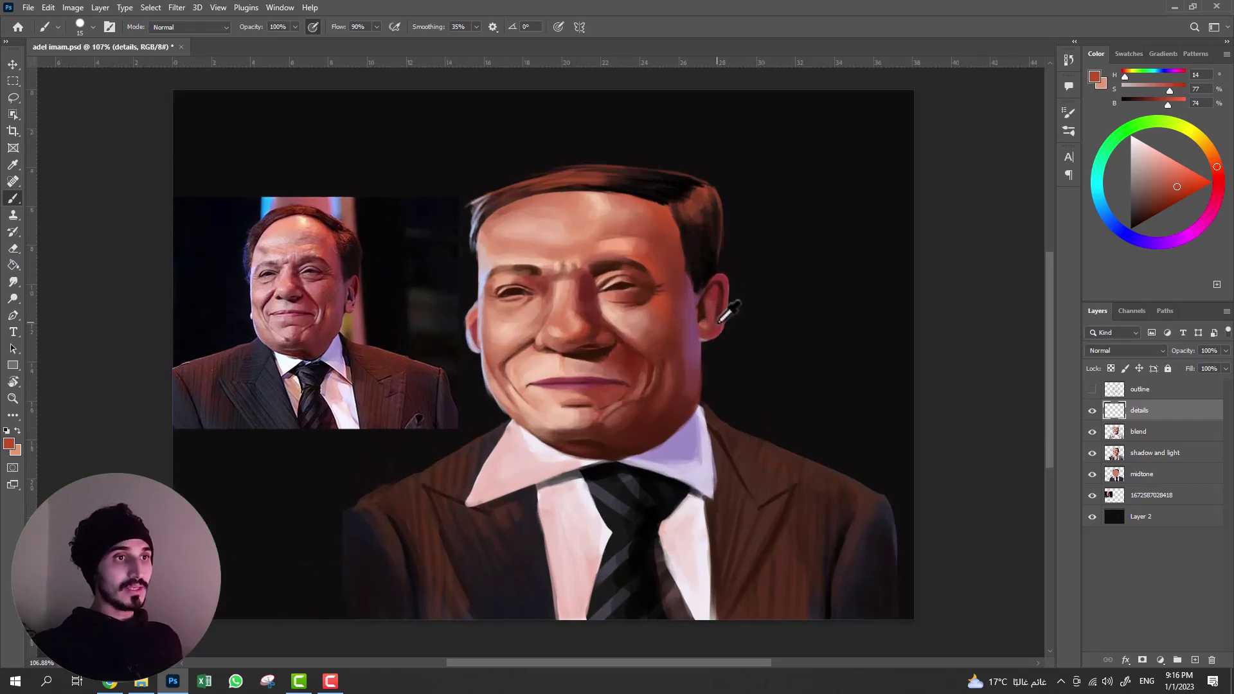
pyautogui.press('z')
pyautogui.scroll(2, 661, 332)
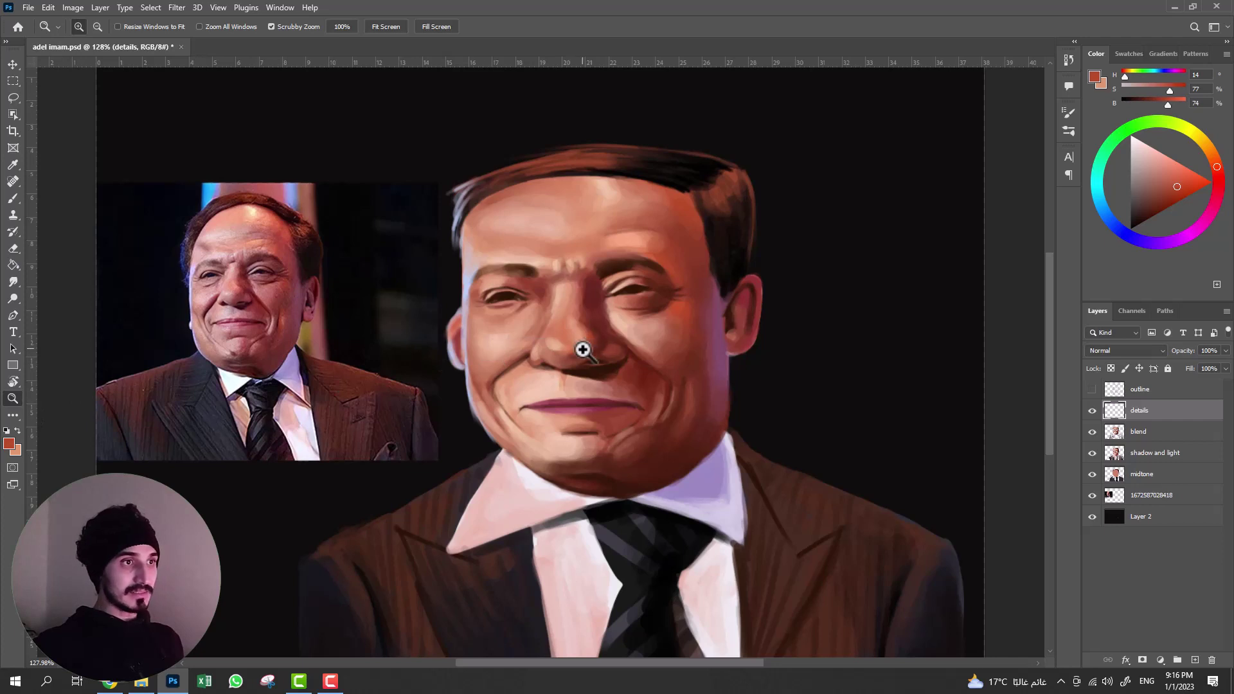
pyautogui.moveTo(584, 354); pyautogui.dragTo(606, 322)
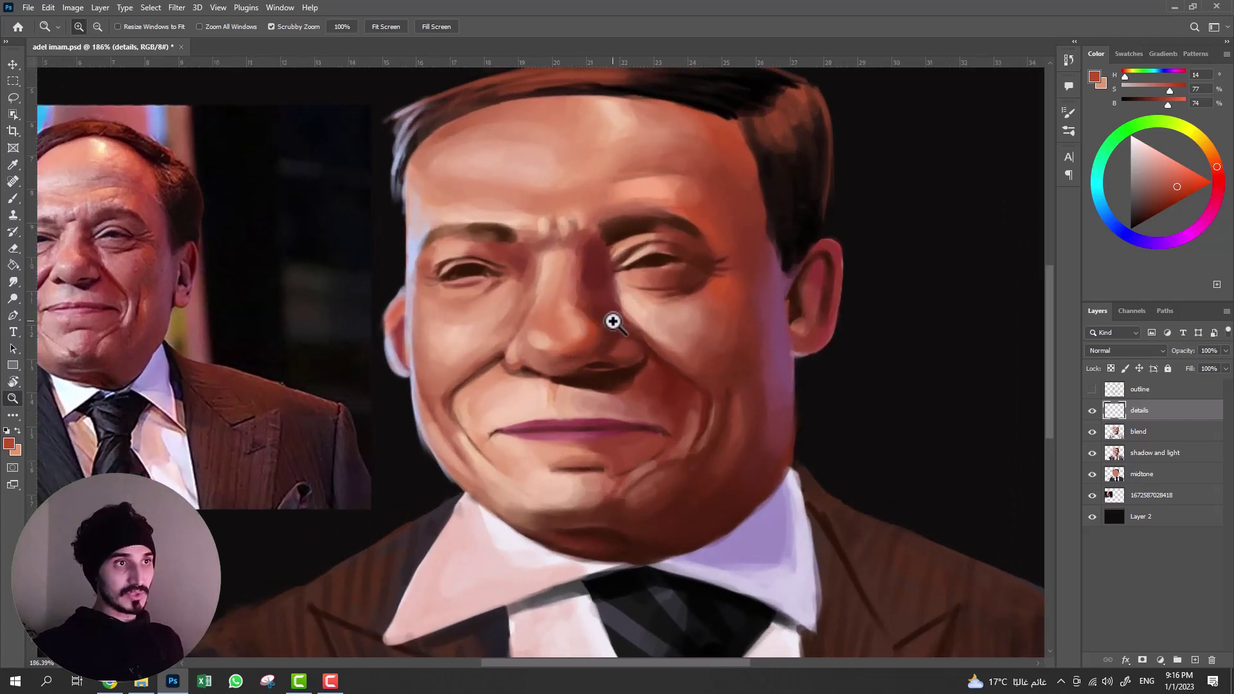
pyautogui.moveTo(672, 267); pyautogui.dragTo(623, 334)
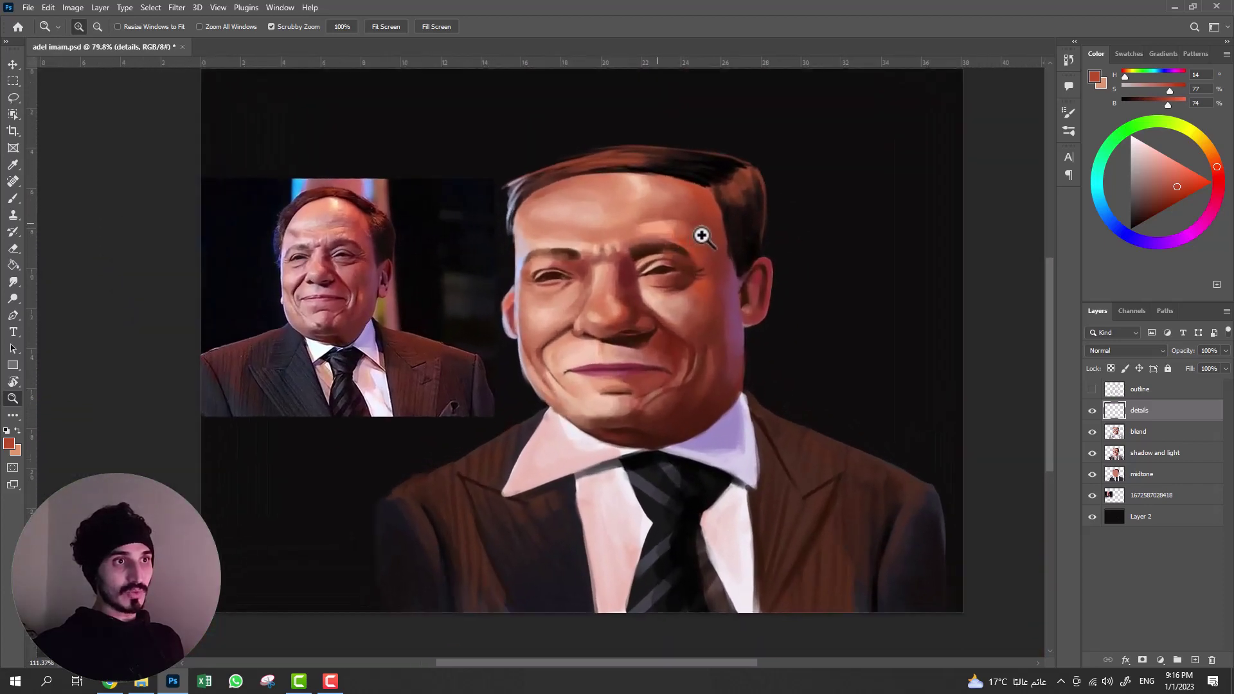
pyautogui.moveTo(677, 253); pyautogui.dragTo(767, 303)
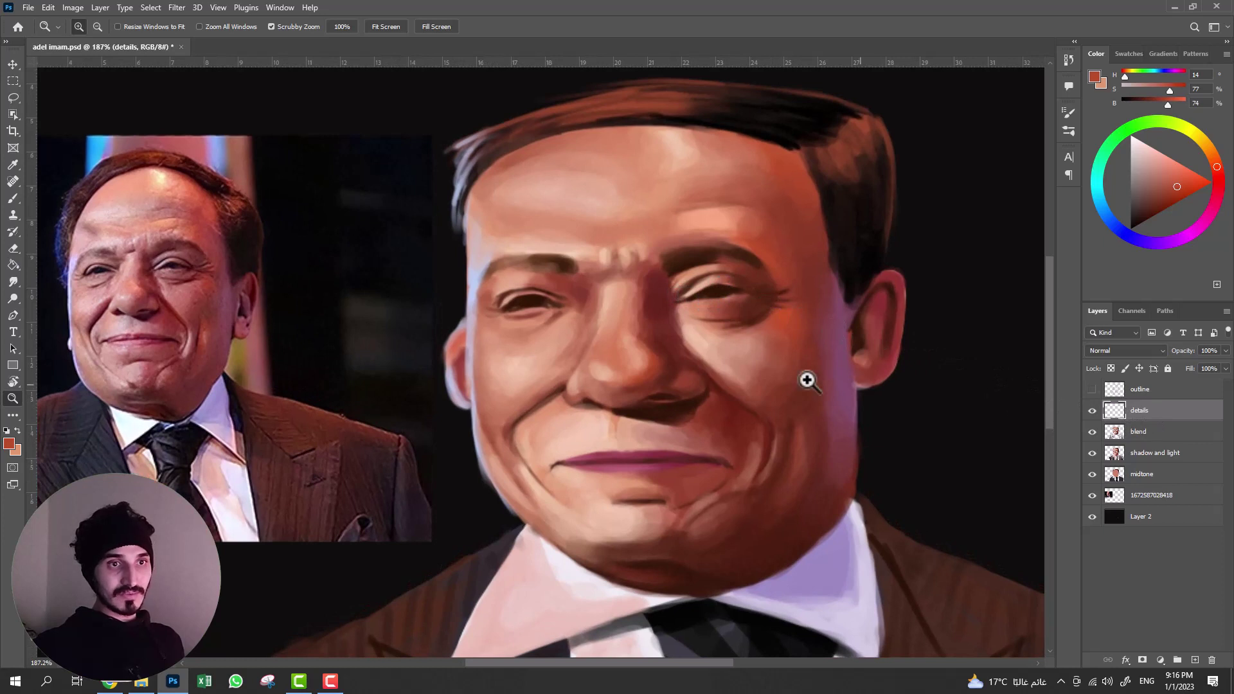
pyautogui.moveTo(662, 320); pyautogui.dragTo(658, 328)
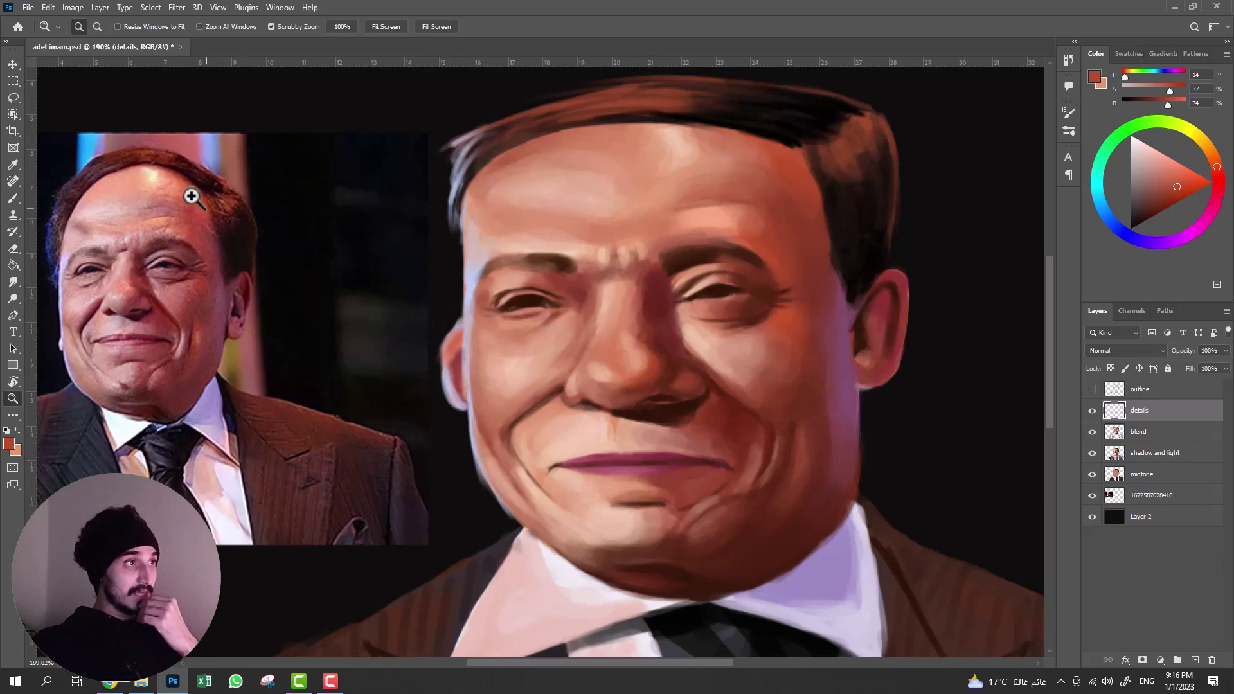
pyautogui.press('b')
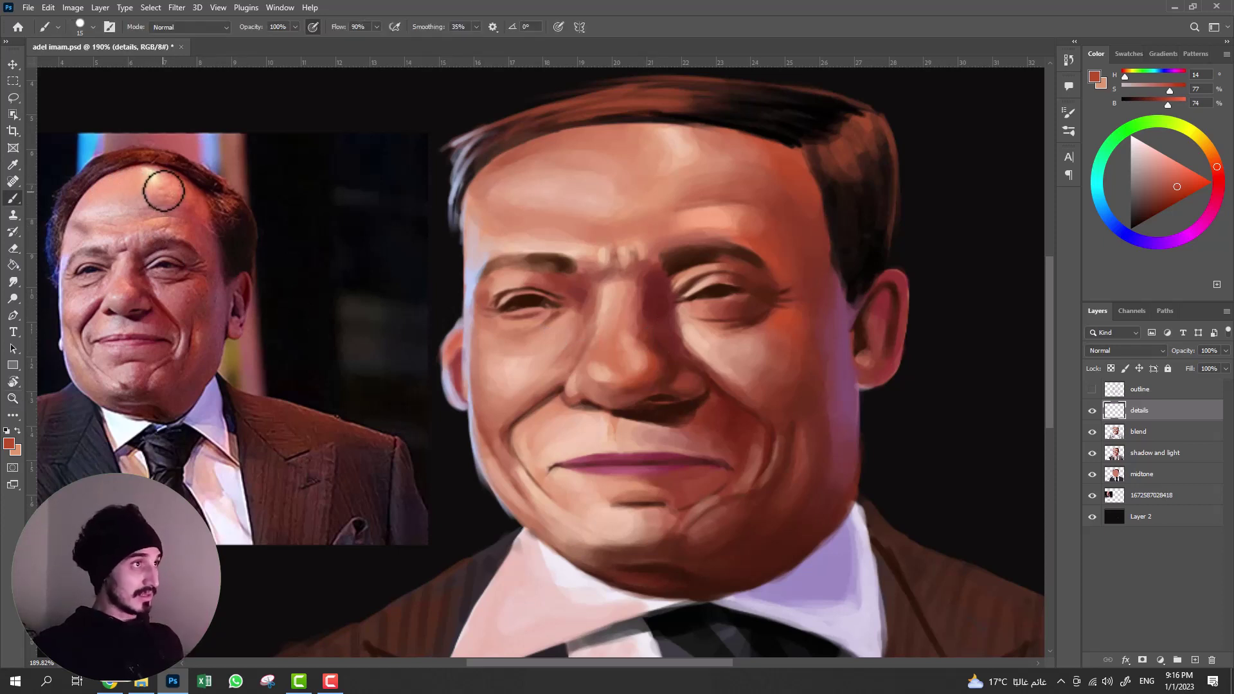
# - Shift the view, sample the brown hair colour and lighten it, with a tiny brush
pyautogui.press('v')
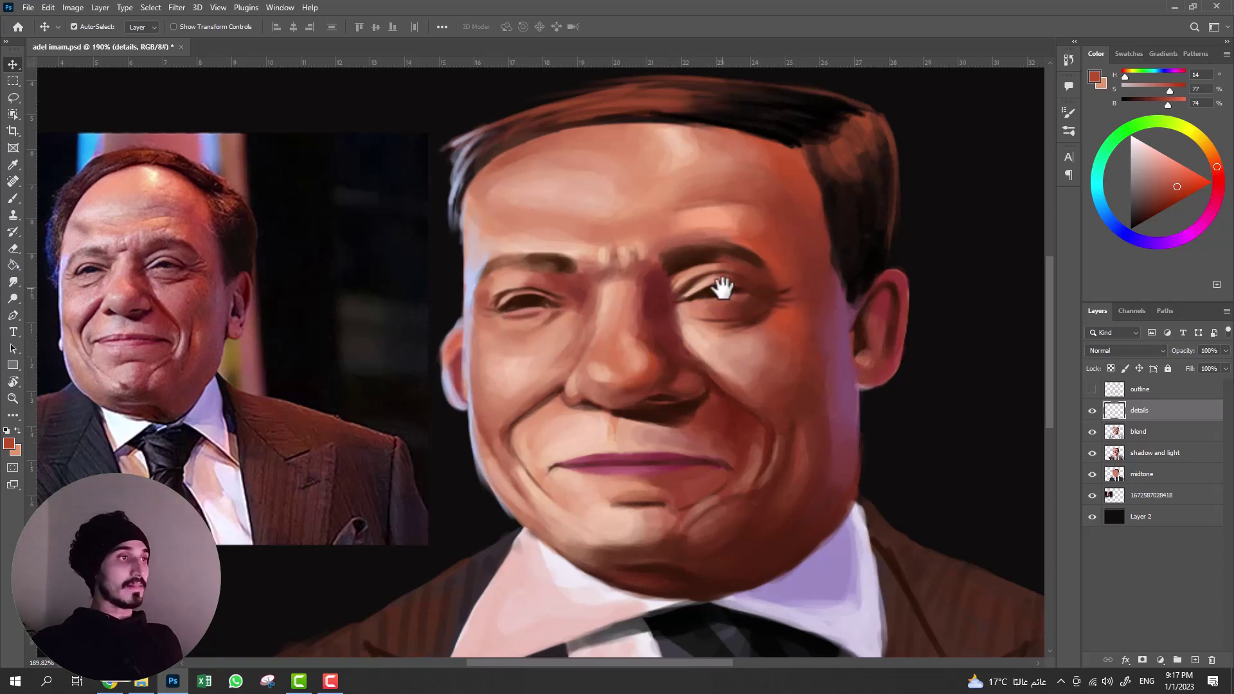
pyautogui.moveTo(722, 289); pyautogui.dragTo(735, 298)
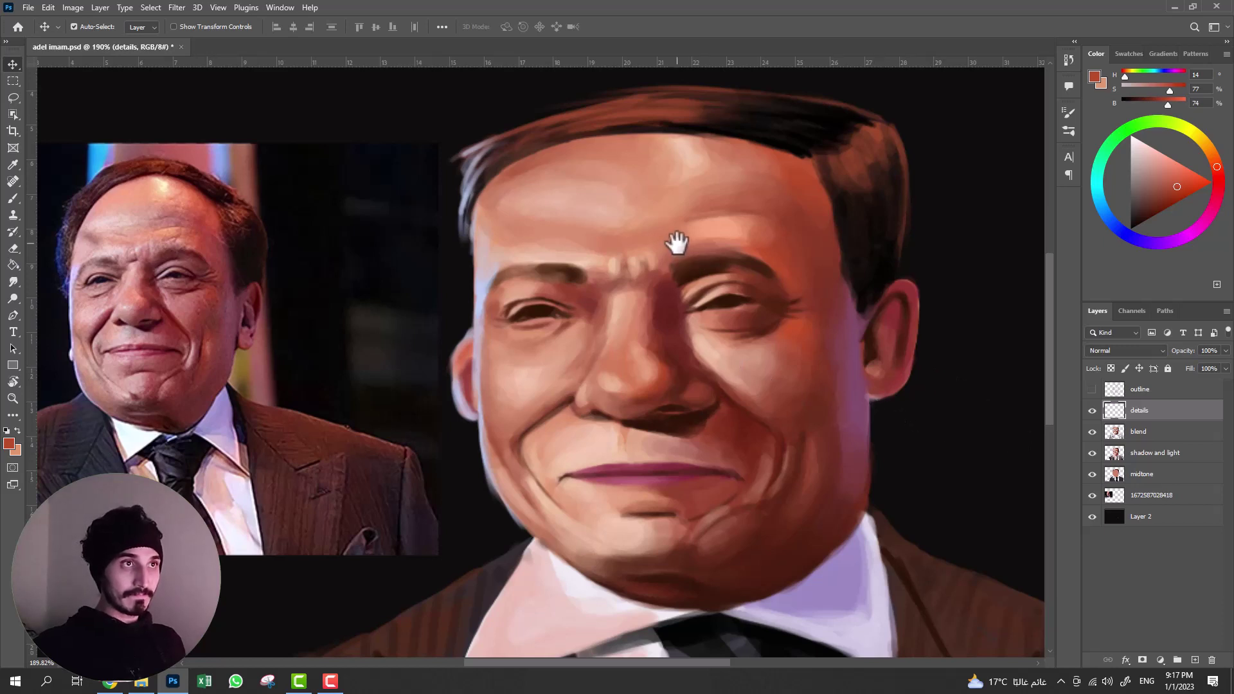
pyautogui.moveTo(678, 242); pyautogui.dragTo(685, 261)
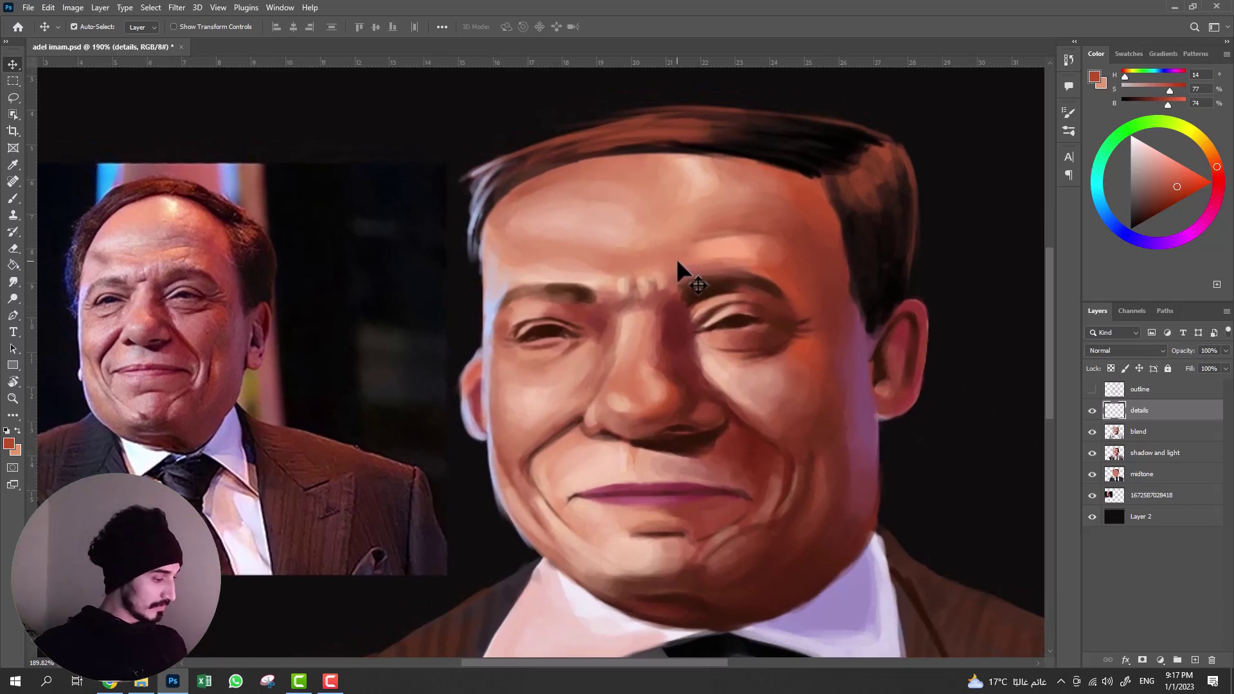
pyautogui.press('b')
pyautogui.press('alt')
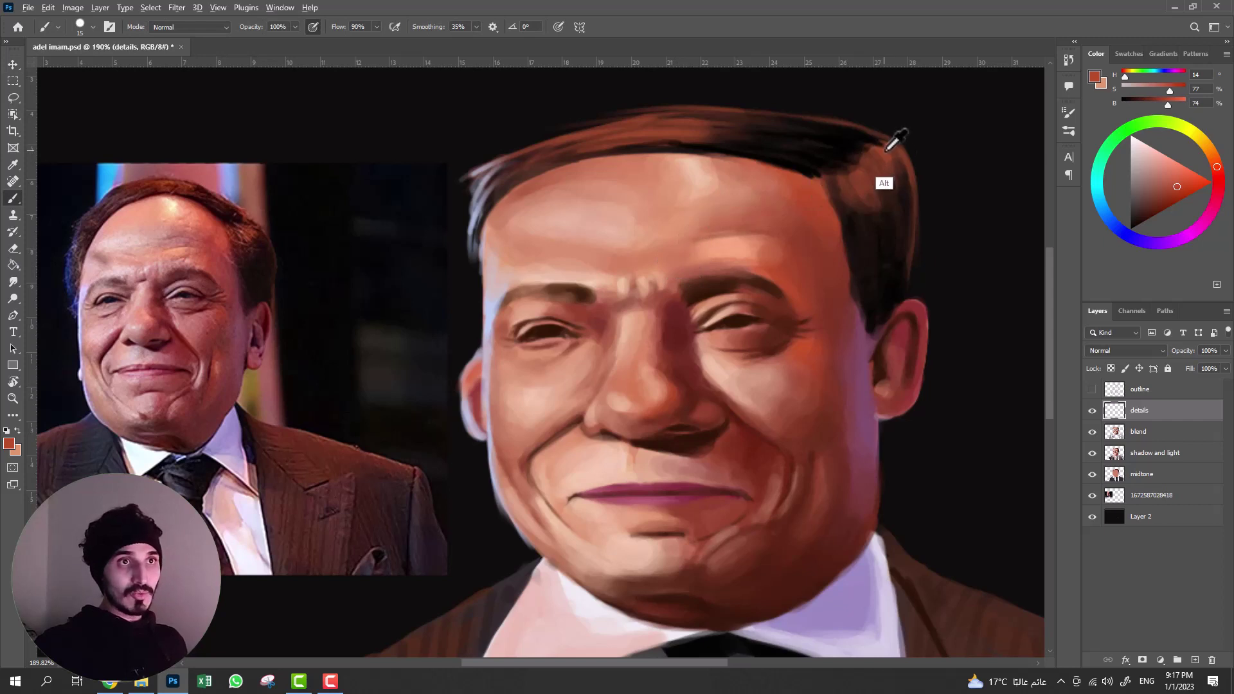
pyautogui.keyDown('alt'); pyautogui.click(886, 151); pyautogui.keyUp('alt')
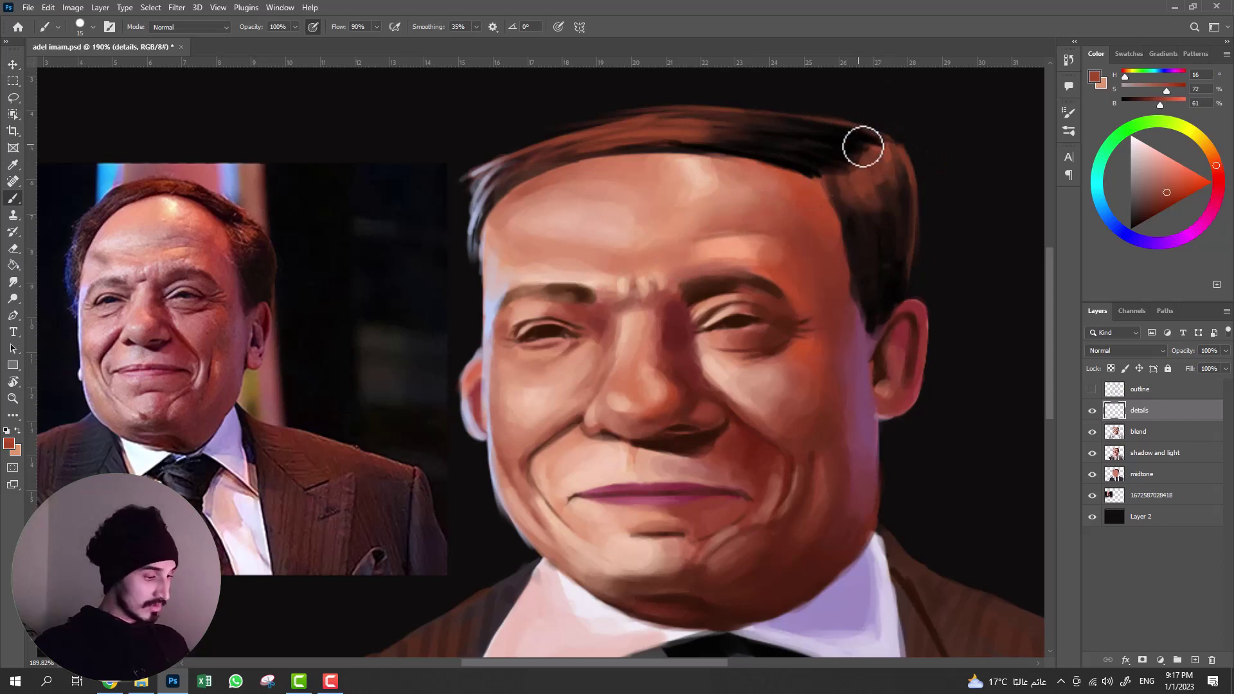
pyautogui.press('[')
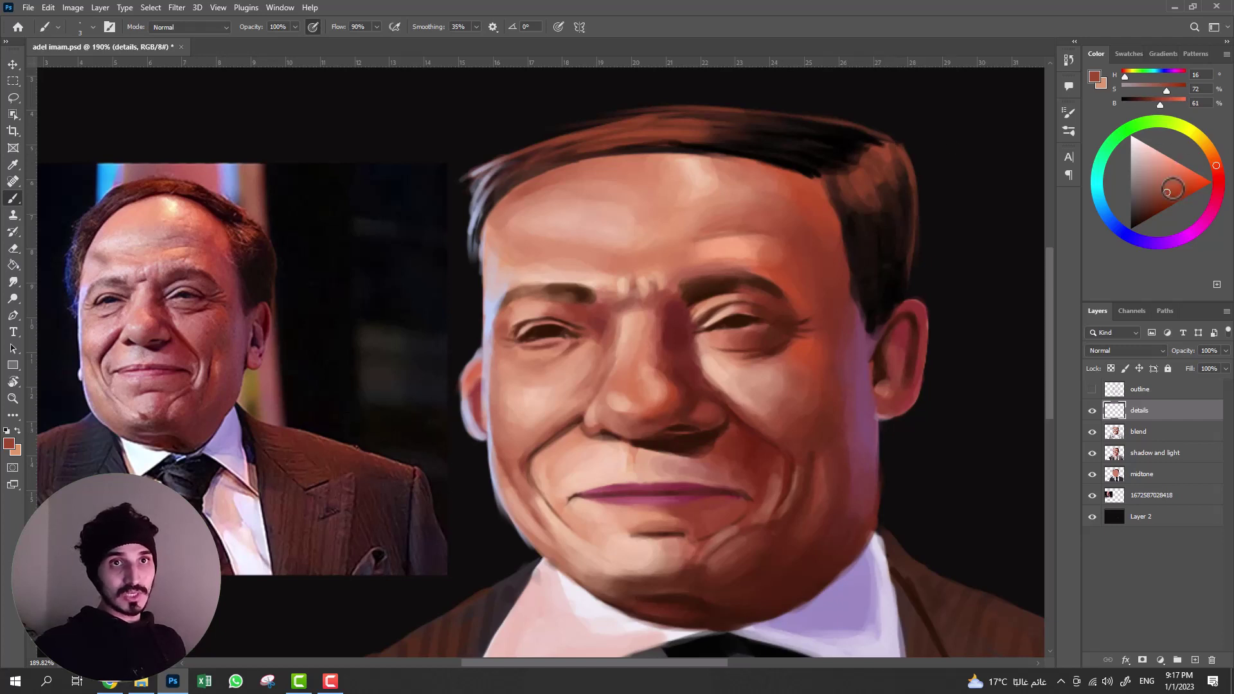
pyautogui.moveTo(1166, 191); pyautogui.dragTo(1164, 177)
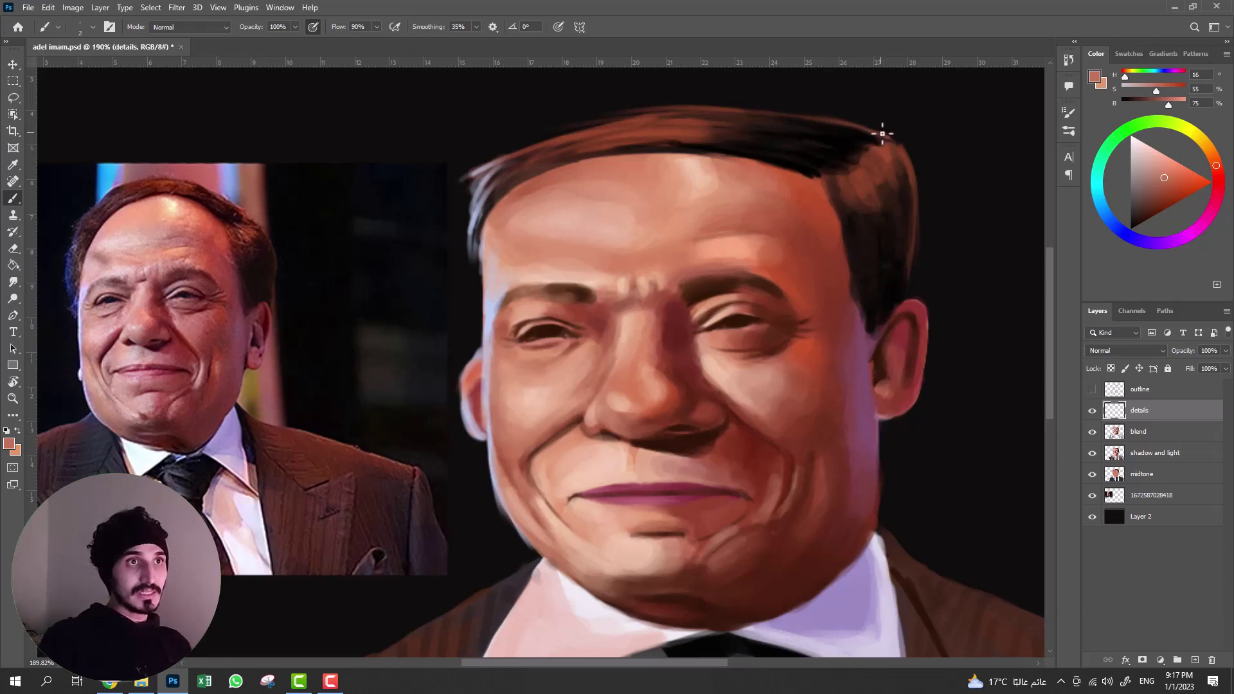
# - Paint several light highlight strands along the hair's top edge, then load a pale blue
pyautogui.moveTo(827, 119); pyautogui.dragTo(735, 101)
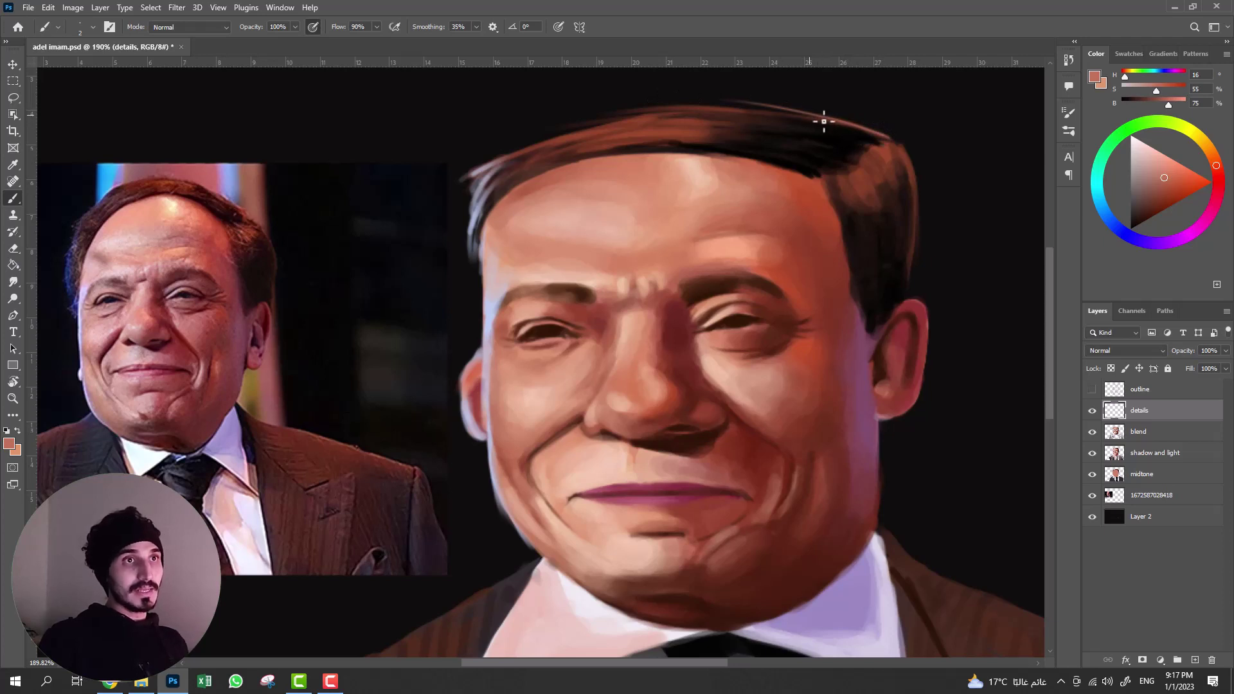
pyautogui.moveTo(822, 123)
pyautogui.mouseDown()
pyautogui.moveTo(613, 119)
pyautogui.moveTo(534, 147)
pyautogui.mouseUp()
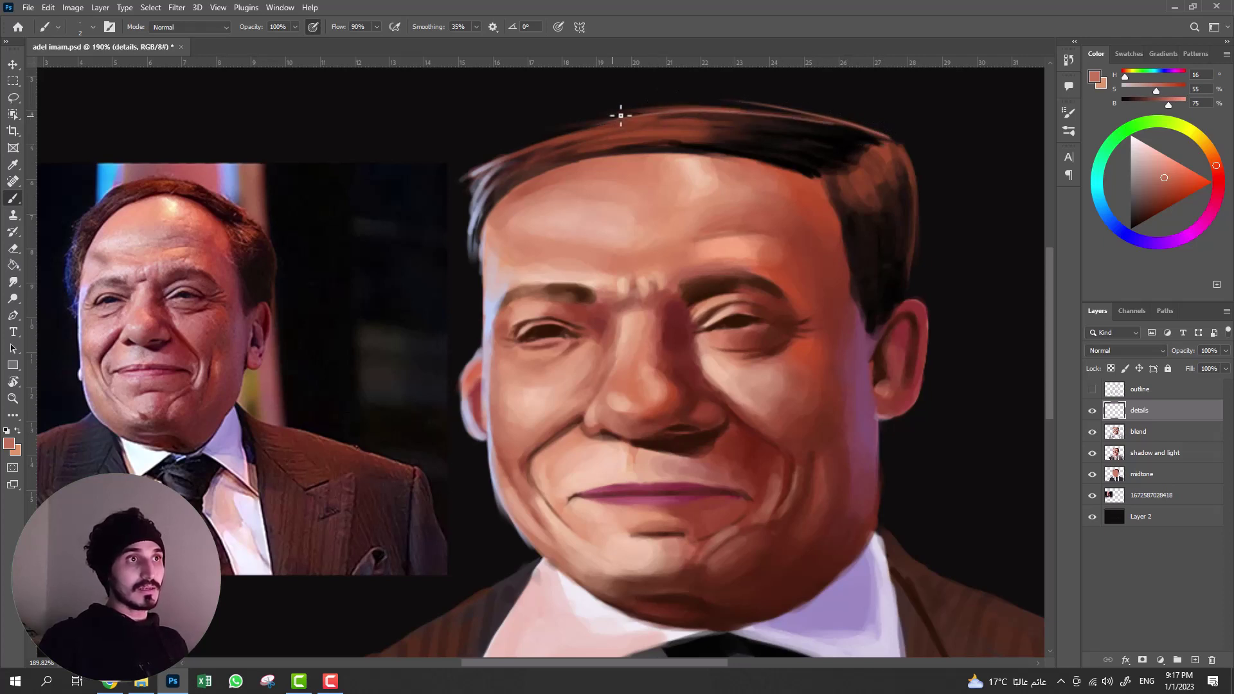
pyautogui.moveTo(621, 116); pyautogui.dragTo(568, 140)
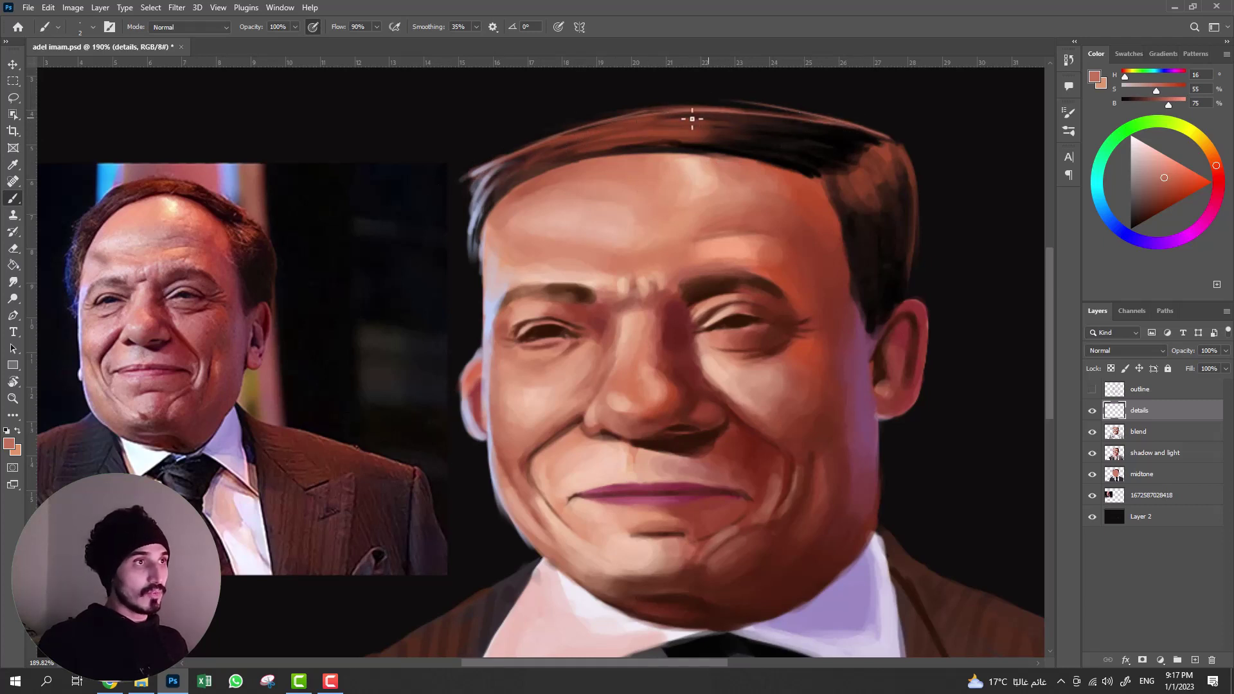
pyautogui.moveTo(681, 117)
pyautogui.mouseDown()
pyautogui.moveTo(604, 132)
pyautogui.moveTo(673, 129)
pyautogui.moveTo(602, 132)
pyautogui.moveTo(707, 144)
pyautogui.moveTo(739, 126)
pyautogui.mouseUp()
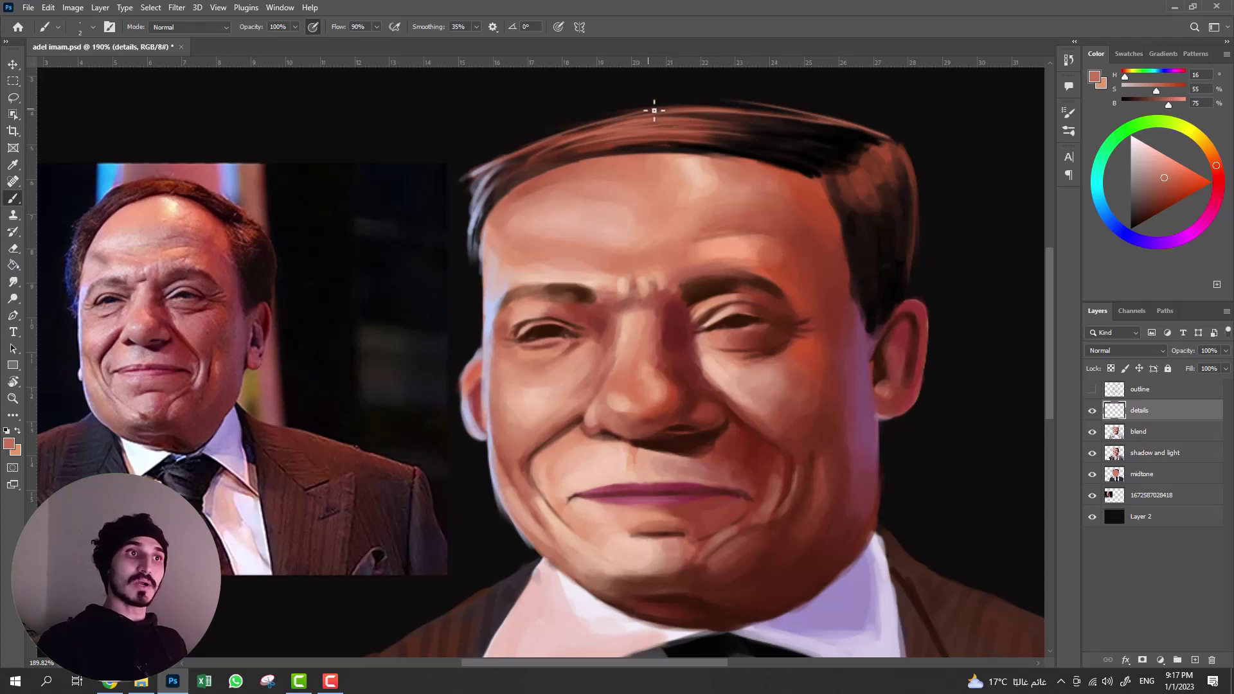
pyautogui.moveTo(654, 110); pyautogui.dragTo(743, 116)
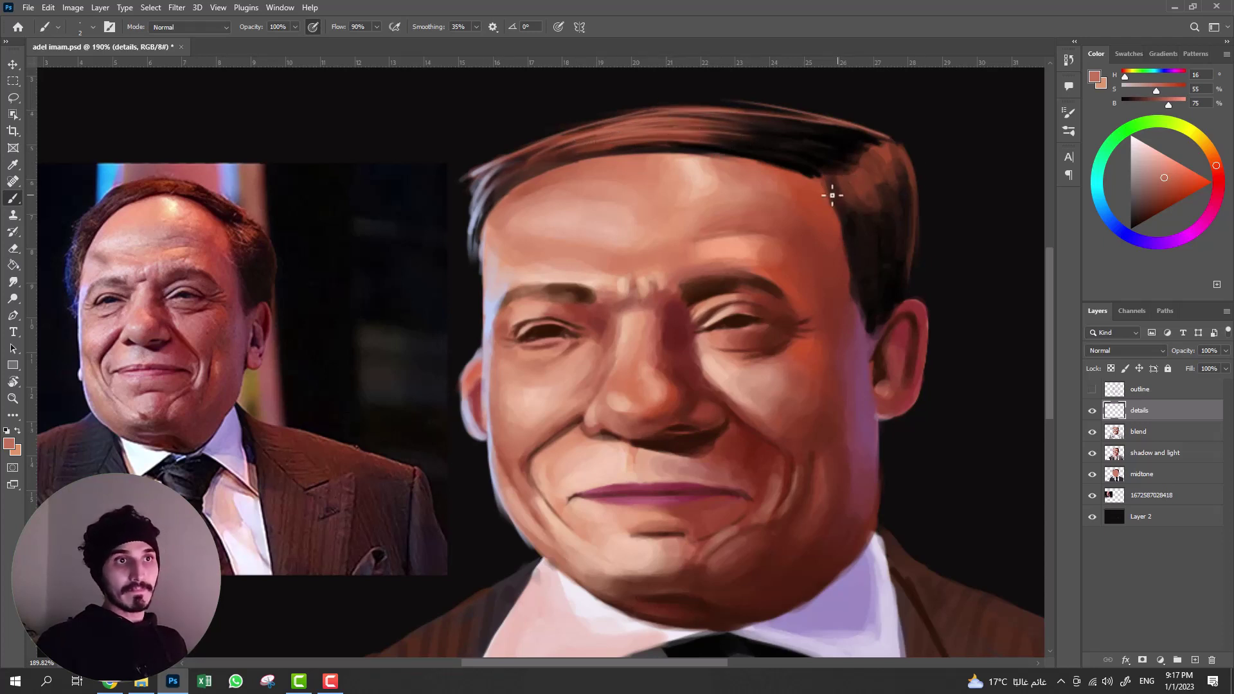
pyautogui.press(']')
pyautogui.press(']')
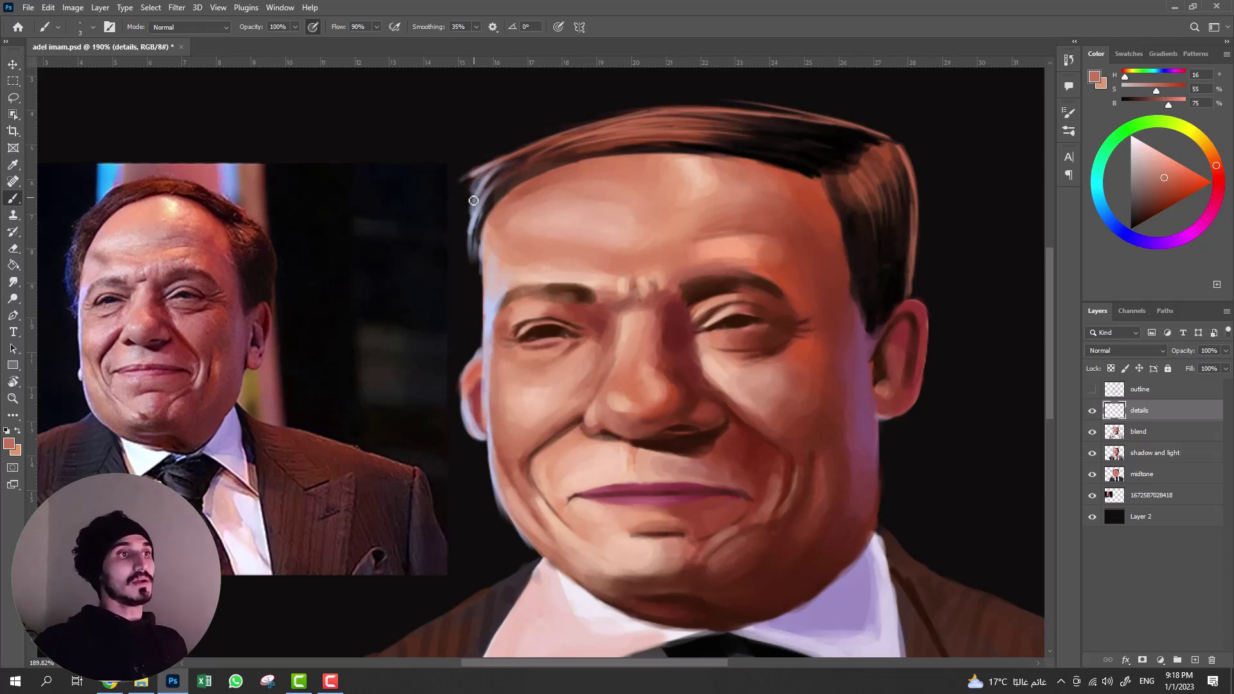
pyautogui.keyDown('alt'); pyautogui.keyDown('shift'); pyautogui.rightClick(473, 248); pyautogui.keyUp('shift'); pyautogui.keyUp('alt')
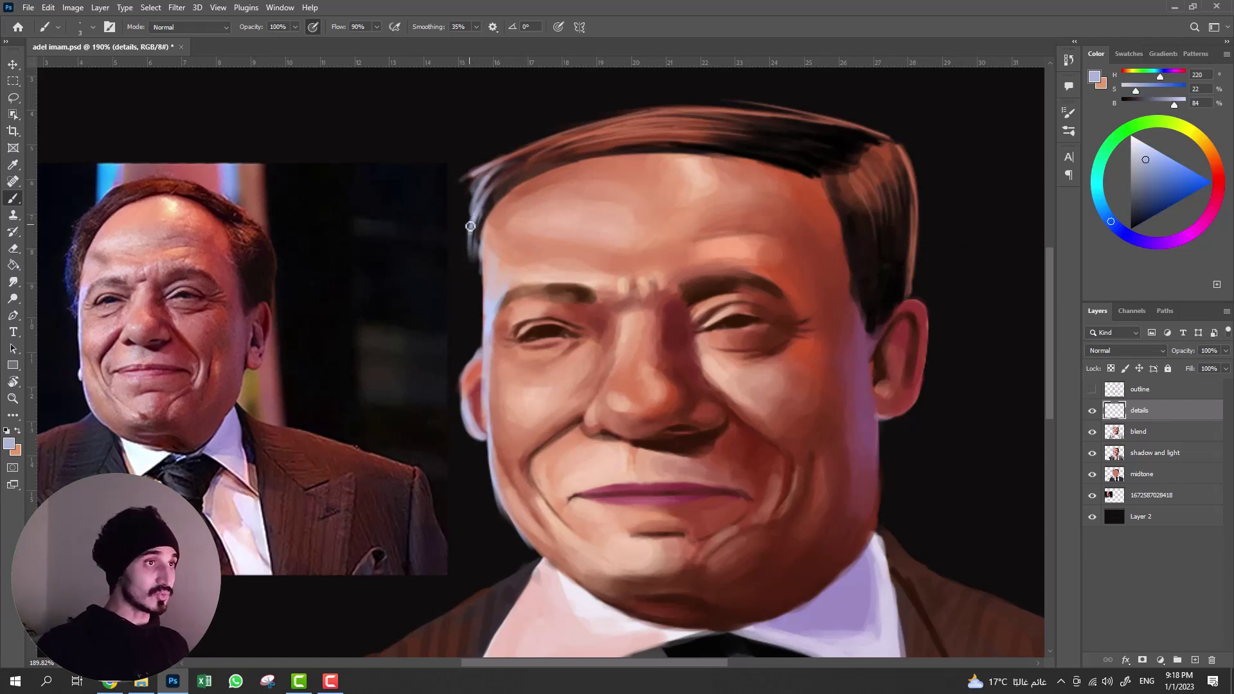
# - Paint pale blue rim-light strokes along the hairline and left face edge, then show the brush presets
pyautogui.keyDown('alt'); pyautogui.keyDown('shift'); pyautogui.rightClick(476, 228); pyautogui.keyUp('shift'); pyautogui.keyUp('alt')
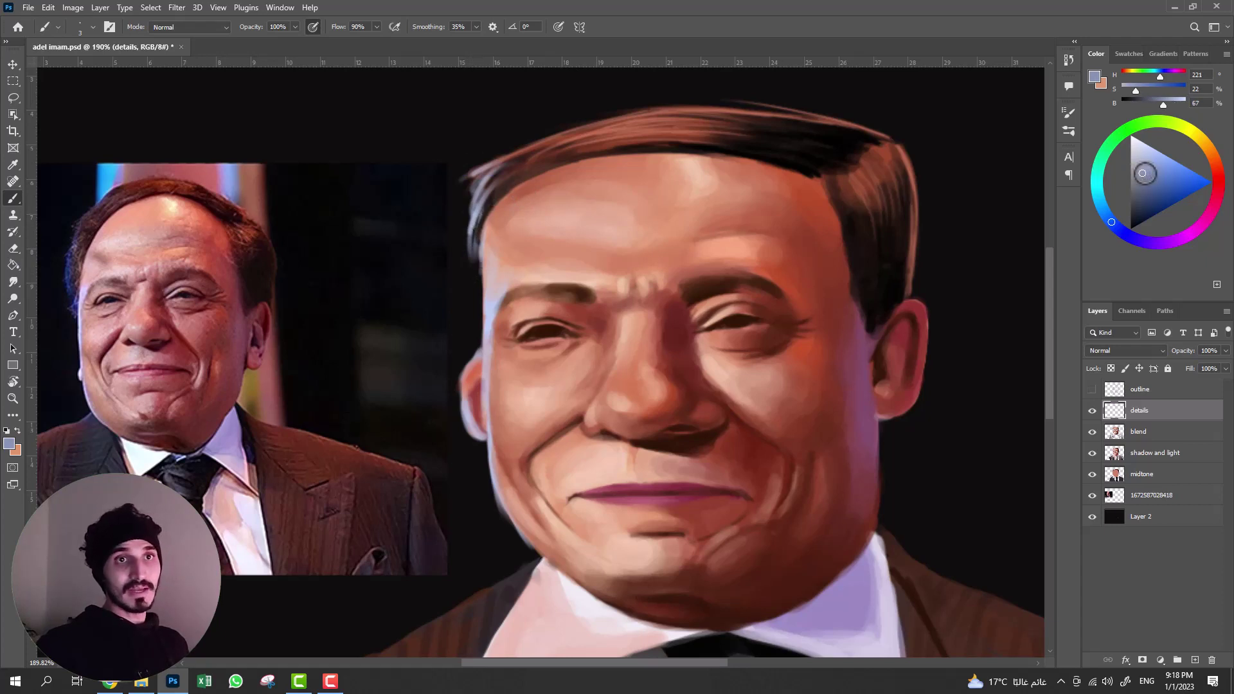
pyautogui.moveTo(1141, 172); pyautogui.dragTo(1143, 158)
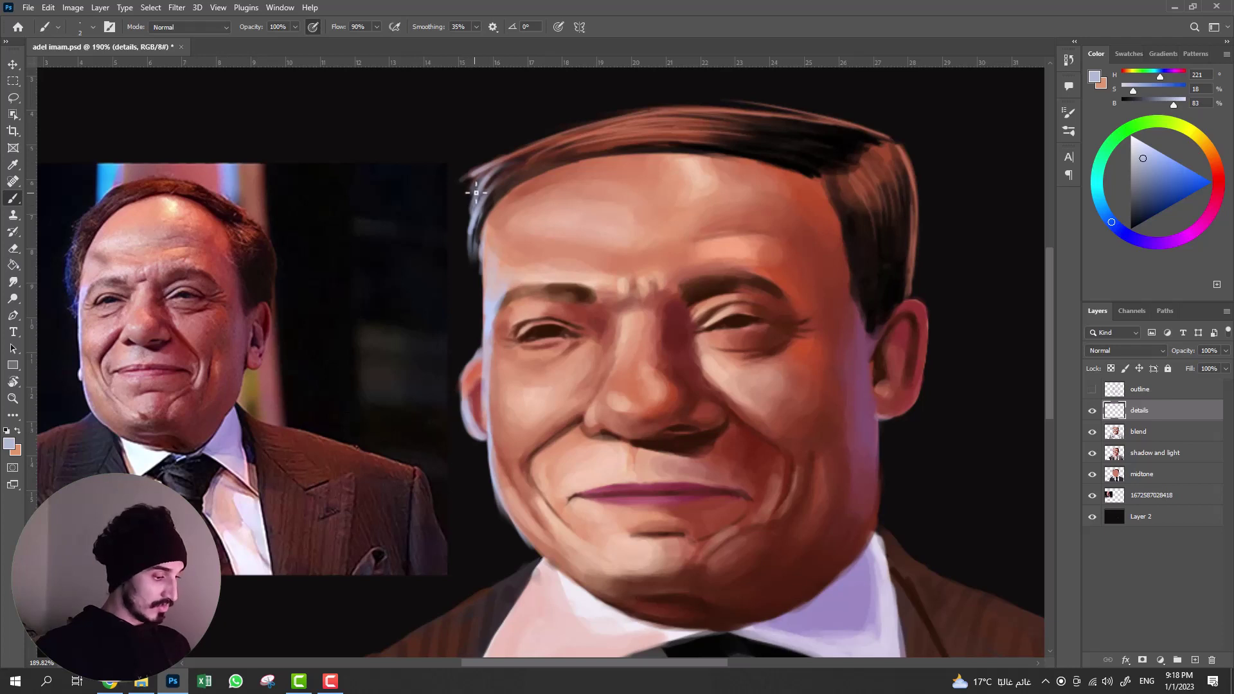
pyautogui.moveTo(502, 155); pyautogui.dragTo(540, 137)
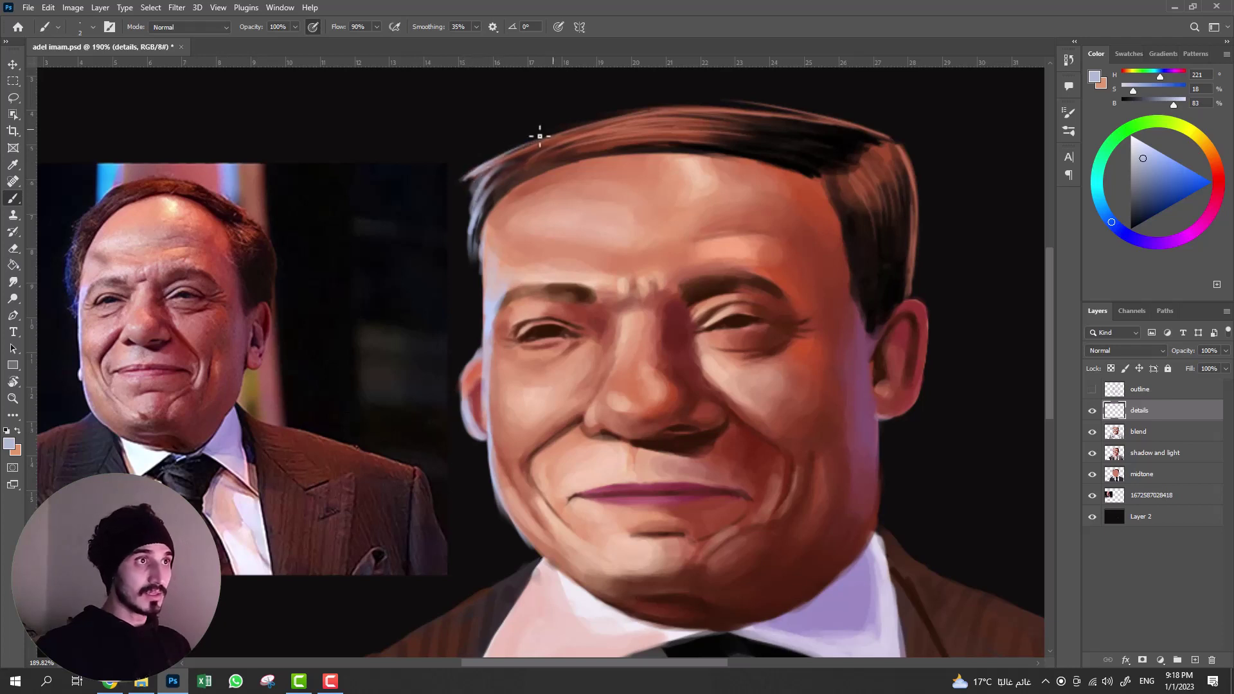
pyautogui.moveTo(483, 169)
pyautogui.mouseDown()
pyautogui.moveTo(538, 130)
pyautogui.moveTo(635, 109)
pyautogui.mouseUp()
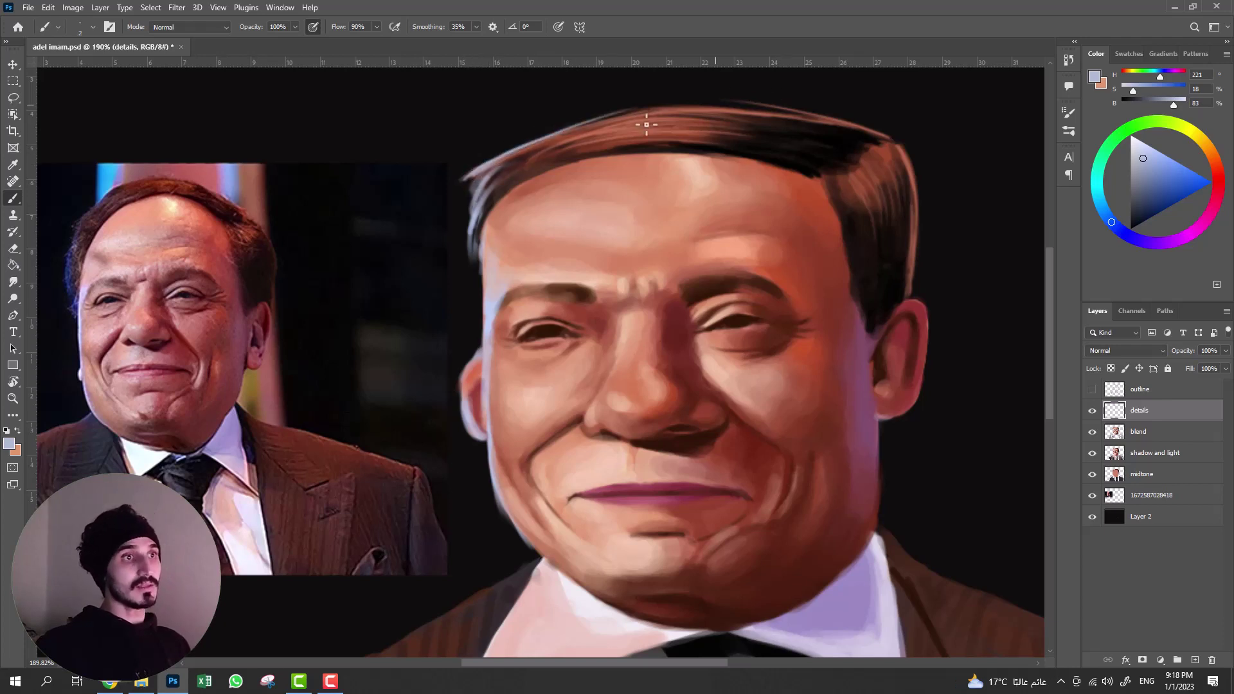
pyautogui.moveTo(470, 202); pyautogui.dragTo(485, 172)
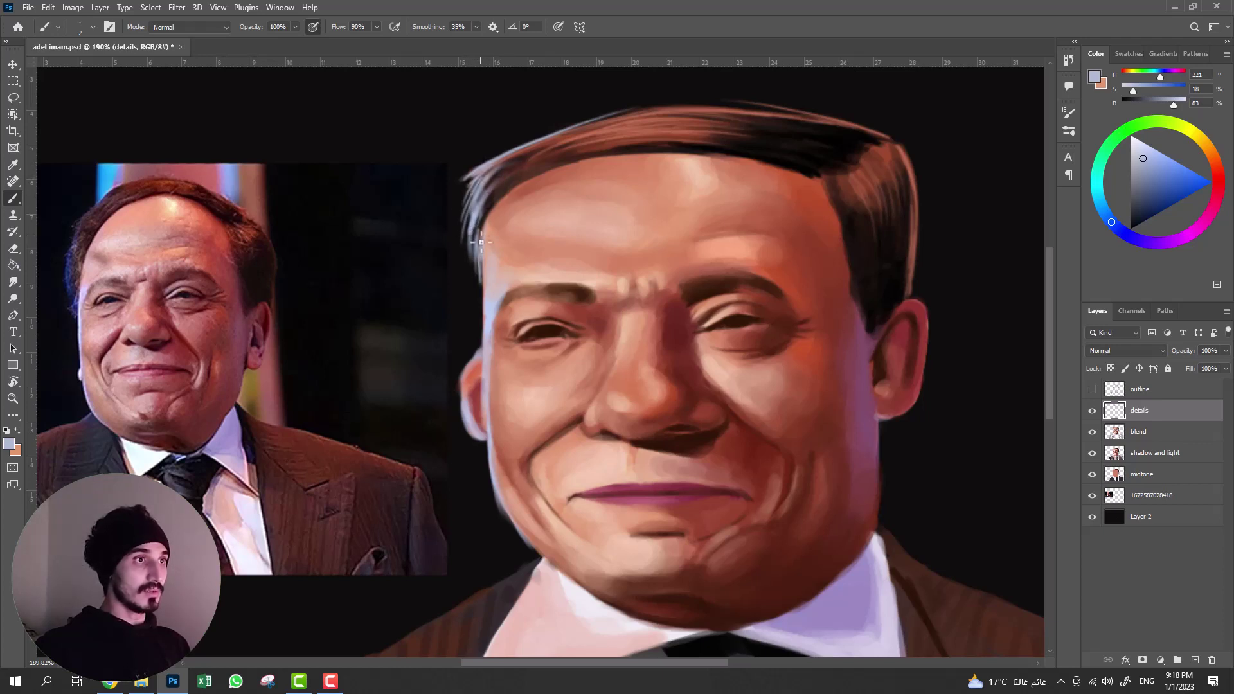
pyautogui.press(']')
pyautogui.press(']')
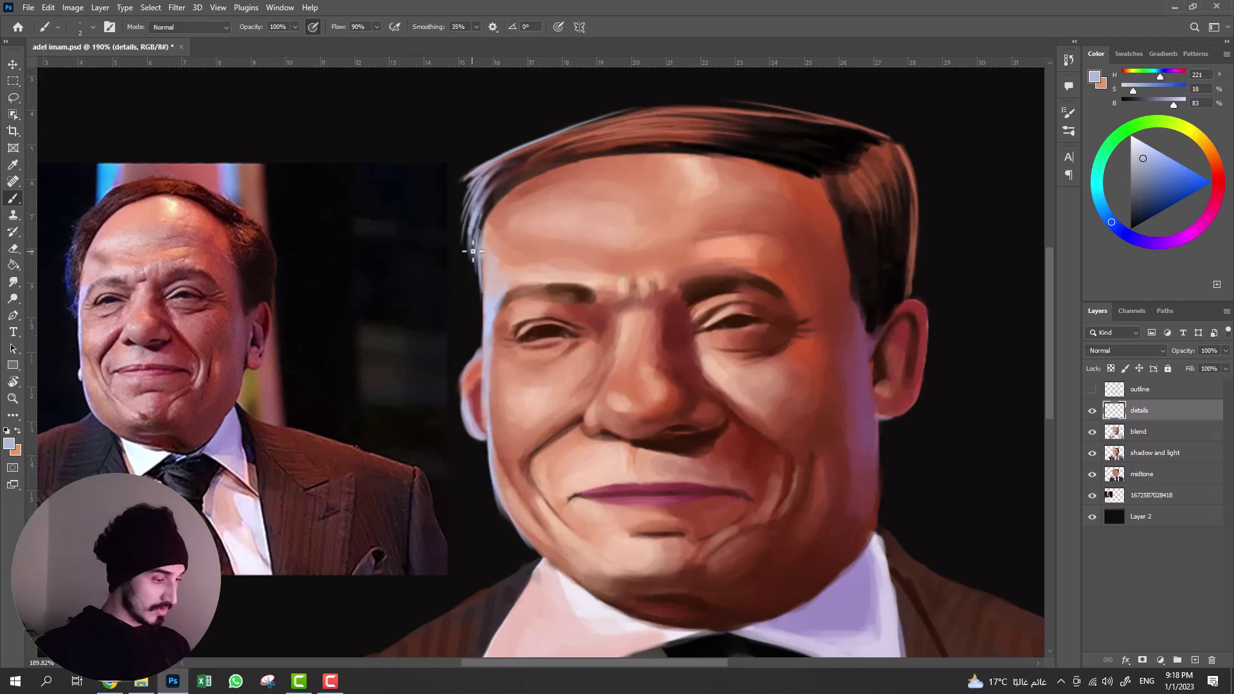
pyautogui.moveTo(481, 286); pyautogui.dragTo(484, 245)
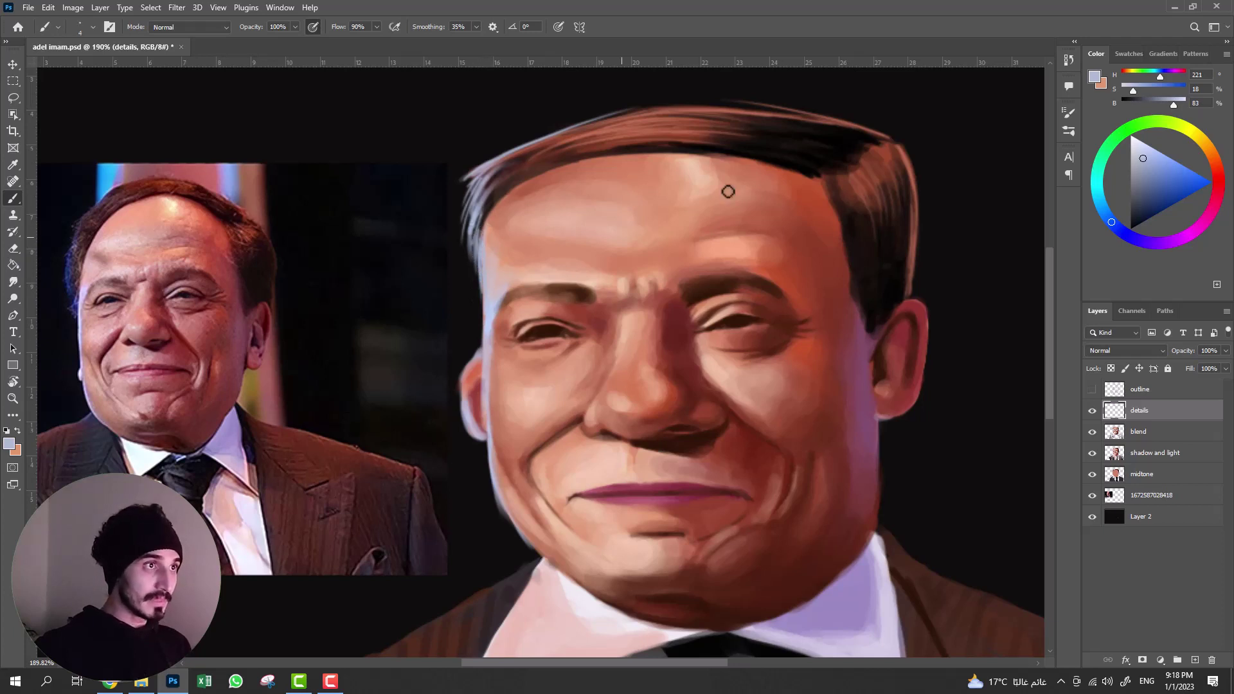
pyautogui.click(1068, 130)
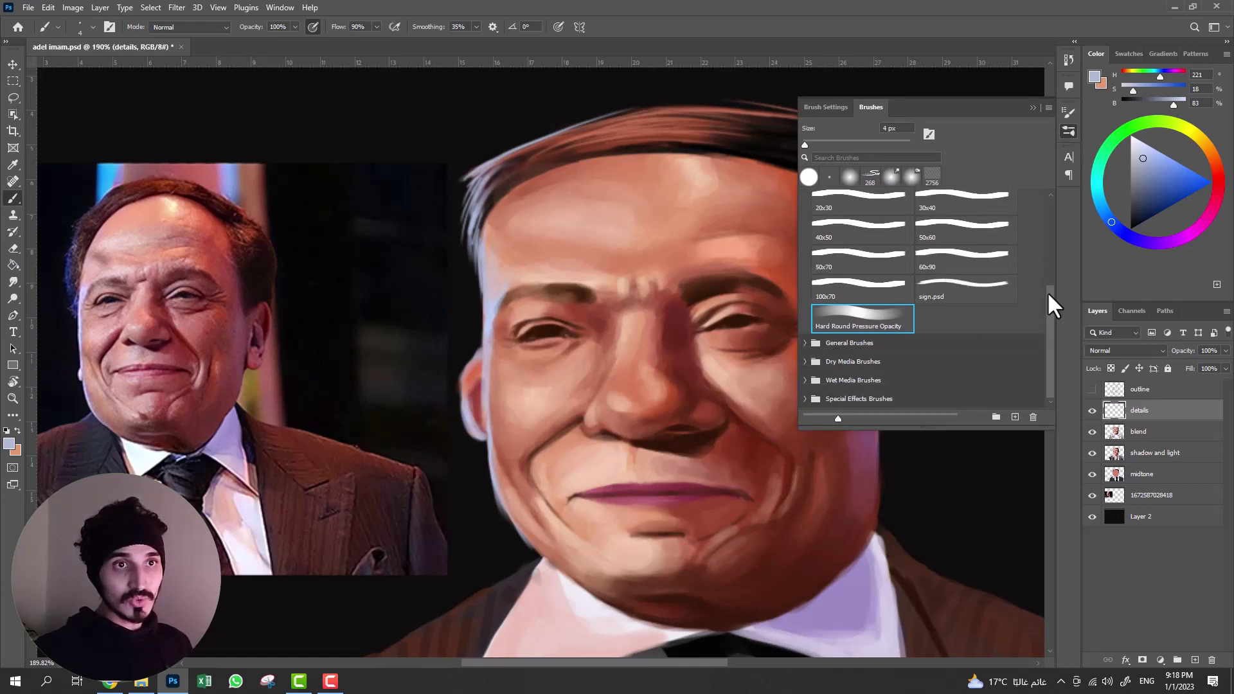
pyautogui.moveTo(1048, 291); pyautogui.dragTo(1055, 193)
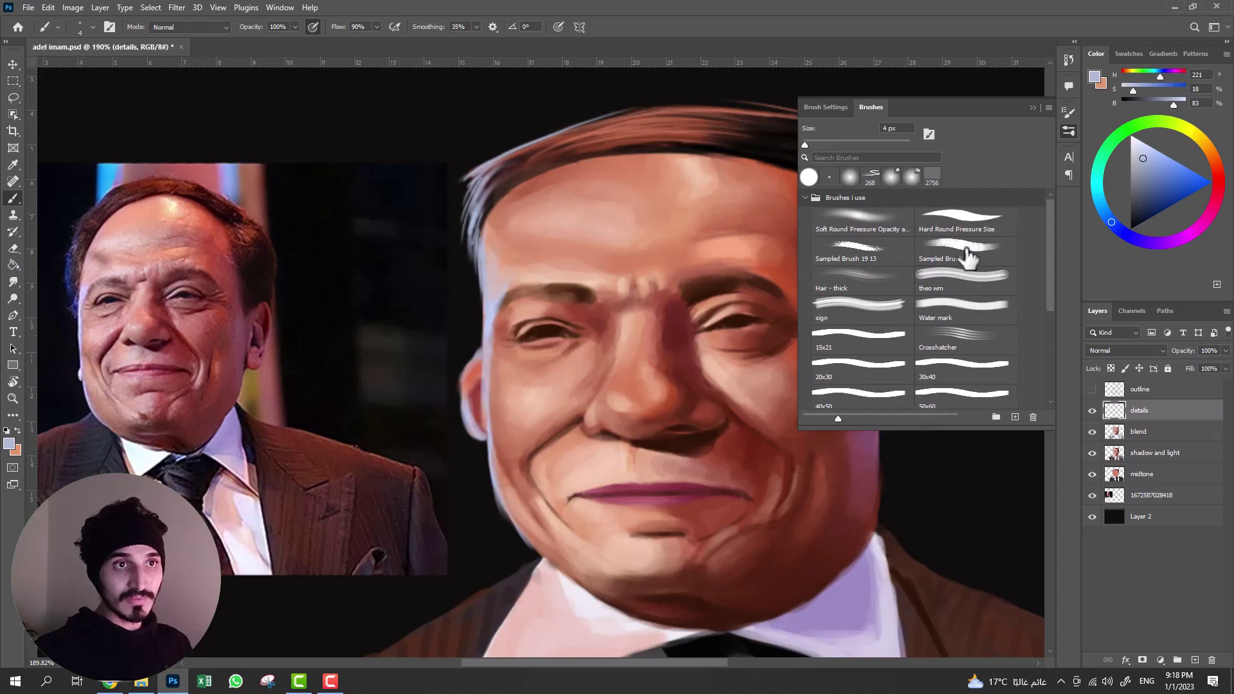
# - Choose the textured sampled brush preset, undo two test strokes, and shrink it to a tiny size
pyautogui.click(965, 251)
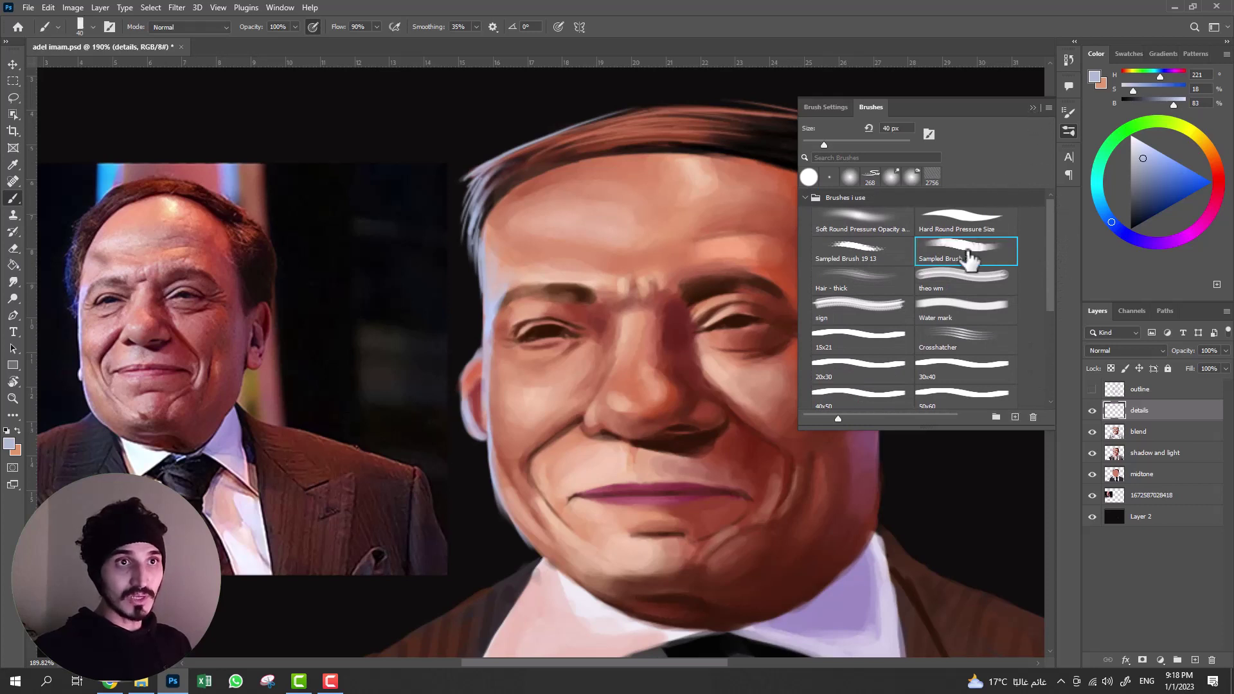
pyautogui.click(1033, 108)
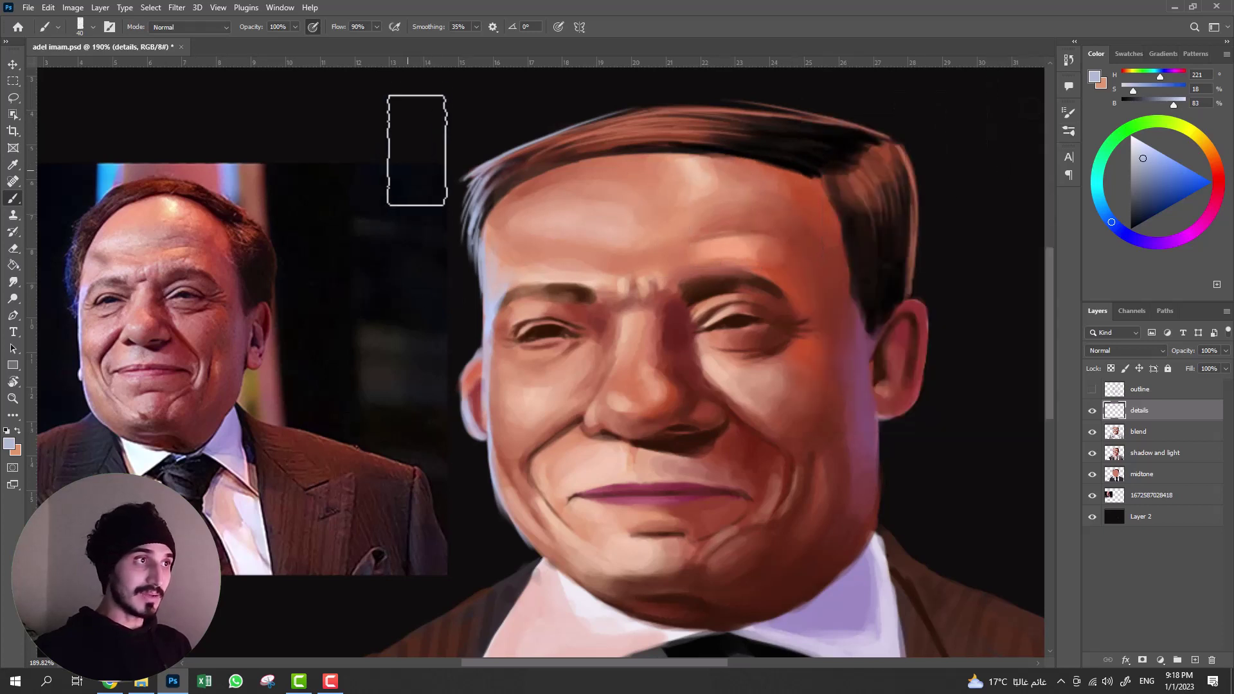
pyautogui.moveTo(1005, 218); pyautogui.dragTo(967, 252)
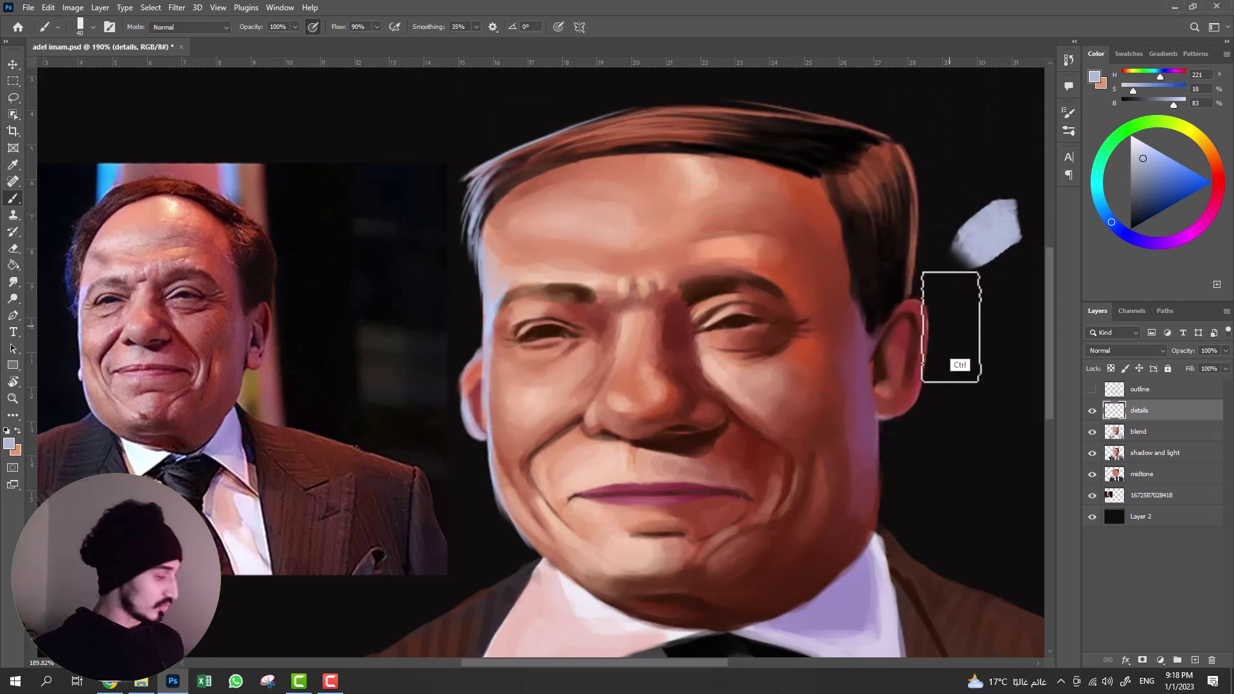
pyautogui.hotkey('ctrl', 'z')
pyautogui.press('[')
pyautogui.moveTo(978, 278); pyautogui.dragTo(1003, 251)
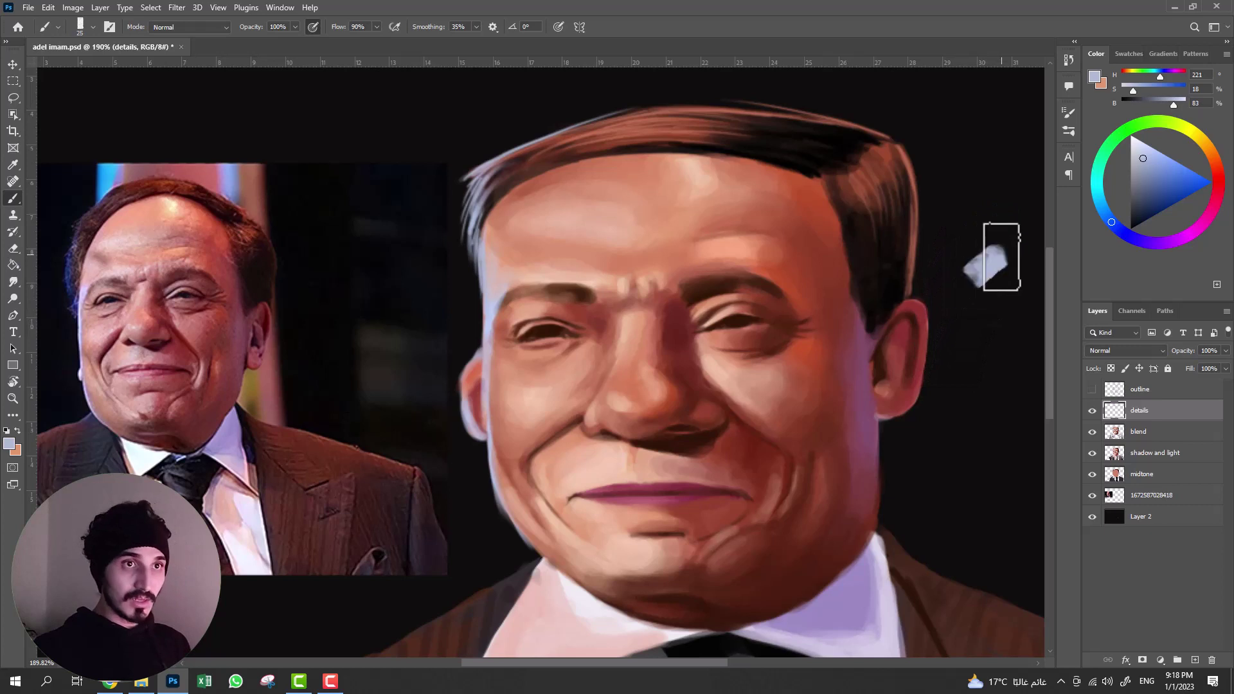
pyautogui.hotkey('ctrl', 'z')
pyautogui.press('[')
pyautogui.press('[')
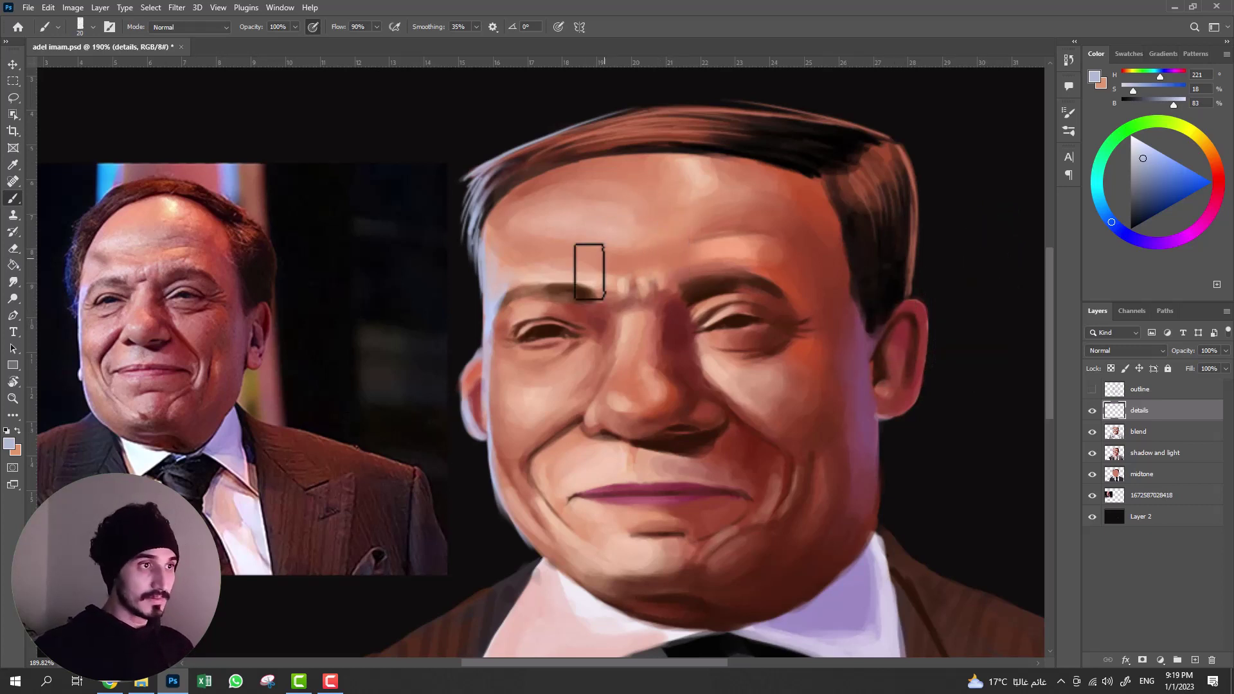
pyautogui.press('[')
pyautogui.press('[')
pyautogui.press('[')
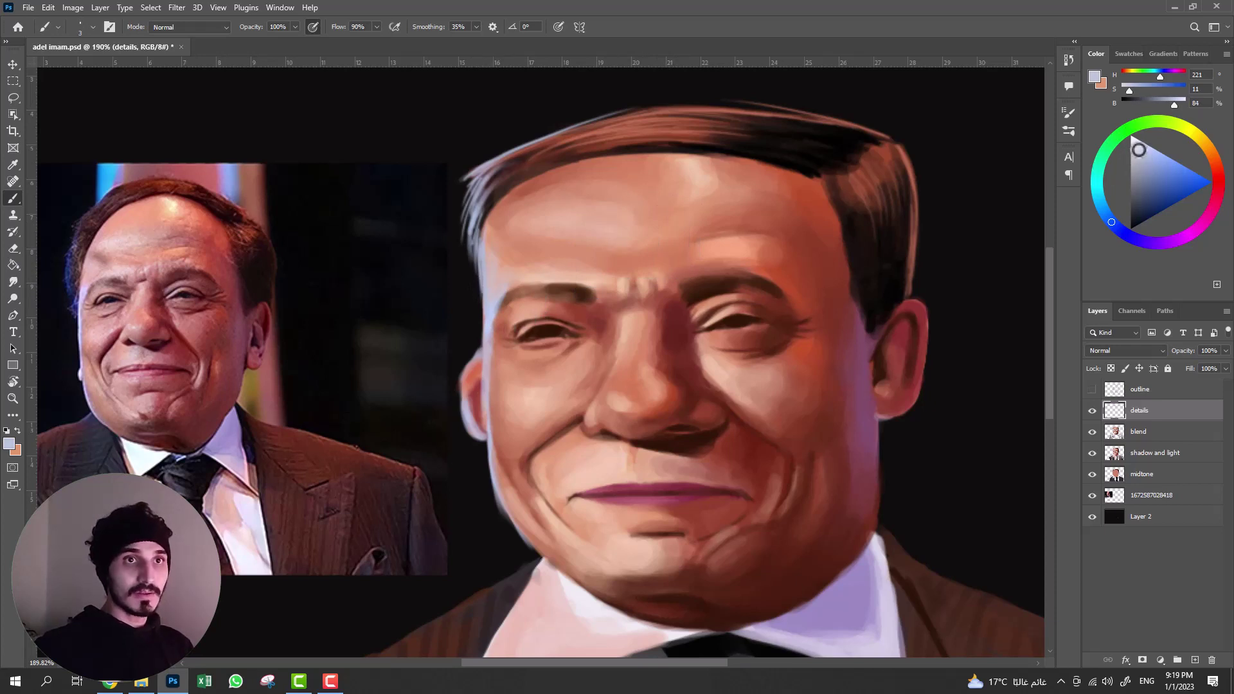
# - Paint a thin light rim down the face's left edge, cheek and jaw, then sample dark hair colours
pyautogui.moveTo(1132, 154); pyautogui.dragTo(1139, 146)
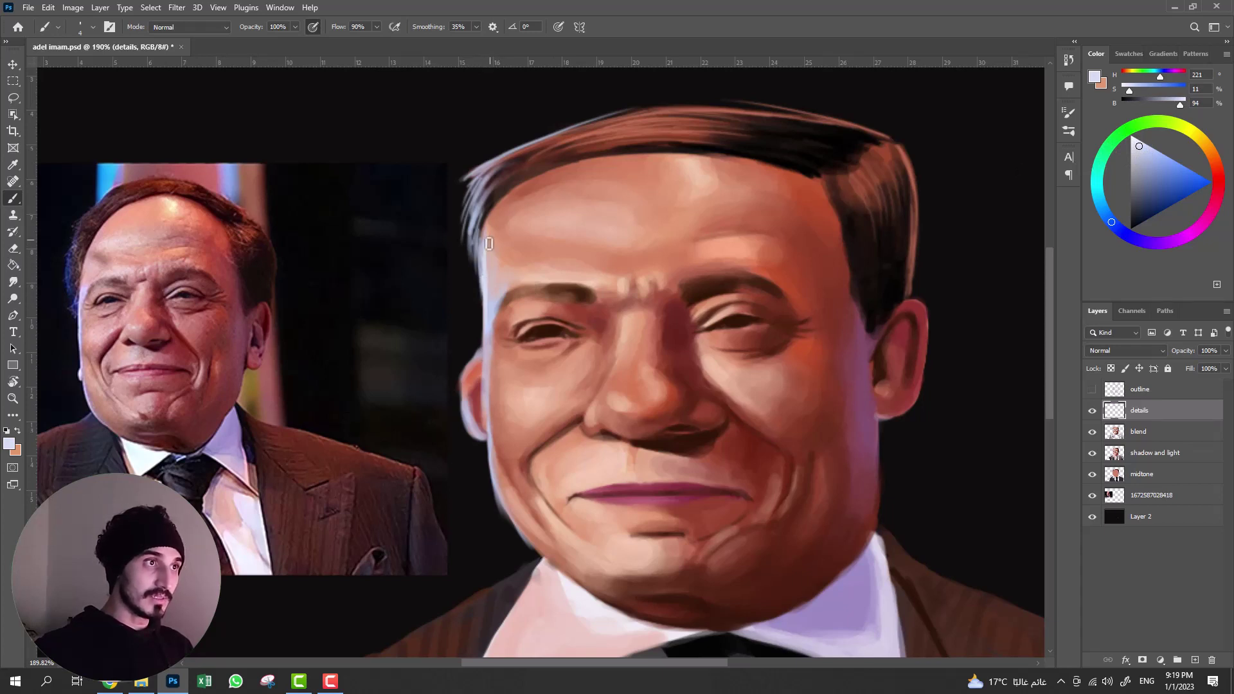
pyautogui.moveTo(485, 331); pyautogui.dragTo(484, 399)
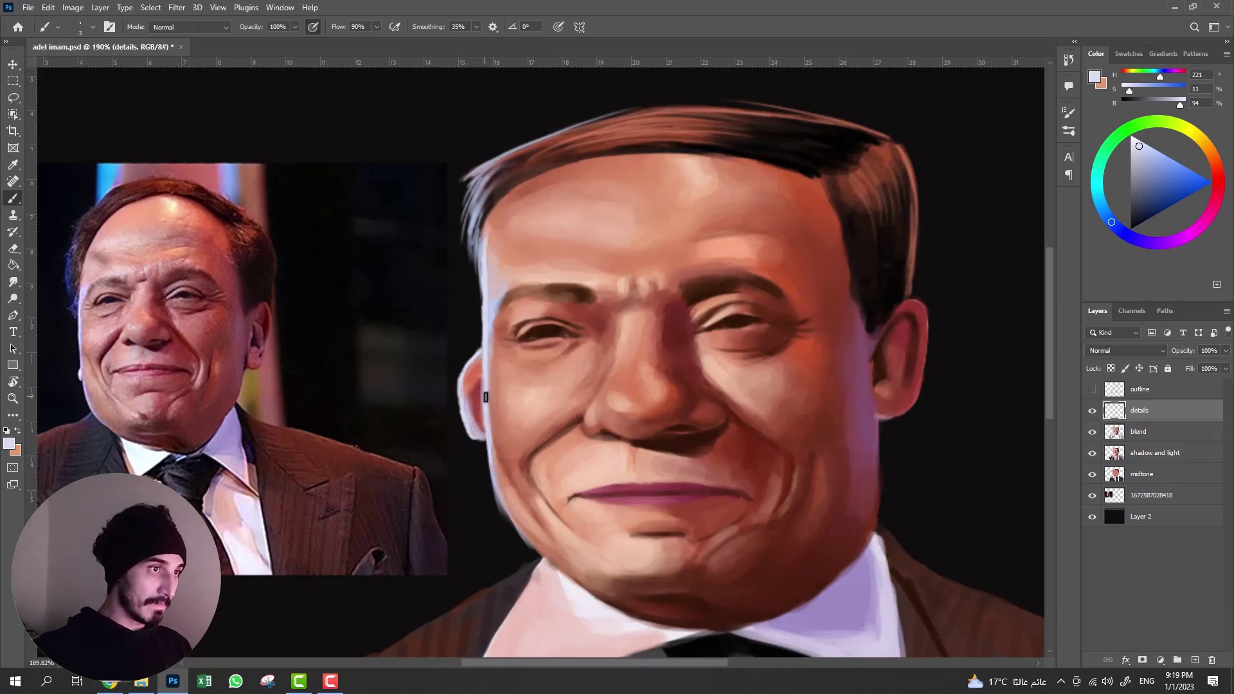
pyautogui.moveTo(492, 448); pyautogui.dragTo(513, 524)
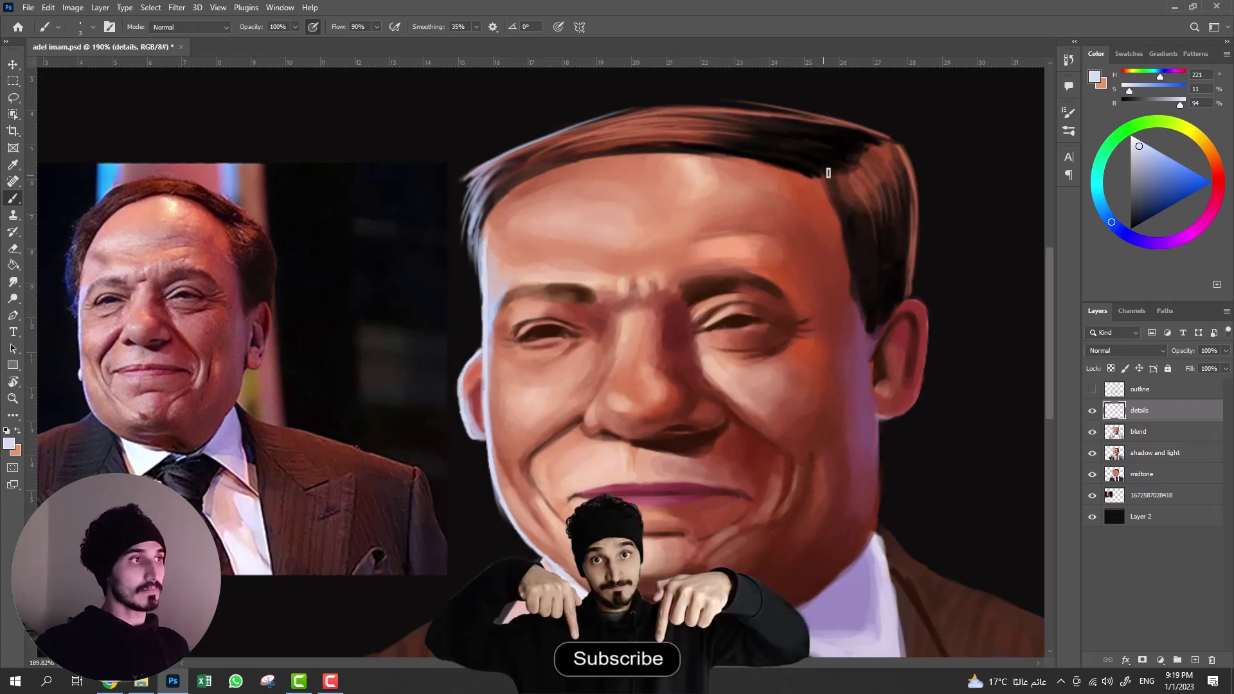
pyautogui.keyDown('alt'); pyautogui.click(810, 175); pyautogui.keyUp('alt')
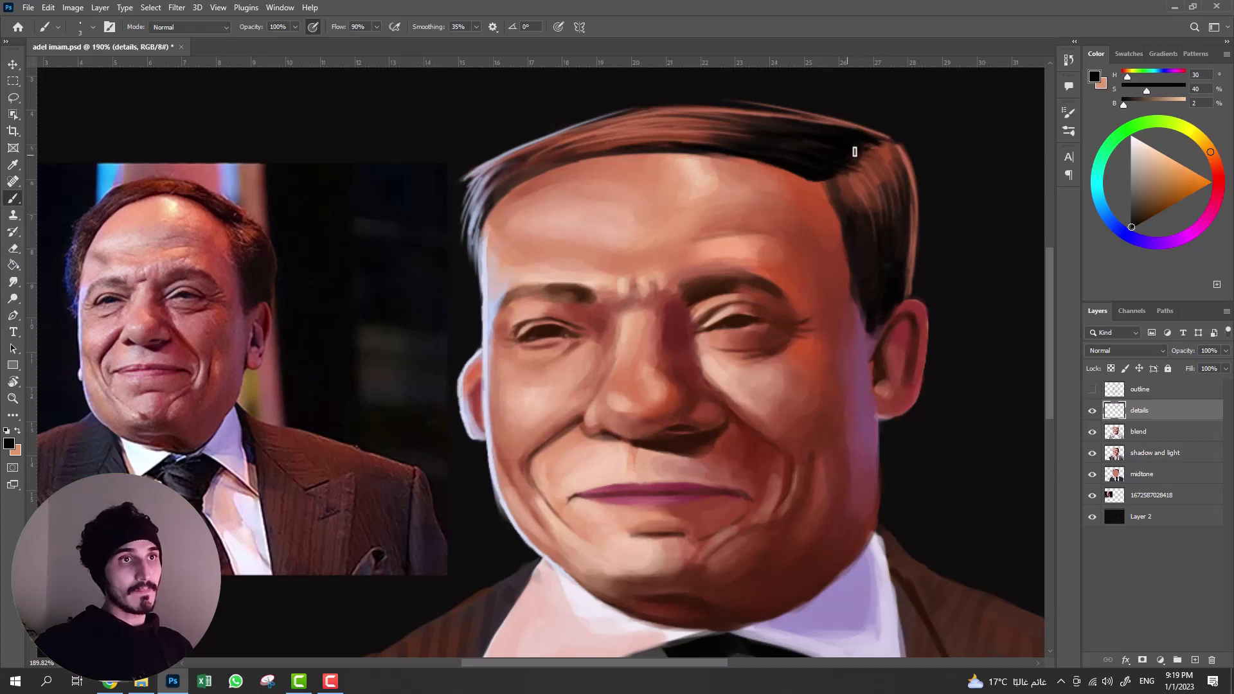
pyautogui.keyDown('alt'); pyautogui.click(862, 171); pyautogui.keyUp('alt')
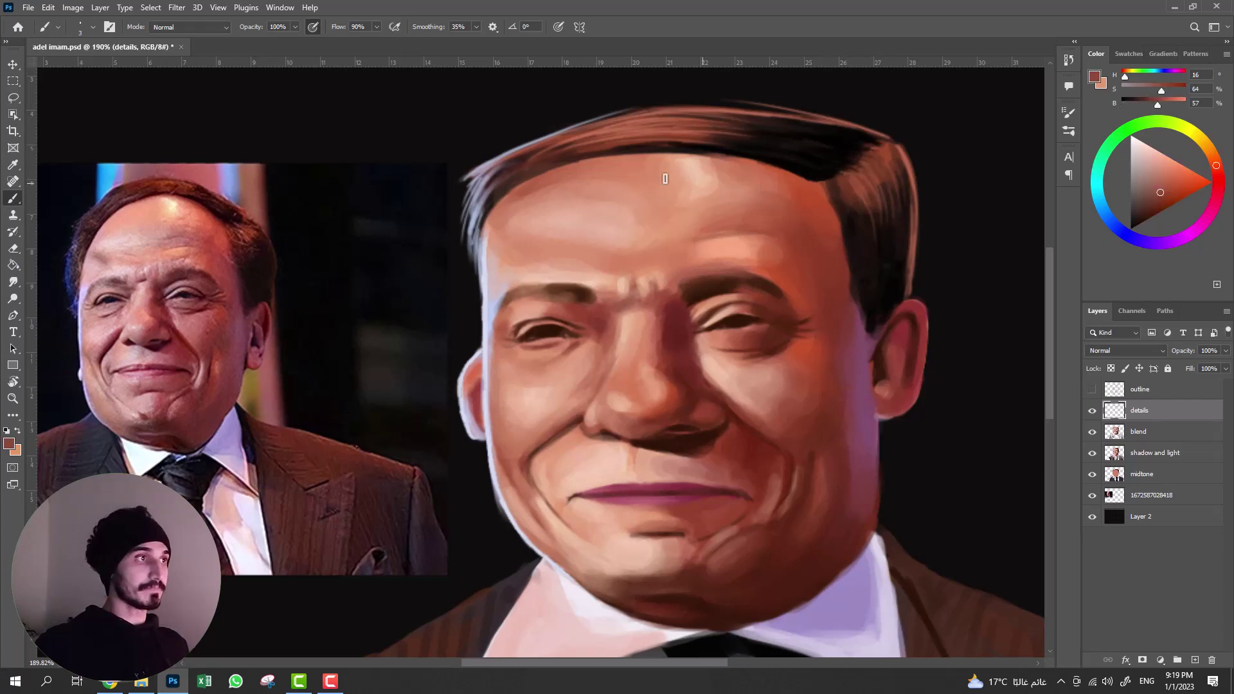
# - Sample and lighten the forehead skin, then paint small bright highlights on the forehead
pyautogui.keyDown('alt'); pyautogui.click(698, 172); pyautogui.keyUp('alt')
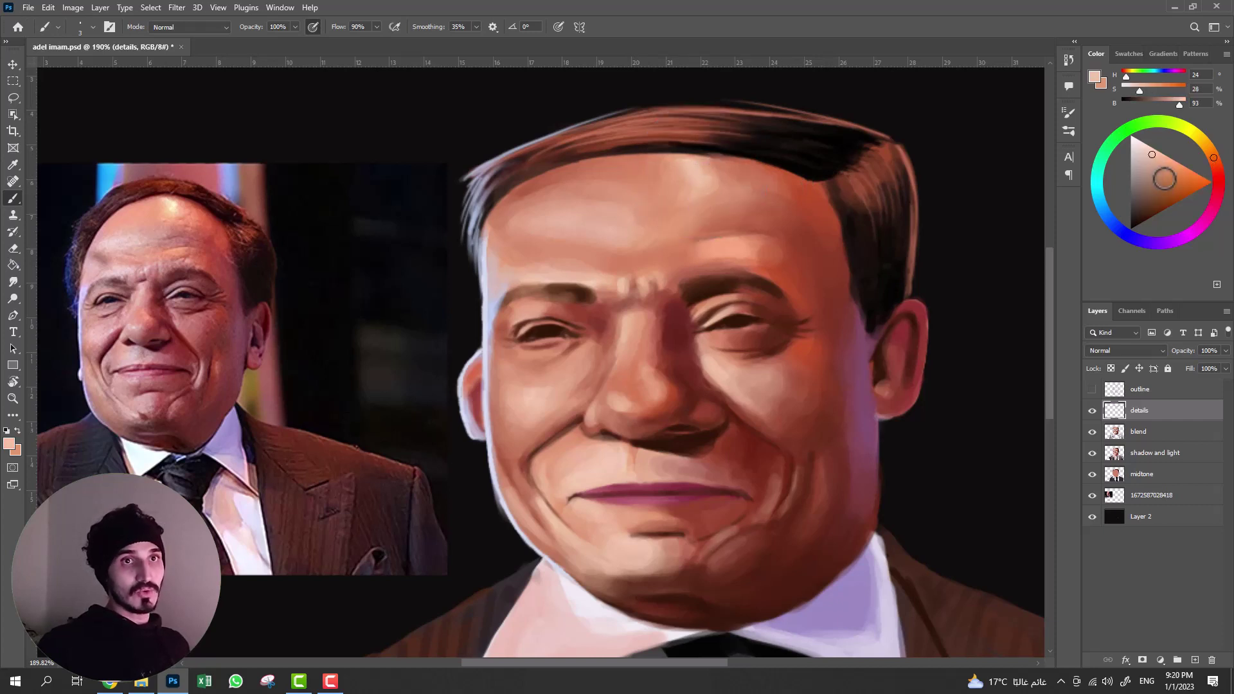
pyautogui.moveTo(1165, 179); pyautogui.dragTo(1144, 146)
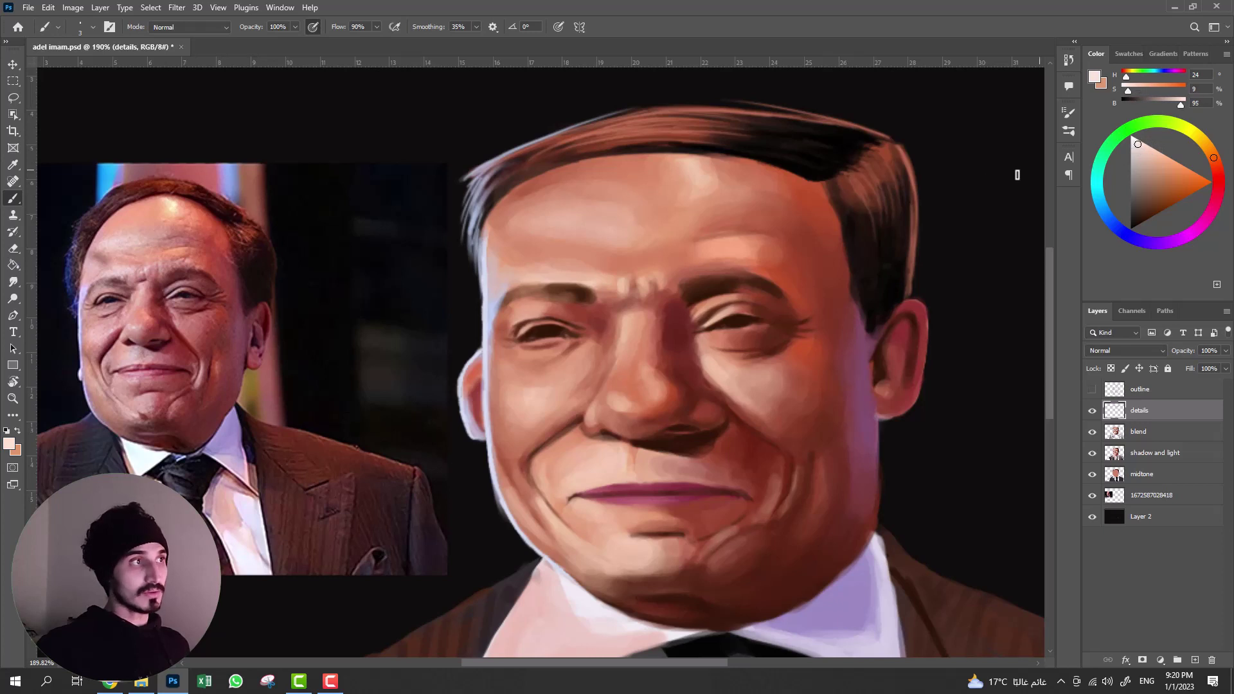
pyautogui.press(']')
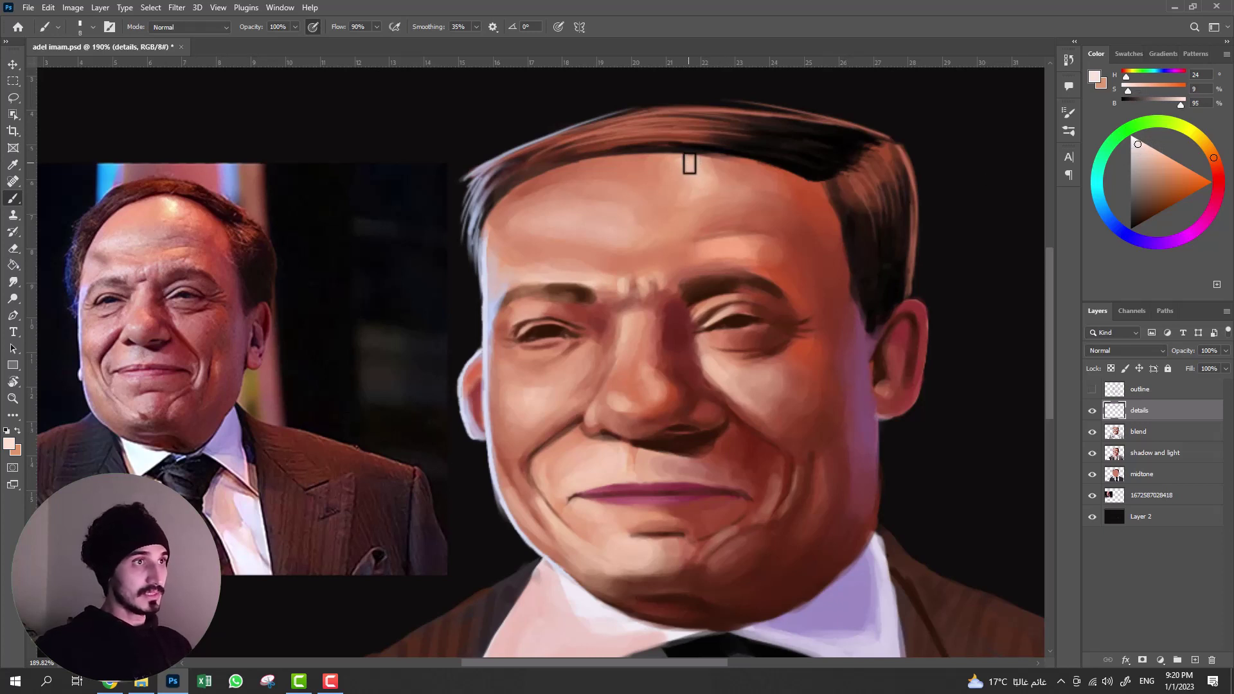
pyautogui.moveTo(686, 161); pyautogui.dragTo(706, 193)
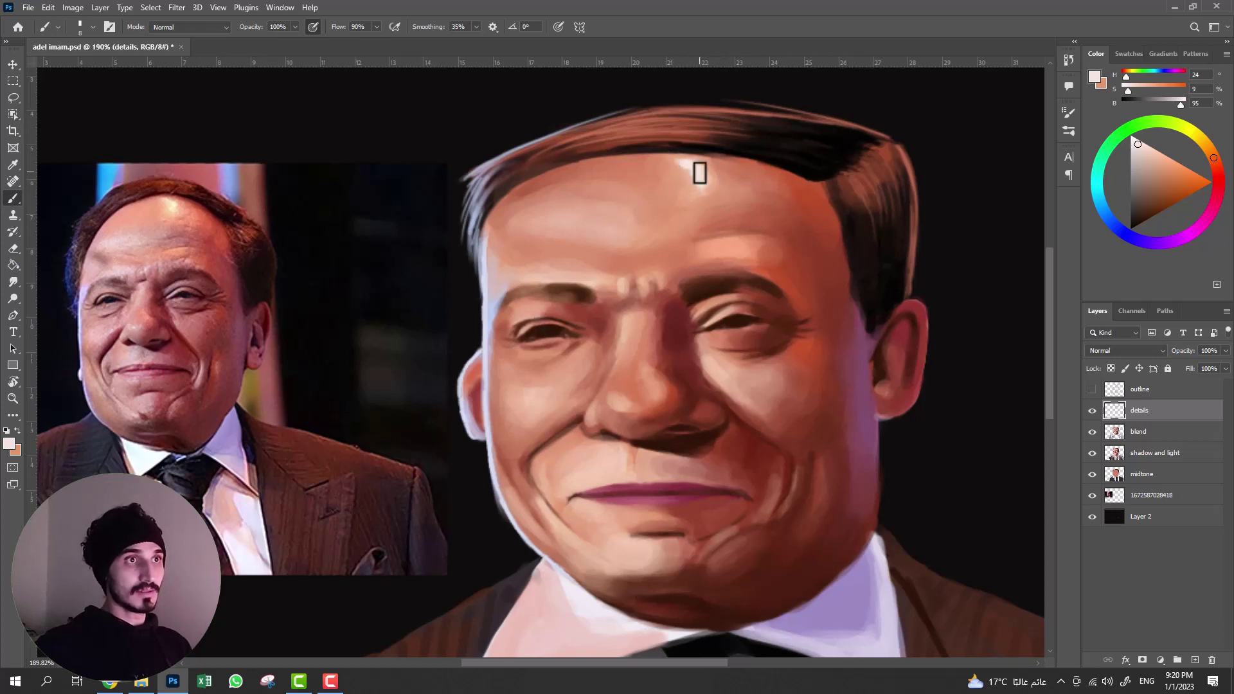
pyautogui.moveTo(700, 173)
pyautogui.mouseDown()
pyautogui.moveTo(727, 195)
pyautogui.moveTo(716, 193)
pyautogui.mouseUp()
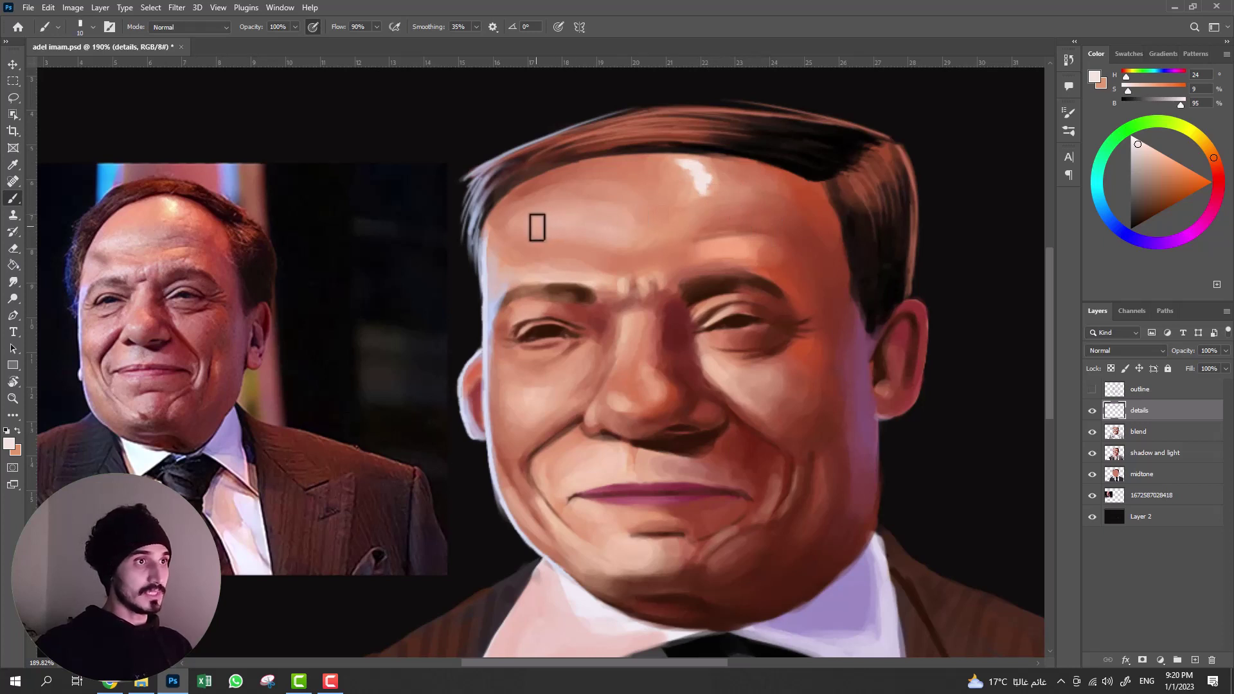
pyautogui.press(']')
pyautogui.press(']')
# - Paint a broad white highlight across the forehead, redoing it once, plus a faint finer stroke
pyautogui.moveTo(524, 222); pyautogui.dragTo(593, 223)
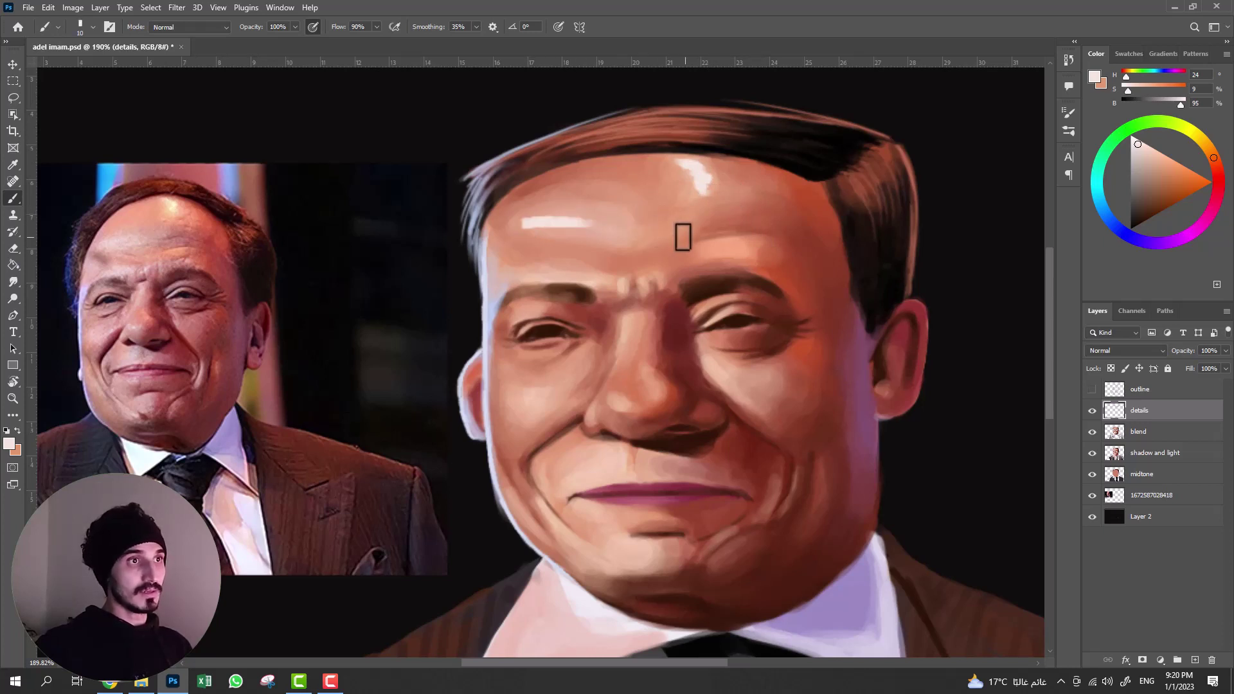
pyautogui.hotkey('ctrl', 'z')
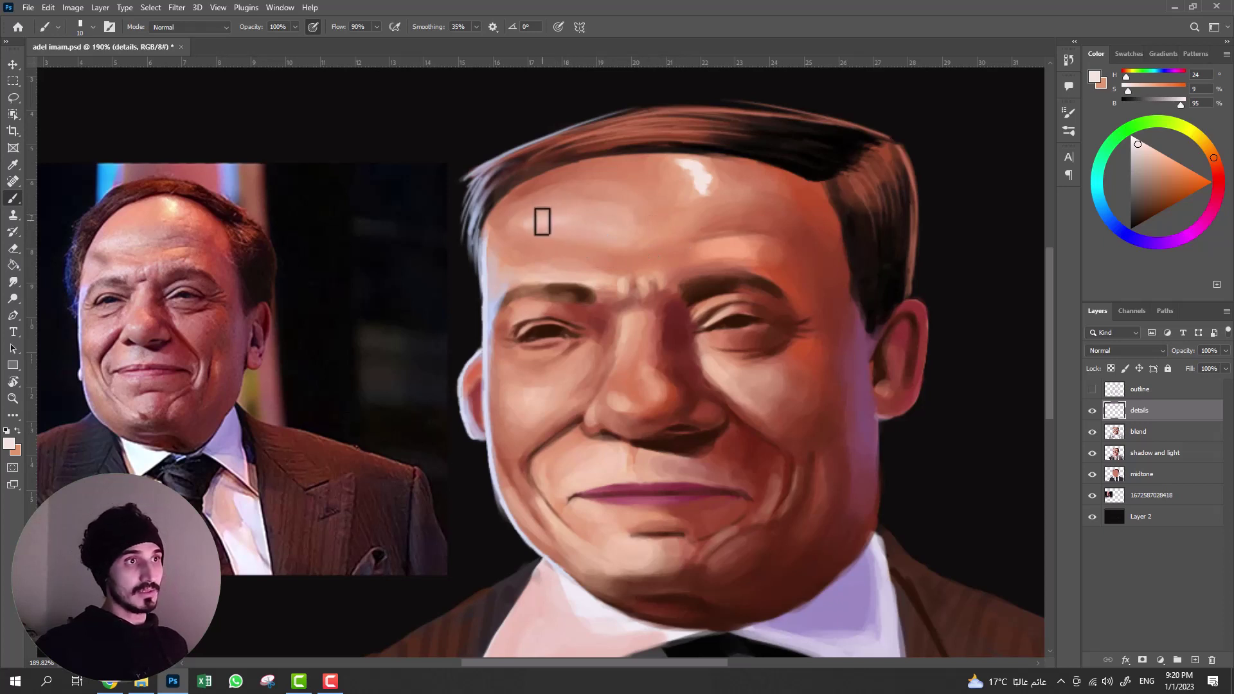
pyautogui.press(']')
pyautogui.moveTo(535, 220); pyautogui.dragTo(612, 227)
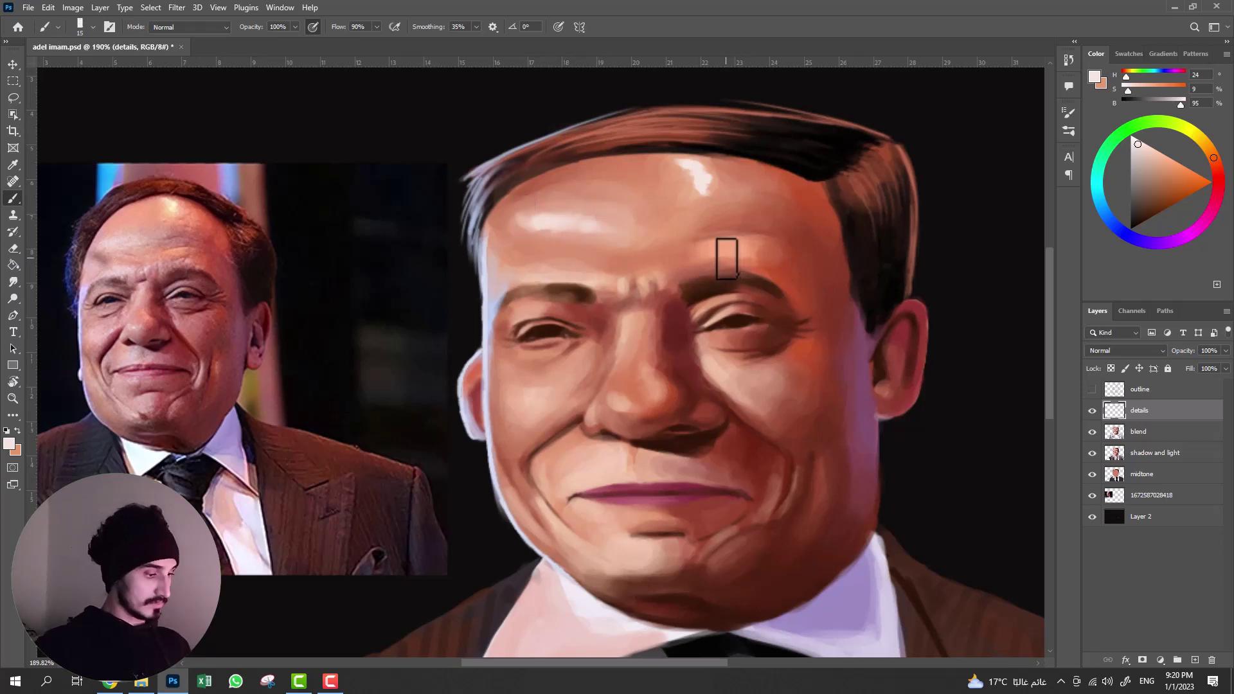
pyautogui.press('[')
pyautogui.press('[')
pyautogui.press('[')
pyautogui.moveTo(699, 247); pyautogui.dragTo(742, 242)
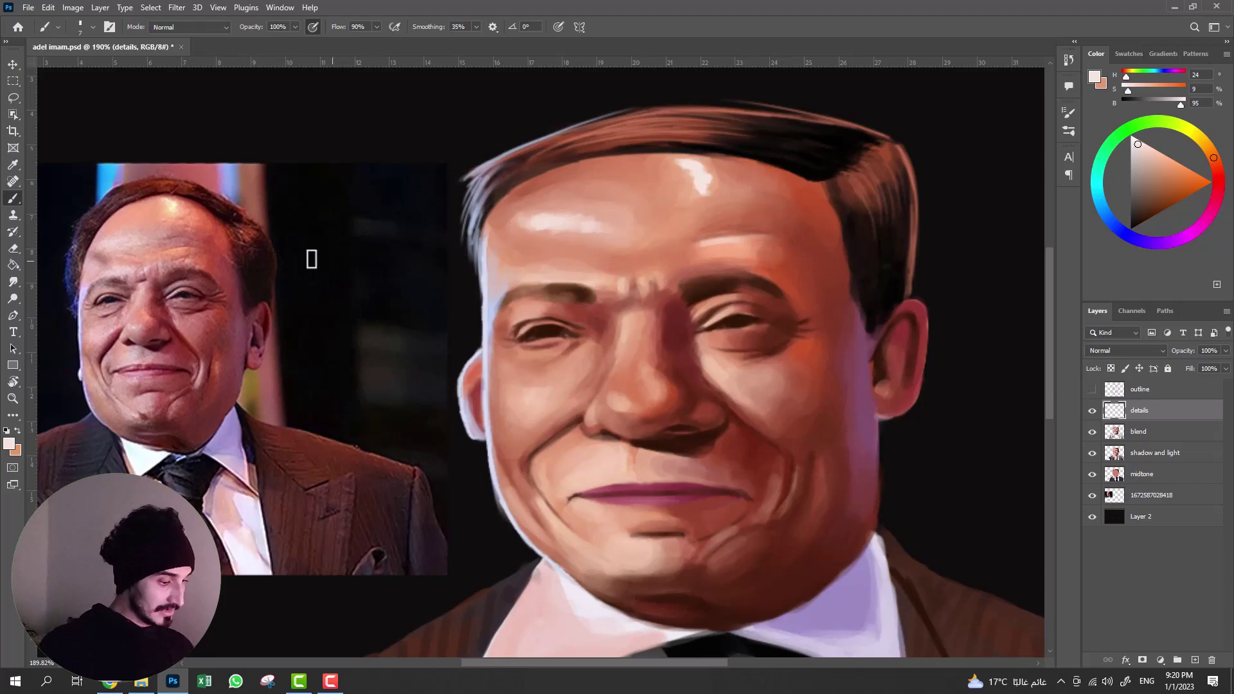
pyautogui.press('[')
# - Zoom into the reference forehead, pan back to the painting, and sample a darker red skin tone
pyautogui.press('z')
pyautogui.moveTo(171, 261)
pyautogui.mouseDown()
pyautogui.moveTo(199, 249)
pyautogui.moveTo(180, 247)
pyautogui.mouseUp()
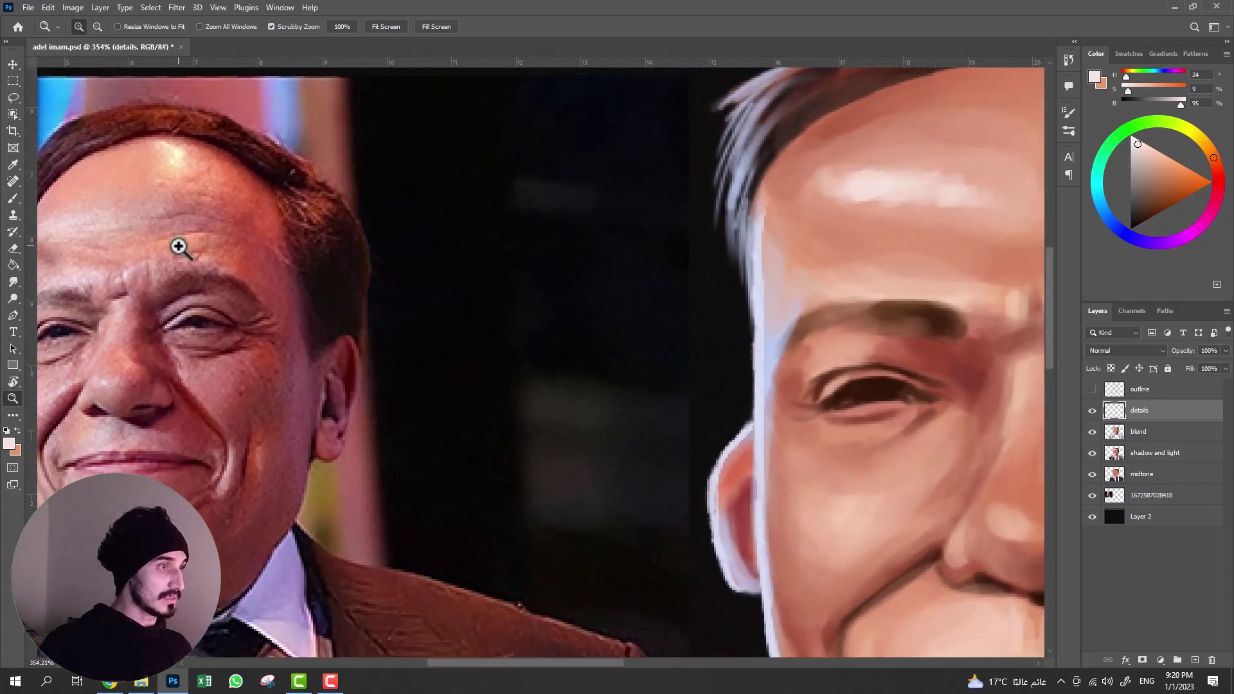
pyautogui.press('b')
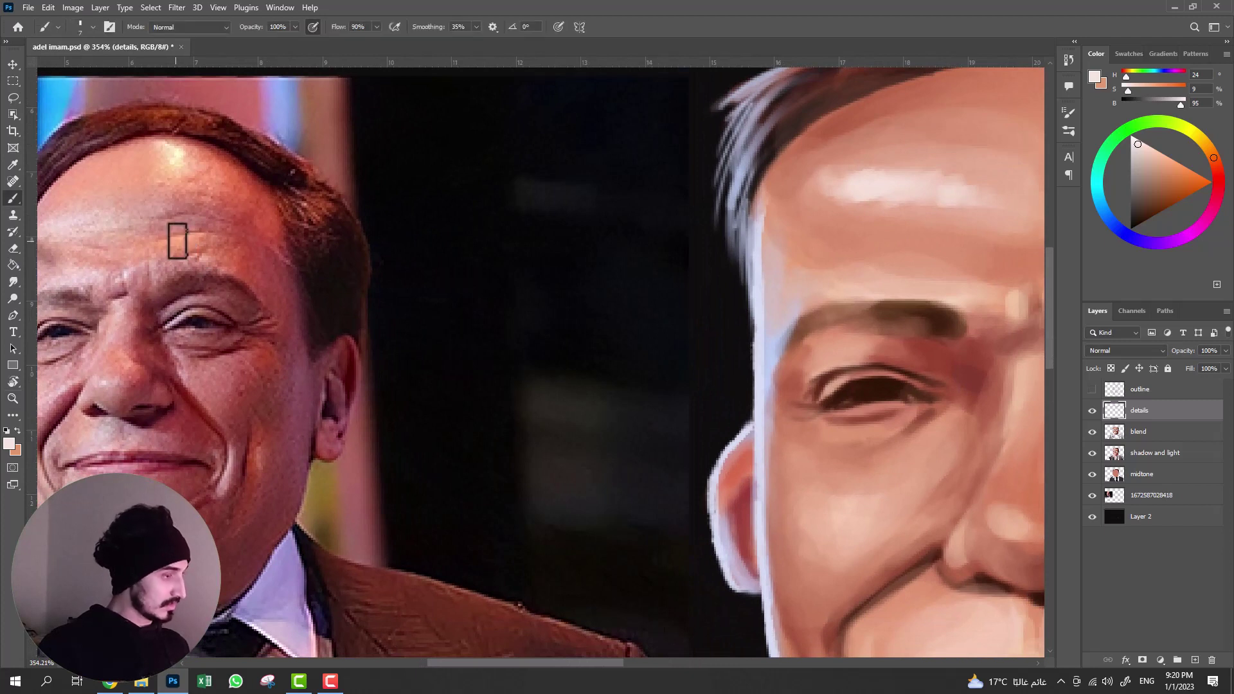
pyautogui.press('[')
pyautogui.press('[')
pyautogui.press('[')
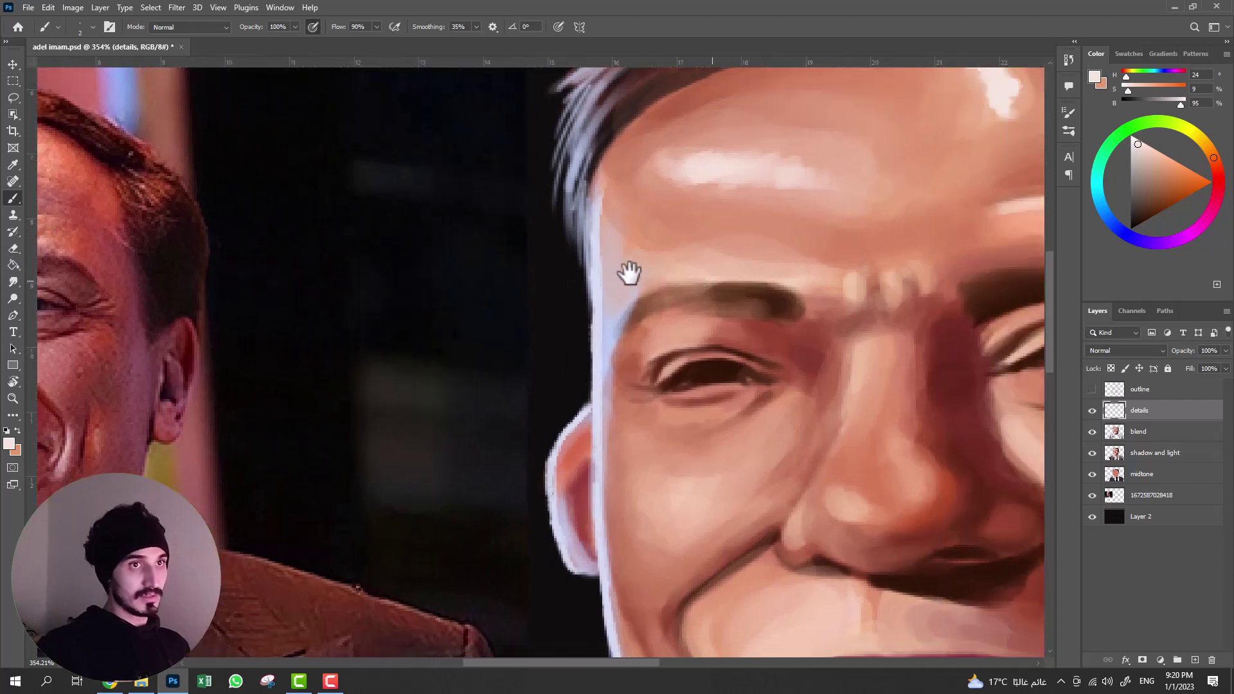
pyautogui.moveTo(864, 303); pyautogui.dragTo(480, 287)
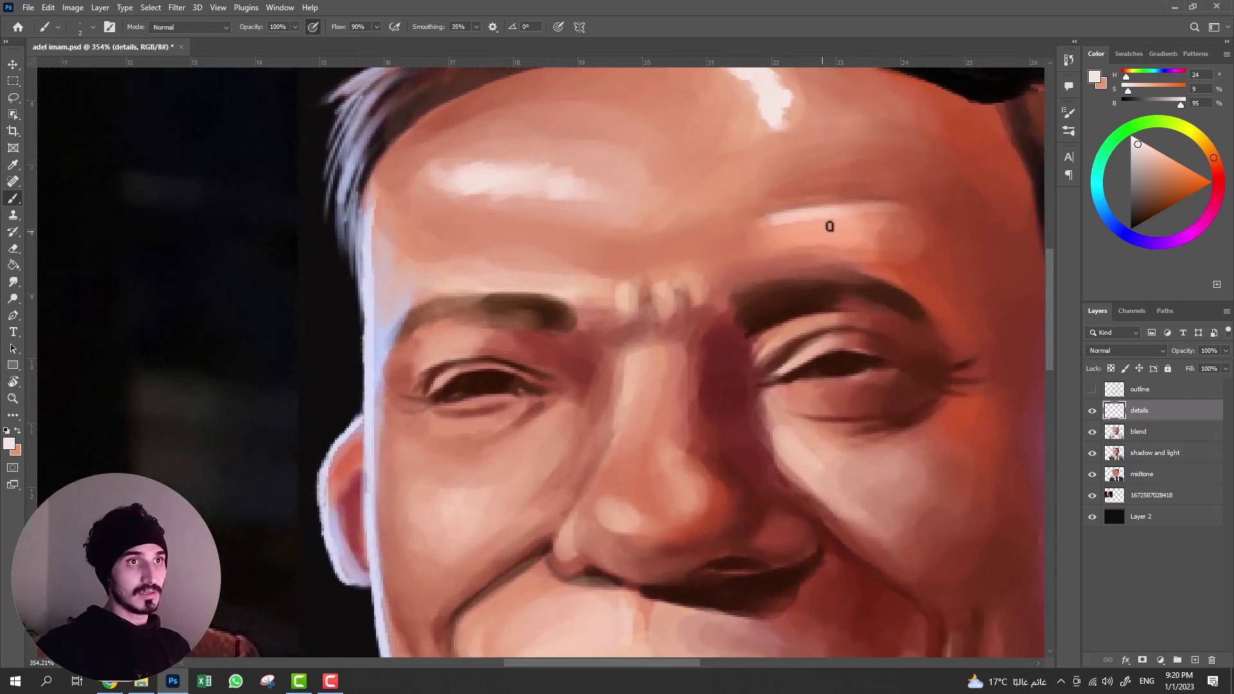
pyautogui.keyDown('alt'); pyautogui.click(794, 225); pyautogui.keyUp('alt')
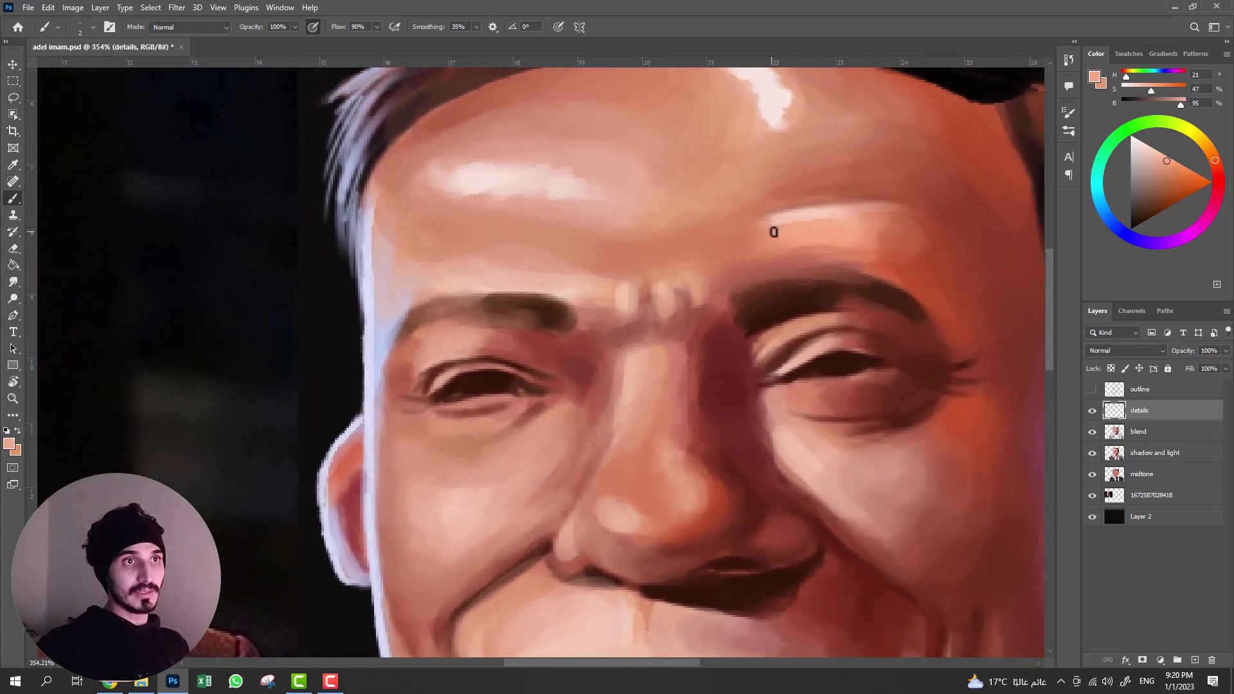
pyautogui.keyDown('alt'); pyautogui.click(941, 196); pyautogui.keyUp('alt')
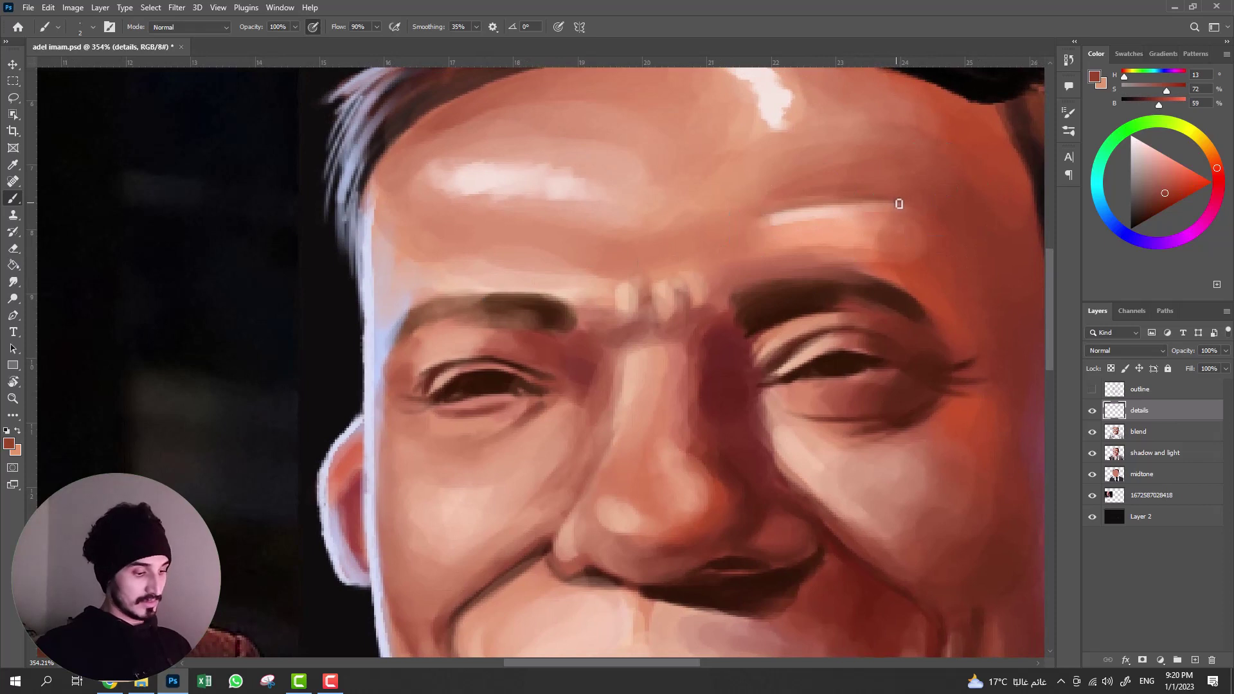
pyautogui.press(']')
pyautogui.press(']')
pyautogui.press(']')
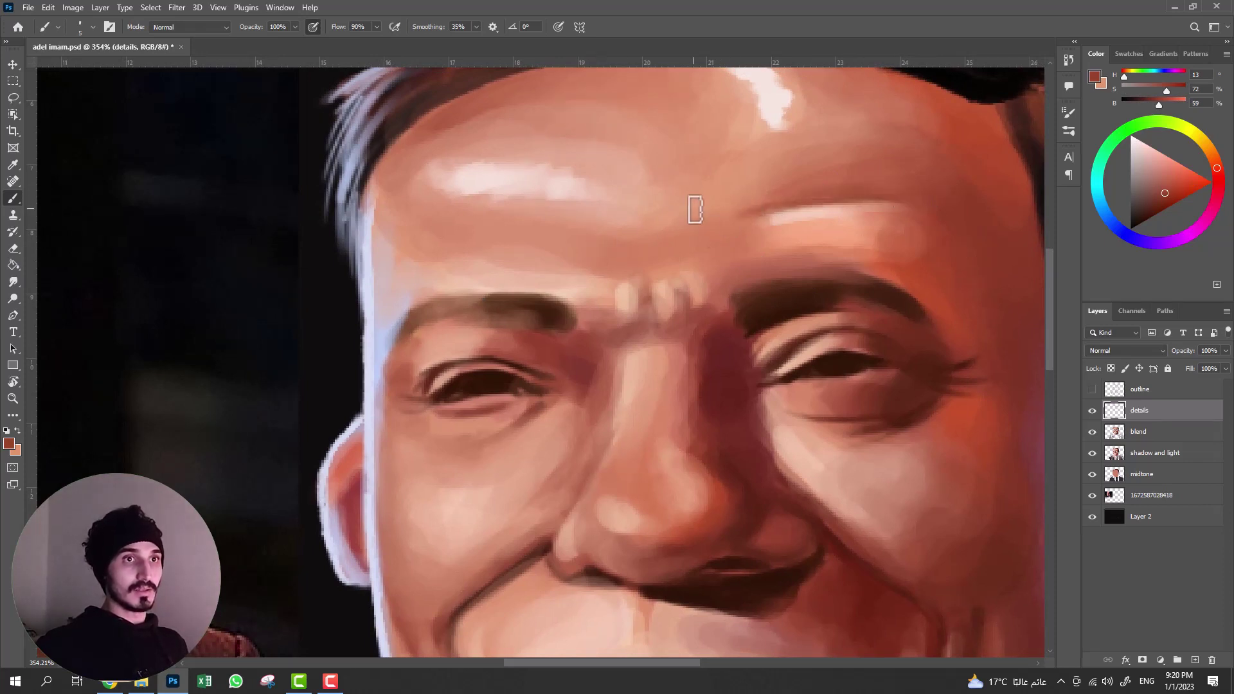
# - Zoom out to the whole portrait and sample forehead and brow skin tones with a larger brush
pyautogui.press('z')
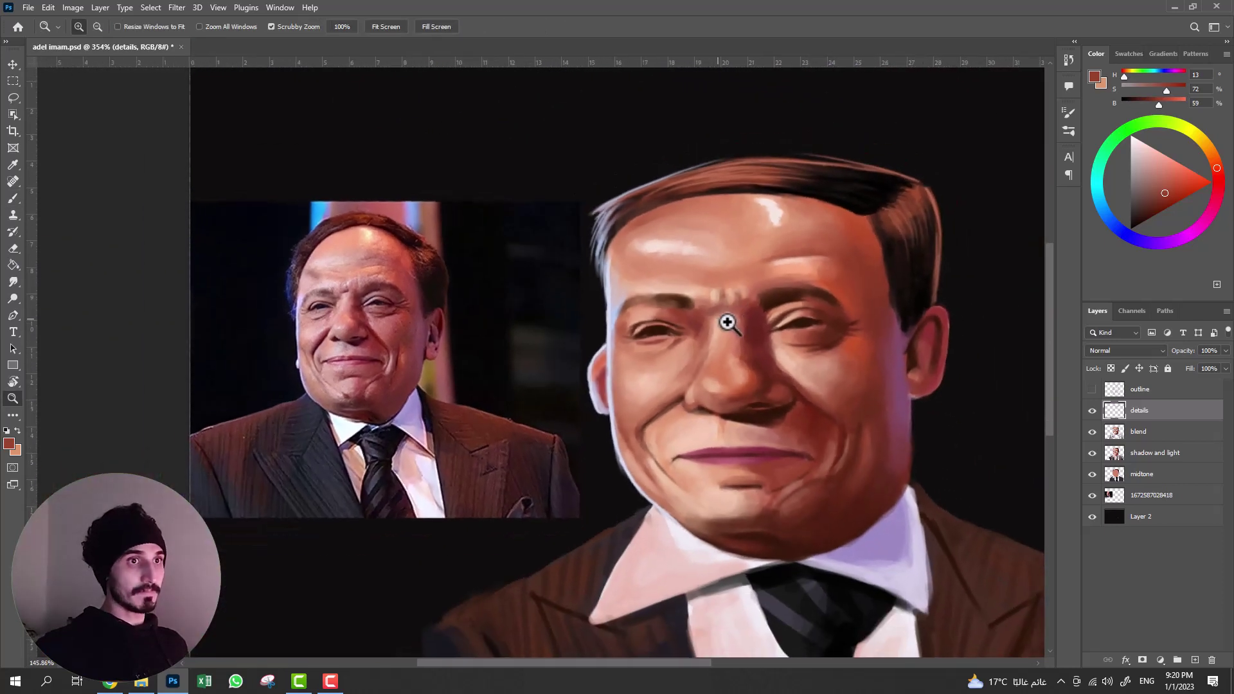
pyautogui.moveTo(764, 310); pyautogui.dragTo(732, 322)
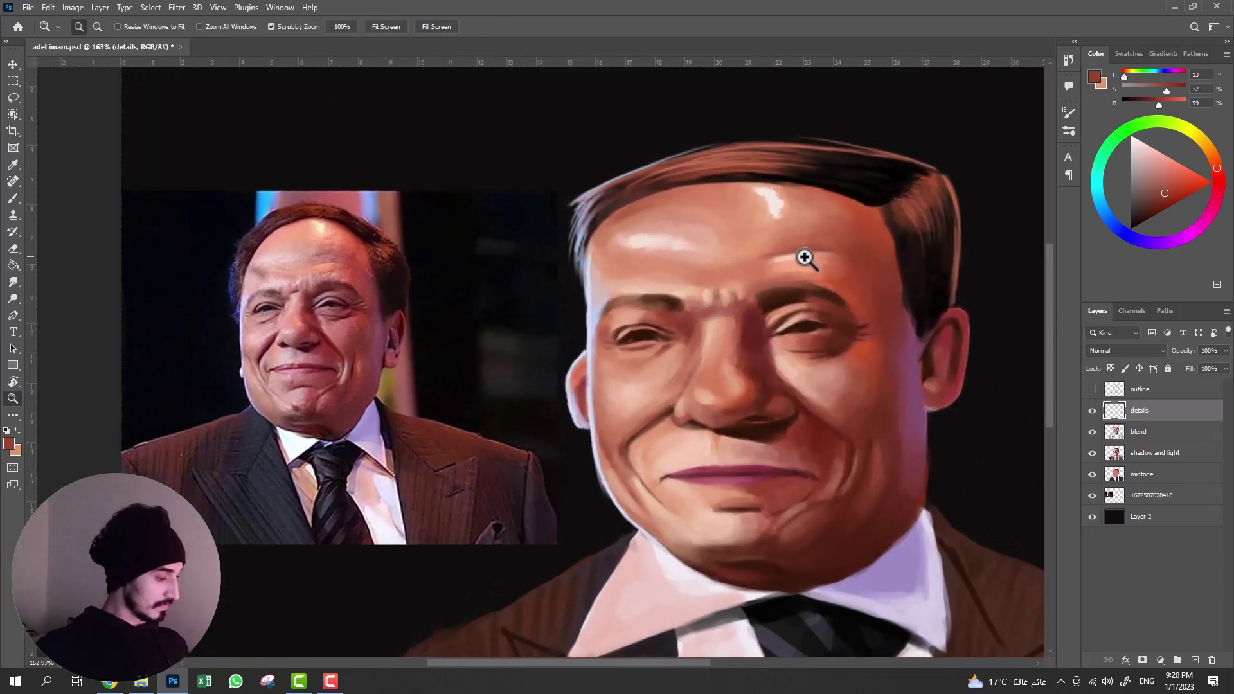
pyautogui.press('b')
pyautogui.keyDown('alt'); pyautogui.click(834, 268); pyautogui.keyUp('alt')
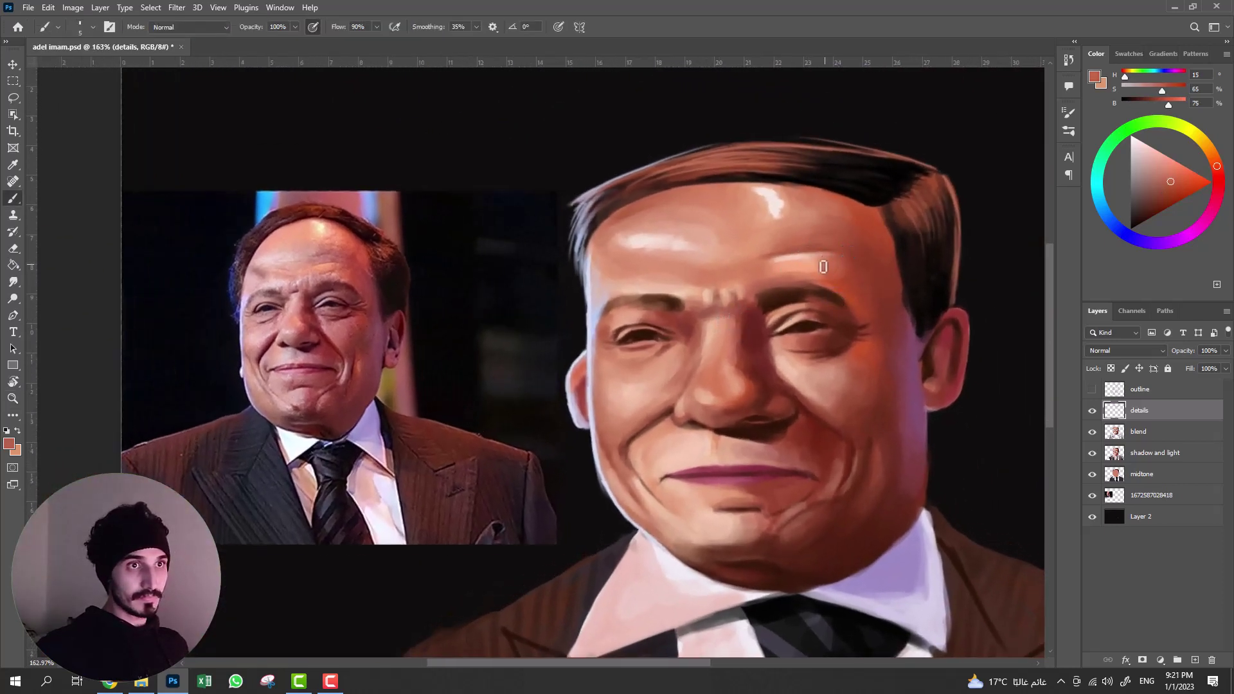
pyautogui.press(']')
pyautogui.press(']')
pyautogui.press(']')
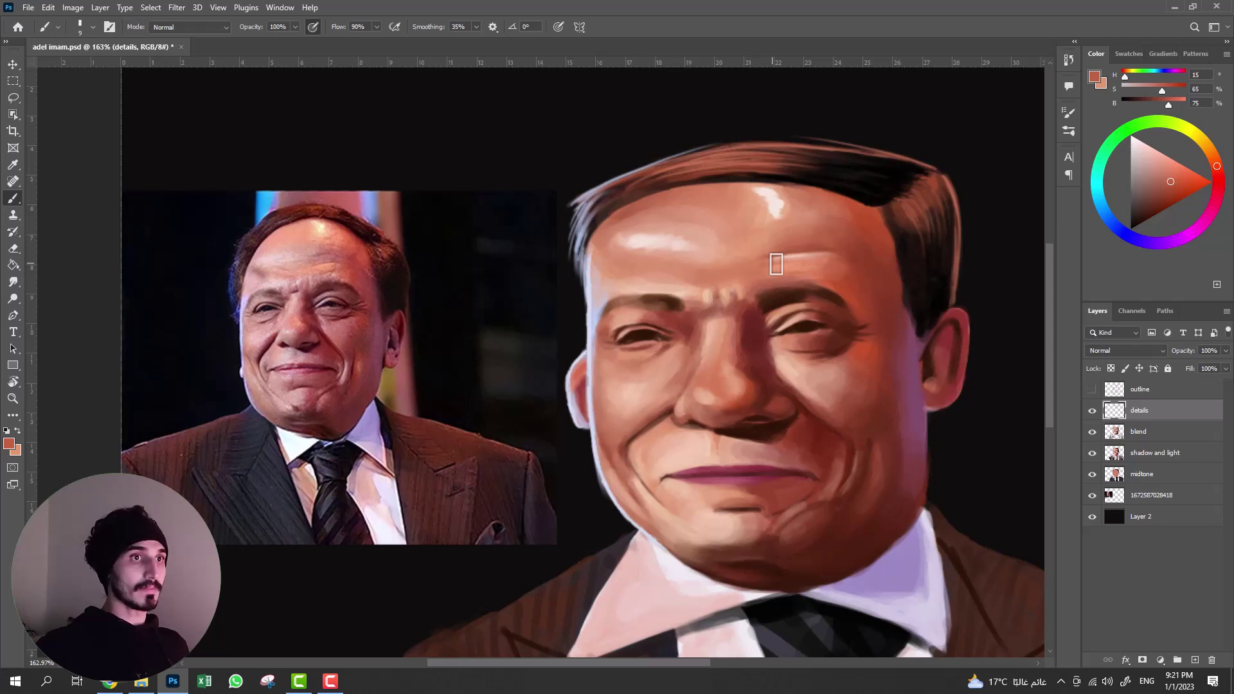
pyautogui.keyDown('alt'); pyautogui.click(700, 302); pyautogui.keyUp('alt')
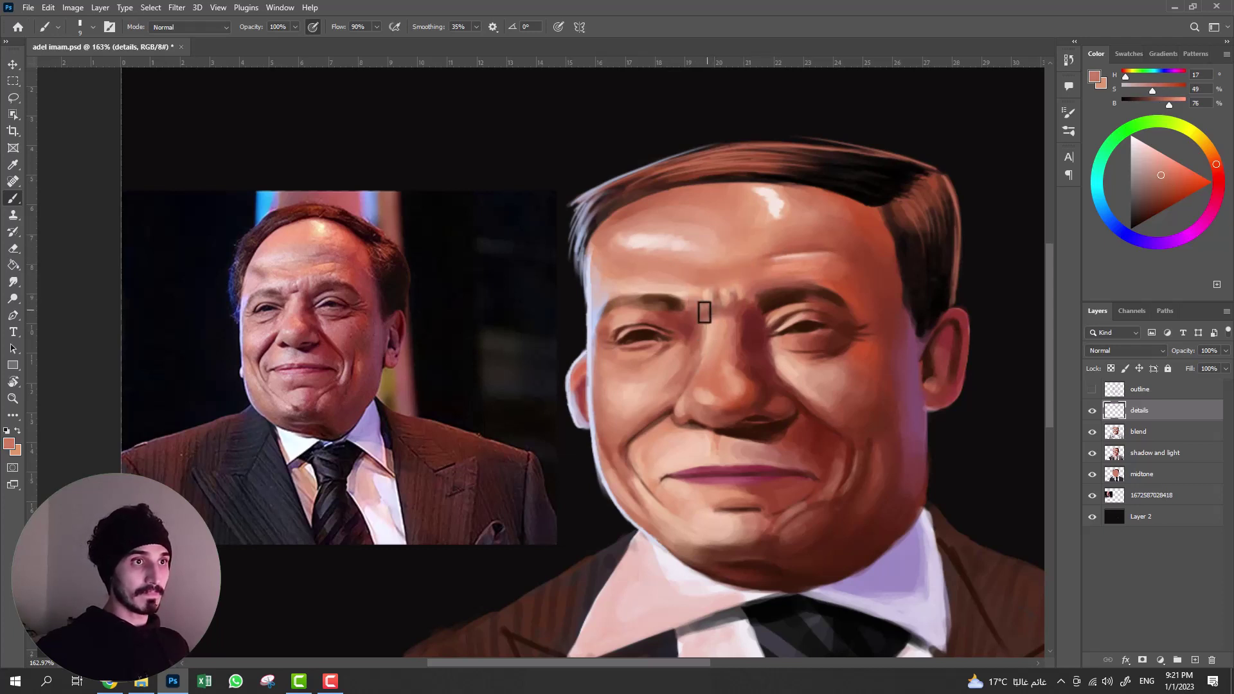
pyautogui.keyDown('alt'); pyautogui.click(713, 323); pyautogui.keyUp('alt')
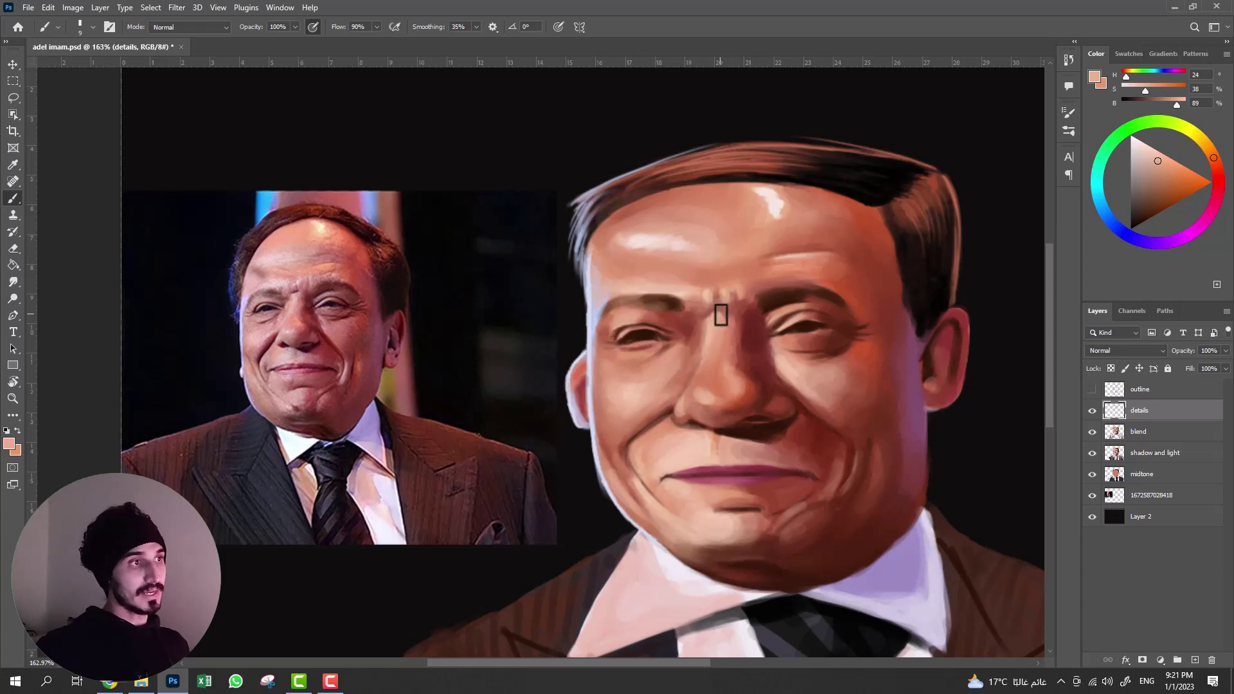
# - Paint a light peach stroke along the nose bridge on the details layer
pyautogui.keyDown('alt'); pyautogui.click(804, 325); pyautogui.keyUp('alt')
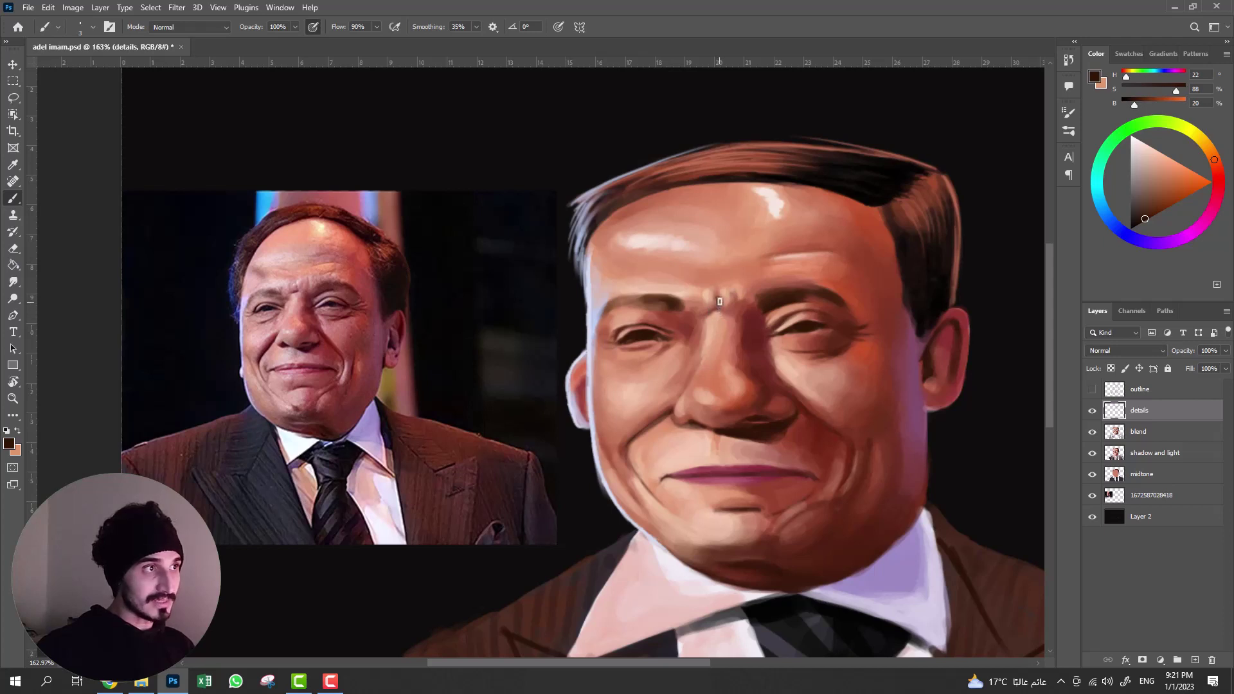
pyautogui.keyDown('alt'); pyautogui.click(720, 311); pyautogui.keyUp('alt')
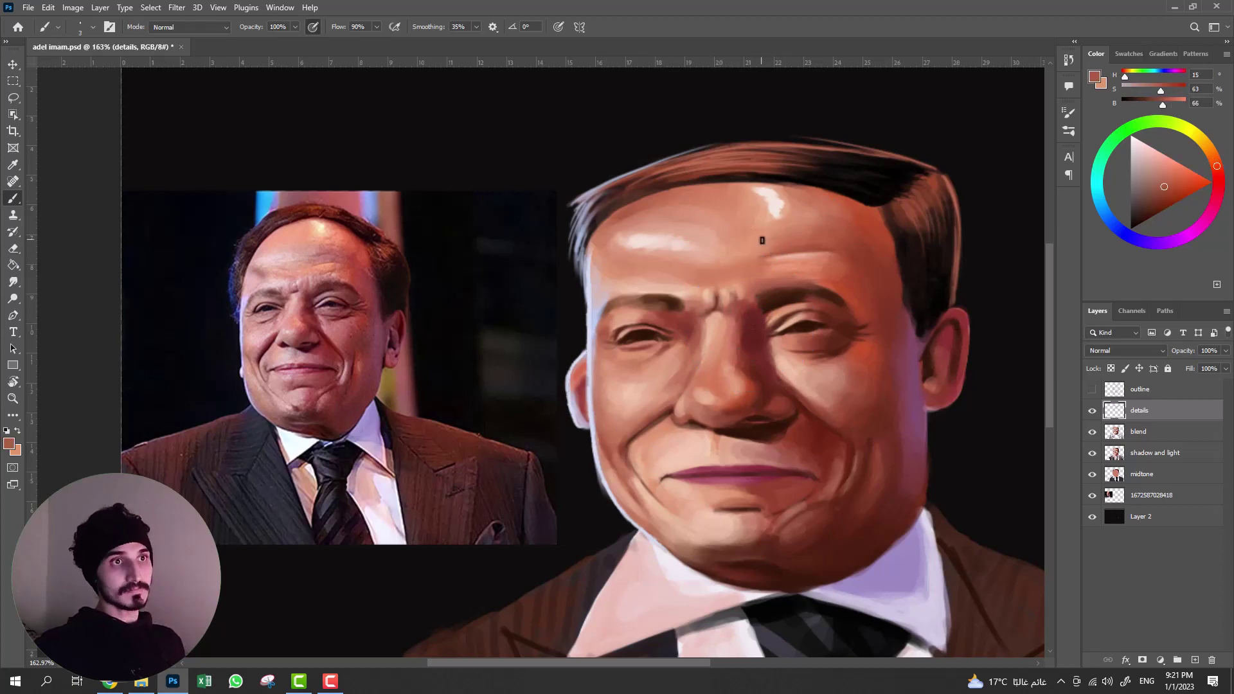
pyautogui.keyDown('alt'); pyautogui.click(765, 200); pyautogui.keyUp('alt')
pyautogui.moveTo(713, 286); pyautogui.dragTo(731, 297)
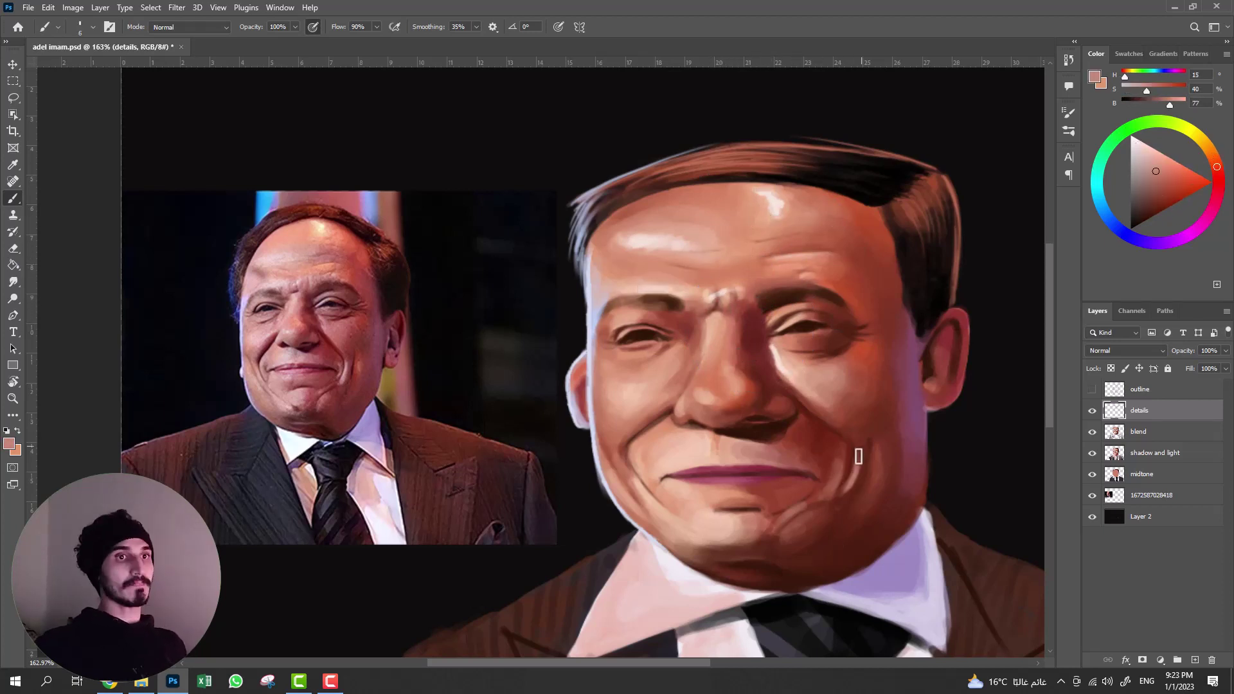
pyautogui.scroll(3, 857, 449)
# - Paint a light peach highlight along the nostril rim
pyautogui.keyDown('alt'); pyautogui.click(685, 303); pyautogui.keyUp('alt')
pyautogui.hscroll(-5, 669, 327)
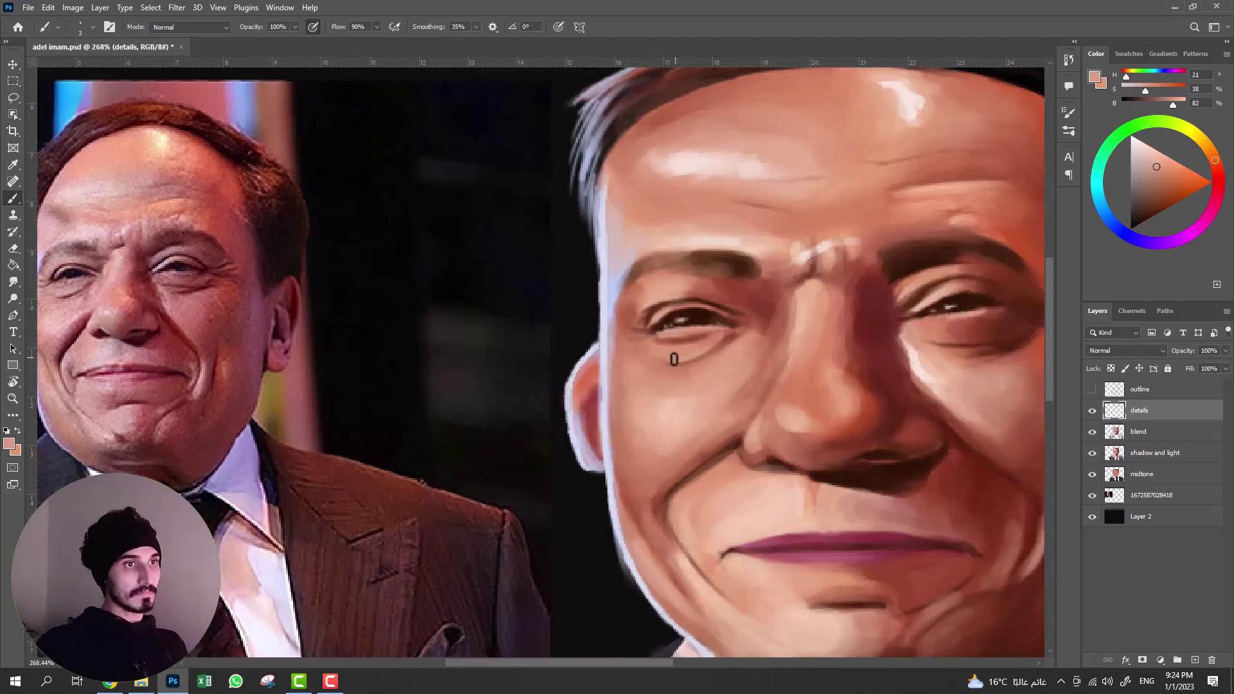
pyautogui.keyDown('alt'); pyautogui.click(882, 455); pyautogui.keyUp('alt')
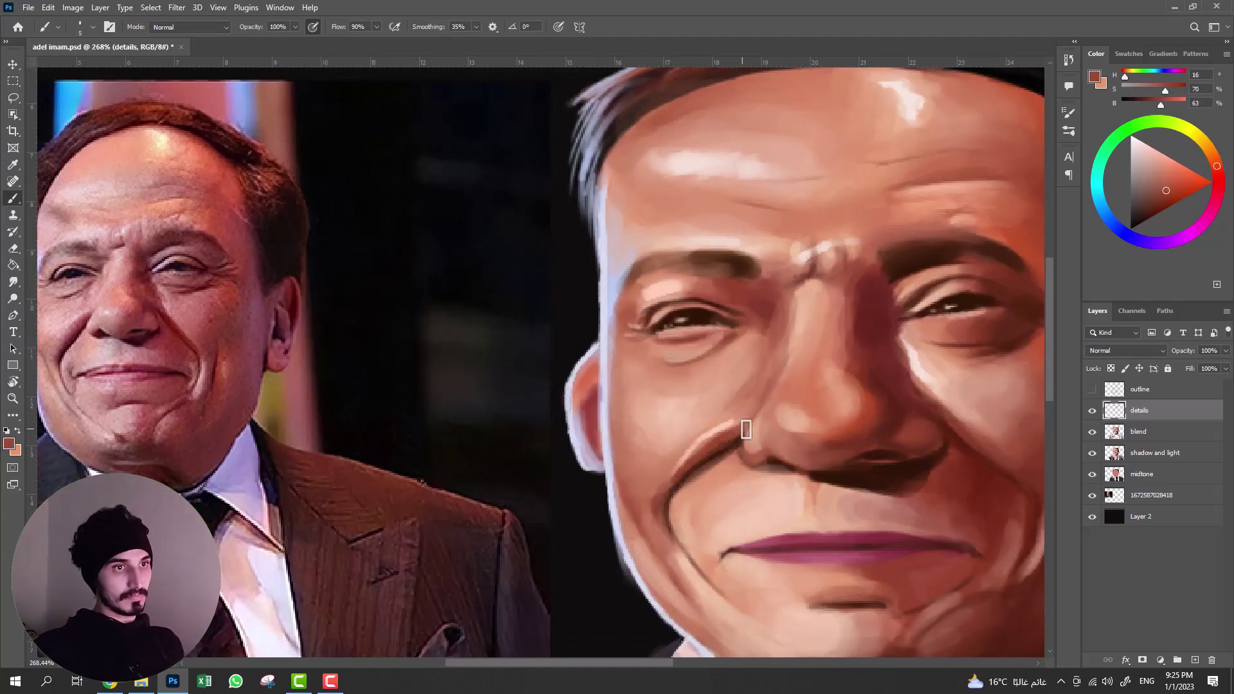
pyautogui.keyDown('alt'); pyautogui.click(763, 414); pyautogui.keyUp('alt')
pyautogui.moveTo(829, 465); pyautogui.dragTo(769, 453)
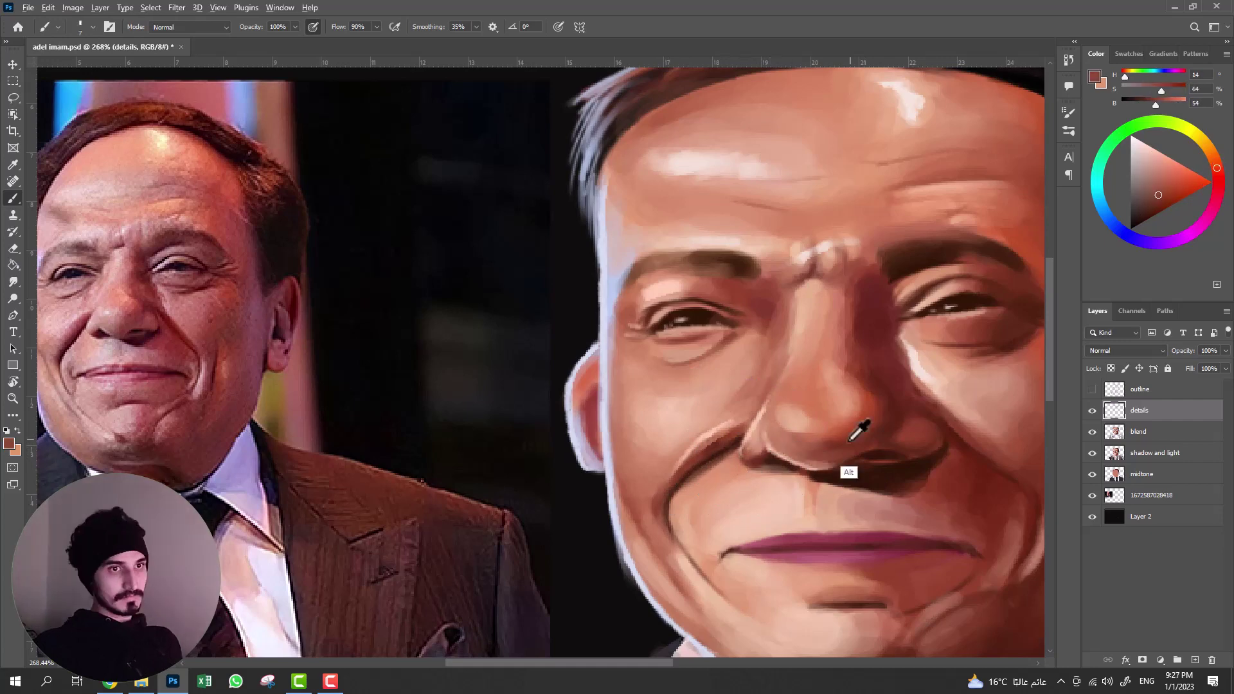
pyautogui.hscroll(-2, 855, 386)
# - Paint a dark red accent beside the nose bridge
pyautogui.keyDown('alt'); pyautogui.click(874, 318); pyautogui.keyUp('alt')
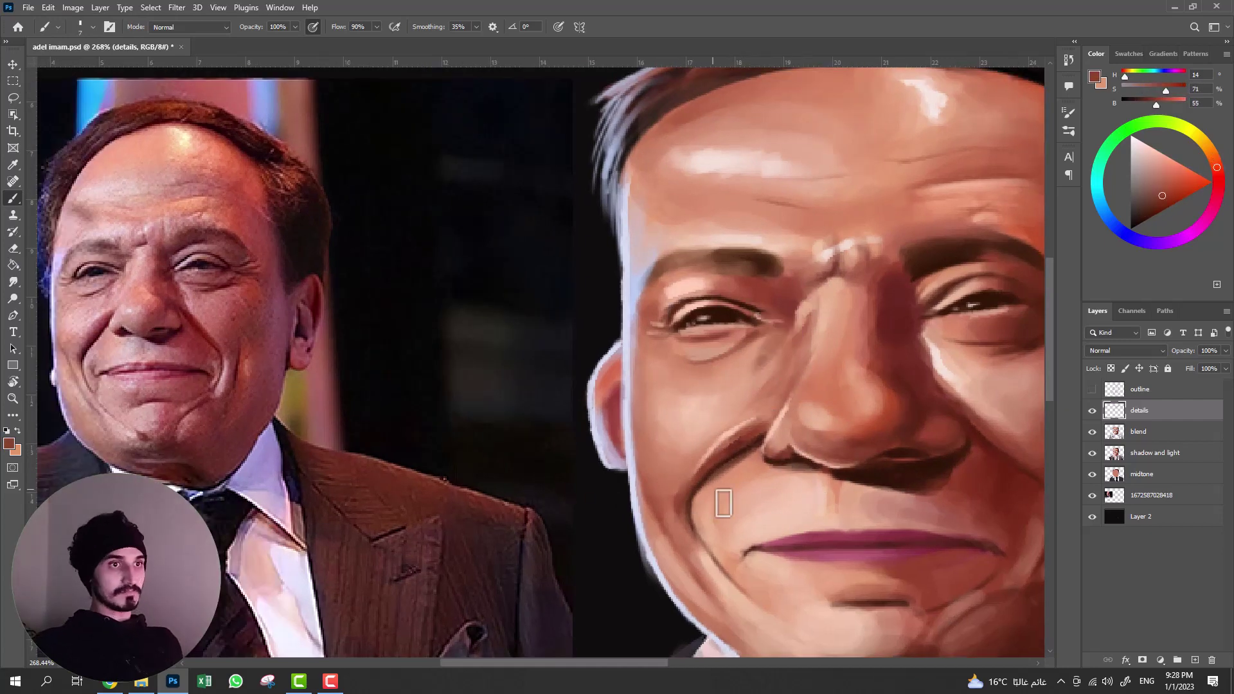
pyautogui.hscroll(3, 803, 399)
pyautogui.keyDown('alt'); pyautogui.click(848, 439); pyautogui.keyUp('alt')
pyautogui.keyDown('alt'); pyautogui.click(662, 419); pyautogui.keyUp('alt')
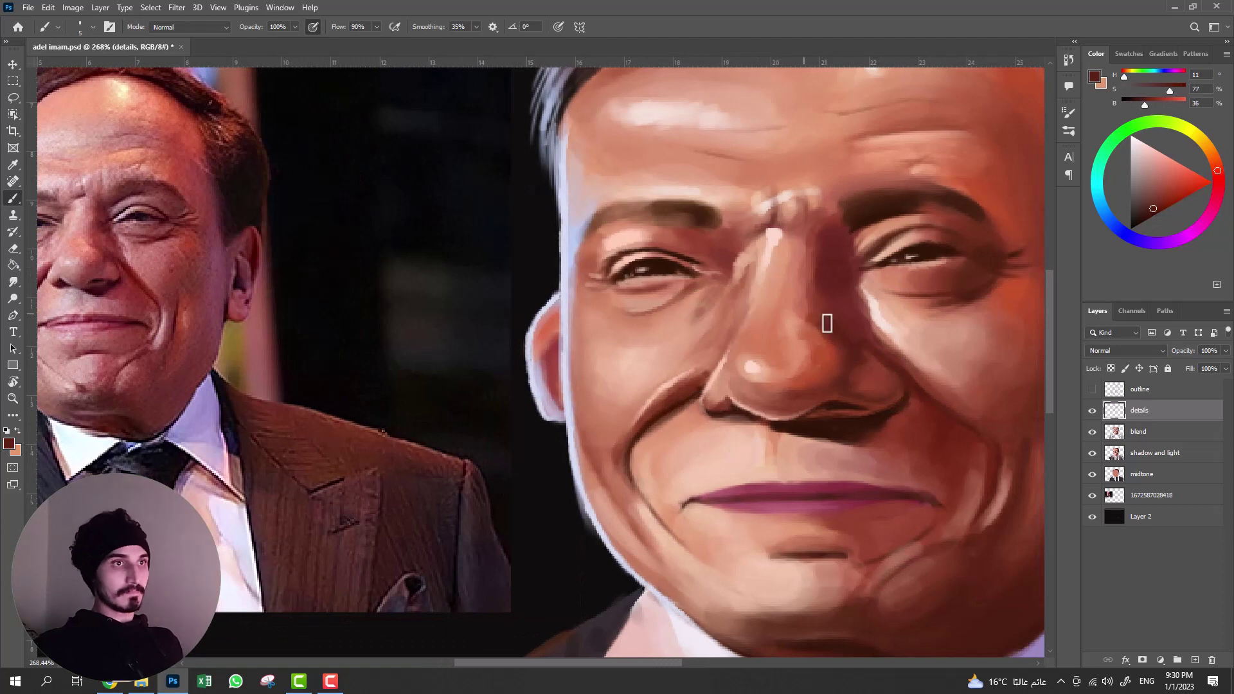
pyautogui.moveTo(847, 260); pyautogui.dragTo(837, 305)
# - Sample several mid-brown and warm skin tones from around the face
pyautogui.keyDown('alt'); pyautogui.click(909, 322); pyautogui.keyUp('alt')
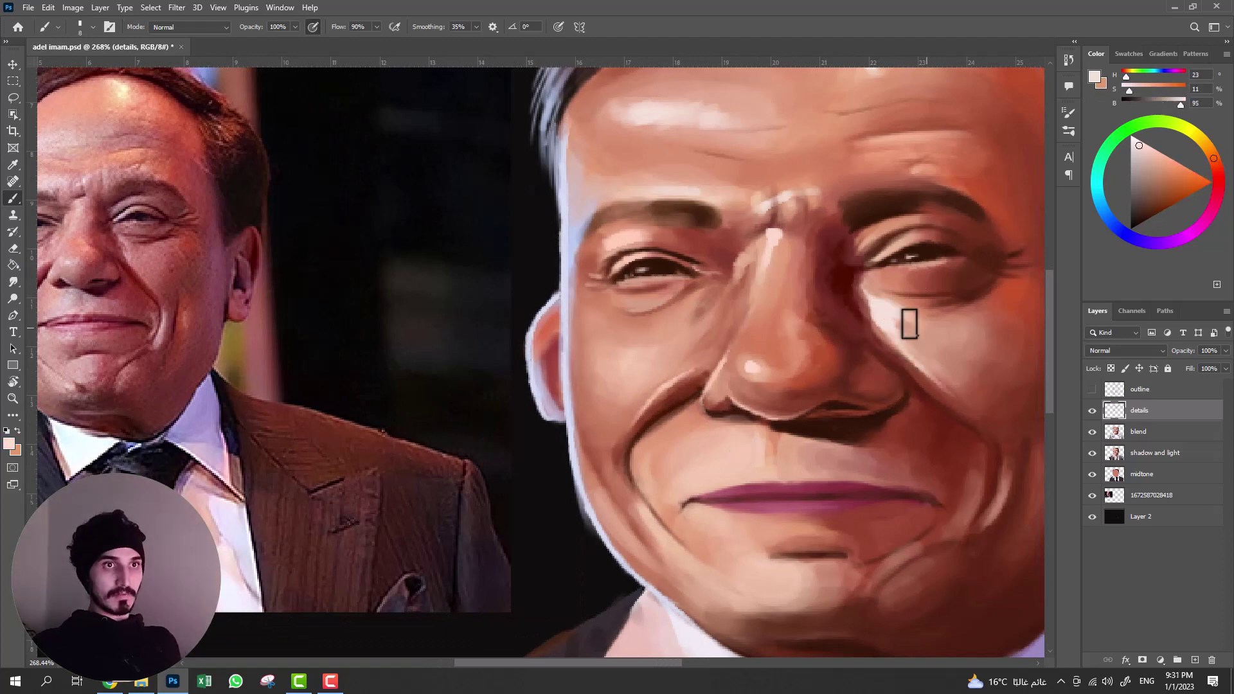
pyautogui.scroll(-1, 909, 322)
pyautogui.hscroll(2, 909, 322)
pyautogui.keyDown('alt'); pyautogui.click(917, 187); pyautogui.keyUp('alt')
pyautogui.hscroll(1, 846, 183)
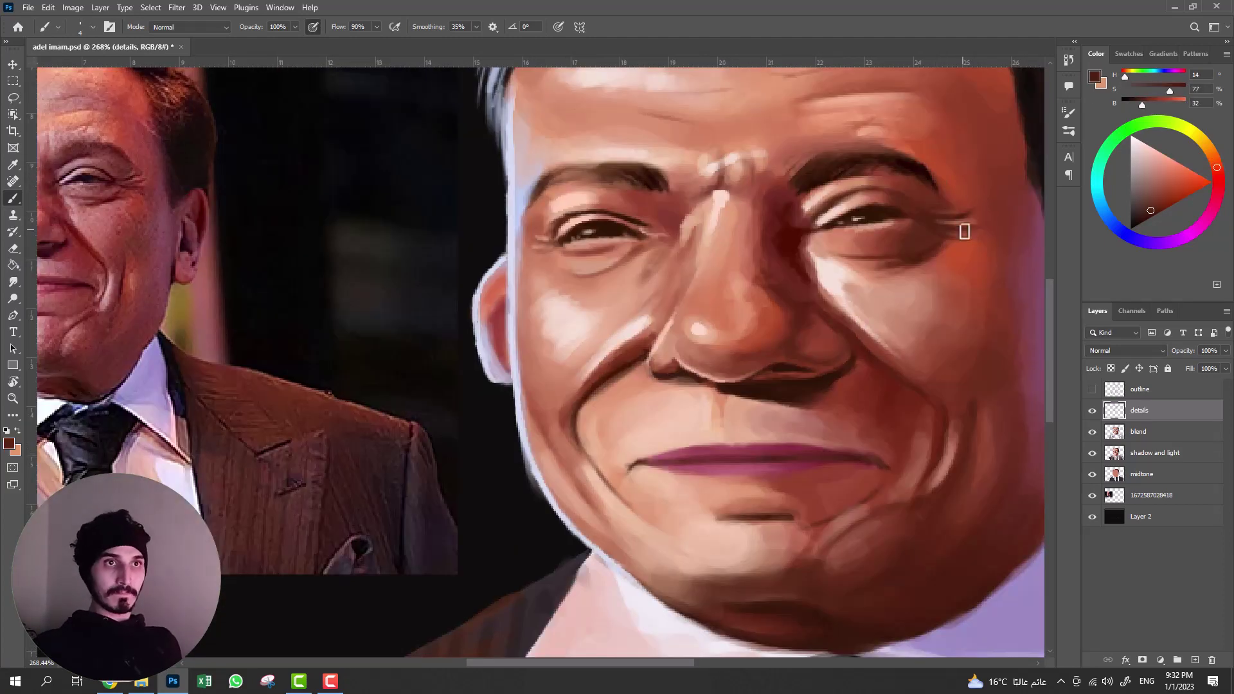
pyautogui.keyDown('alt'); pyautogui.click(804, 276); pyautogui.keyUp('alt')
pyautogui.scroll(-2, 910, 163)
pyautogui.scroll(-1, 910, 163)
pyautogui.hscroll(1, 911, 163)
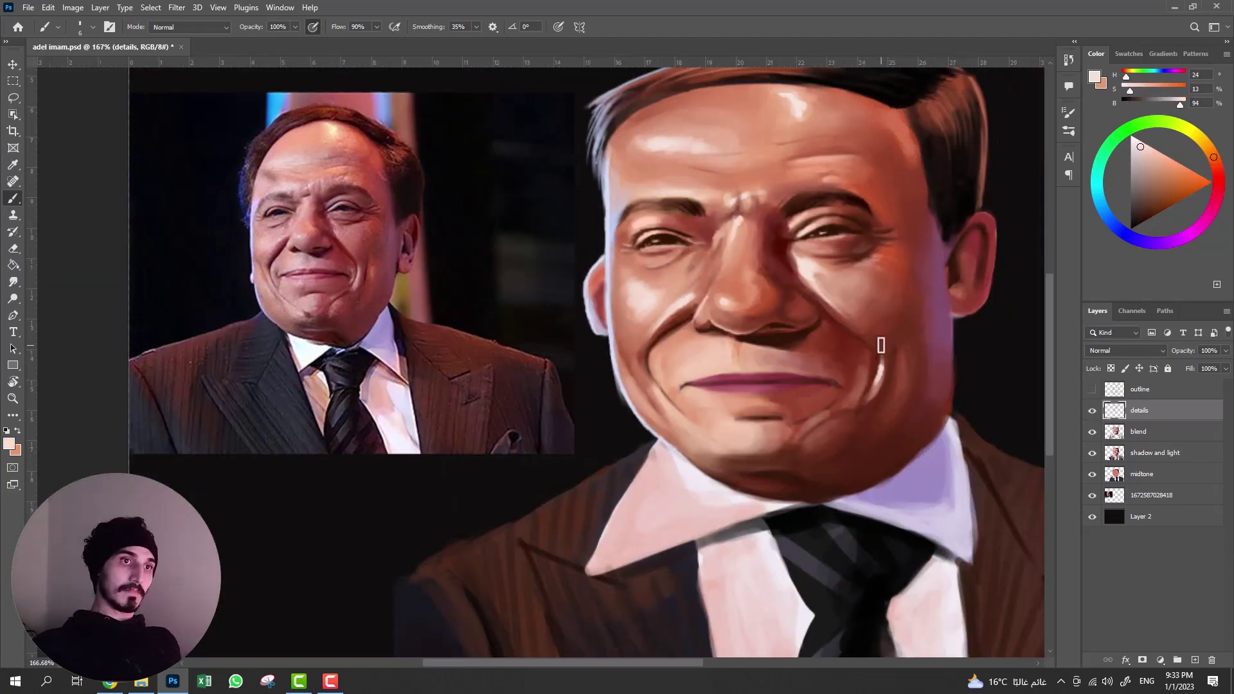
pyautogui.keyDown('alt'); pyautogui.click(683, 306); pyautogui.keyUp('alt')
pyautogui.scroll(1, 896, 180)
pyautogui.hscroll(1, 896, 180)
# - Darken the line between the lips with a smaller dark red brush
pyautogui.keyDown('alt'); pyautogui.click(897, 180); pyautogui.keyUp('alt')
pyautogui.scroll(1, 896, 180)
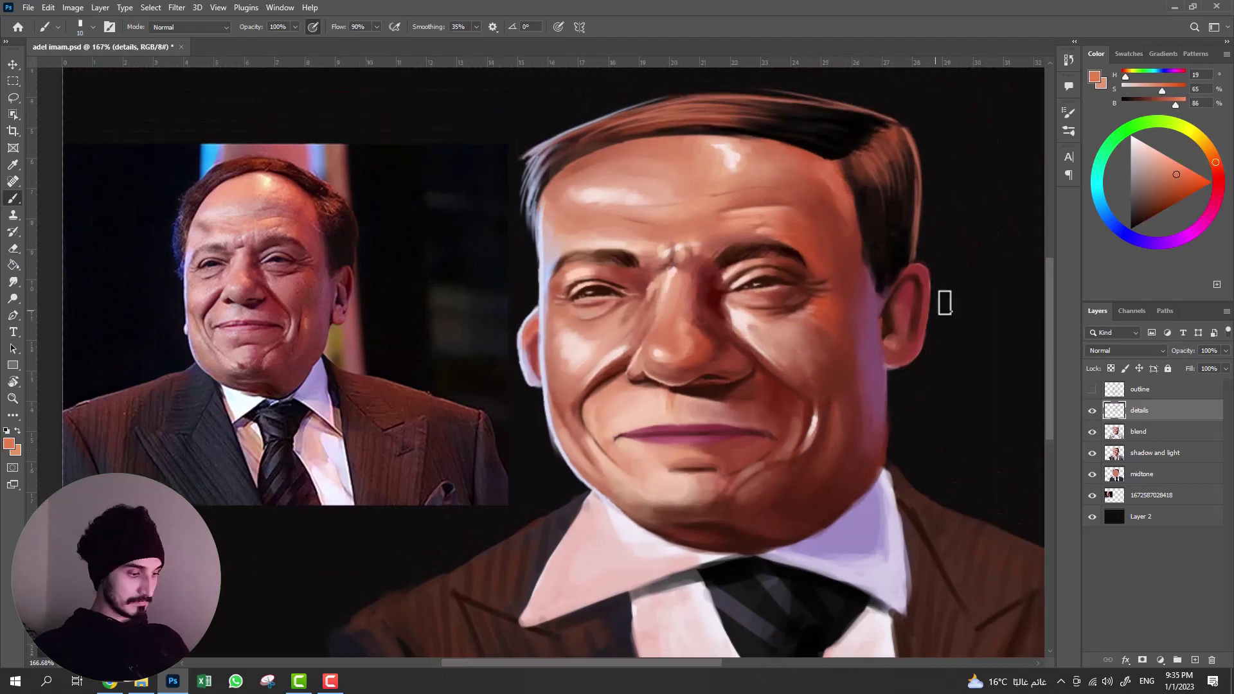
pyautogui.keyDown('alt'); pyautogui.click(942, 298); pyautogui.keyUp('alt')
pyautogui.scroll(1, 669, 441)
pyautogui.press('[')
pyautogui.press('[')
pyautogui.press('[')
pyautogui.moveTo(866, 399); pyautogui.dragTo(749, 394)
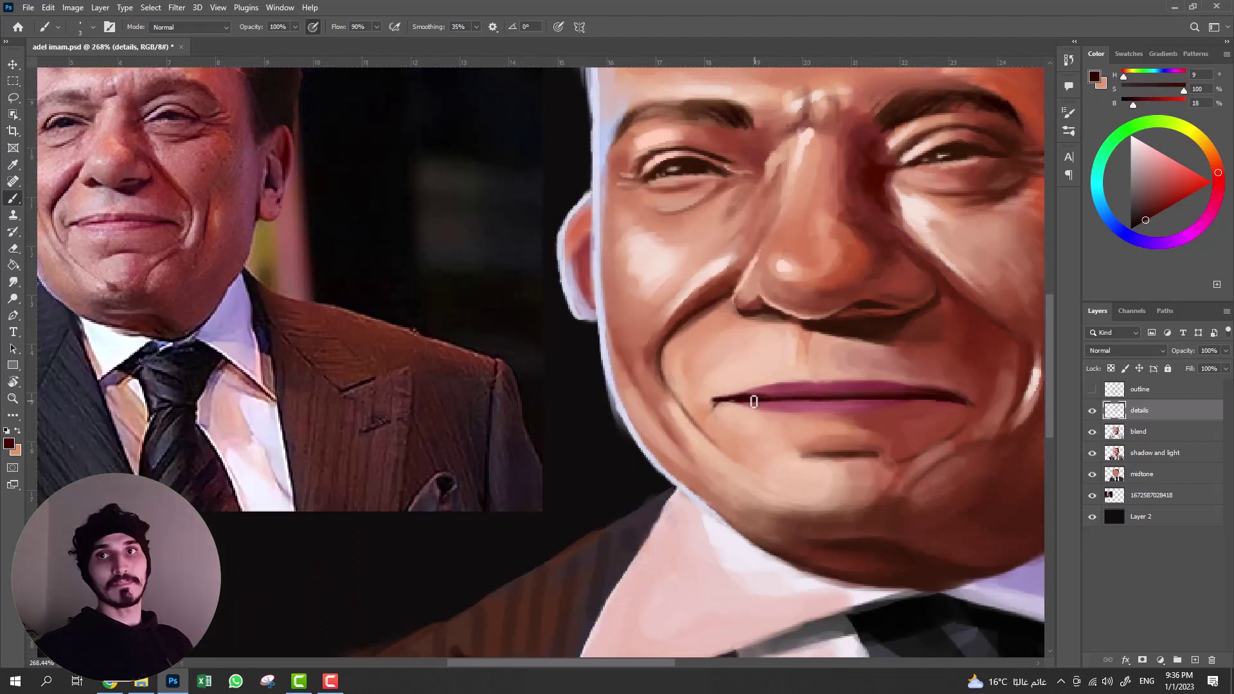
# - Sample light skin, peach and dark suit-brown tones while adjusting brush size
pyautogui.keyDown('alt'); pyautogui.click(838, 372); pyautogui.keyUp('alt')
pyautogui.press(']')
pyautogui.press(']')
pyautogui.press(']')
pyautogui.scroll(-2, 763, 512)
pyautogui.scroll(-1, 768, 179)
pyautogui.scroll(-2, 767, 179)
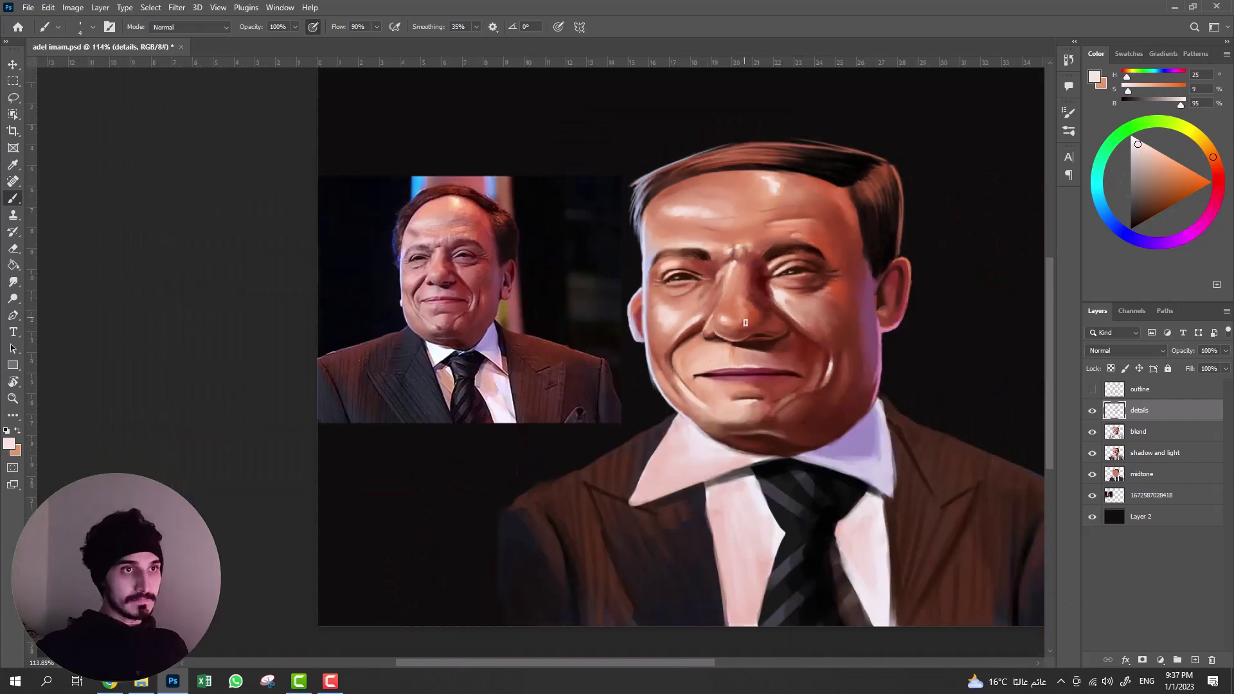
pyautogui.keyDown('alt'); pyautogui.click(662, 450); pyautogui.keyUp('alt')
pyautogui.scroll(-1, 669, 437)
pyautogui.press('[')
pyautogui.press('[')
pyautogui.press('[')
pyautogui.scroll(-1, 684, 394)
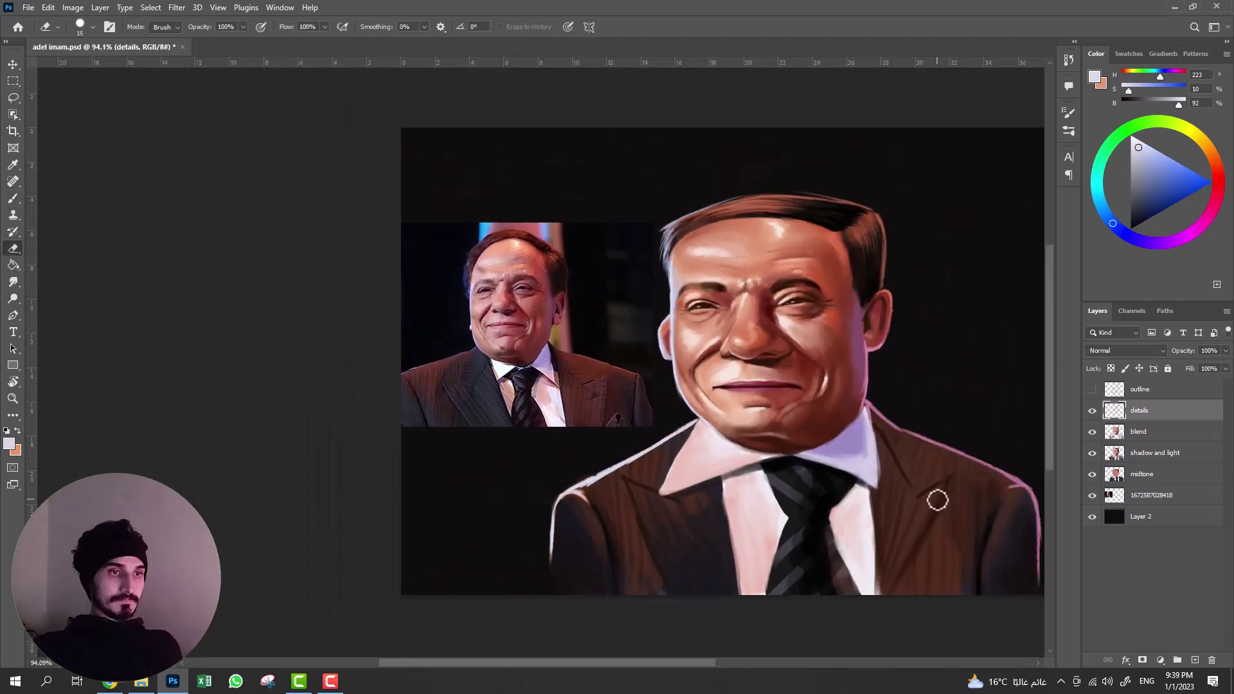
pyautogui.keyDown('alt'); pyautogui.click(796, 524); pyautogui.keyUp('alt')
pyautogui.press(']')
pyautogui.press(']')
pyautogui.press(']')
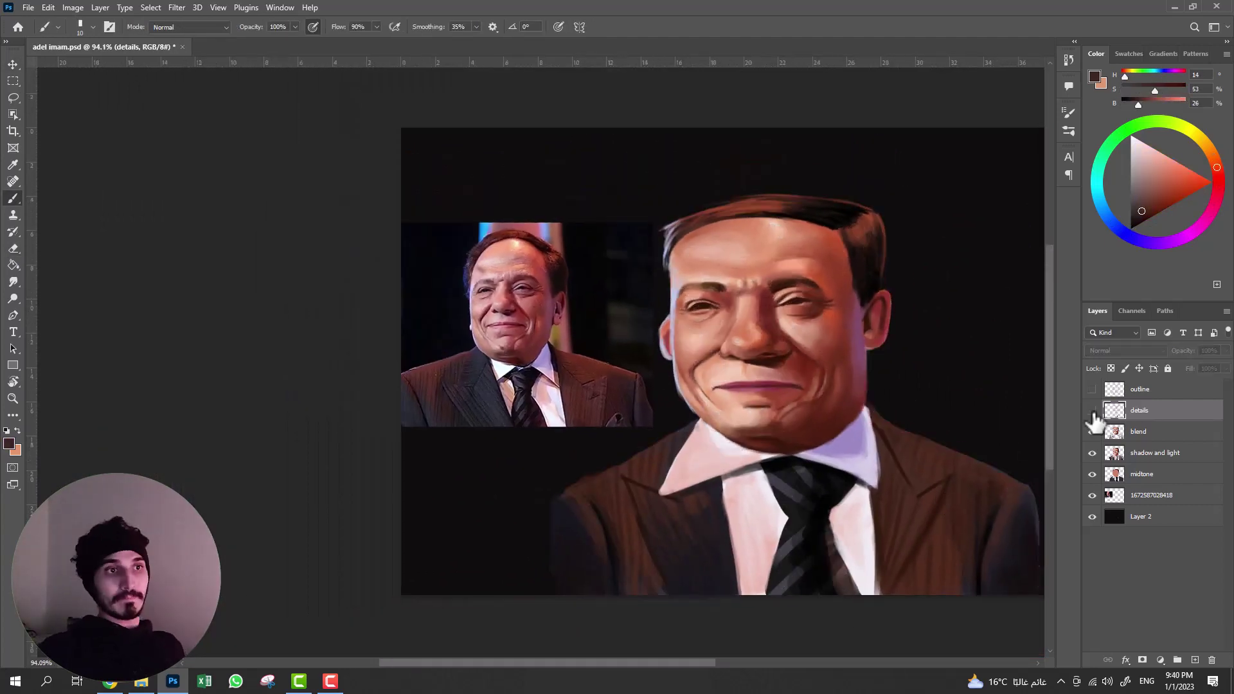
pyautogui.scroll(1, 843, 497)
pyautogui.press(']')
pyautogui.press(']')
pyautogui.press(']')
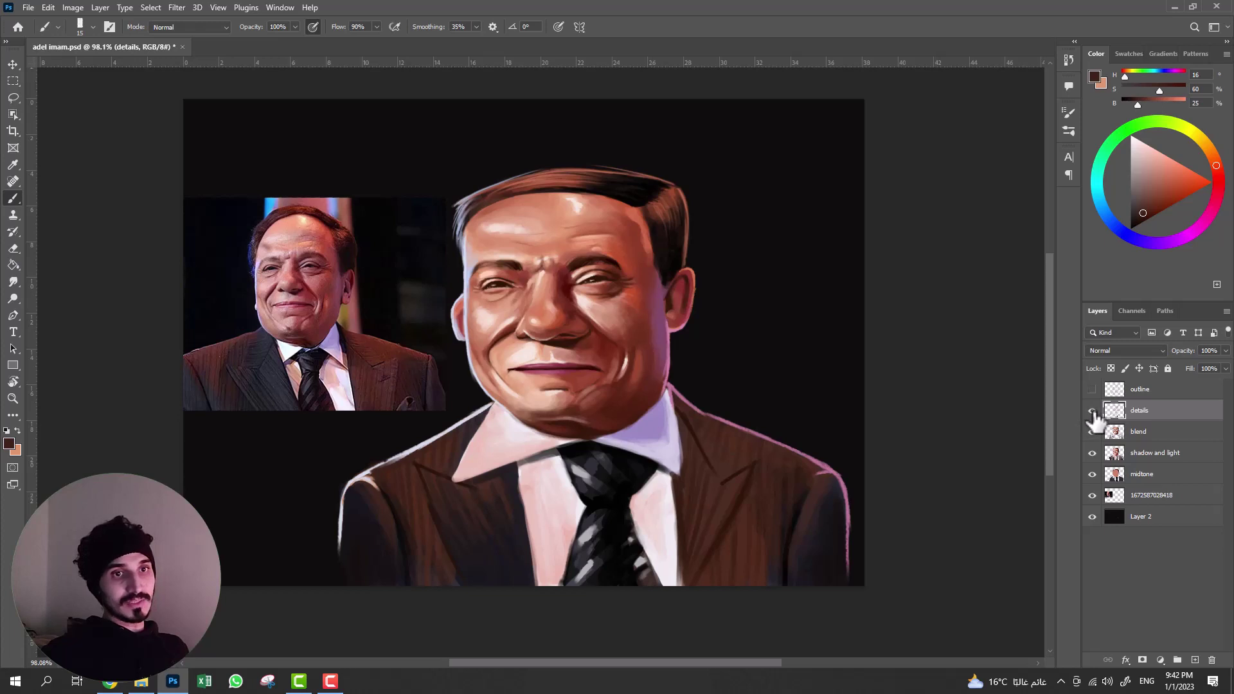
pyautogui.click(1092, 411)
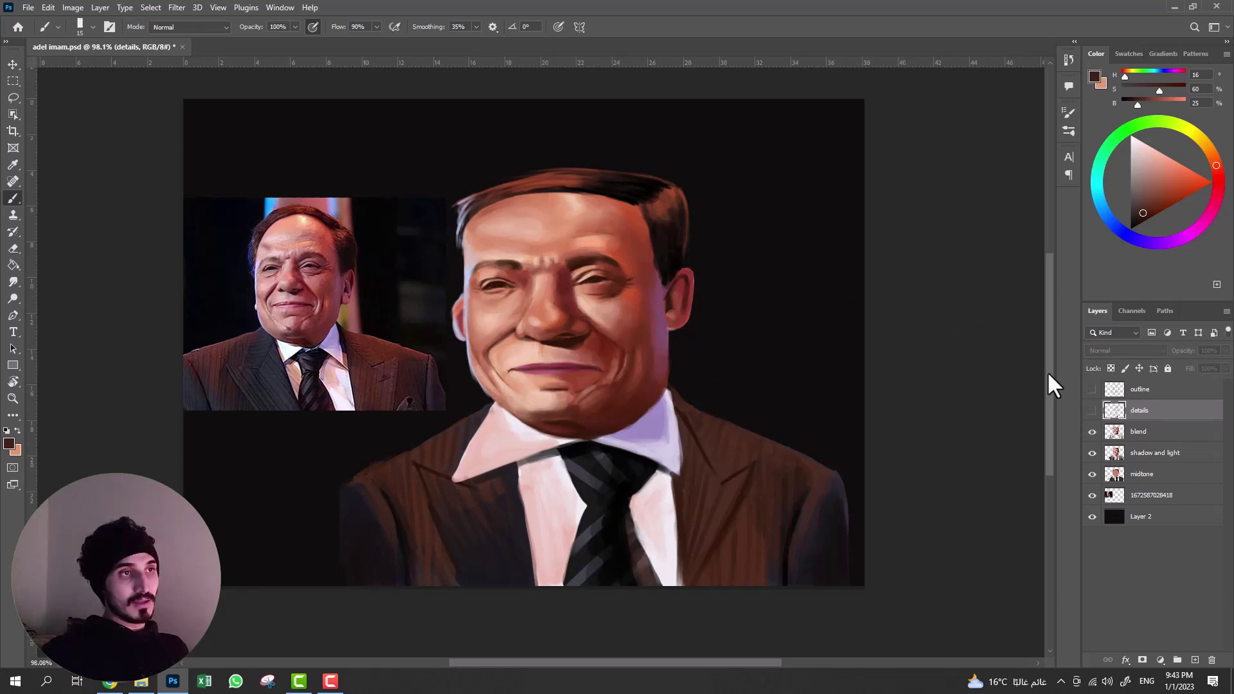
pyautogui.click(1092, 410)
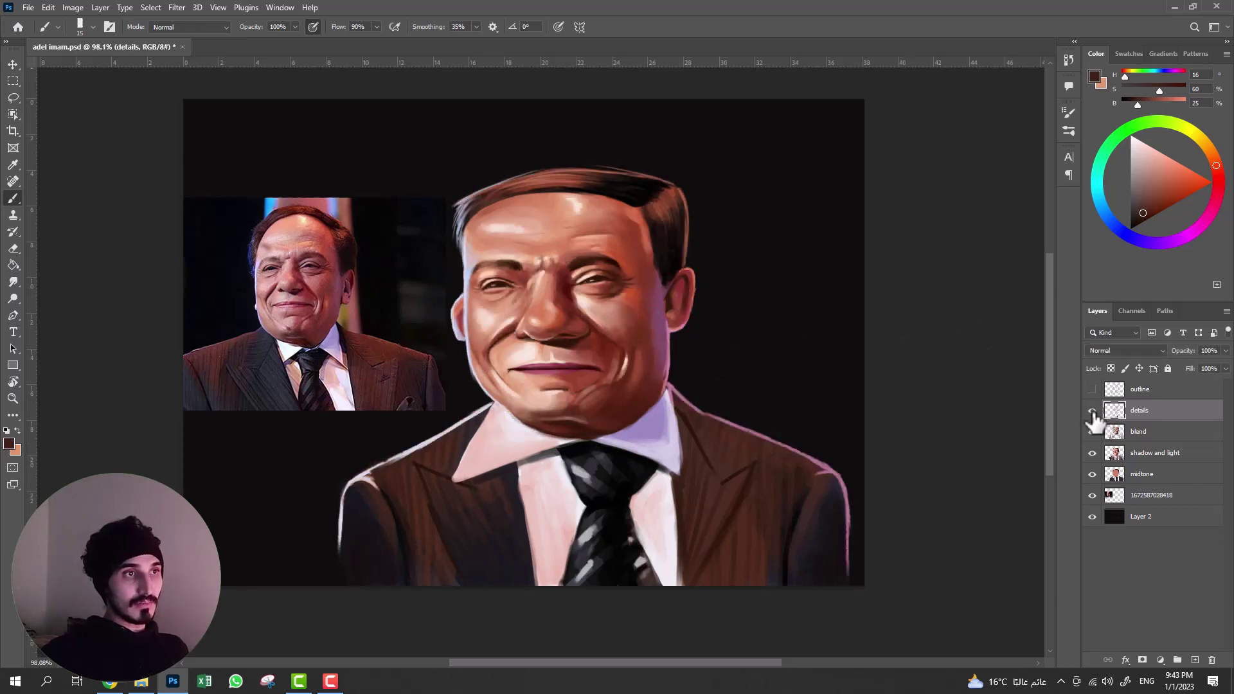
pyautogui.click(1092, 410)
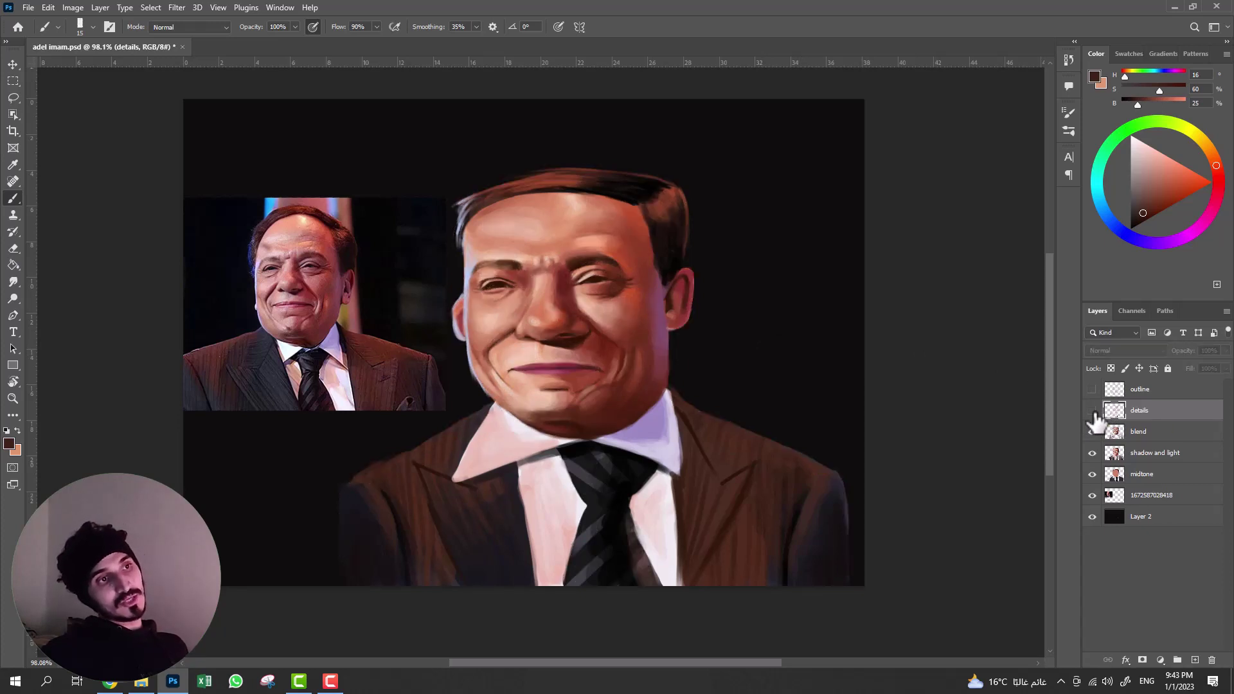
pyautogui.click(1092, 410)
pyautogui.click(1092, 410)
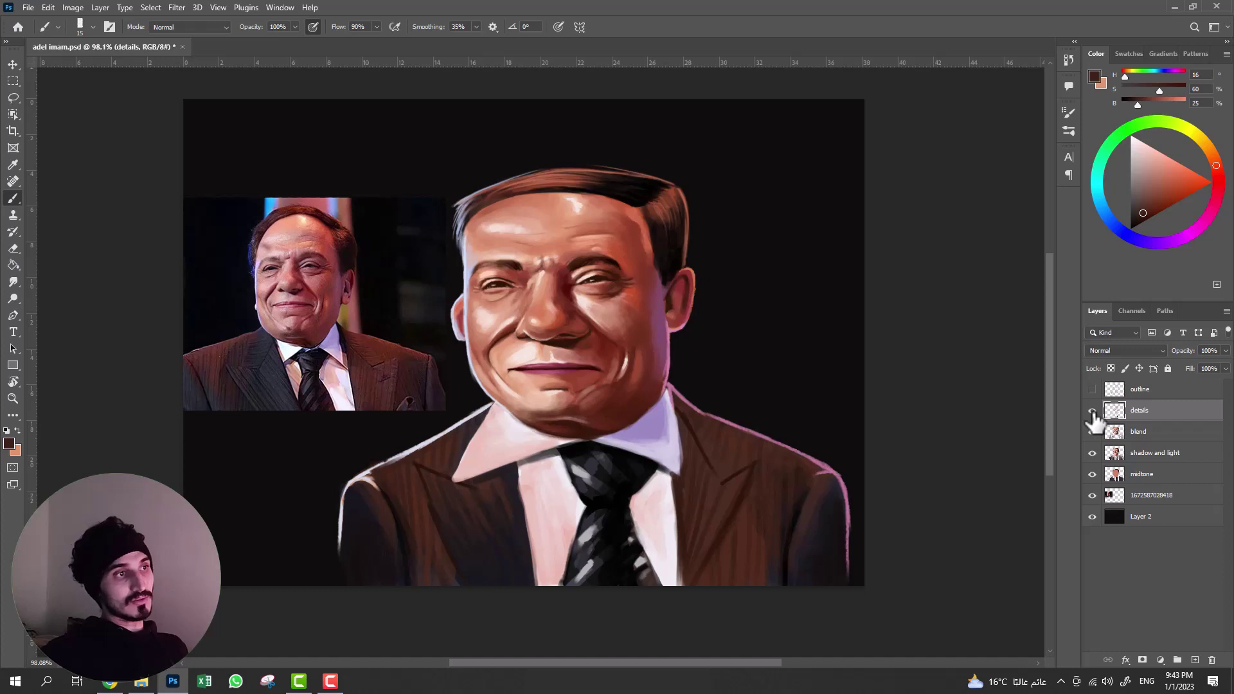
pyautogui.click(1092, 411)
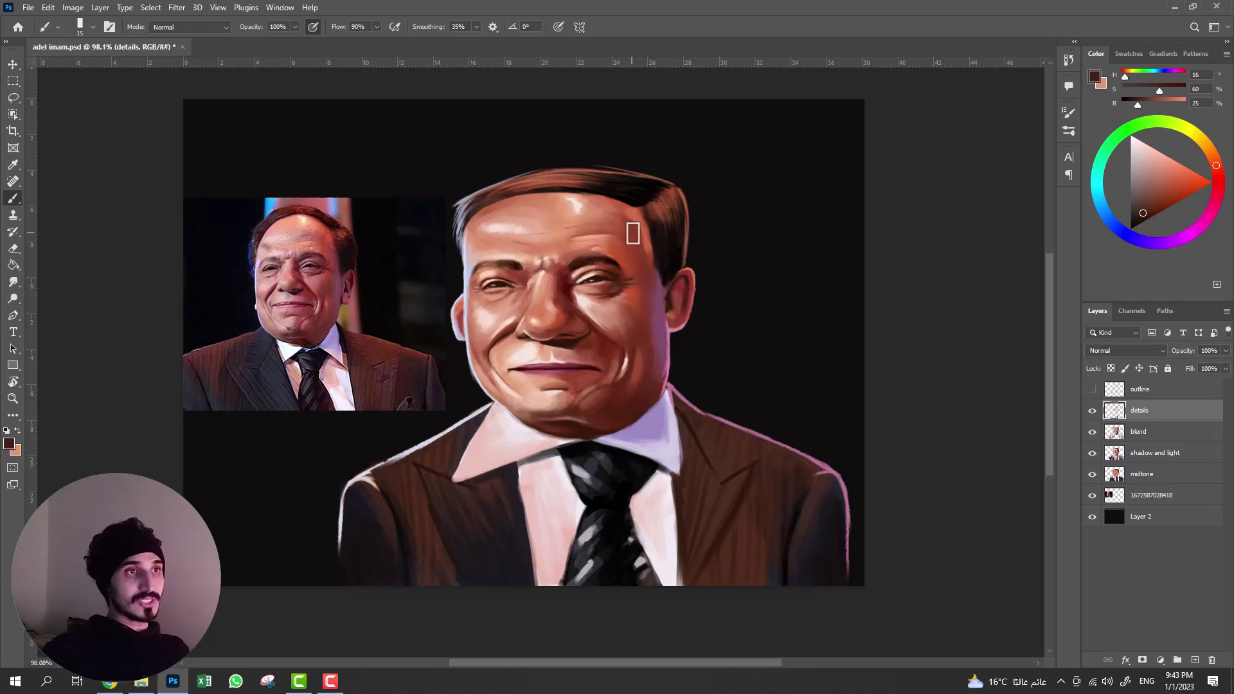
# - Sample forehead skin tones and suit browns, ending on the near-black purple of the tie
pyautogui.keyDown('alt'); pyautogui.click(641, 222); pyautogui.keyUp('alt')
pyautogui.keyDown('alt'); pyautogui.click(637, 233); pyautogui.keyUp('alt')
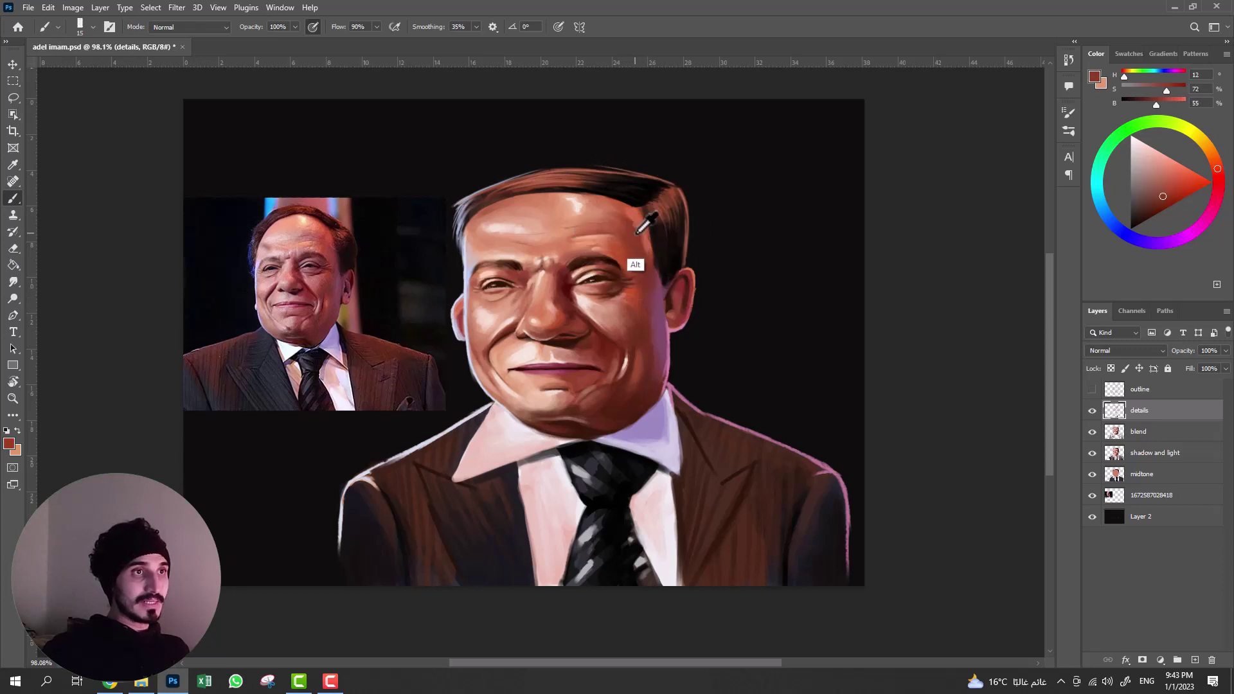
pyautogui.keyDown('alt'); pyautogui.click(624, 212); pyautogui.keyUp('alt')
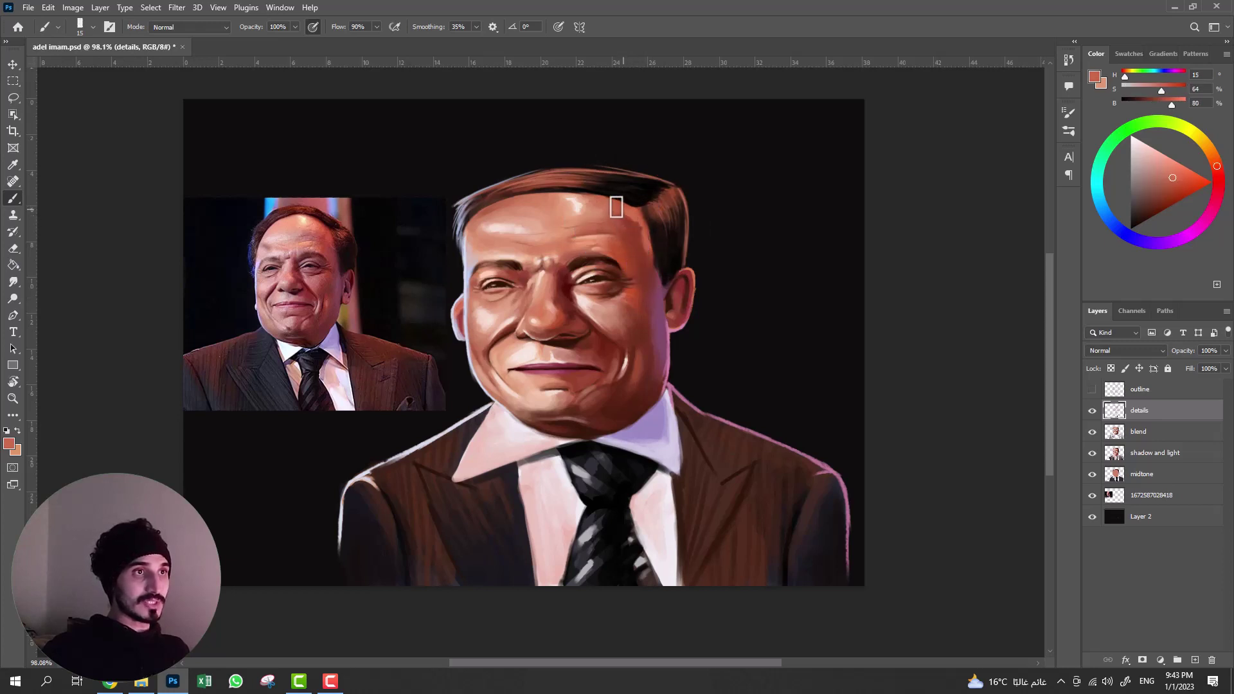
pyautogui.keyDown('alt'); pyautogui.click(638, 235); pyautogui.keyUp('alt')
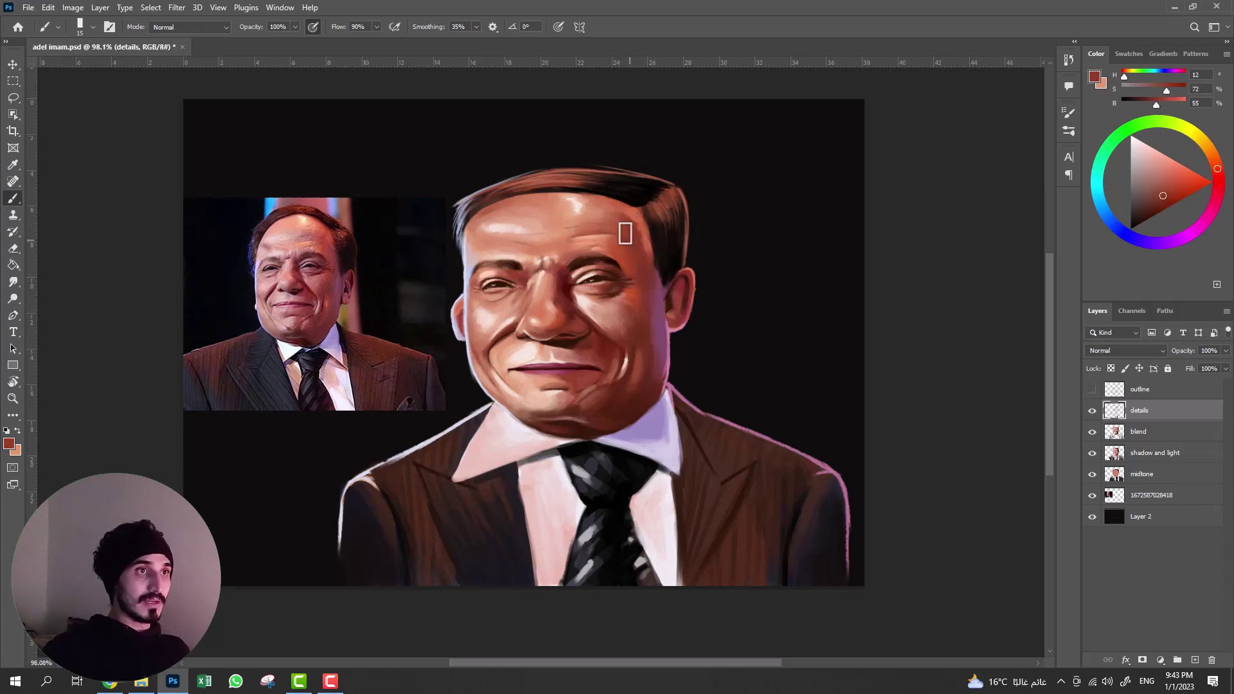
pyautogui.keyDown('alt'); pyautogui.click(467, 251); pyautogui.keyUp('alt')
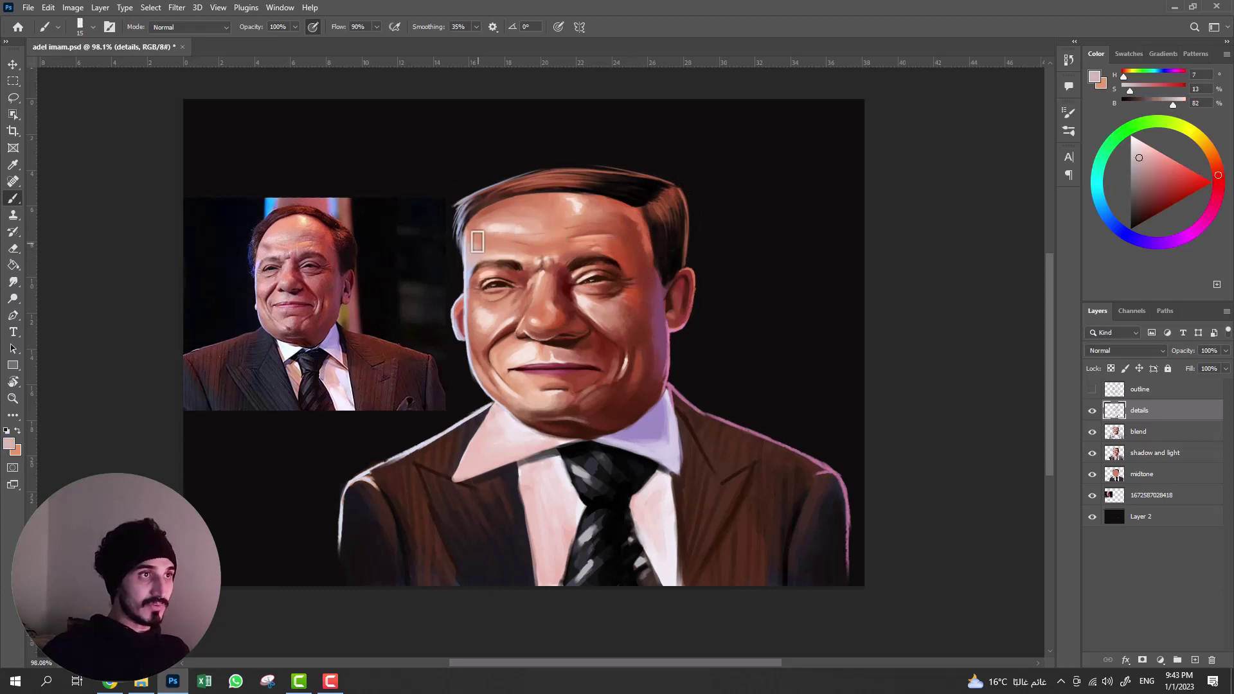
pyautogui.keyDown('alt'); pyautogui.click(474, 241); pyautogui.keyUp('alt')
pyautogui.keyDown('alt'); pyautogui.click(485, 242); pyautogui.keyUp('alt')
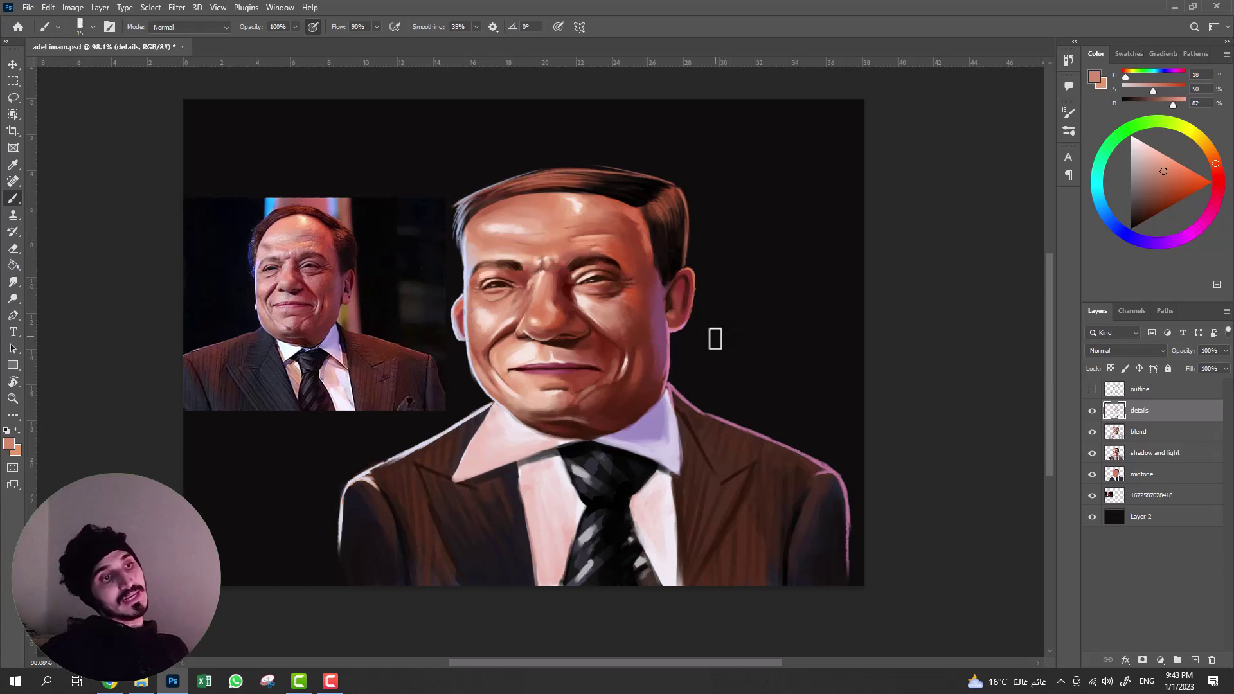
pyautogui.keyDown('alt'); pyautogui.click(398, 464); pyautogui.keyUp('alt')
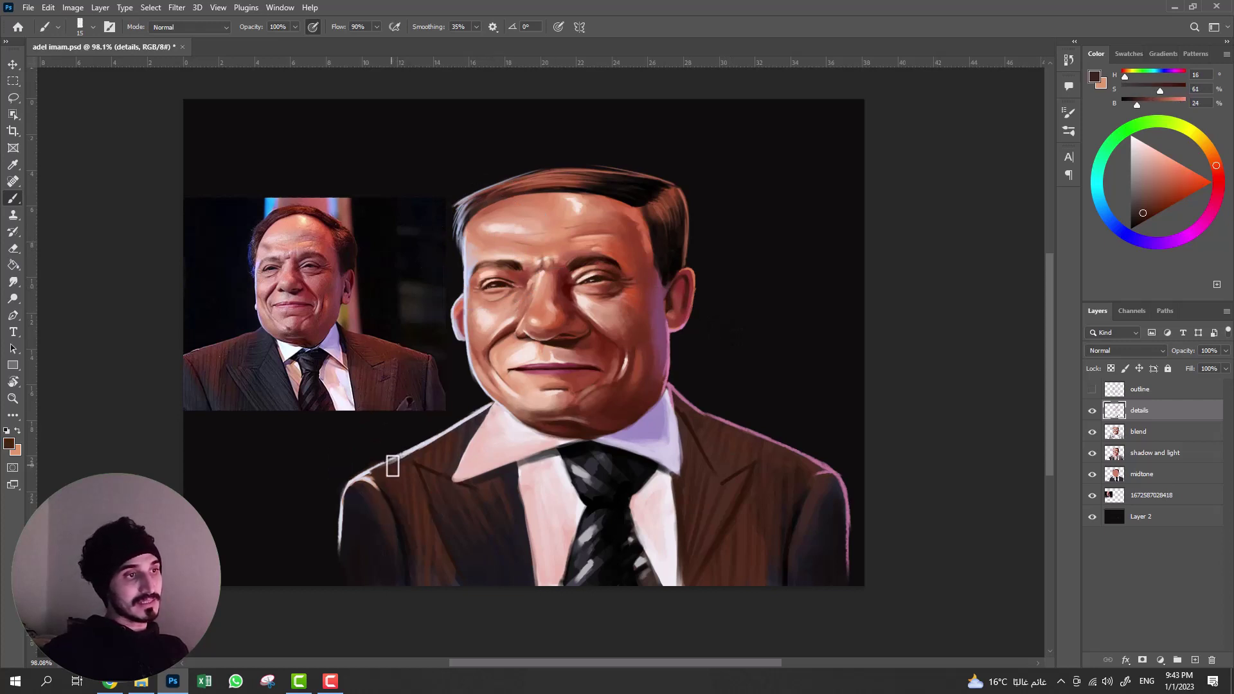
pyautogui.keyDown('alt'); pyautogui.click(735, 448); pyautogui.keyUp('alt')
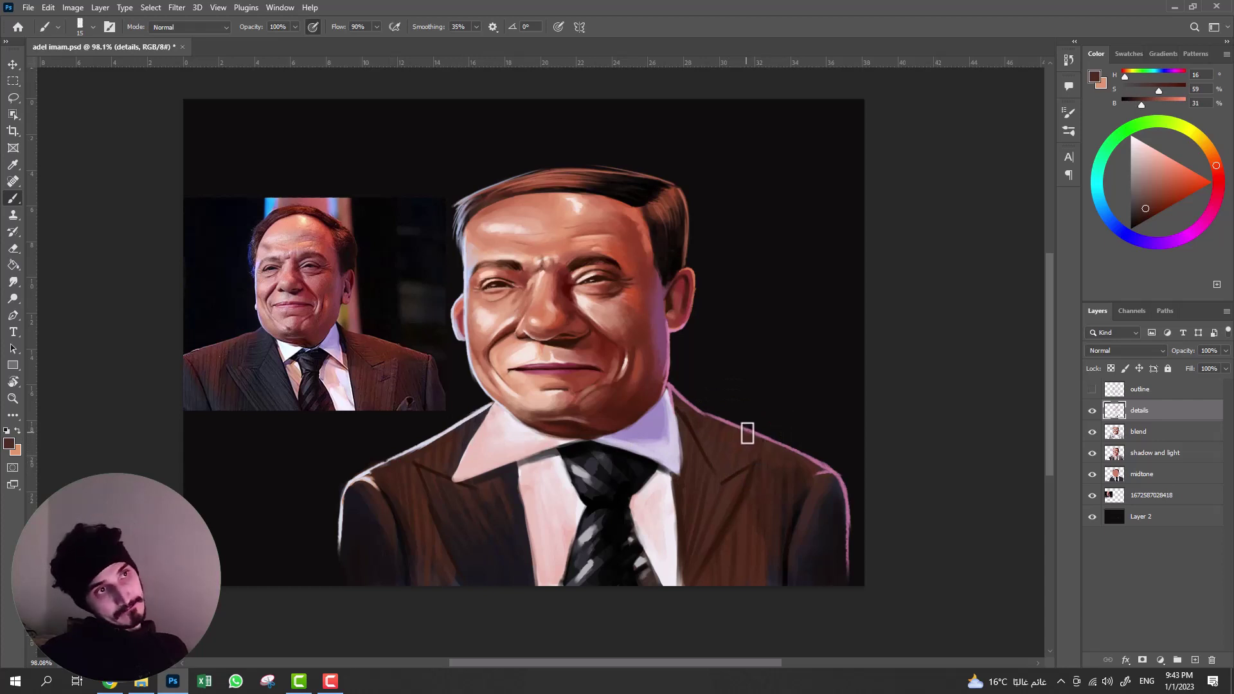
pyautogui.keyDown('alt'); pyautogui.click(643, 559); pyautogui.keyUp('alt')
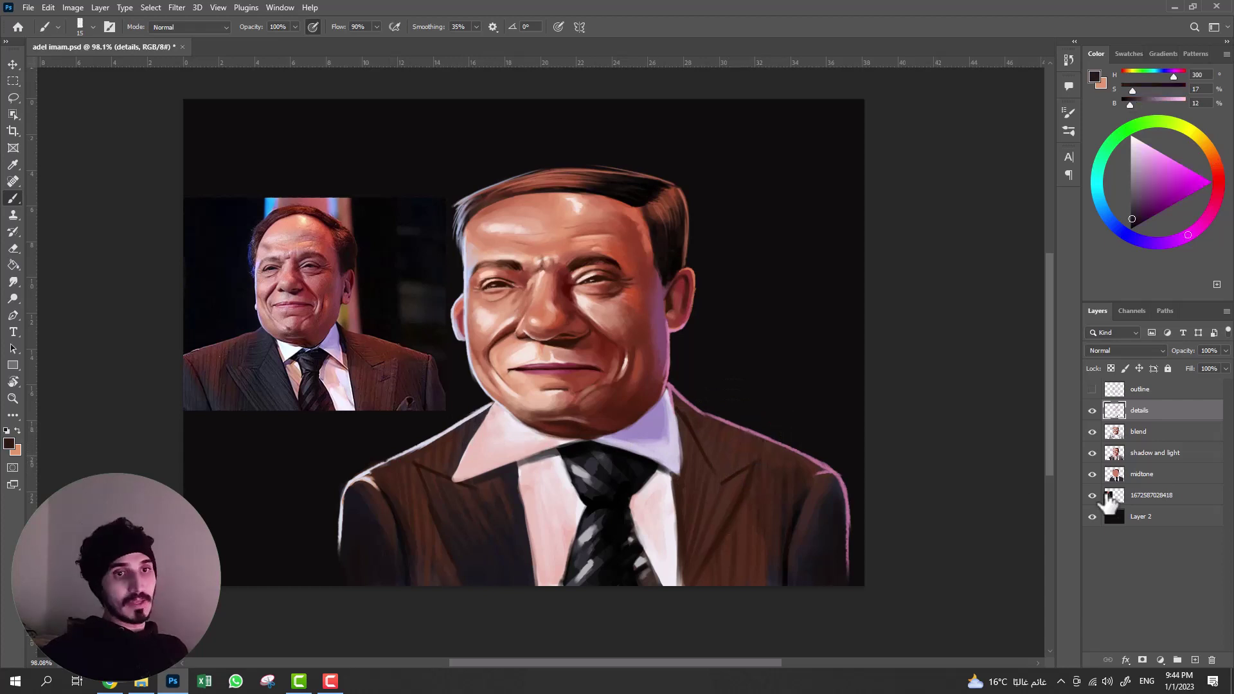
# - Add a new layer above Layer 2 and choose a large soft round brush
pyautogui.click(1145, 519)
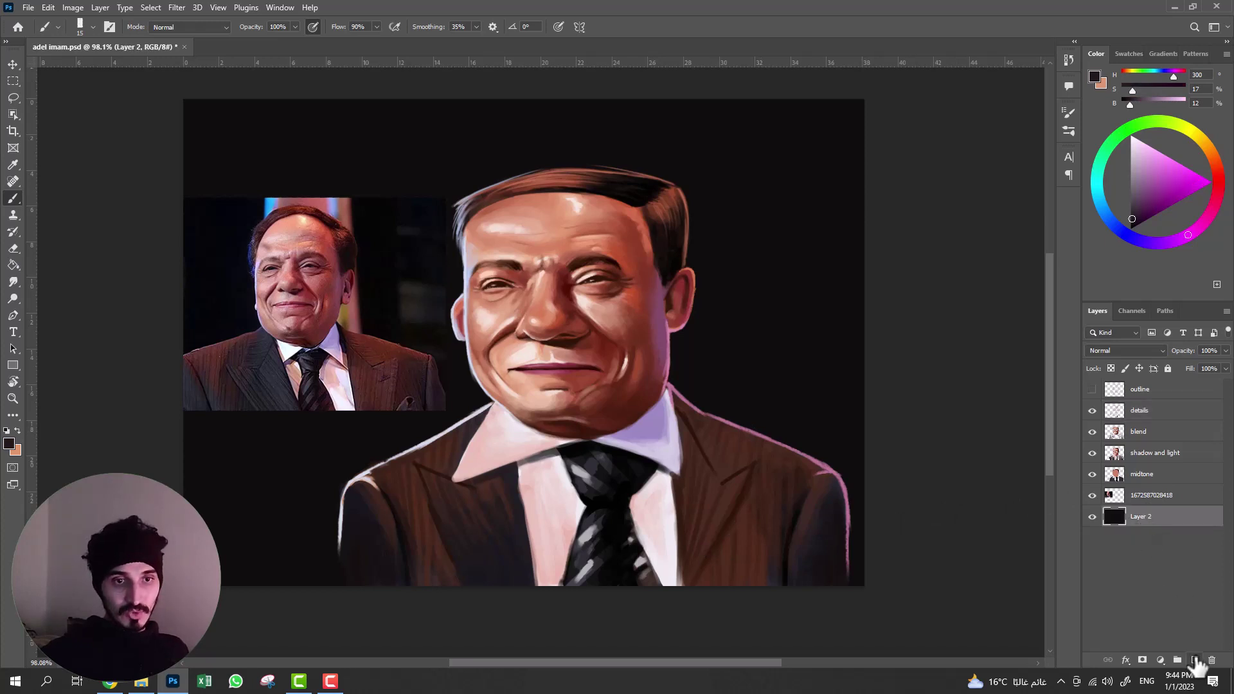
pyautogui.click(1195, 661)
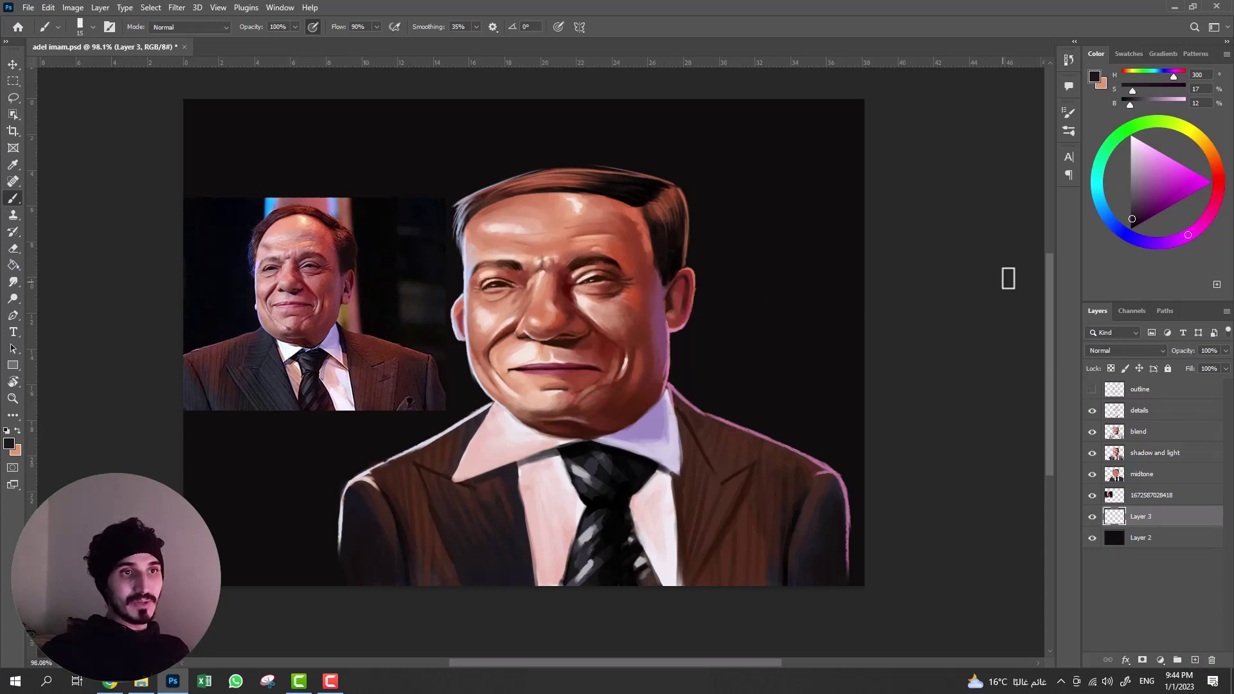
pyautogui.click(1069, 132)
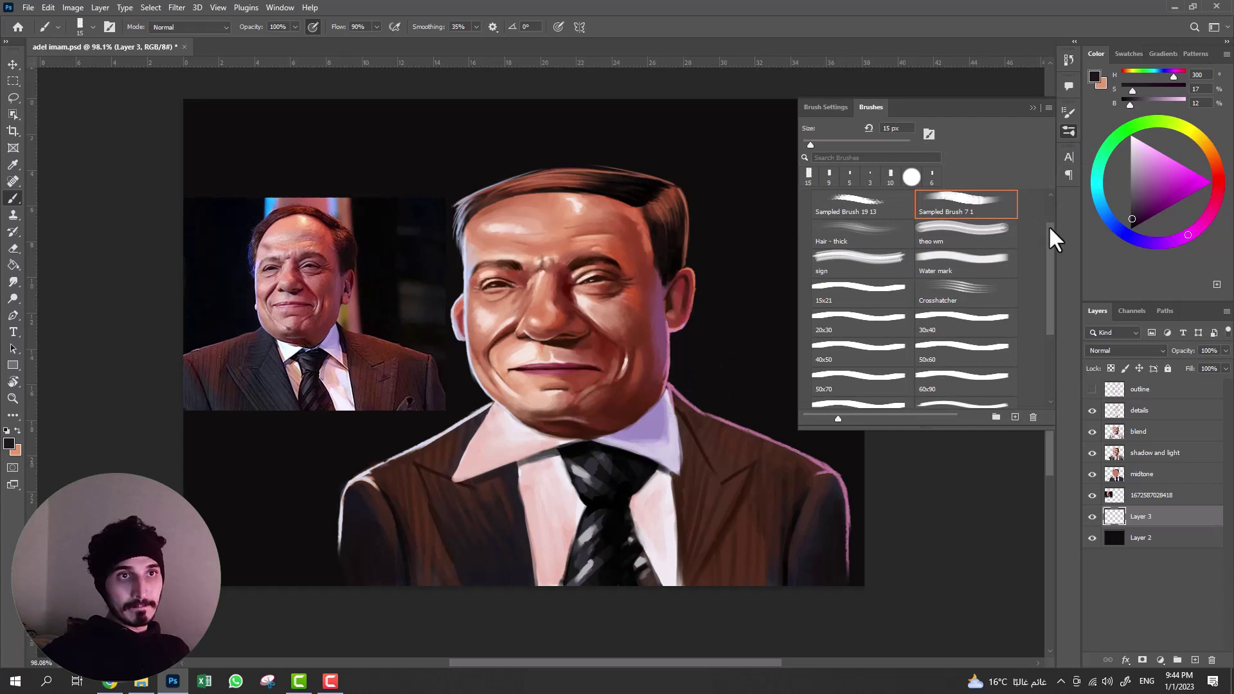
pyautogui.moveTo(1047, 225); pyautogui.dragTo(1032, 314)
pyautogui.click(863, 346)
pyautogui.click(1033, 108)
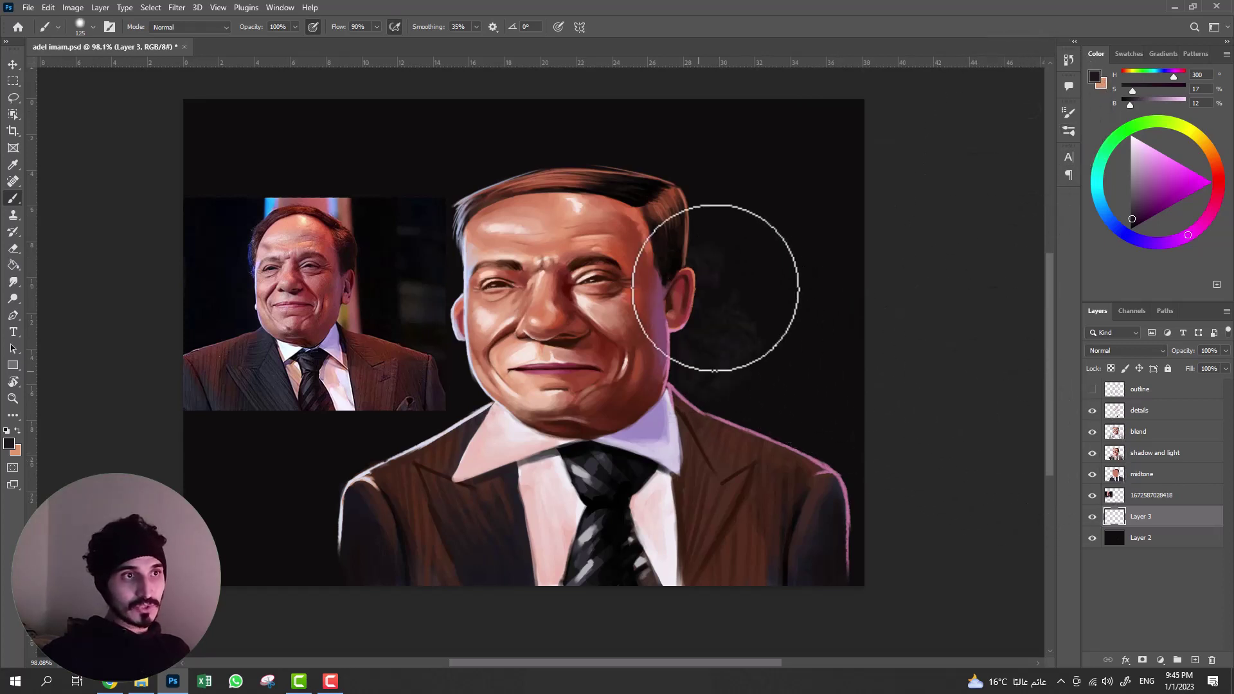
# - Paint a faint dark glow and grey texture beside the head, cheek and ear
pyautogui.moveTo(722, 399); pyautogui.dragTo(736, 165)
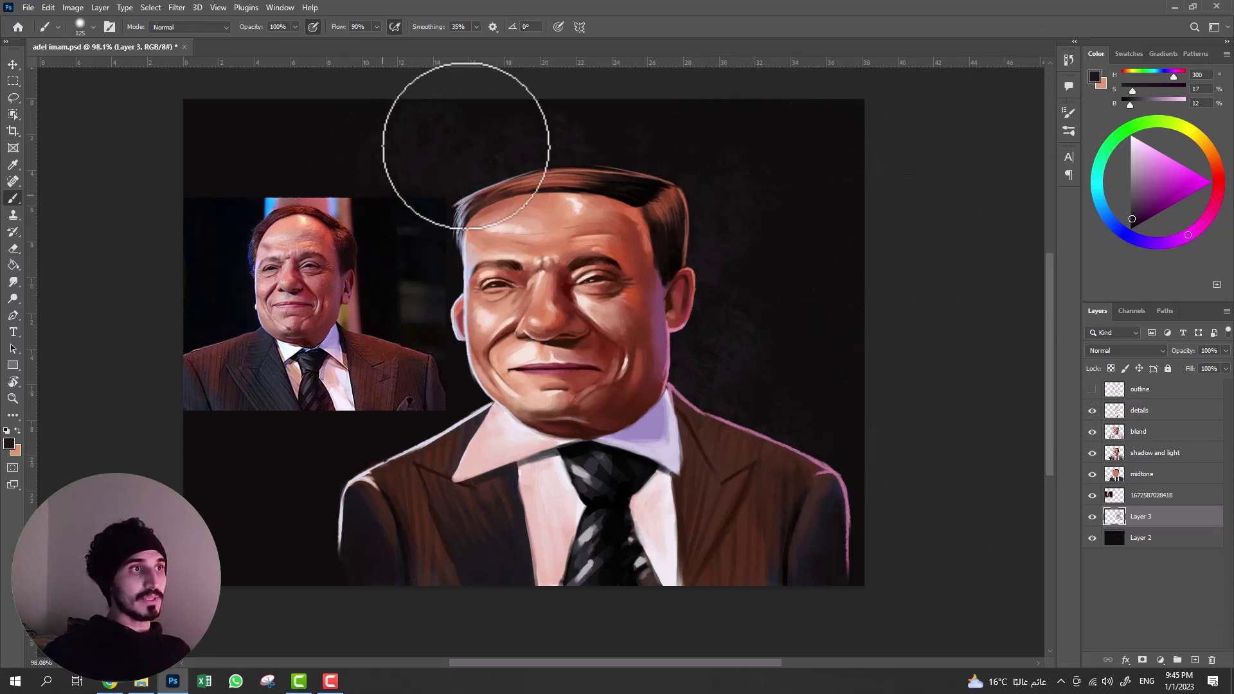
pyautogui.moveTo(234, 523); pyautogui.dragTo(276, 336)
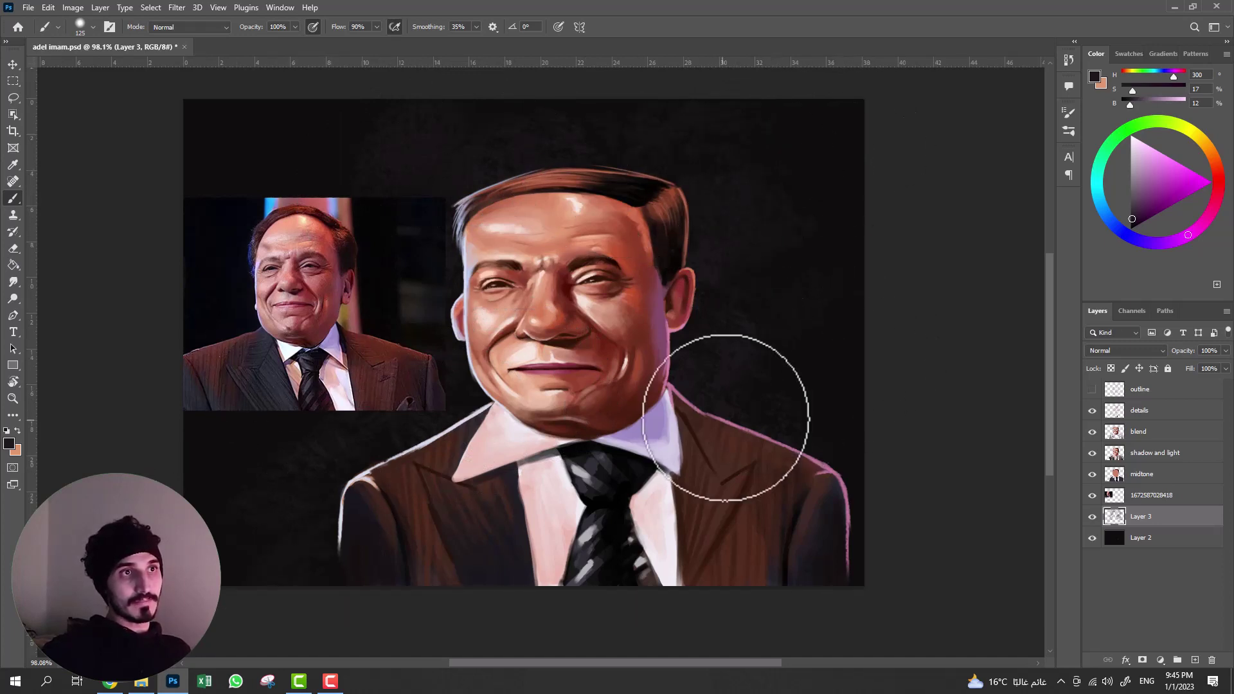
pyautogui.moveTo(1139, 185); pyautogui.dragTo(1130, 174)
pyautogui.moveTo(700, 347)
pyautogui.mouseDown()
pyautogui.moveTo(750, 408)
pyautogui.moveTo(771, 399)
pyautogui.moveTo(694, 386)
pyautogui.moveTo(827, 407)
pyautogui.moveTo(723, 332)
pyautogui.moveTo(738, 239)
pyautogui.moveTo(631, 242)
pyautogui.moveTo(484, 152)
pyautogui.moveTo(598, 187)
pyautogui.mouseUp()
pyautogui.keyDown('alt'); pyautogui.click(283, 579); pyautogui.keyUp('alt')
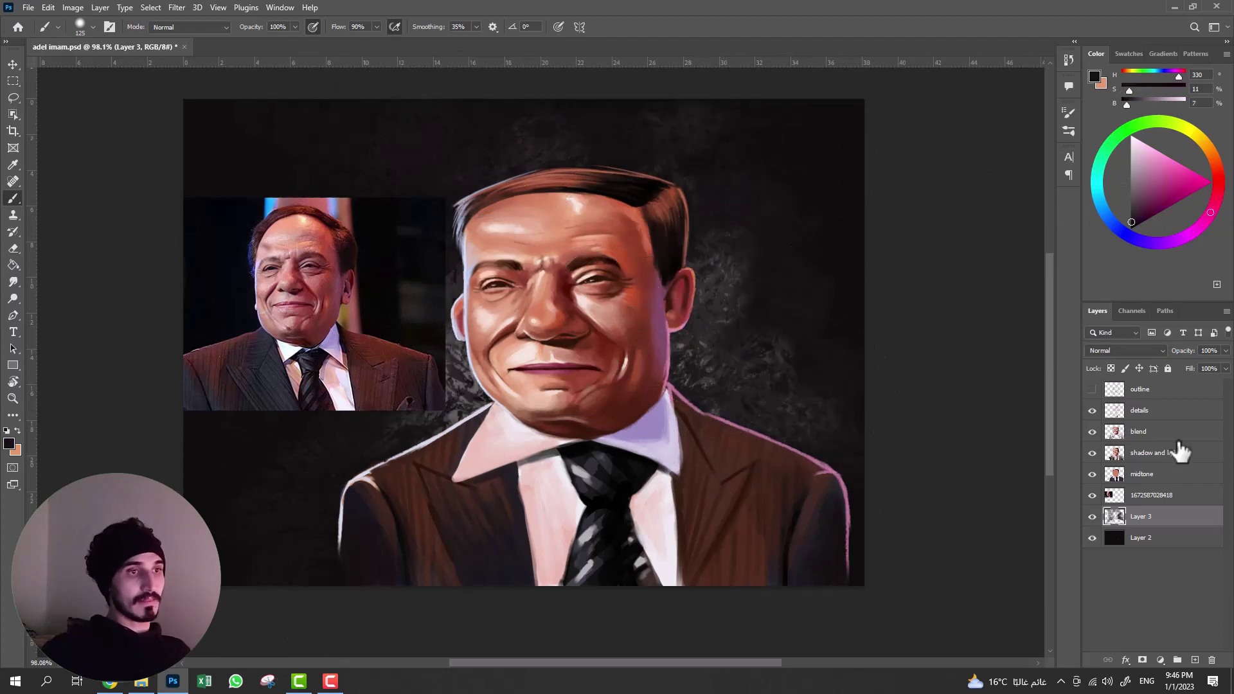
# - Hide the reference photo and paint darker grey texture left of the neck and face
pyautogui.click(1092, 496)
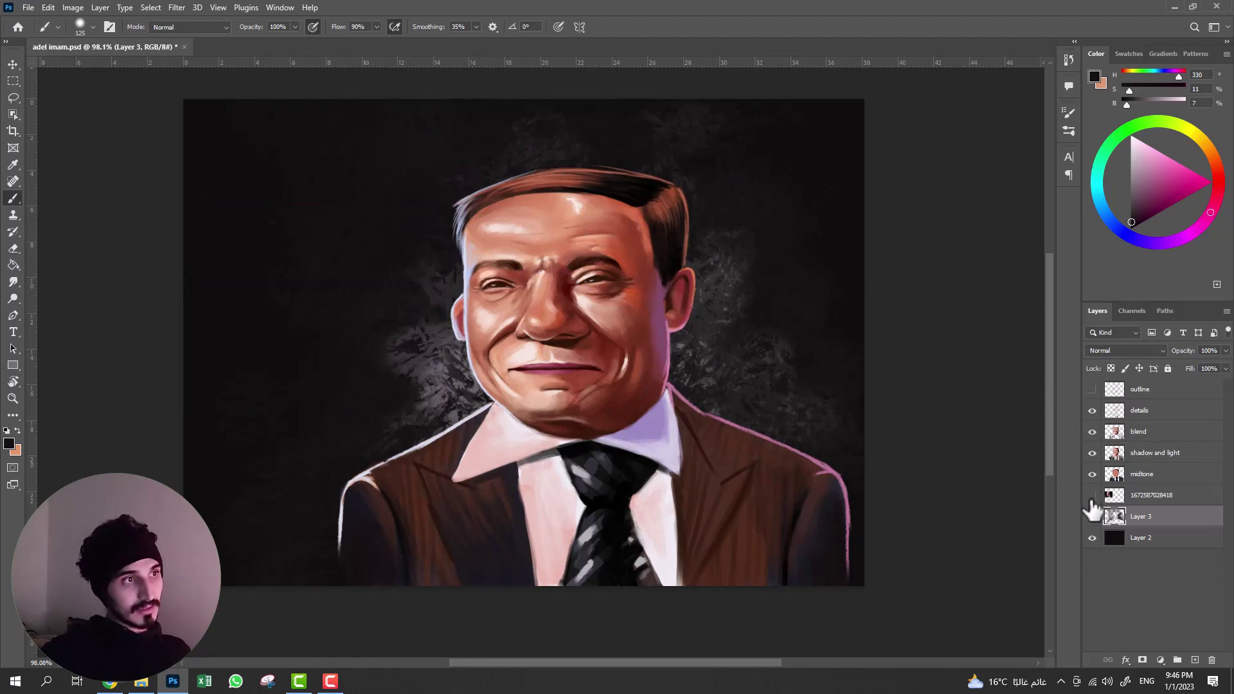
pyautogui.keyDown('alt'); pyautogui.click(385, 386); pyautogui.keyUp('alt')
pyautogui.moveTo(399, 358)
pyautogui.mouseDown()
pyautogui.moveTo(399, 463)
pyautogui.moveTo(394, 414)
pyautogui.mouseUp()
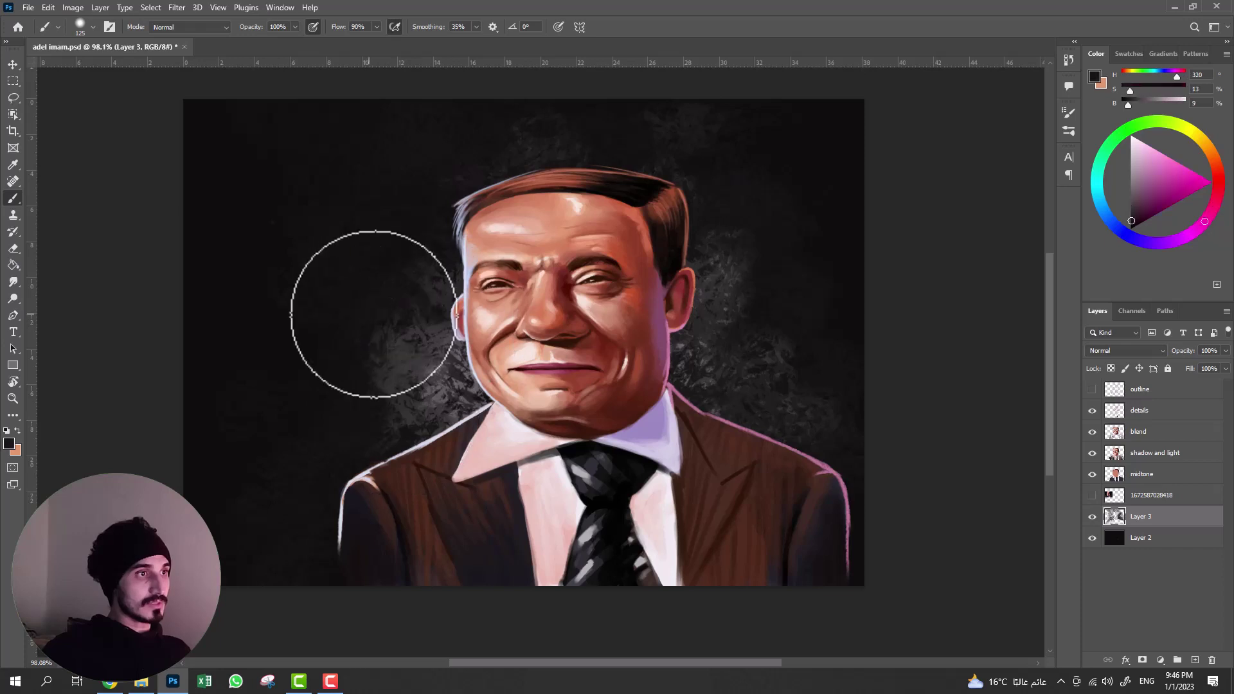
pyautogui.keyDown('alt'); pyautogui.click(372, 290); pyautogui.keyUp('alt')
pyautogui.moveTo(372, 289)
pyautogui.mouseDown()
pyautogui.moveTo(400, 399)
pyautogui.moveTo(439, 351)
pyautogui.mouseUp()
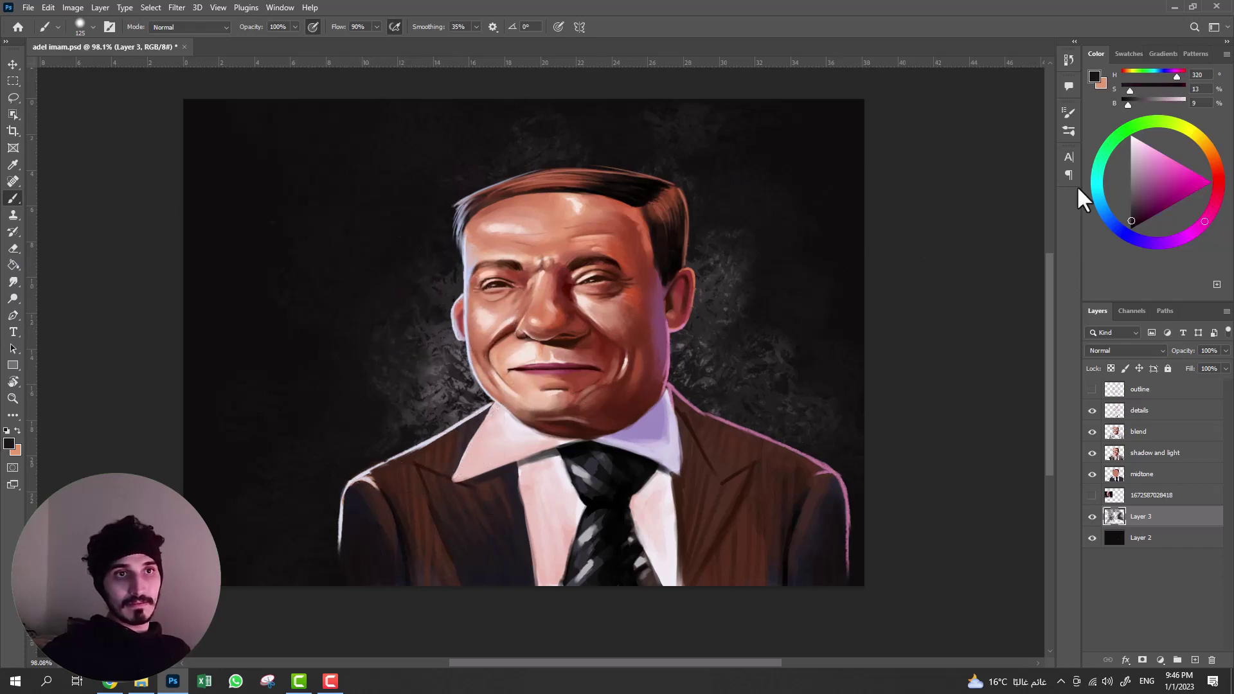
pyautogui.click(1070, 133)
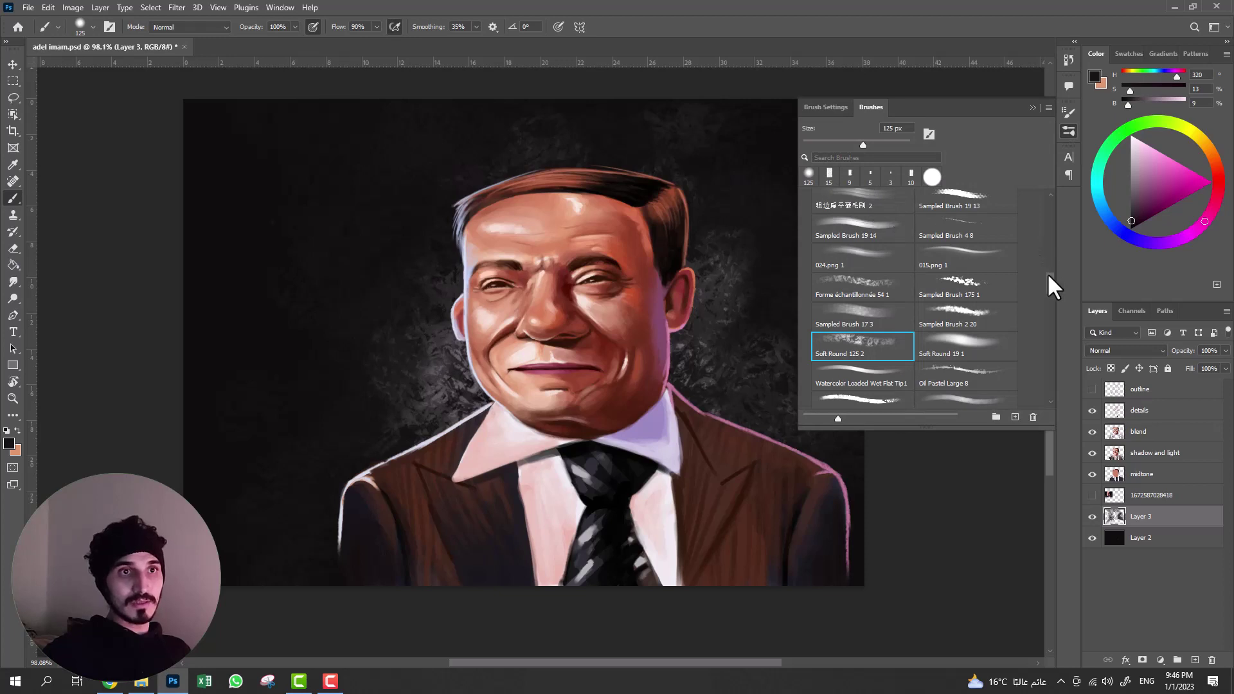
# - Choose the 150 px textured hair brush and paint a cloudy grey patch left of the collar
pyautogui.moveTo(1047, 273)
pyautogui.mouseDown()
pyautogui.moveTo(1048, 221)
pyautogui.moveTo(1044, 267)
pyautogui.mouseUp()
pyautogui.doubleClick(855, 308)
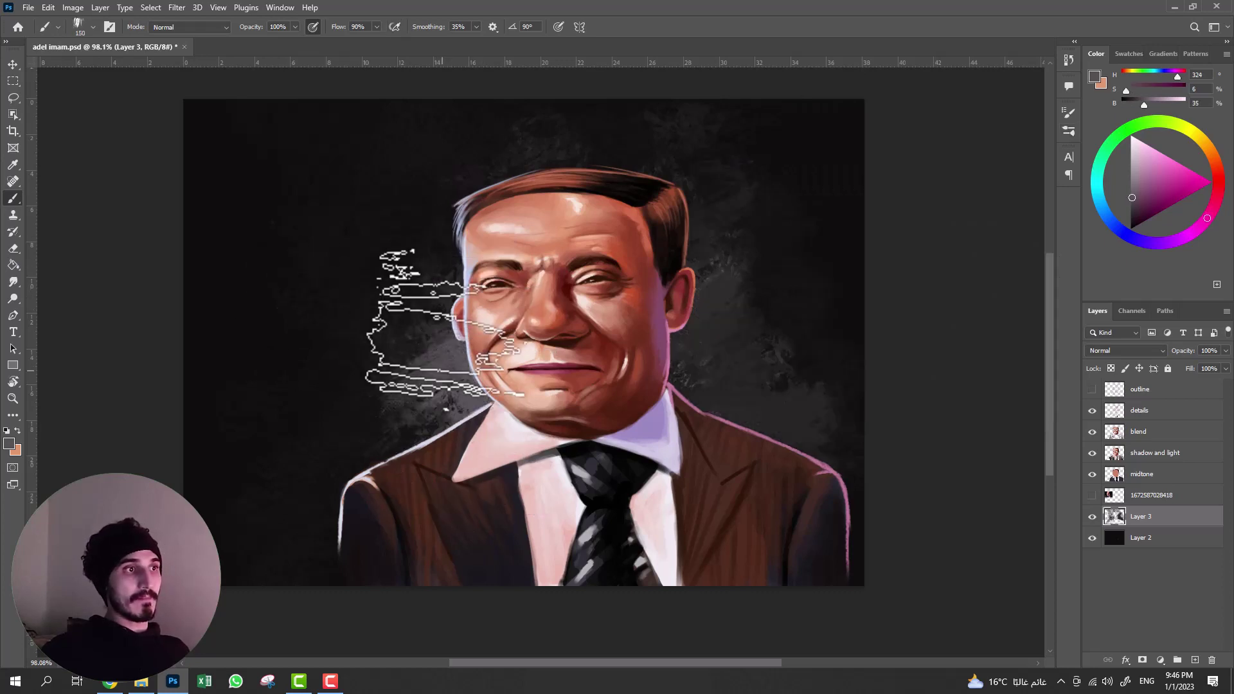
pyautogui.moveTo(425, 360)
pyautogui.mouseDown()
pyautogui.moveTo(399, 386)
pyautogui.moveTo(425, 267)
pyautogui.mouseUp()
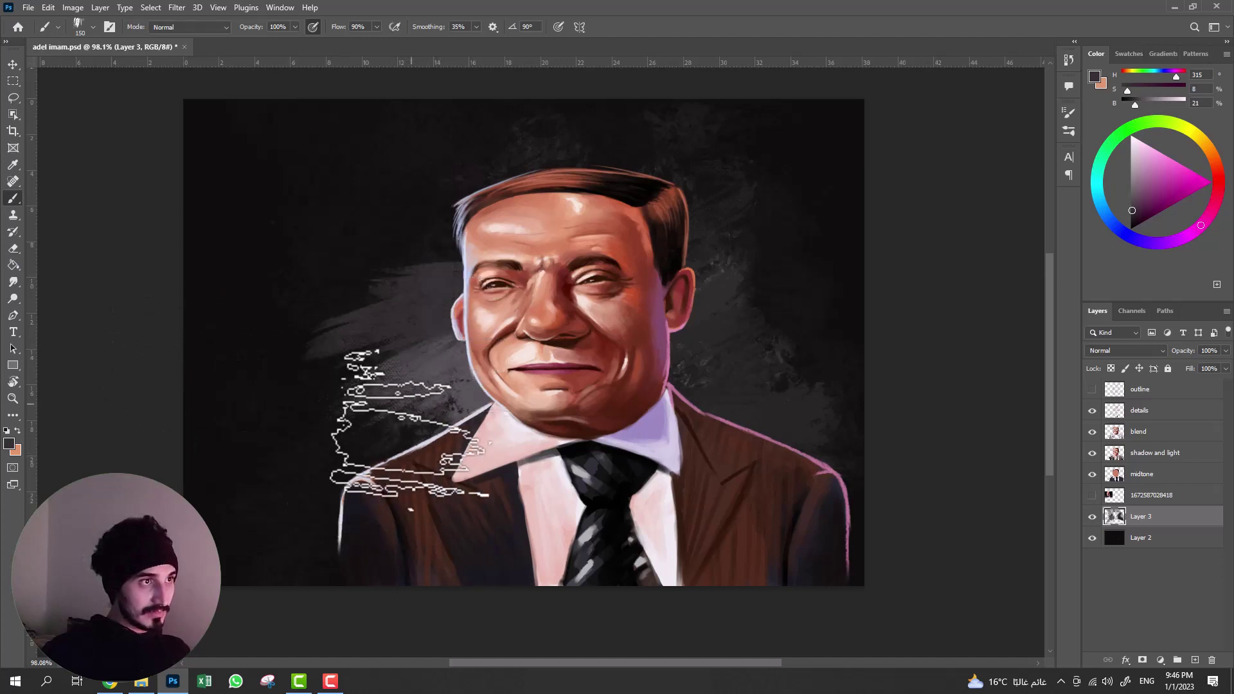
# - Sample background greys and paint diagonal grey streaks around the head
pyautogui.keyDown('alt'); pyautogui.click(453, 410); pyautogui.keyUp('alt')
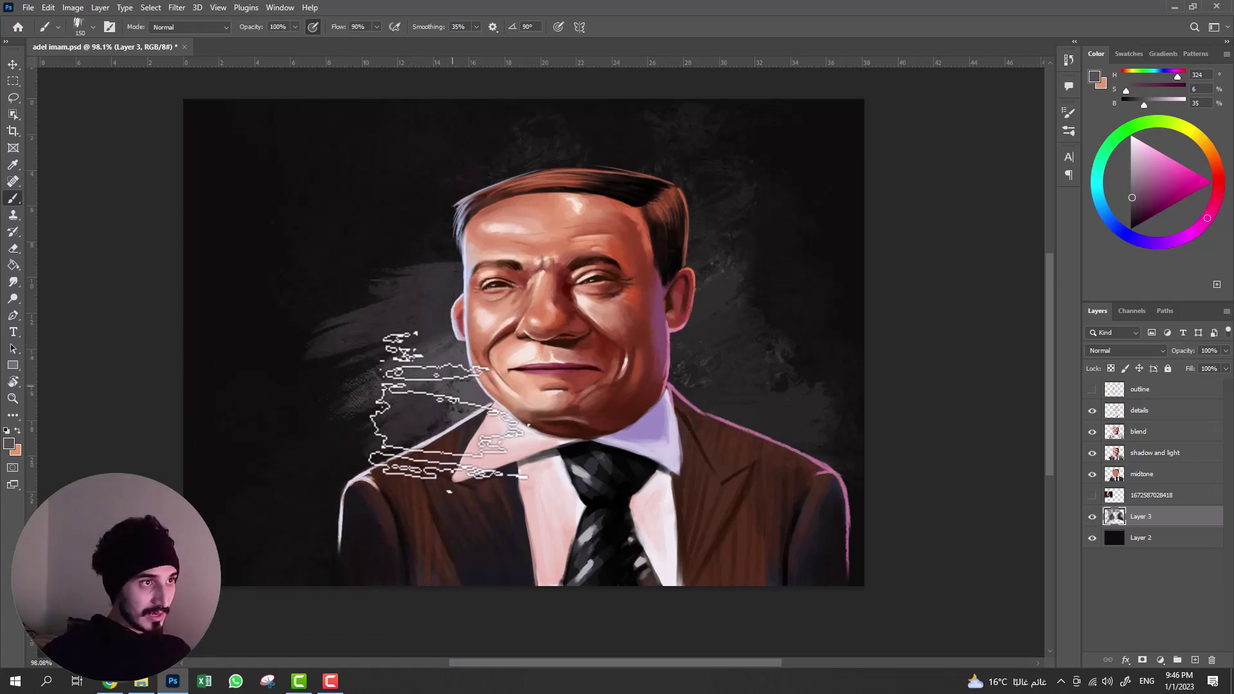
pyautogui.keyDown('alt'); pyautogui.click(395, 386); pyautogui.keyUp('alt')
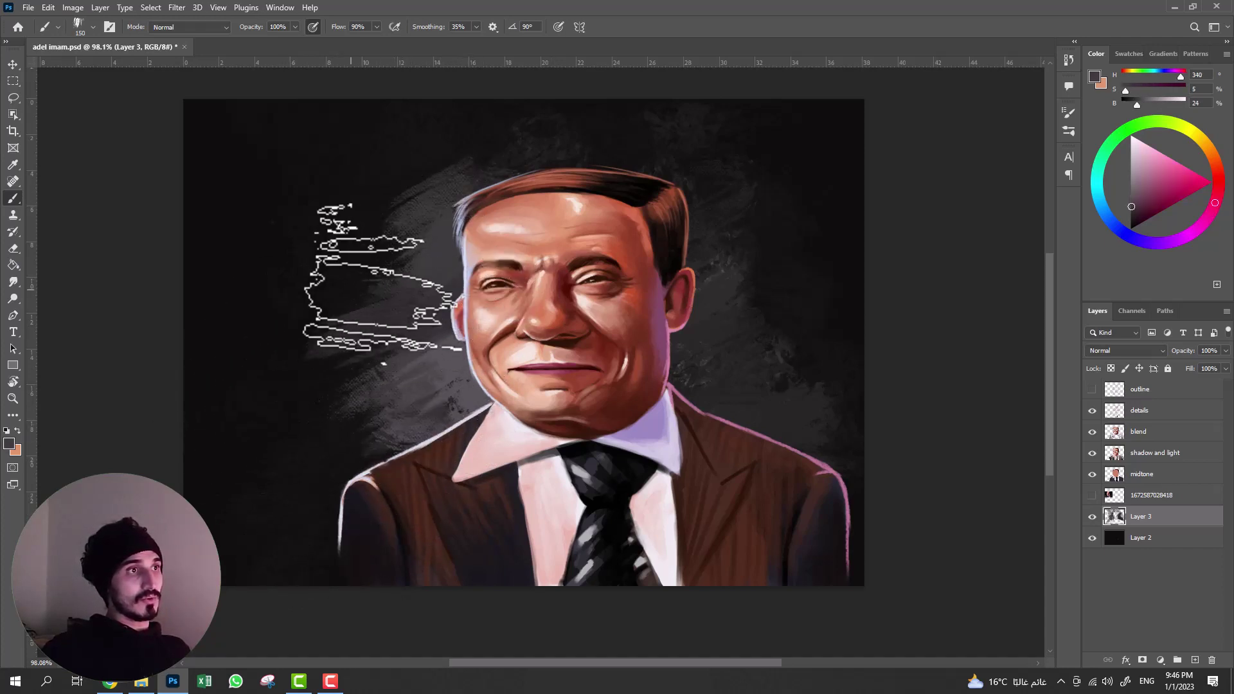
pyautogui.keyDown('alt'); pyautogui.click(379, 270); pyautogui.keyUp('alt')
pyautogui.keyDown('alt'); pyautogui.click(389, 234); pyautogui.keyUp('alt')
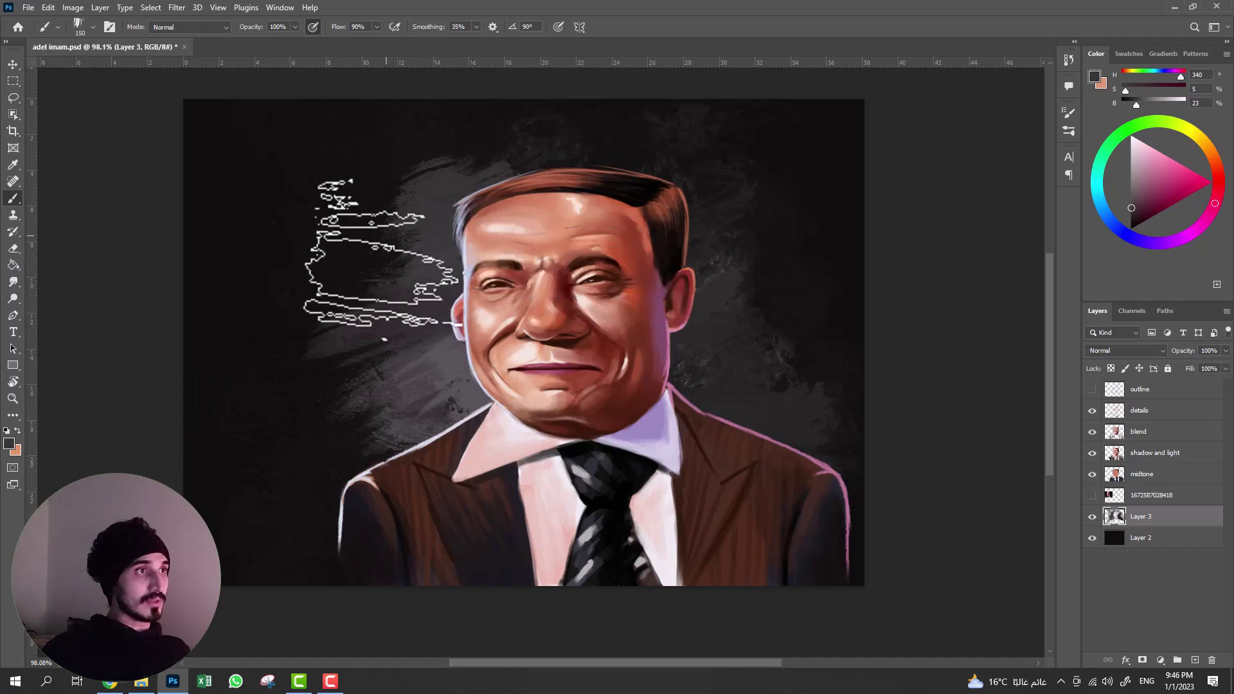
pyautogui.keyDown('alt'); pyautogui.click(441, 165); pyautogui.keyUp('alt')
pyautogui.moveTo(400, 221); pyautogui.dragTo(868, 405)
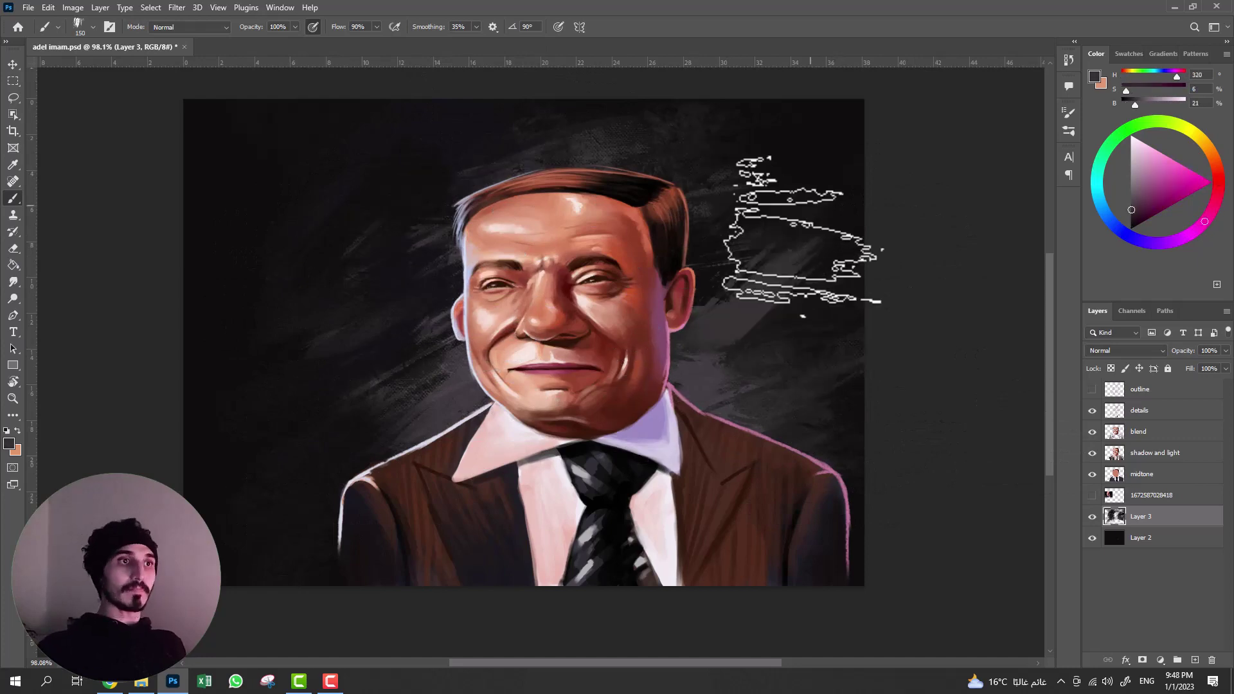
pyautogui.keyDown('alt'); pyautogui.click(688, 109); pyautogui.keyUp('alt')
pyautogui.click(1069, 130)
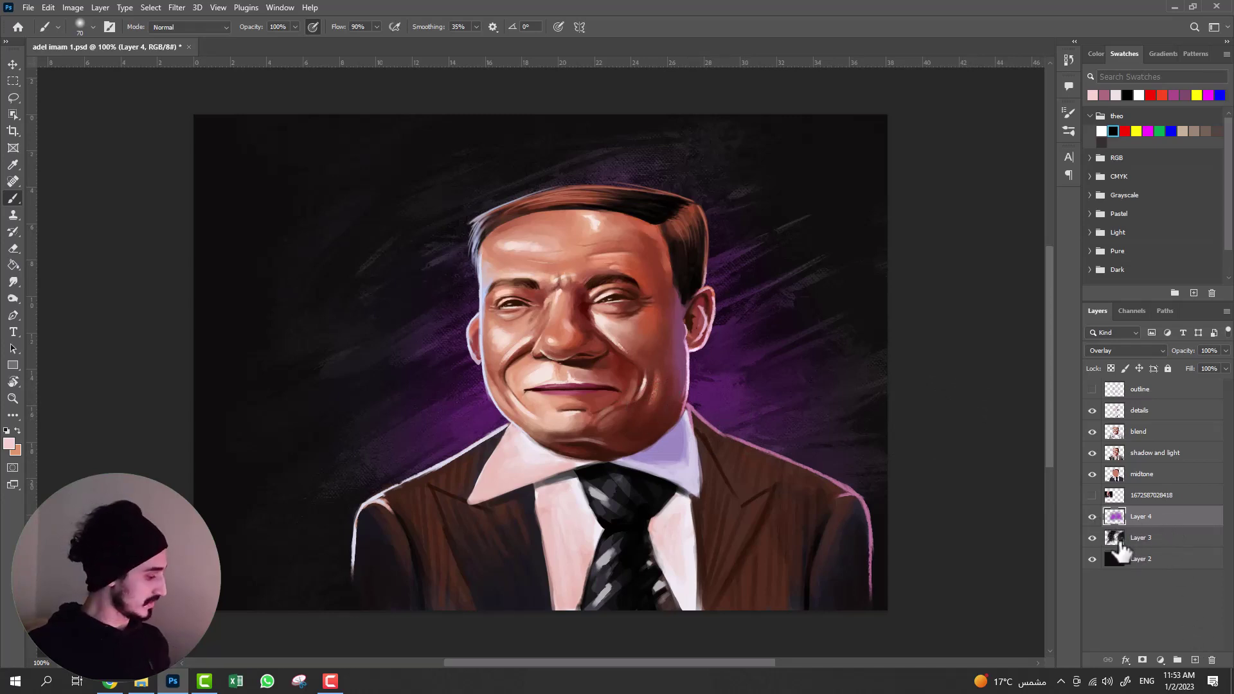
# - Create Layer 5 with Ctrl+Shift+N and load white as the paint colour
pyautogui.hotkey('ctrl', 'shift', 'n')
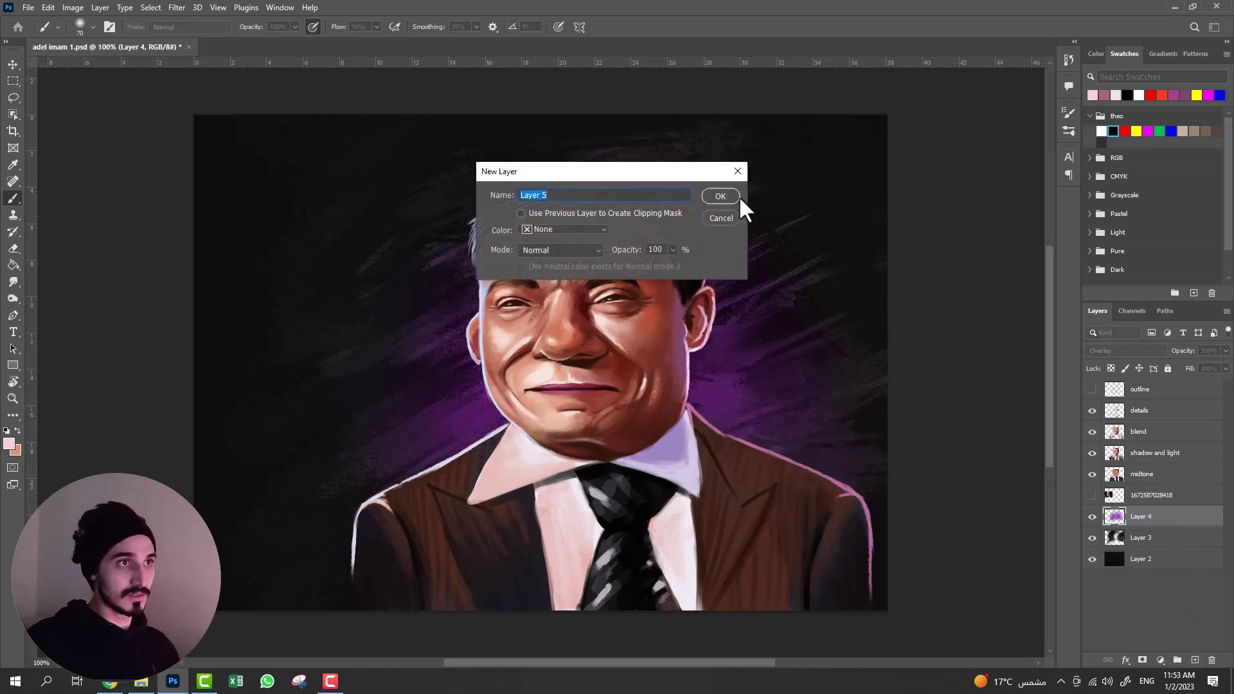
pyautogui.click(721, 196)
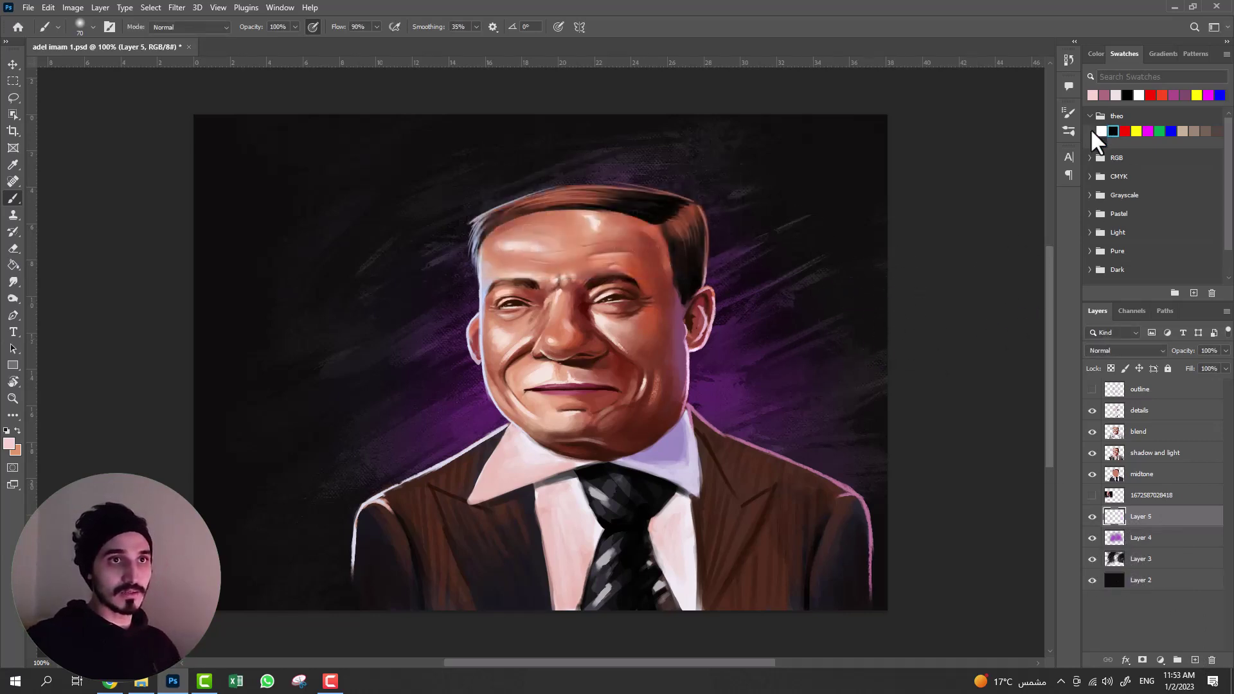
pyautogui.click(1101, 131)
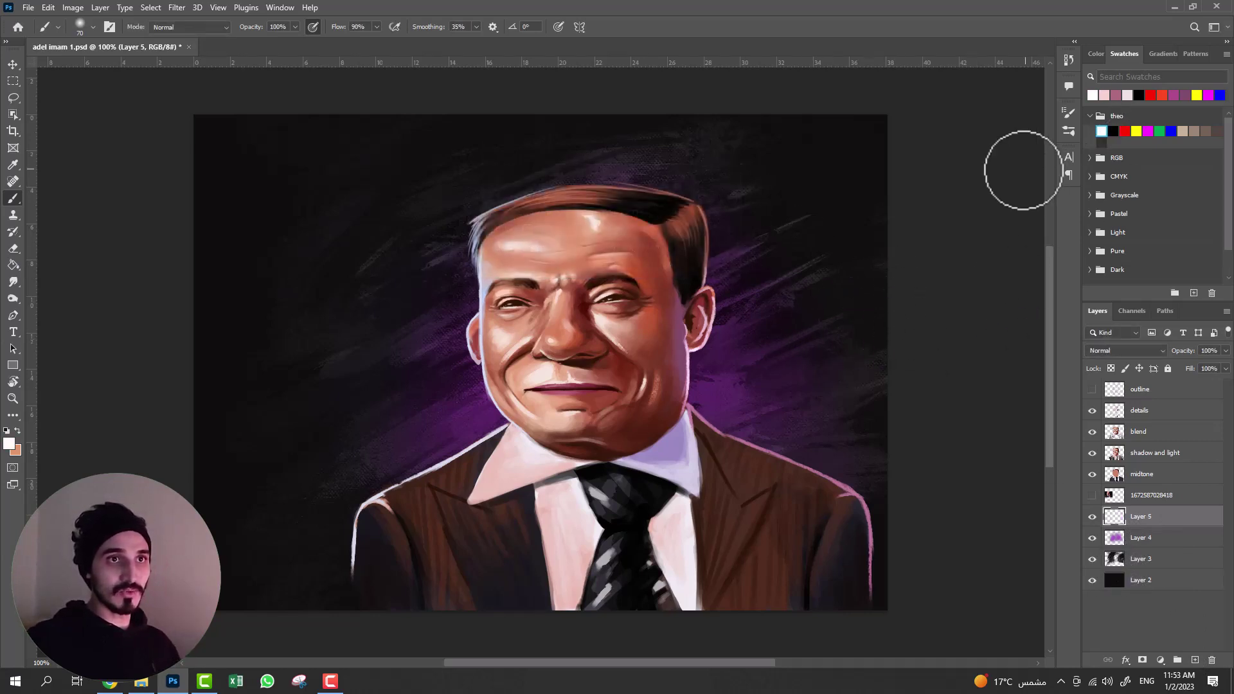
pyautogui.click(1069, 132)
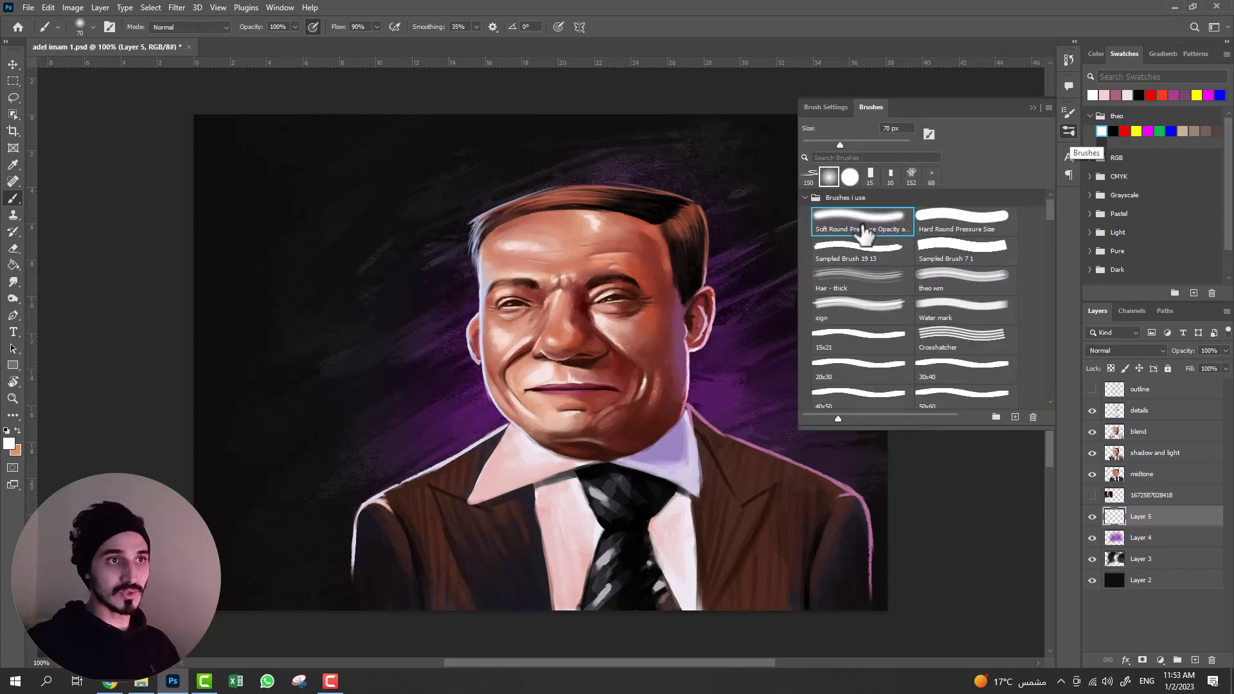
# - Dab a 600 px soft white glow behind the head, toggling Layer 5 to compare
pyautogui.click(1032, 107)
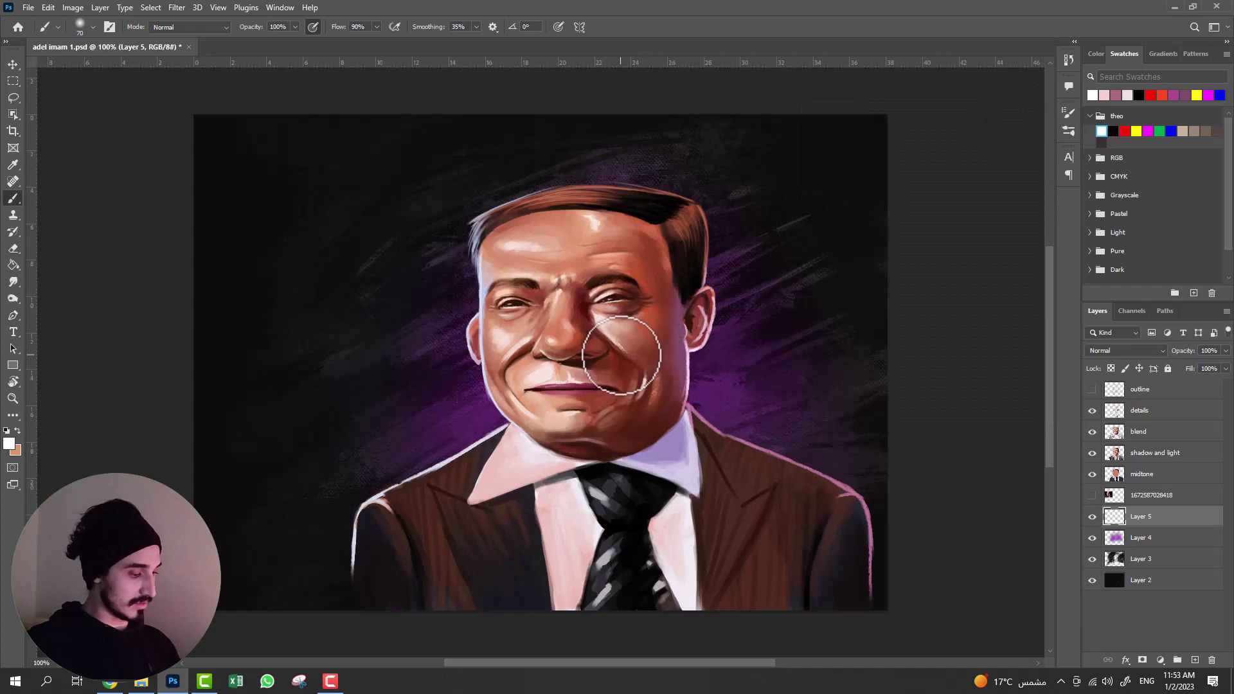
pyautogui.press(']')
pyautogui.press(']')
pyautogui.press(']')
pyautogui.press(']')
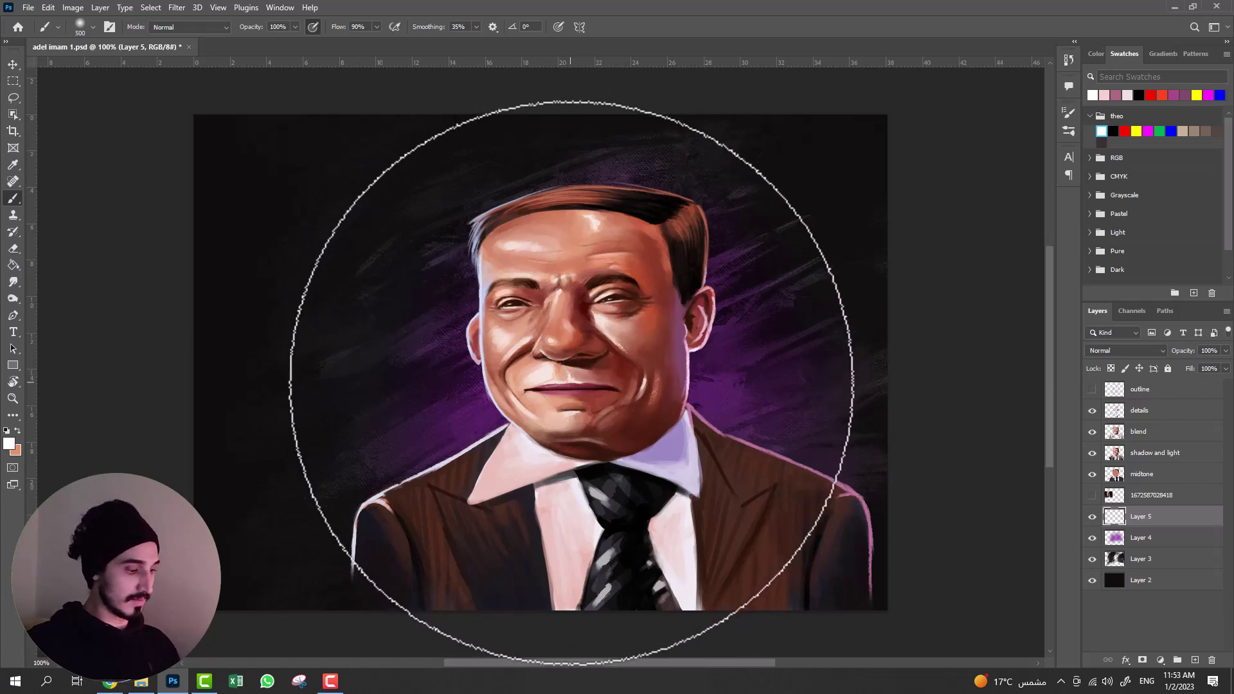
pyautogui.press(']')
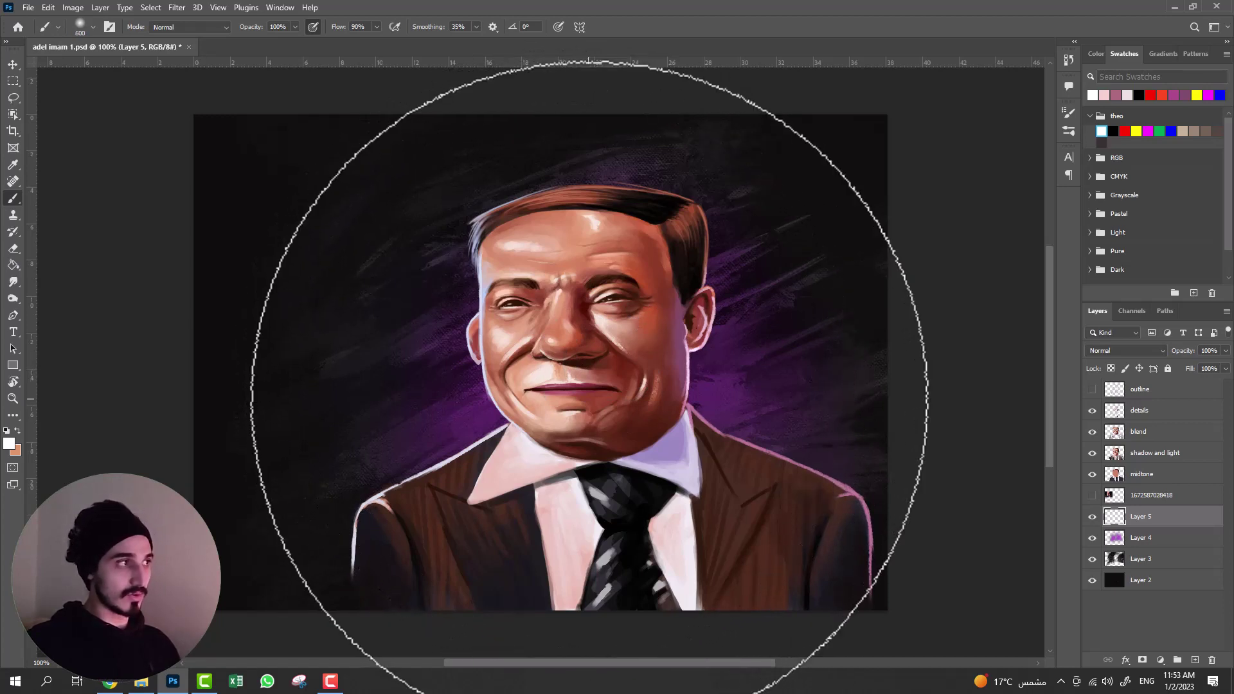
pyautogui.click(588, 399)
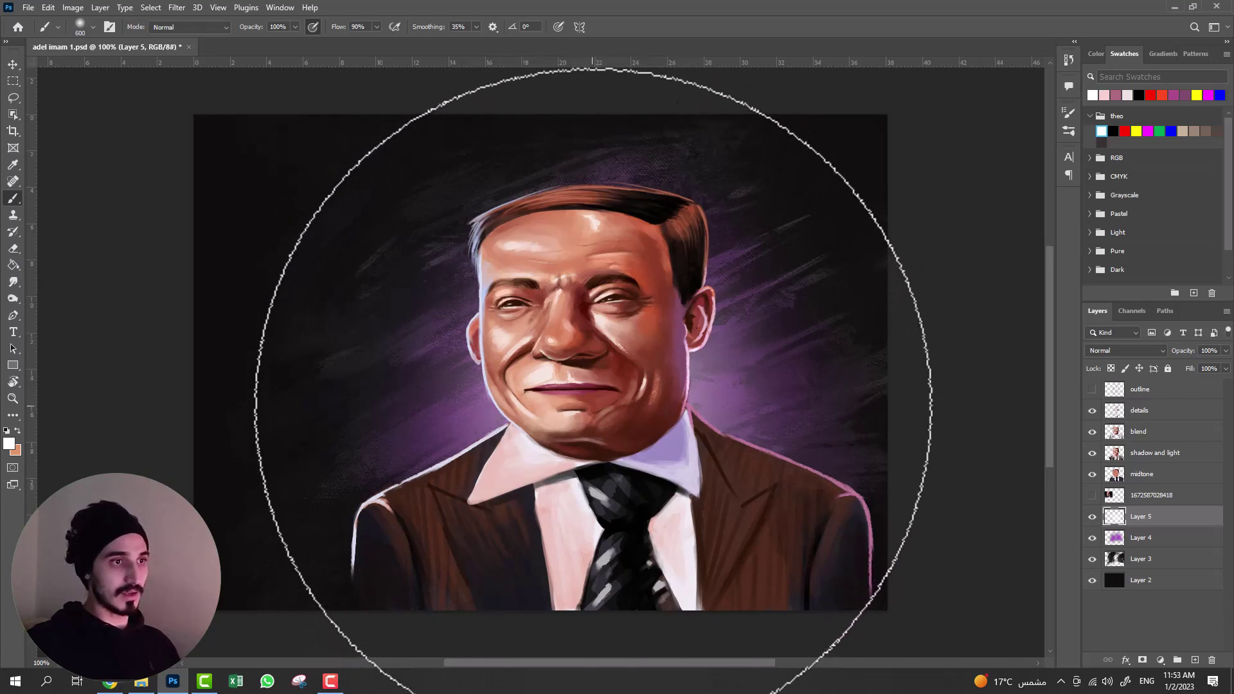
pyautogui.press('[')
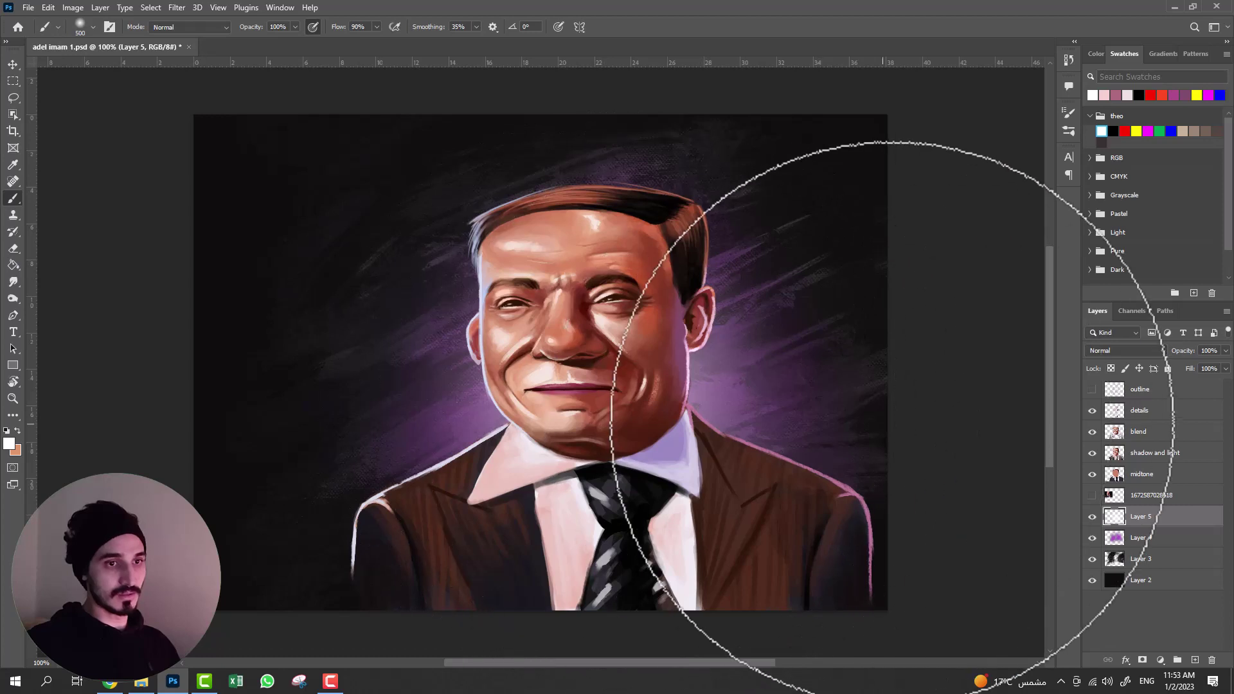
pyautogui.click(1092, 517)
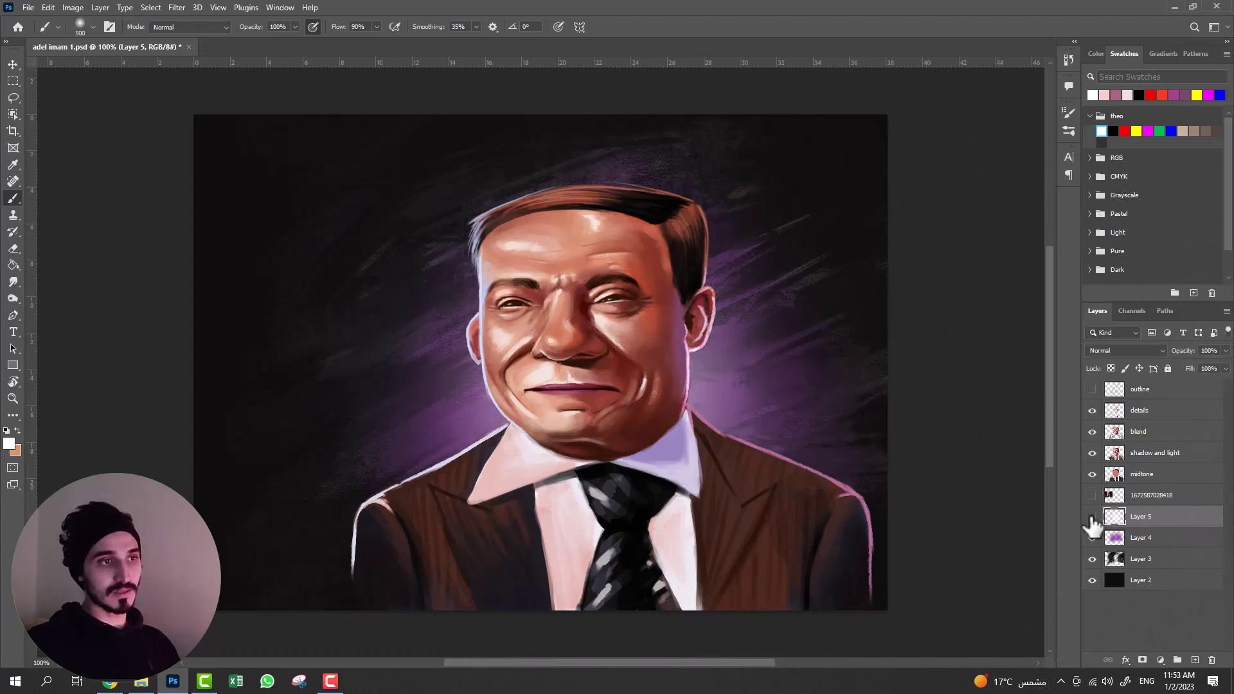
pyautogui.click(1092, 517)
pyautogui.click(1092, 517)
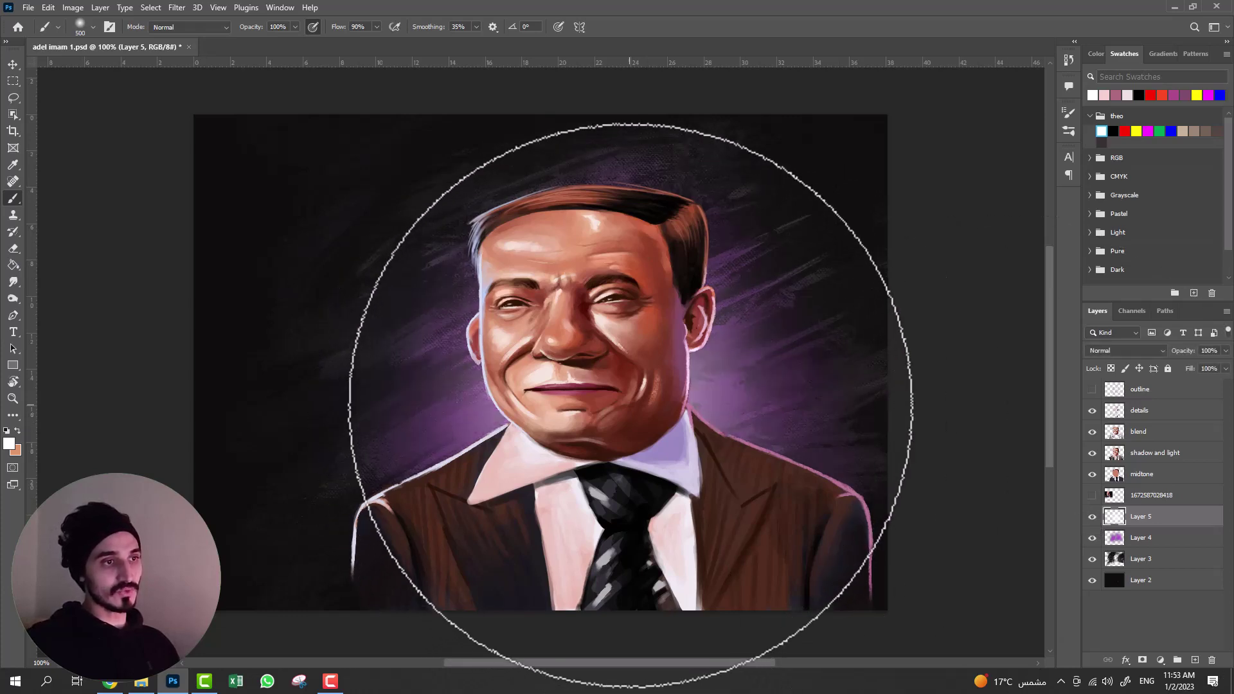
# - Brighten the glow right of the face with a 200 px brush and a final large dab
pyautogui.press('[')
pyautogui.press('[')
pyautogui.press('[')
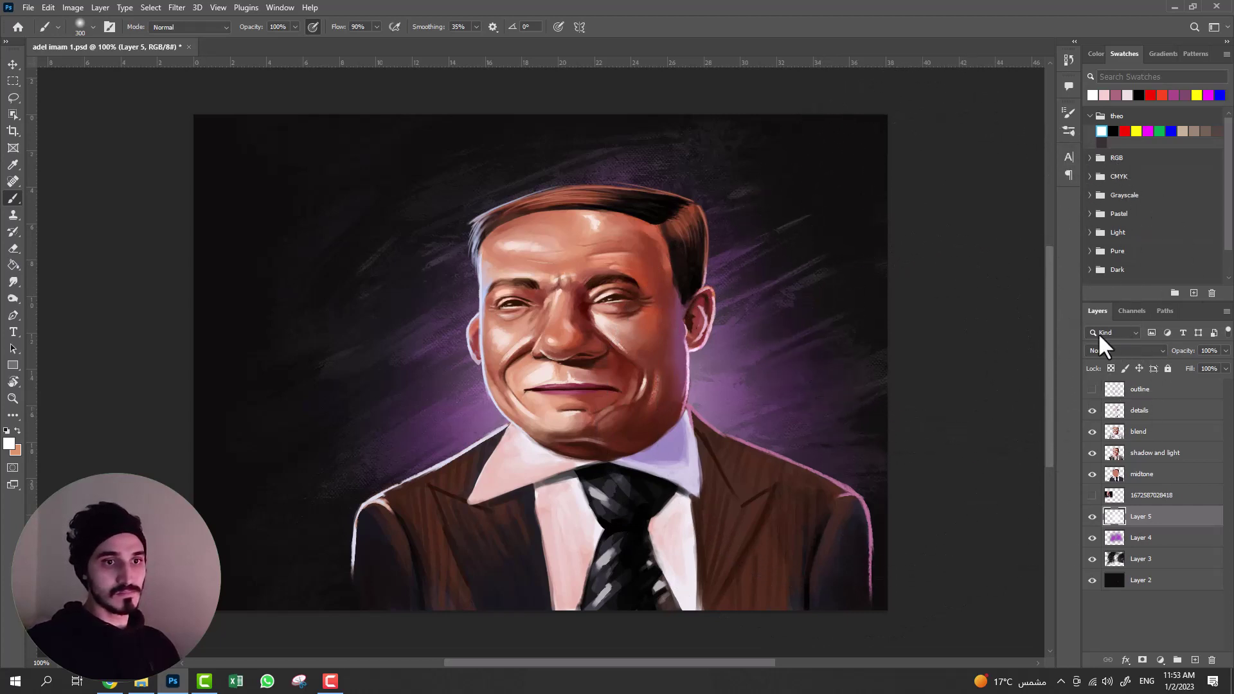
pyautogui.press('[')
pyautogui.press('[')
pyautogui.press('[')
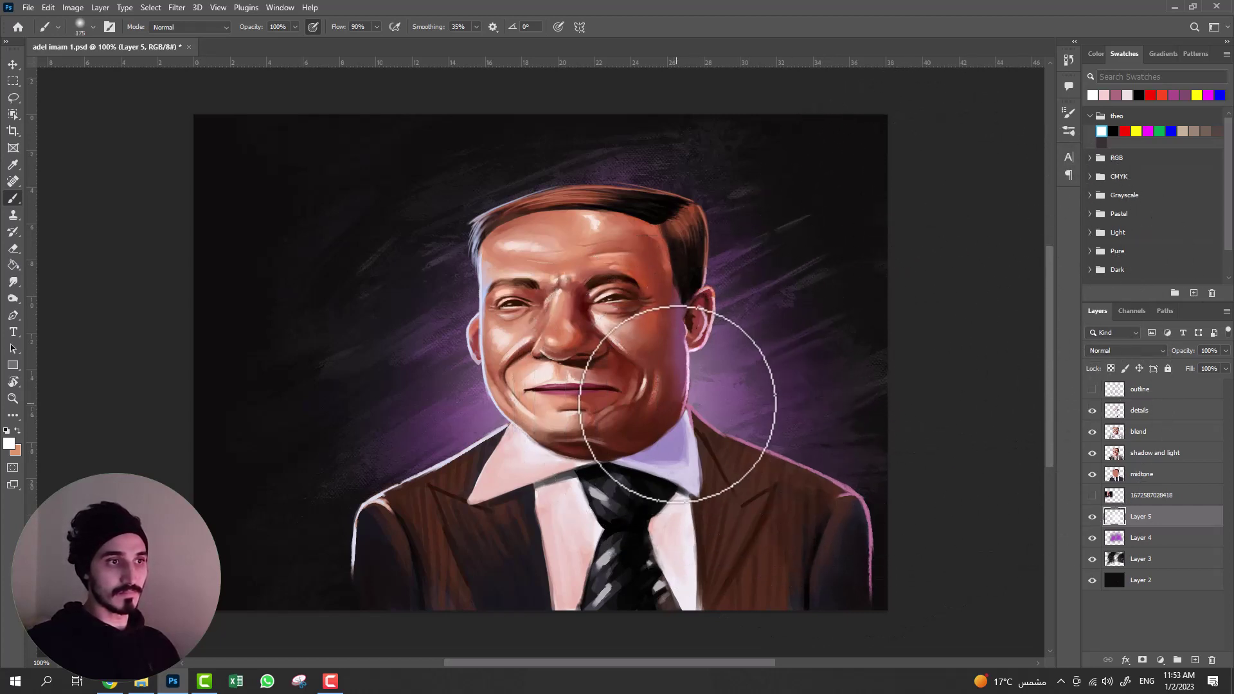
pyautogui.click(713, 389)
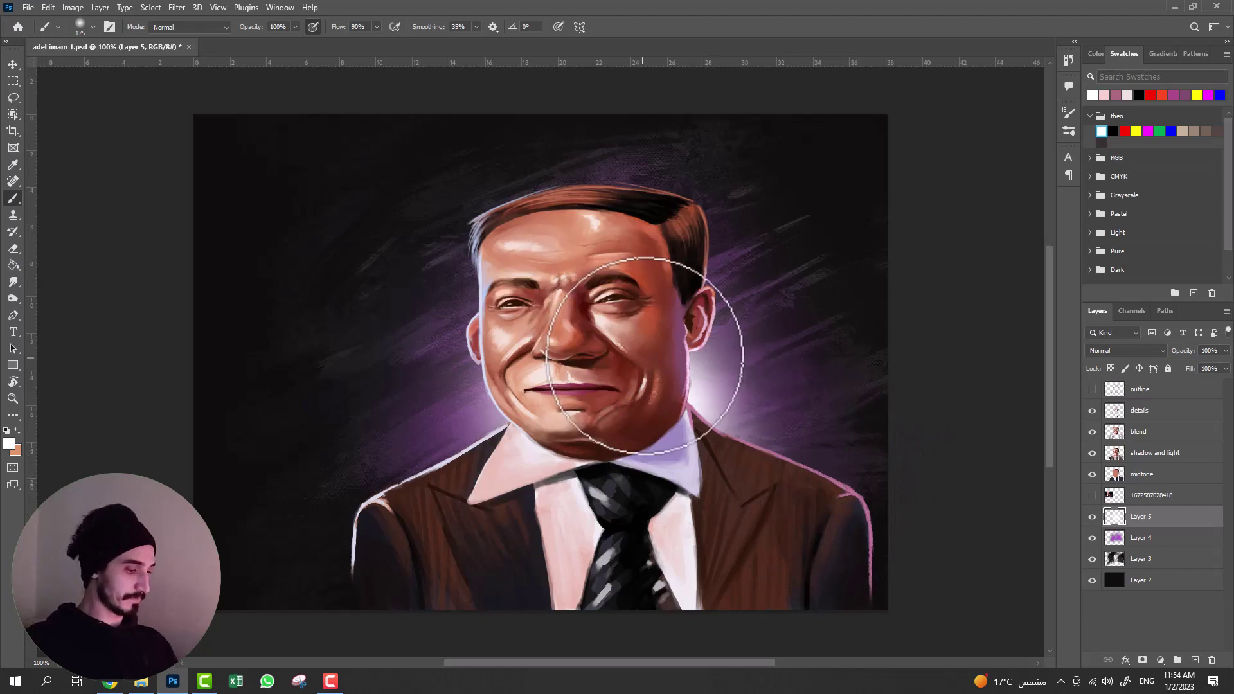
pyautogui.press(']')
pyautogui.press(']')
pyautogui.press(']')
pyautogui.press(']')
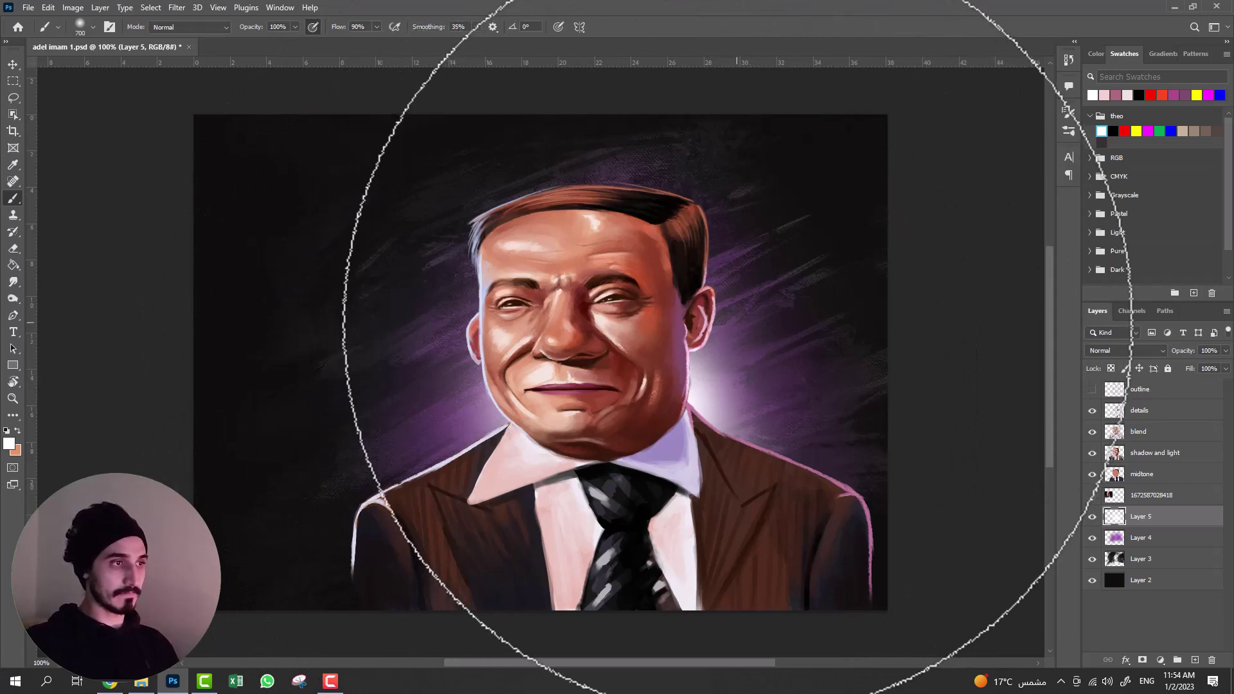
pyautogui.click(564, 399)
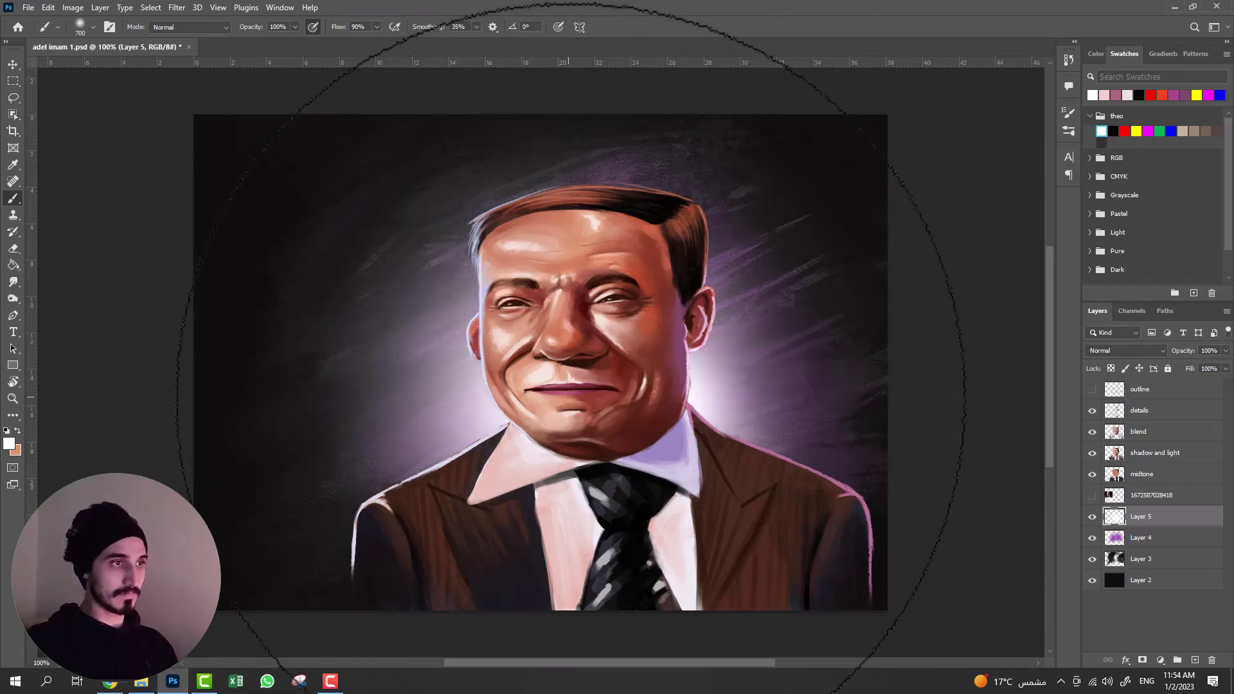
# - Erase the glow off the face with a 200 px eraser and lower Layer 5 to 75% opacity
pyautogui.press('e')
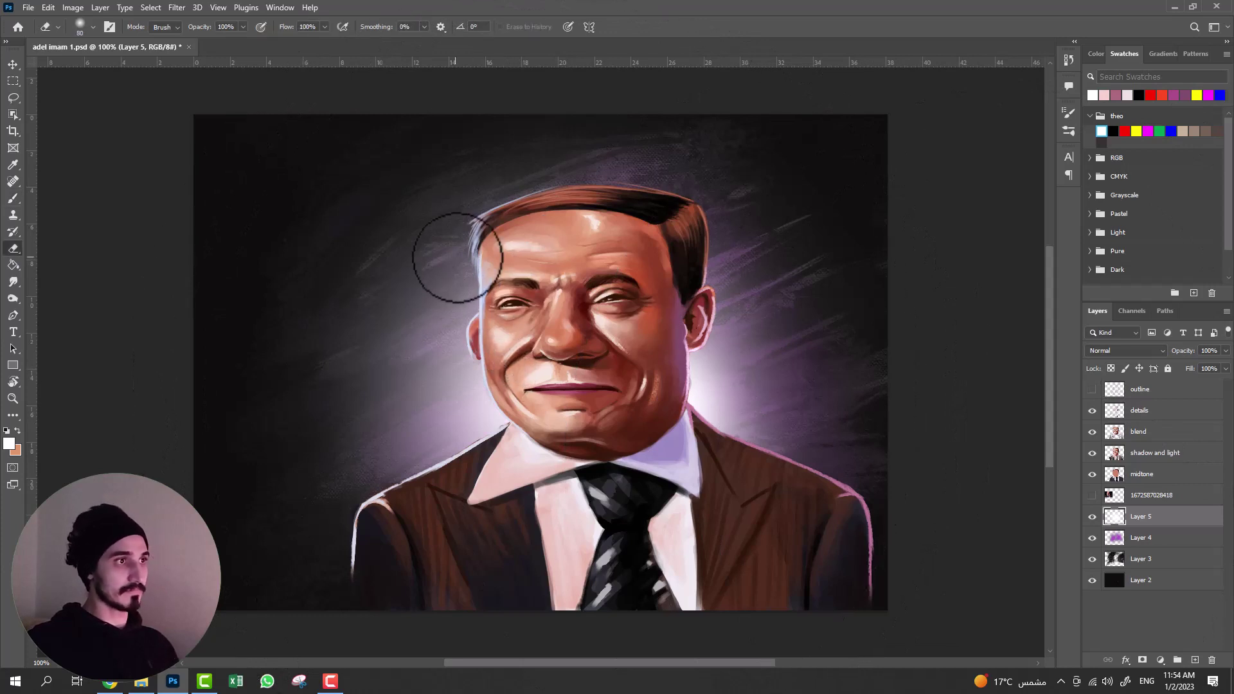
pyautogui.press(']')
pyautogui.press(']')
pyautogui.press(']')
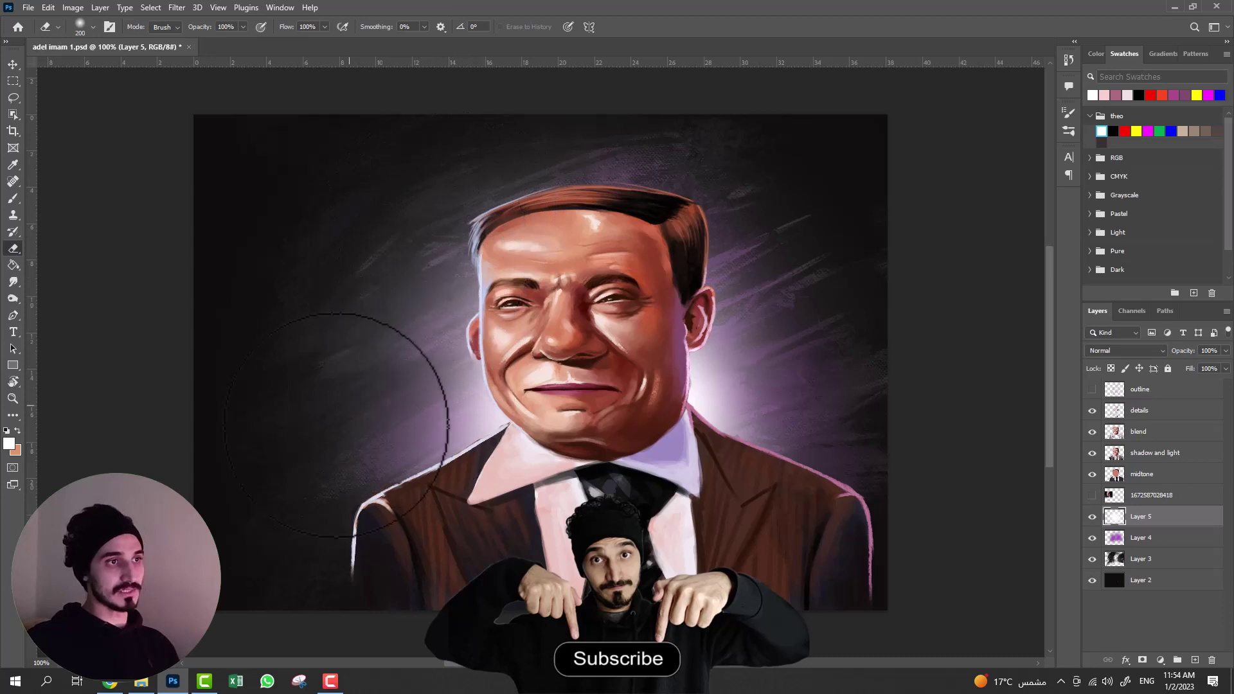
pyautogui.click(773, 378)
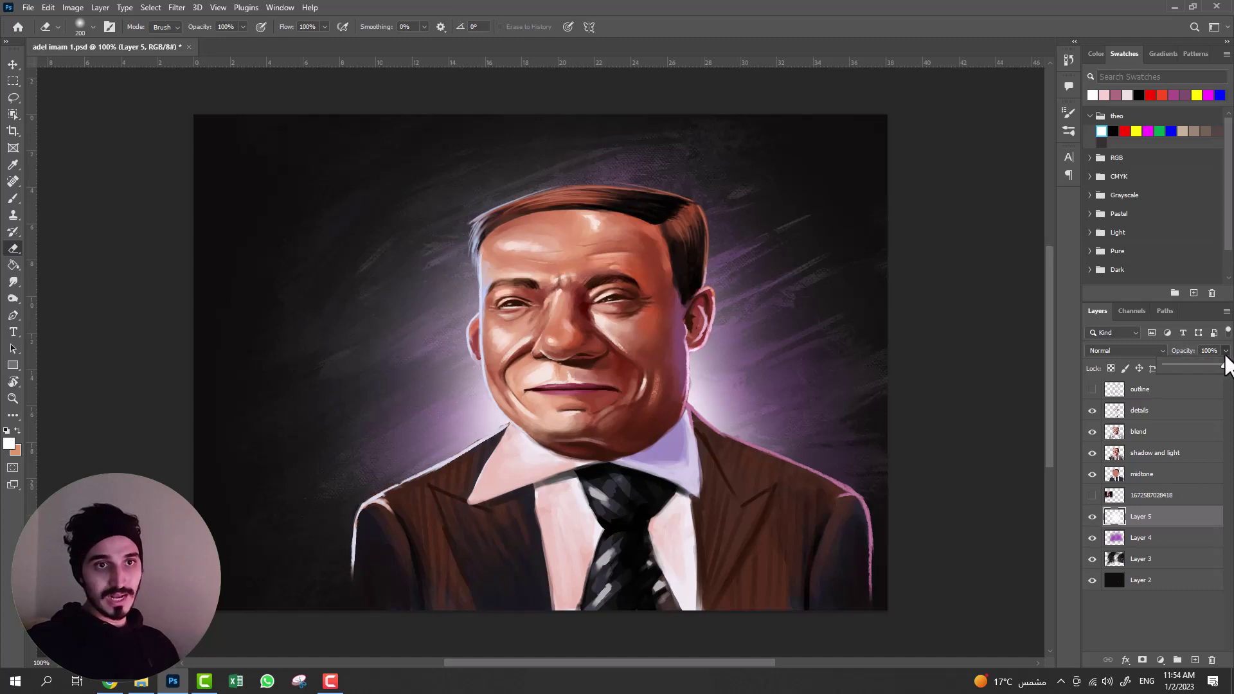
pyautogui.moveTo(1195, 365)
pyautogui.mouseDown()
pyautogui.moveTo(1173, 362)
pyautogui.moveTo(1198, 364)
pyautogui.mouseUp()
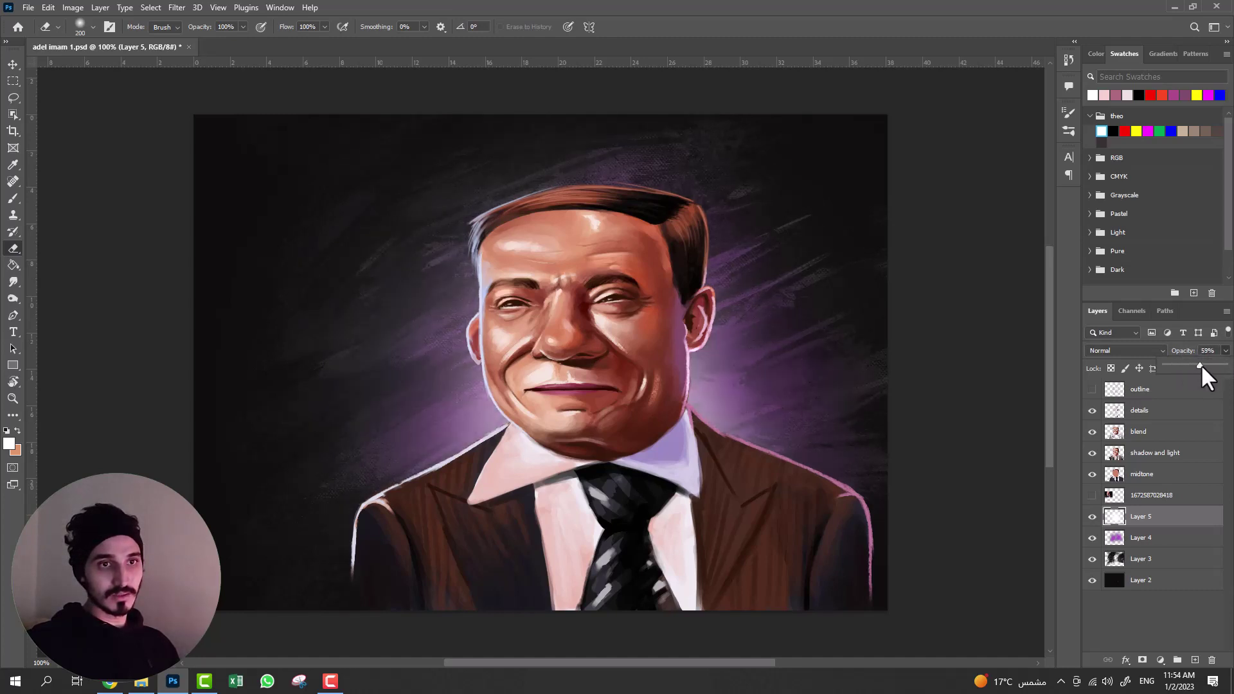
pyautogui.moveTo(1213, 365); pyautogui.dragTo(1205, 365)
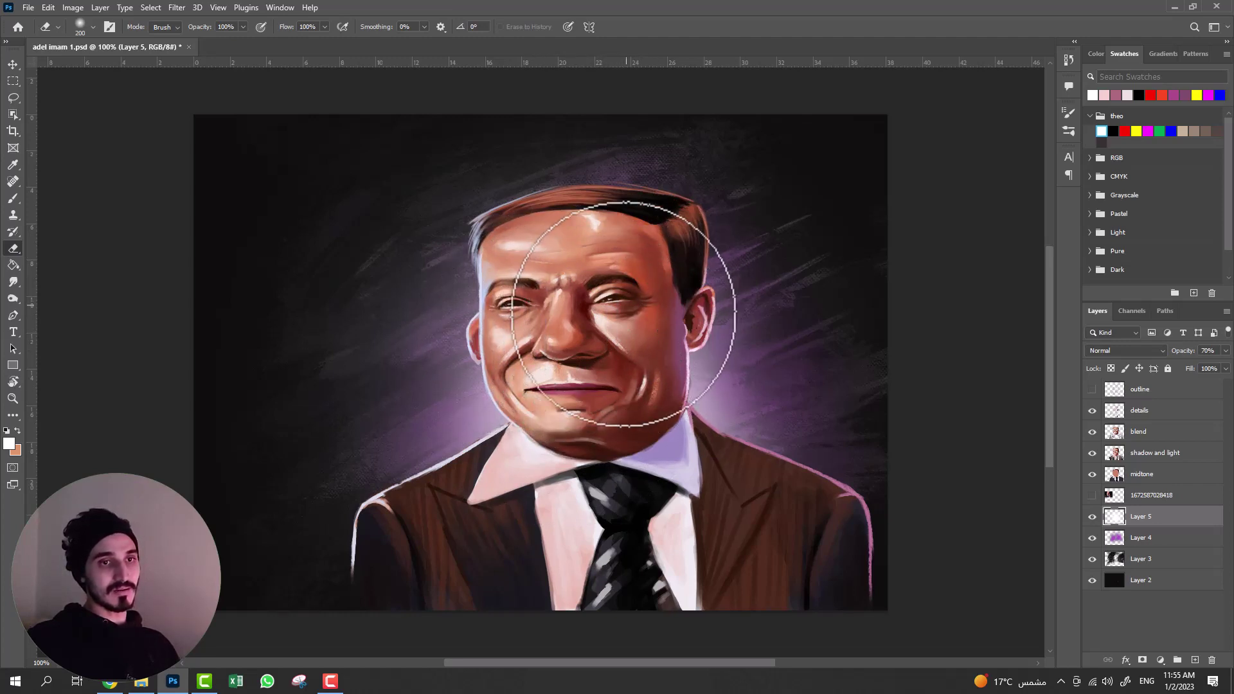
# - Compare the shadow and light layer, show the reference photo, and select the details layer
pyautogui.click(1092, 453)
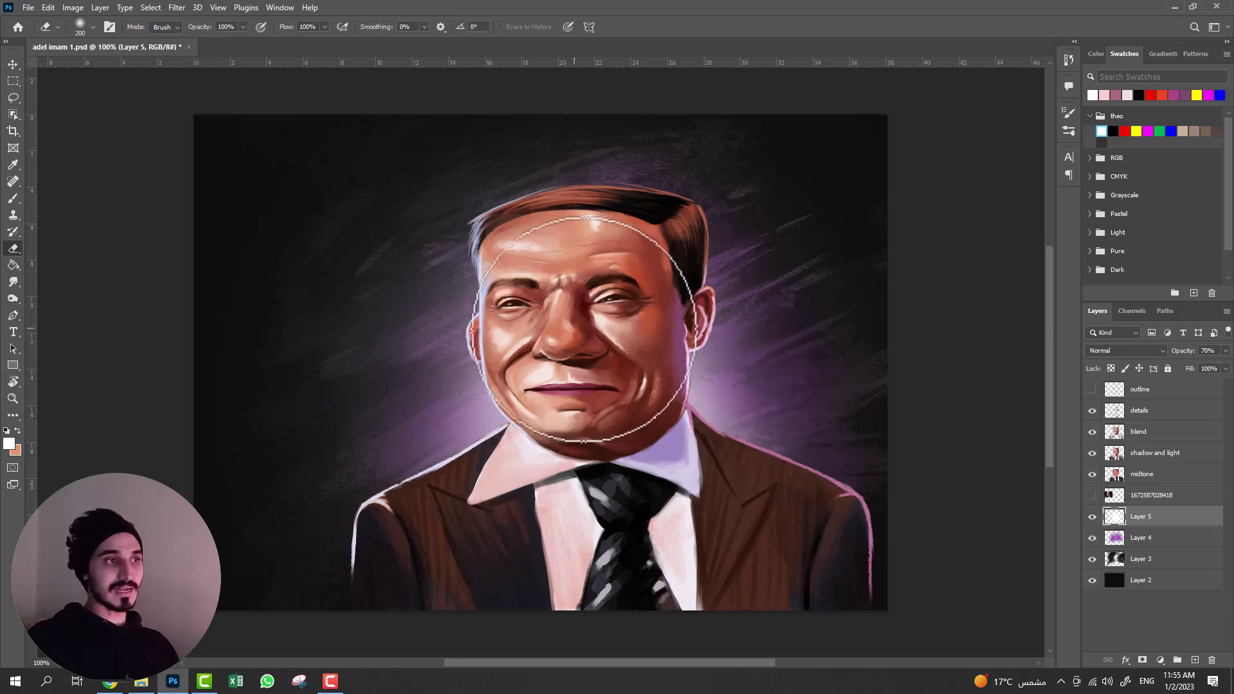
pyautogui.click(1092, 452)
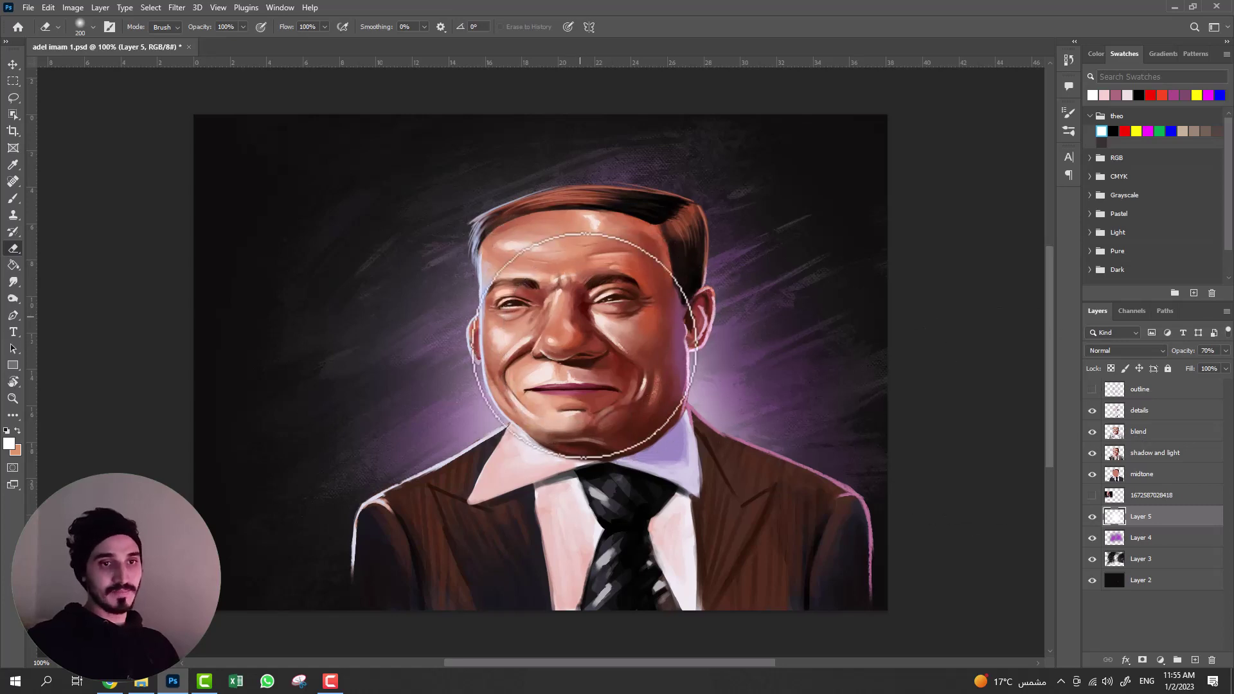
pyautogui.click(1092, 495)
pyautogui.click(1140, 412)
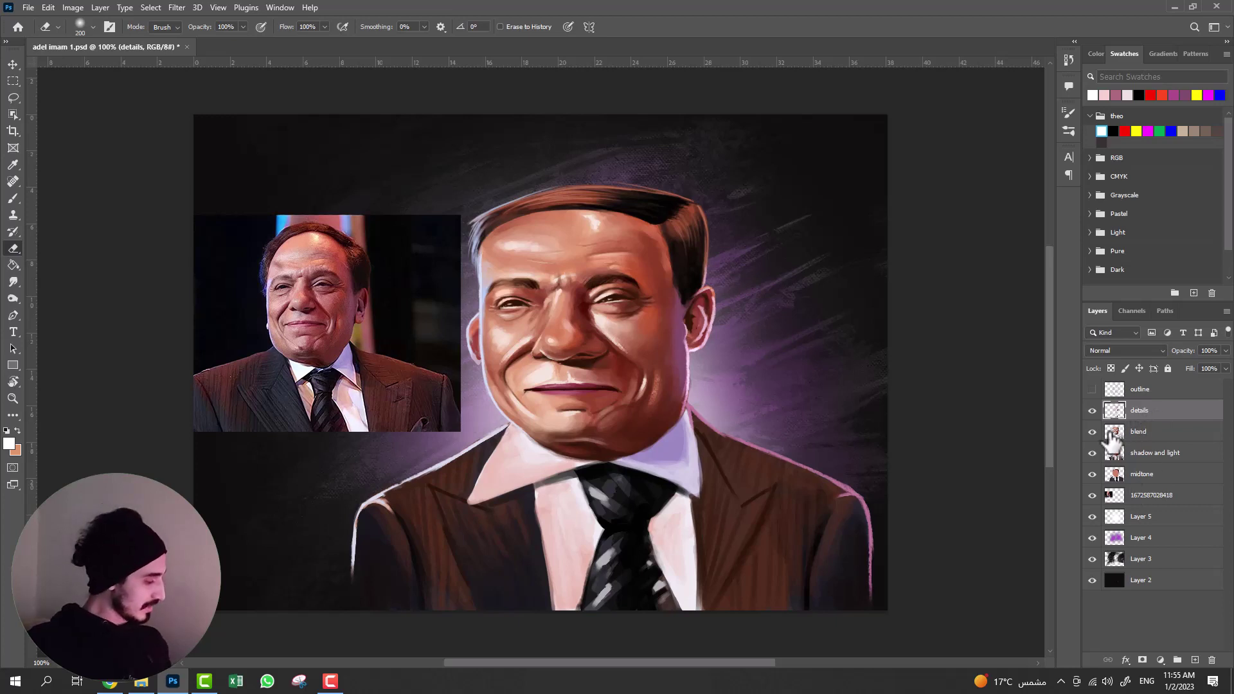
# - Add a layer named 'coloring' above details and set its blend mode to Hard Light
pyautogui.hotkey('ctrl', 'shift', 'n')
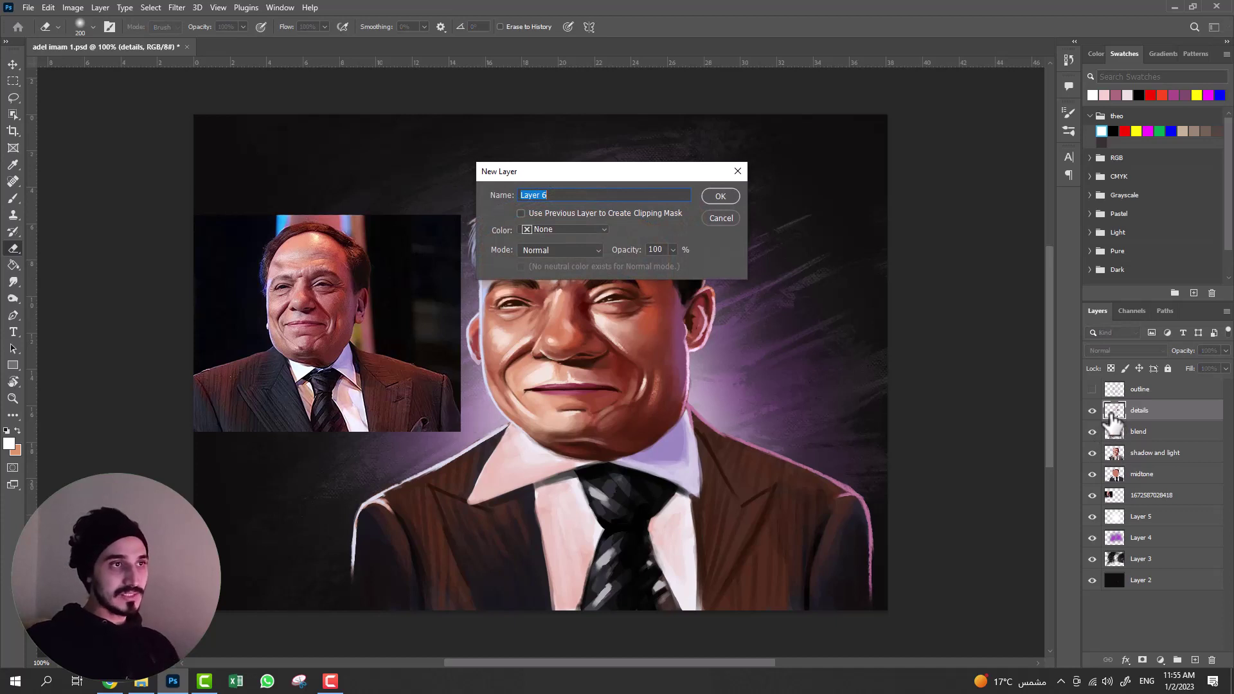
pyautogui.moveTo(672, 175); pyautogui.dragTo(897, 193)
pyautogui.write('color')
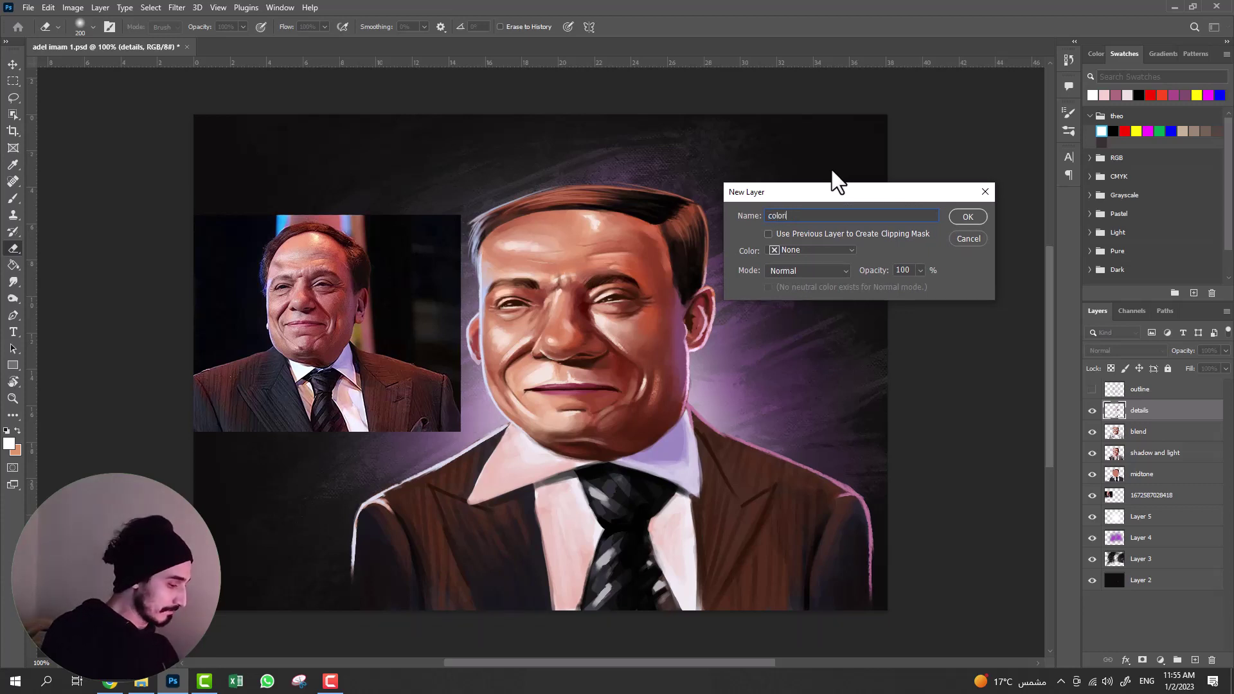
pyautogui.write('ing')
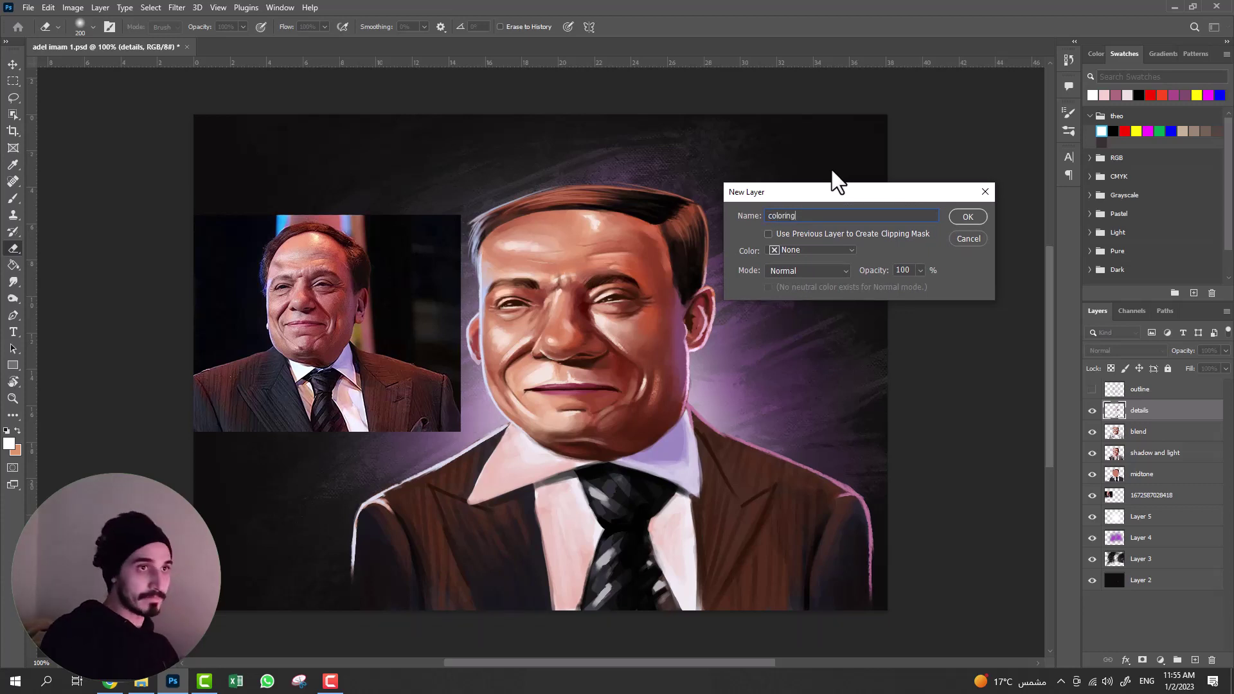
pyautogui.click(966, 216)
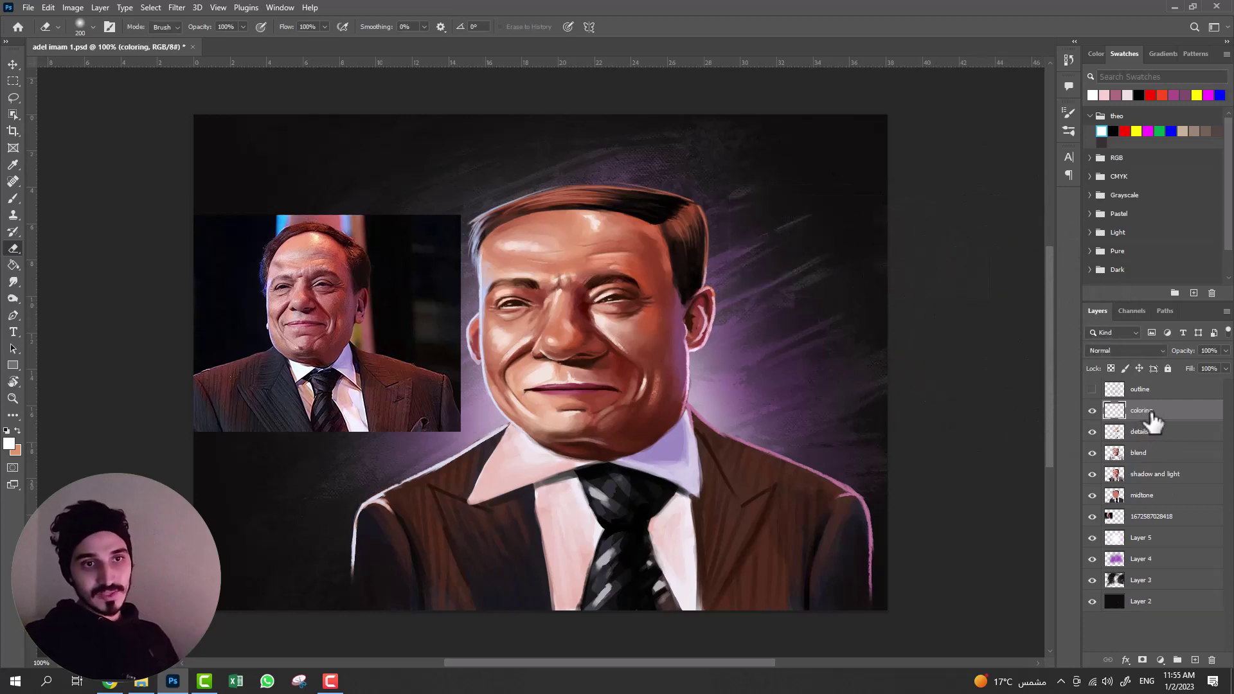
pyautogui.click(1121, 353)
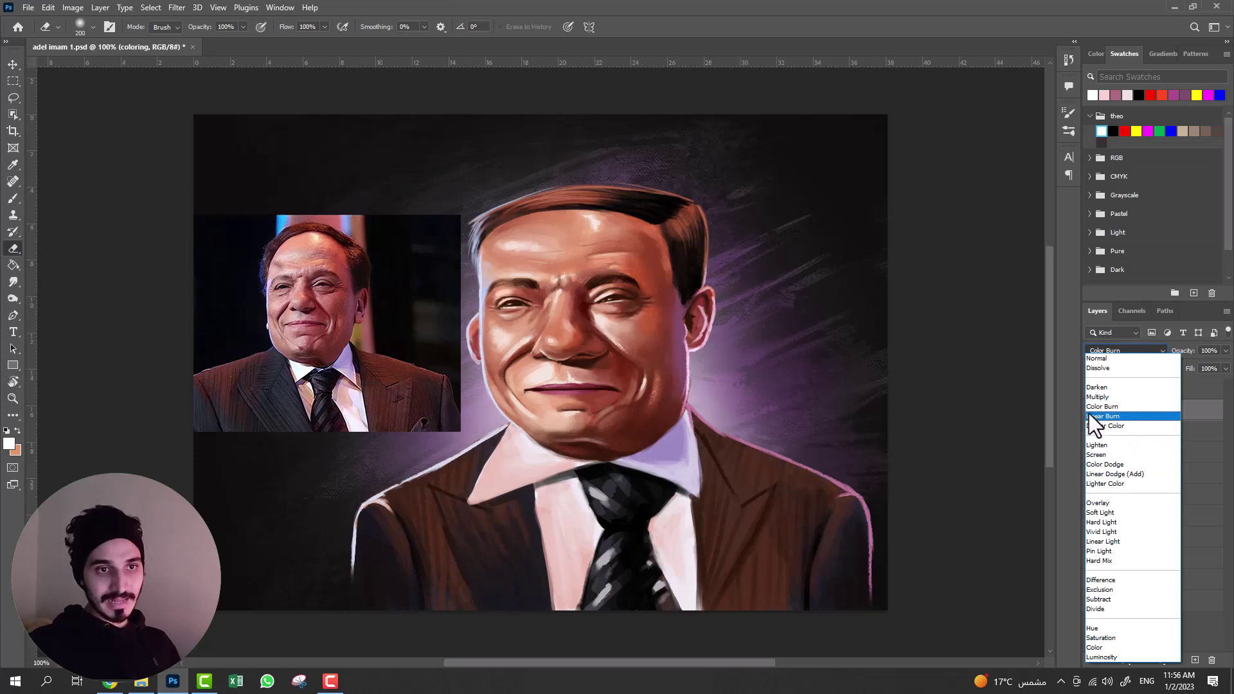
pyautogui.click(1097, 522)
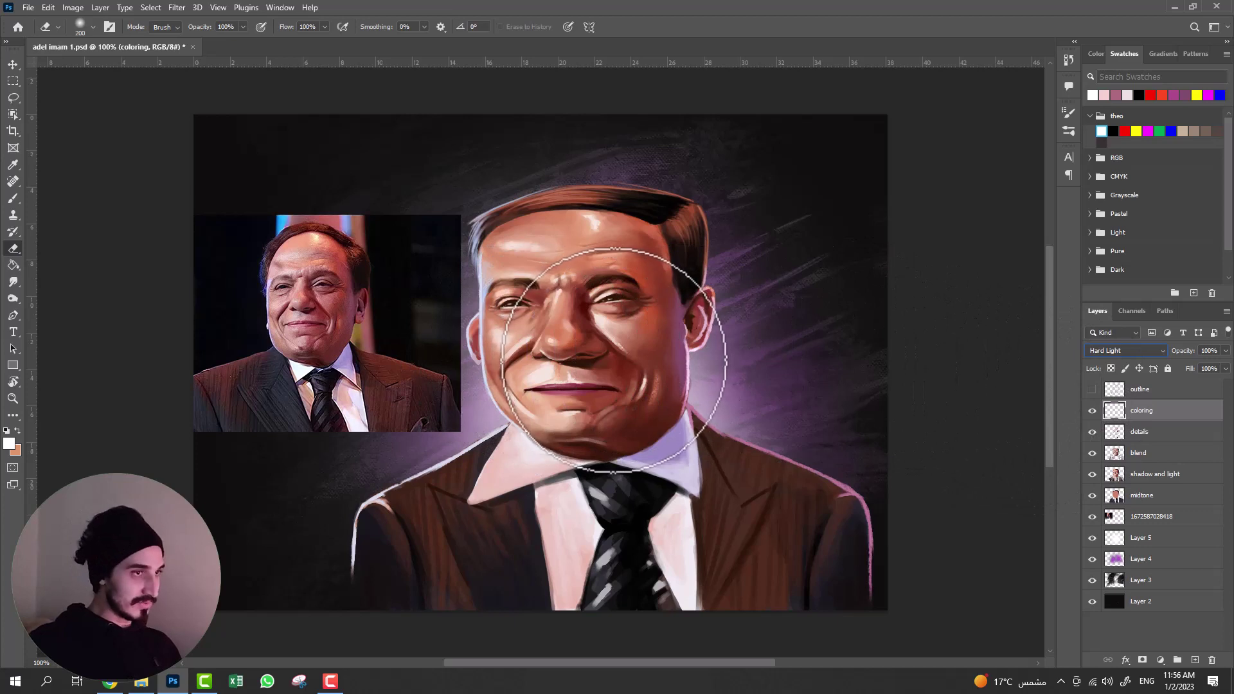
pyautogui.click(1070, 130)
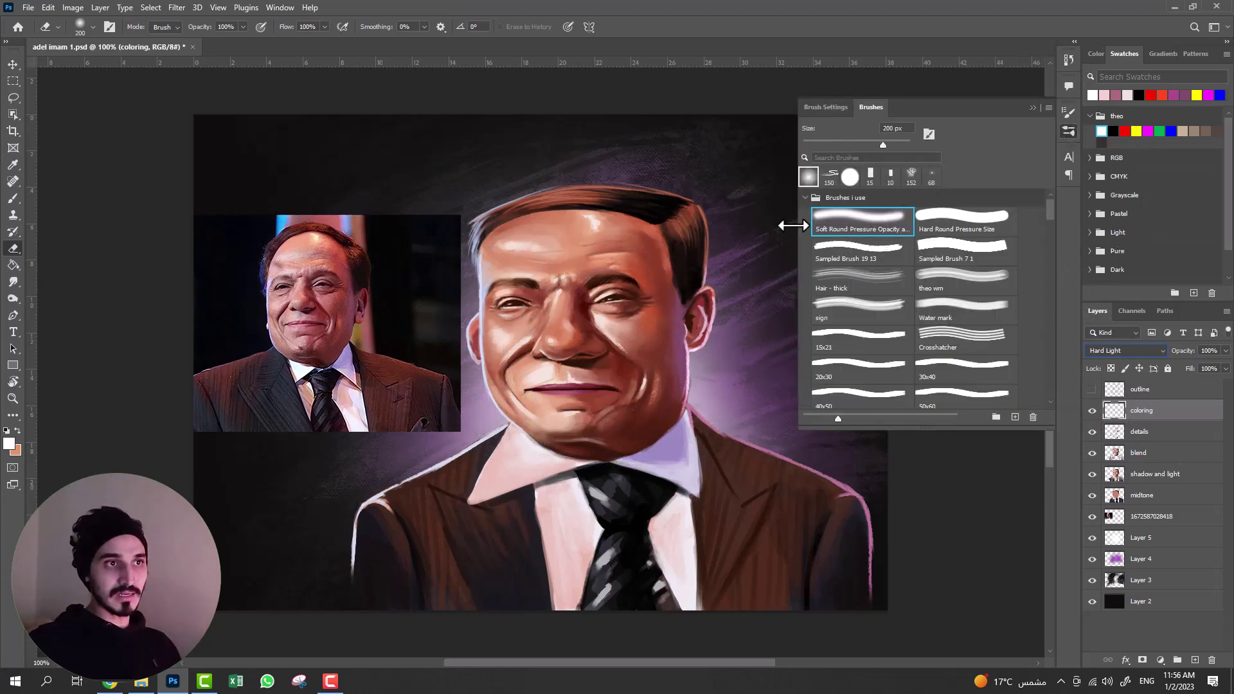
pyautogui.click(1032, 106)
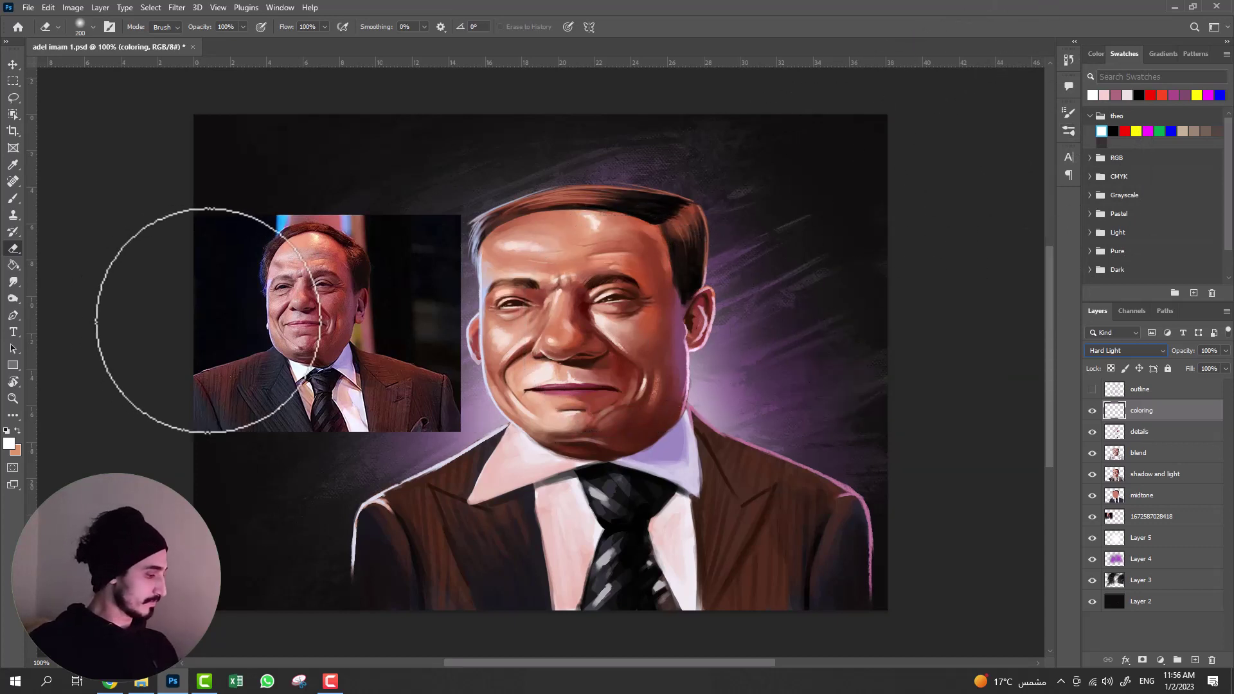
# - Paint red over both cheeks, the jaw and beside the nose on the coloring layer
pyautogui.click(13, 198)
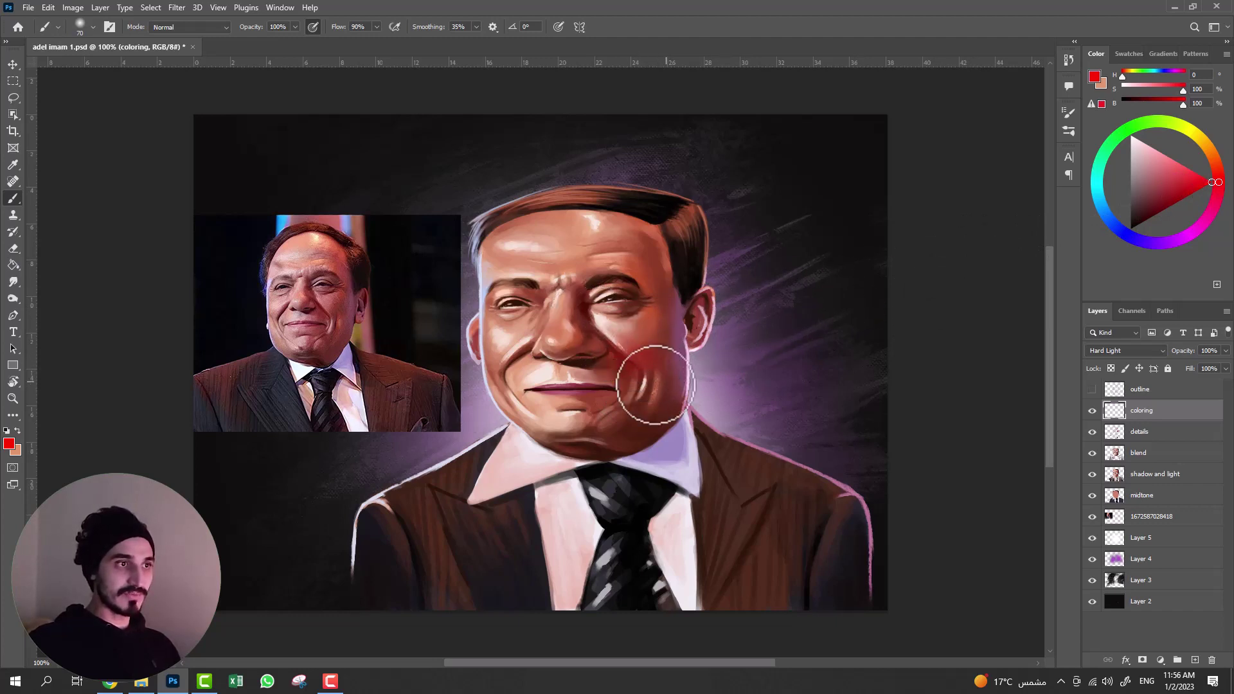
pyautogui.moveTo(653, 290); pyautogui.dragTo(639, 358)
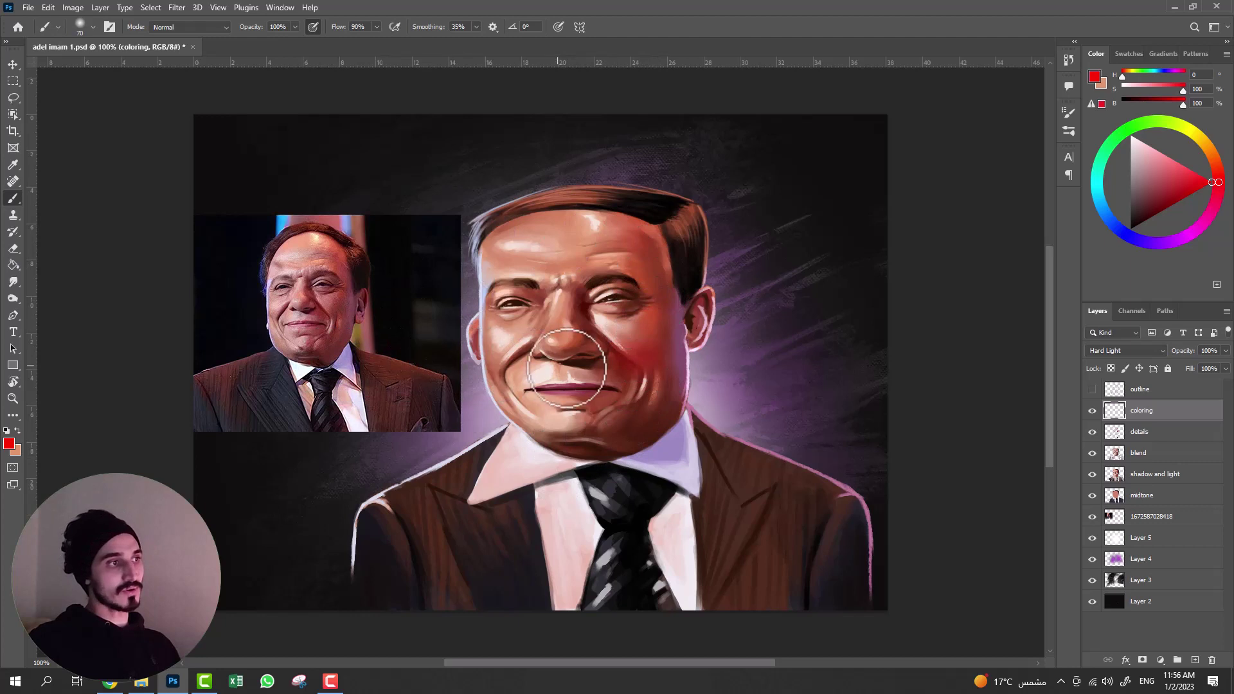
pyautogui.moveTo(610, 360)
pyautogui.mouseDown()
pyautogui.moveTo(652, 378)
pyautogui.moveTo(634, 316)
pyautogui.mouseUp()
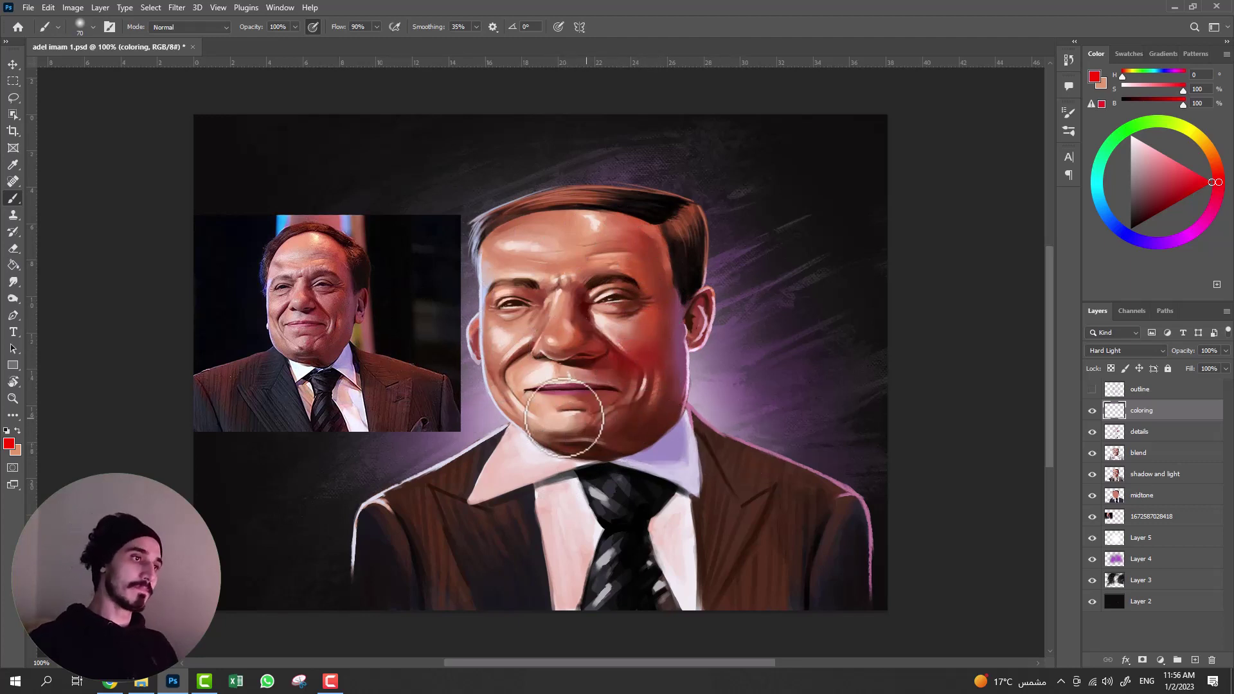
pyautogui.moveTo(496, 367); pyautogui.dragTo(537, 339)
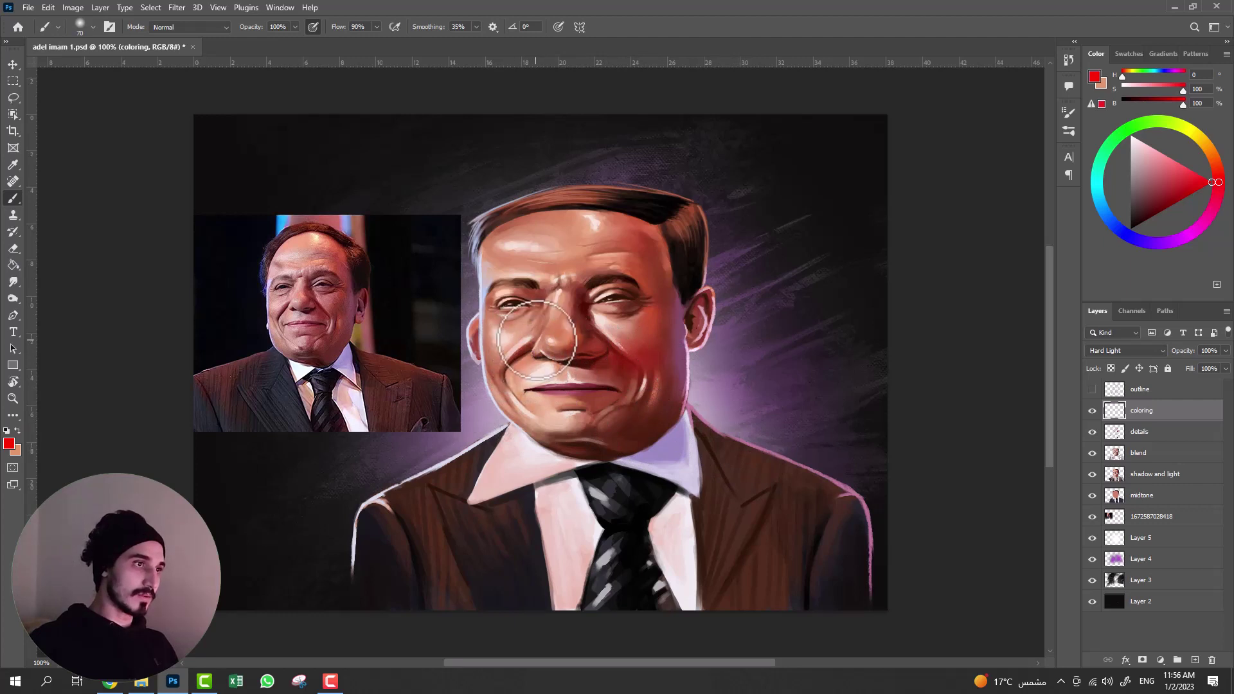
pyautogui.moveTo(537, 339); pyautogui.dragTo(511, 368)
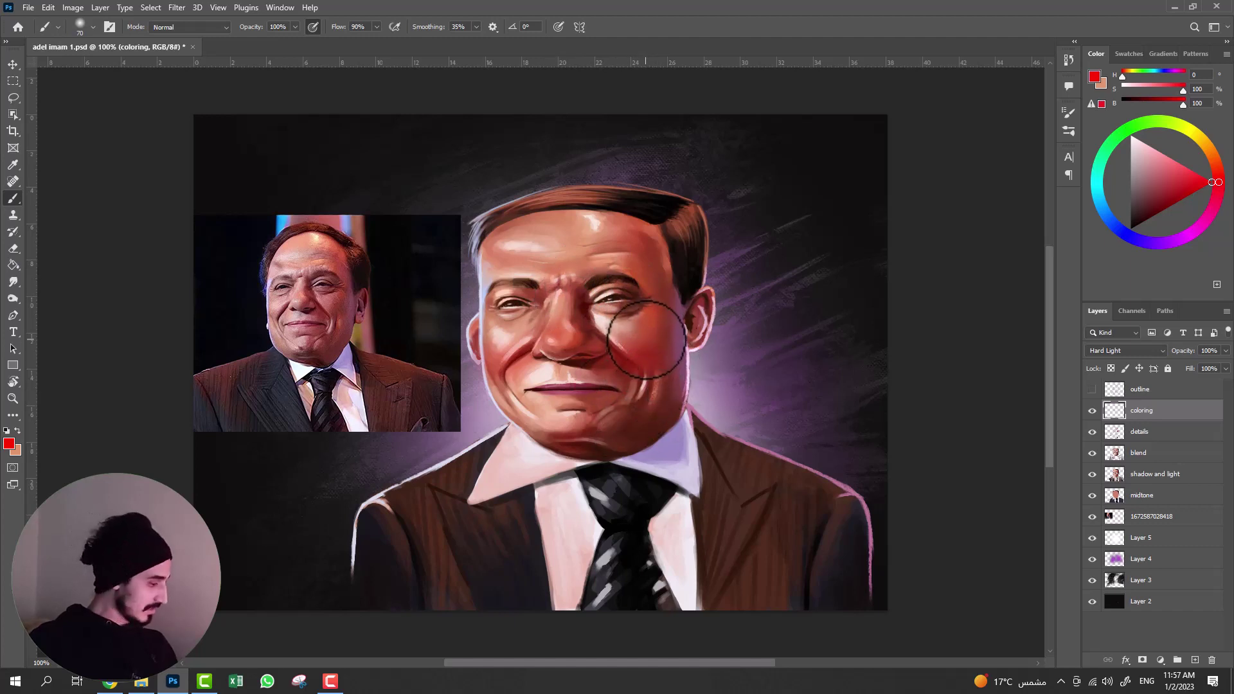
# - Try a small red forehead blush, undo it, and switch the paint colour to magenta
pyautogui.press('e')
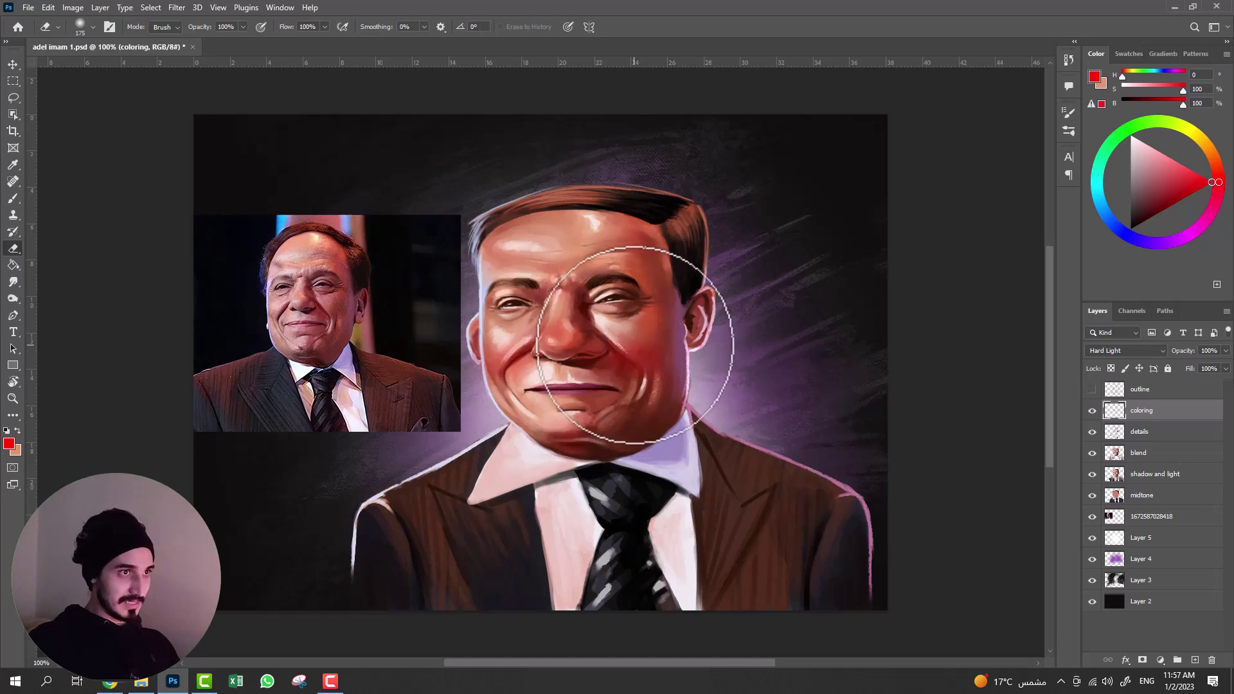
pyautogui.press('[')
pyautogui.press('[')
pyautogui.press('[')
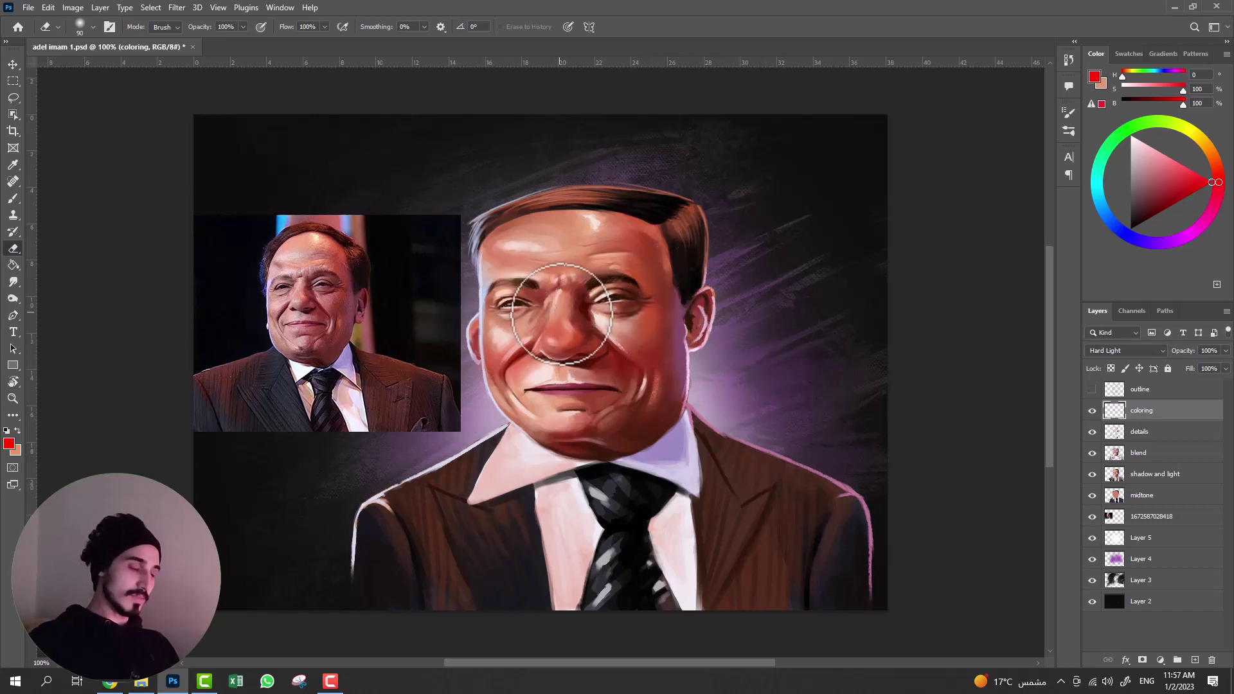
pyautogui.press('b')
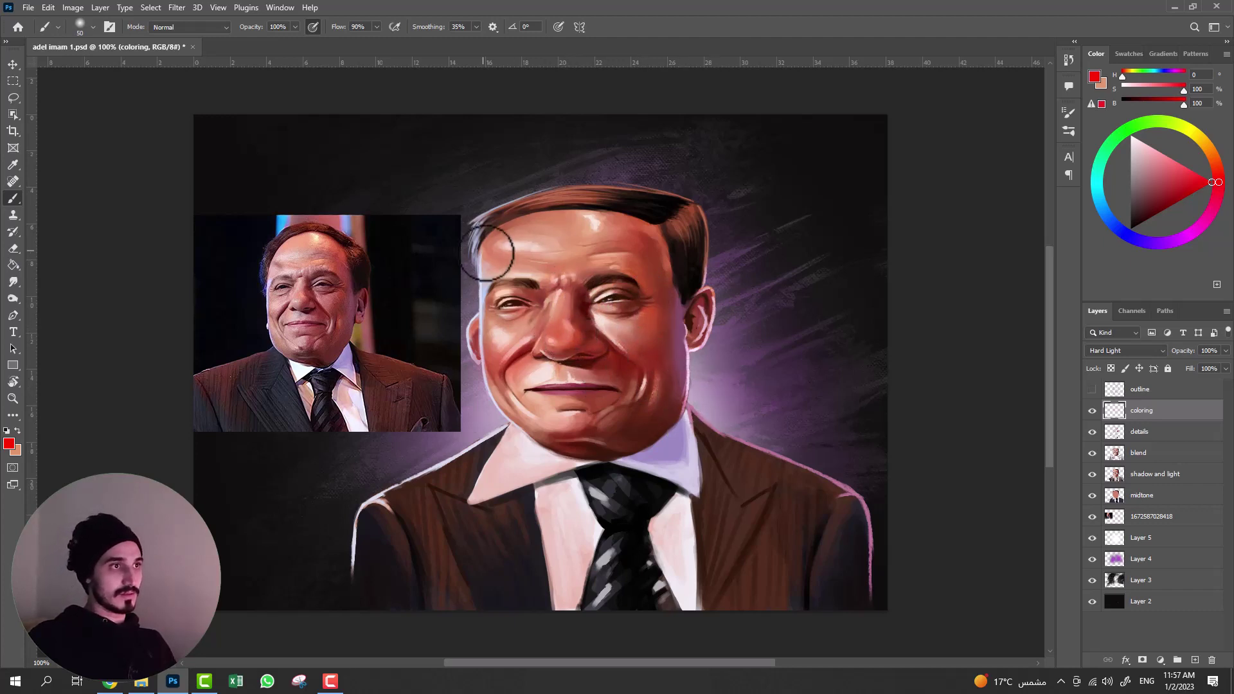
pyautogui.moveTo(486, 251); pyautogui.dragTo(497, 244)
pyautogui.hotkey('ctrl', 'z')
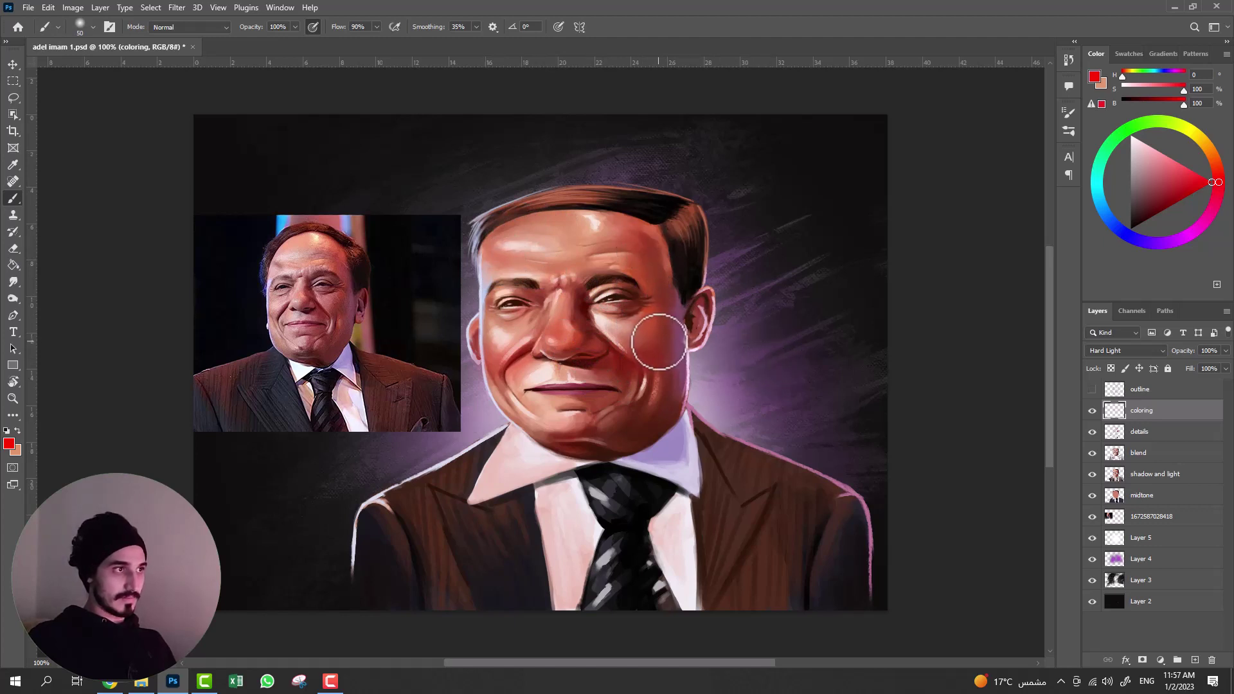
pyautogui.click(1187, 232)
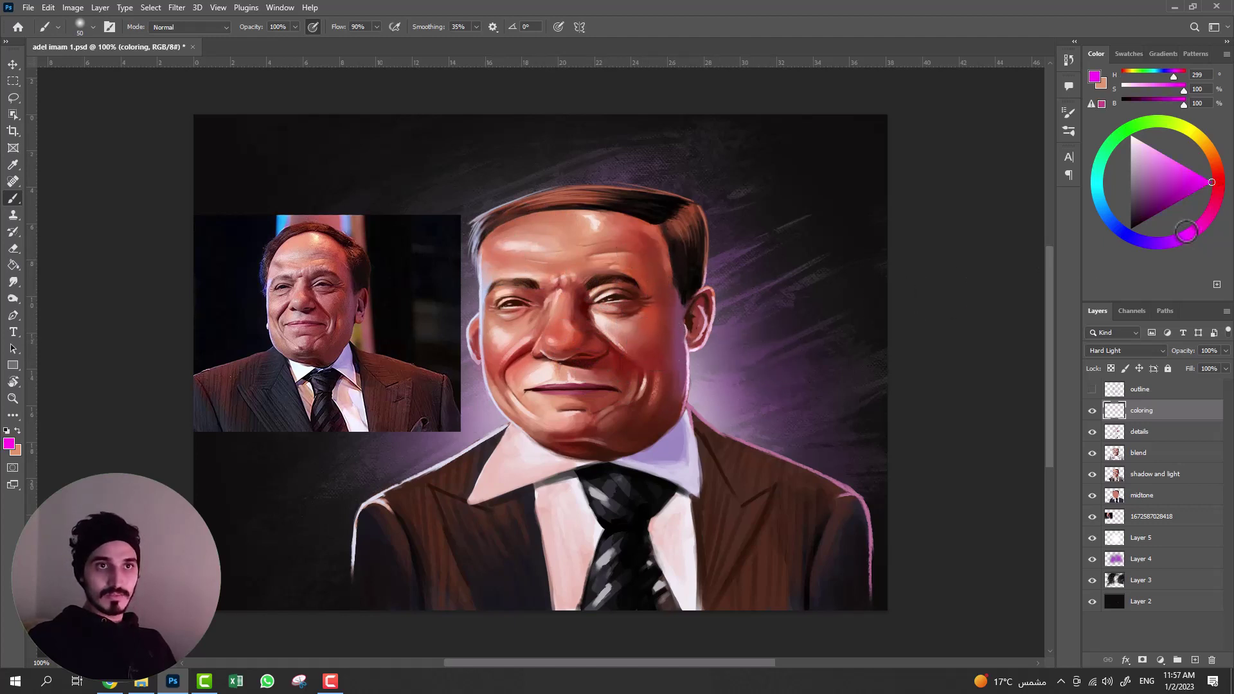
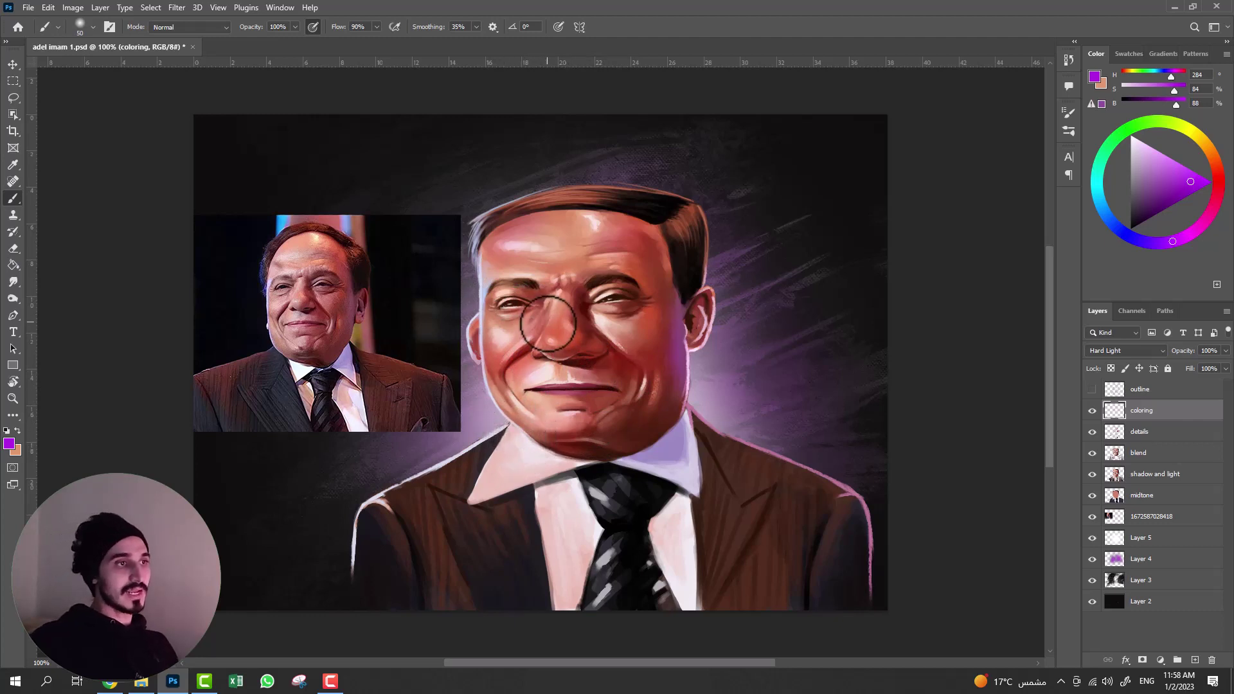
# - Deepen the reddish shading on the left cheek and under the chin
pyautogui.moveTo(531, 317); pyautogui.dragTo(521, 351)
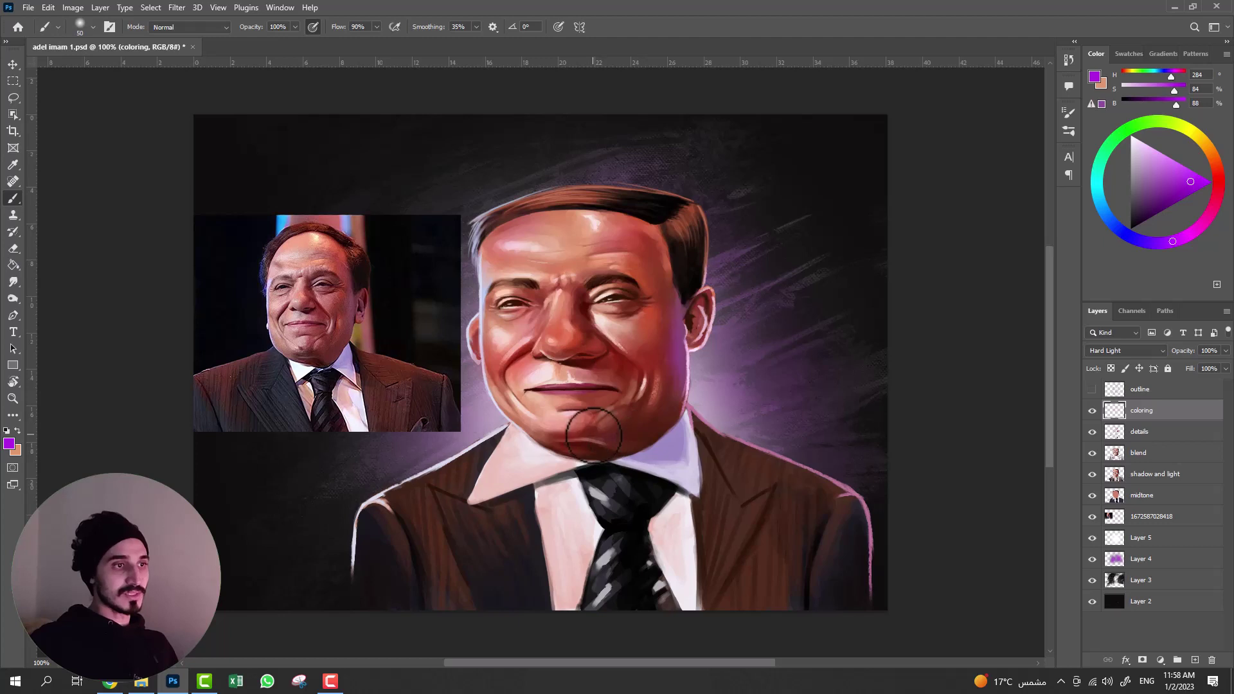
pyautogui.moveTo(593, 435)
pyautogui.mouseDown()
pyautogui.moveTo(643, 418)
pyautogui.moveTo(572, 437)
pyautogui.moveTo(518, 411)
pyautogui.mouseUp()
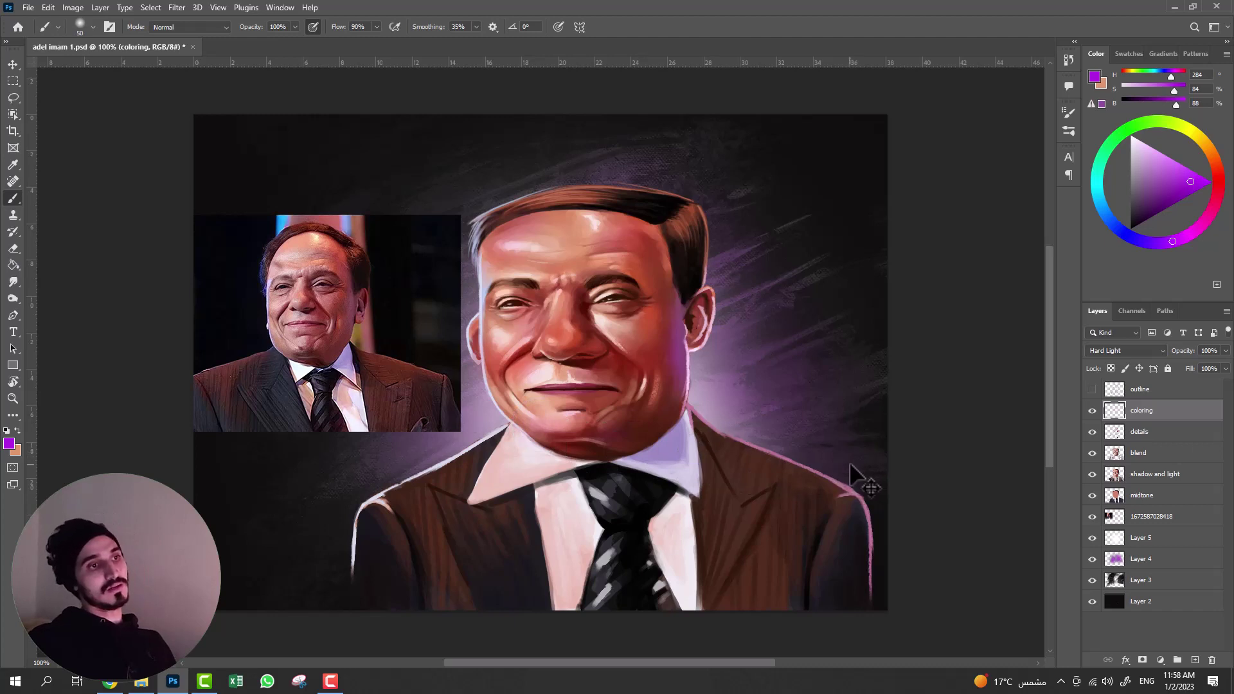
pyautogui.moveTo(524, 421); pyautogui.dragTo(568, 438)
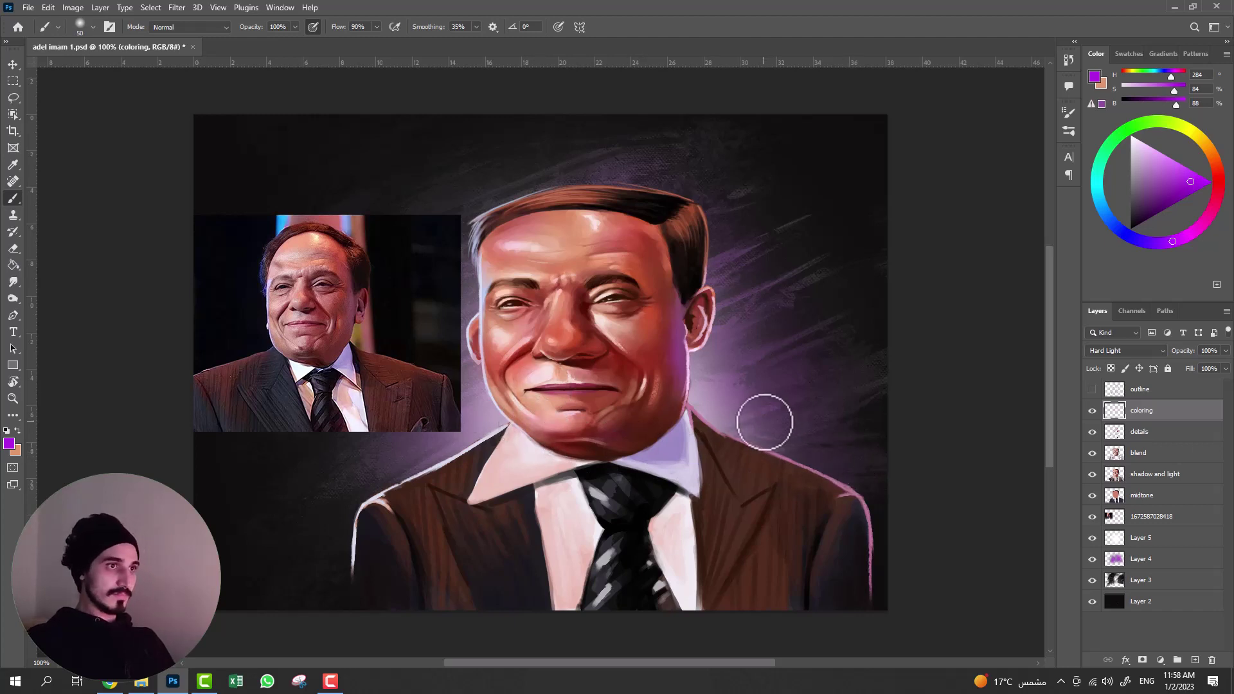
# - Toggle the coloring layer's visibility to compare the face, leaving it visible
pyautogui.click(1092, 411)
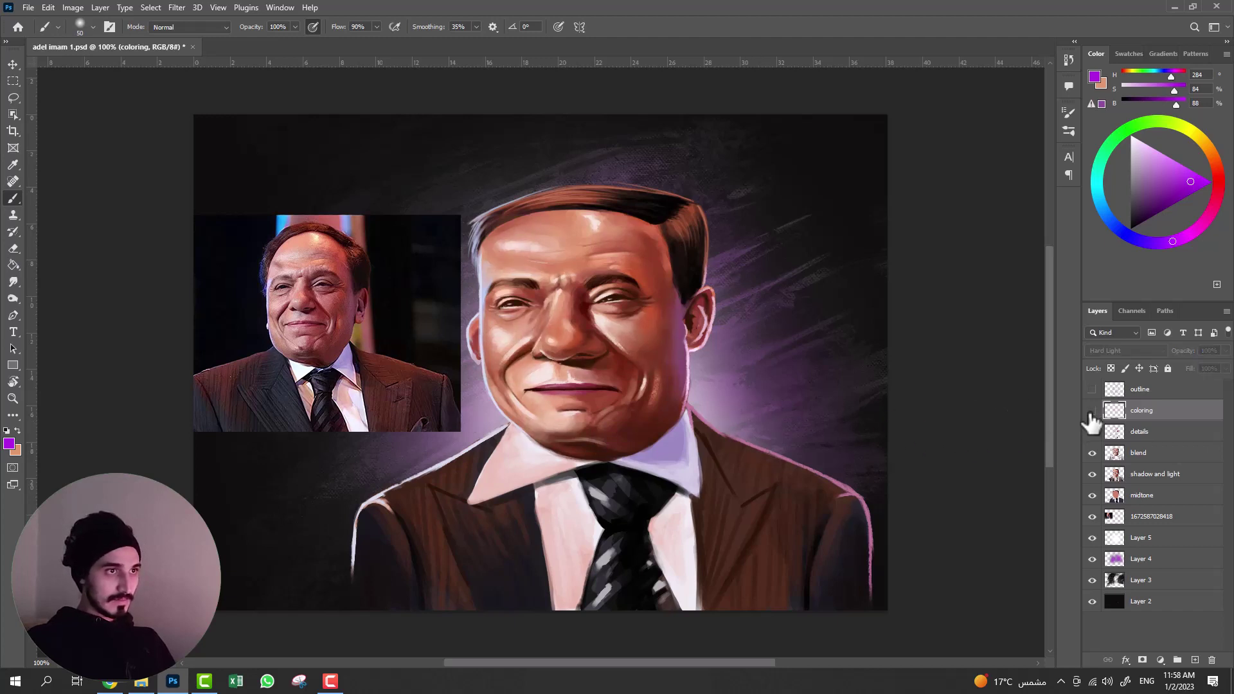
pyautogui.click(1092, 412)
pyautogui.click(1091, 412)
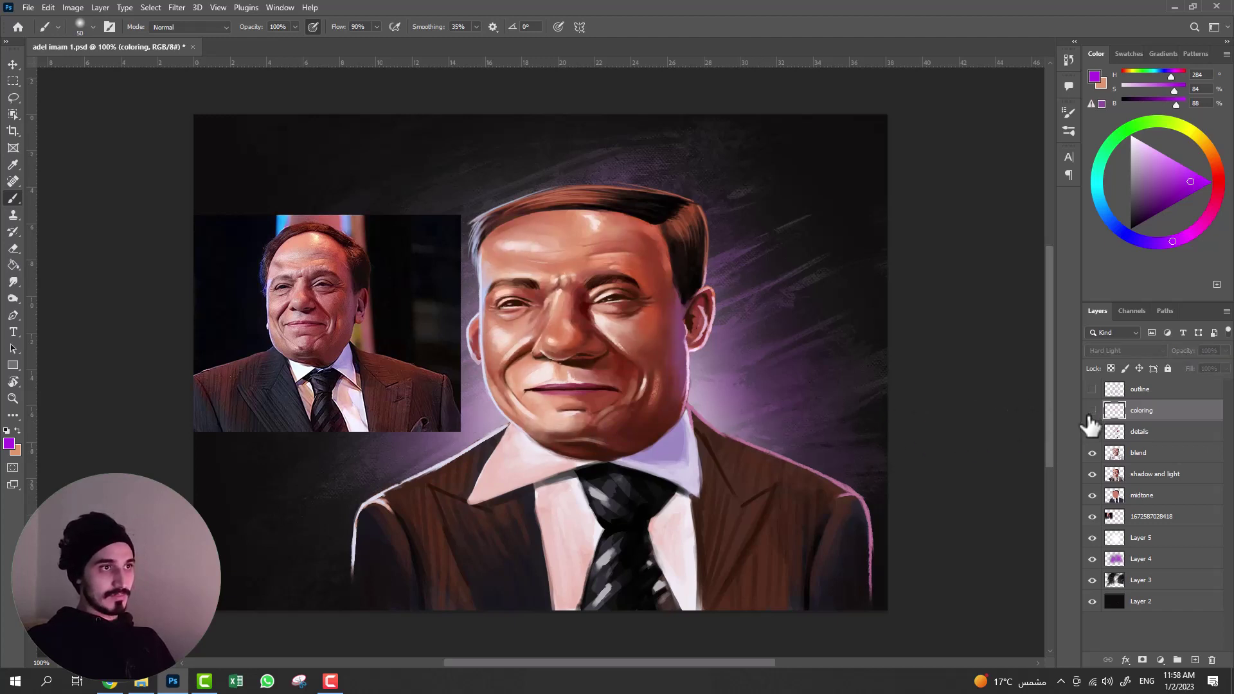
pyautogui.click(1091, 412)
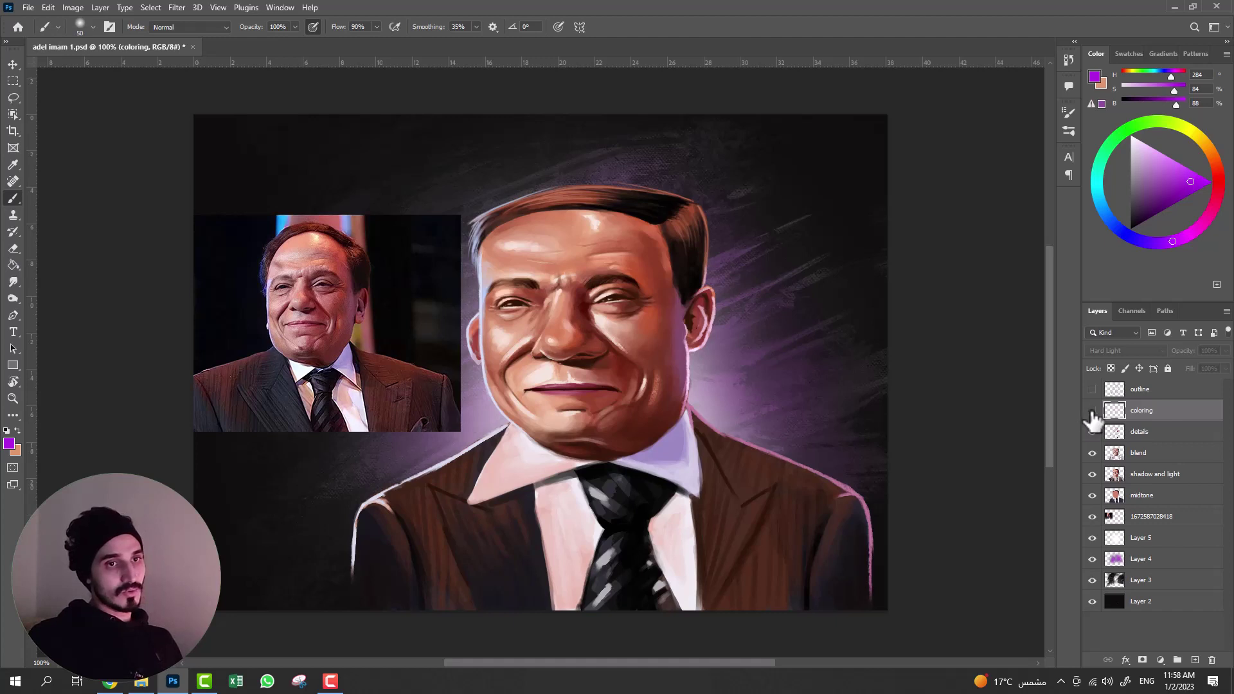
pyautogui.click(1091, 411)
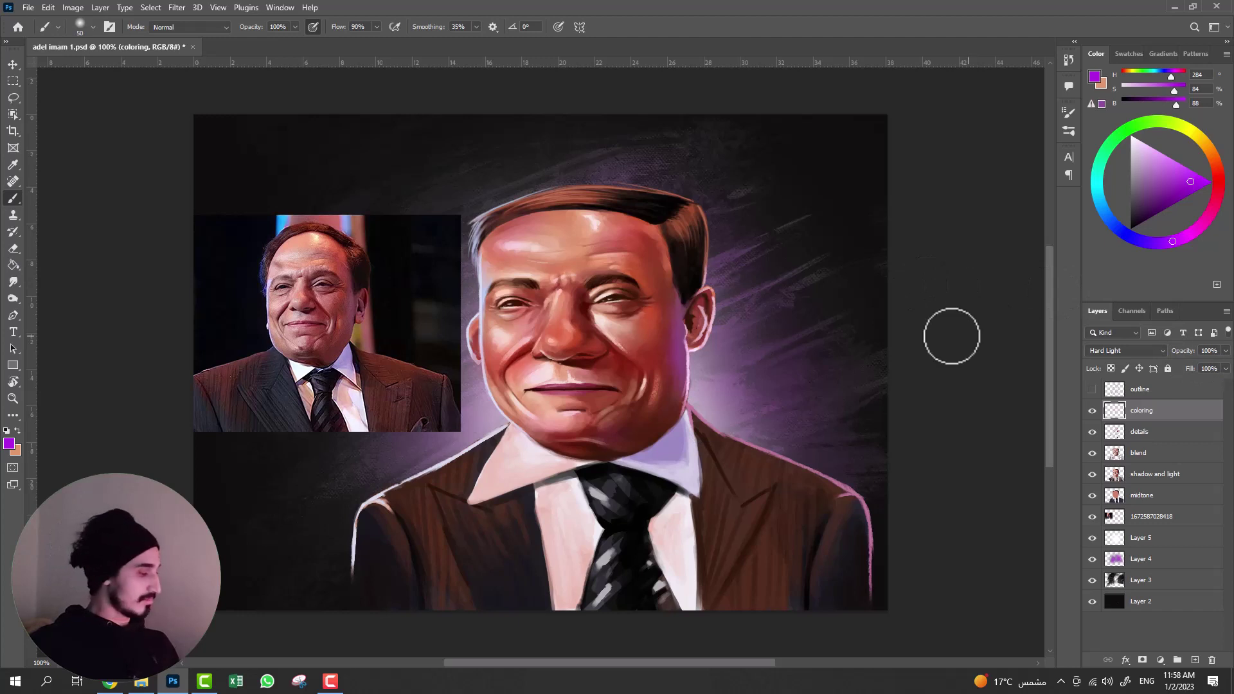
# - Switch to a size-100 Eraser and toggle the coloring layer to compare
pyautogui.press('e')
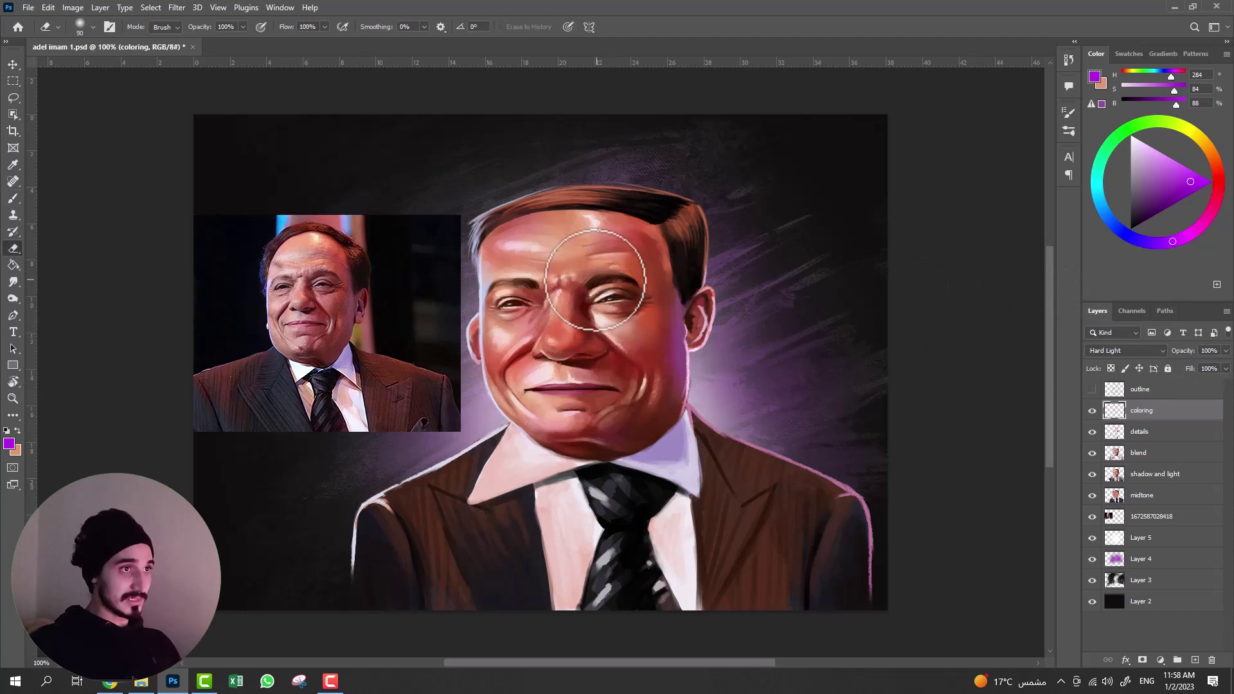
pyautogui.press(']')
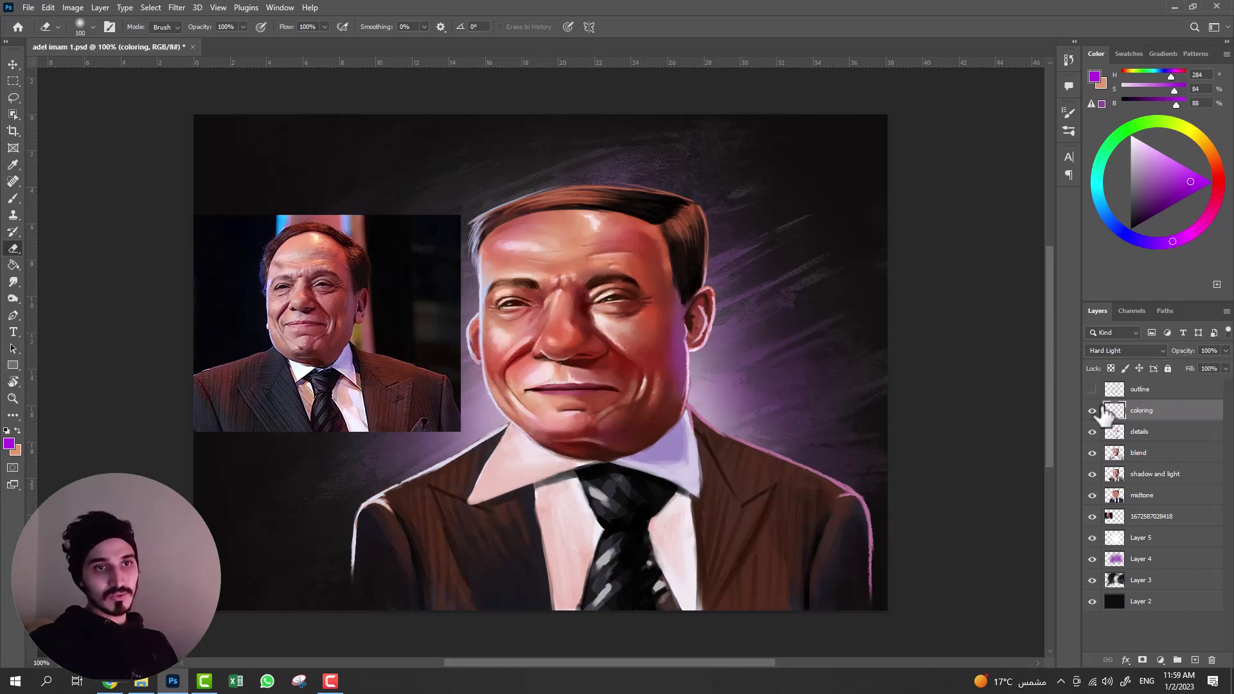
pyautogui.click(1092, 411)
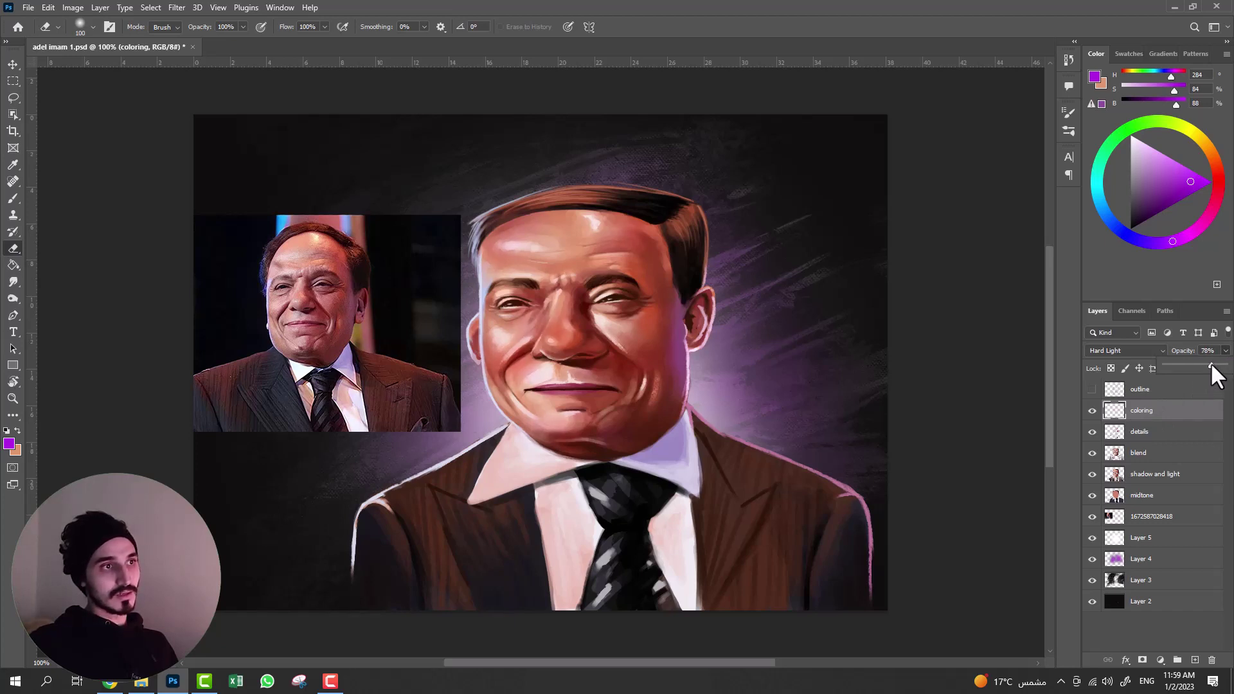
# - Set the coloring layer to 78% opacity, keeping its Hard Light blend mode
pyautogui.click(1092, 410)
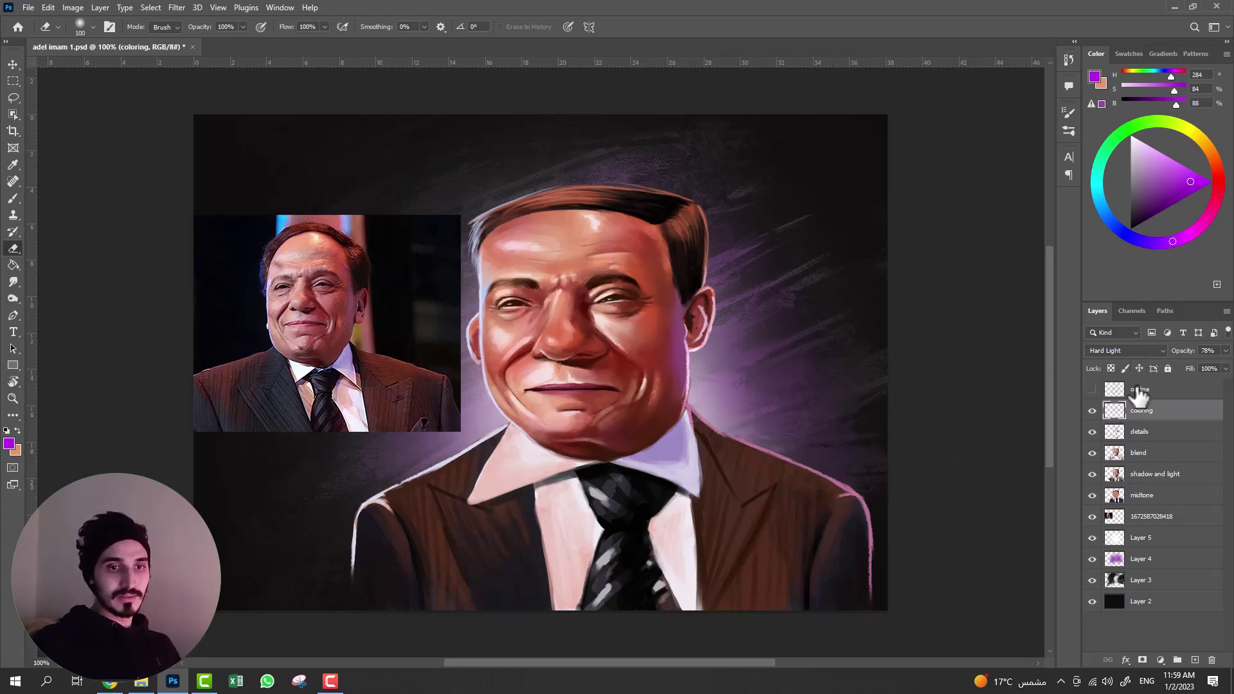
pyautogui.click(1129, 347)
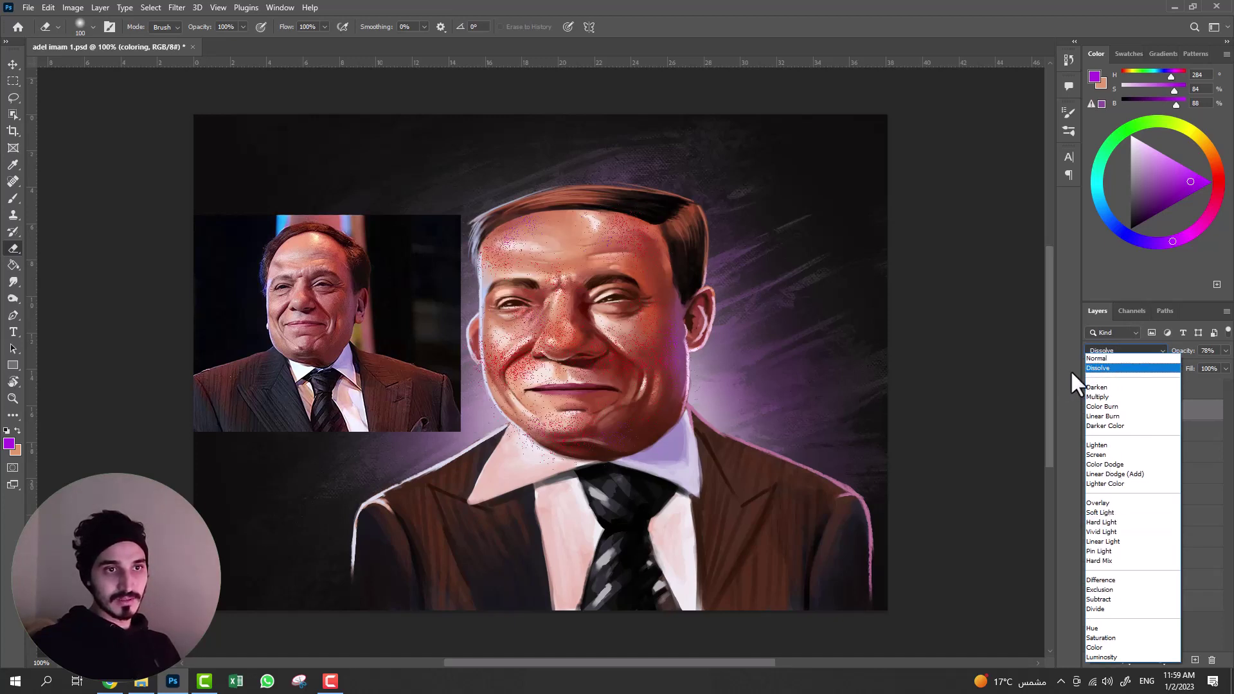
pyautogui.click(1088, 368)
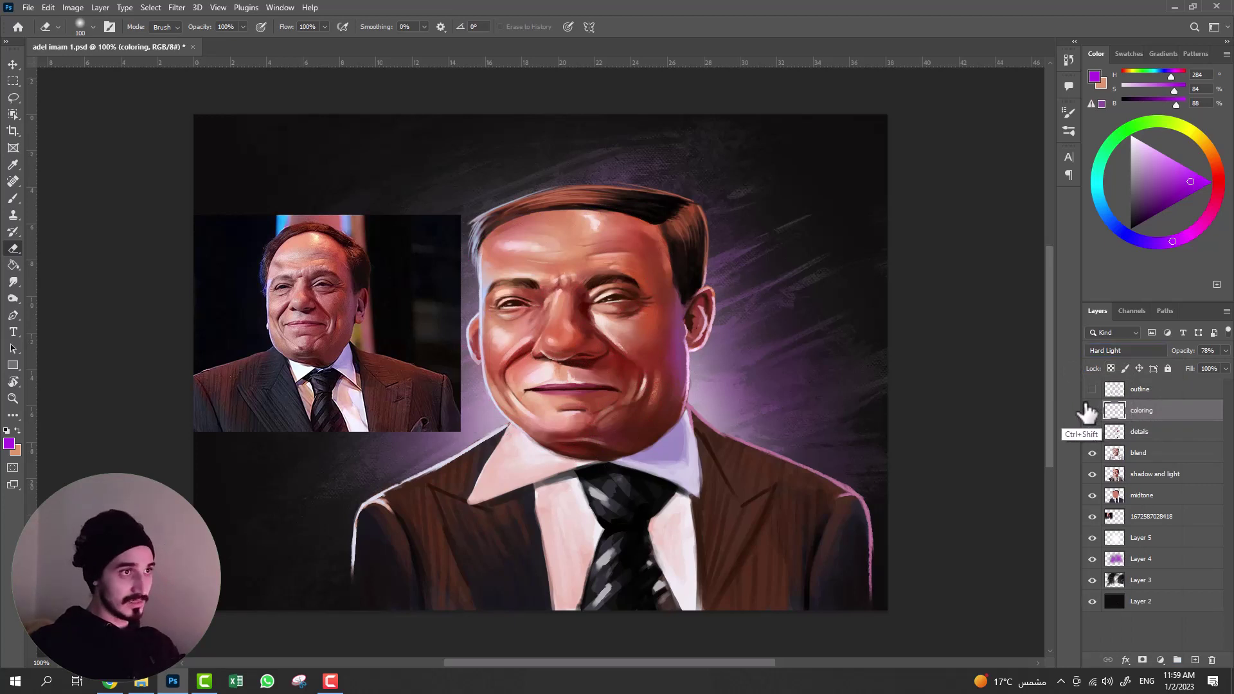
# - Create a new layer named 'color dodge' and bring up its blend mode choices
pyautogui.hotkey('ctrl', 'shift', 'n')
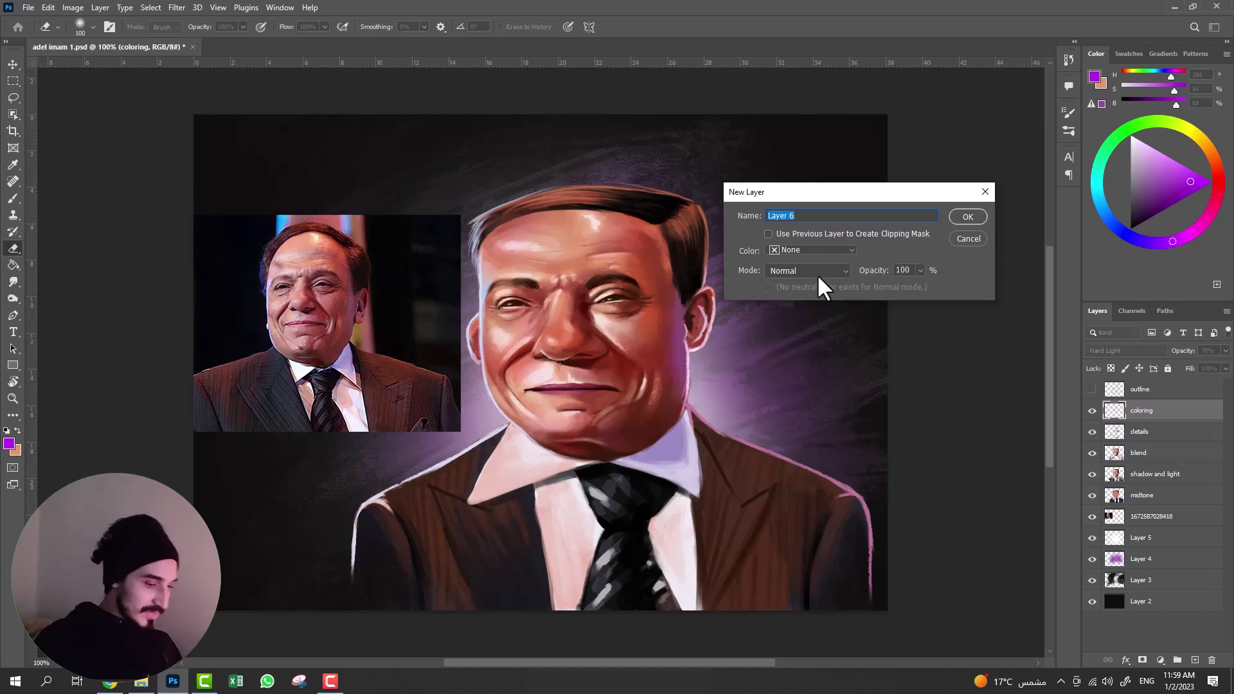
pyautogui.write('color d')
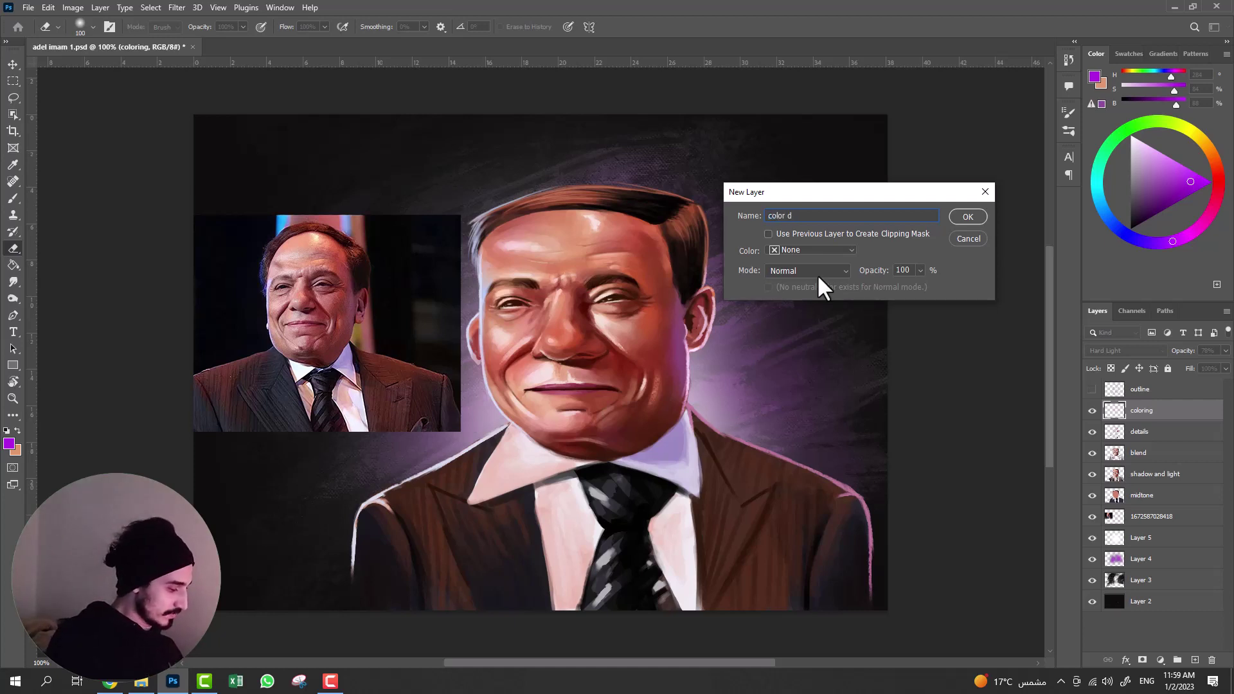
pyautogui.write('od')
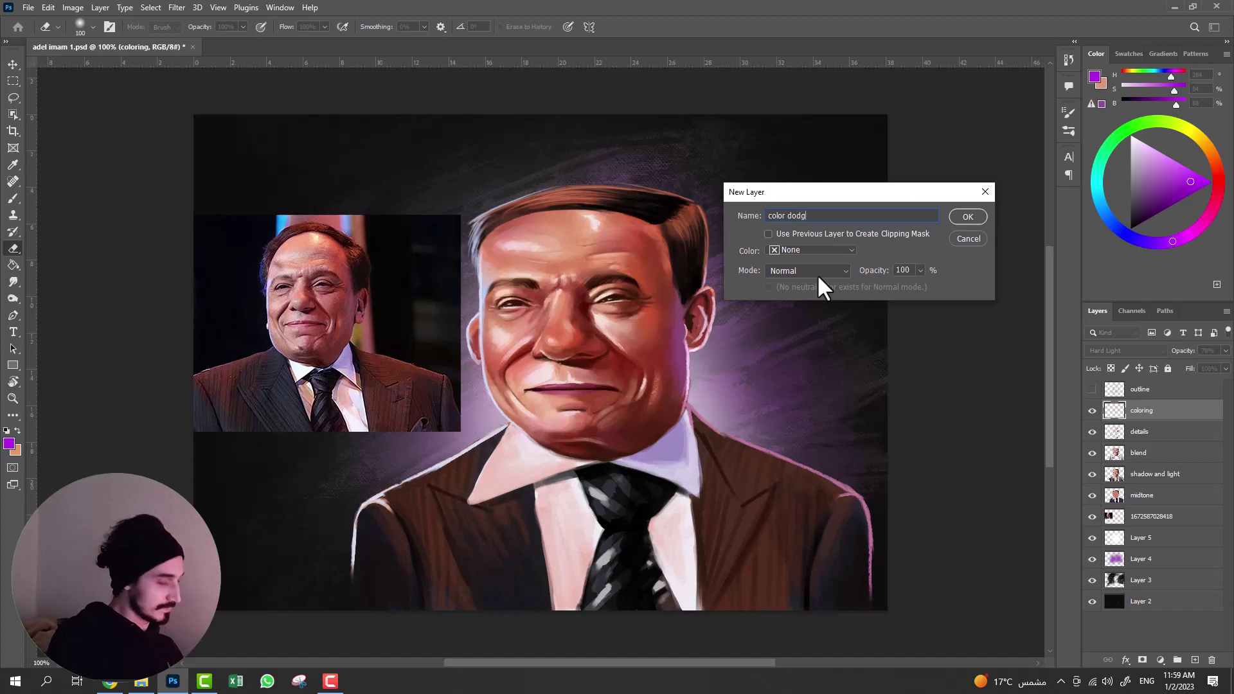
pyautogui.write('g')
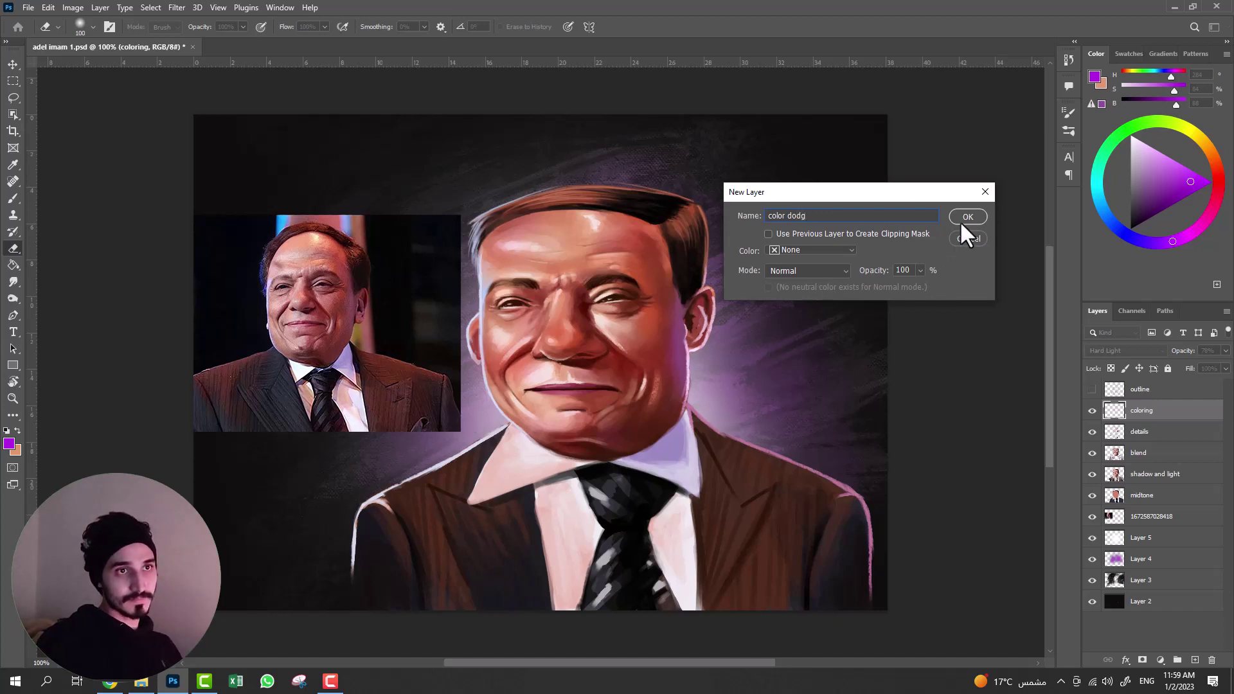
pyautogui.write('e')
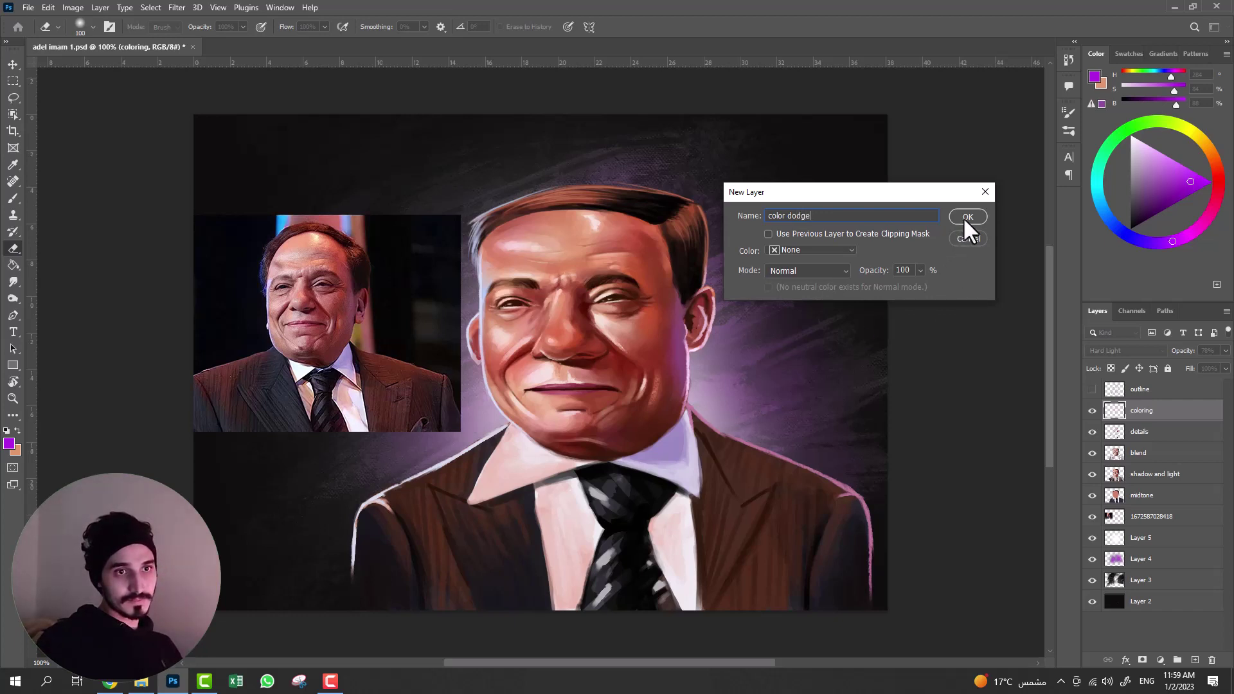
pyautogui.click(966, 217)
pyautogui.click(1120, 351)
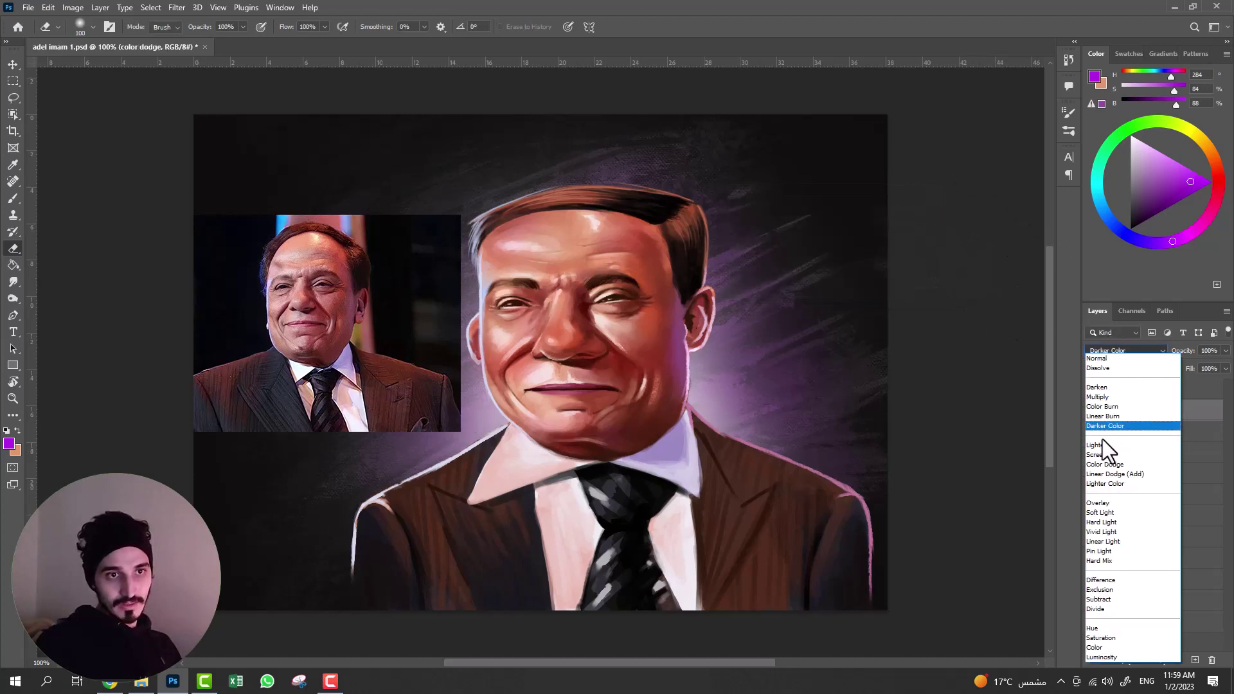
# - Set the layer to Color Dodge and ready a size-30 brush with muted orange
pyautogui.click(1101, 464)
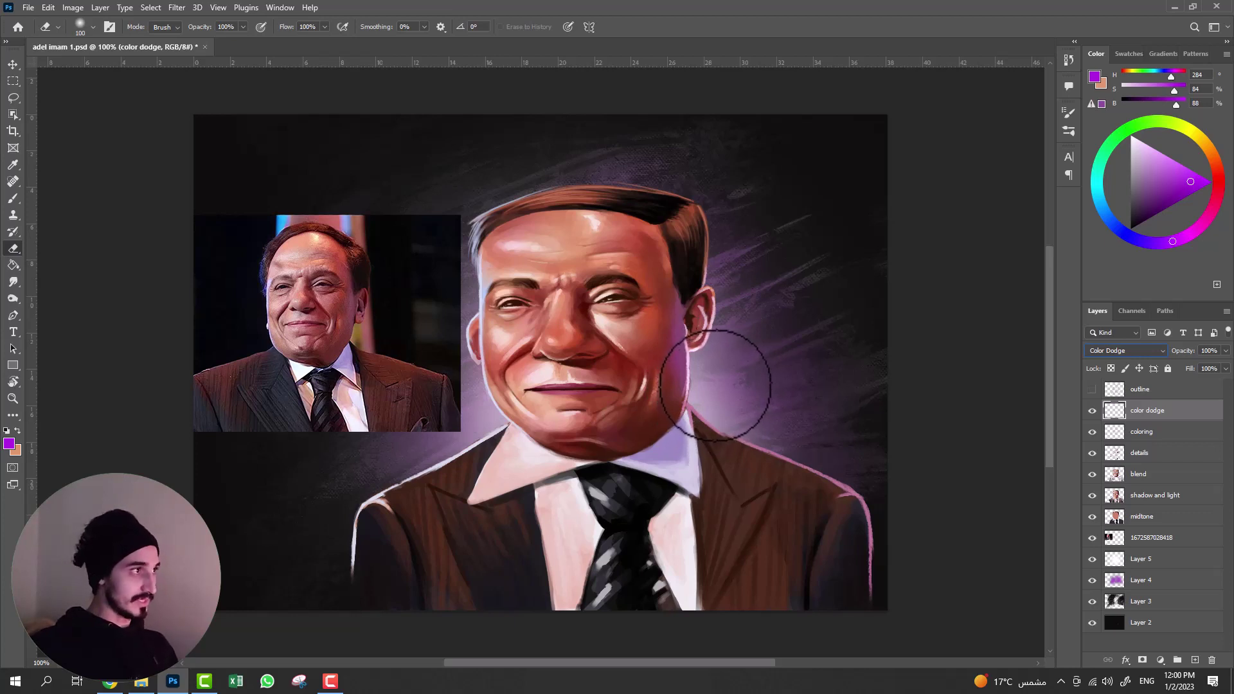
pyautogui.click(12, 200)
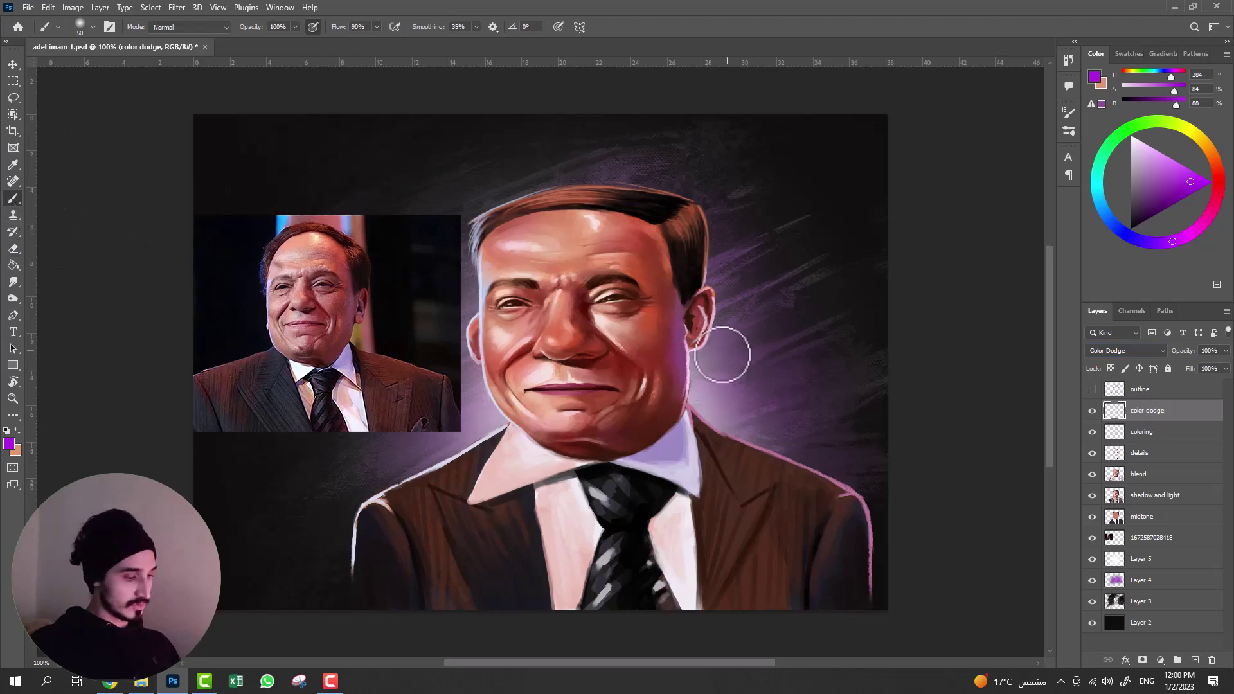
pyautogui.press('[')
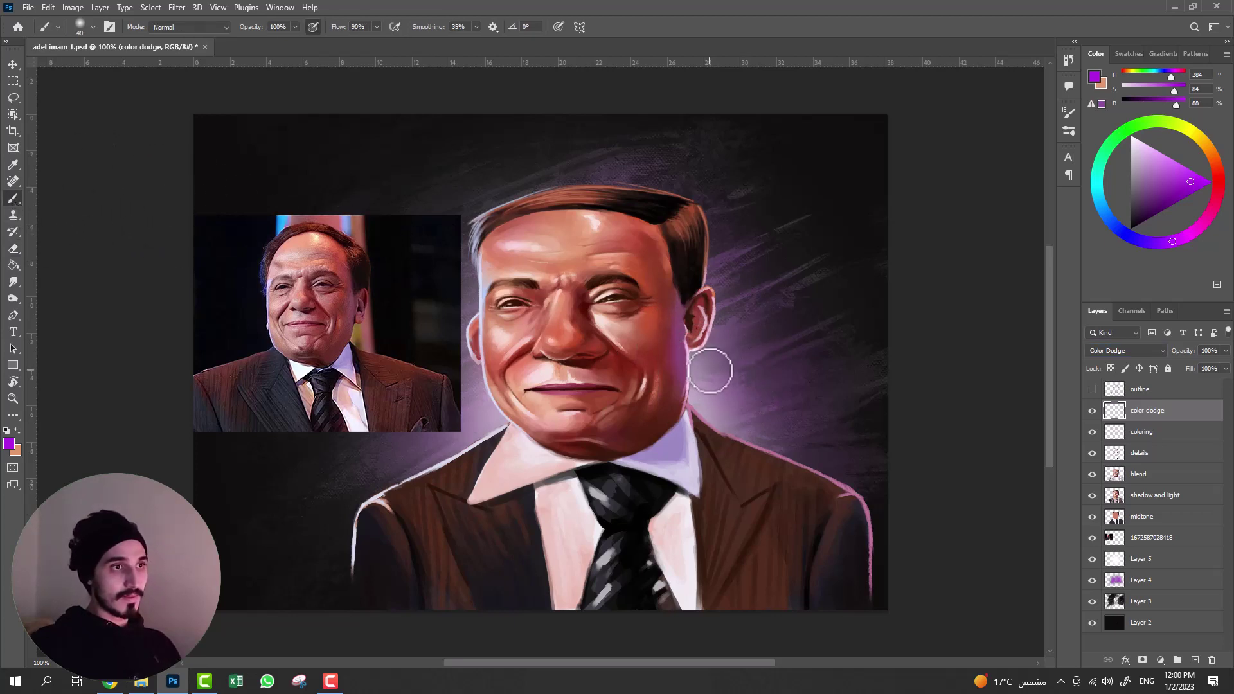
pyautogui.press('[')
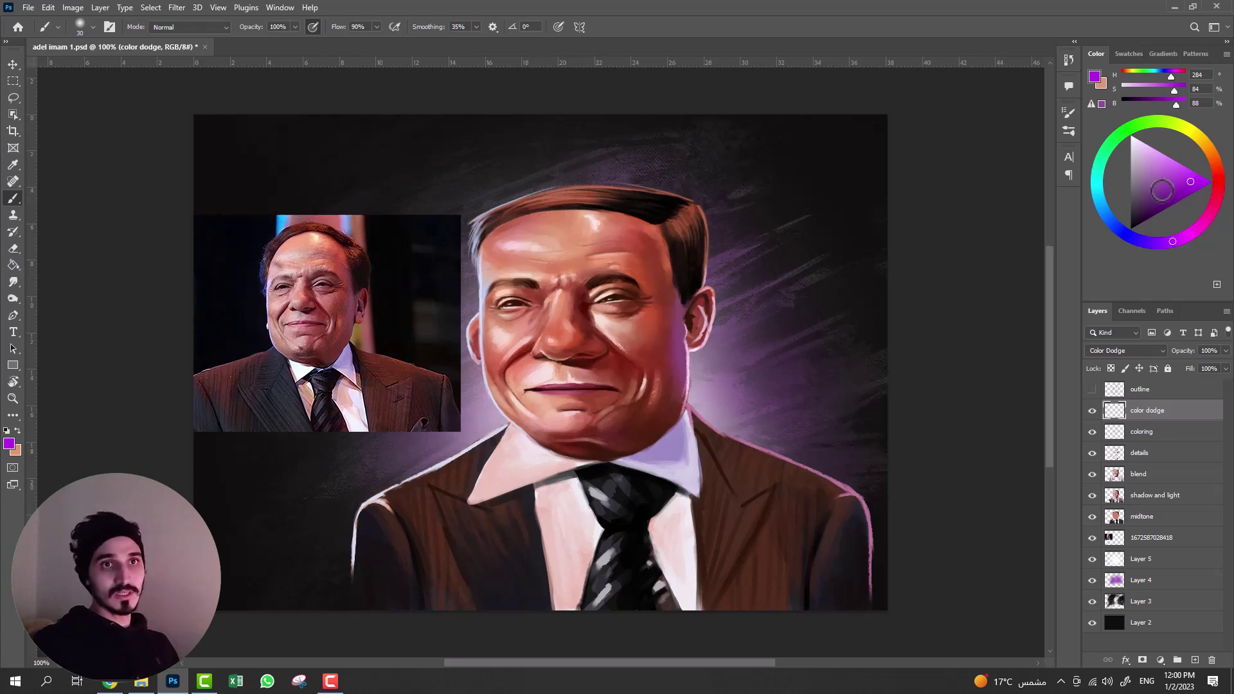
pyautogui.click(1217, 161)
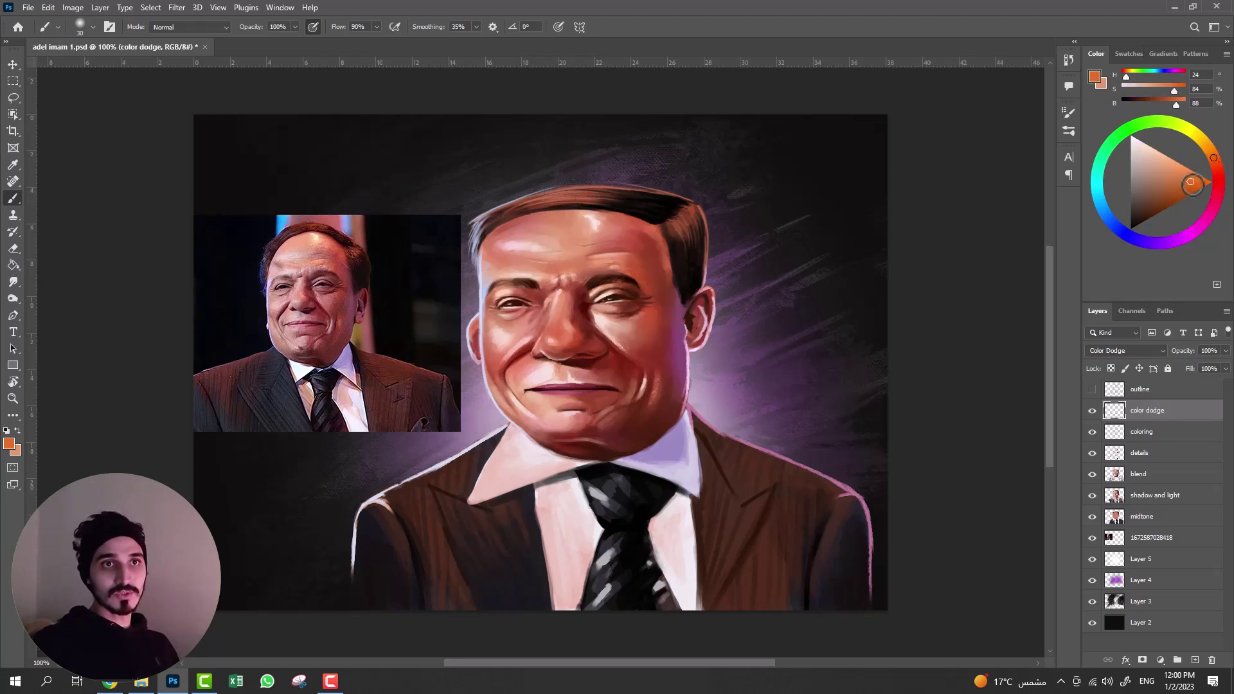
pyautogui.moveTo(1190, 182); pyautogui.dragTo(1183, 169)
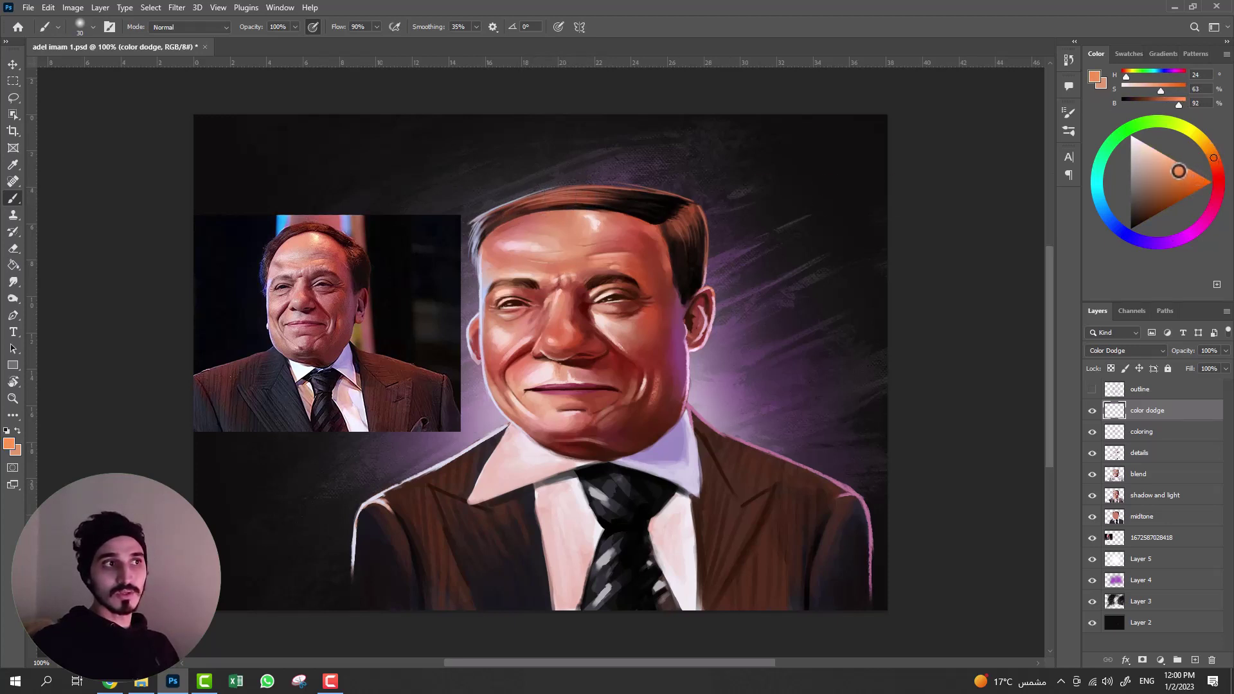
pyautogui.moveTo(1177, 173)
pyautogui.mouseDown()
pyautogui.moveTo(1172, 187)
pyautogui.moveTo(1181, 179)
pyautogui.mouseUp()
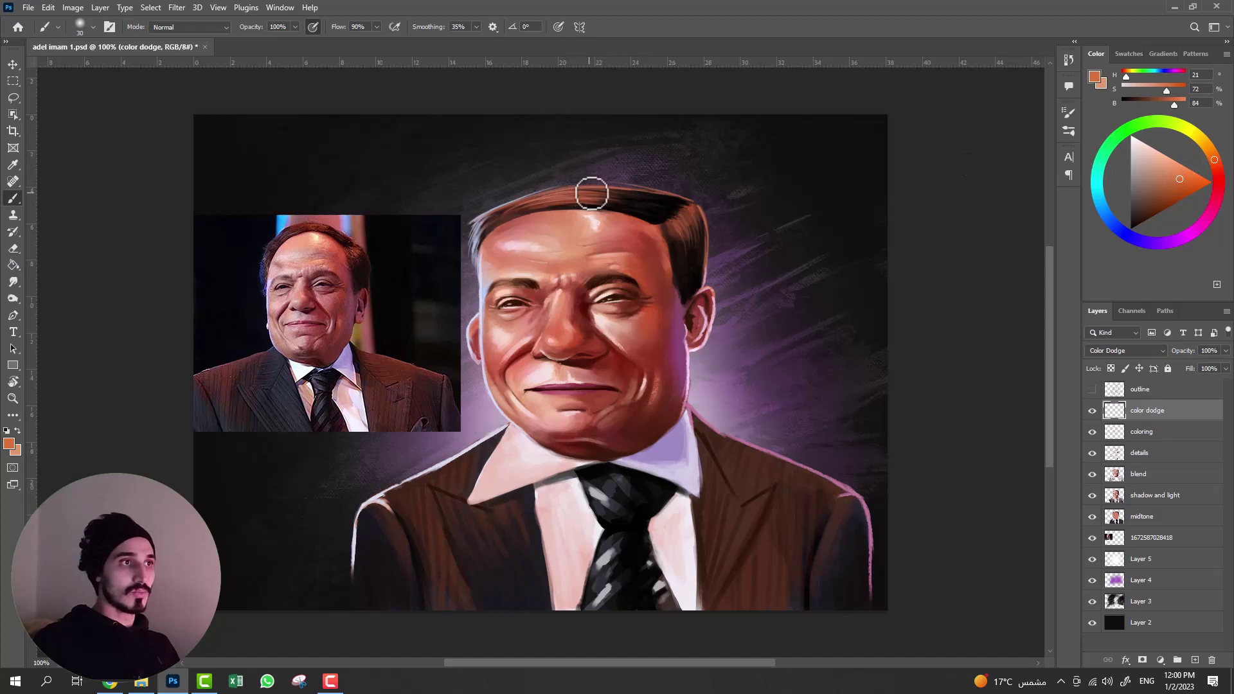
# - Paint orange glow along the top and right edge of the hair and the ear rim
pyautogui.moveTo(517, 208)
pyautogui.mouseDown()
pyautogui.moveTo(653, 193)
pyautogui.moveTo(685, 204)
pyautogui.mouseUp()
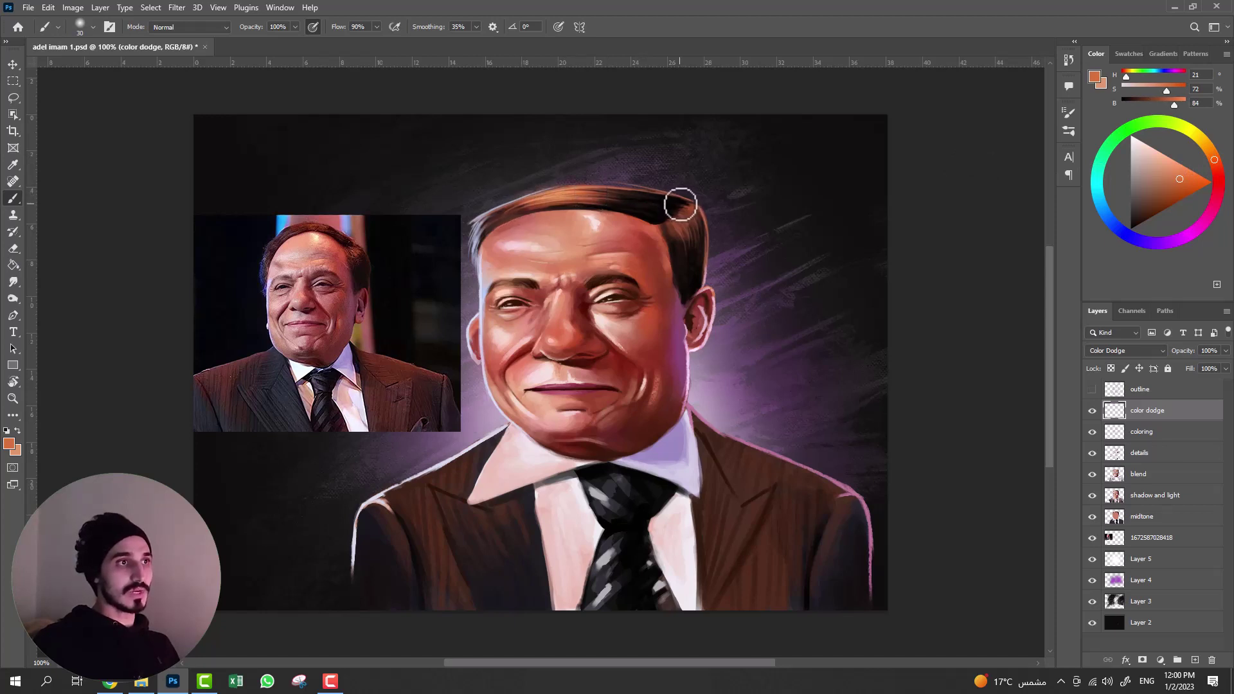
pyautogui.hotkey('ctrl', 'z')
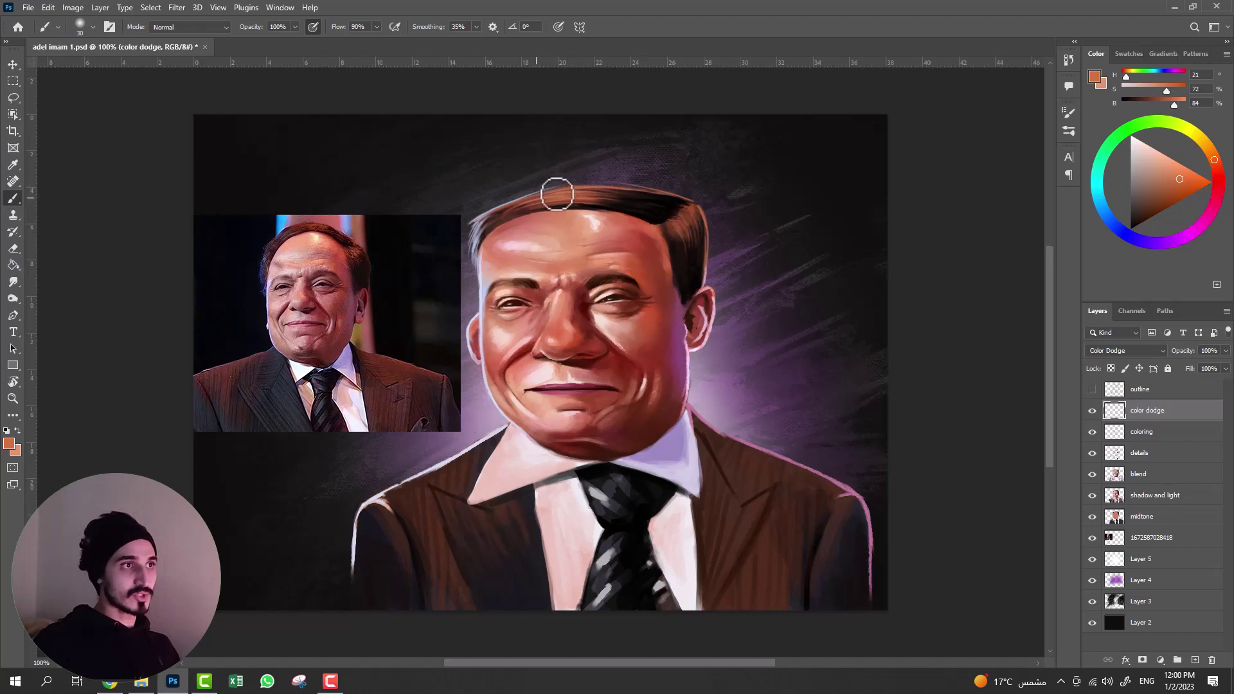
pyautogui.moveTo(545, 193); pyautogui.dragTo(684, 206)
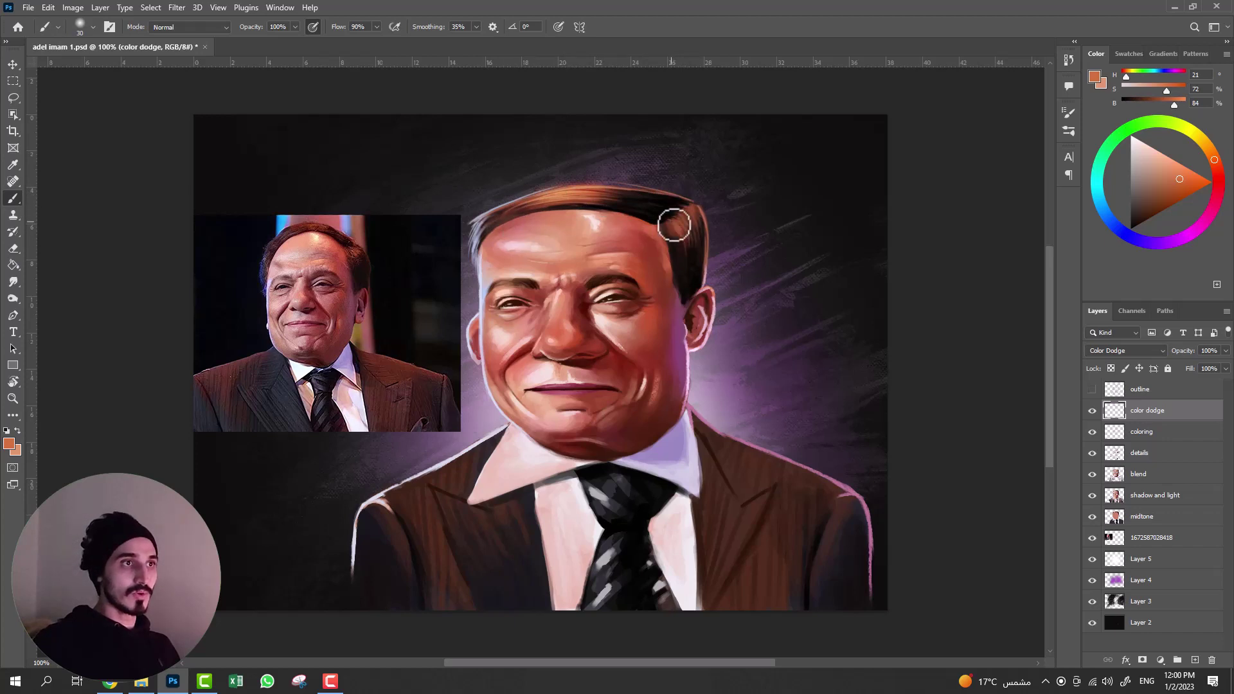
pyautogui.moveTo(674, 225); pyautogui.dragTo(685, 289)
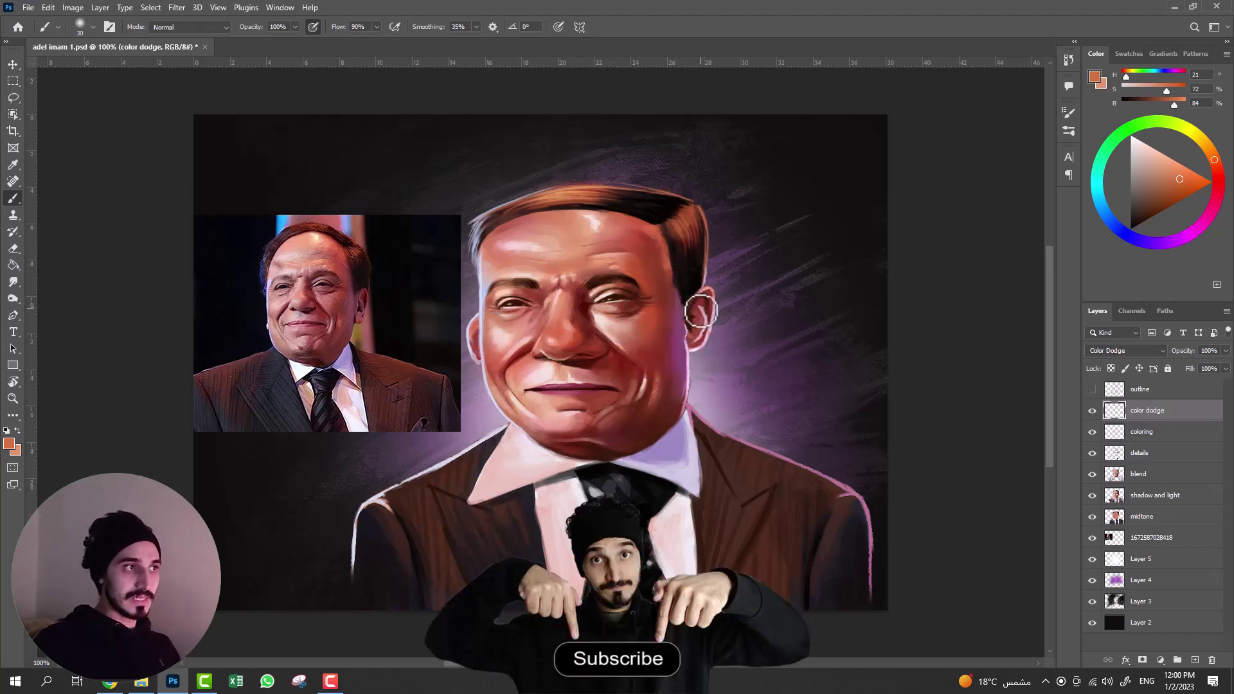
pyautogui.moveTo(702, 317)
pyautogui.mouseDown()
pyautogui.moveTo(690, 362)
pyautogui.moveTo(705, 277)
pyautogui.mouseUp()
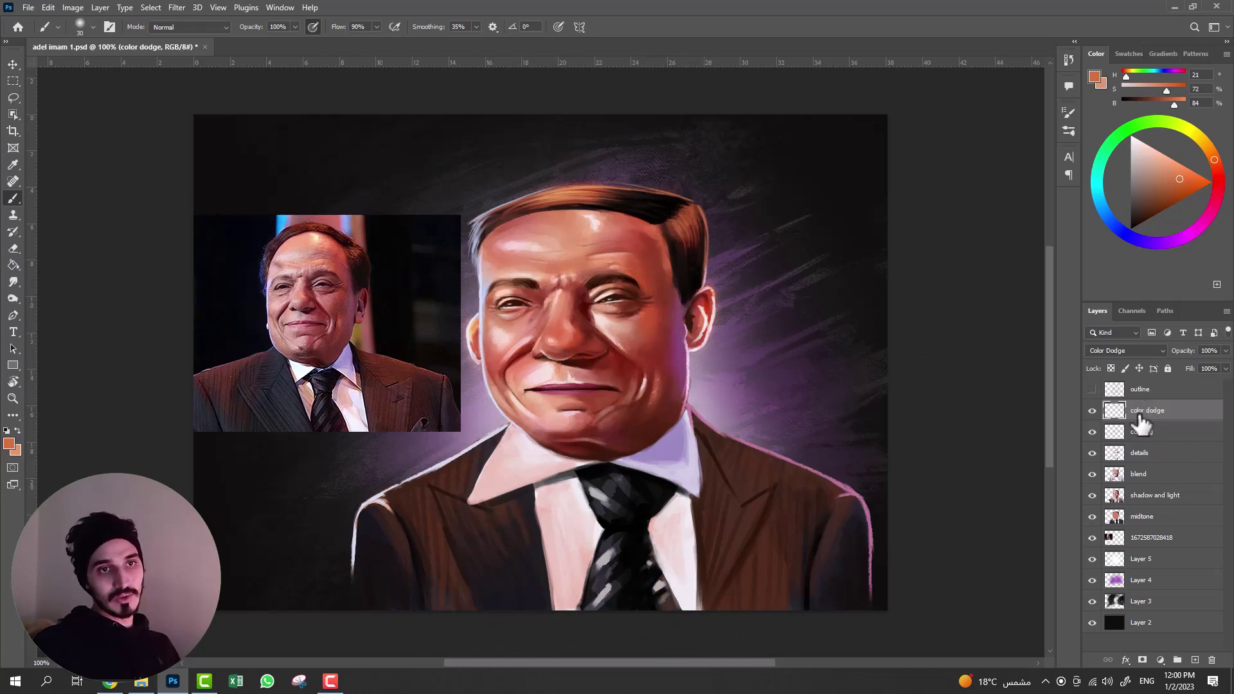
pyautogui.click(1128, 350)
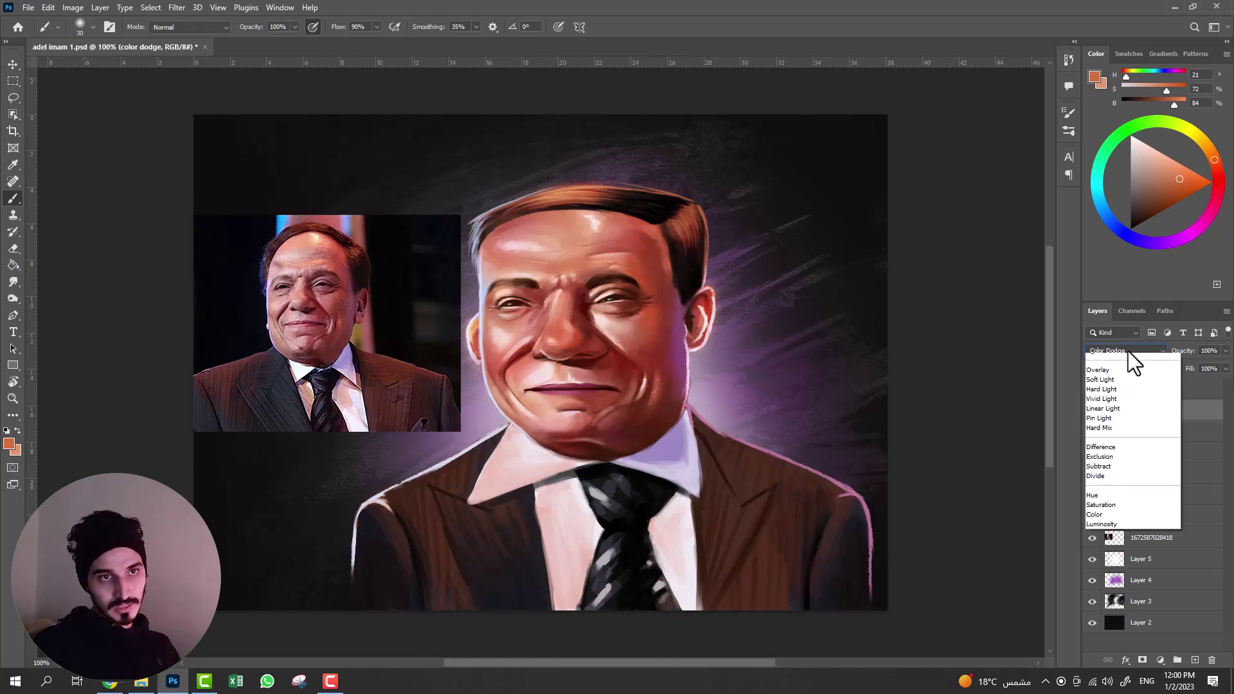
pyautogui.click(1110, 355)
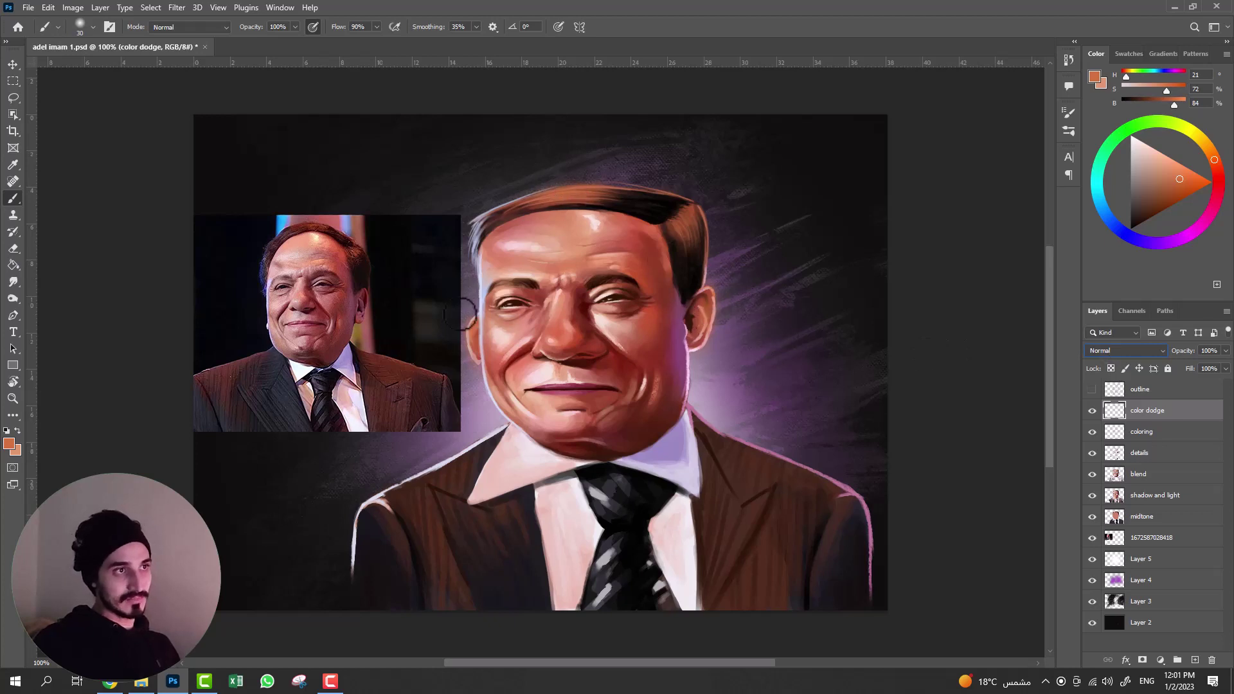
pyautogui.click(1134, 351)
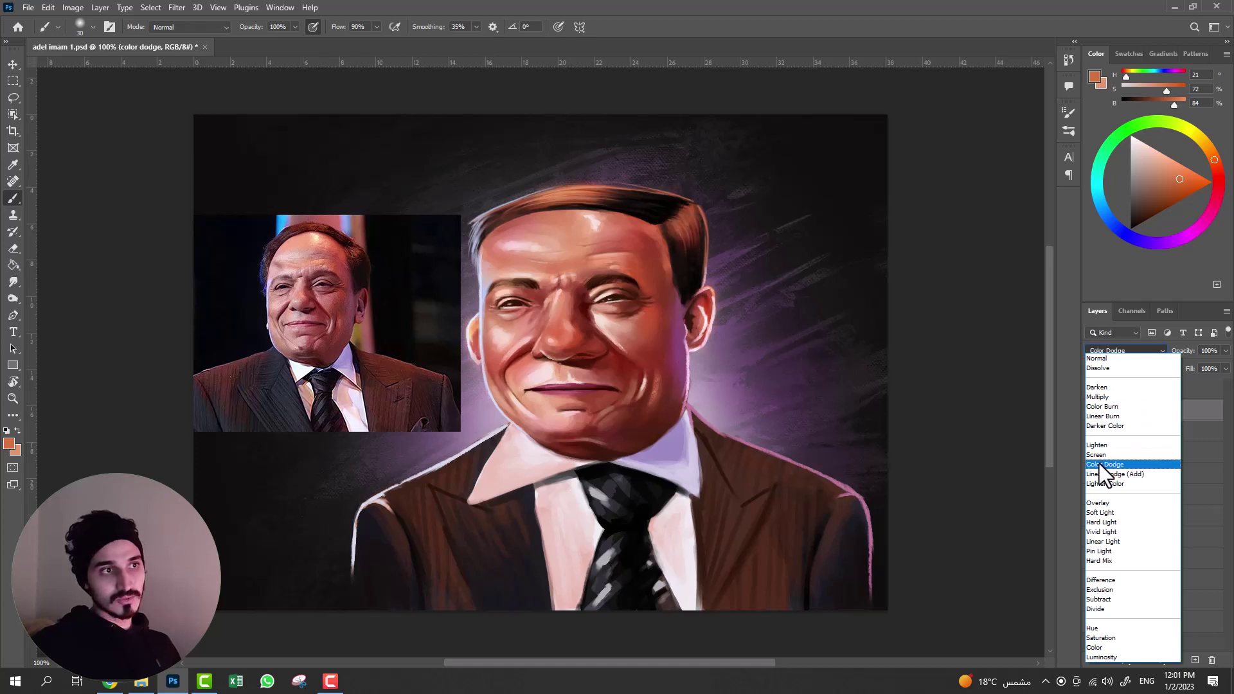
pyautogui.click(1100, 464)
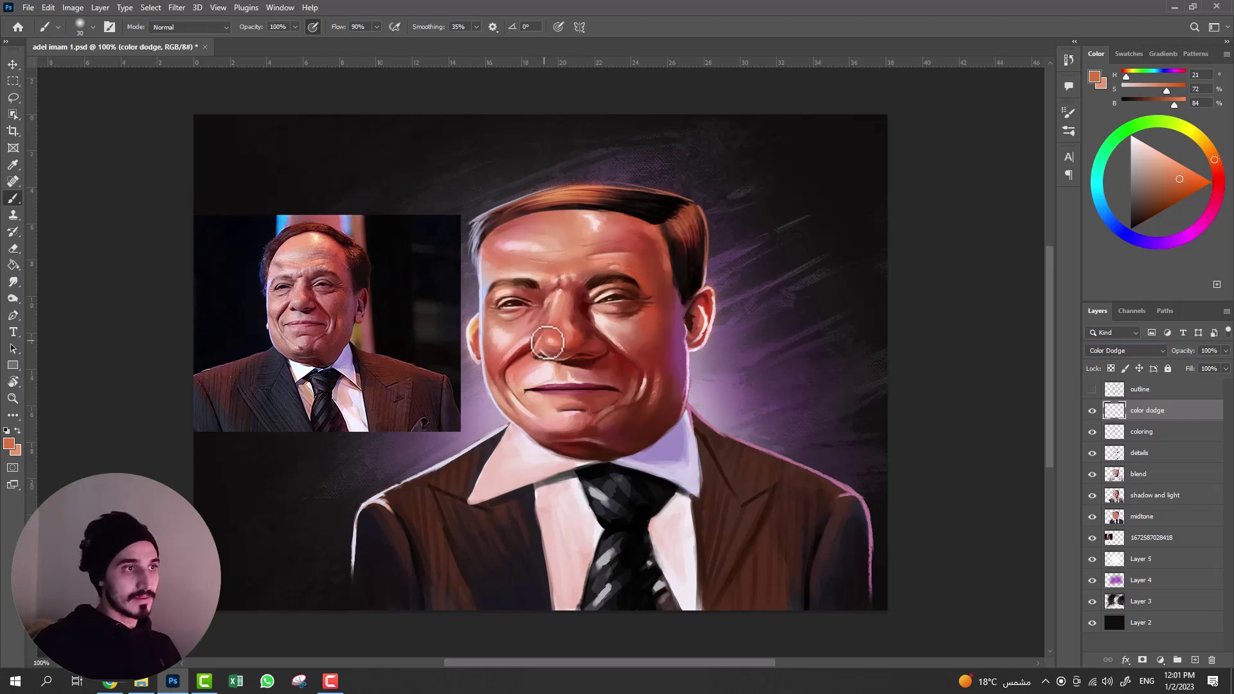
# - Add dodge glow on the nose and left collar, then sample the background purple
pyautogui.moveTo(539, 342); pyautogui.dragTo(543, 353)
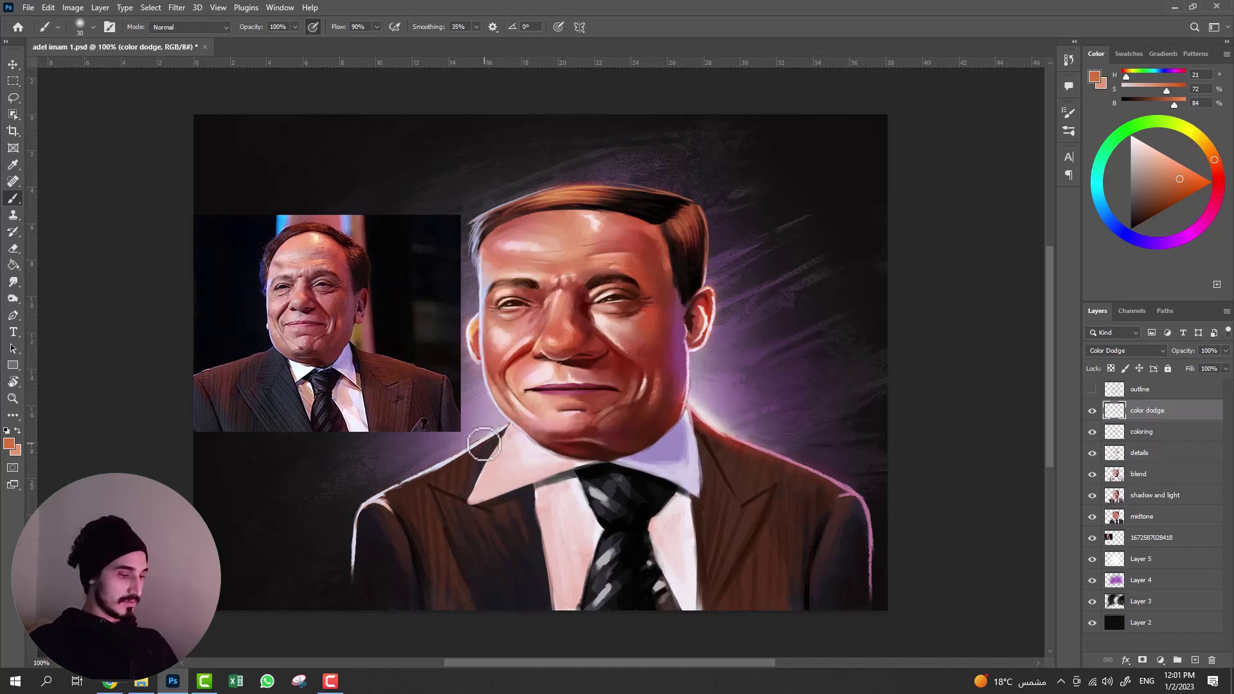
pyautogui.press(']')
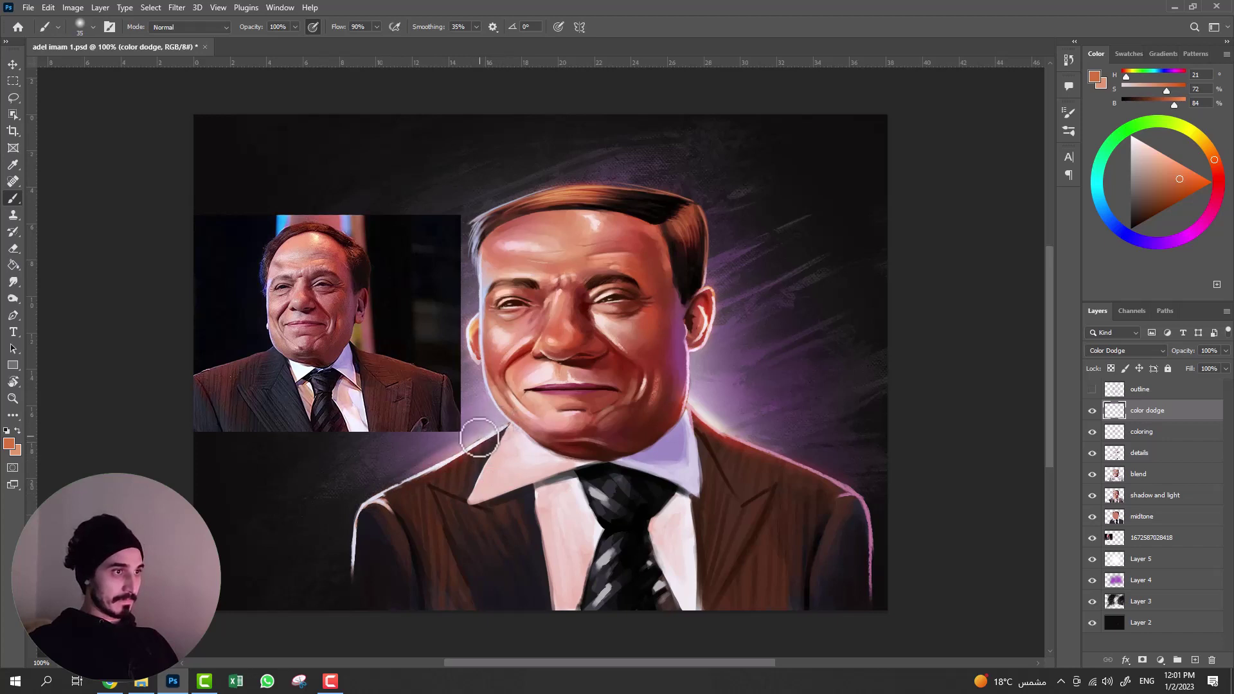
pyautogui.moveTo(478, 437); pyautogui.dragTo(442, 472)
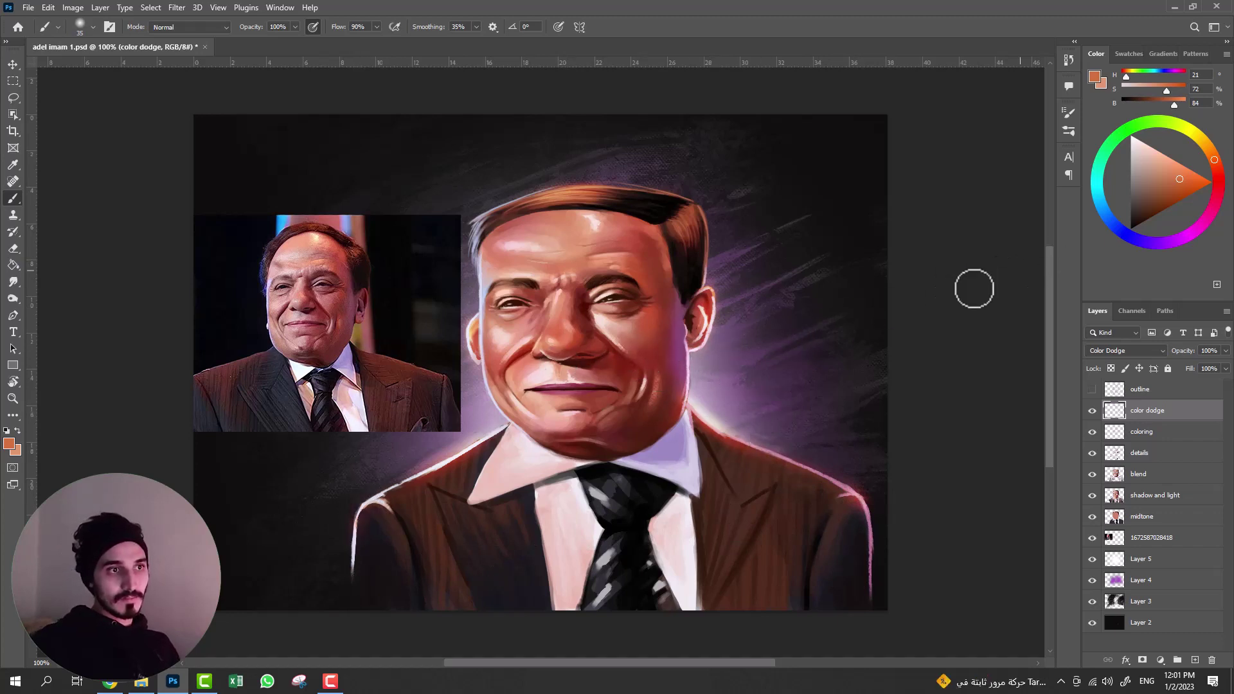
pyautogui.keyDown('alt'); pyautogui.click(682, 349); pyautogui.keyUp('alt')
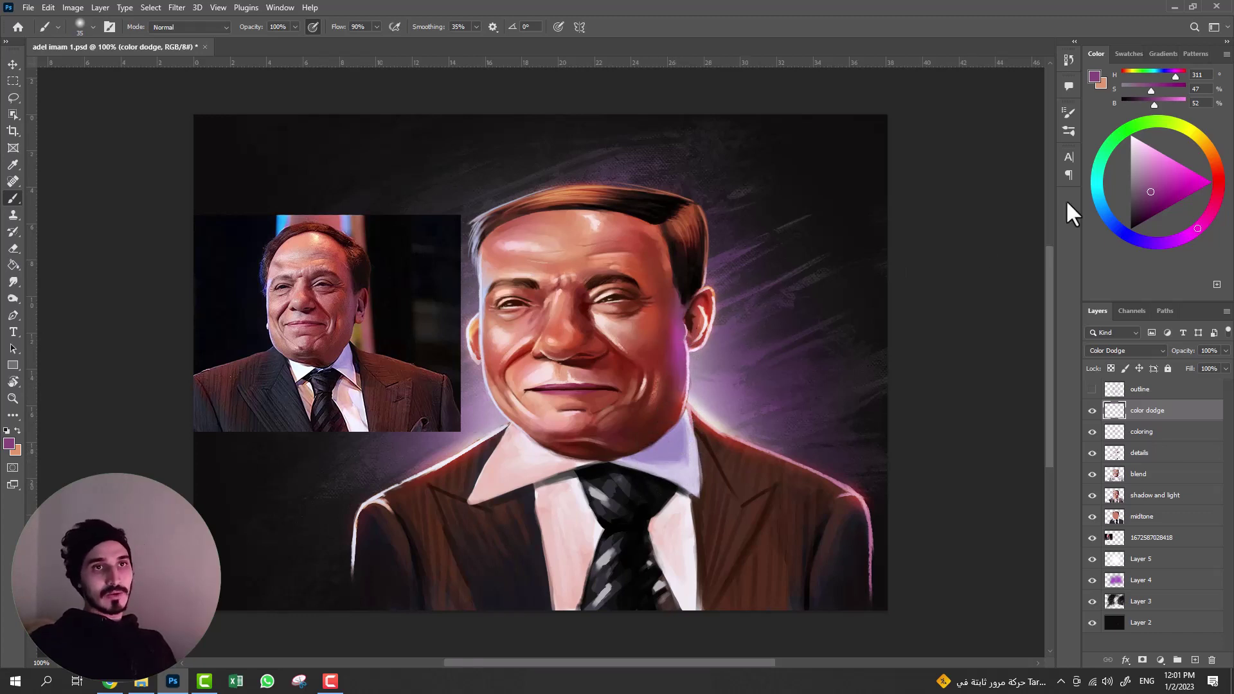
# - With a smaller white brush, extend the highlight along the top of the hair
pyautogui.click(1132, 136)
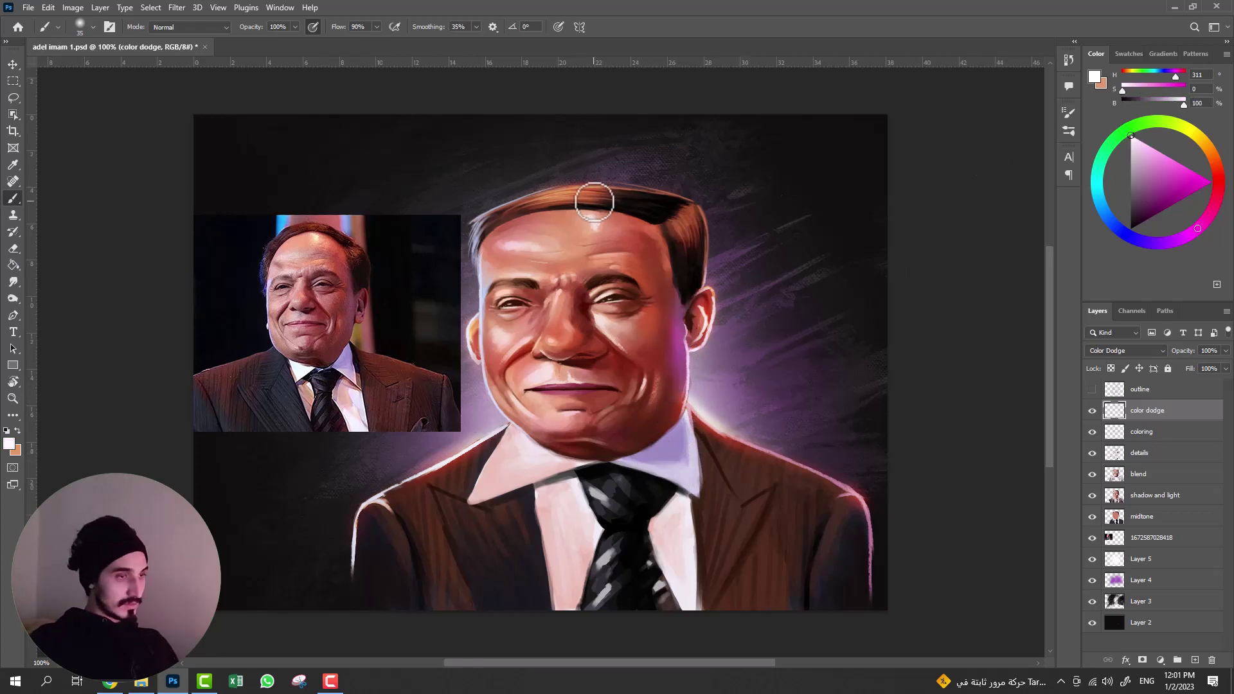
pyautogui.press('[')
pyautogui.press('[')
pyautogui.press('[')
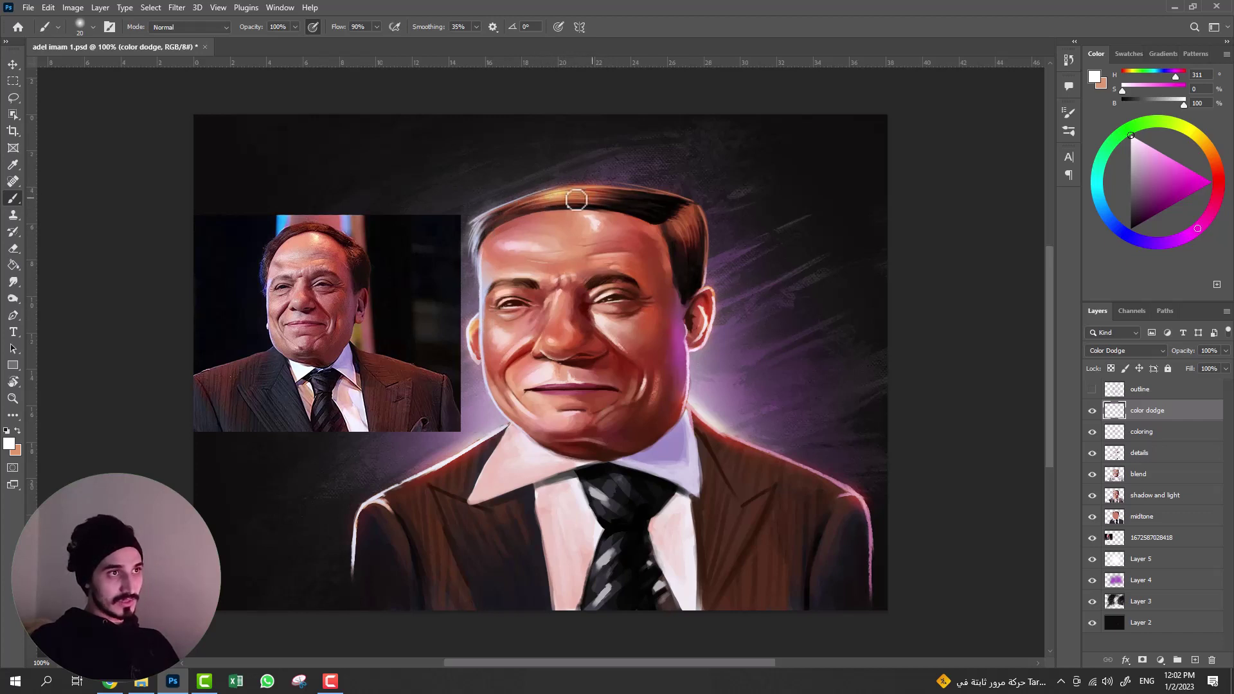
pyautogui.moveTo(576, 200); pyautogui.dragTo(613, 199)
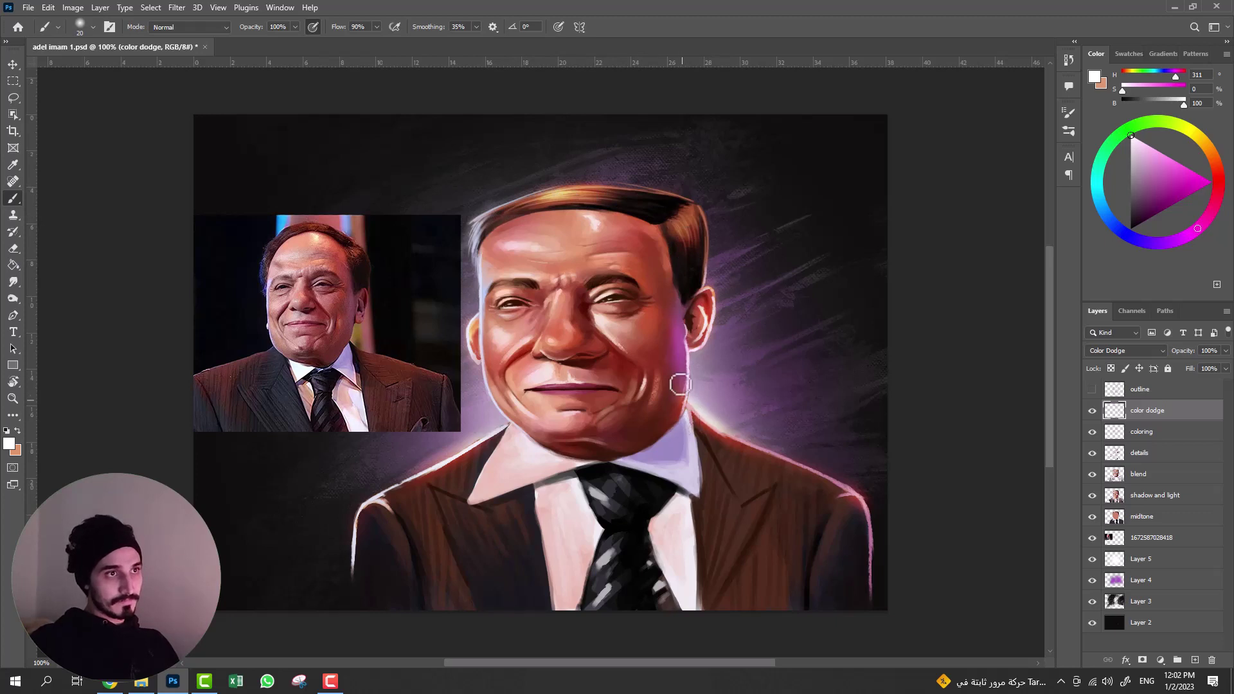
pyautogui.press('super+x')
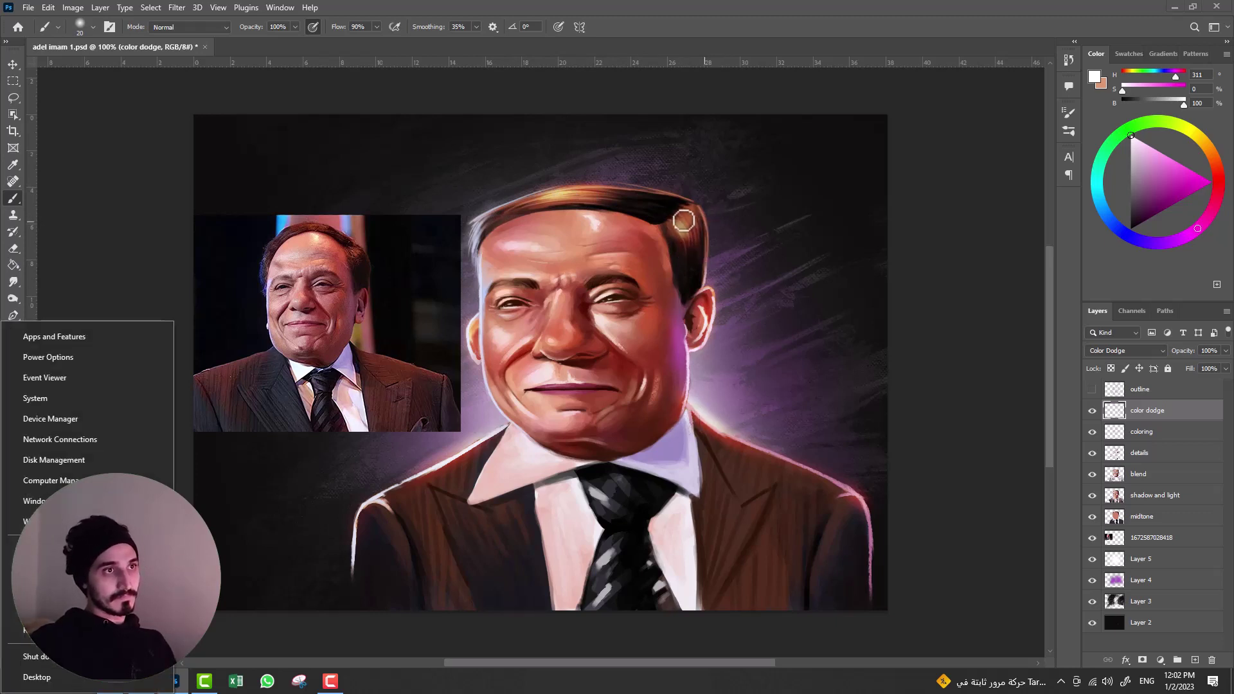
pyautogui.press('Escape')
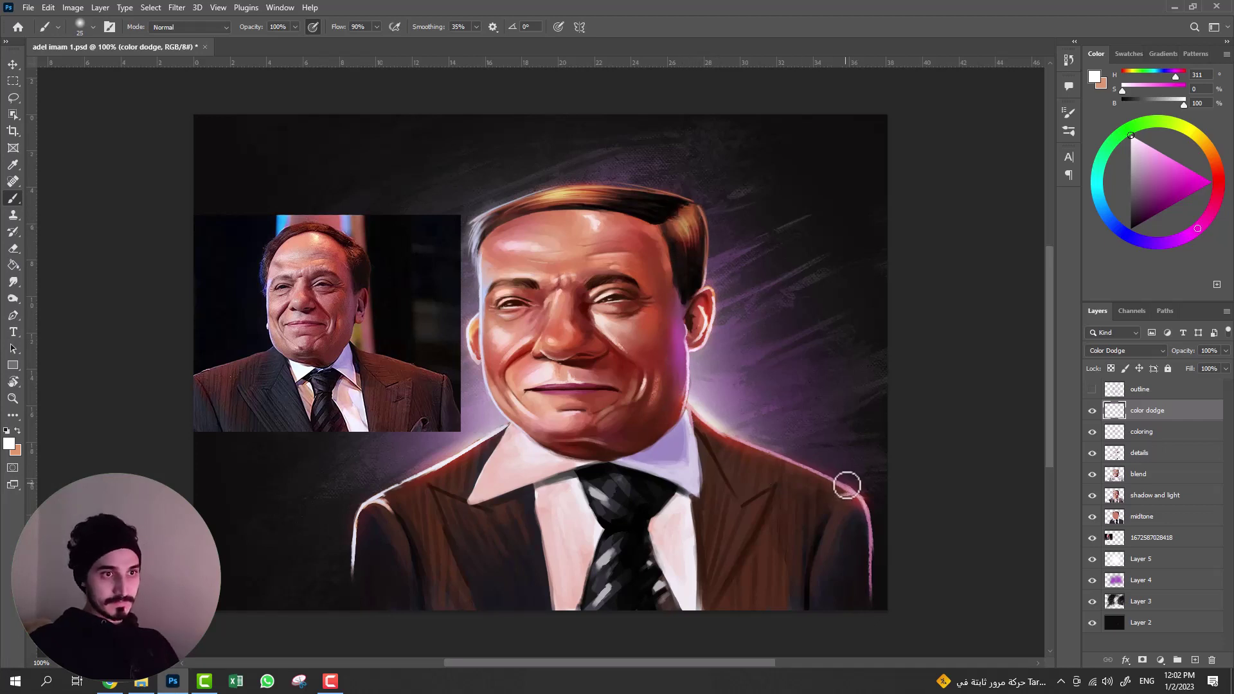
# - Enlarge the brush and shift the paint colour to orange
pyautogui.press(']')
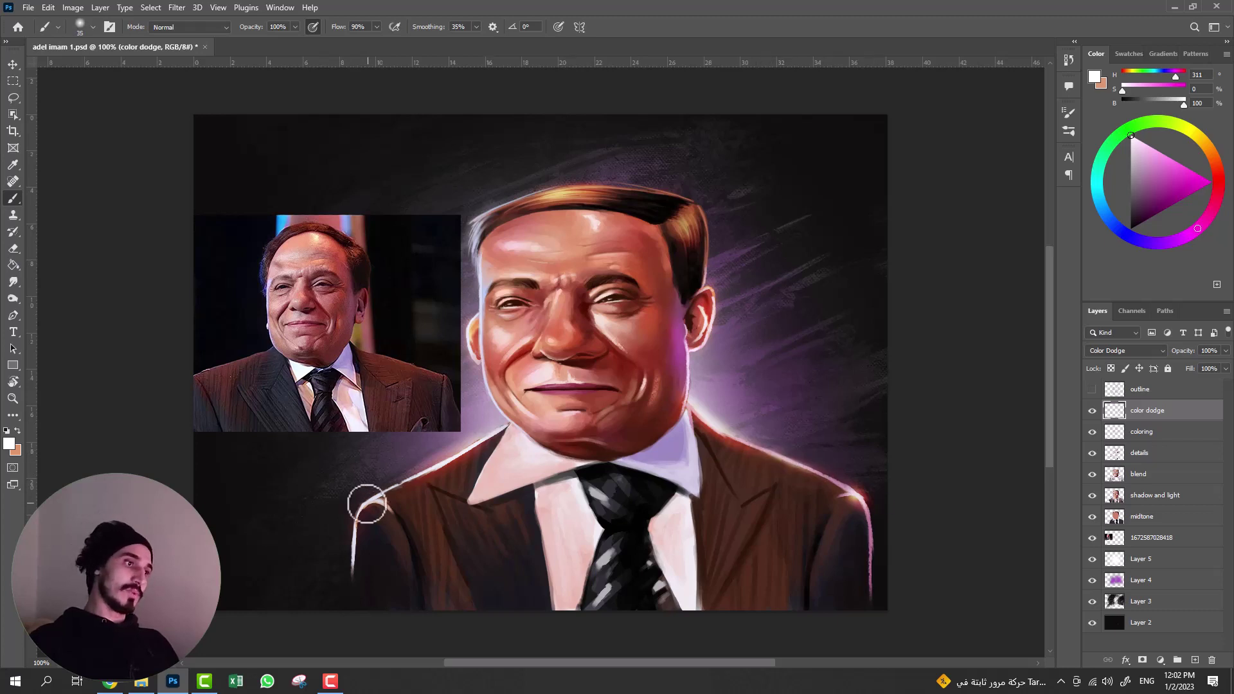
pyautogui.press(']')
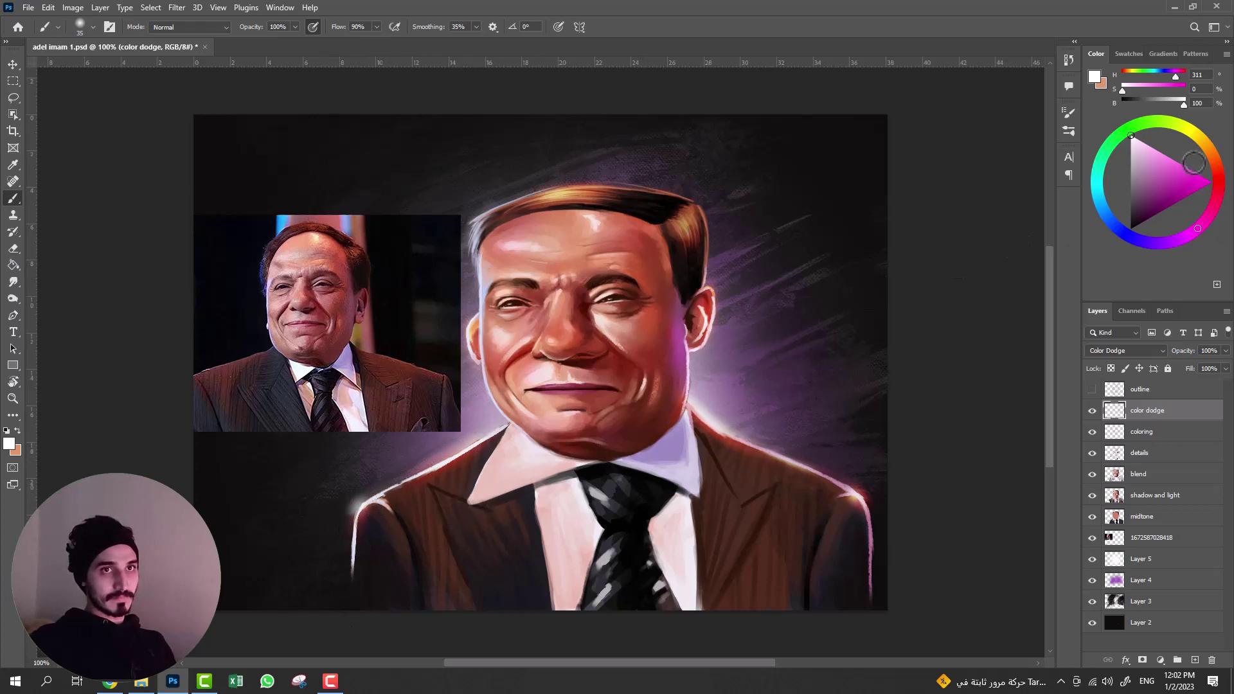
pyautogui.click(1214, 158)
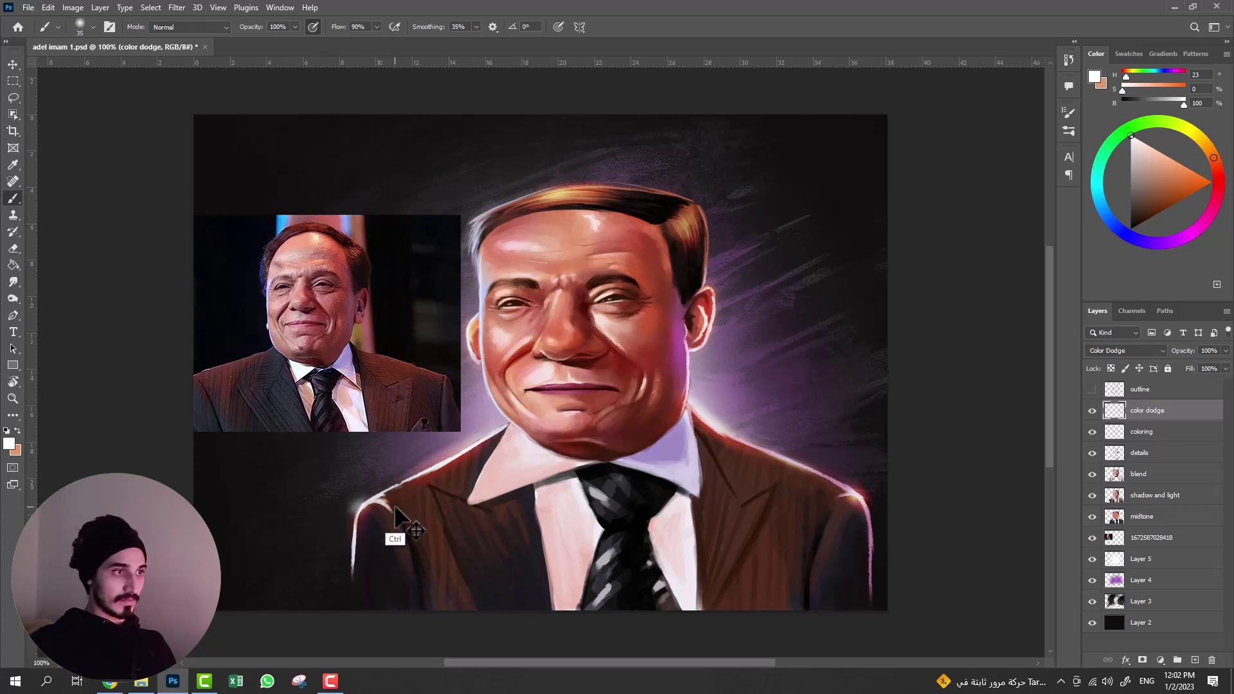
# - Sample the face's reddish skin tone and brighten the left shoulder rim light
pyautogui.keyDown('alt'); pyautogui.click(556, 339); pyautogui.keyUp('alt')
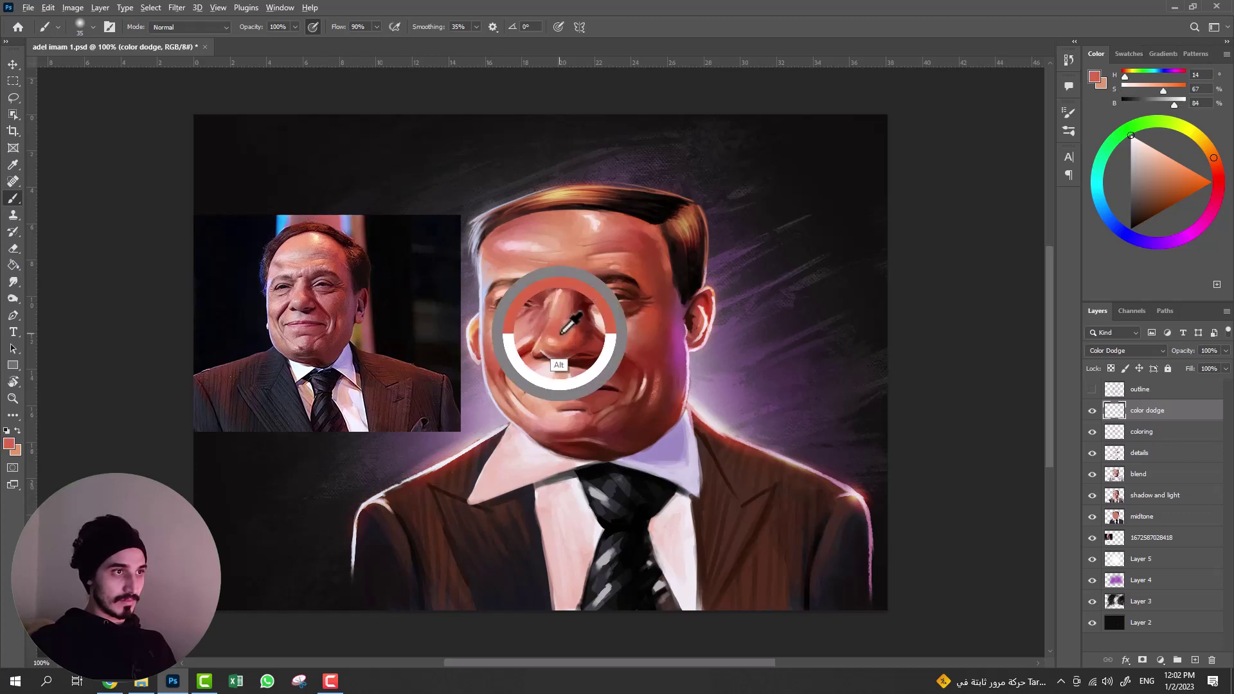
pyautogui.moveTo(404, 465)
pyautogui.mouseDown()
pyautogui.moveTo(382, 493)
pyautogui.moveTo(441, 460)
pyautogui.mouseUp()
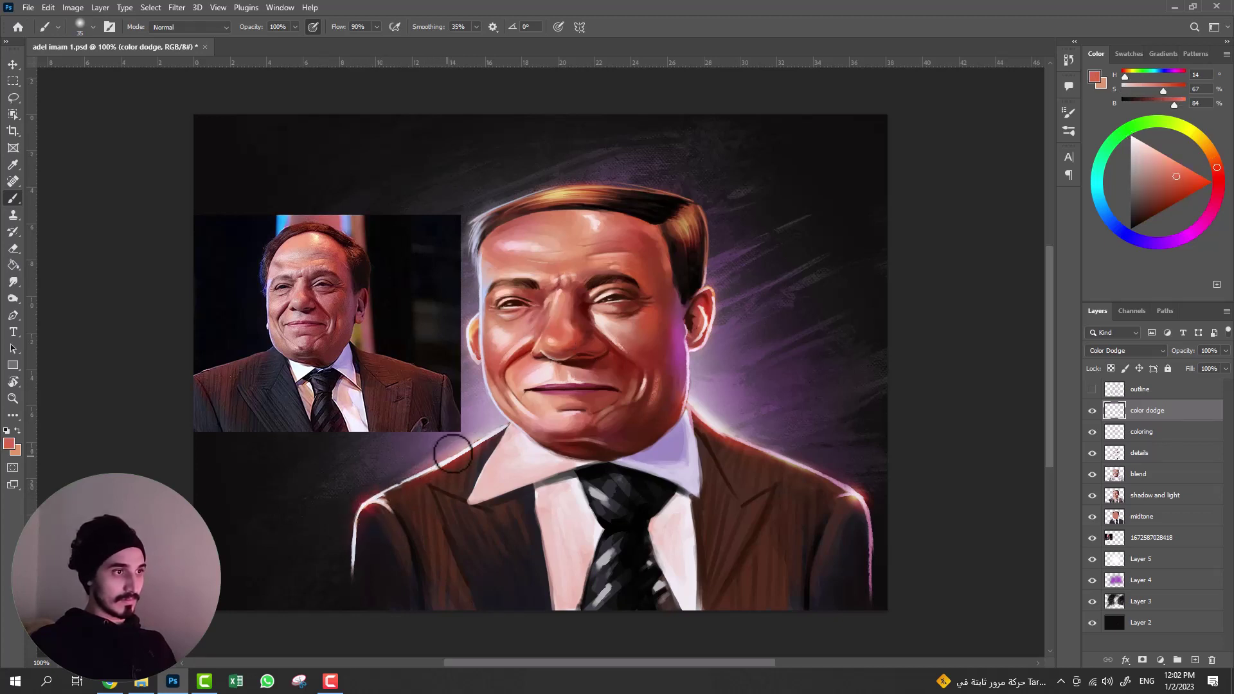
pyautogui.moveTo(450, 442); pyautogui.dragTo(370, 493)
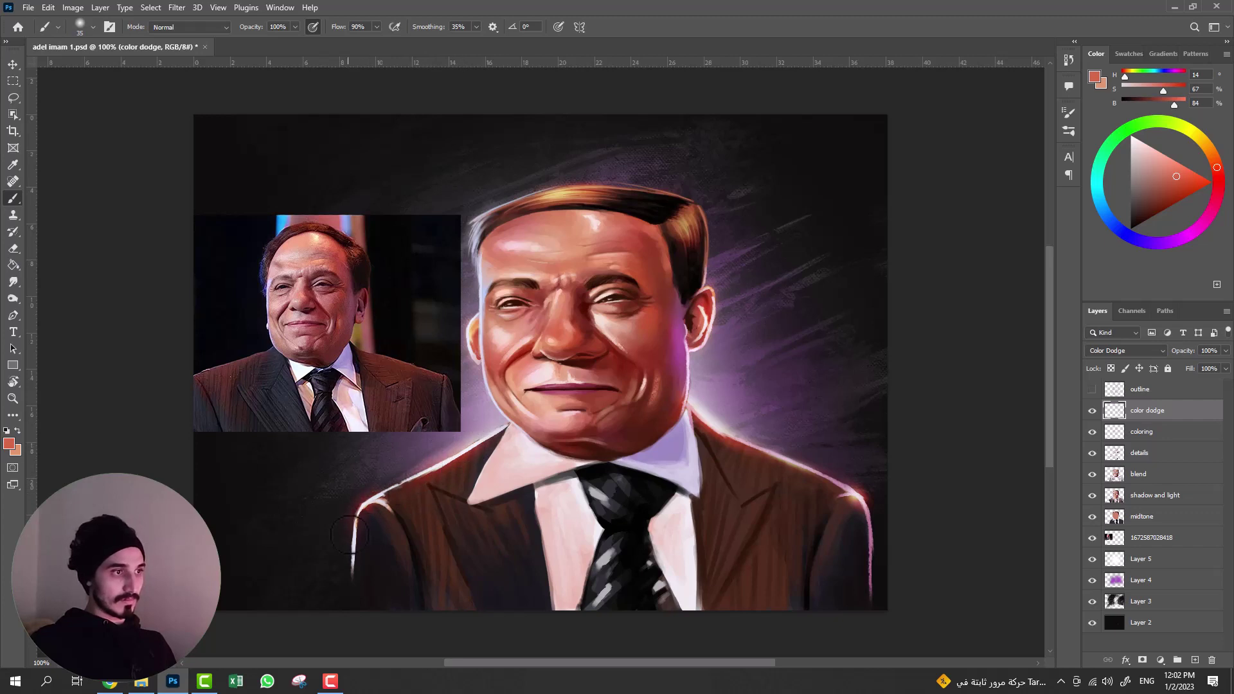
# - Sample light pink and dark red tones, then toggle the glow layer to compare
pyautogui.press('alt')
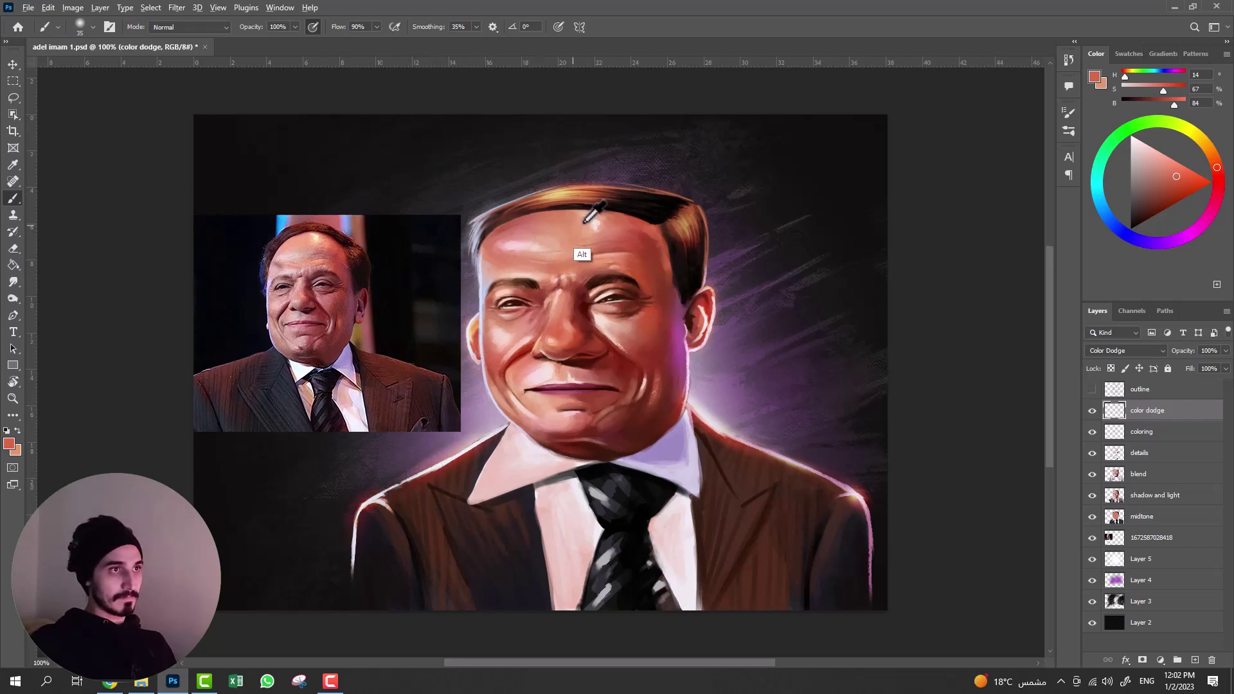
pyautogui.keyDown('alt'); pyautogui.click(585, 221); pyautogui.keyUp('alt')
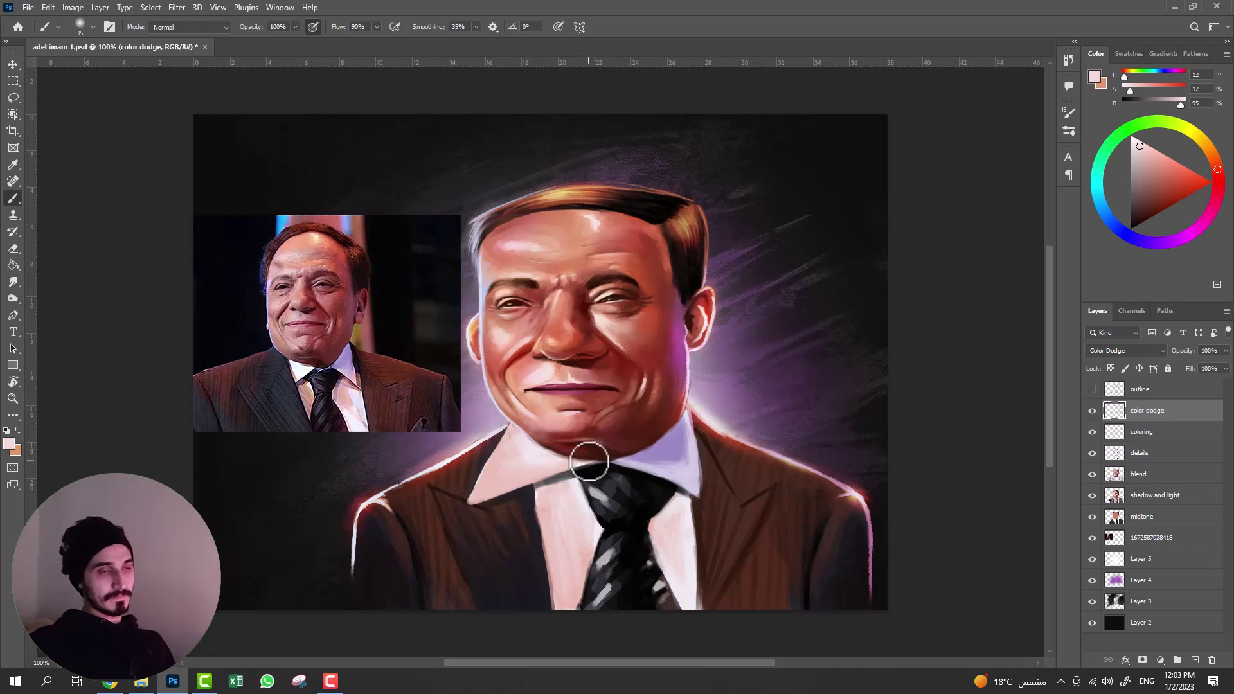
pyautogui.keyDown('alt'); pyautogui.click(666, 340); pyautogui.keyUp('alt')
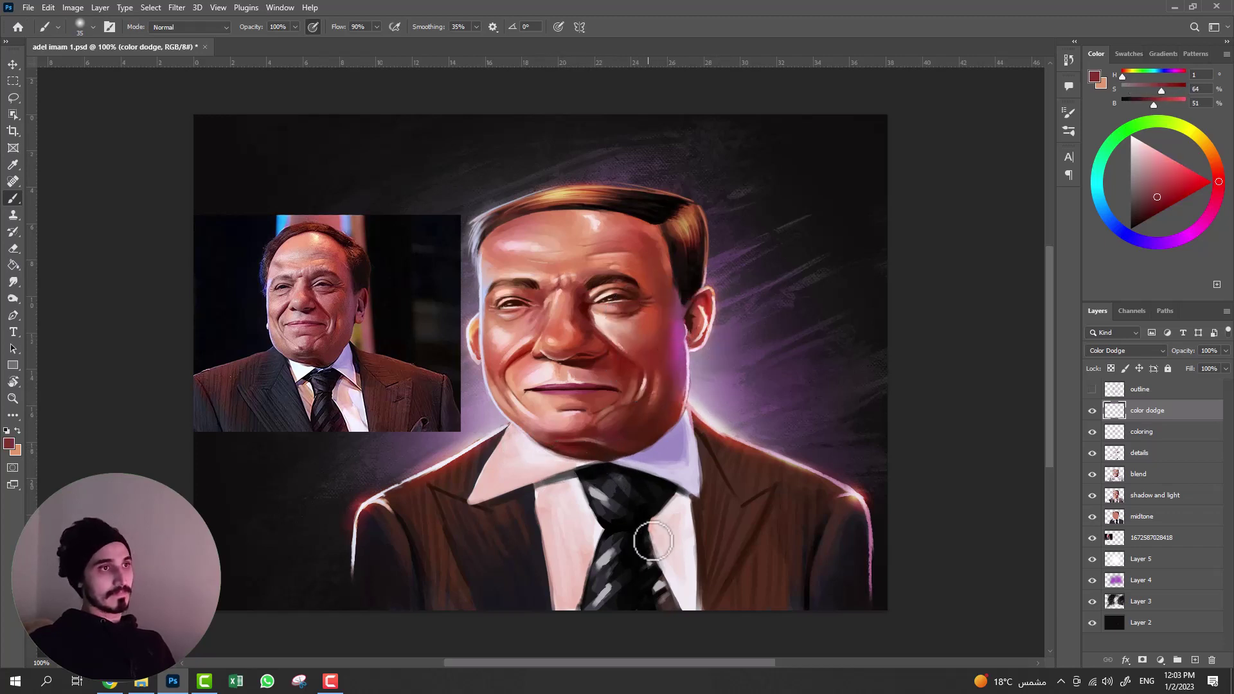
pyautogui.click(1092, 410)
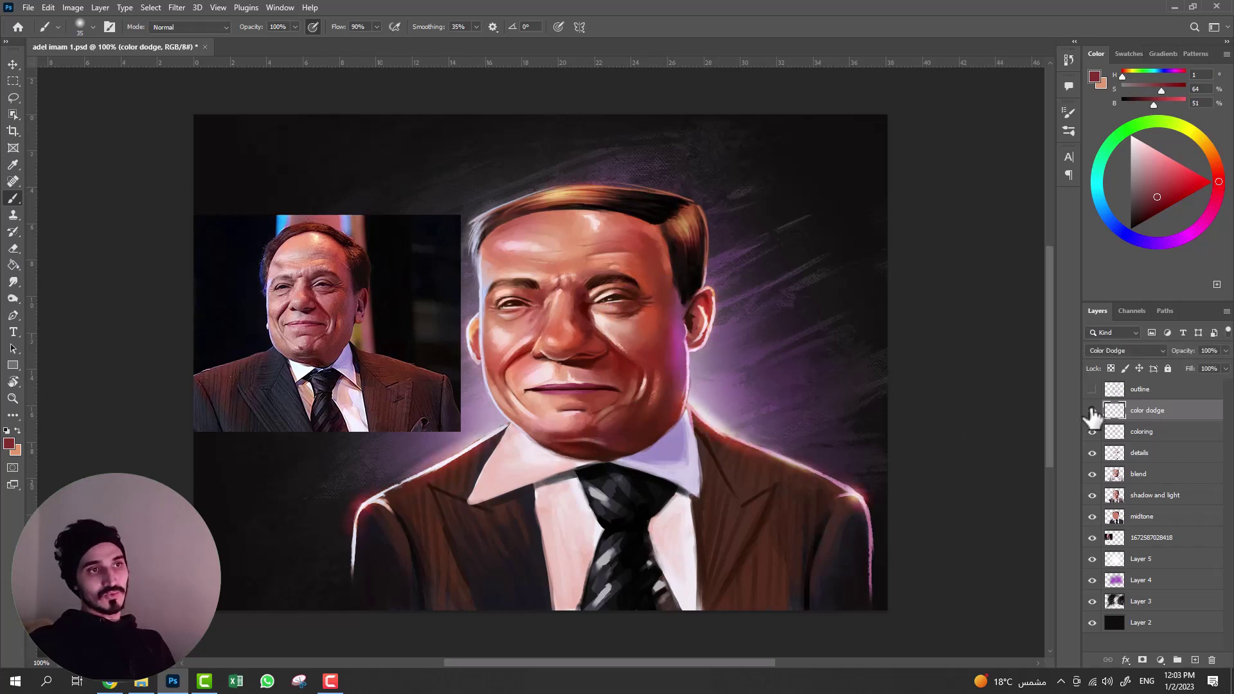
pyautogui.click(1092, 411)
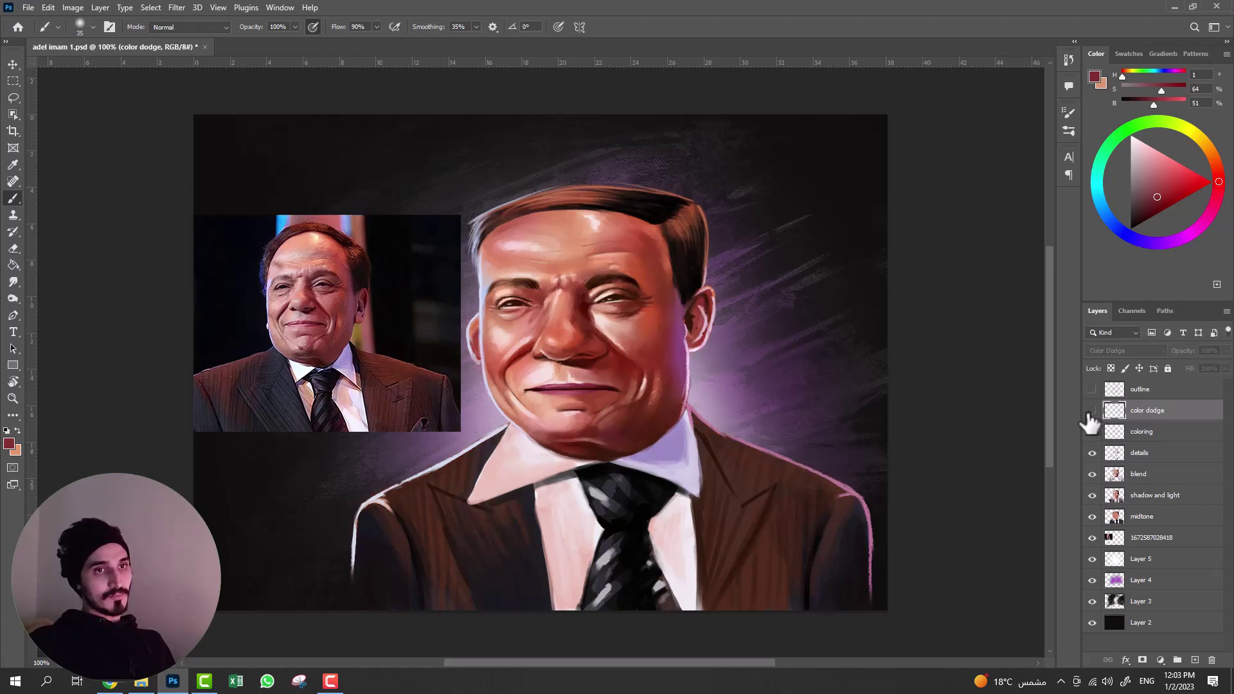
pyautogui.click(1092, 411)
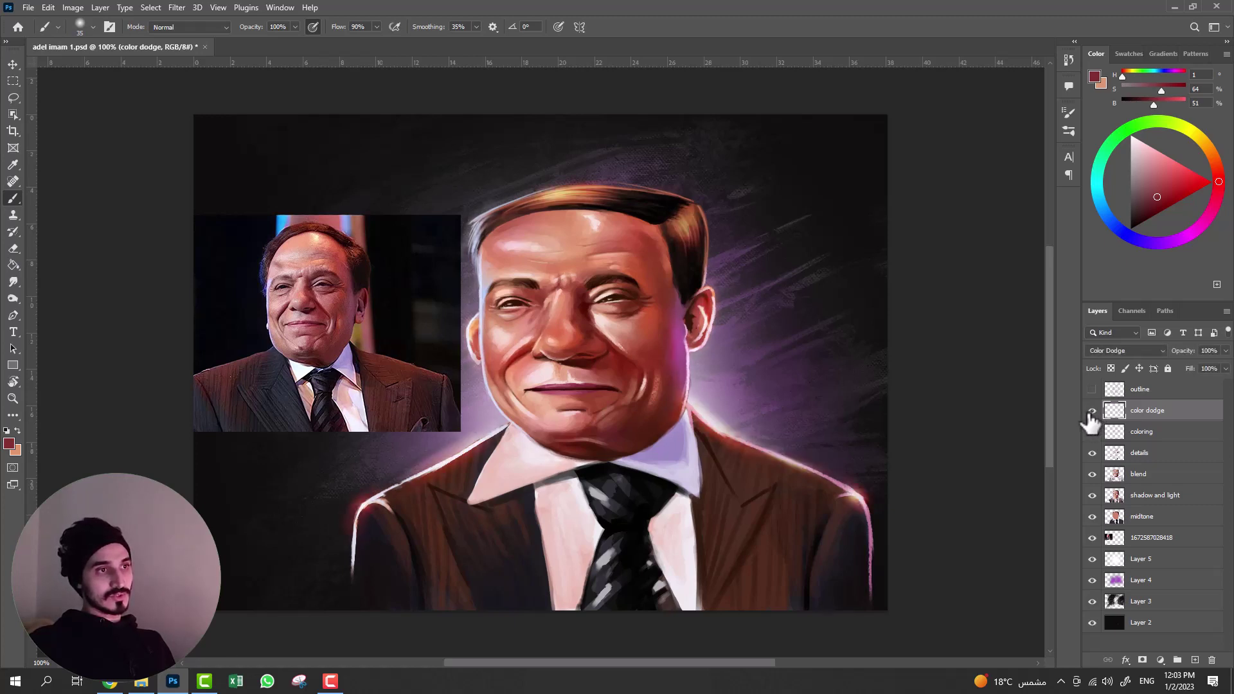
pyautogui.click(1092, 412)
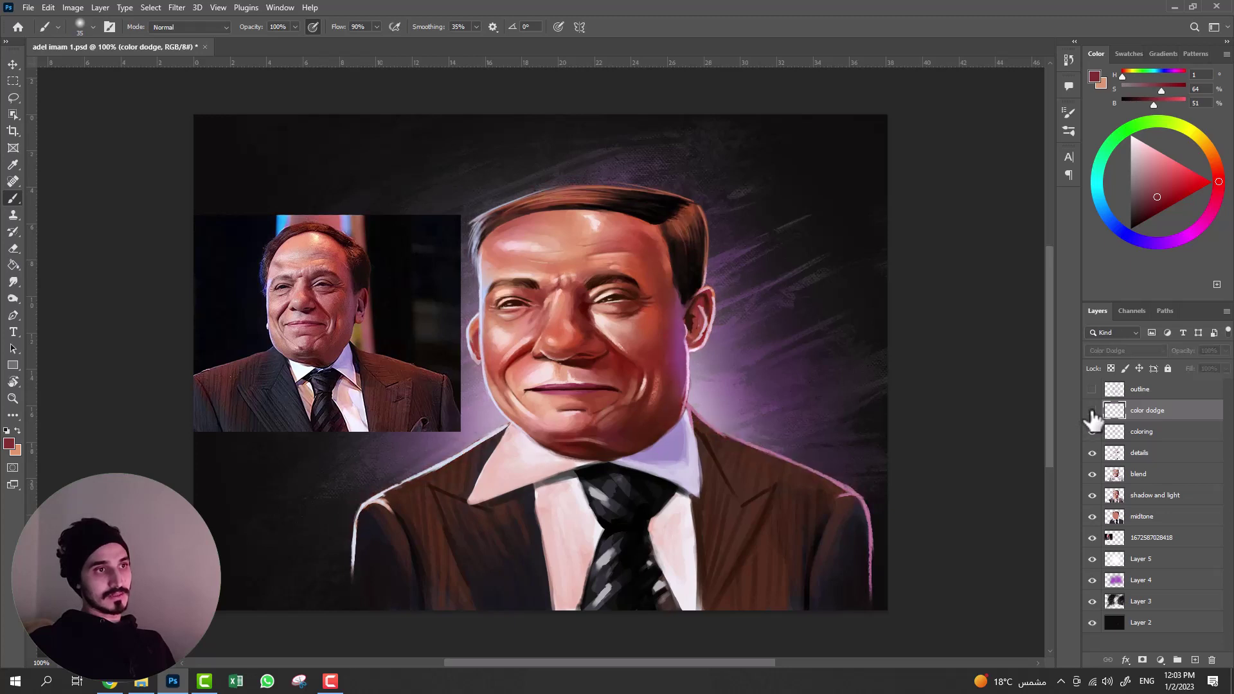